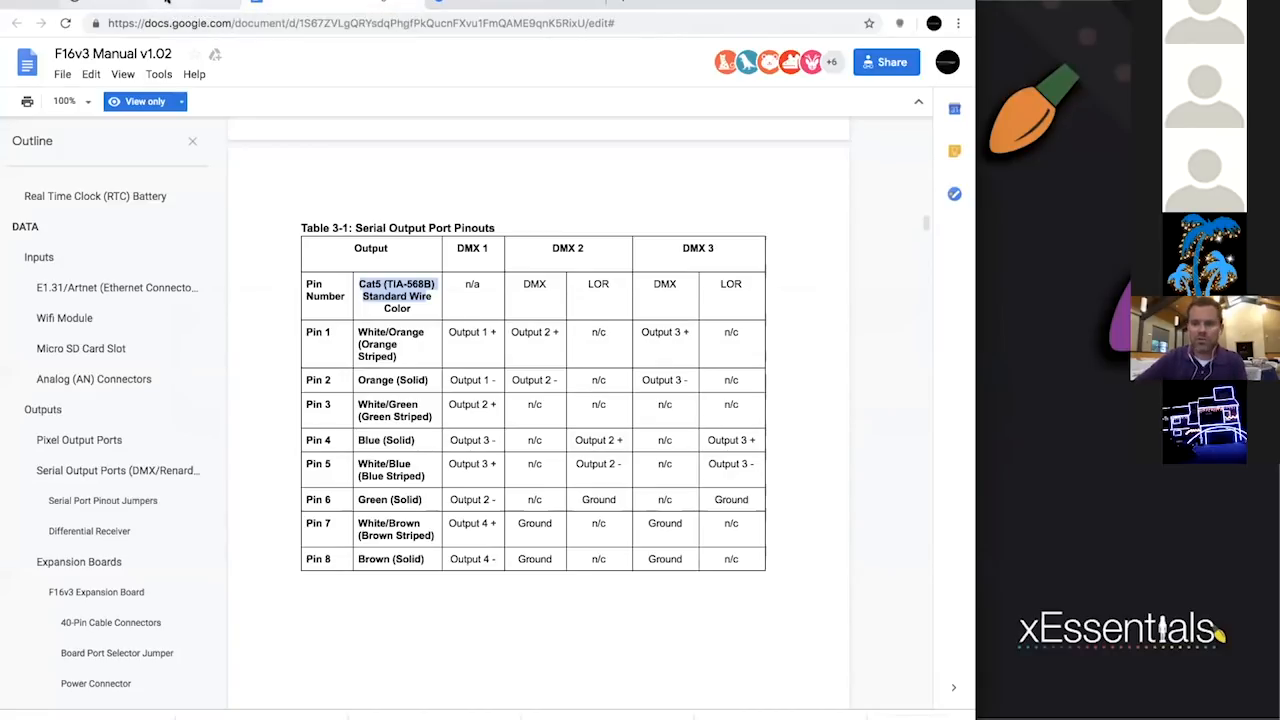
# - Open the controller's configuration page at 192.168.1.200 and review its SPI pixel output and RS-485/DMX512 output settings
pyautogui.click(166, 3)
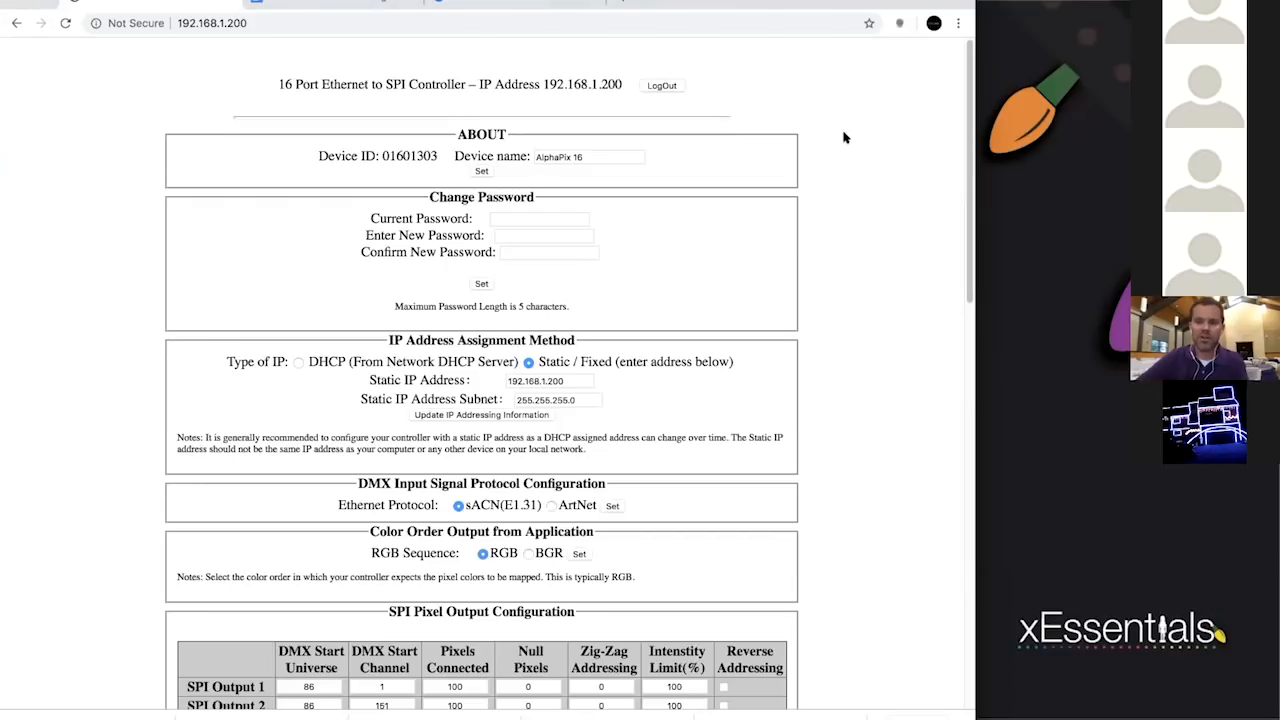
pyautogui.click(909, 247)
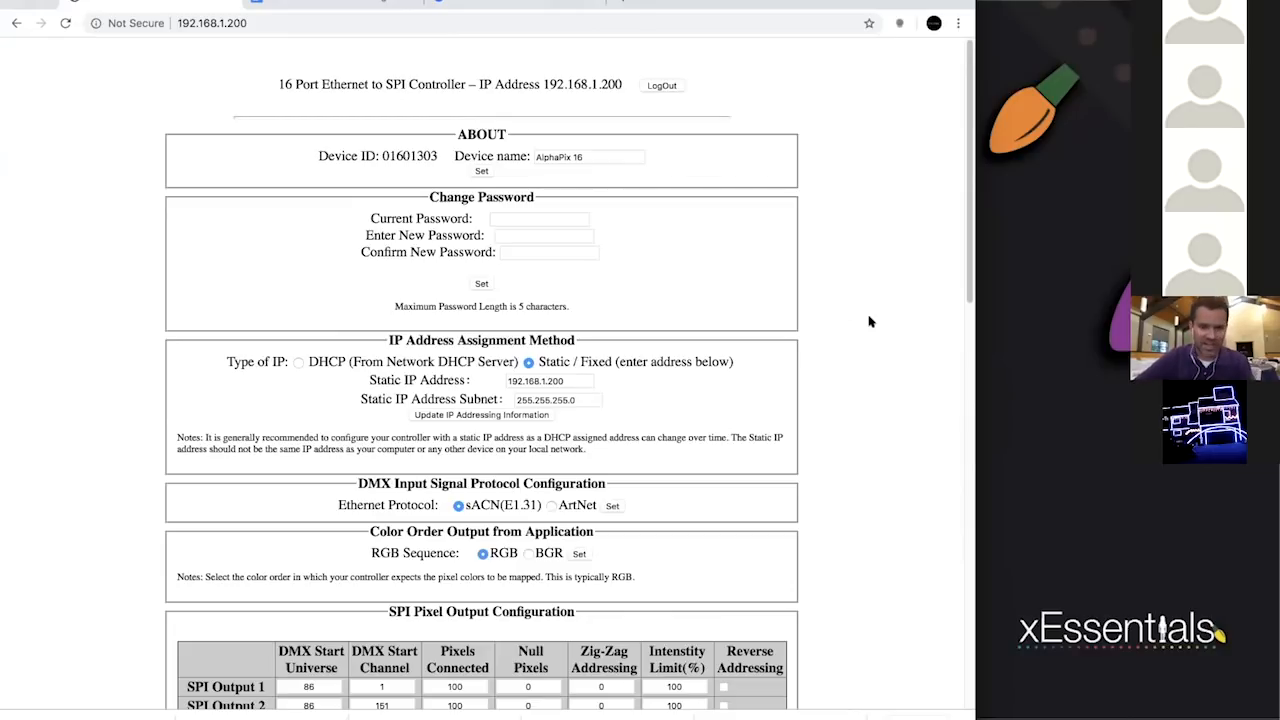
pyautogui.scroll(-5, 869, 321)
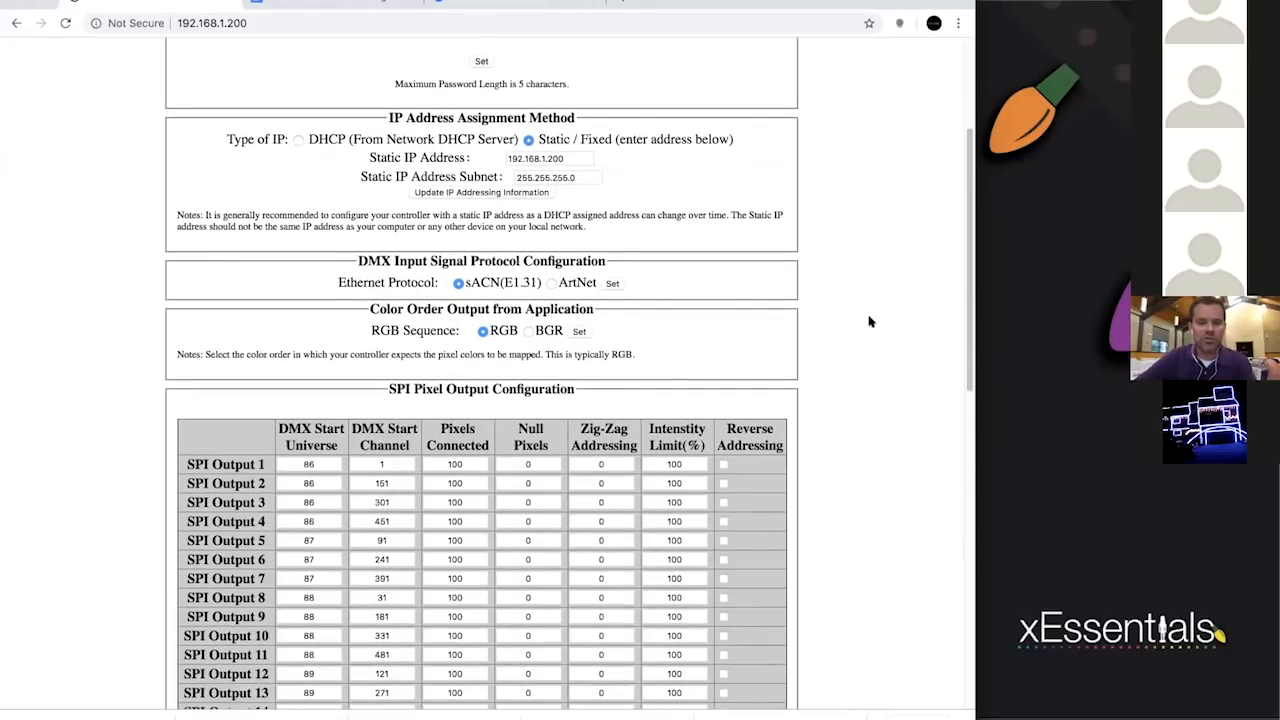
pyautogui.scroll(-3, 869, 321)
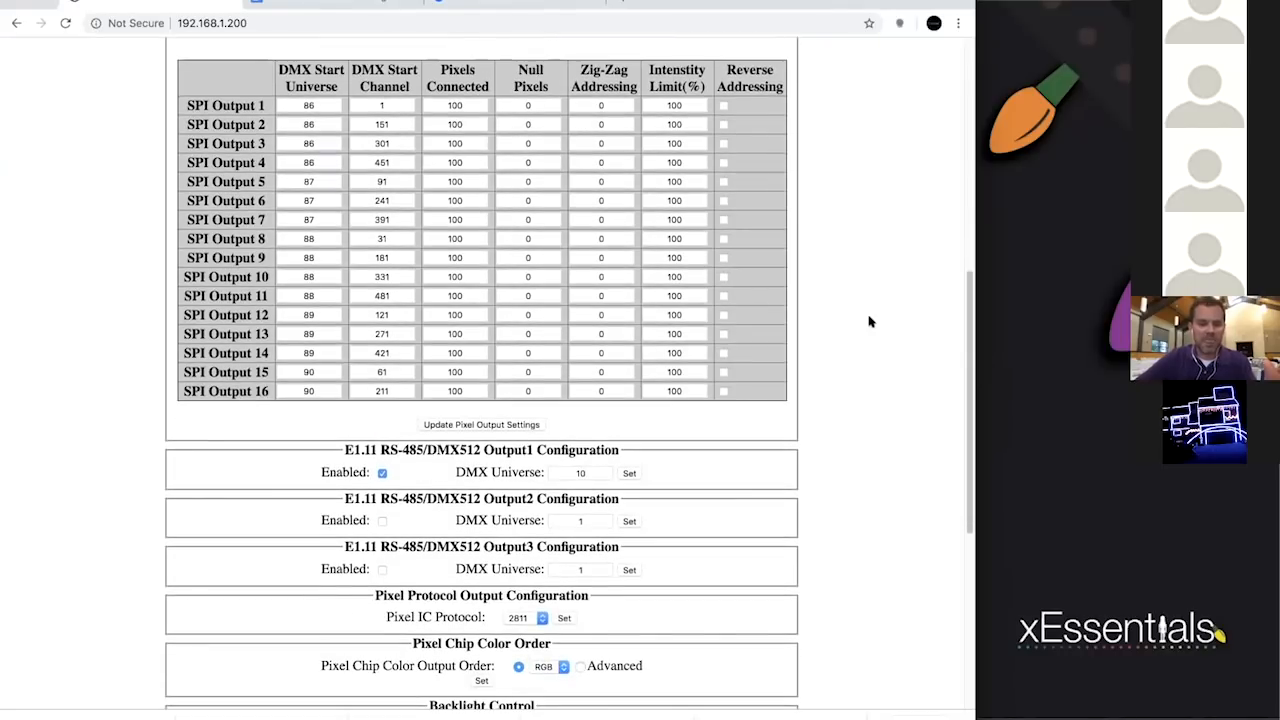
pyautogui.scroll(3, 869, 321)
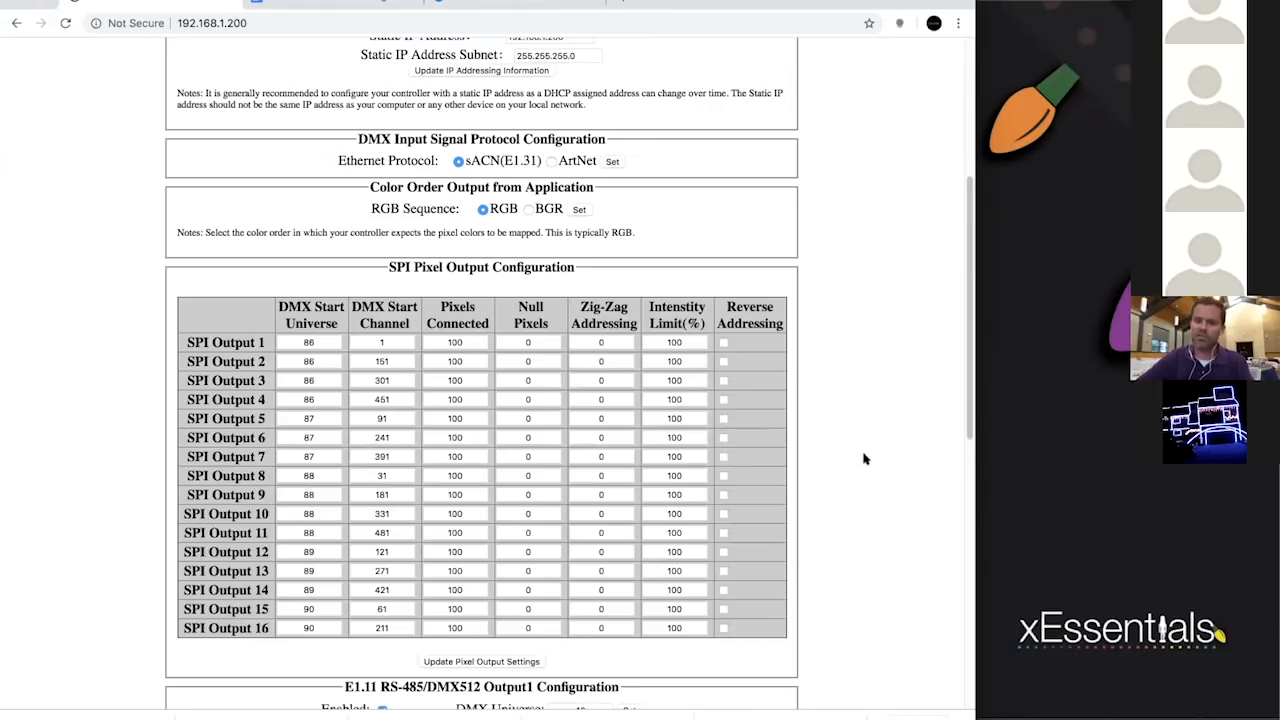
pyautogui.scroll(-4, 886, 352)
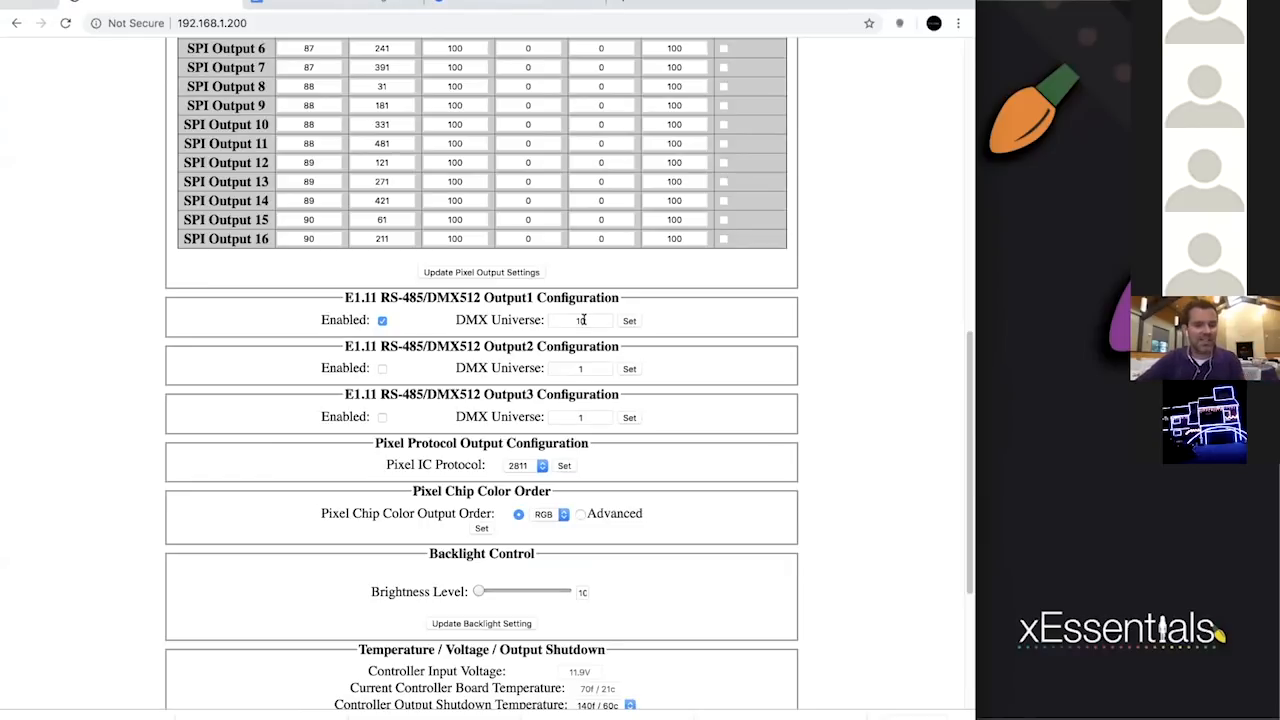
# - Examine the DMX universe field of RS-485/DMX512 Output1 alongside the controller's device, IP and pixel output settings
pyautogui.click(603, 319)
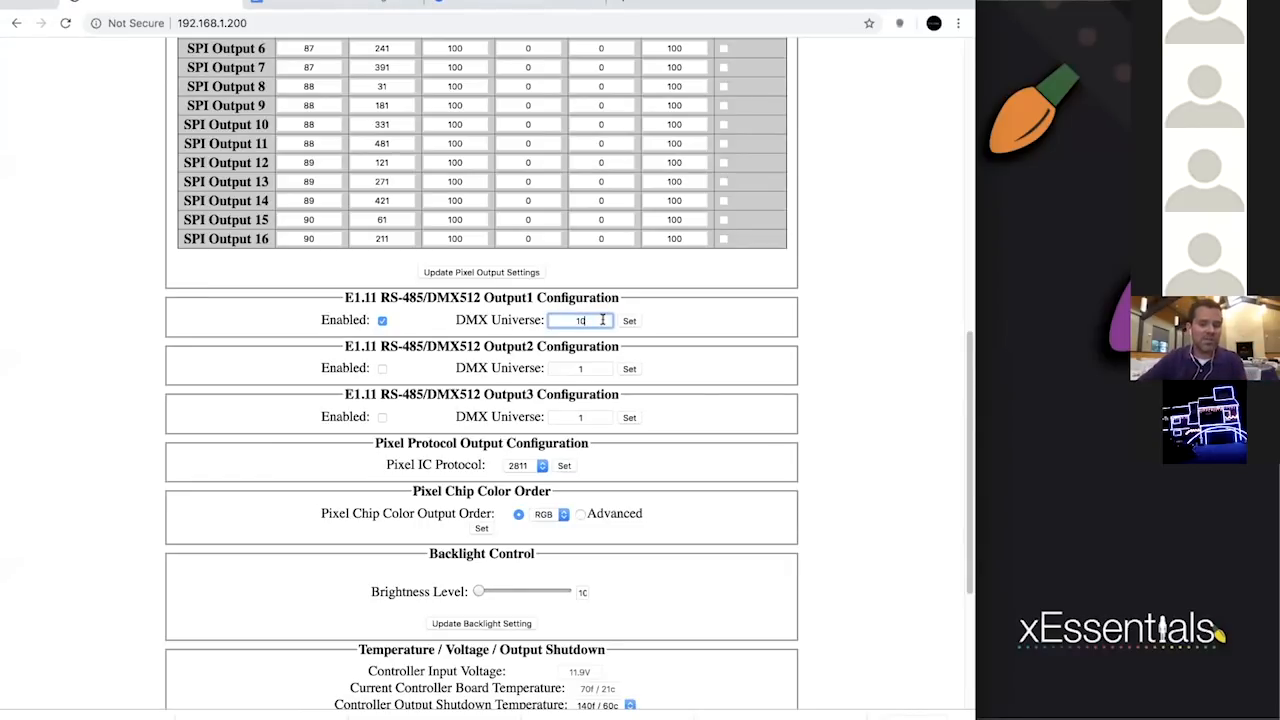
pyautogui.doubleClick(595, 319)
pyautogui.write('1')
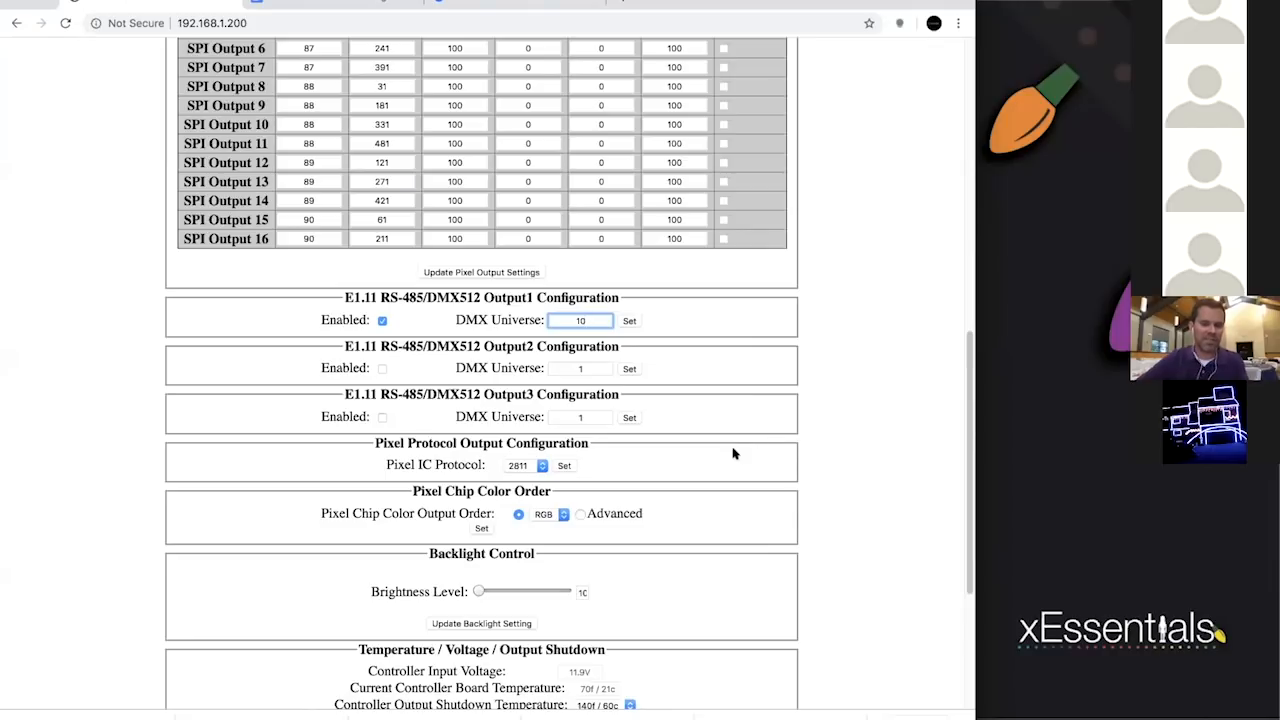
pyautogui.scroll(3, 731, 451)
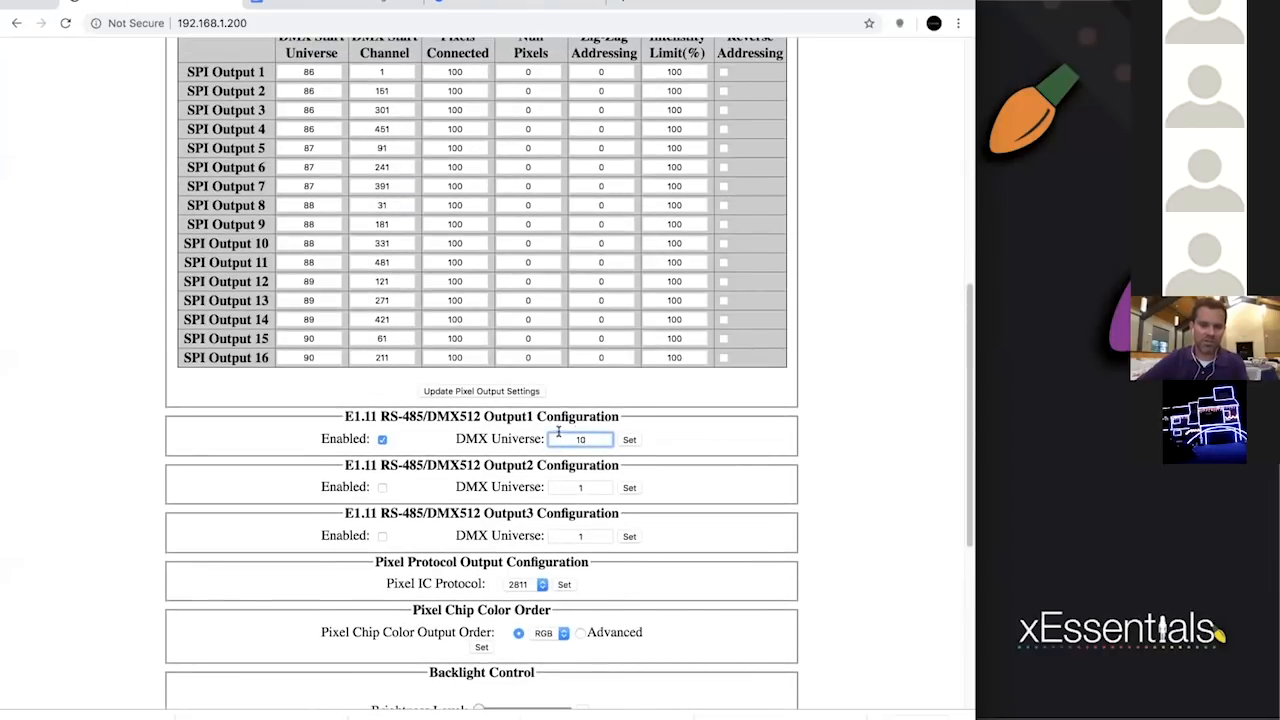
pyautogui.scroll(10, 625, 452)
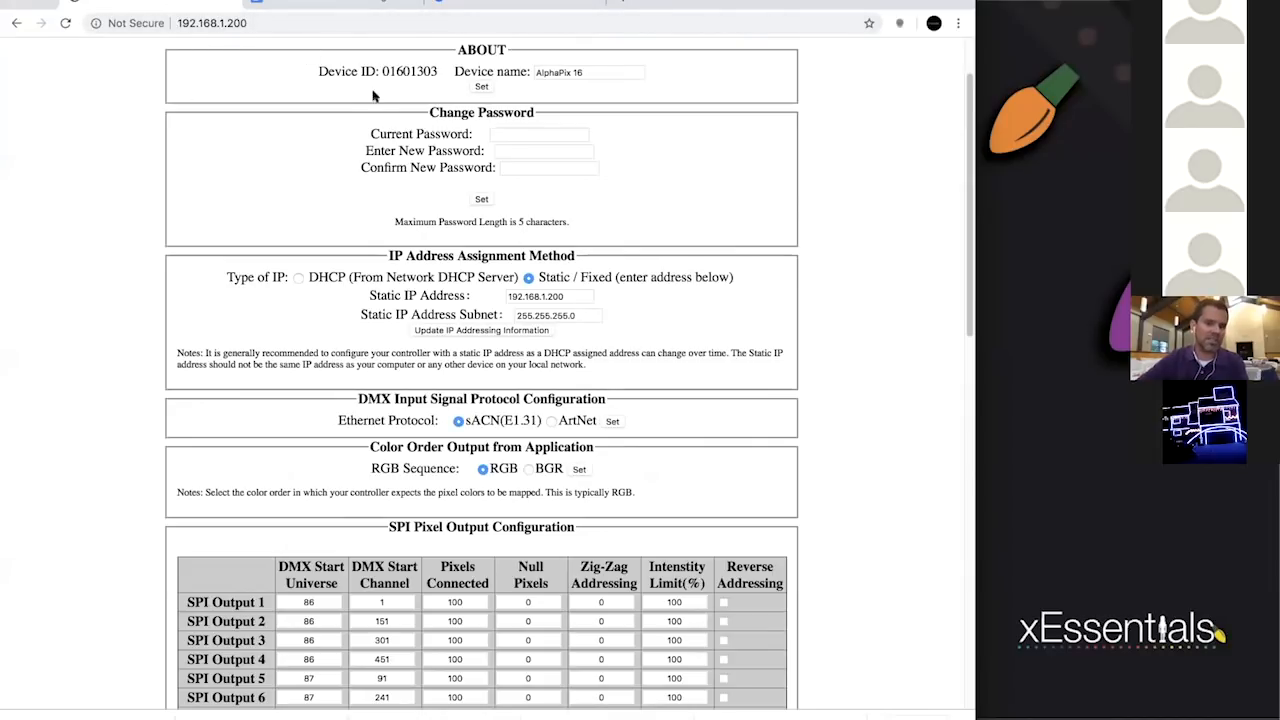
pyautogui.scroll(-6, 349, 100)
pyautogui.scroll(-5, 349, 100)
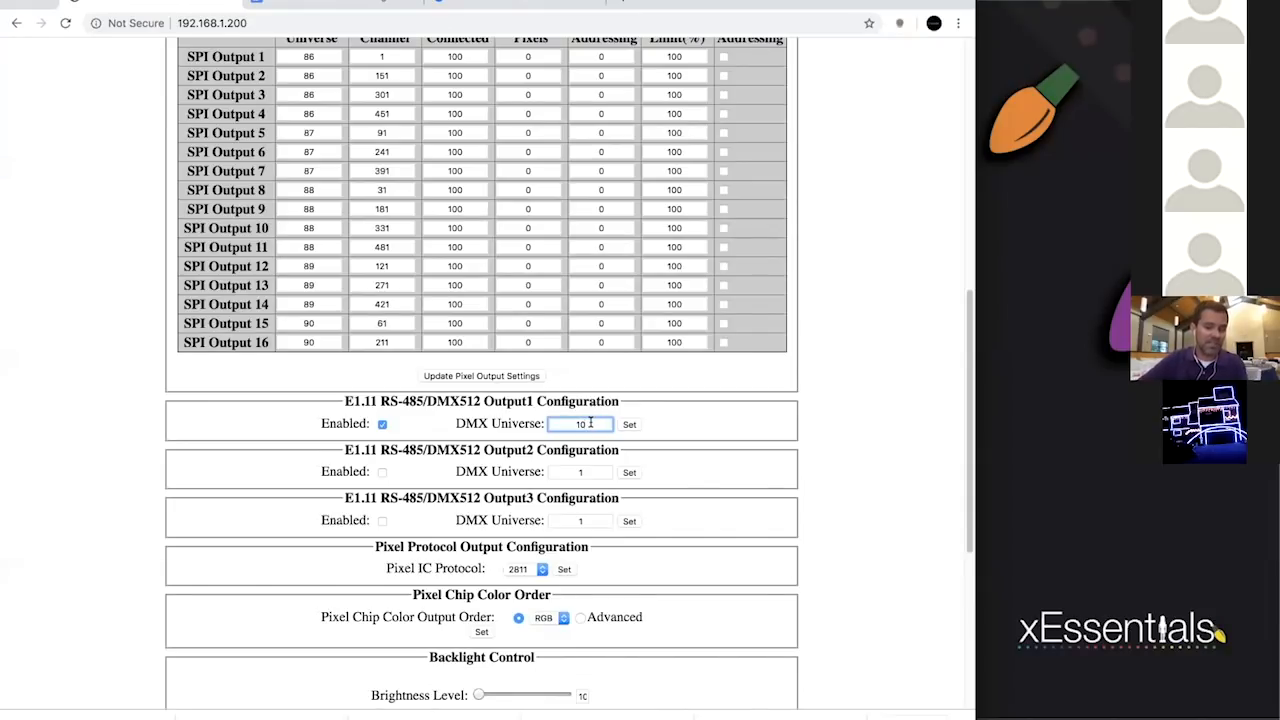
pyautogui.click(837, 441)
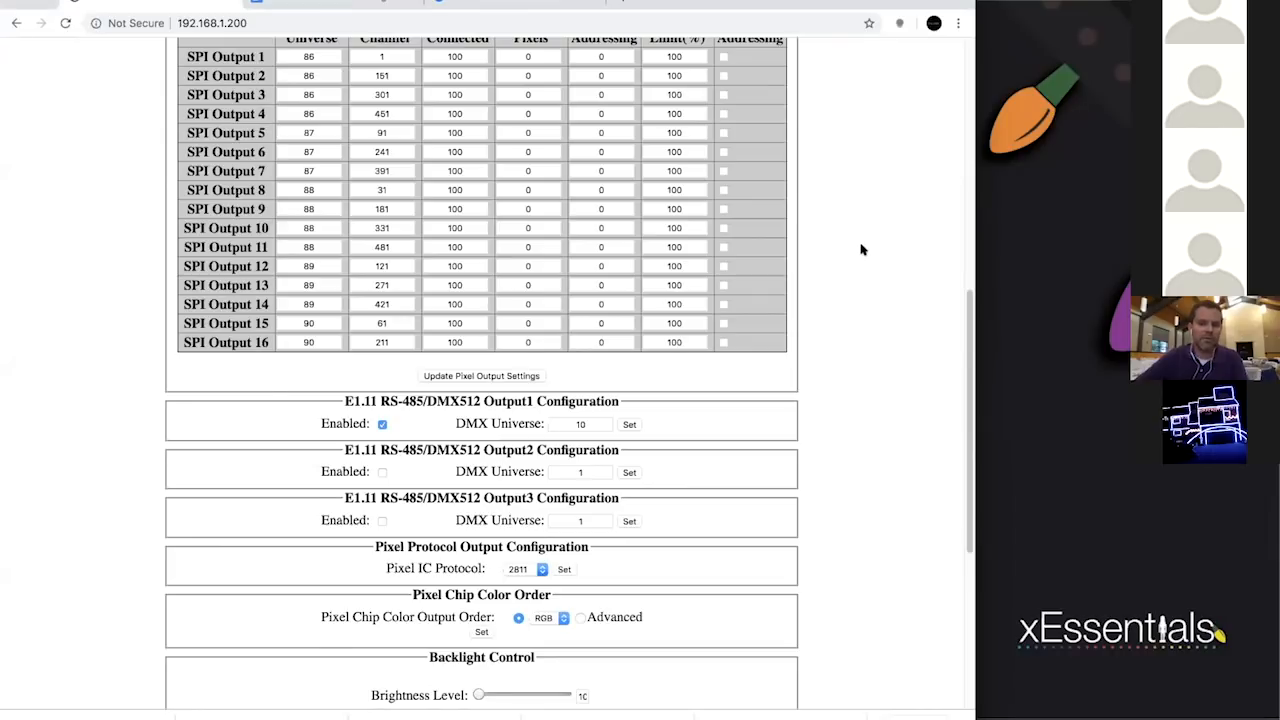
pyautogui.scroll(5, 861, 249)
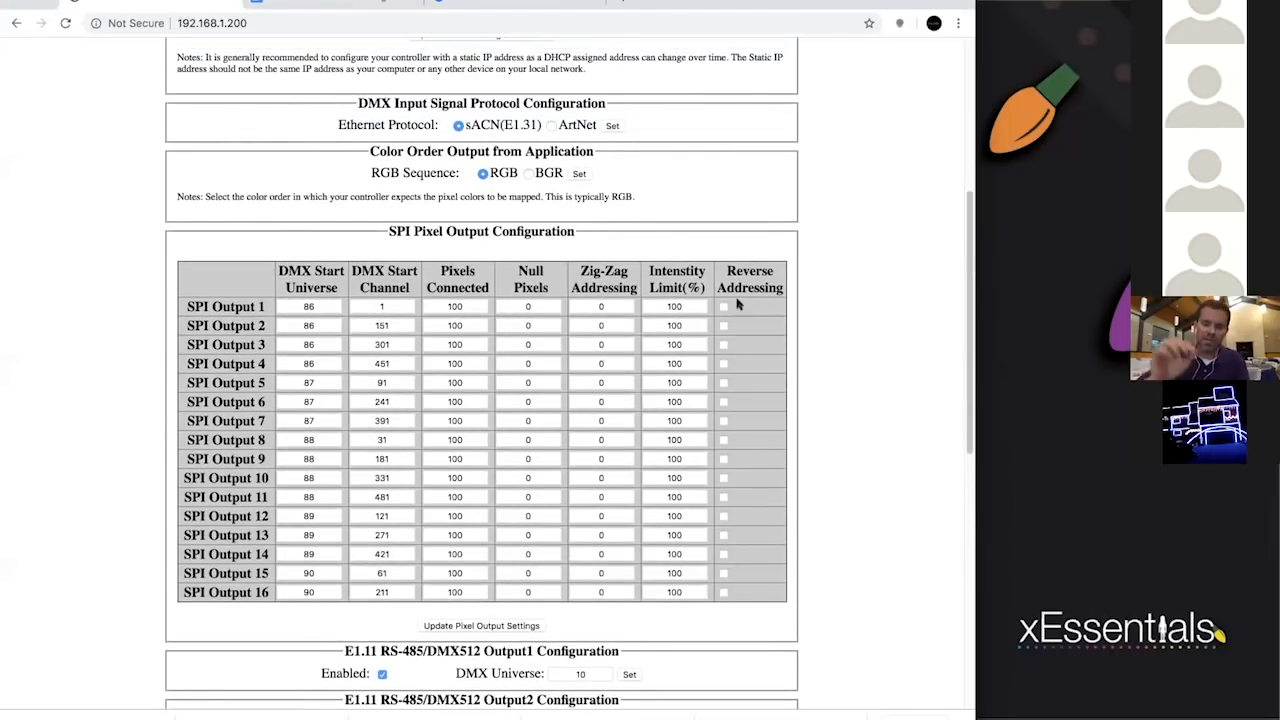
# - Check the serial output port pinout table in the F16v3 manual and return to the controller's configuration page
pyautogui.hotkey('ctrl', 'Tab')
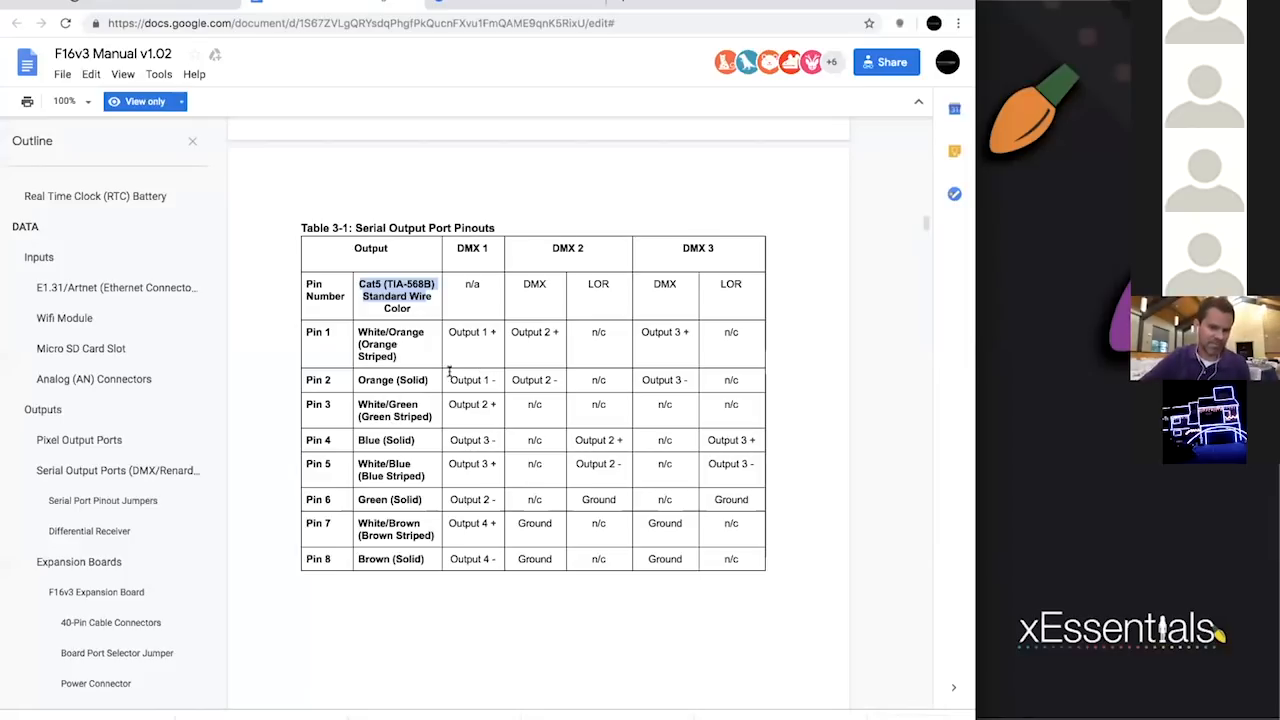
pyautogui.click(195, 8)
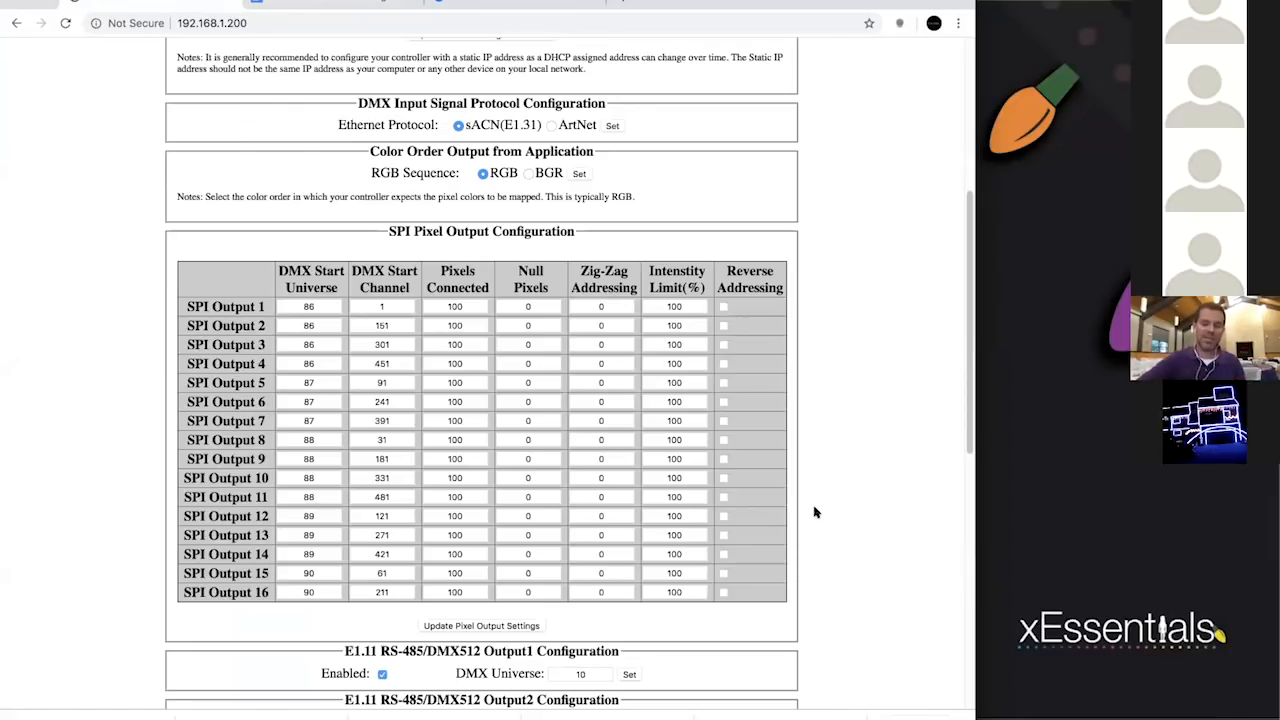
# - Switch to xLights and show the Setup page of the Empty Demo show directory
pyautogui.moveTo(938, 712)
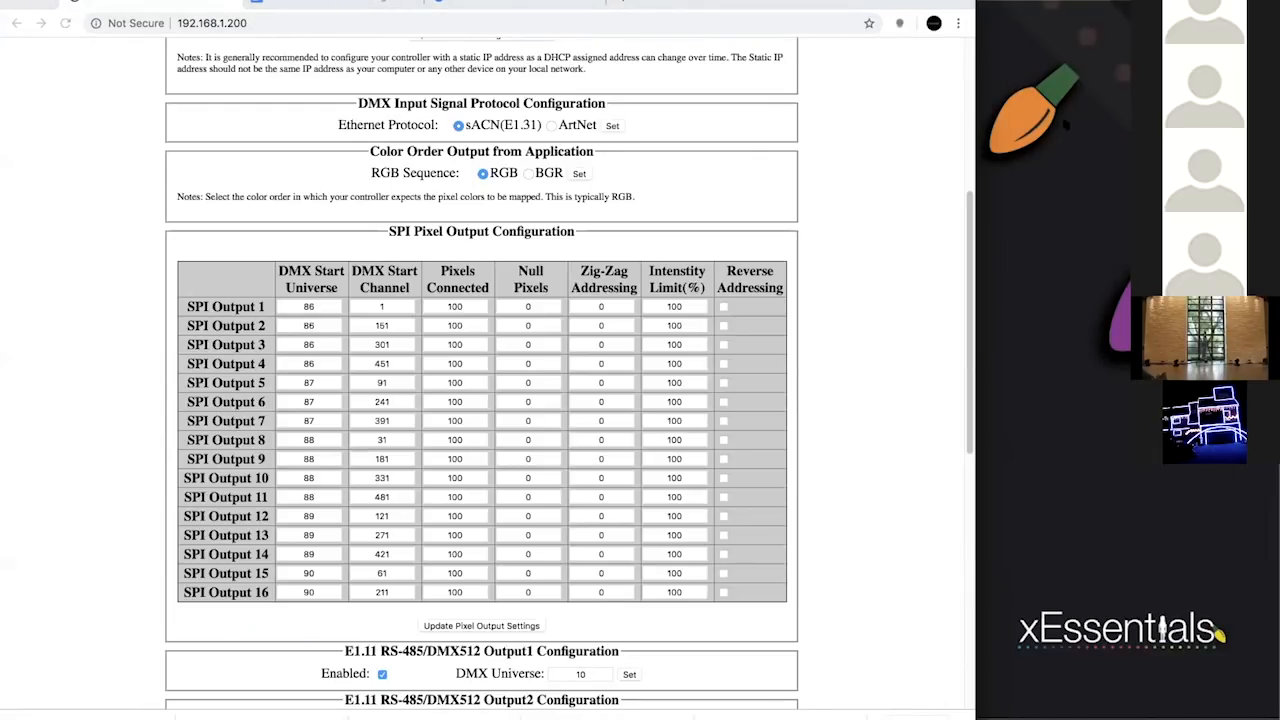
pyautogui.click(845, 277)
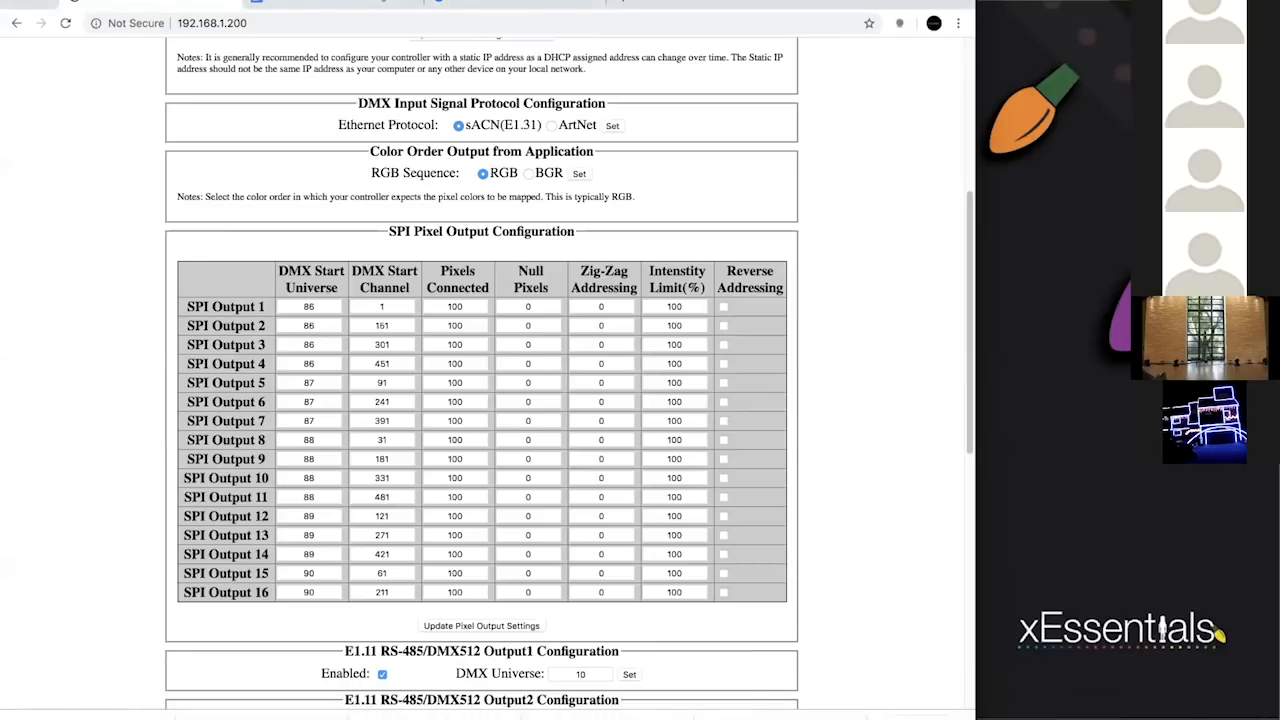
pyautogui.moveTo(935, 712)
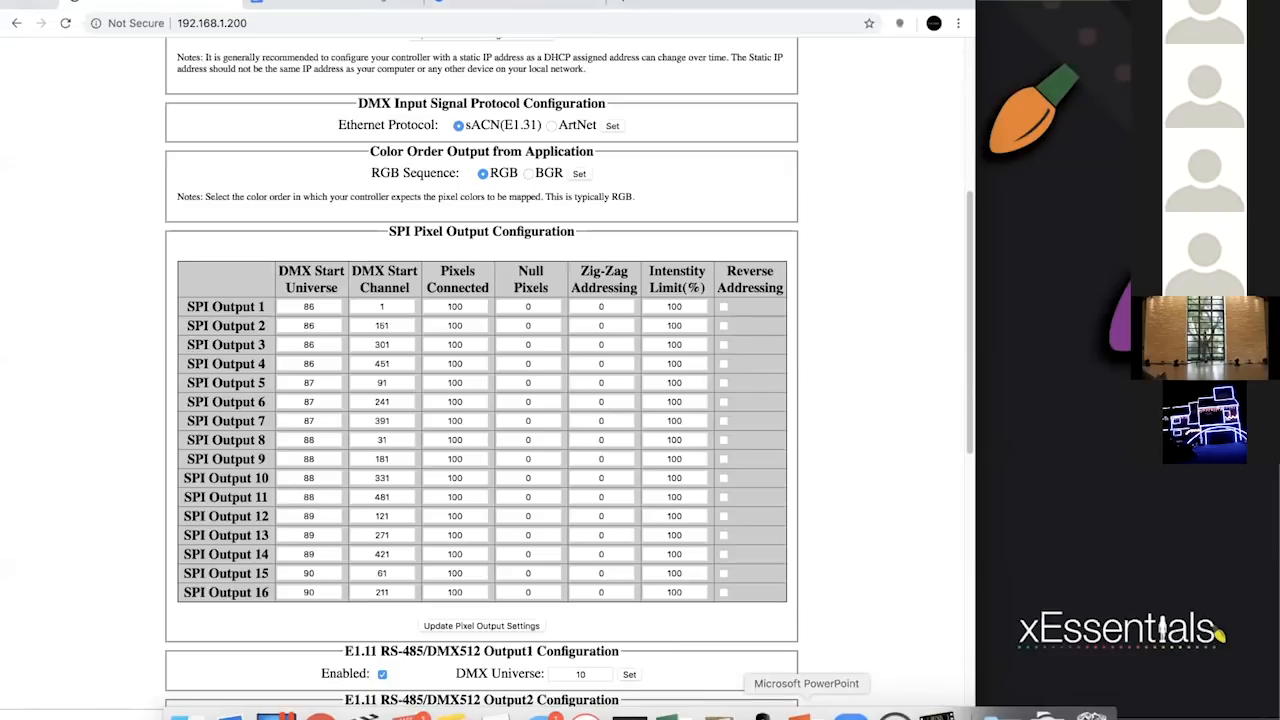
pyautogui.click(765, 714)
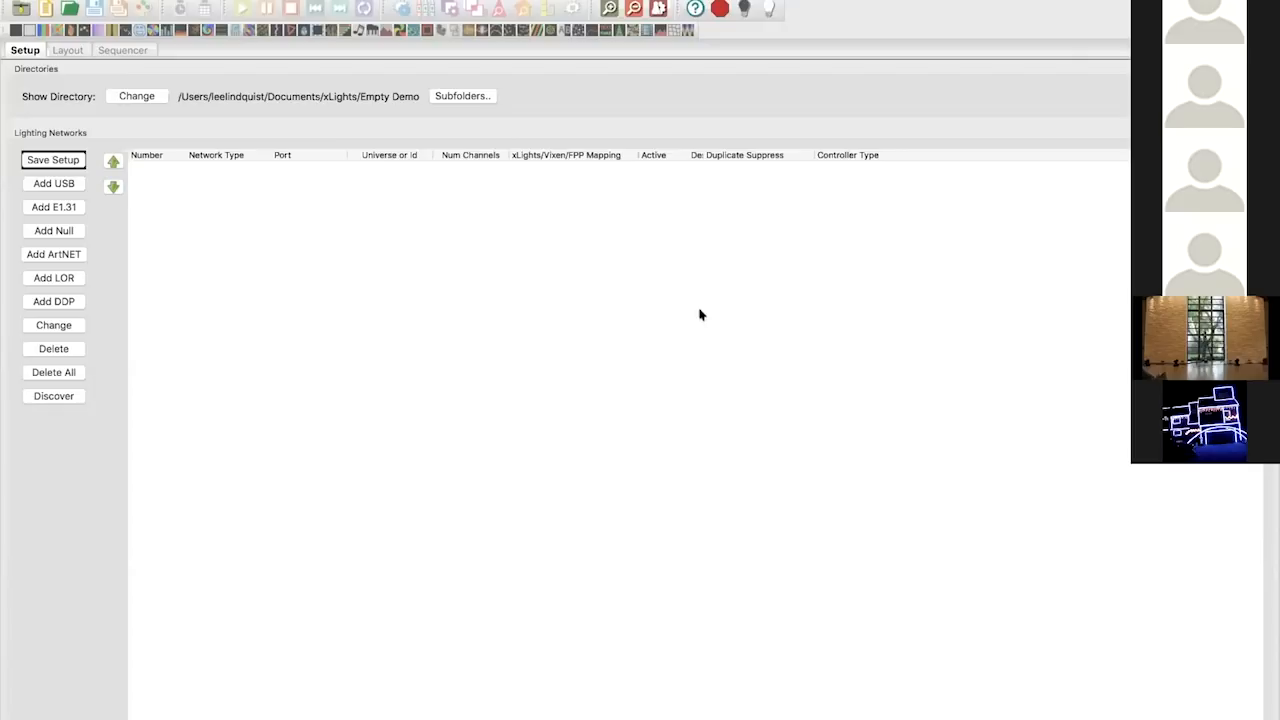
# - Switch to Microsoft Excel, bring the Universe Map workbook to the front and shift its window slightly up and left
pyautogui.moveTo(806, 712)
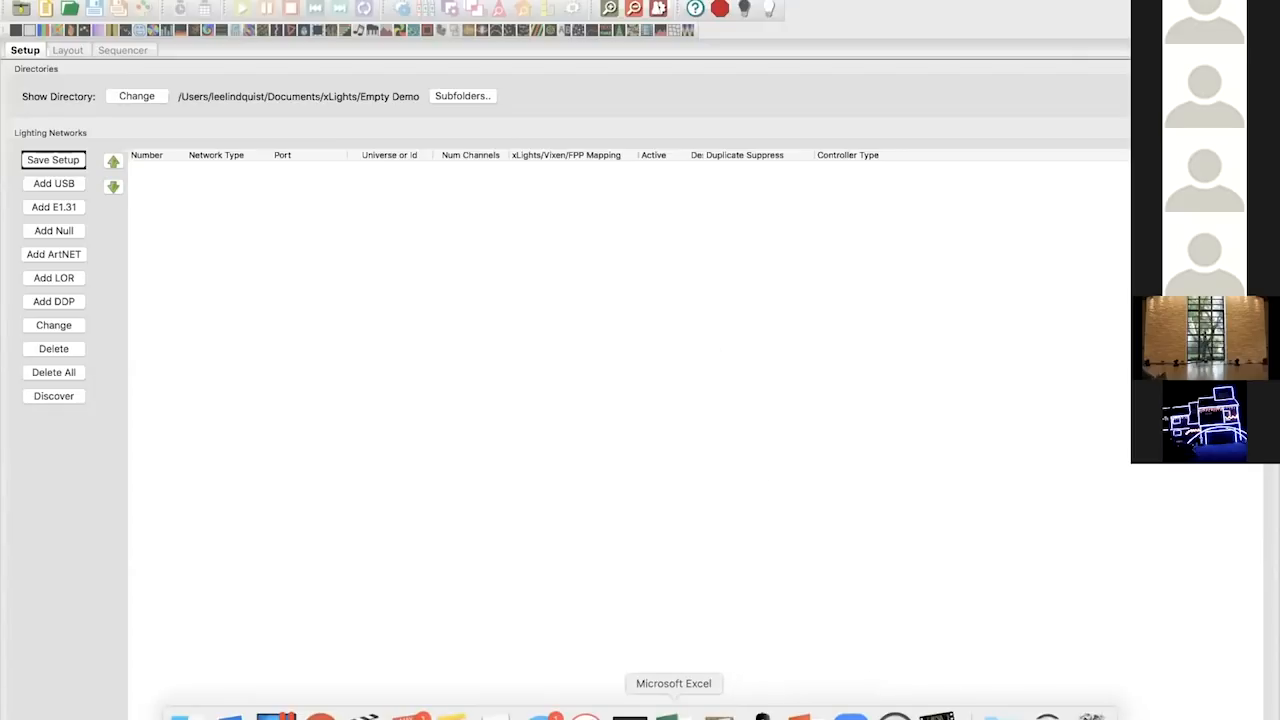
pyautogui.click(667, 714)
pyautogui.click(375, 0)
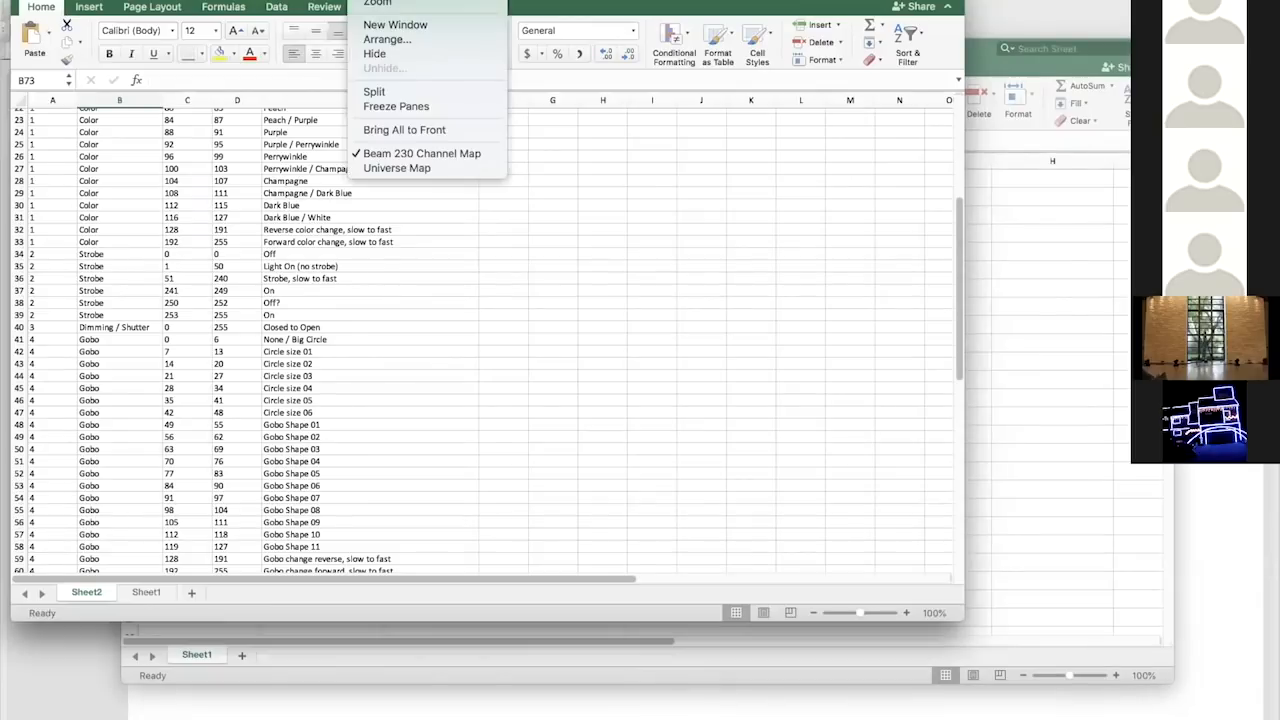
pyautogui.click(392, 169)
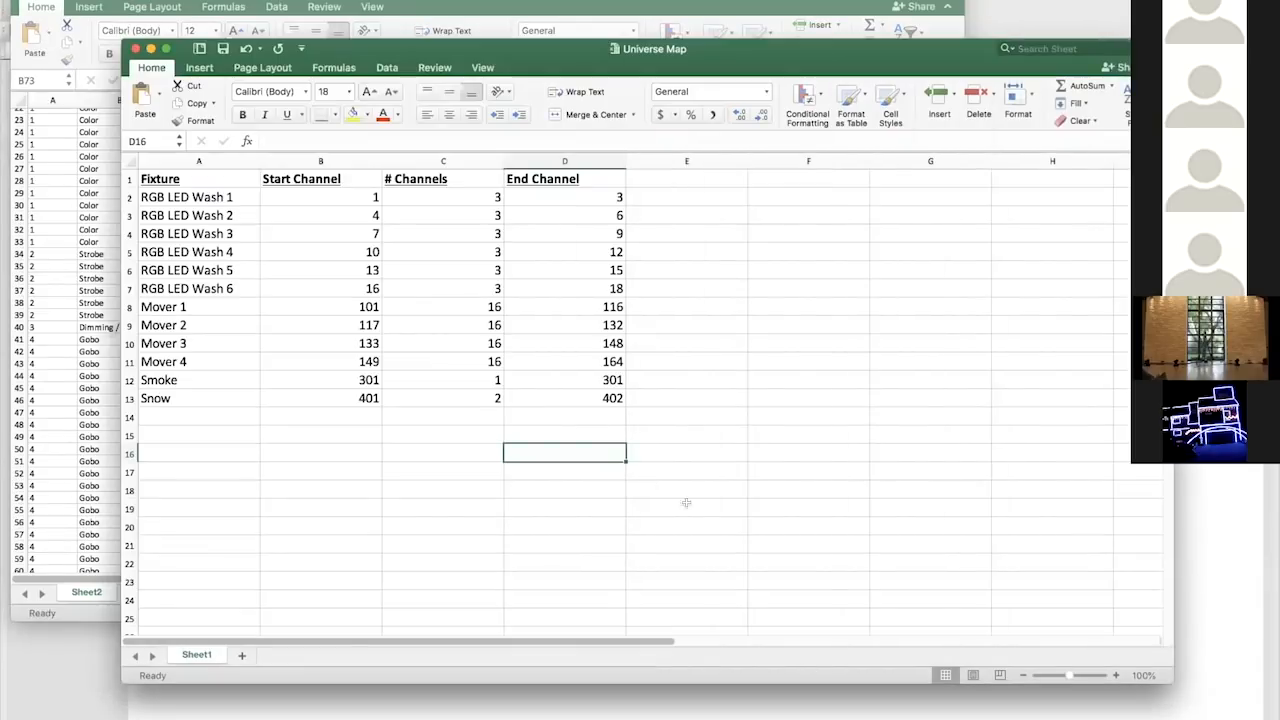
pyautogui.moveTo(760, 48); pyautogui.dragTo(720, 37)
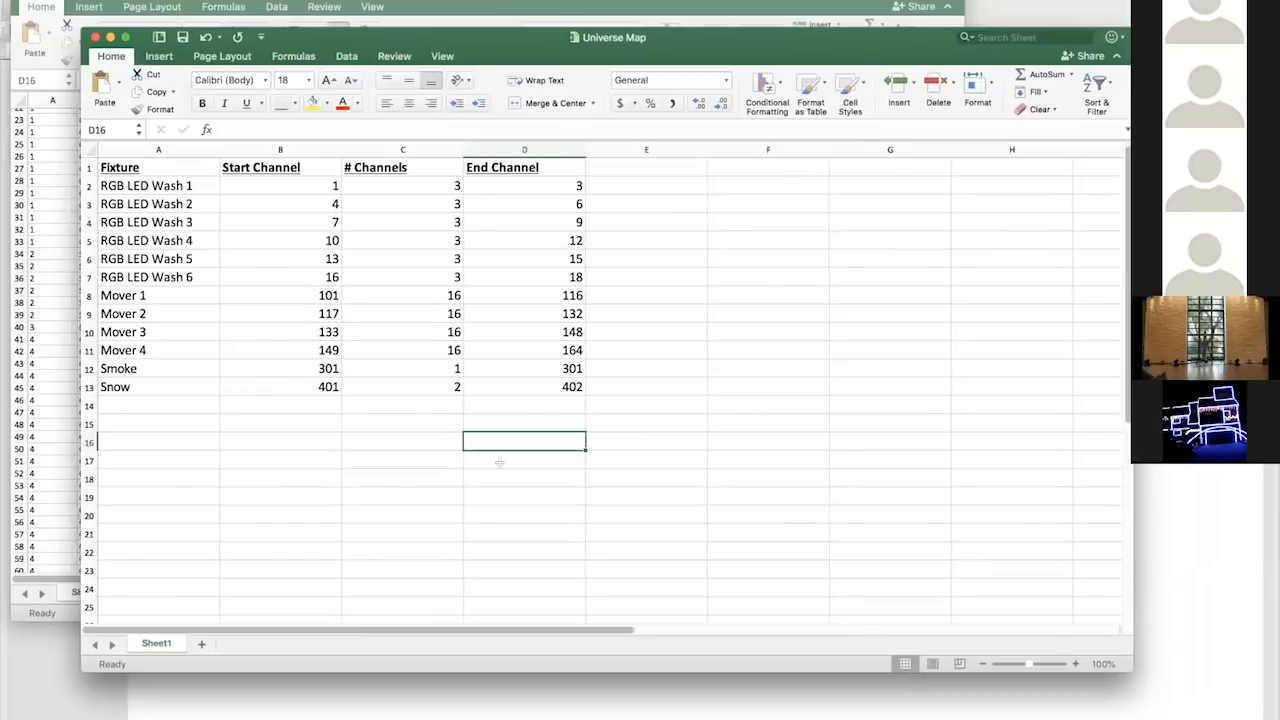
# - Review the fixture list in the Universe Map from RGB LED Wash 1 down to Snow
pyautogui.press('Left')
pyautogui.press('Left')
pyautogui.press('Left')
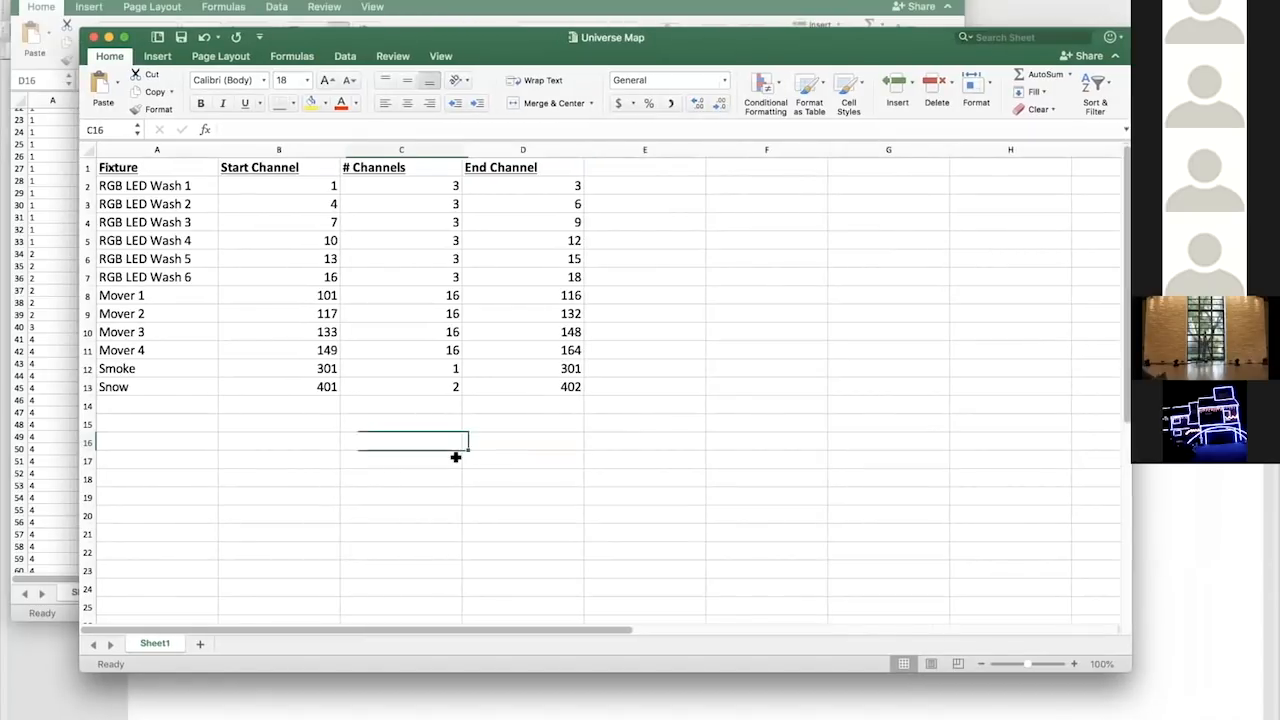
pyautogui.press('Up')
pyautogui.press('Up')
pyautogui.press('Up')
pyautogui.press('Up')
pyautogui.press('Up')
pyautogui.press('Up')
pyautogui.press('Up')
pyautogui.press('Up')
pyautogui.press('Up')
pyautogui.press('Up')
pyautogui.press('Up')
pyautogui.press('Up')
pyautogui.press('Up')
pyautogui.press('Down')
pyautogui.press('Down')
pyautogui.press('Down')
pyautogui.press('Down')
pyautogui.press('Down')
pyautogui.press('Down')
pyautogui.press('Down')
pyautogui.press('Down')
pyautogui.press('Down')
pyautogui.press('Down')
pyautogui.press('Down')
pyautogui.press('Down')
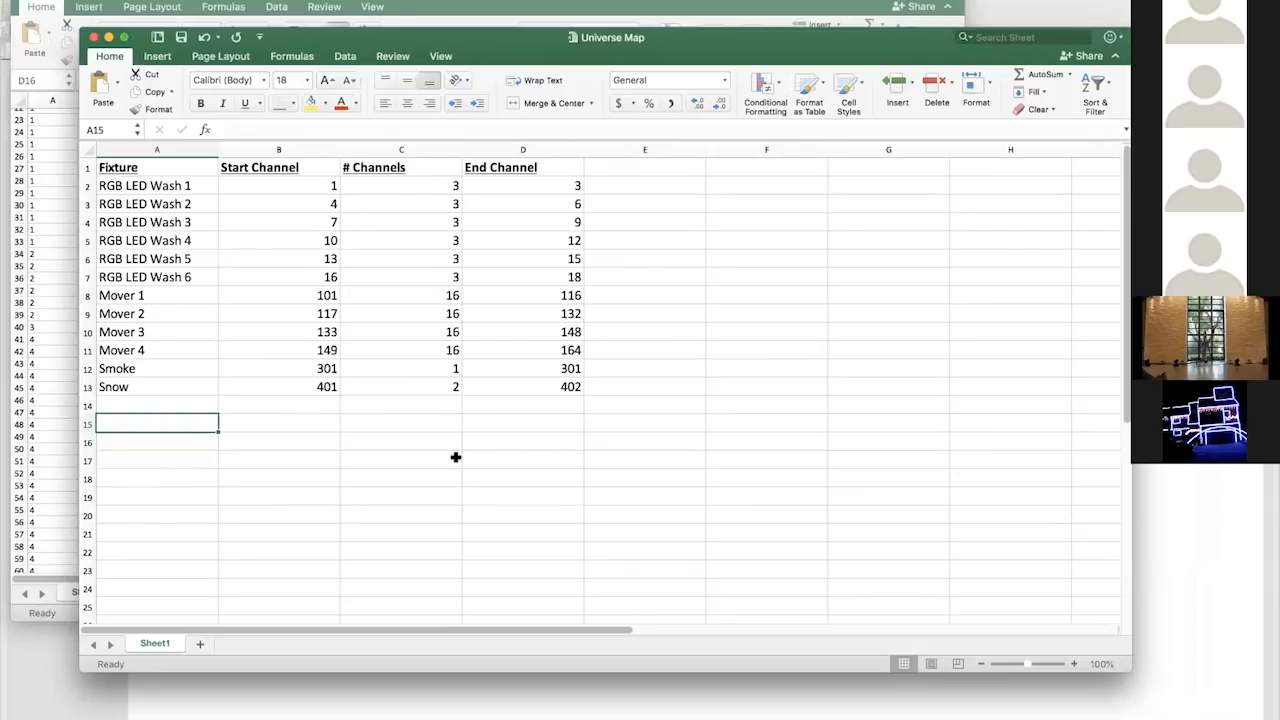
# - Look across the Start Channel, # Channels and End Channel columns of the Universe Map
pyautogui.press('Up')
pyautogui.press('Up')
pyautogui.press('Up')
pyautogui.press('Up')
pyautogui.press('Up')
pyautogui.press('Up')
pyautogui.press('Up')
pyautogui.press('Up')
pyautogui.press('Up')
pyautogui.press('Up')
pyautogui.press('Up')
pyautogui.press('Up')
pyautogui.press('Up')
pyautogui.press('Up')
pyautogui.press('Right')
pyautogui.press('Right')
pyautogui.press('Right')
pyautogui.press('Right')
pyautogui.press('Left')
pyautogui.press('Left')
# - Total the # Channels values in C2:C13 with a SUM formula in cell C15
pyautogui.press('Down')
pyautogui.press('Down')
pyautogui.press('Down')
pyautogui.press('Down')
pyautogui.press('Down')
pyautogui.press('Down')
pyautogui.press('Down')
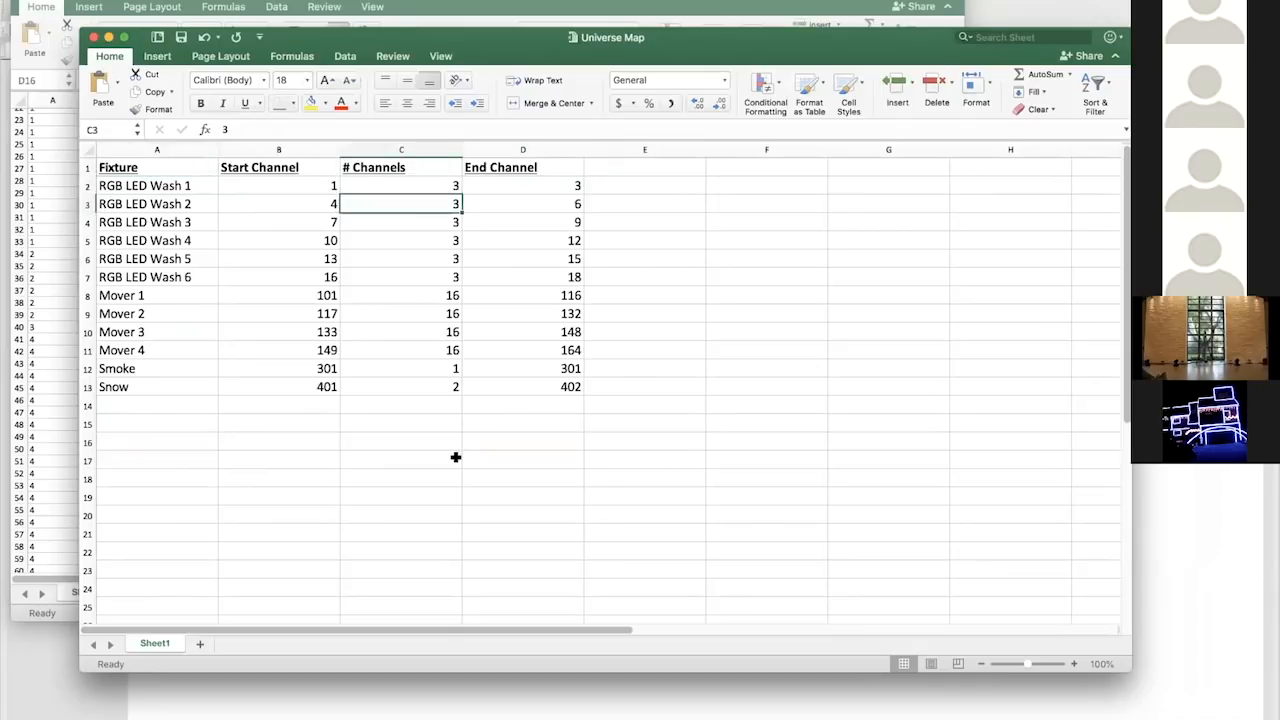
pyautogui.press('Down')
pyautogui.press('Down')
pyautogui.press('Down')
pyautogui.press('Down')
pyautogui.press('Down')
pyautogui.press('Down')
pyautogui.press('Down')
pyautogui.write('=sum(')
pyautogui.moveTo(428, 386); pyautogui.dragTo(420, 187)
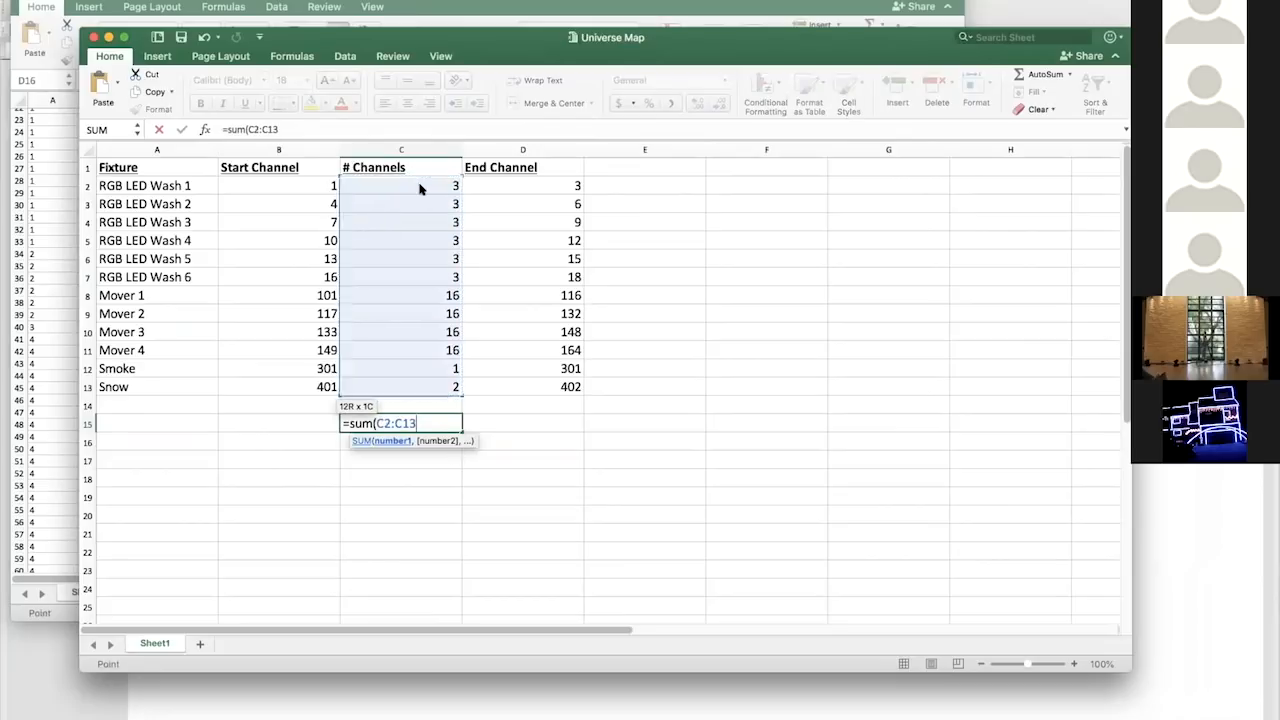
pyautogui.press('Return')
# - Compare the start channel, channel count and end channel of the first RGB LED Wash fixtures
pyautogui.press('Up')
pyautogui.press('Up')
pyautogui.press('Up')
pyautogui.press('Up')
pyautogui.press('Up')
pyautogui.press('Up')
pyautogui.press('Up')
pyautogui.press('Up')
pyautogui.press('Up')
pyautogui.press('Up')
pyautogui.press('Up')
pyautogui.press('Up')
pyautogui.press('Up')
pyautogui.press('Up')
pyautogui.press('Up')
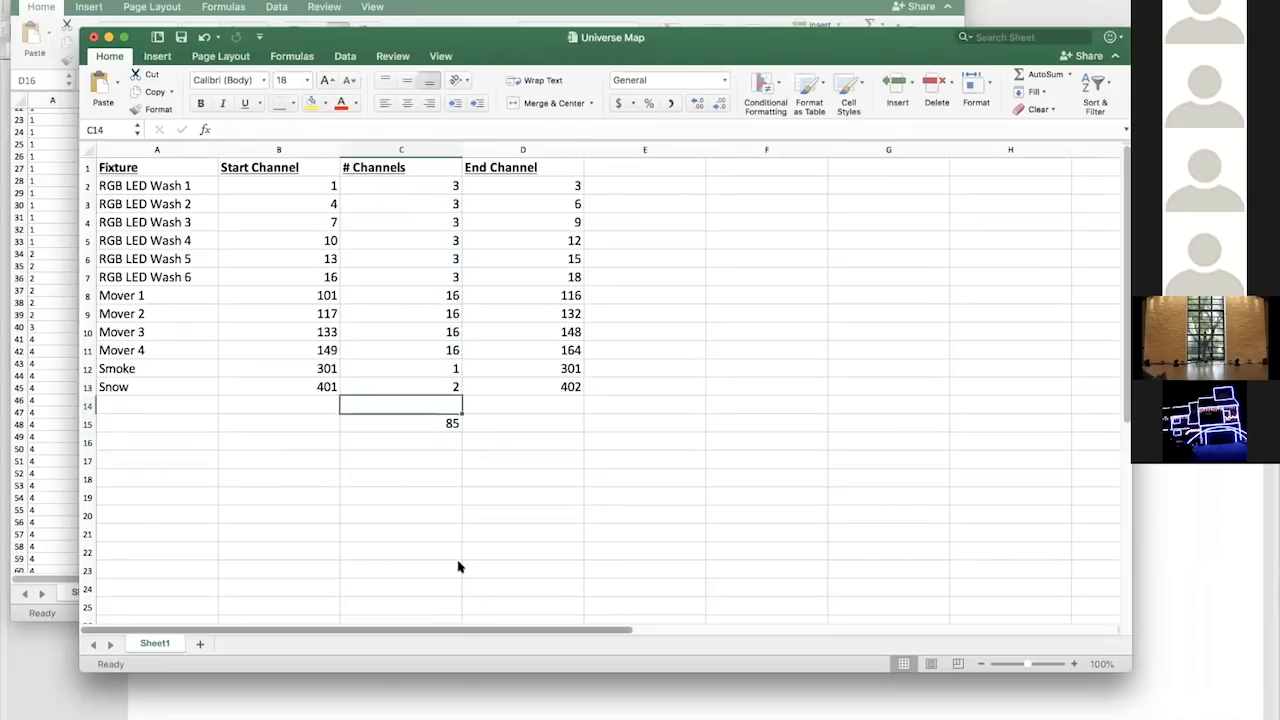
pyautogui.press('Down')
pyautogui.press('Left')
pyautogui.press('Left')
pyautogui.press('Down')
pyautogui.press('Right')
pyautogui.press('Right')
pyautogui.press('Right')
pyautogui.press('Left')
# - Examine the channel allocation in the Mover 4 row and the channel total in C15
pyautogui.press('Down')
pyautogui.press('Down')
pyautogui.press('Down')
pyautogui.press('Down')
pyautogui.press('Down')
pyautogui.press('Down')
pyautogui.press('Down')
pyautogui.press('Down')
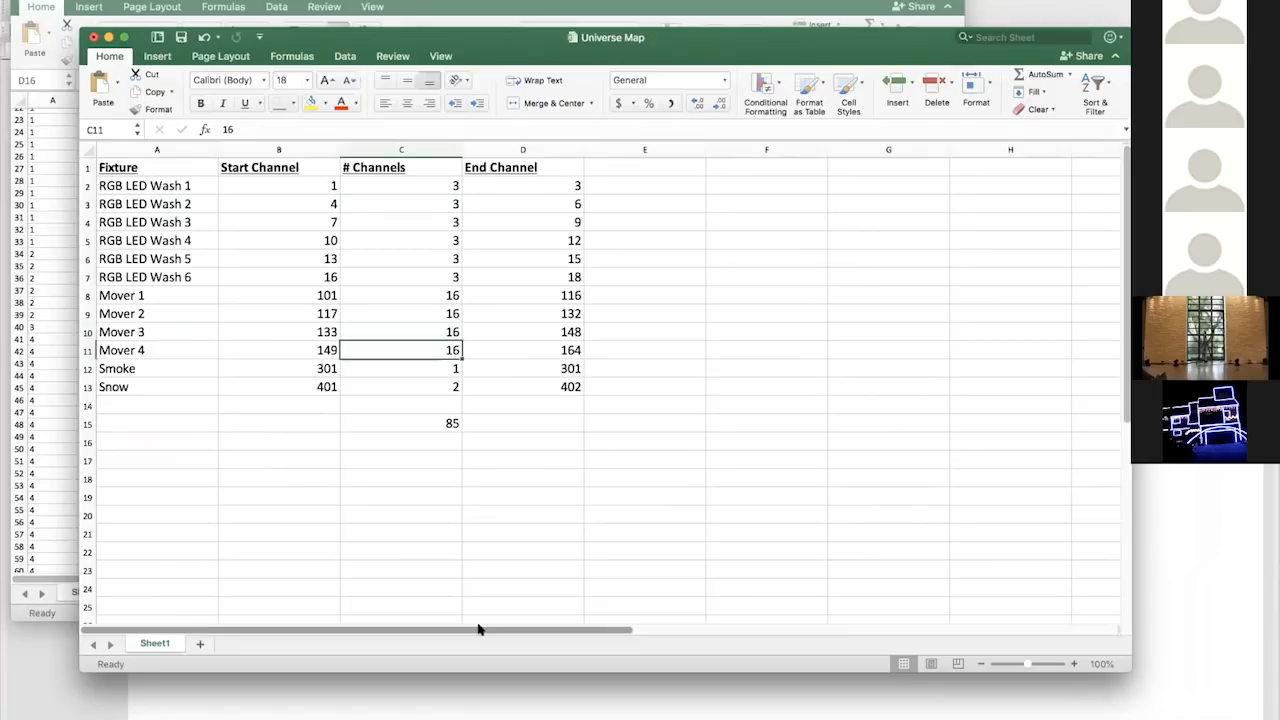
pyautogui.press('Left')
pyautogui.press('Left')
pyautogui.press('Right')
pyautogui.press('Right')
pyautogui.press('Right')
pyautogui.press('Left')
pyautogui.press('Down')
pyautogui.press('Down')
pyautogui.press('Down')
pyautogui.press('Down')
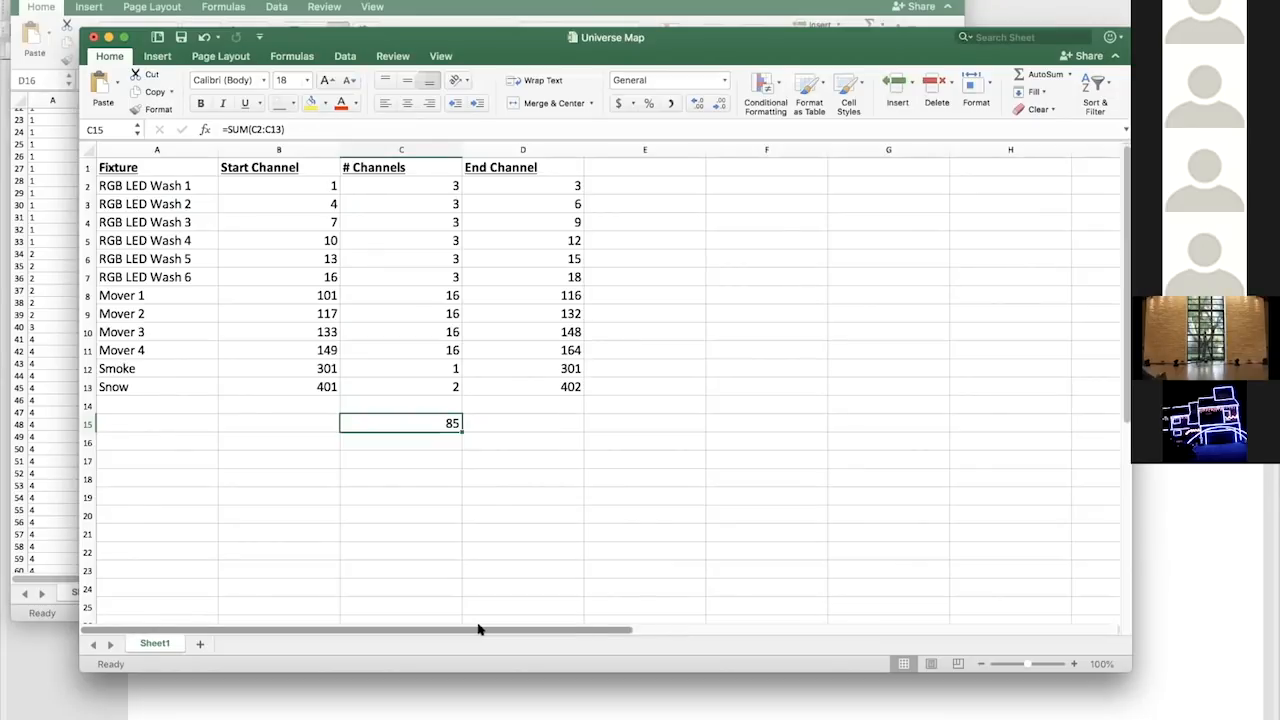
pyautogui.press('Right')
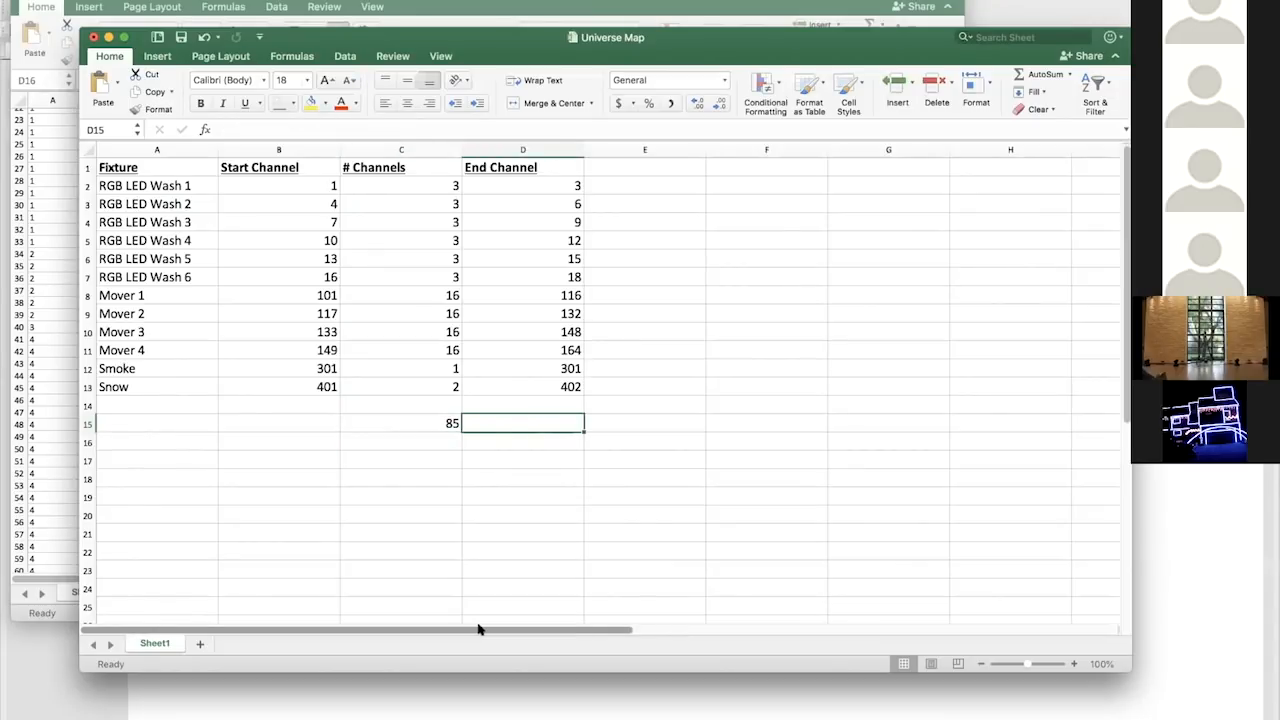
# - Examine the start channel, channel count and end channel in the RGB LED Wash 1 row
pyautogui.press('Left')
pyautogui.press('Left')
pyautogui.press('Up')
pyautogui.press('Up')
pyautogui.press('Up')
pyautogui.press('Up')
pyautogui.press('Up')
pyautogui.press('Up')
pyautogui.press('Up')
pyautogui.press('Up')
pyautogui.press('Up')
pyautogui.press('Up')
pyautogui.press('Up')
pyautogui.press('Up')
pyautogui.press('Up')
pyautogui.press('Right')
pyautogui.press('Right')
pyautogui.press('Right')
pyautogui.press('Left')
pyautogui.press('Left')
pyautogui.press('Left')
pyautogui.press('Right')
pyautogui.press('Left')
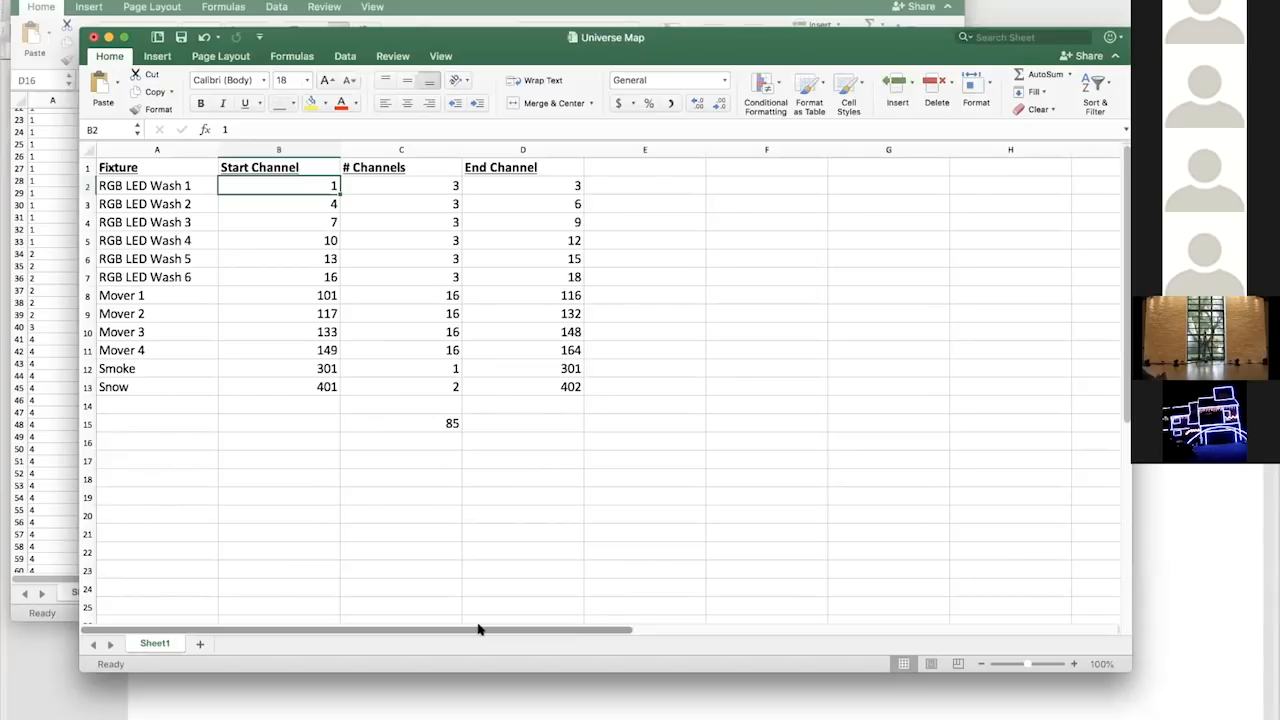
# - Examine the column headings and the start channels of the fixtures from RGB LED Wash 1 down to Smoke
pyautogui.press('Up')
pyautogui.press('Right')
pyautogui.press('Right')
pyautogui.press('Left')
pyautogui.press('Left')
pyautogui.press('Down')
pyautogui.press('Down')
pyautogui.press('Up')
pyautogui.press('Up')
pyautogui.press('Down')
pyautogui.press('Down')
pyautogui.press('Down')
pyautogui.press('Down')
pyautogui.press('Down')
pyautogui.press('Down')
pyautogui.press('Down')
pyautogui.press('Down')
pyautogui.press('Down')
pyautogui.press('Down')
pyautogui.press('Down')
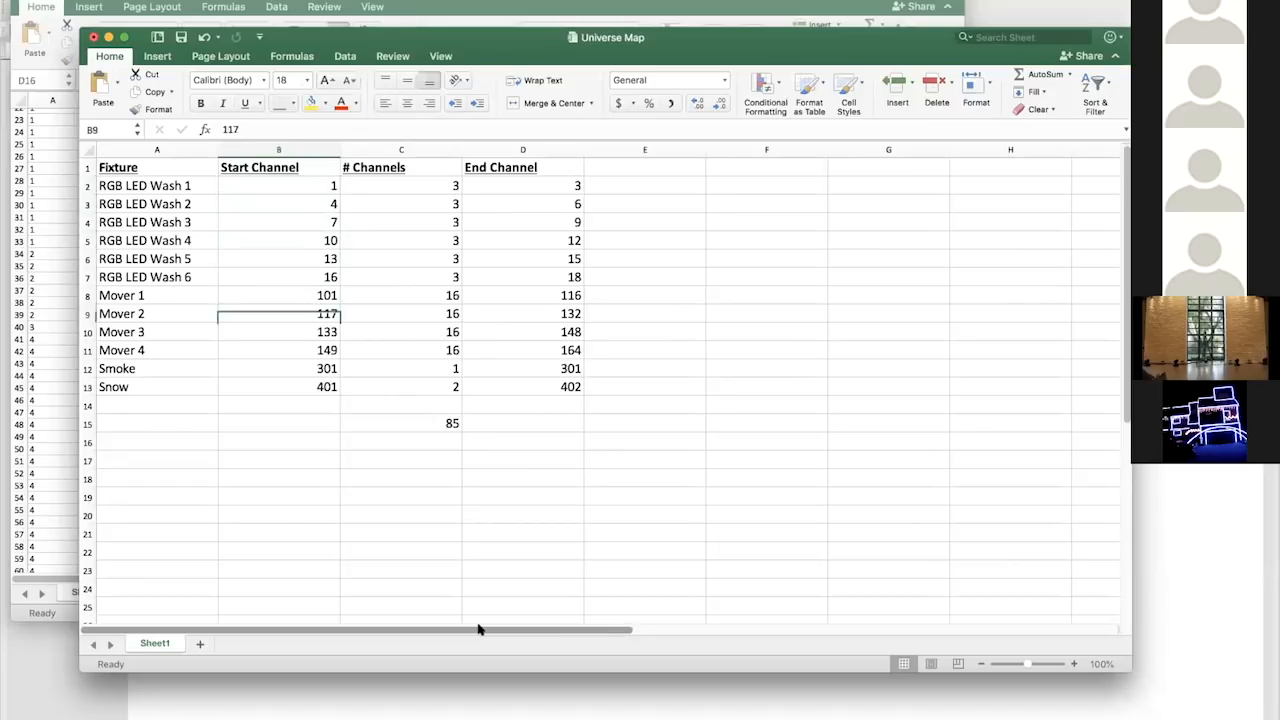
# - Examine the channel counts and end channels in the Smoke and Snow rows
pyautogui.press('Right')
pyautogui.press('Right')
pyautogui.press('Right')
pyautogui.press('Down')
pyautogui.press('Left')
pyautogui.press('Left')
pyautogui.press('Left')
pyautogui.press('Left')
pyautogui.press('Right')
# - Review the channel allocation of the RGB LED Wash fixtures, from Wash 1's start channel to Wash 6's end channel
pyautogui.press('Up')
pyautogui.press('Up')
pyautogui.press('Up')
pyautogui.press('Up')
pyautogui.press('Up')
pyautogui.press('Up')
pyautogui.press('Up')
pyautogui.press('Up')
pyautogui.press('Up')
pyautogui.press('Up')
pyautogui.press('Up')
pyautogui.press('Up')
pyautogui.press('Up')
pyautogui.press('Down')
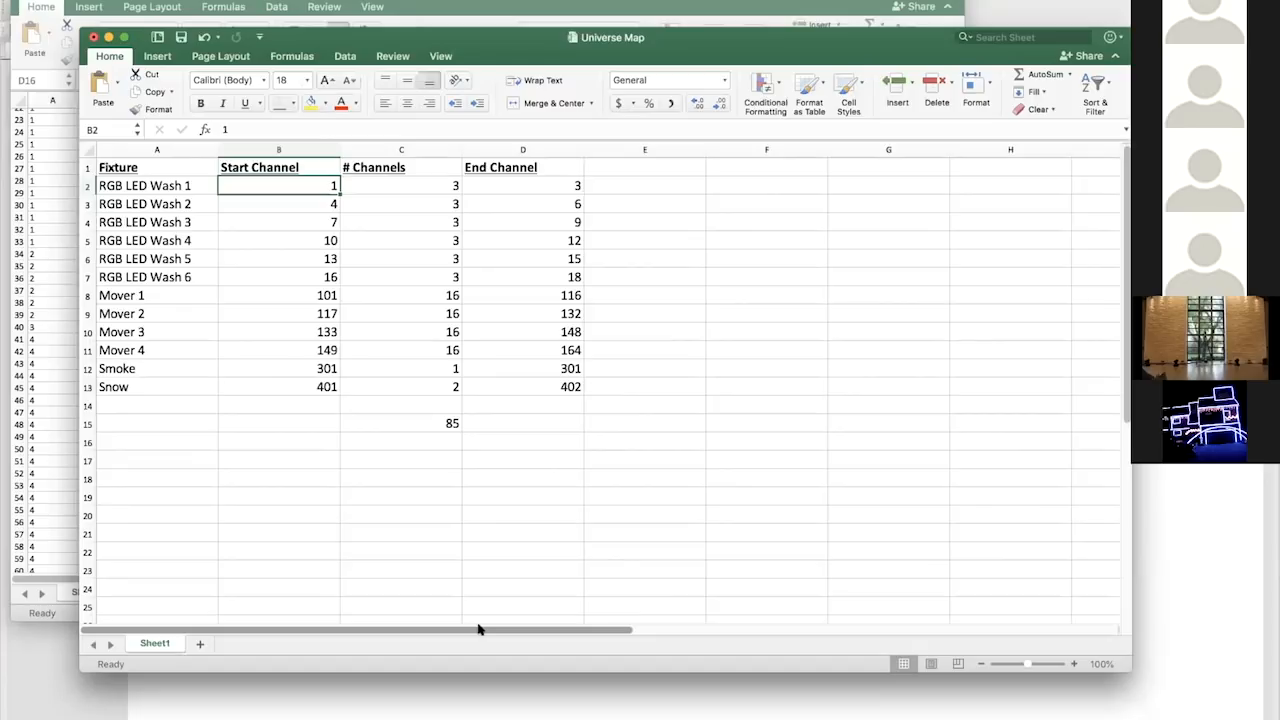
pyautogui.press('Down')
pyautogui.press('Up')
pyautogui.press('Down')
pyautogui.press('Up')
pyautogui.press('Down')
pyautogui.press('Down')
pyautogui.press('Down')
pyautogui.press('Down')
pyautogui.press('Down')
pyautogui.press('Right')
pyautogui.press('Up')
pyautogui.press('Right')
pyautogui.press('Down')
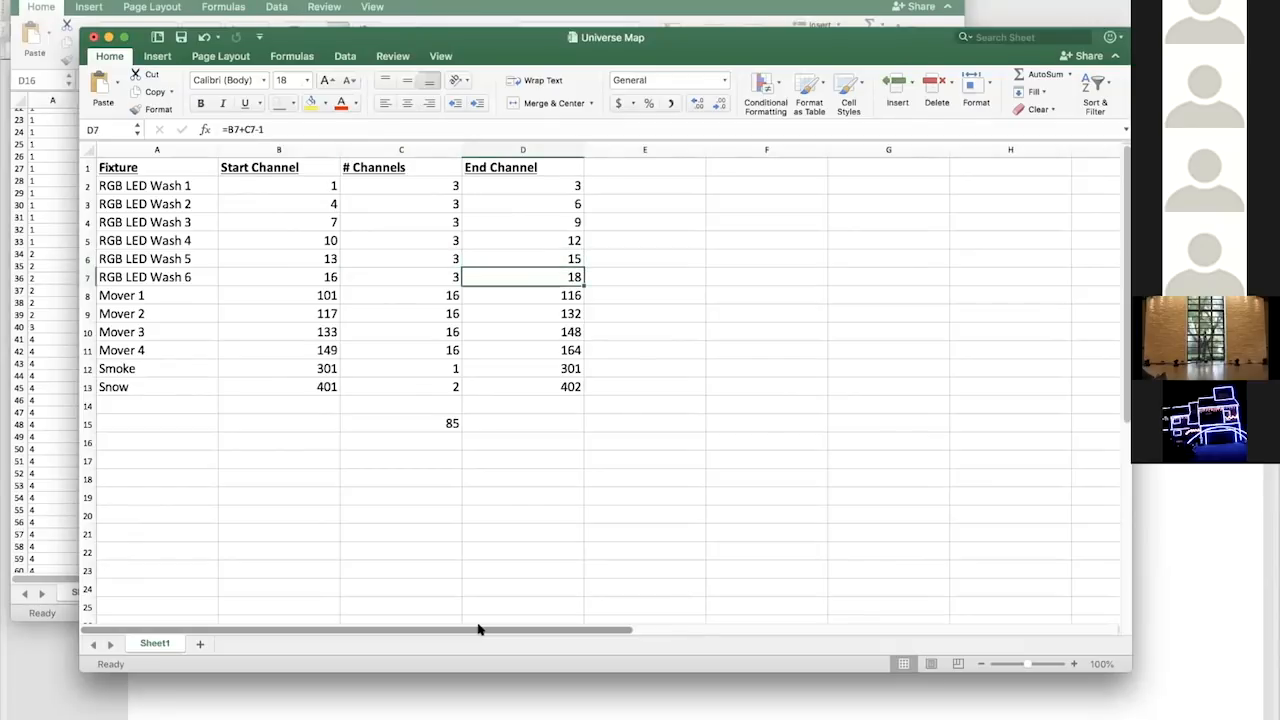
# - Compare where RGB LED Wash 6's channels lie with the start channel of Mover 1
pyautogui.press('Left')
pyautogui.press('Left')
pyautogui.press('Right')
pyautogui.press('Right')
pyautogui.press('Down')
pyautogui.press('Left')
pyautogui.press('Left')
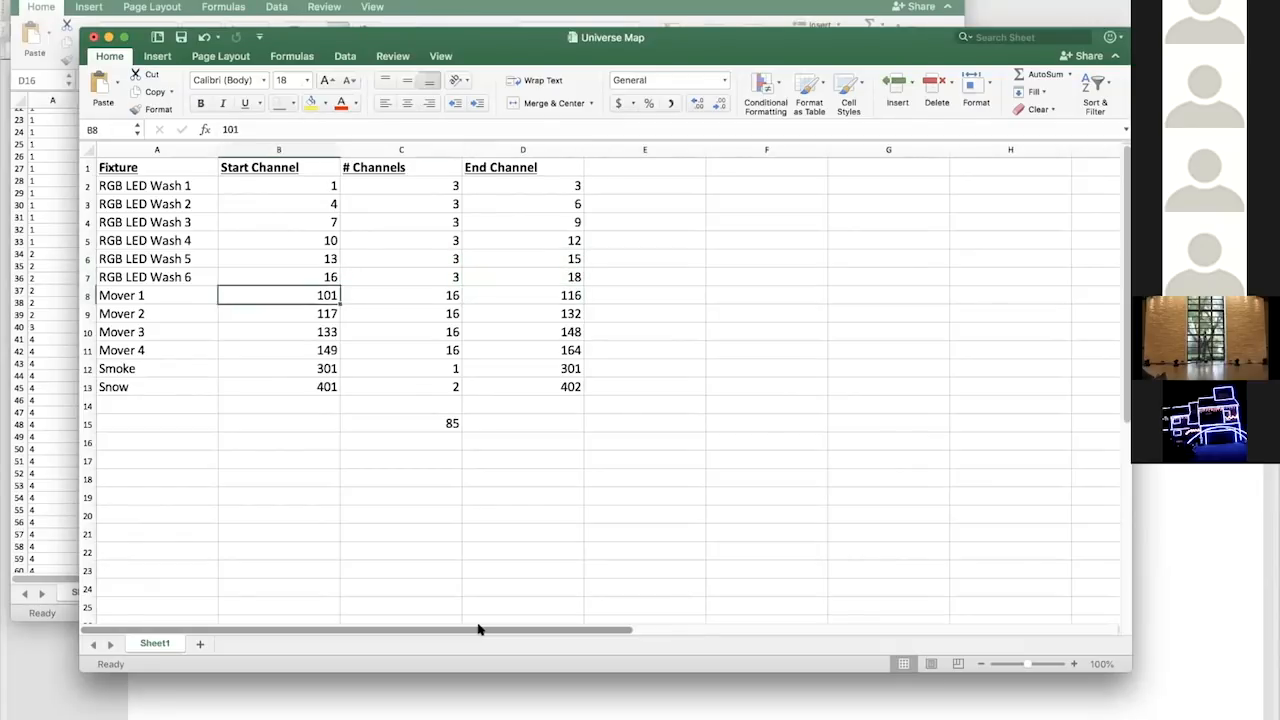
pyautogui.press('Up')
pyautogui.press('Down')
pyautogui.press('Up')
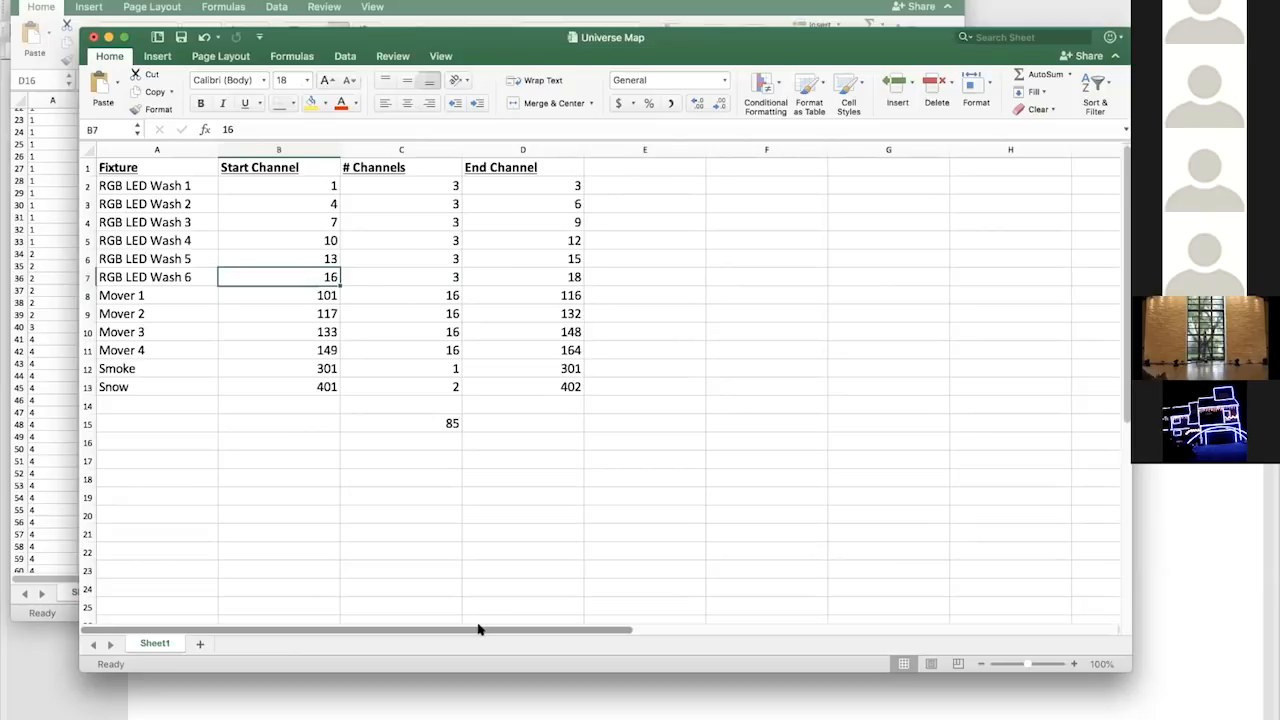
pyautogui.press('Left')
pyautogui.press('Right')
pyautogui.press('Down')
pyautogui.press('Up')
pyautogui.press('Down')
pyautogui.press('Up')
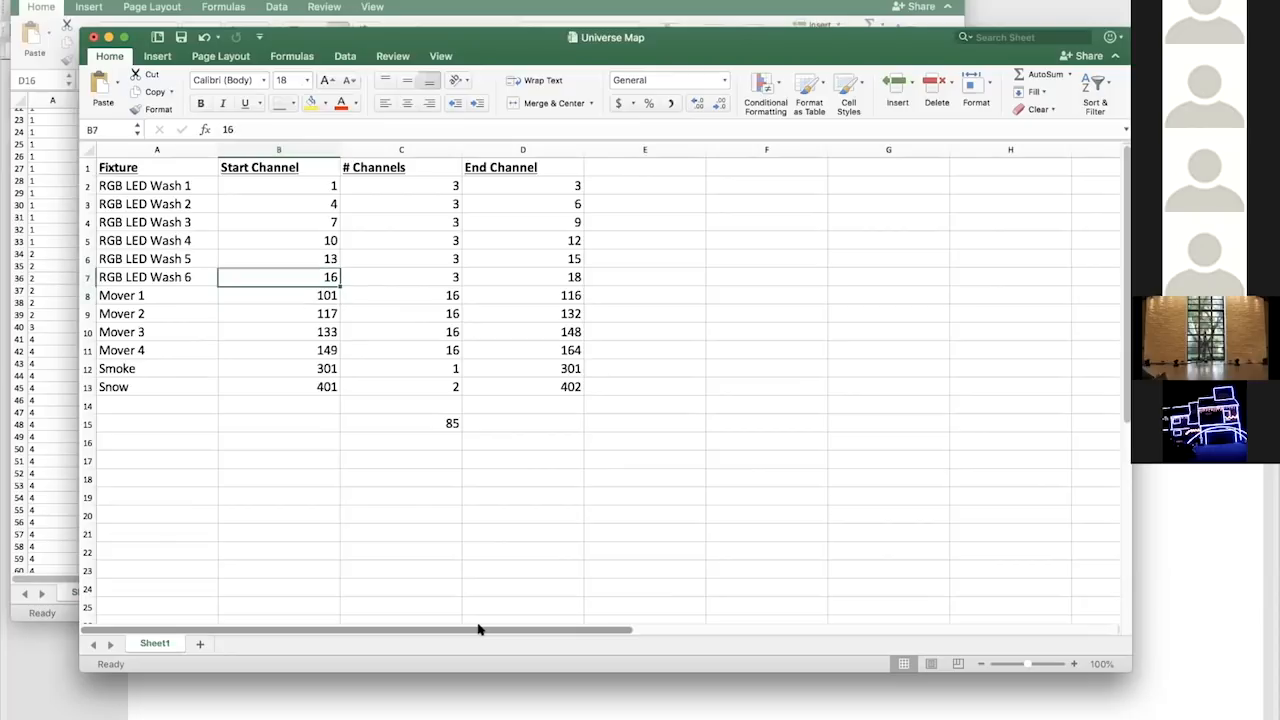
pyautogui.press('Down')
pyautogui.press('Up')
pyautogui.press('Down')
pyautogui.press('Up')
pyautogui.press('Down')
pyautogui.press('Up')
# - Examine the fixture names and first start channels of the RGB LED Wash group
pyautogui.press('Up')
pyautogui.press('Up')
pyautogui.press('Up')
pyautogui.press('Up')
pyautogui.press('Up')
pyautogui.press('Up')
pyautogui.press('Down')
pyautogui.press('Down')
pyautogui.press('Left')
pyautogui.press('Right')
pyautogui.press('Up')
pyautogui.press('Left')
pyautogui.press('Down')
pyautogui.press('Down')
pyautogui.press('Down')
pyautogui.press('Down')
pyautogui.press('Down')
# - Compare the start channels of RGB LED Wash 6, Mover 1 and Mover 2
pyautogui.press('Right')
pyautogui.press('Down')
pyautogui.press('Down')
pyautogui.press('Up')
pyautogui.press('Down')
pyautogui.press('Up')
pyautogui.press('Up')
pyautogui.press('Down')
pyautogui.press('Left')
pyautogui.press('Right')
pyautogui.press('Left')
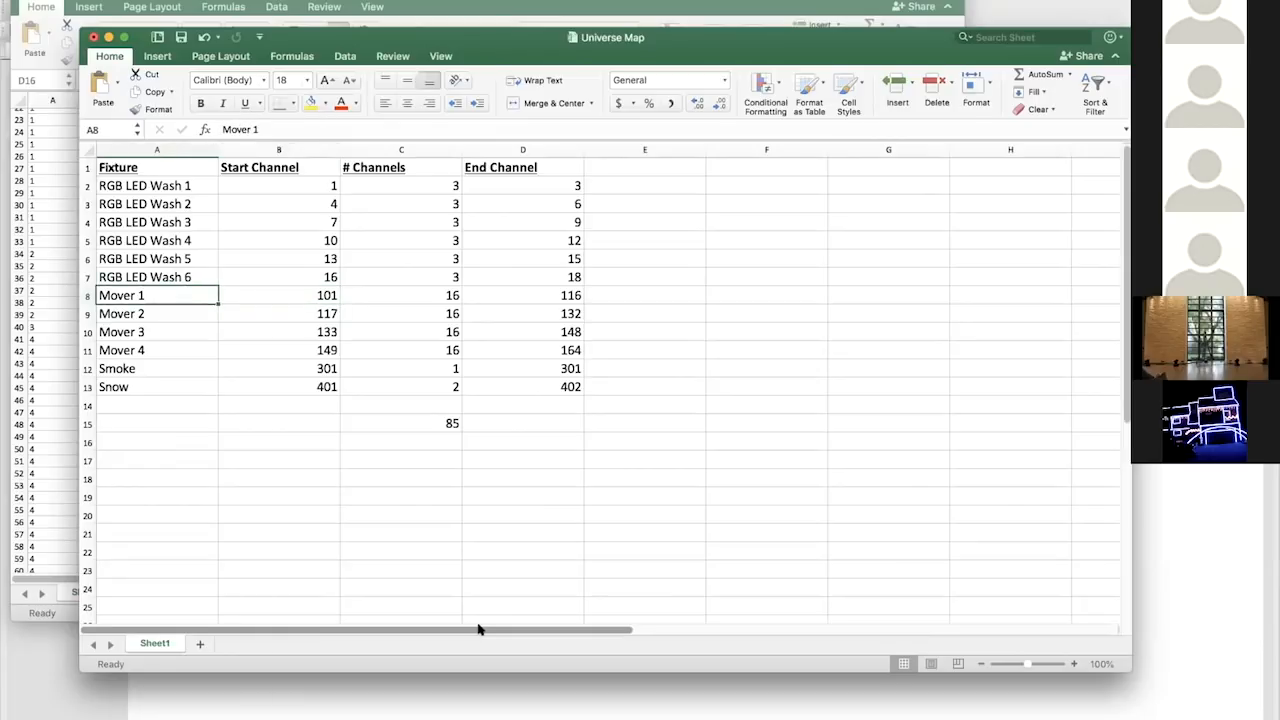
# - Examine Mover 1's start channel, channel count and end channel against Mover 2's start channel
pyautogui.press('Right')
pyautogui.press('Right')
pyautogui.press('Left')
pyautogui.press('Left')
pyautogui.press('Right')
pyautogui.press('Right')
pyautogui.press('Right')
pyautogui.press('Down')
pyautogui.press('Left')
pyautogui.press('Left')
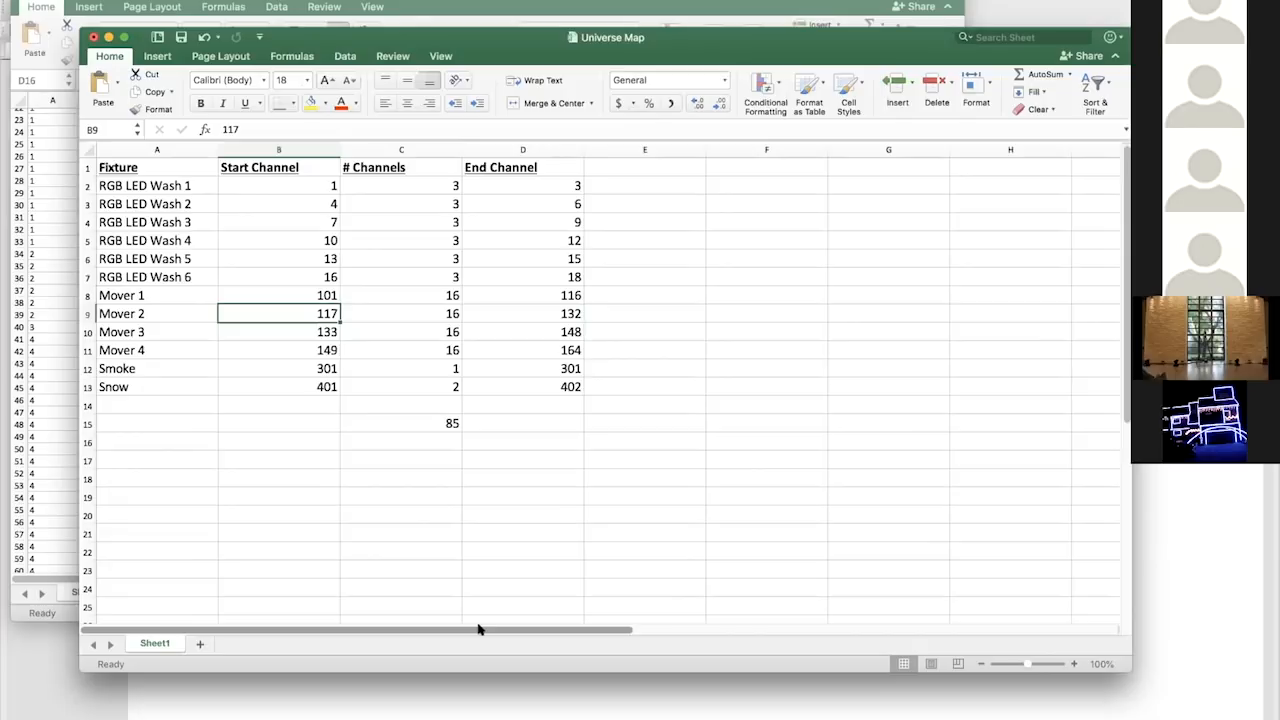
# - Examine the start channels of the remaining fixtures from Mover 3 through Snow
pyautogui.press('Down')
pyautogui.press('Down')
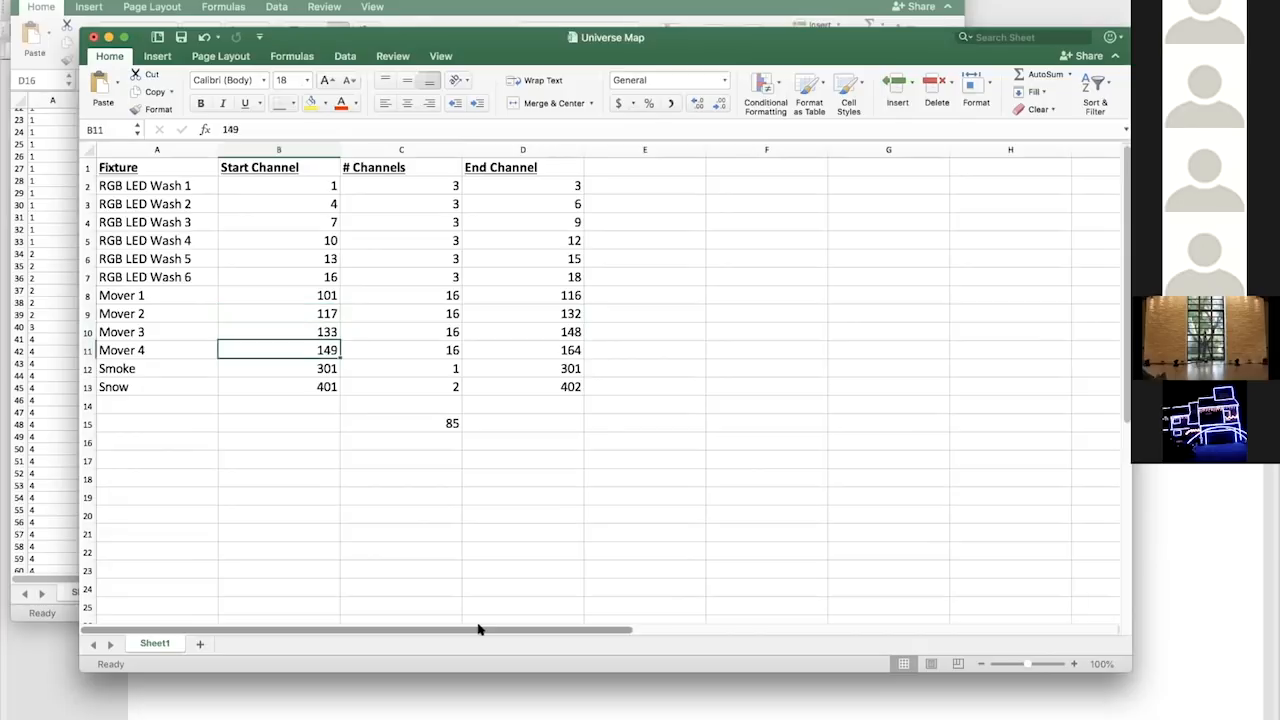
pyautogui.press('Down')
pyautogui.press('Down')
pyautogui.press('Down')
pyautogui.press('Right')
pyautogui.press('Right')
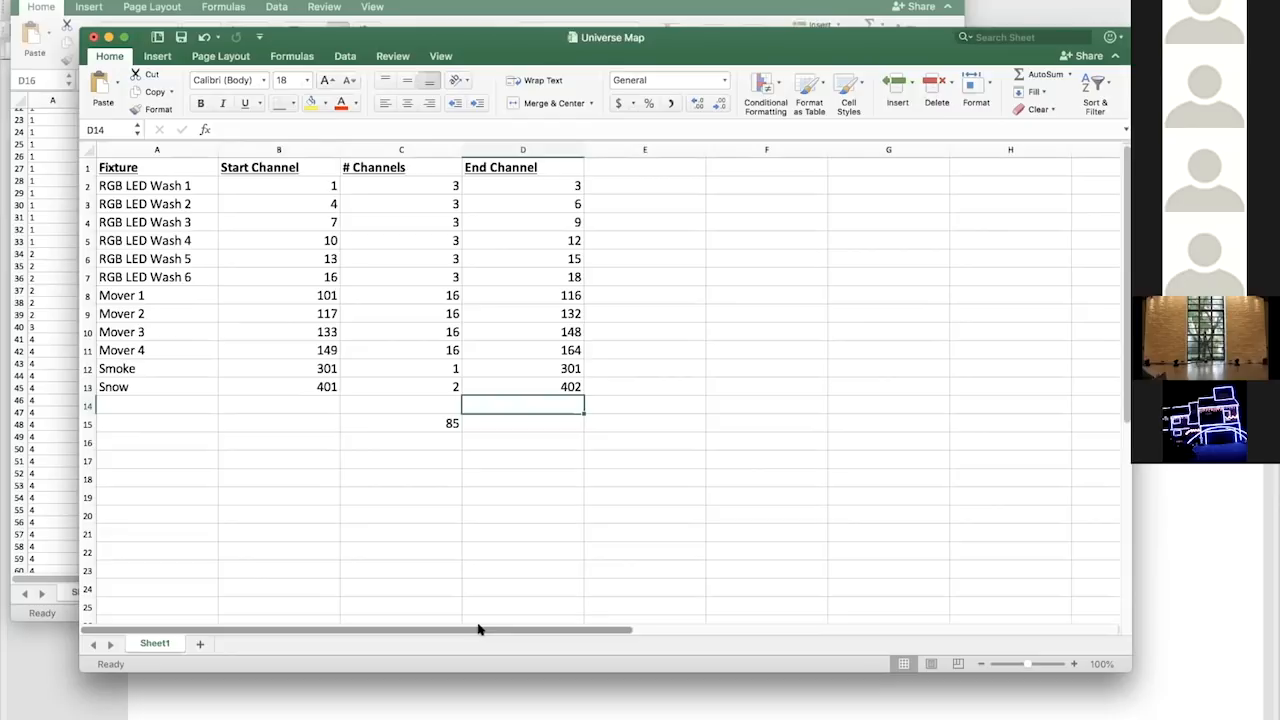
pyautogui.press('Right')
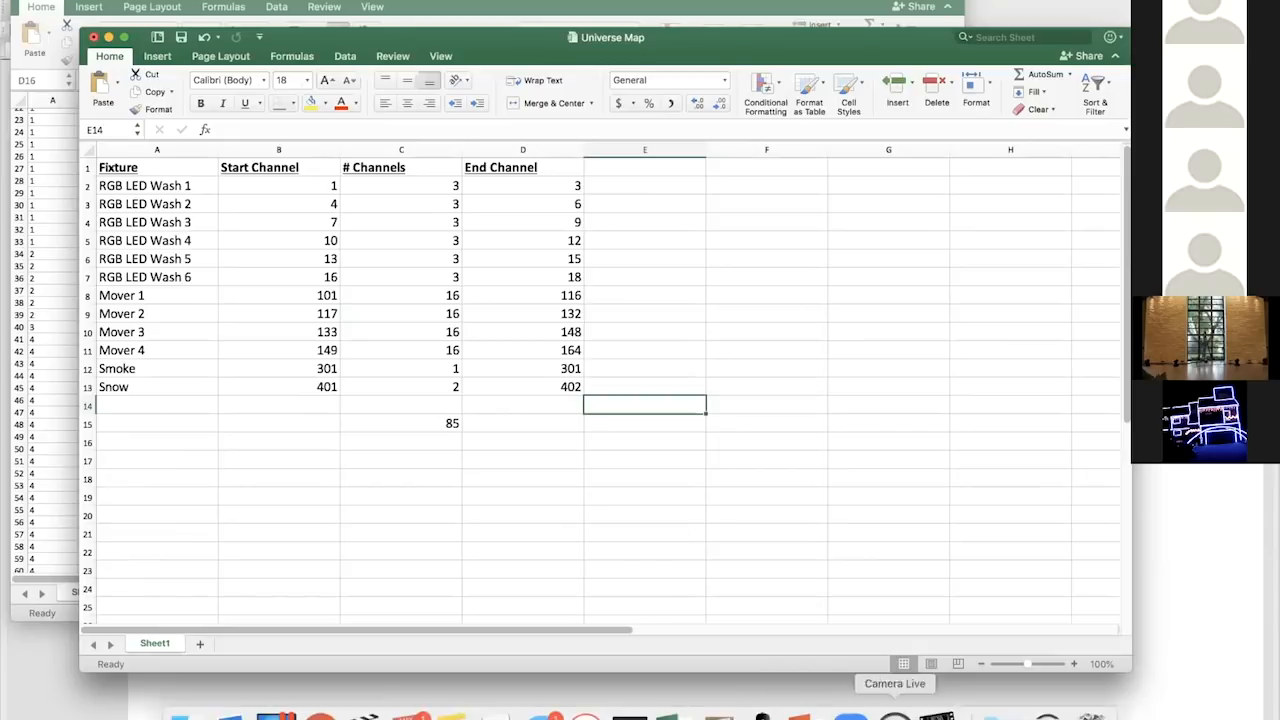
pyautogui.press('Right')
pyautogui.press('Left')
# - Switch to xLights and examine the options for adding an E1.31 connection
pyautogui.moveTo(900, 712)
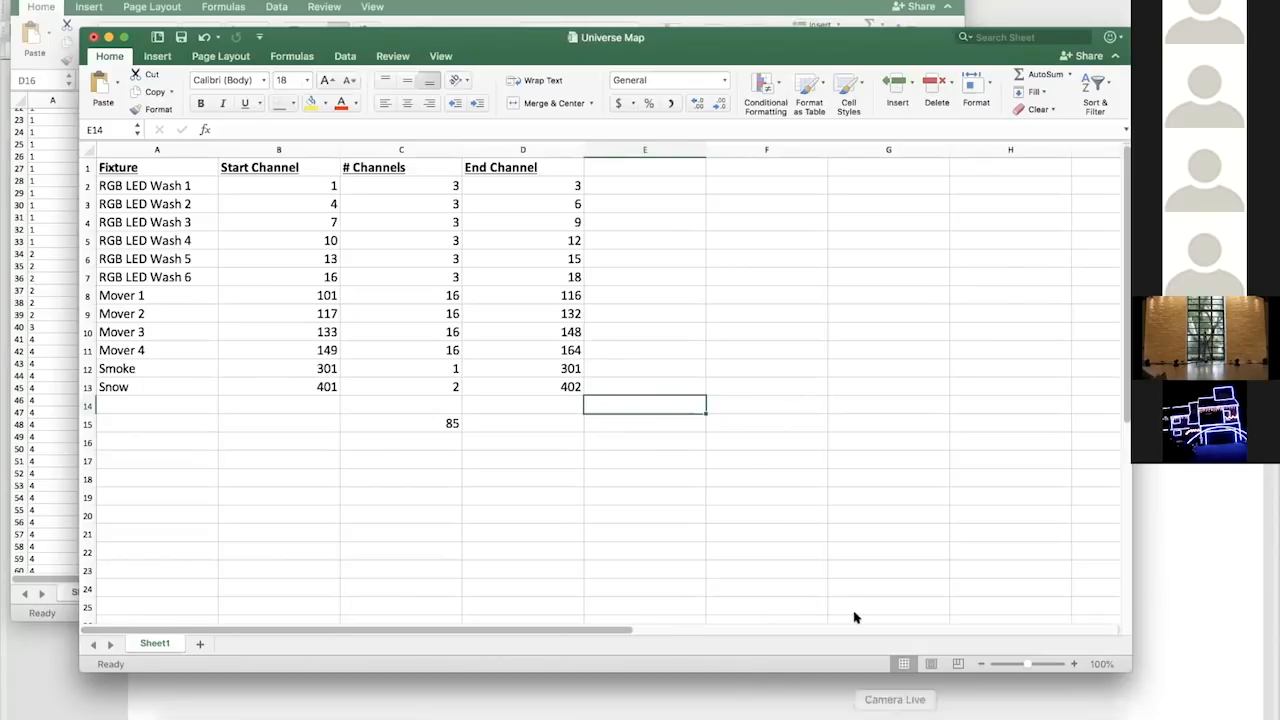
pyautogui.click(762, 712)
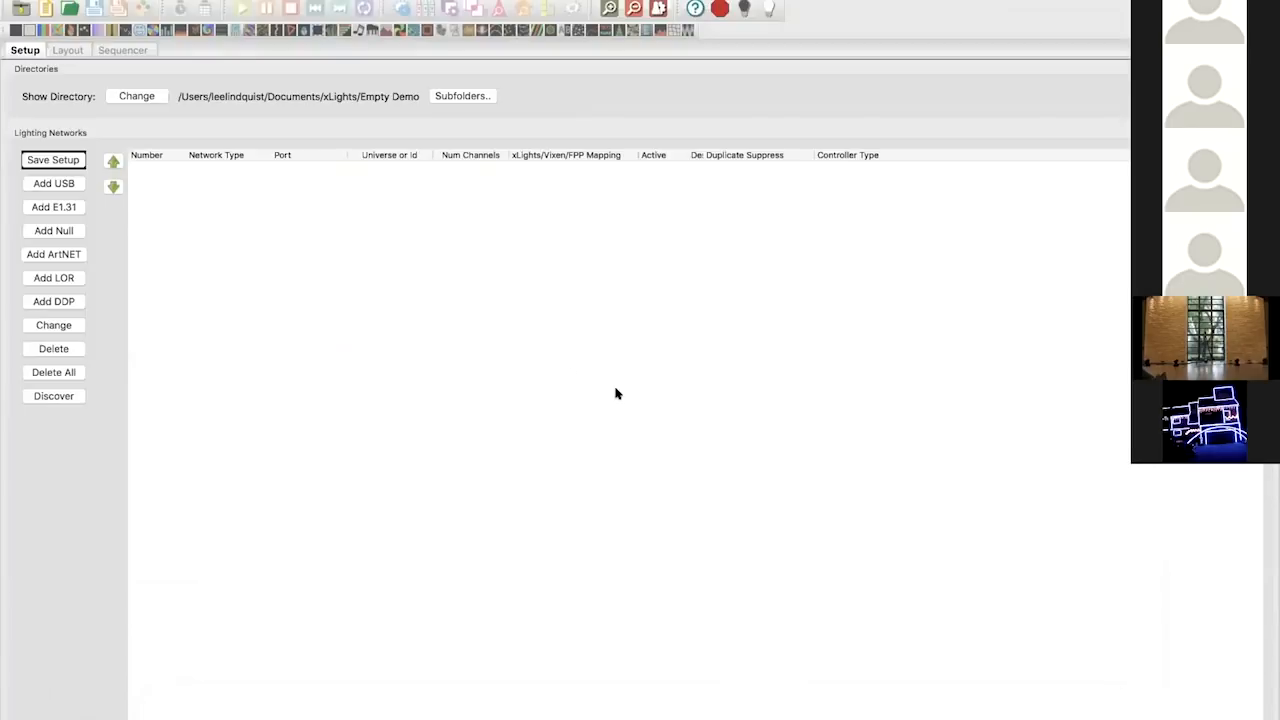
pyautogui.click(55, 207)
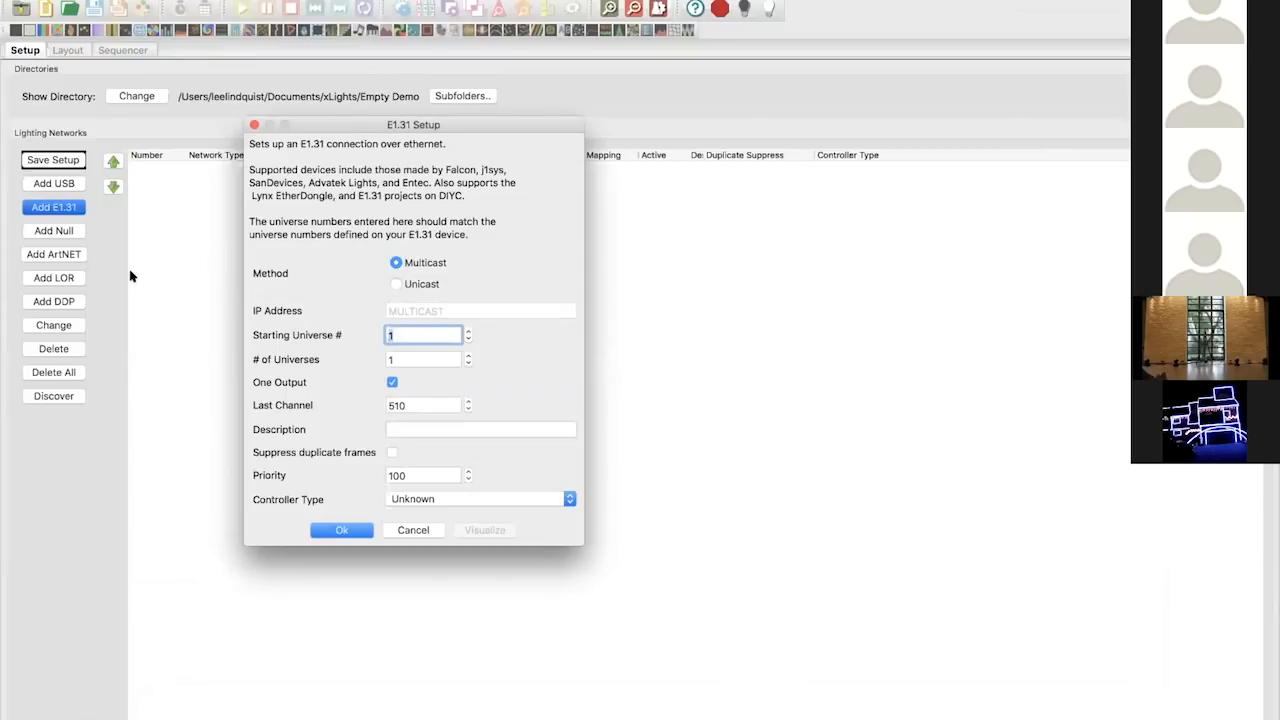
pyautogui.moveTo(451, 126); pyautogui.dragTo(595, 201)
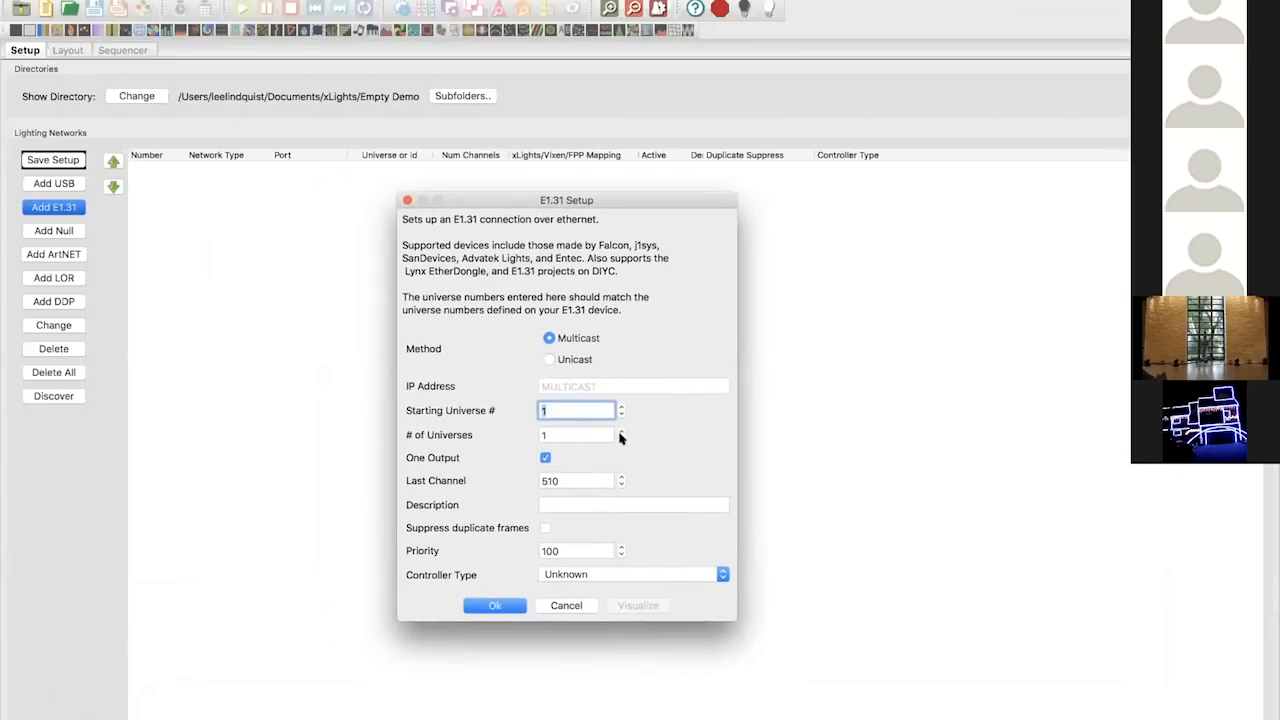
pyautogui.click(408, 201)
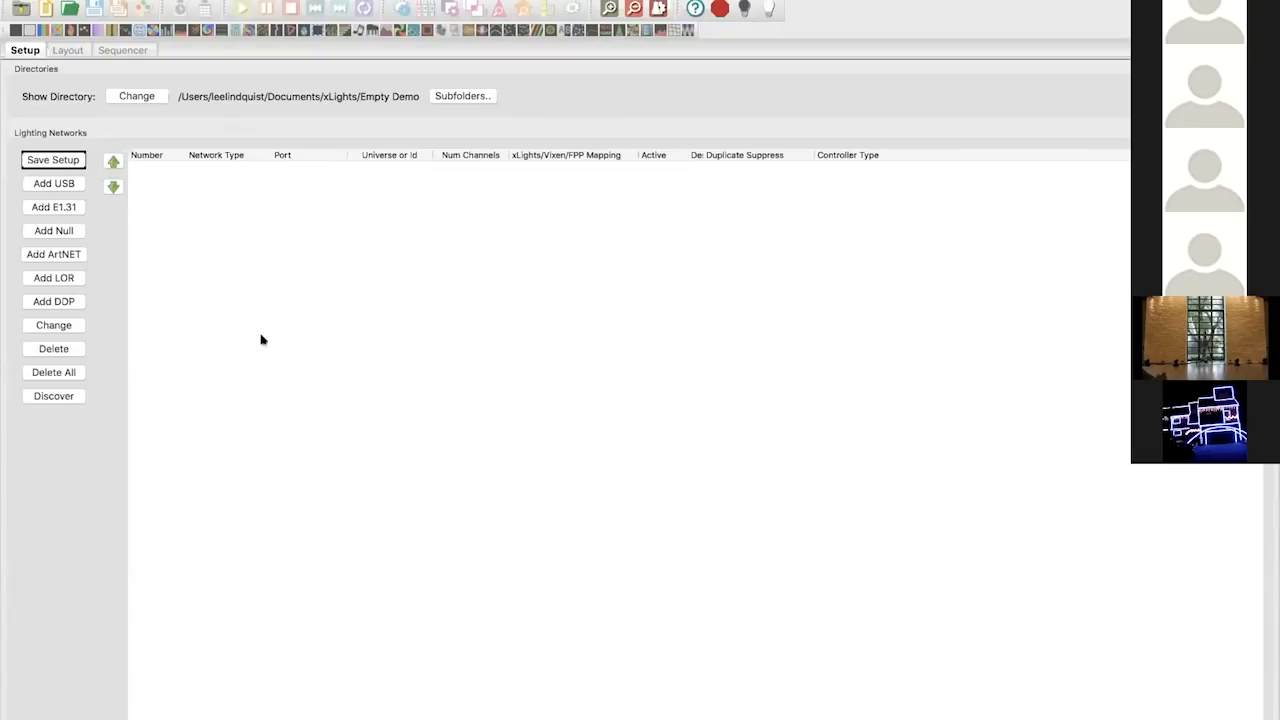
# - Start adding an E1.31 lighting network using the Unicast method with IP address 192.168.1.200
pyautogui.click(48, 207)
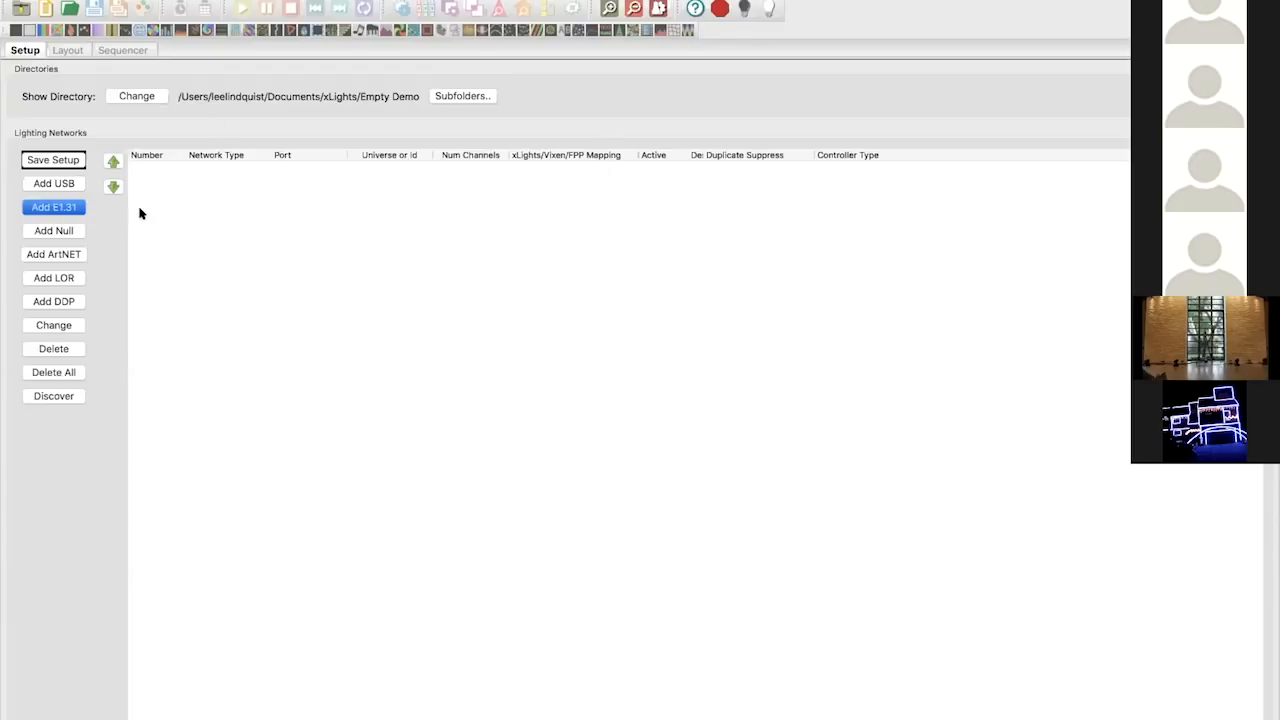
pyautogui.click(420, 283)
pyautogui.click(426, 310)
pyautogui.write('192.168.')
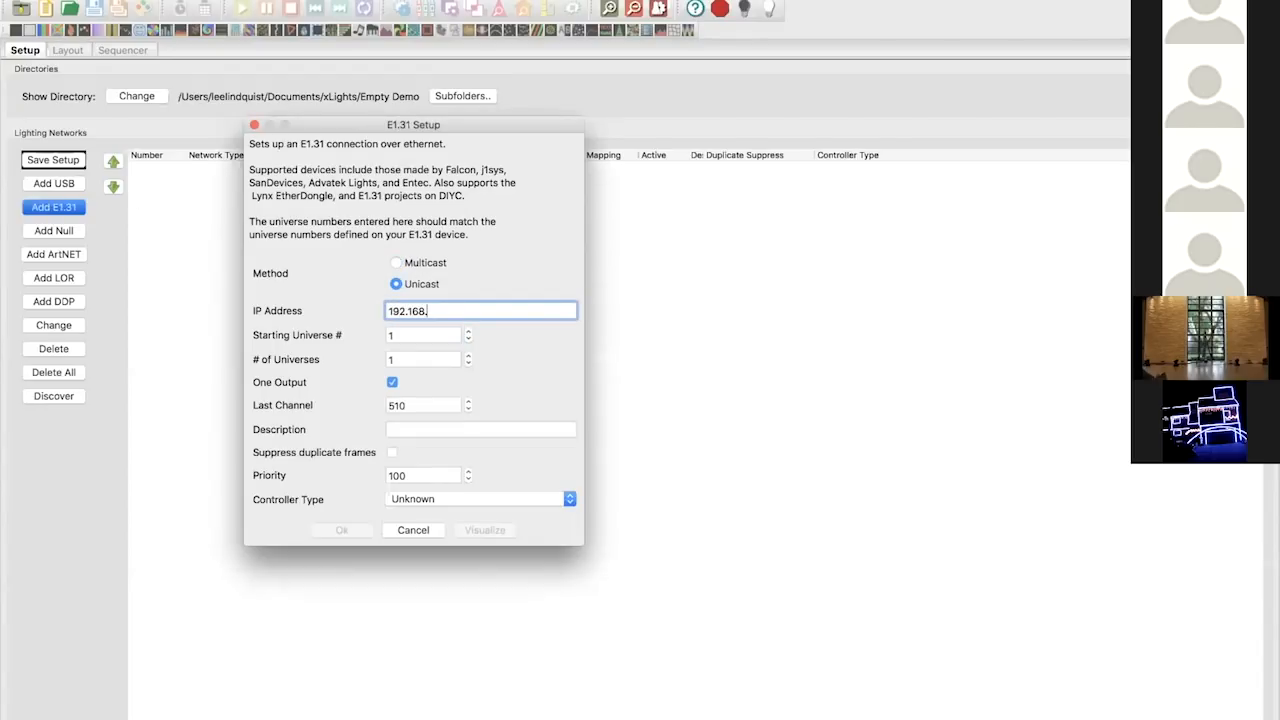
pyautogui.write('1.200')
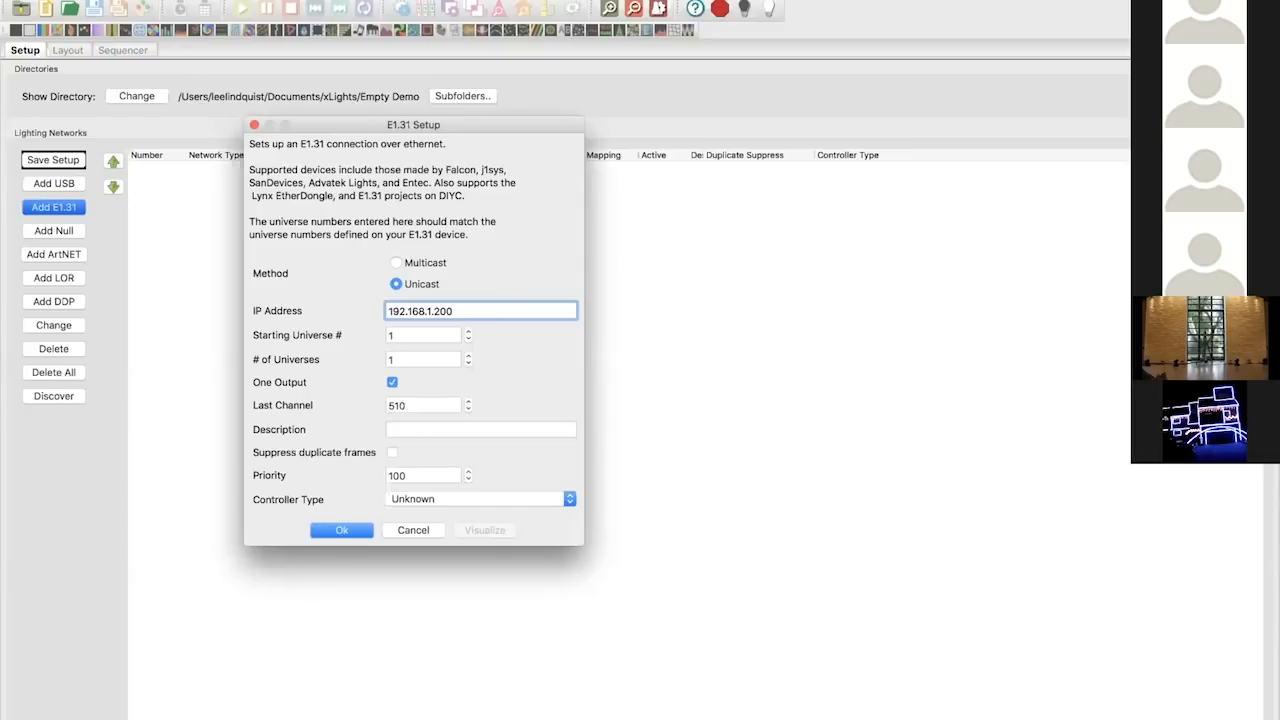
pyautogui.press('Tab')
# - Switch to the controller's web page and check the DMX universe assigned to its E1.11 RS-485/DMX512 Output1
pyautogui.press('super+Tab')
pyautogui.press('super+shift+Tab')
pyautogui.press('super+shift+Tab')
pyautogui.scroll(-1, 728, 516)
pyautogui.scroll(-3, 728, 516)
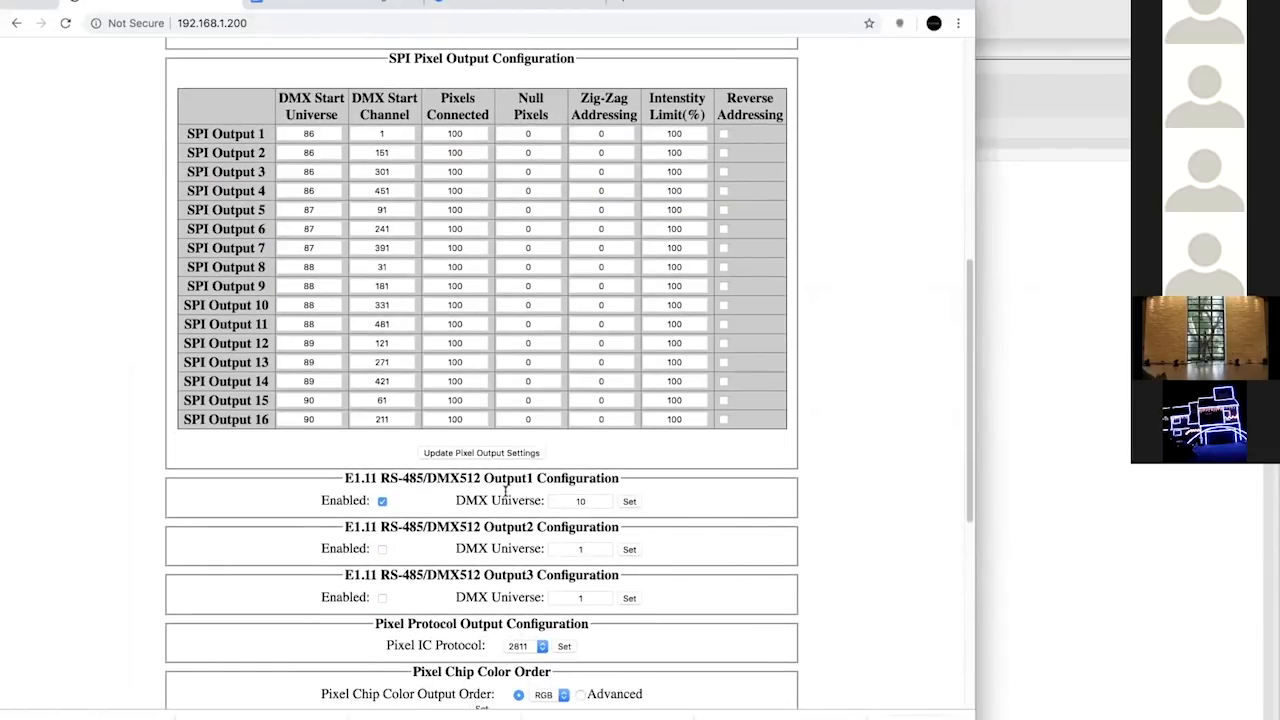
# - Switch back to xLights, complete the E1.31 connection with starting universe 10 and save the setup
pyautogui.click(1026, 430)
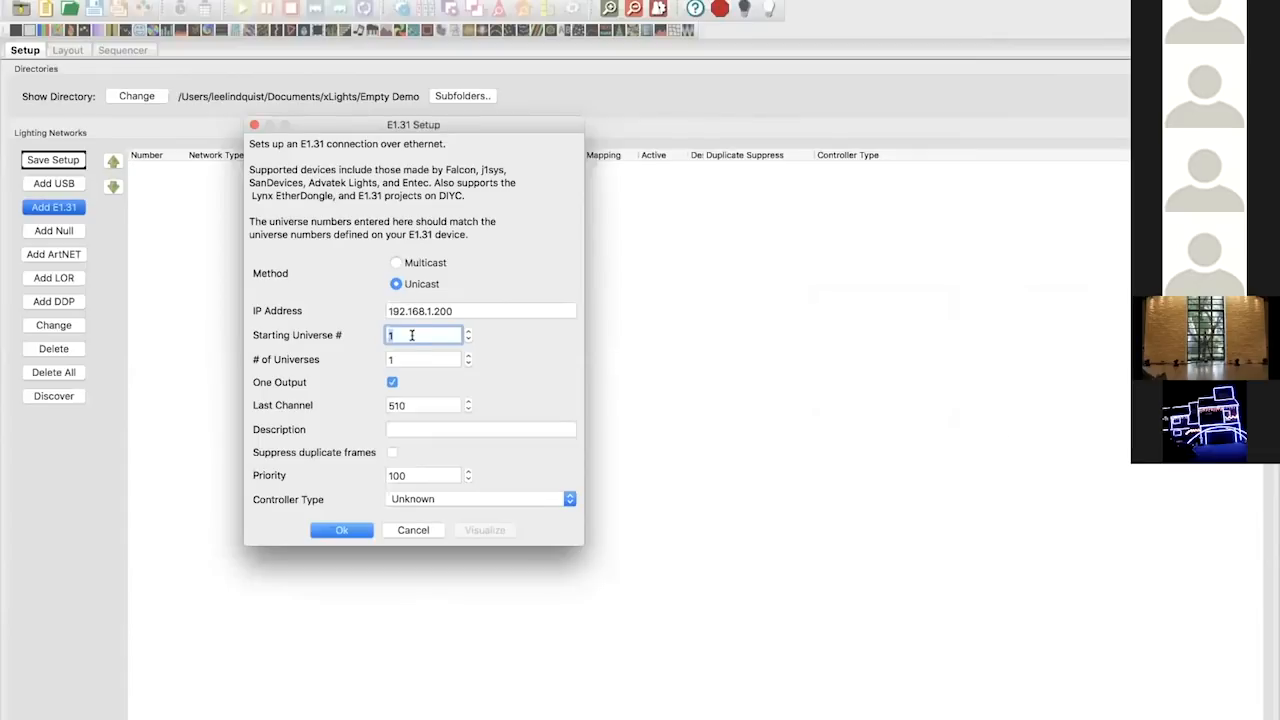
pyautogui.write('10')
pyautogui.click(344, 533)
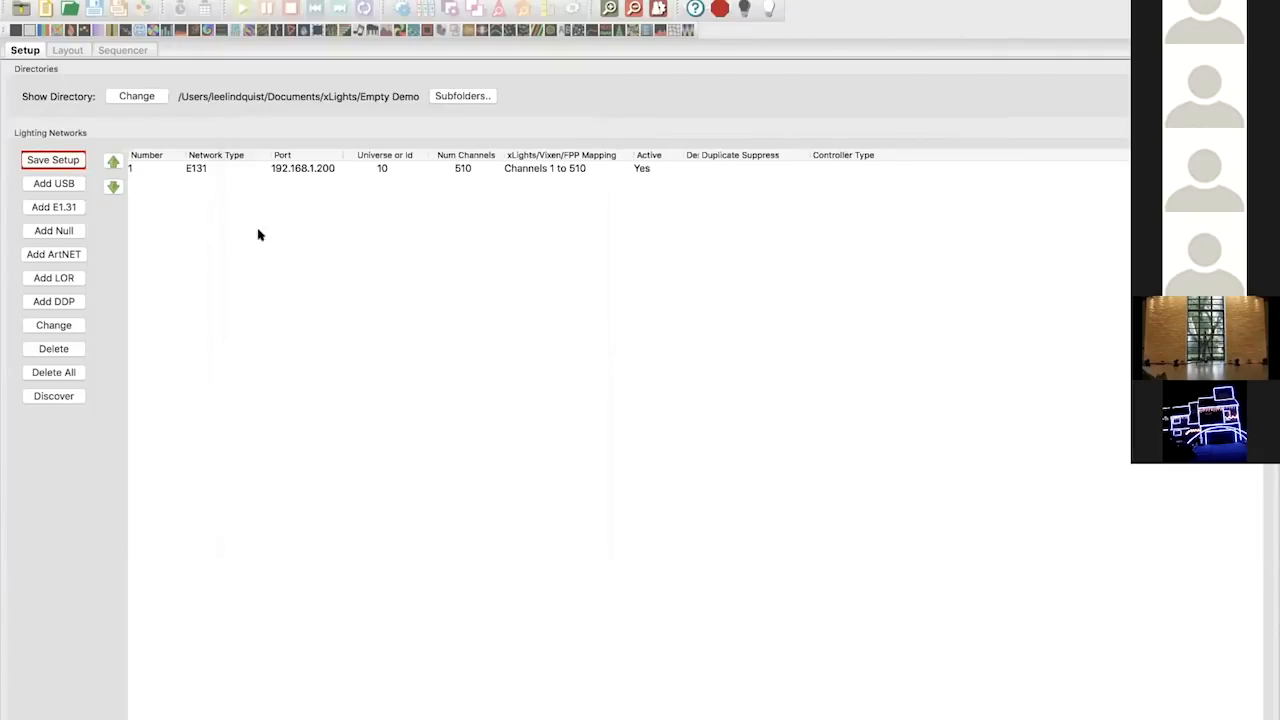
pyautogui.click(75, 162)
# - Draw a horizontal Single Line model in the upper part of the layout and set its Nodes/String to 6
pyautogui.click(67, 50)
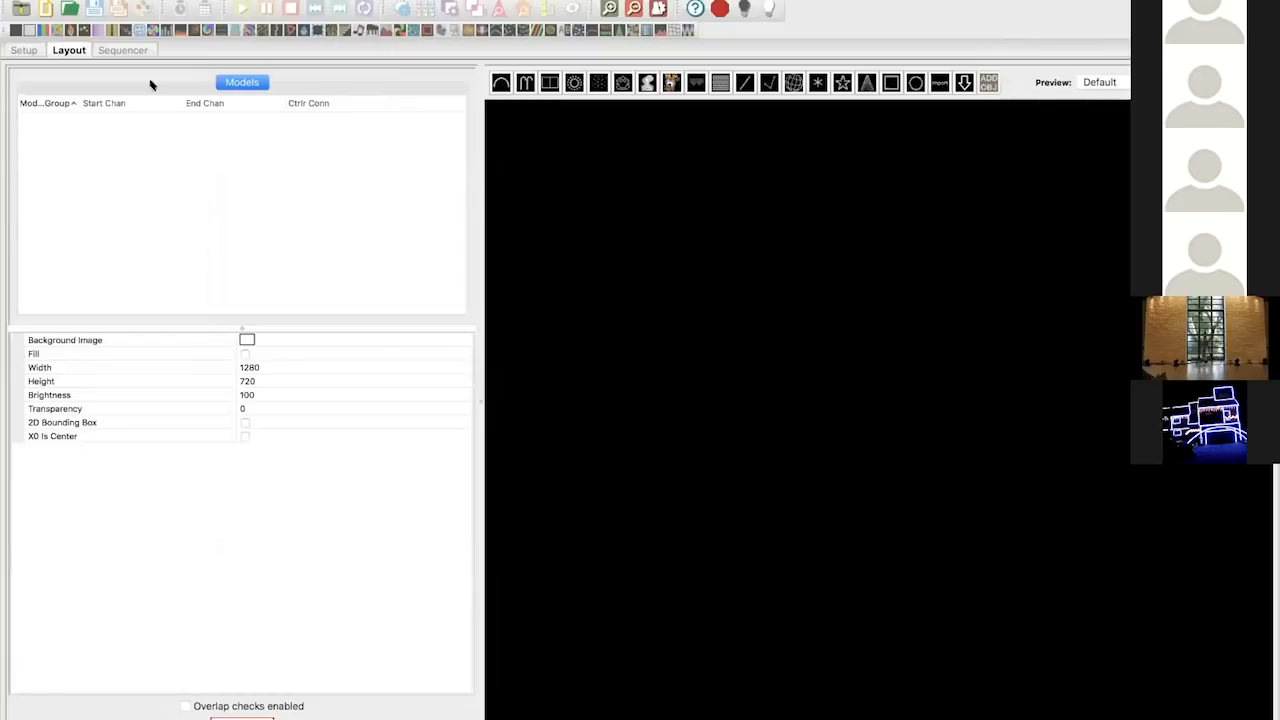
pyautogui.moveTo(480, 391); pyautogui.dragTo(416, 398)
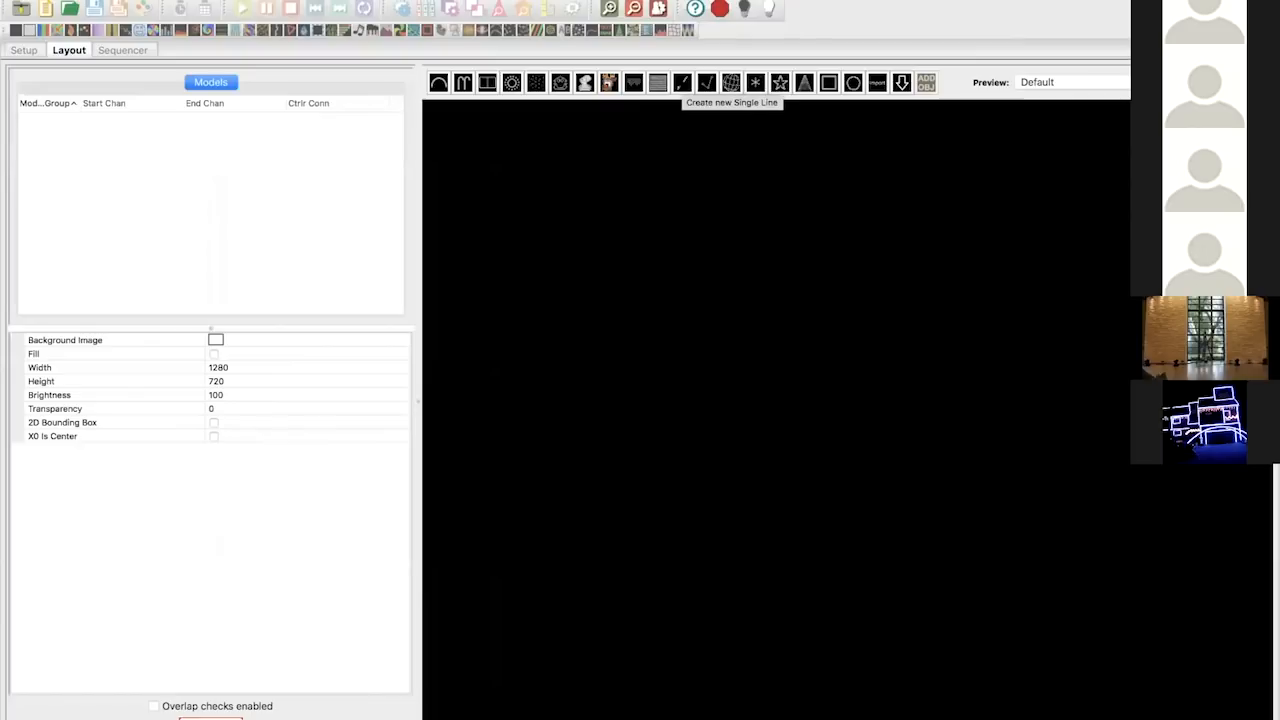
pyautogui.click(682, 82)
pyautogui.moveTo(560, 274)
pyautogui.mouseDown()
pyautogui.moveTo(774, 289)
pyautogui.moveTo(940, 275)
pyautogui.mouseUp()
pyautogui.click(251, 381)
pyautogui.write('6')
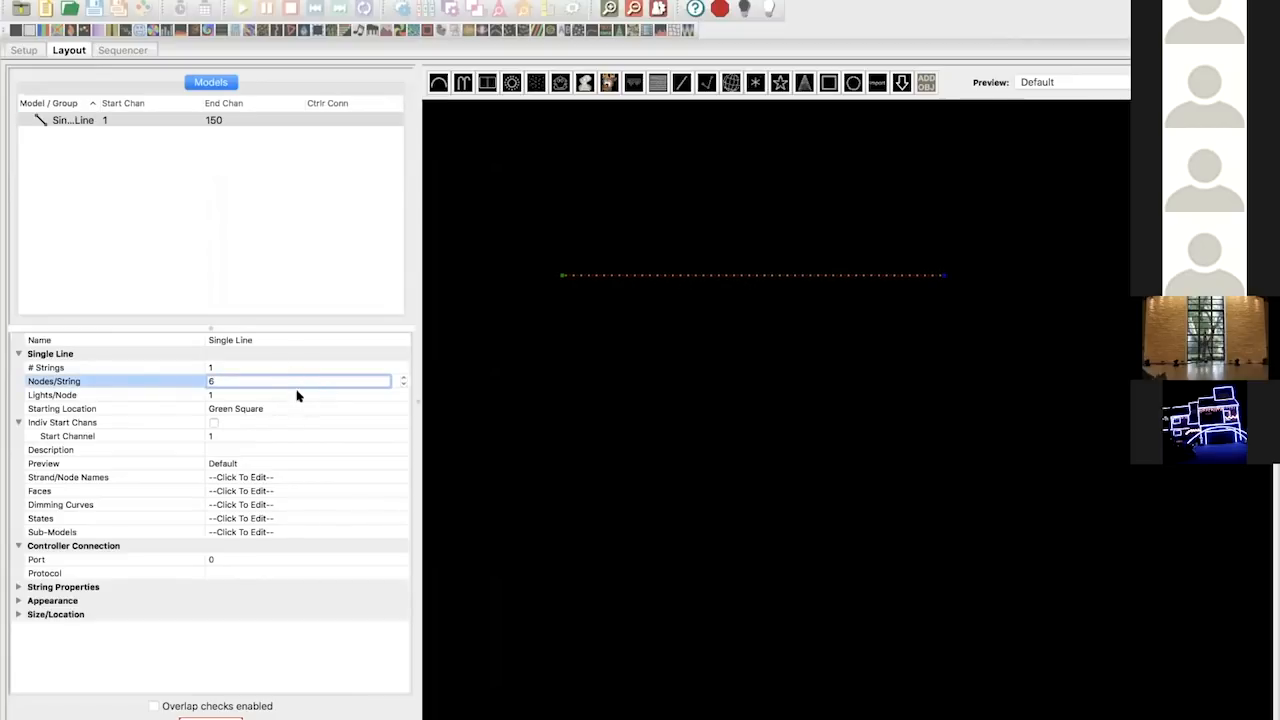
pyautogui.press('Return')
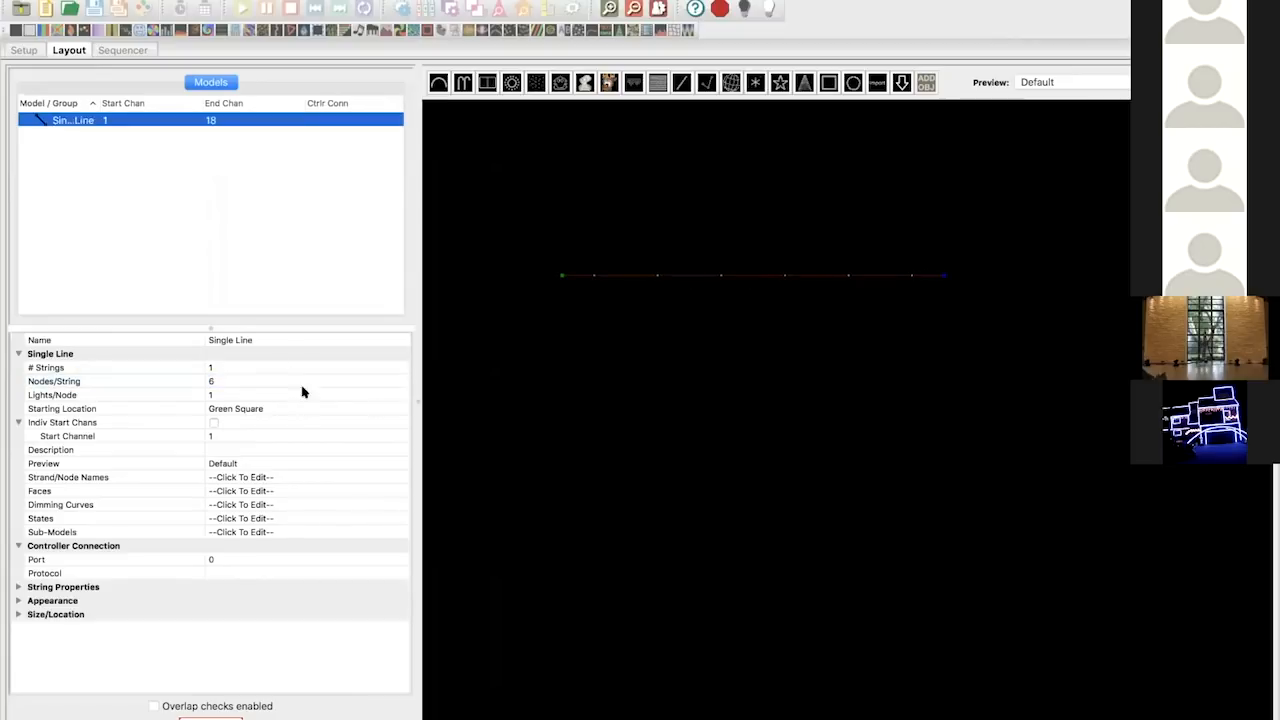
# - Set the Single Line model's Pixel Size to 20 in its appearance properties
pyautogui.click(19, 615)
pyautogui.scroll(-2, 143, 629)
pyautogui.click(18, 614)
pyautogui.click(18, 600)
pyautogui.click(217, 615)
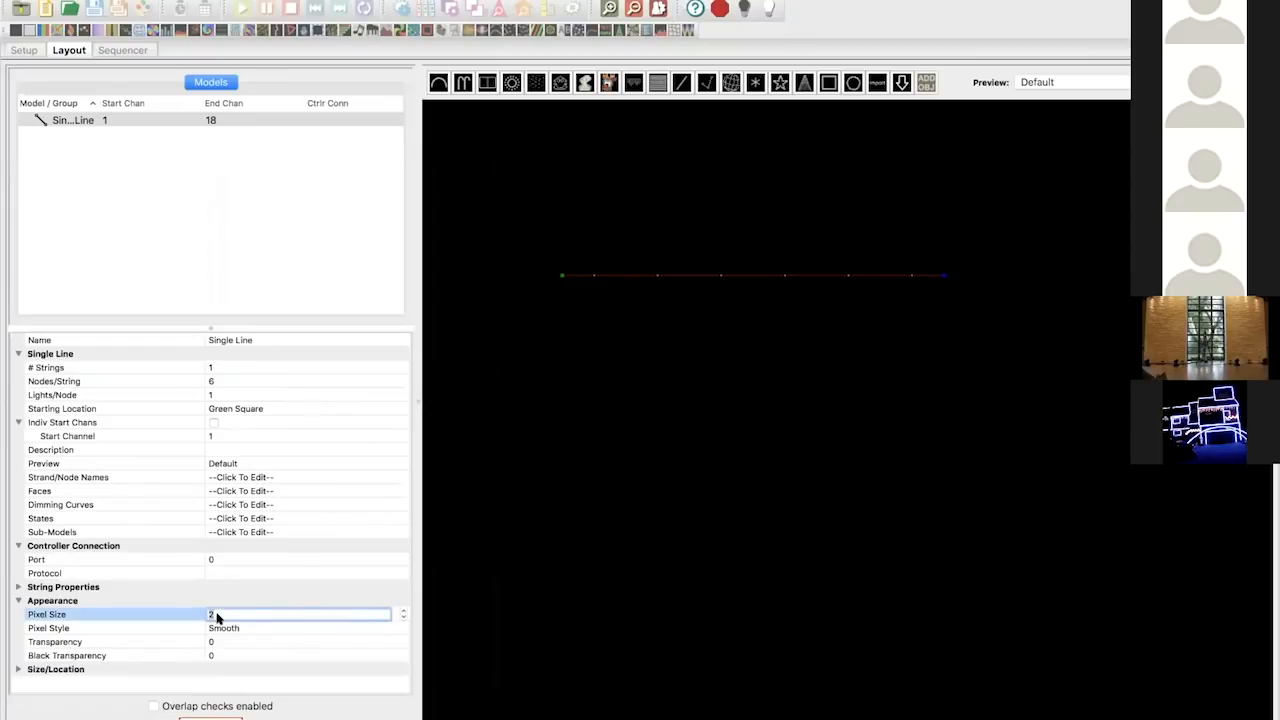
pyautogui.write('0')
pyautogui.press('Return')
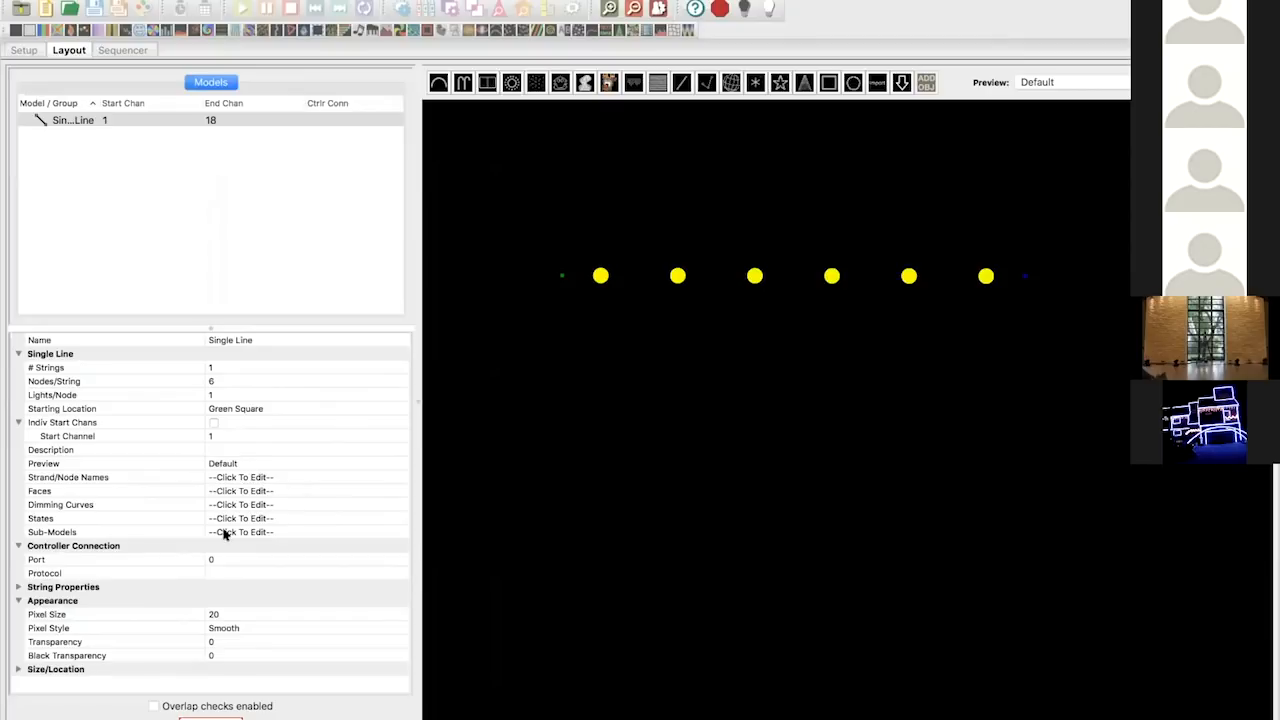
# - Base the Single Line model's start channel on an offset from universe number 10
pyautogui.click(283, 414)
pyautogui.click(288, 438)
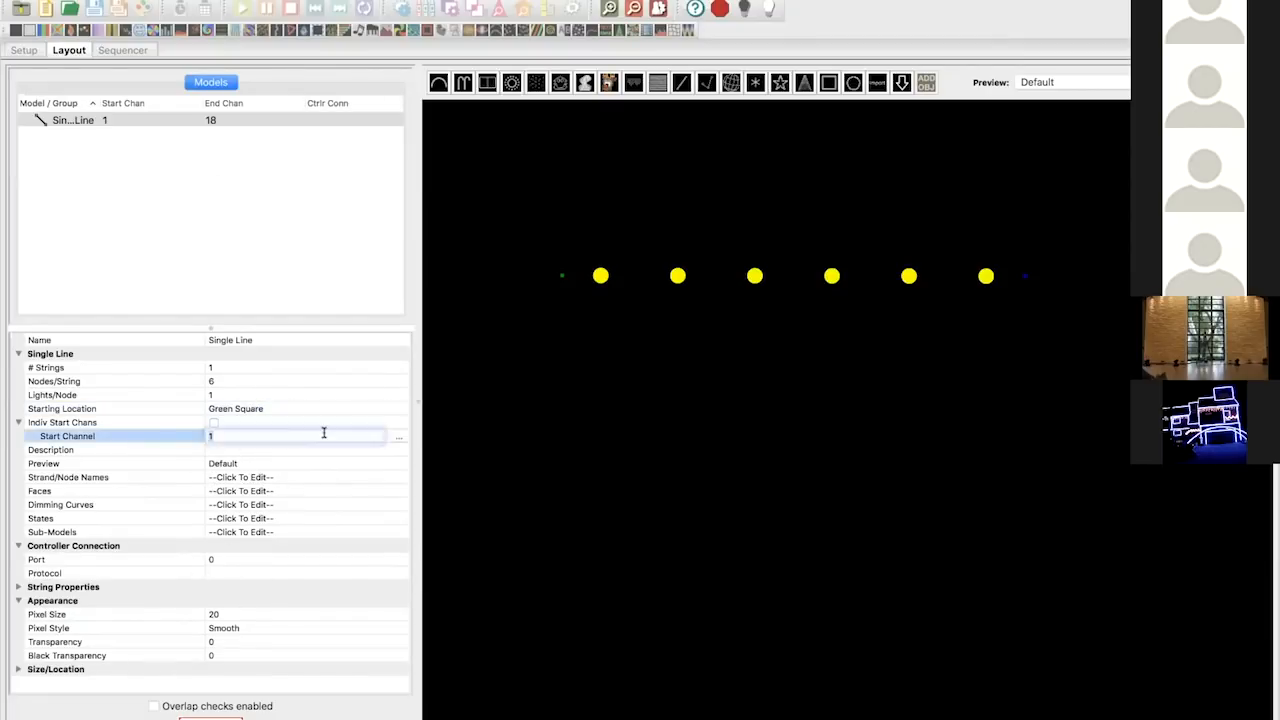
pyautogui.click(397, 438)
pyautogui.click(320, 244)
pyautogui.click(555, 244)
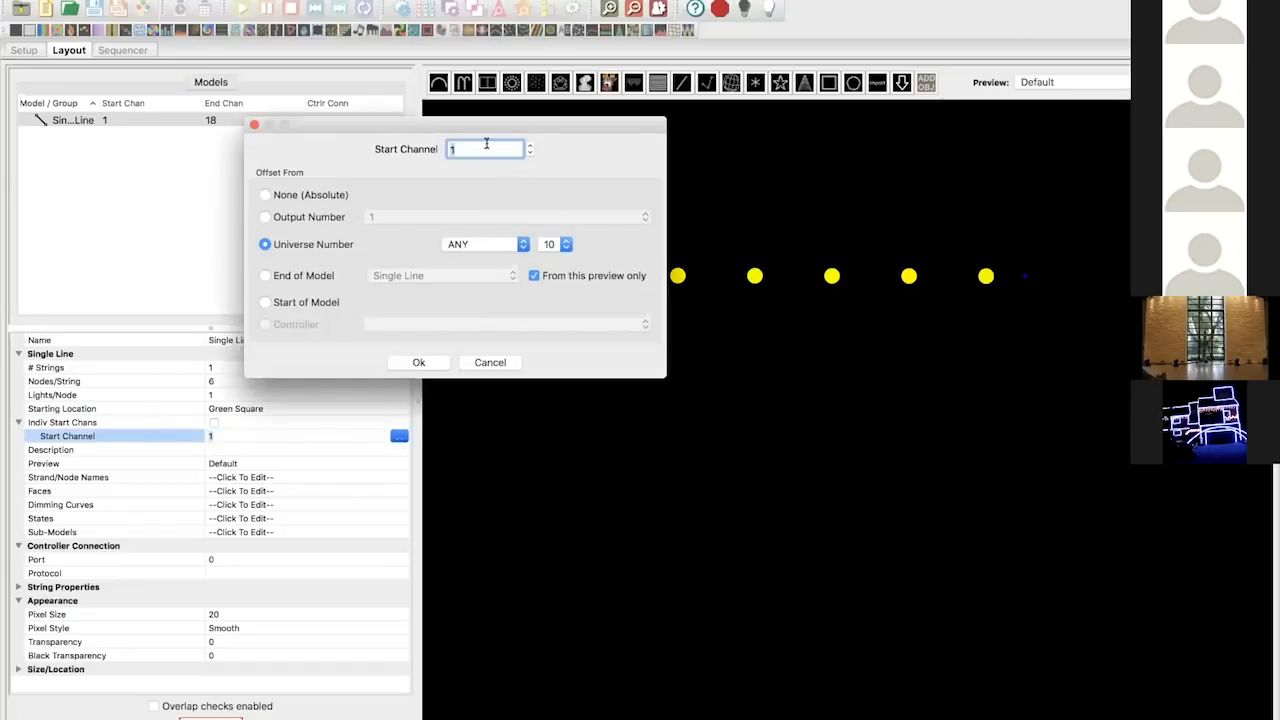
# - Check the RGB LED Wash channels in the Excel Universe Map, return to xLights and confirm start channel 1 in universe 10
pyautogui.press('super+Tab')
pyautogui.press('super+shift+Tab')
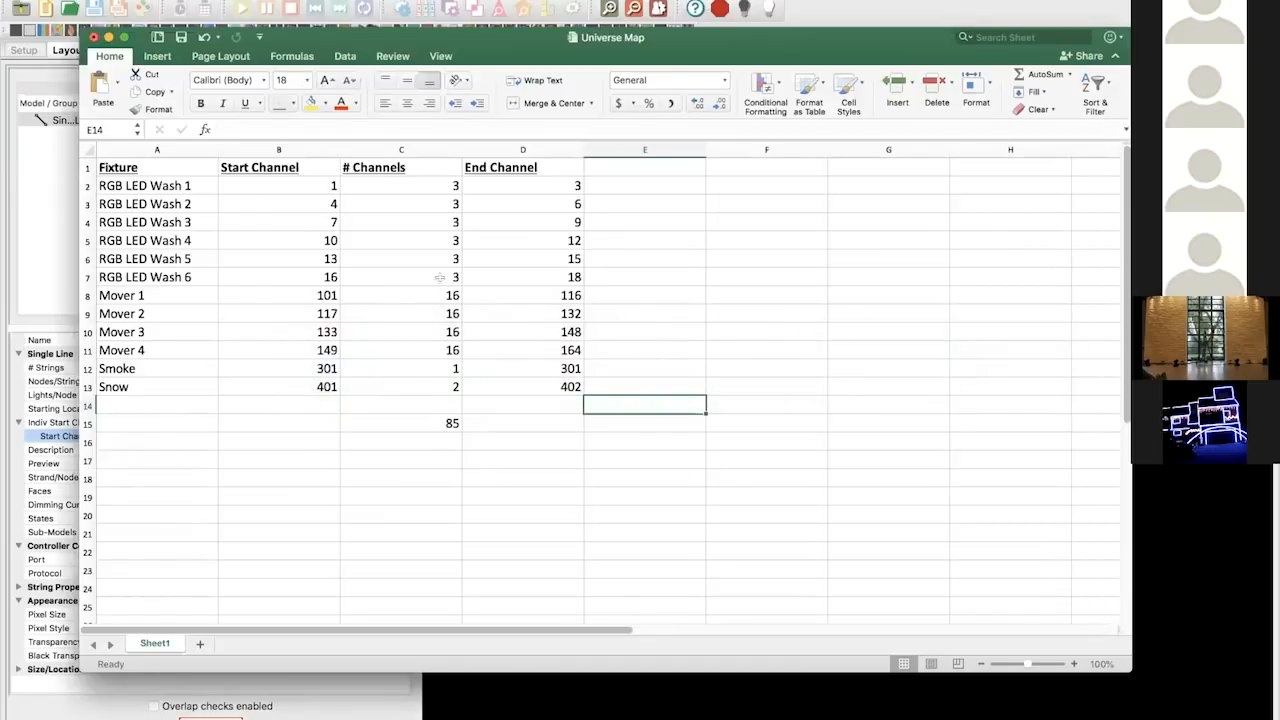
pyautogui.click(284, 184)
pyautogui.moveTo(170, 185); pyautogui.dragTo(170, 266)
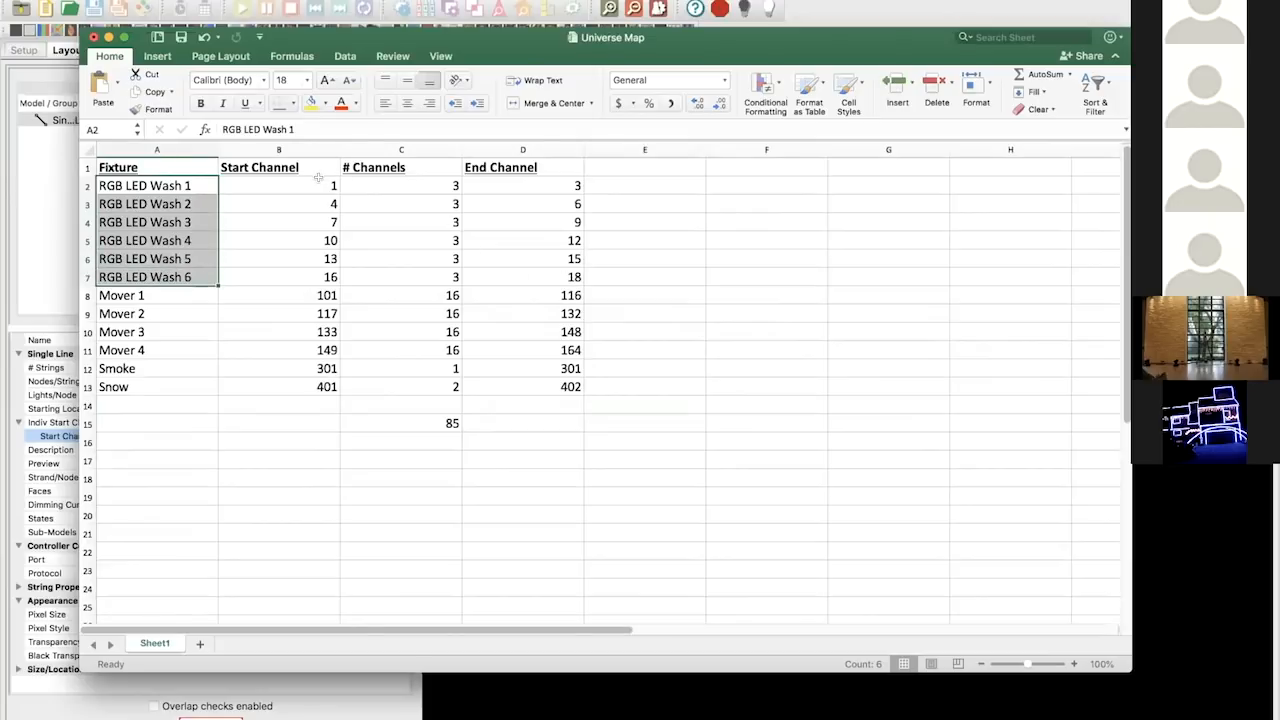
pyautogui.press('super+Tab')
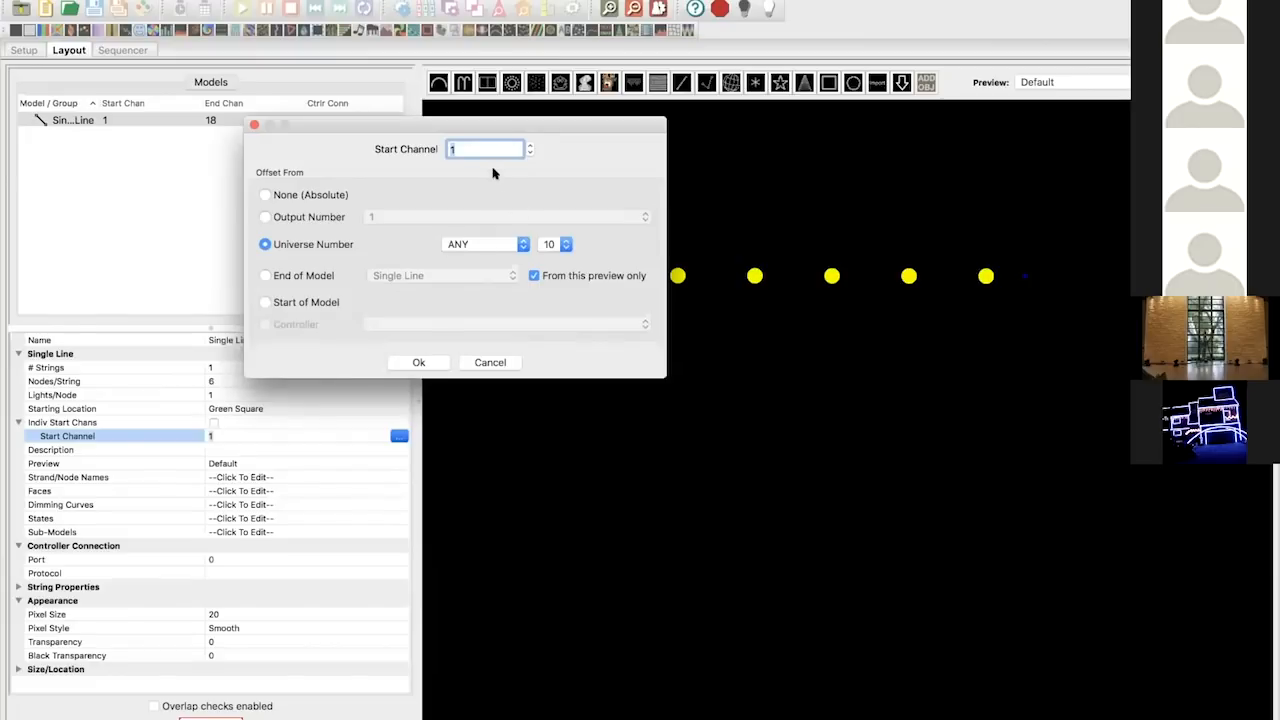
pyautogui.click(418, 361)
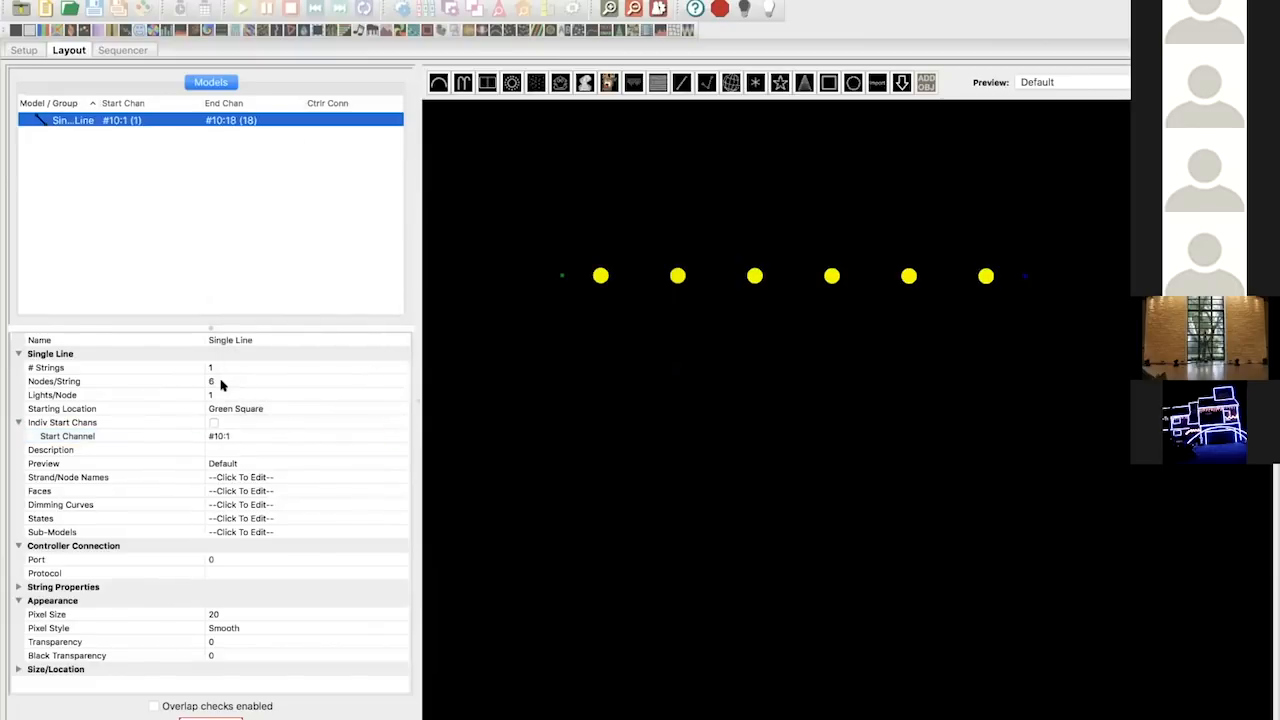
# - Rename the Single Line model to RGB LED Washes and widen the model list's name column to fit the full name
pyautogui.click(227, 163)
pyautogui.moveTo(100, 99); pyautogui.dragTo(138, 99)
pyautogui.click(102, 119)
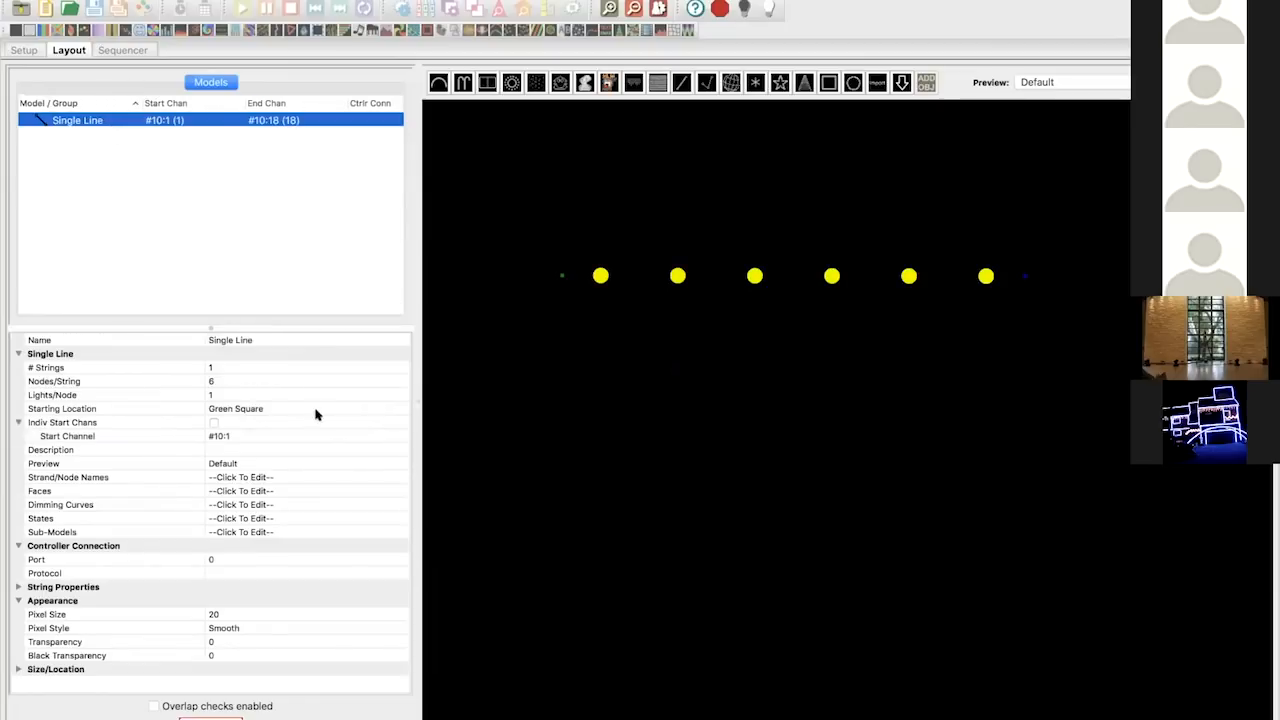
pyautogui.click(273, 340)
pyautogui.write('RGB LED Washes')
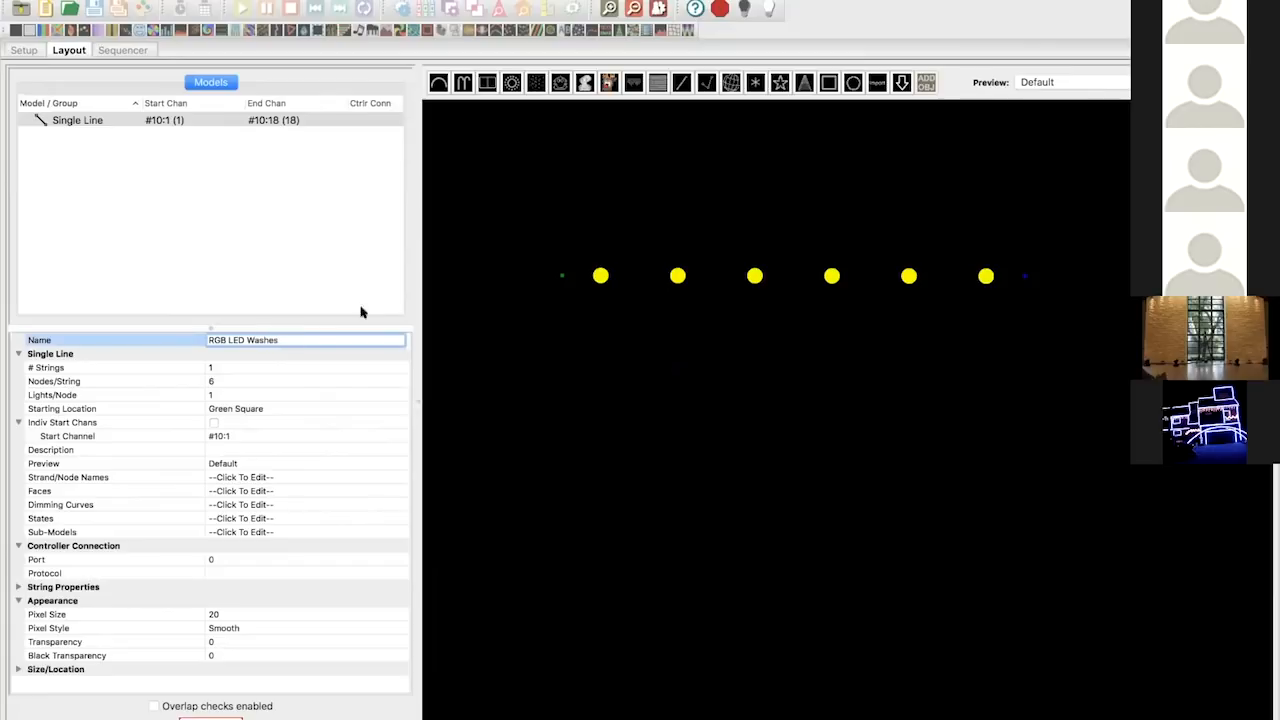
pyautogui.click(207, 205)
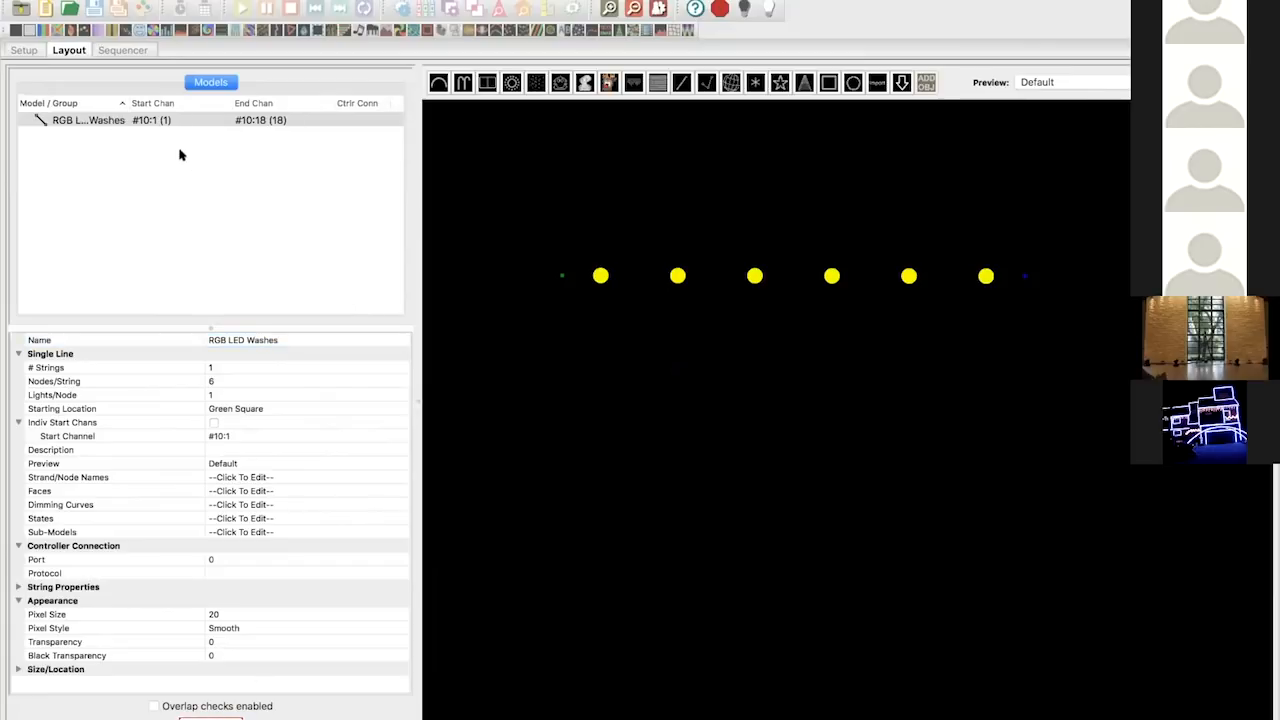
pyautogui.click(163, 121)
pyautogui.moveTo(122, 106); pyautogui.dragTo(143, 104)
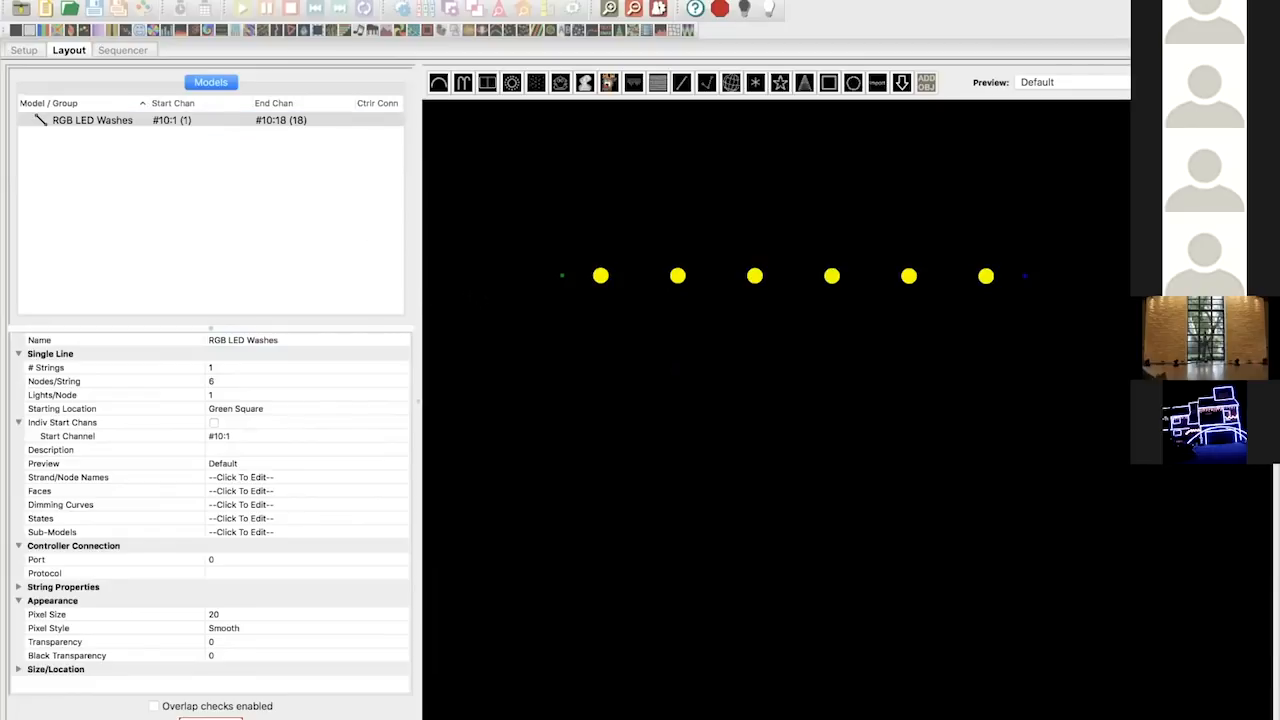
pyautogui.click(234, 206)
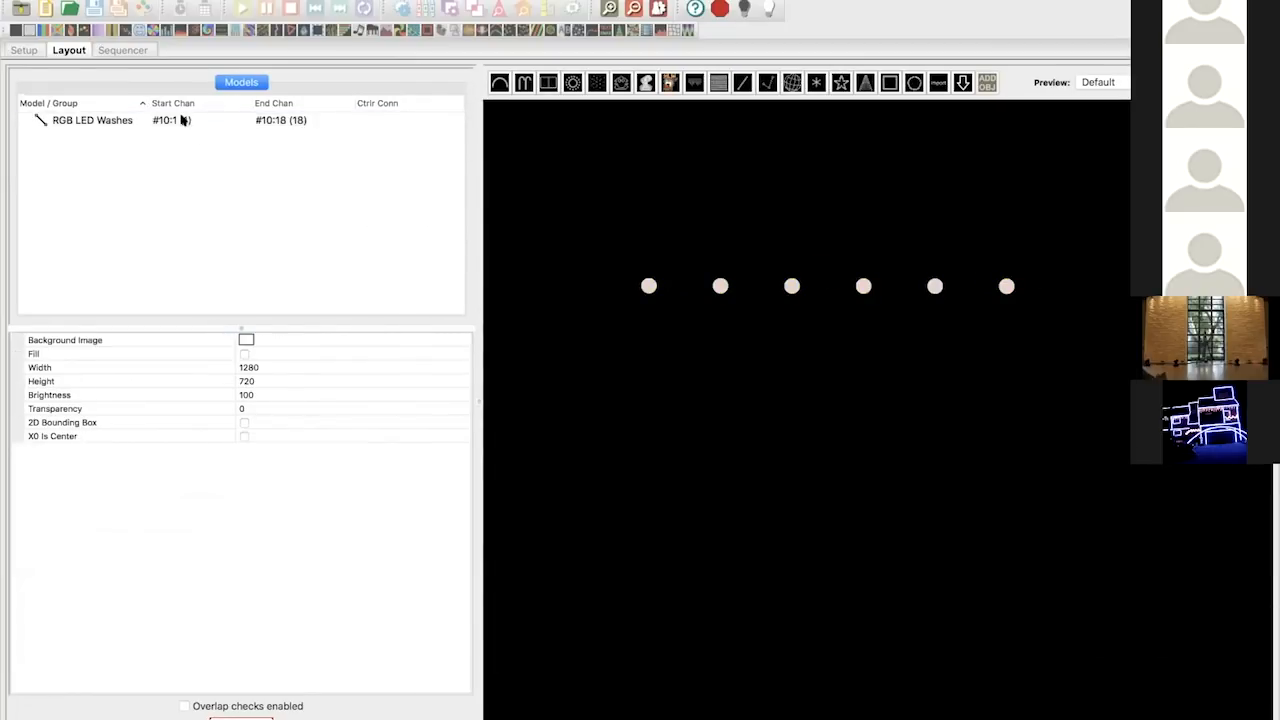
# - Create a new sequence in the Sequencer that contains the RGB LED Washes model
pyautogui.click(122, 50)
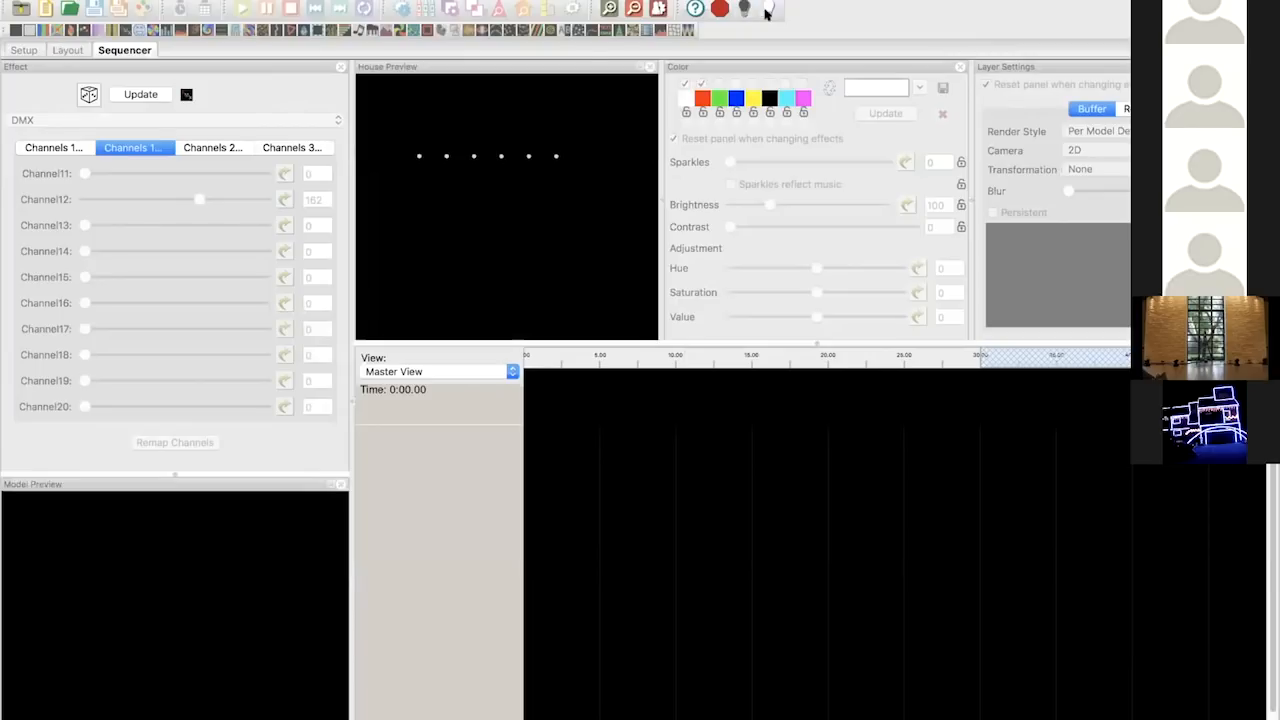
pyautogui.click(46, 10)
pyautogui.click(446, 306)
pyautogui.click(458, 258)
pyautogui.click(492, 298)
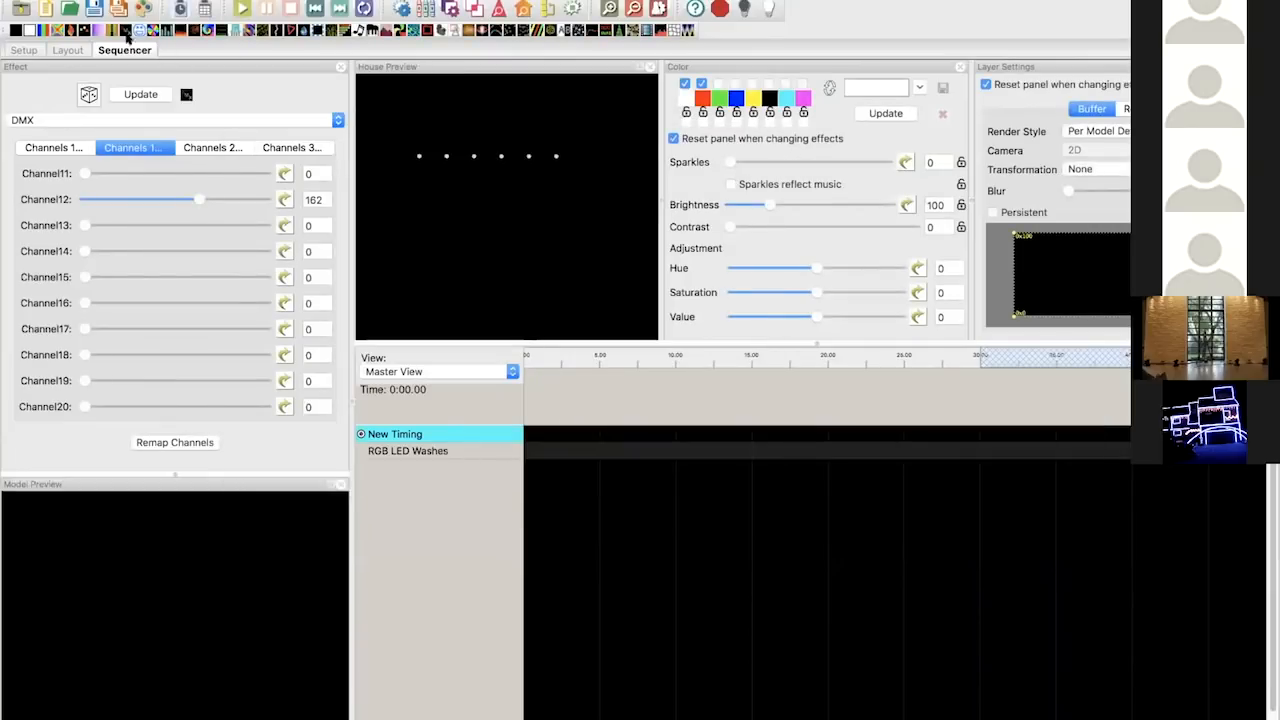
# - Test RGB LED Washes with a Bars effect shortened to end at about 6 seconds and direction set to Right, and delete the effect
pyautogui.moveTo(55, 30); pyautogui.dragTo(548, 451)
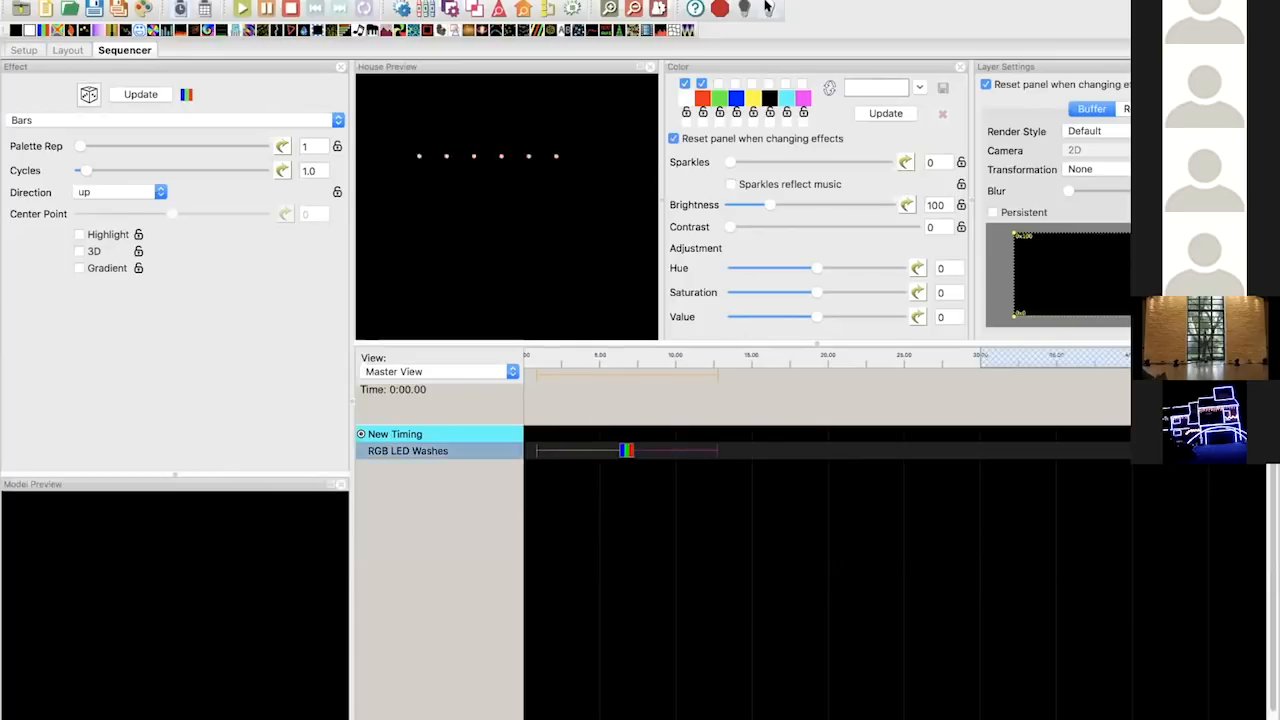
pyautogui.moveTo(714, 450); pyautogui.dragTo(619, 450)
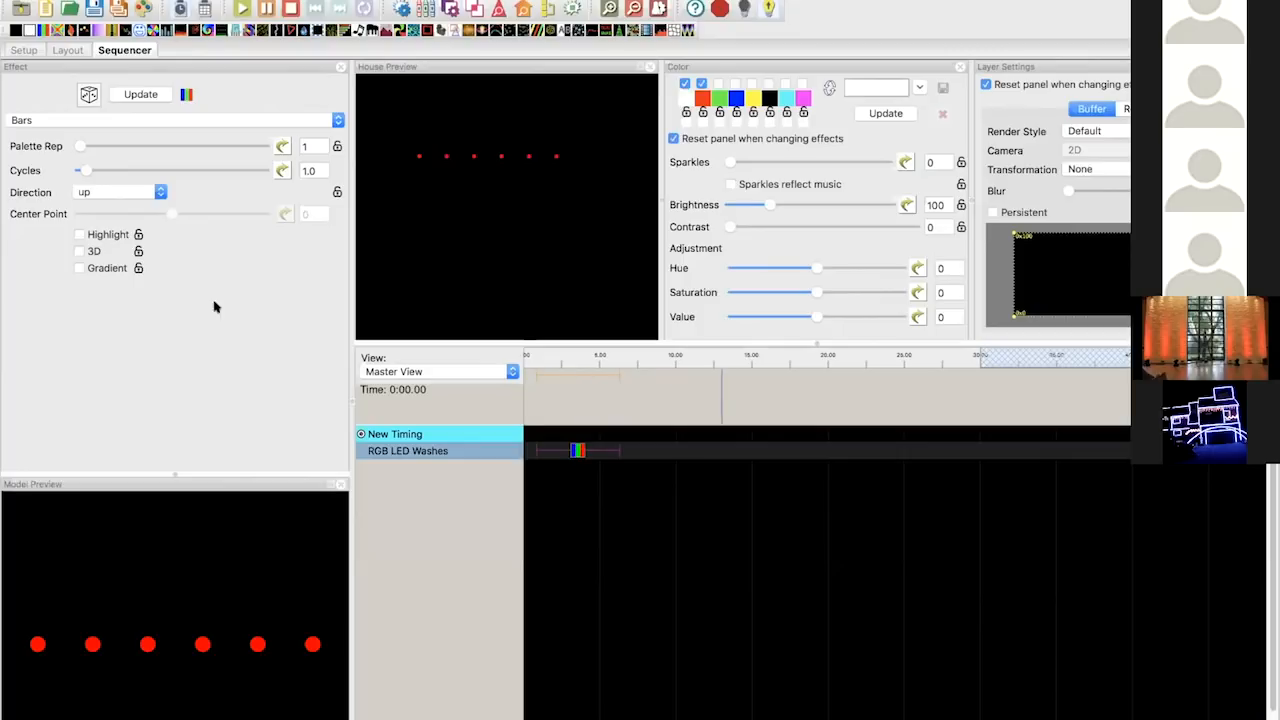
pyautogui.click(83, 190)
pyautogui.click(105, 254)
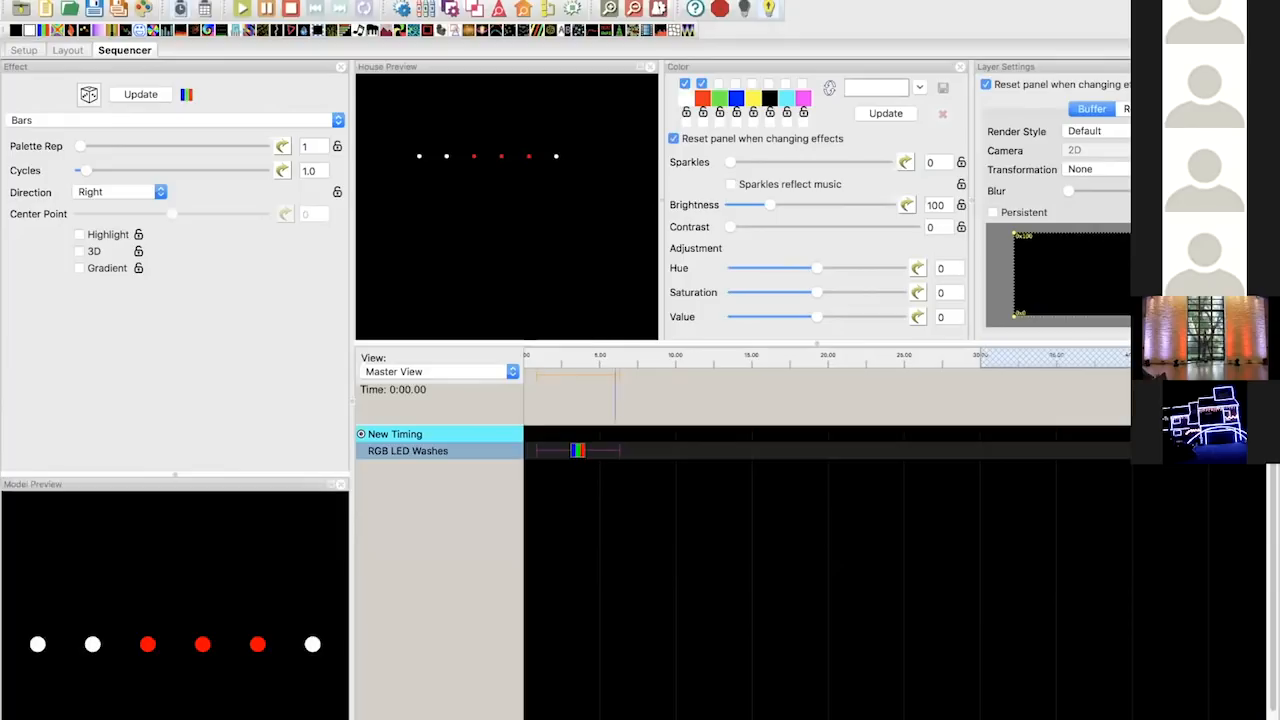
pyautogui.press('Delete')
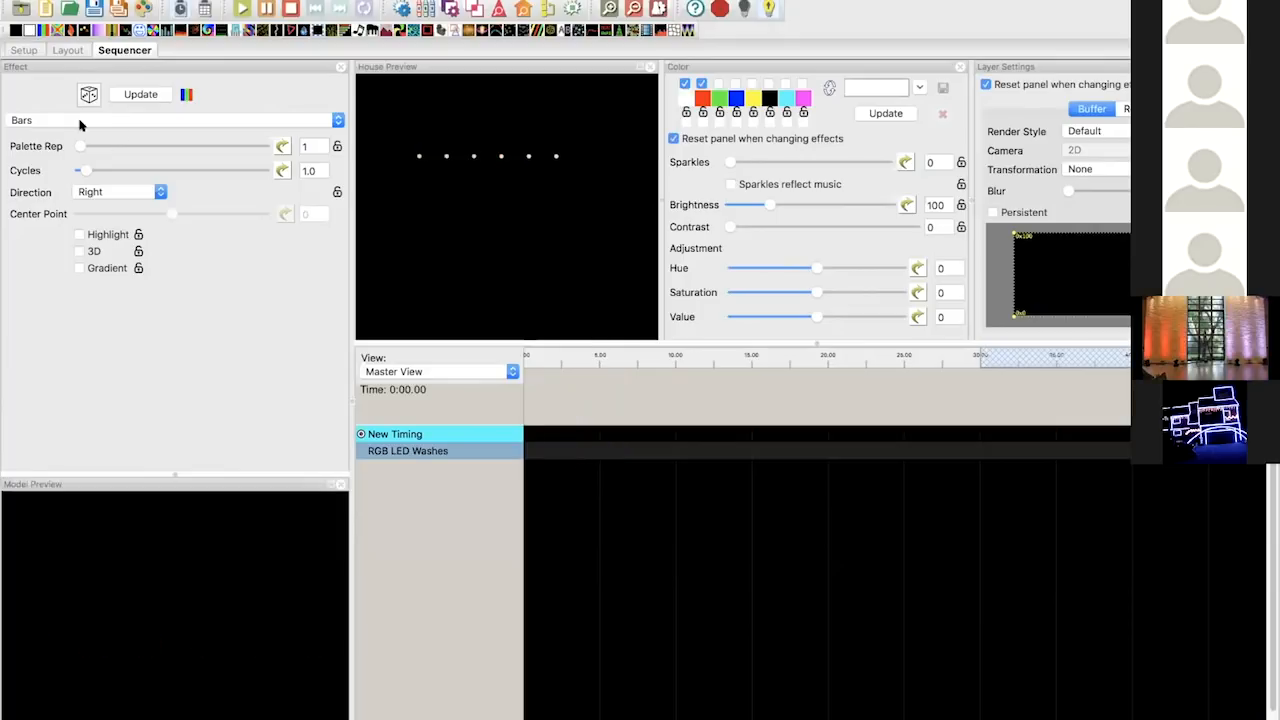
# - Return to the layout and draw a DMX moving head model below the left end of the RGB LED washes
pyautogui.click(68, 52)
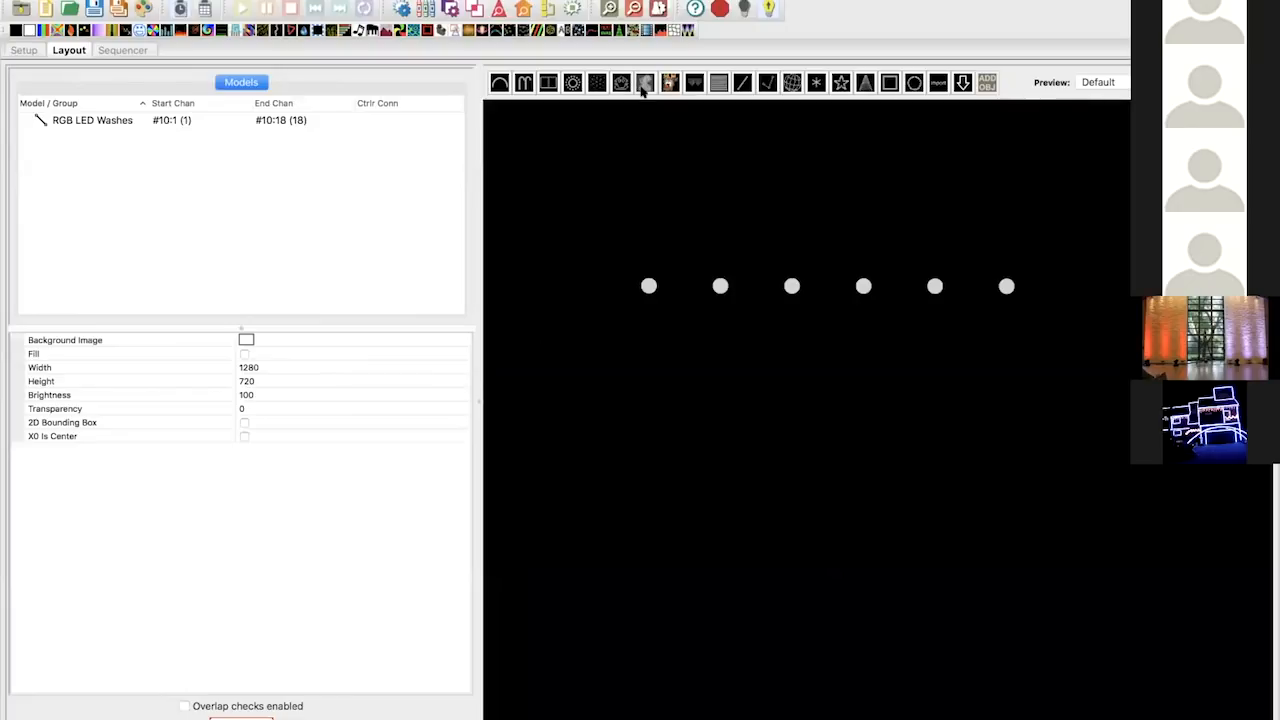
pyautogui.click(624, 475)
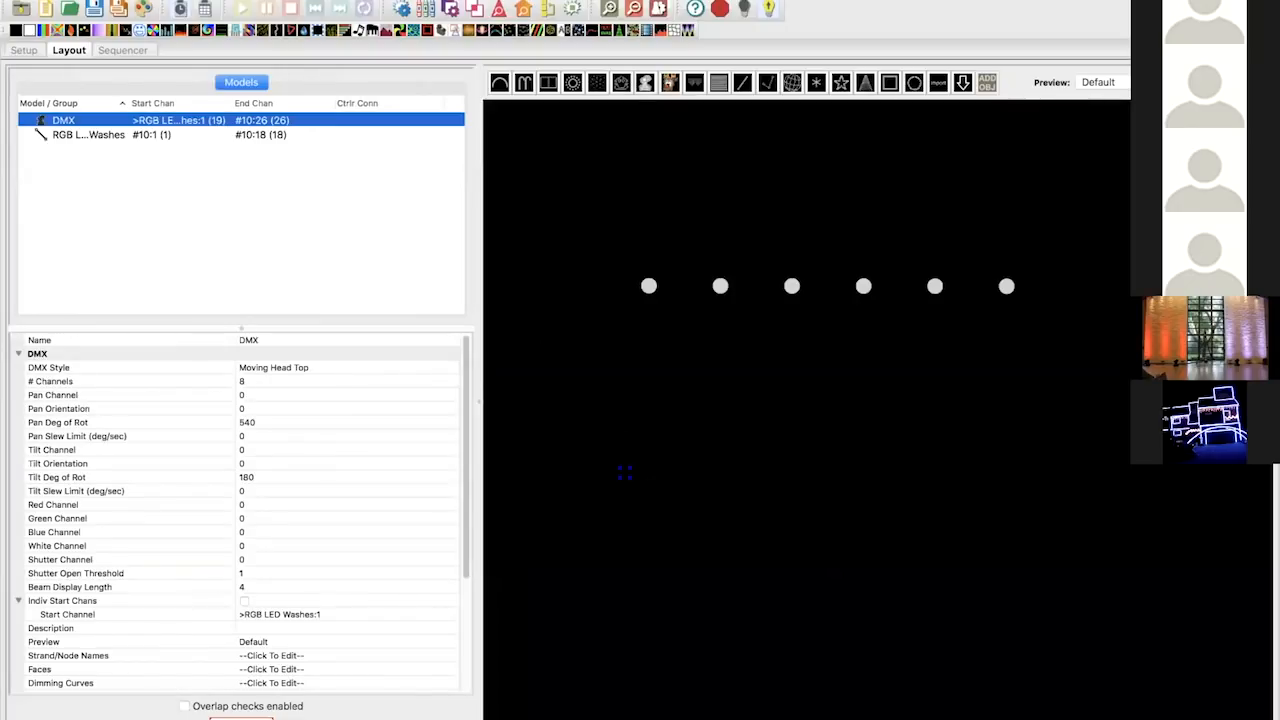
pyautogui.moveTo(624, 475); pyautogui.dragTo(694, 428)
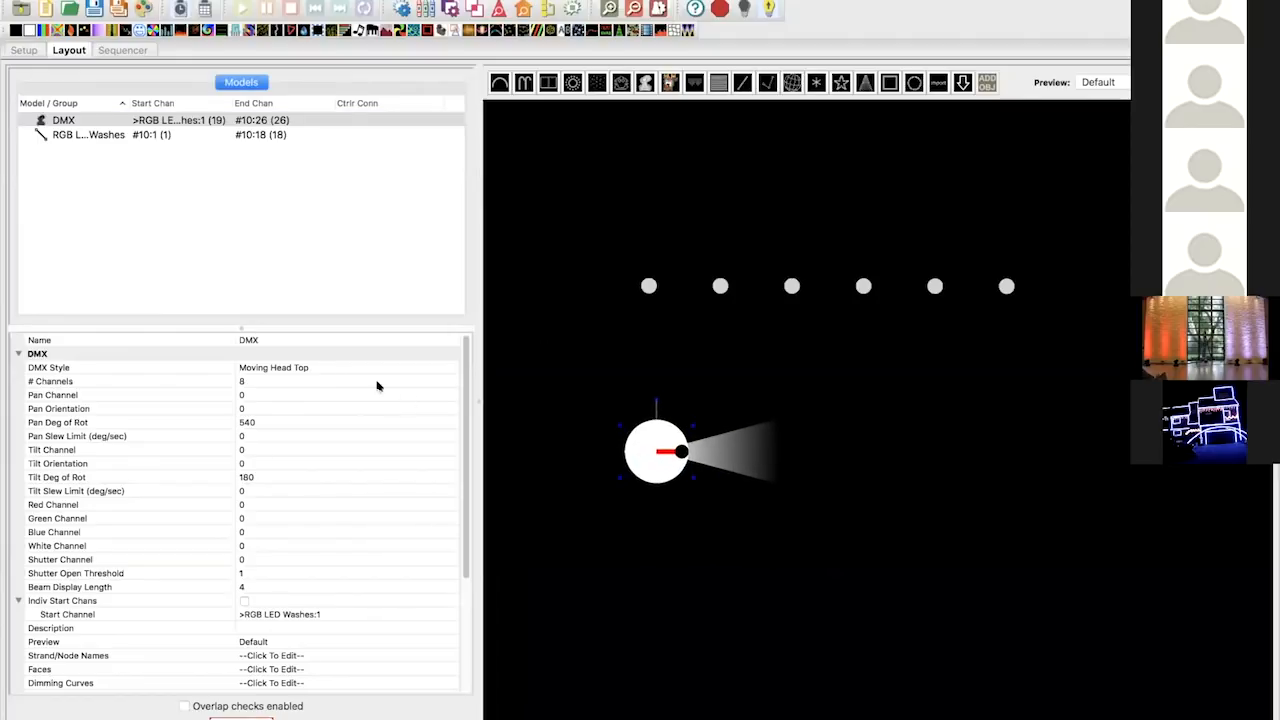
# - Set the DMX model's # Channels to 16 and slightly resize the model by its lower corners
pyautogui.click(257, 382)
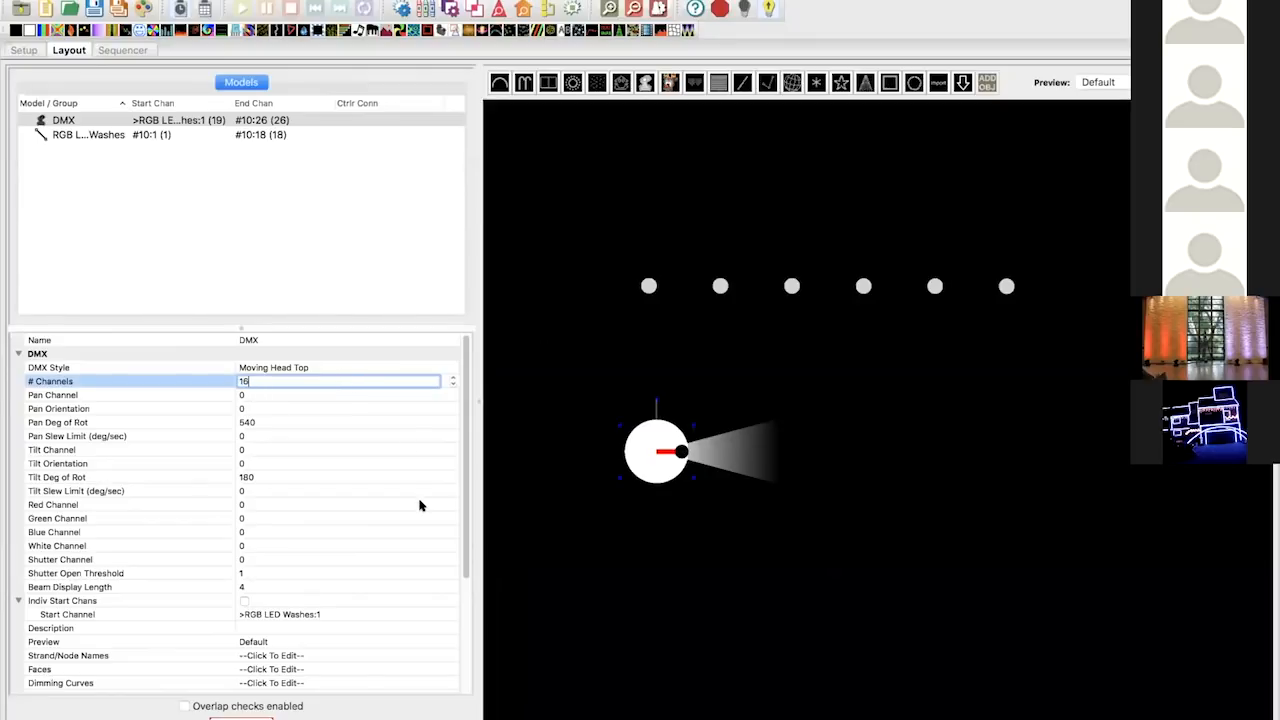
pyautogui.scroll(-3, 420, 505)
pyautogui.scroll(3, 420, 505)
pyautogui.press('Return')
pyautogui.moveTo(106, 428)
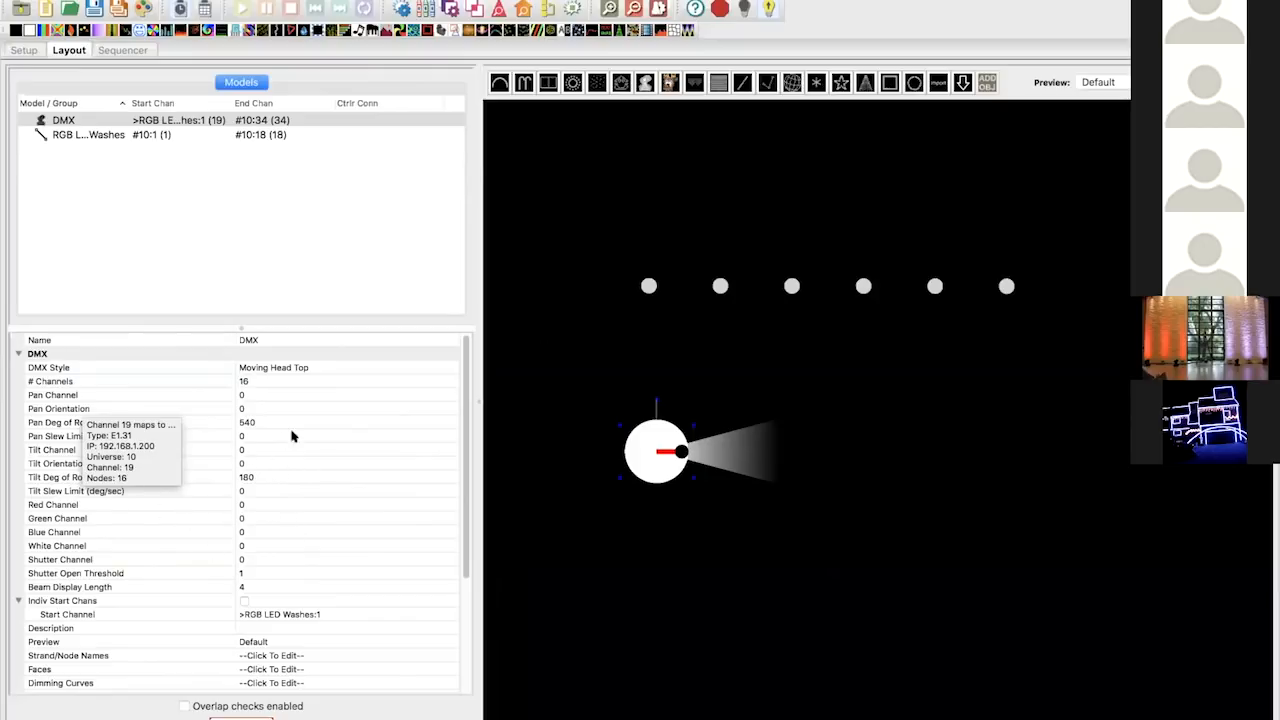
pyautogui.moveTo(620, 478); pyautogui.dragTo(616, 487)
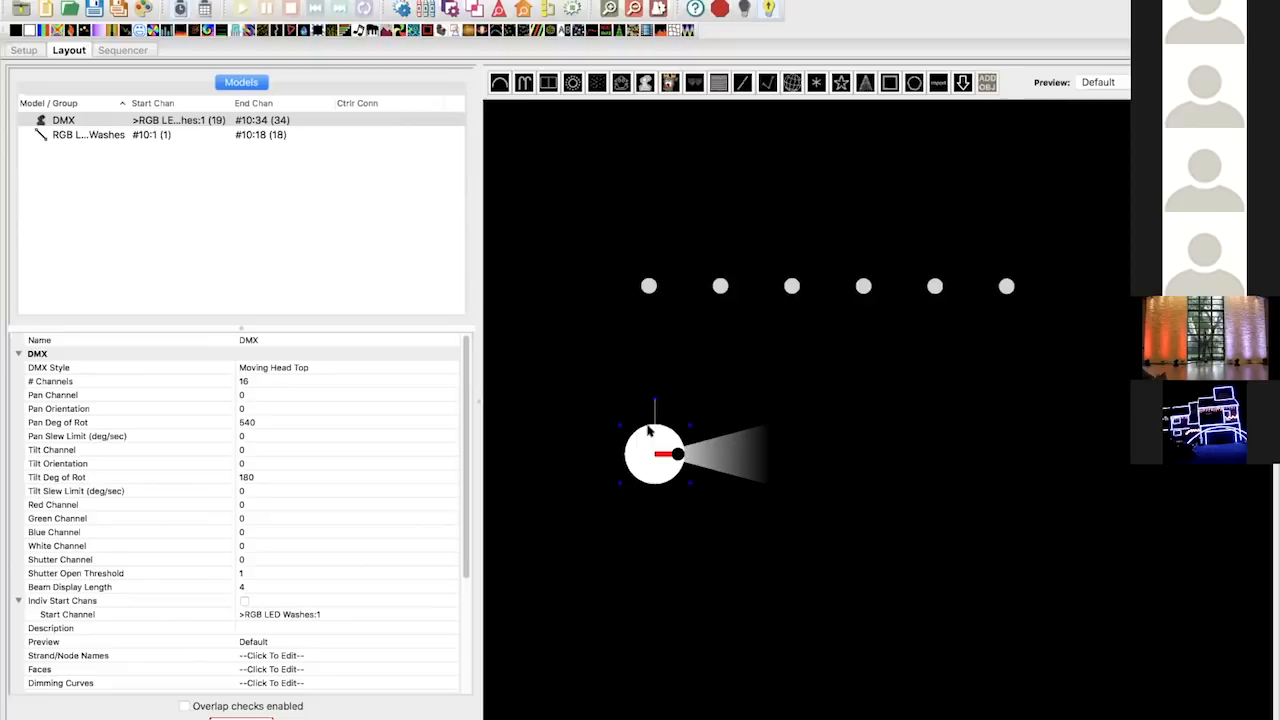
pyautogui.moveTo(690, 483); pyautogui.dragTo(689, 490)
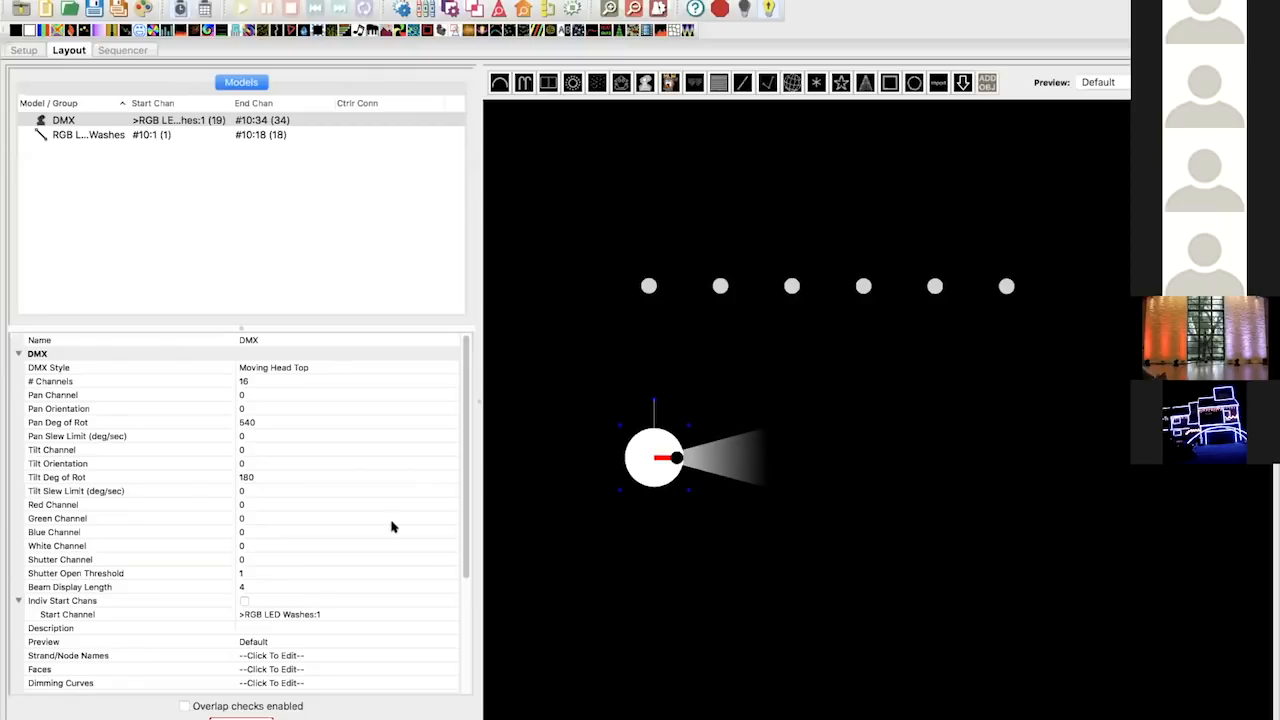
# - Base the DMX model's start channel on an offset from universe number 10
pyautogui.click(272, 385)
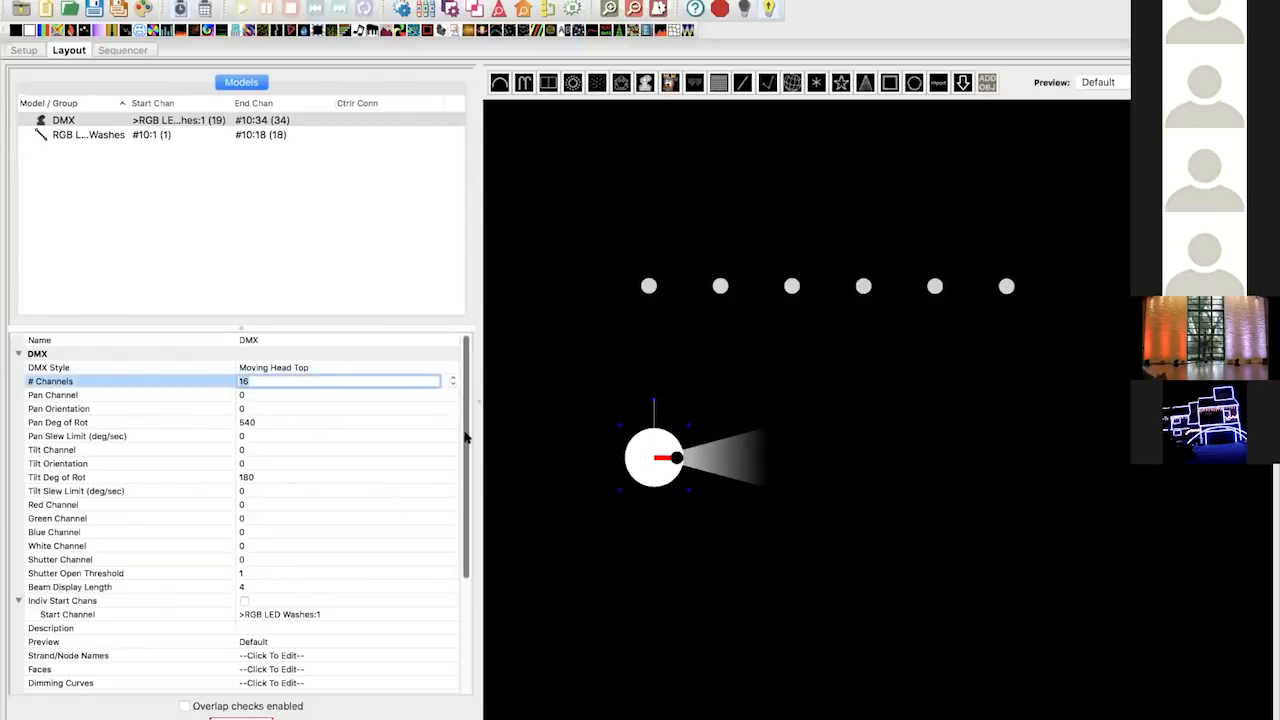
pyautogui.moveTo(466, 443); pyautogui.dragTo(460, 480)
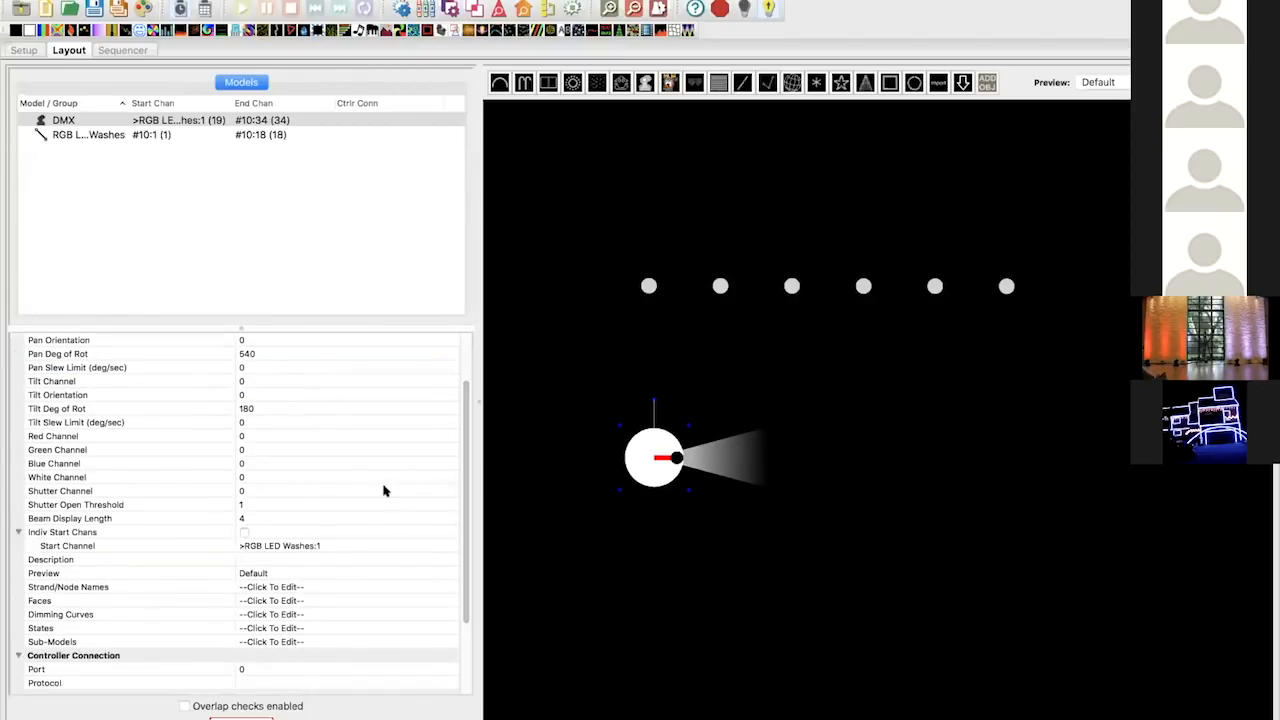
pyautogui.scroll(3, 383, 490)
pyautogui.scroll(-5, 348, 472)
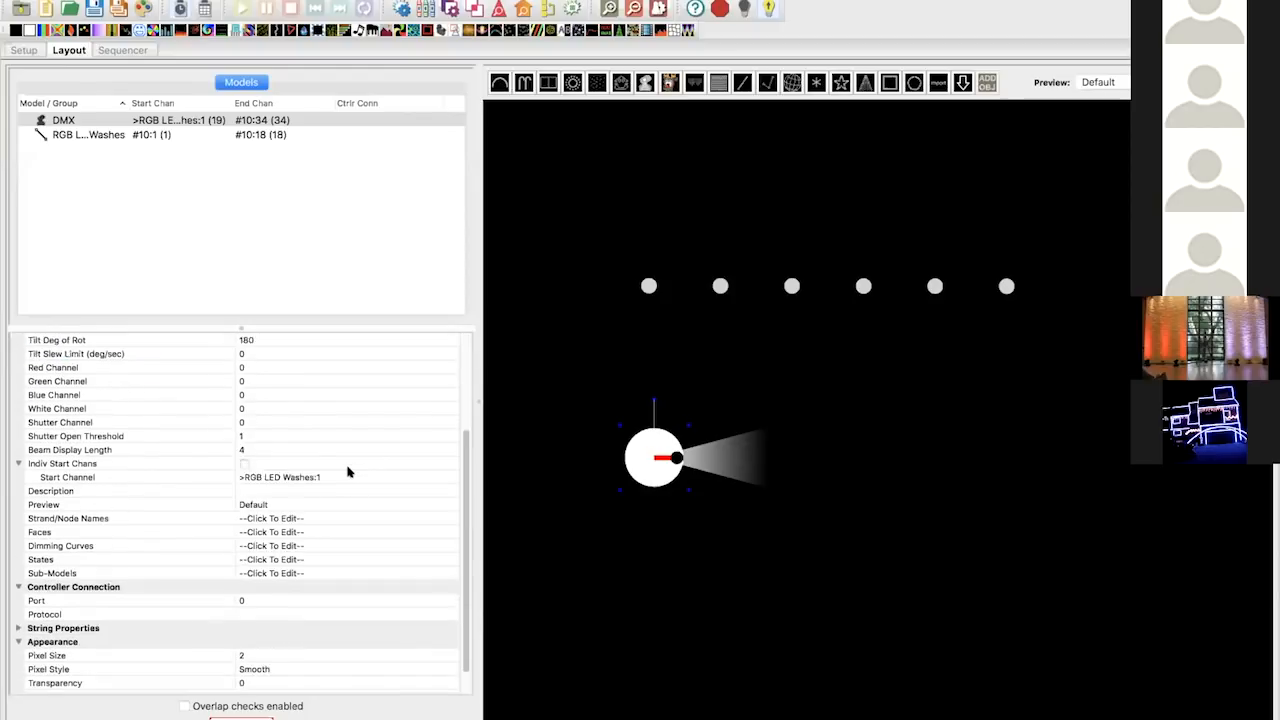
pyautogui.click(345, 440)
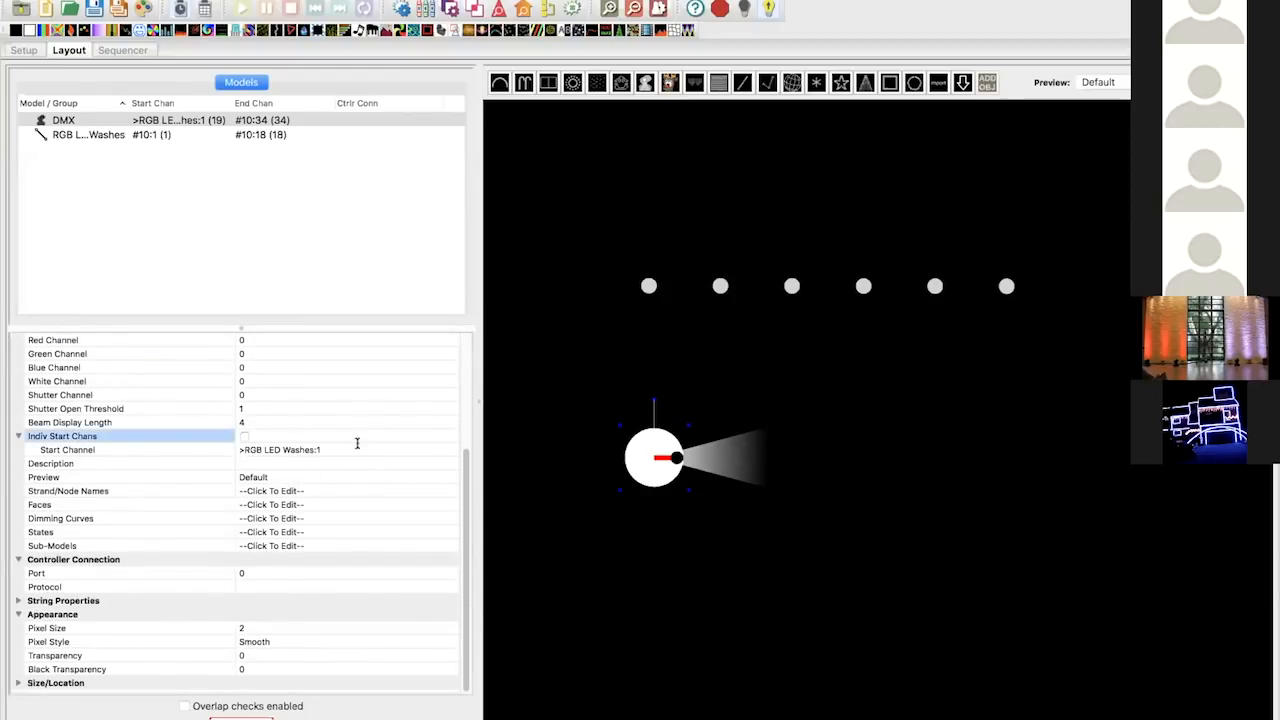
pyautogui.click(434, 450)
pyautogui.click(449, 450)
pyautogui.click(323, 246)
pyautogui.click(468, 245)
pyautogui.click(551, 240)
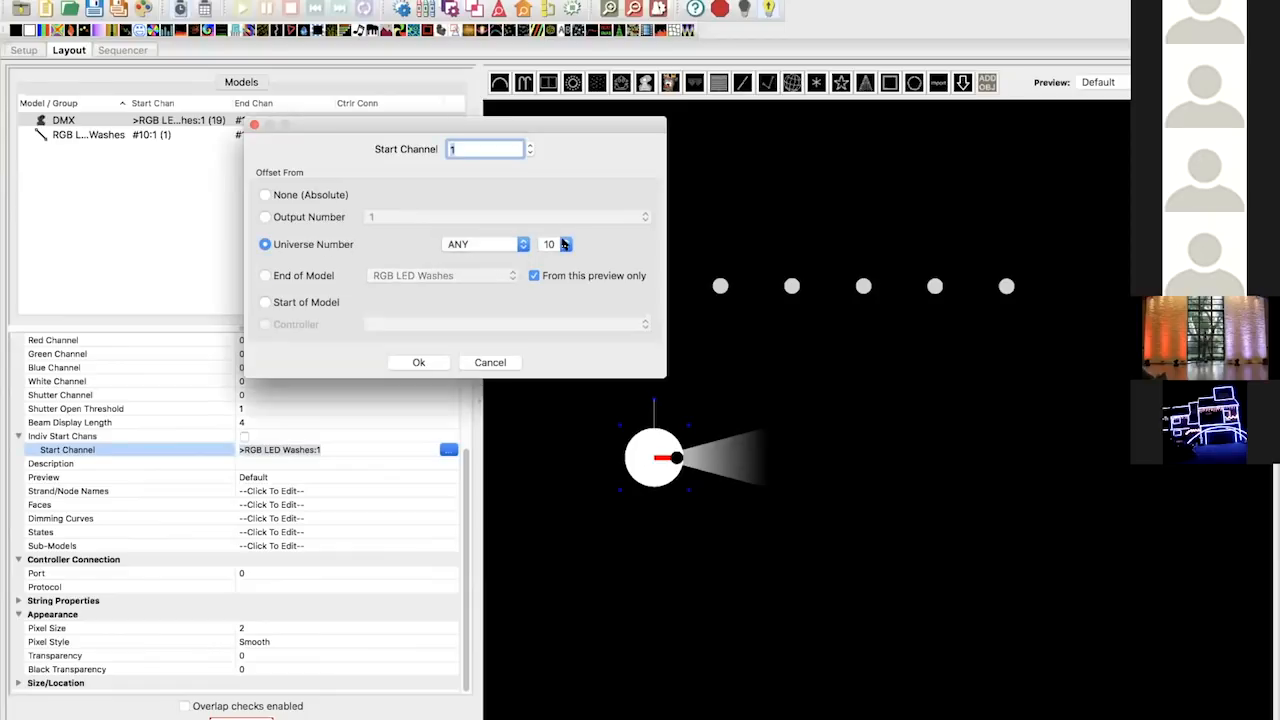
# - Look up Mover 1's start channel in the Excel Universe Map and set the DMX model's start channel to 101 in xLights
pyautogui.press('super+Tab')
pyautogui.press('super+Tab')
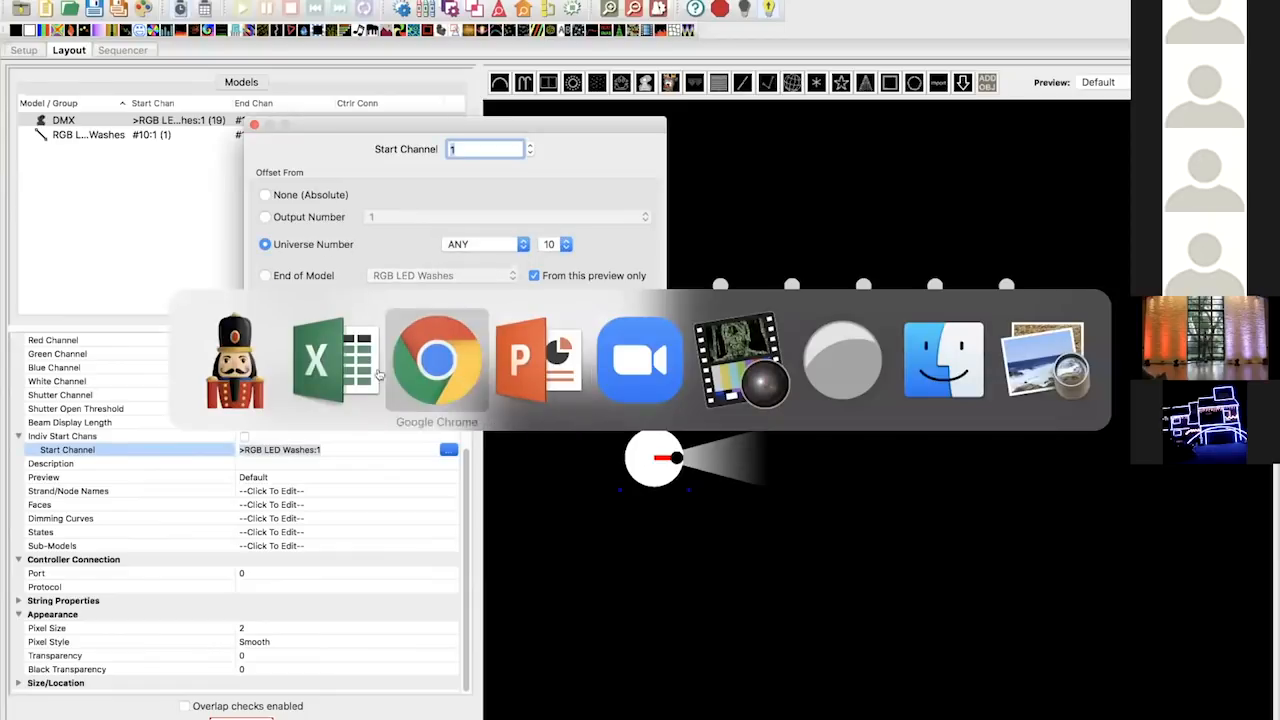
pyautogui.click(355, 373)
pyautogui.click(288, 291)
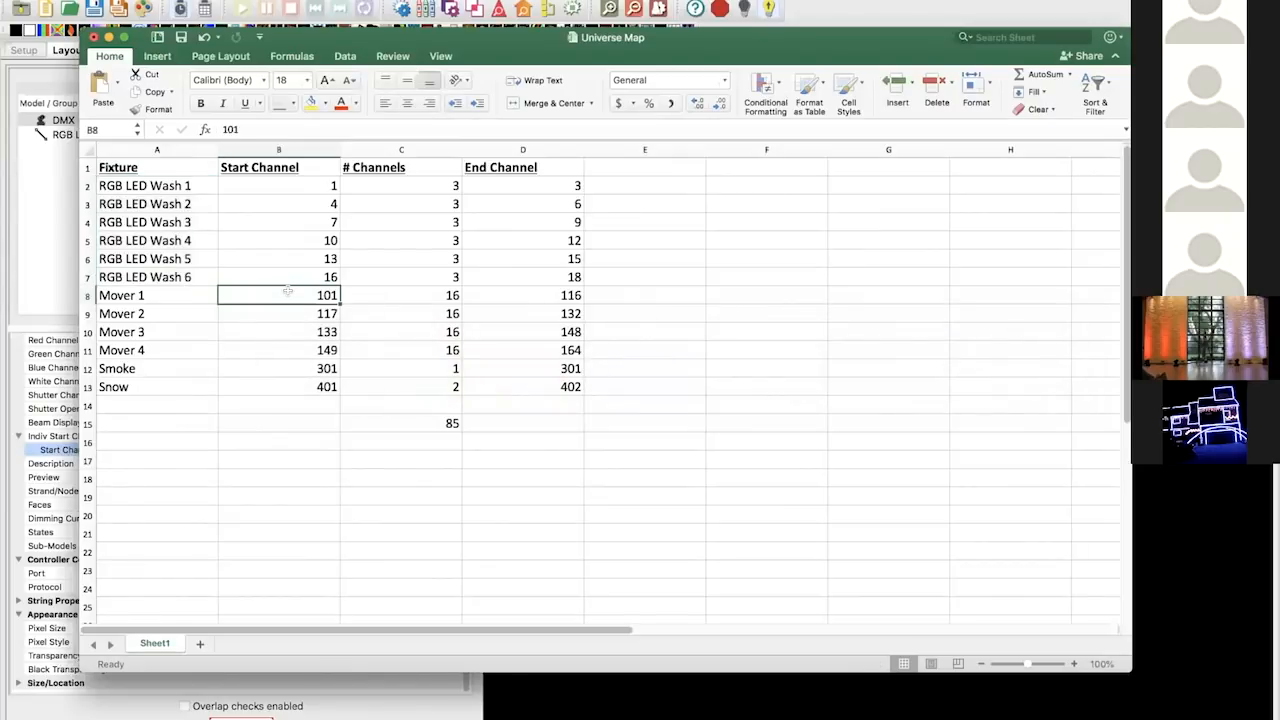
pyautogui.press('super+Tab')
pyautogui.write('0')
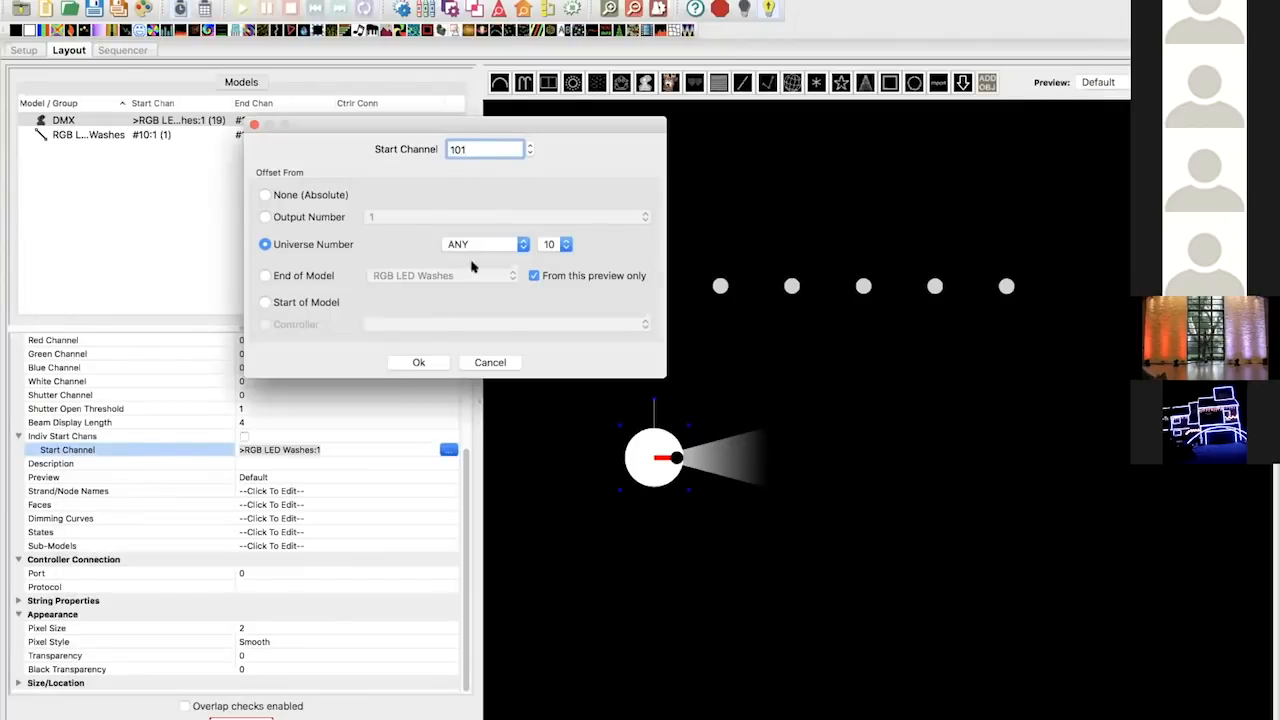
pyautogui.click(417, 362)
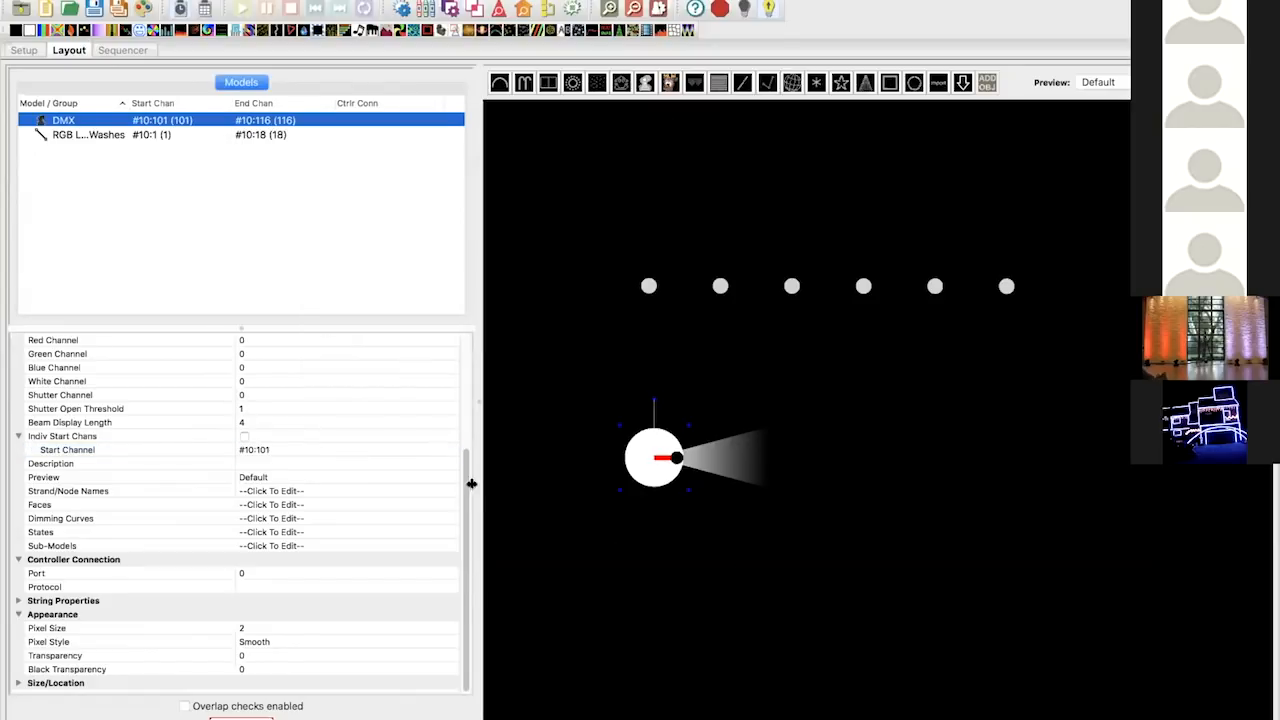
# - Review the DMX model's pan orientation, pan degrees of rotation and tilt degrees of rotation
pyautogui.scroll(3, 446, 553)
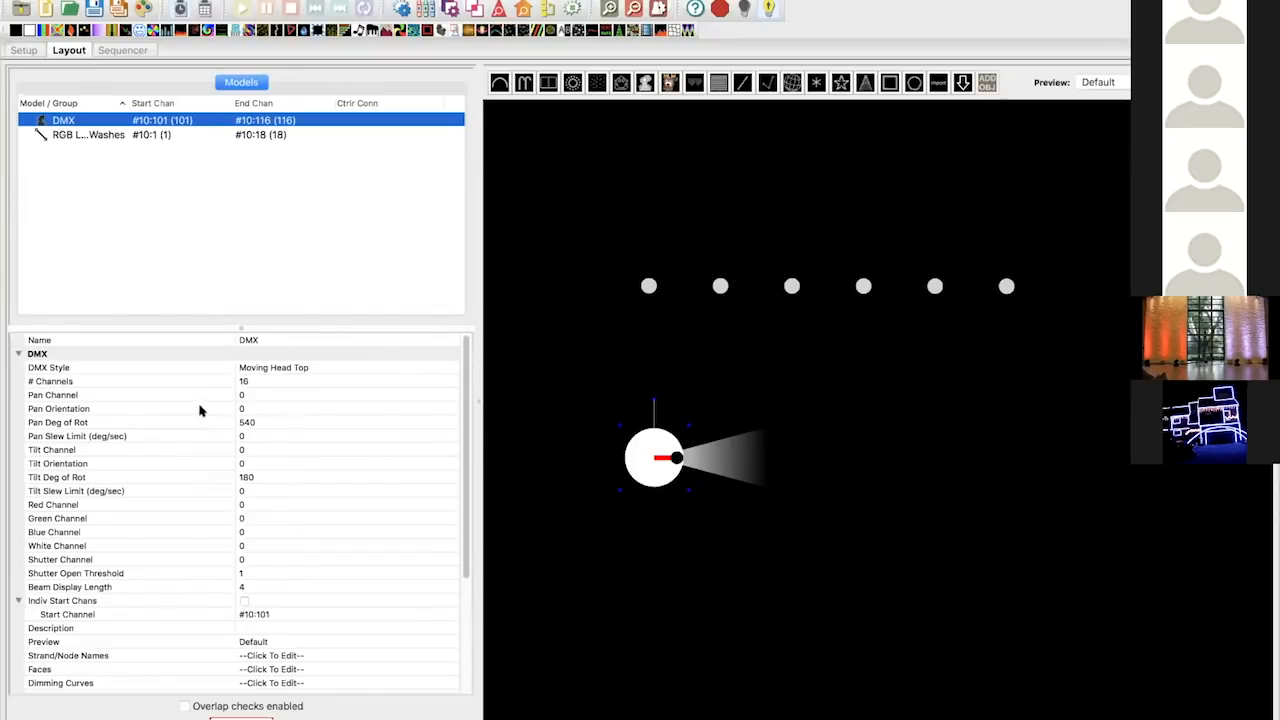
pyautogui.click(245, 408)
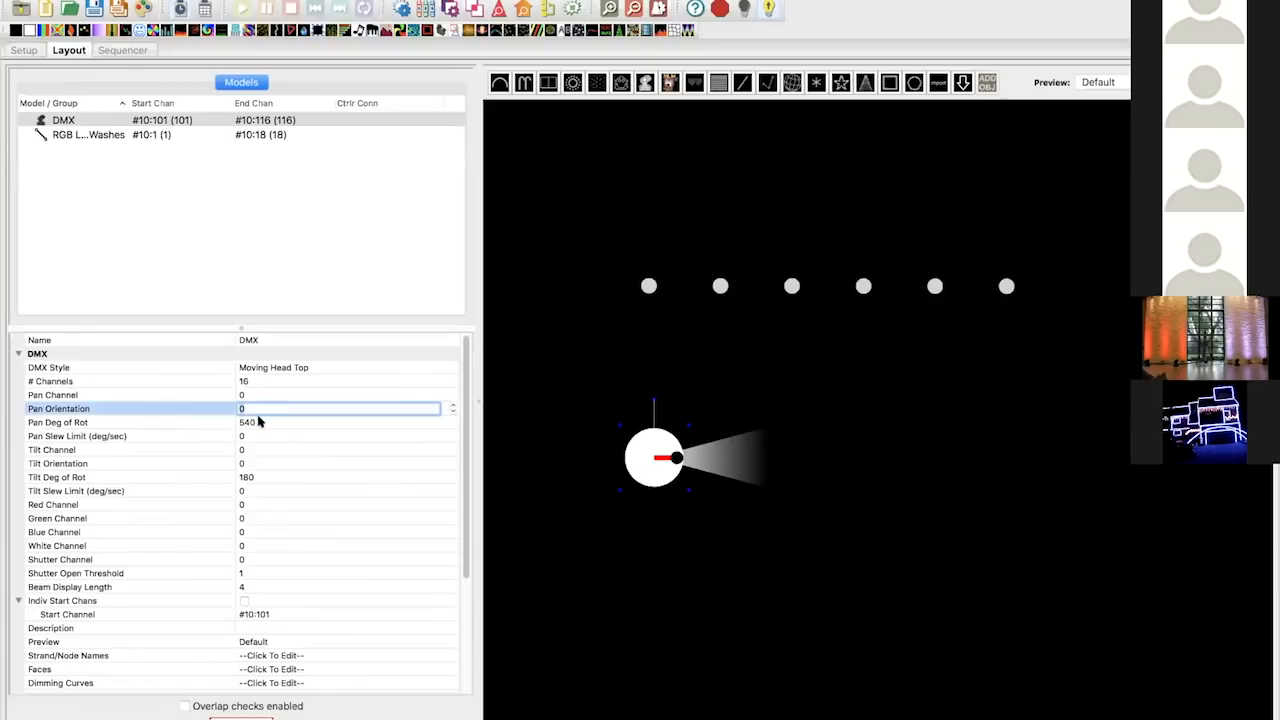
pyautogui.click(262, 422)
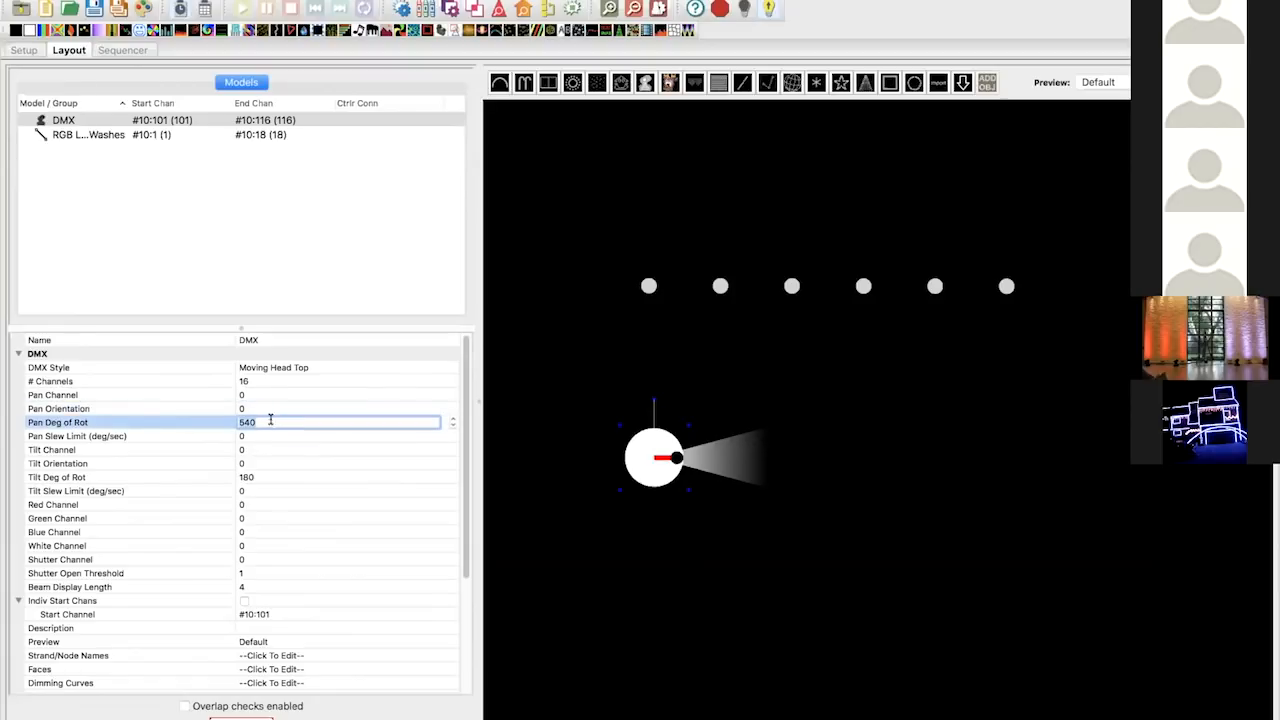
pyautogui.click(259, 478)
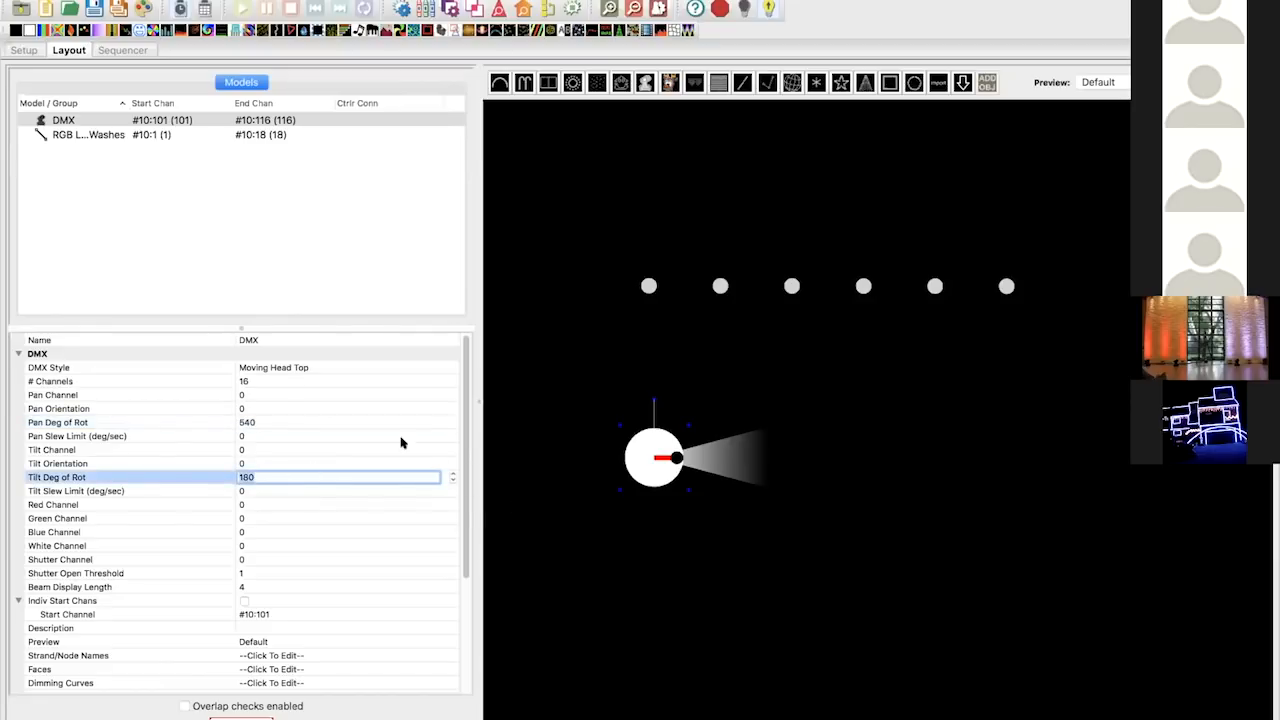
pyautogui.click(263, 409)
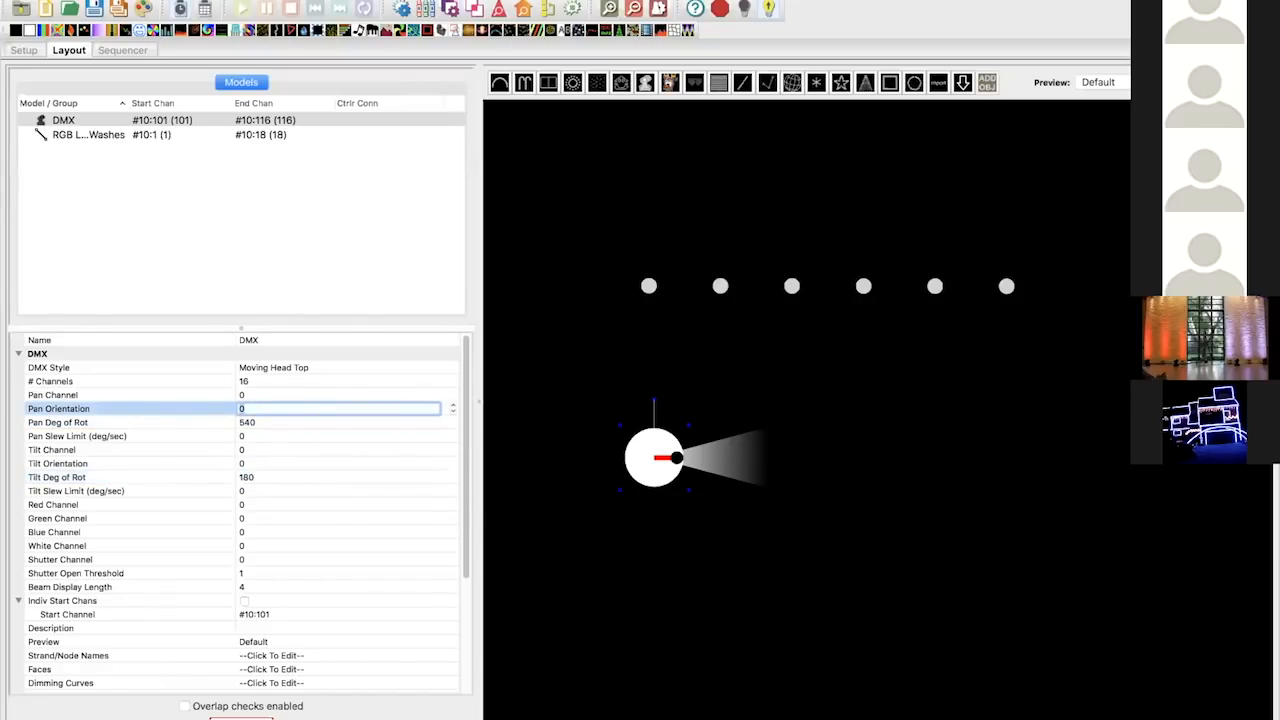
# - Create a new animation sequence in the sequencer using Quick Start
pyautogui.click(108, 50)
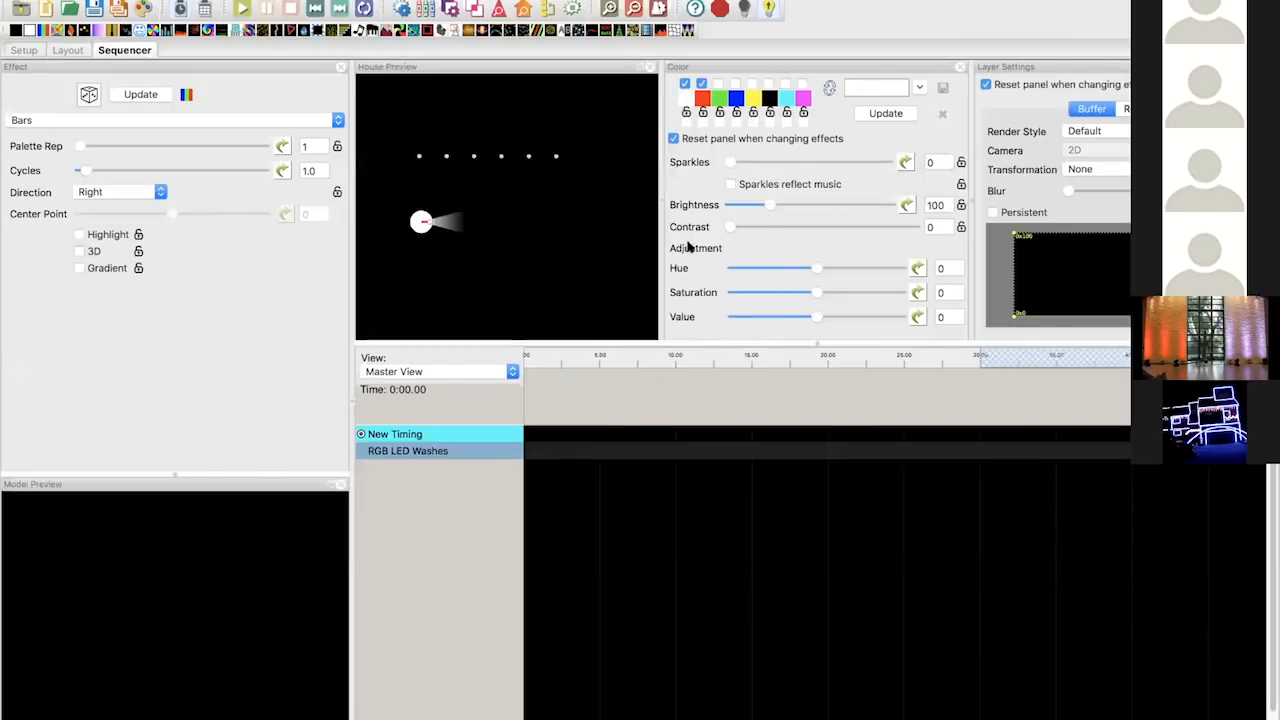
pyautogui.click(46, 12)
pyautogui.click(646, 405)
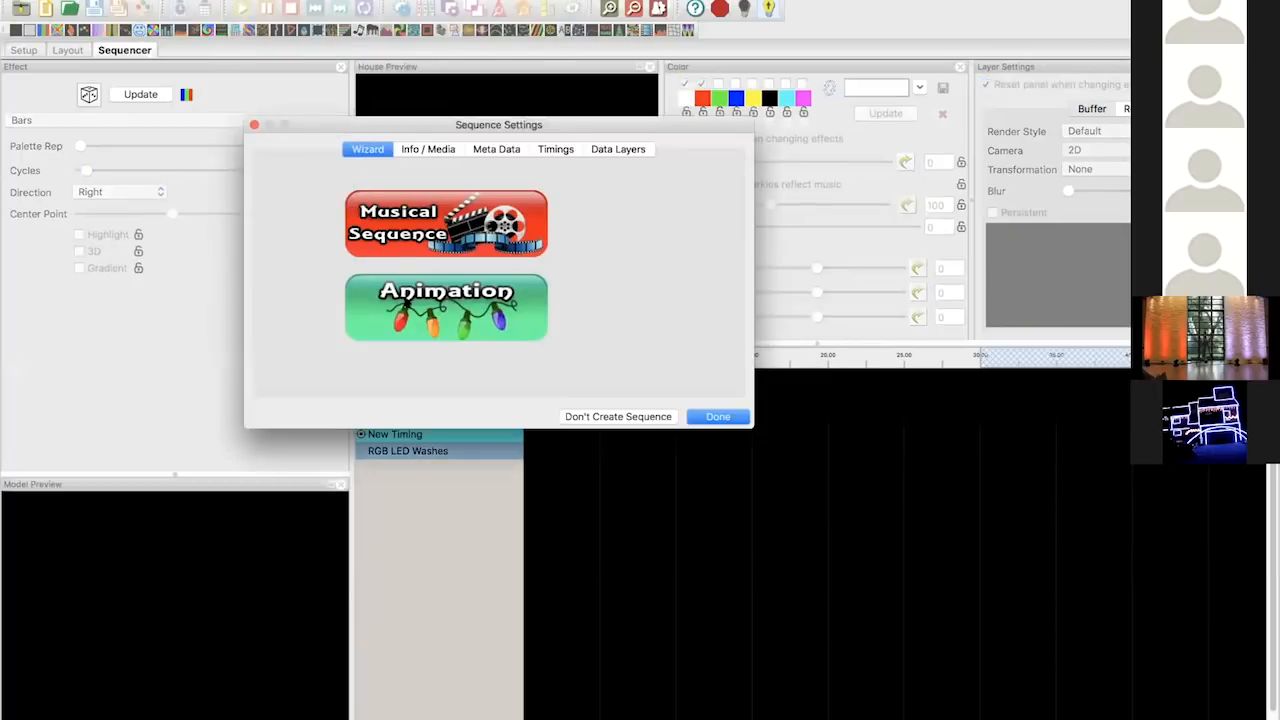
pyautogui.click(446, 307)
pyautogui.click(446, 249)
pyautogui.click(446, 289)
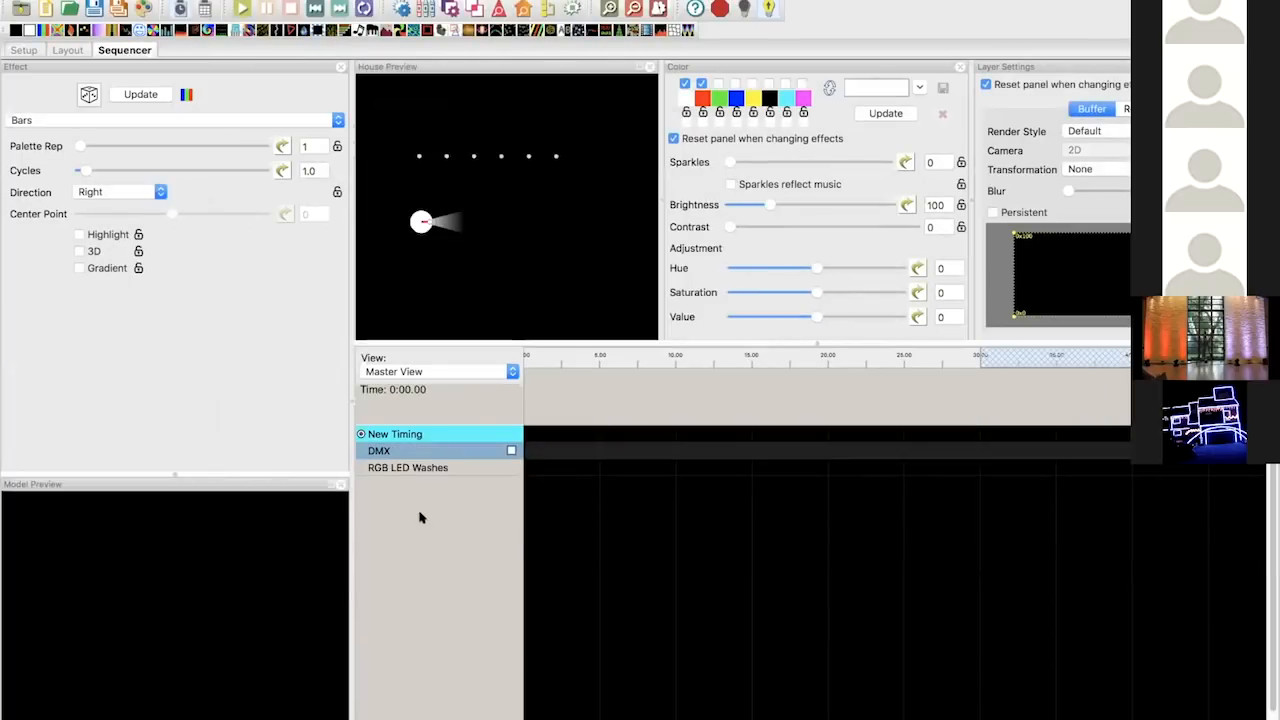
# - Add a DMX effect to the DMX model's row from about 1 to 15 seconds and show its first ten channels
pyautogui.click(506, 468)
pyautogui.click(484, 450)
pyautogui.moveTo(125, 31); pyautogui.dragTo(541, 450)
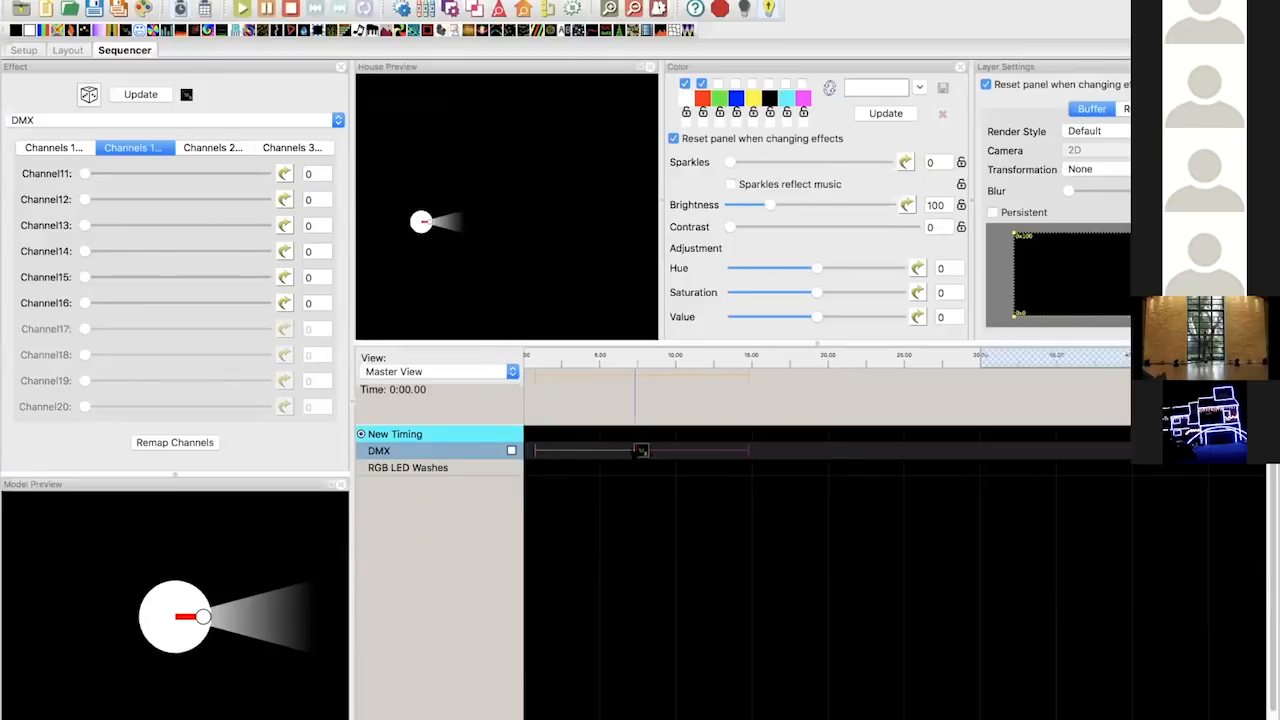
pyautogui.click(54, 147)
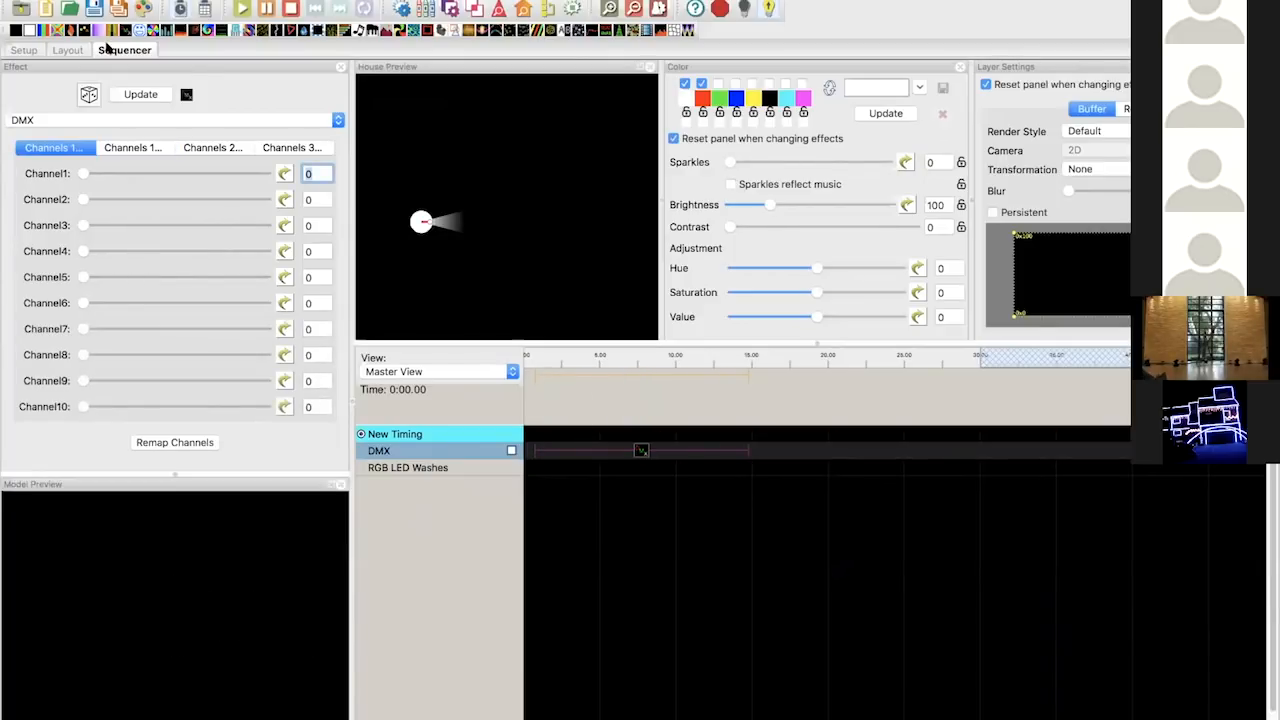
# - Return to the layout and inspect the DMX moving head's properties and channel mapping
pyautogui.click(69, 50)
pyautogui.click(658, 458)
pyautogui.click(654, 460)
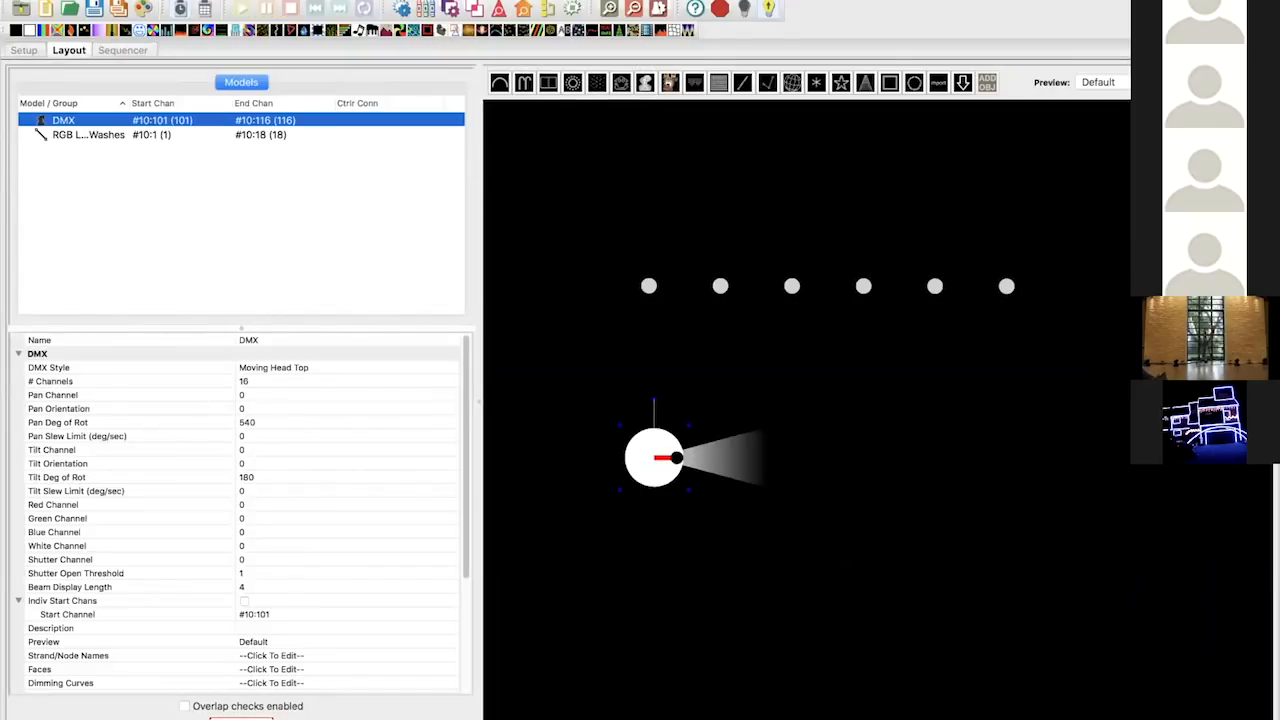
pyautogui.moveTo(632, 466)
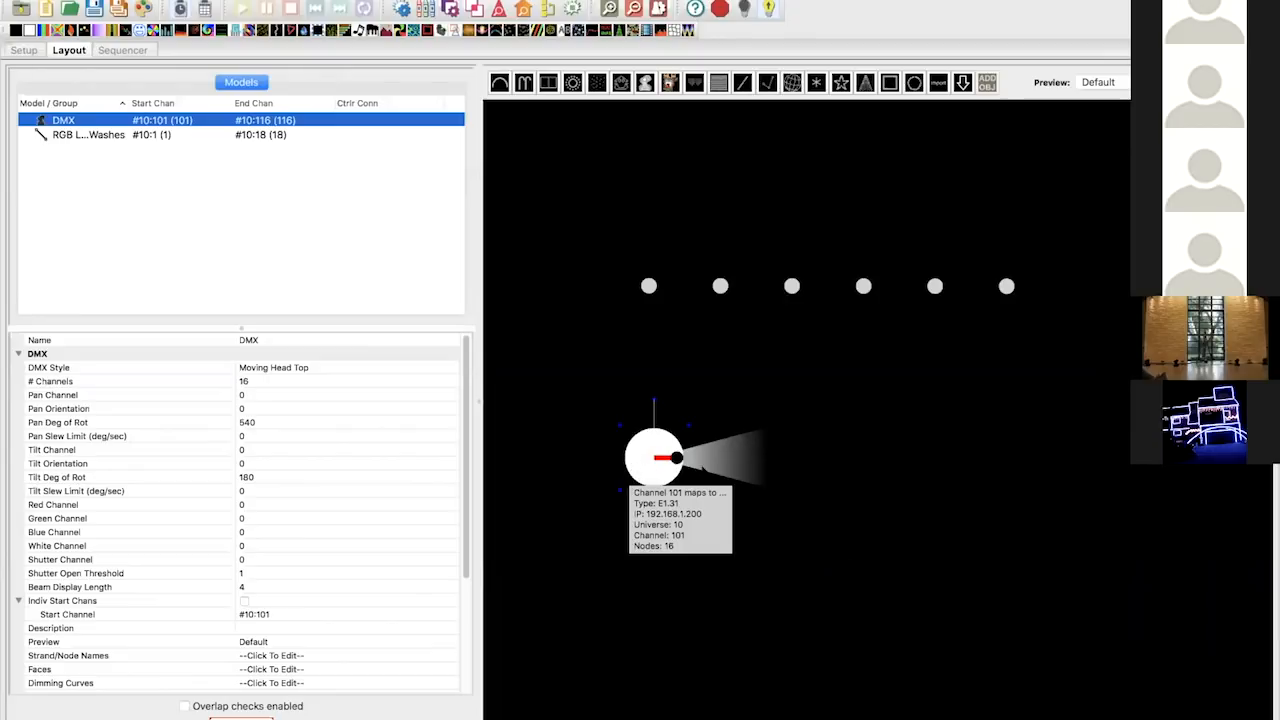
# - Change the show directory to the xEssential Demo folder
pyautogui.click(24, 50)
pyautogui.click(133, 96)
pyautogui.click(591, 100)
pyautogui.click(600, 115)
pyautogui.doubleClick(430, 155)
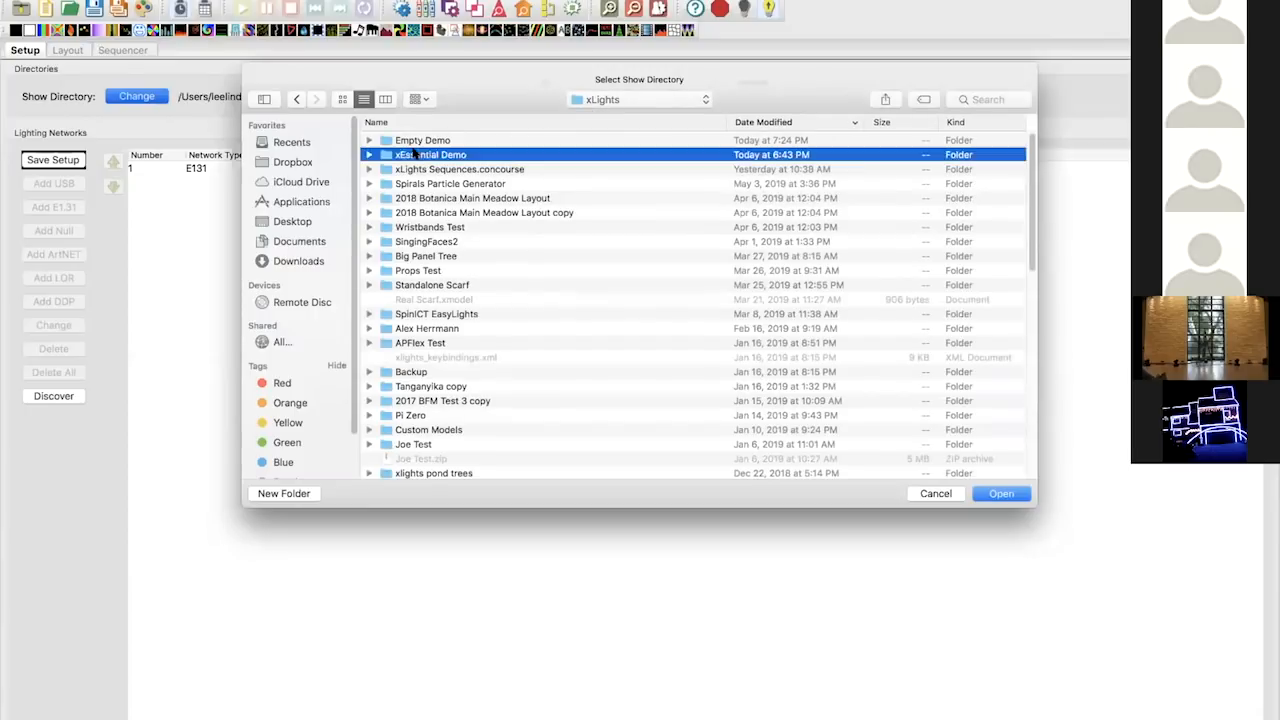
pyautogui.click(1001, 494)
pyautogui.click(648, 409)
pyautogui.click(752, 238)
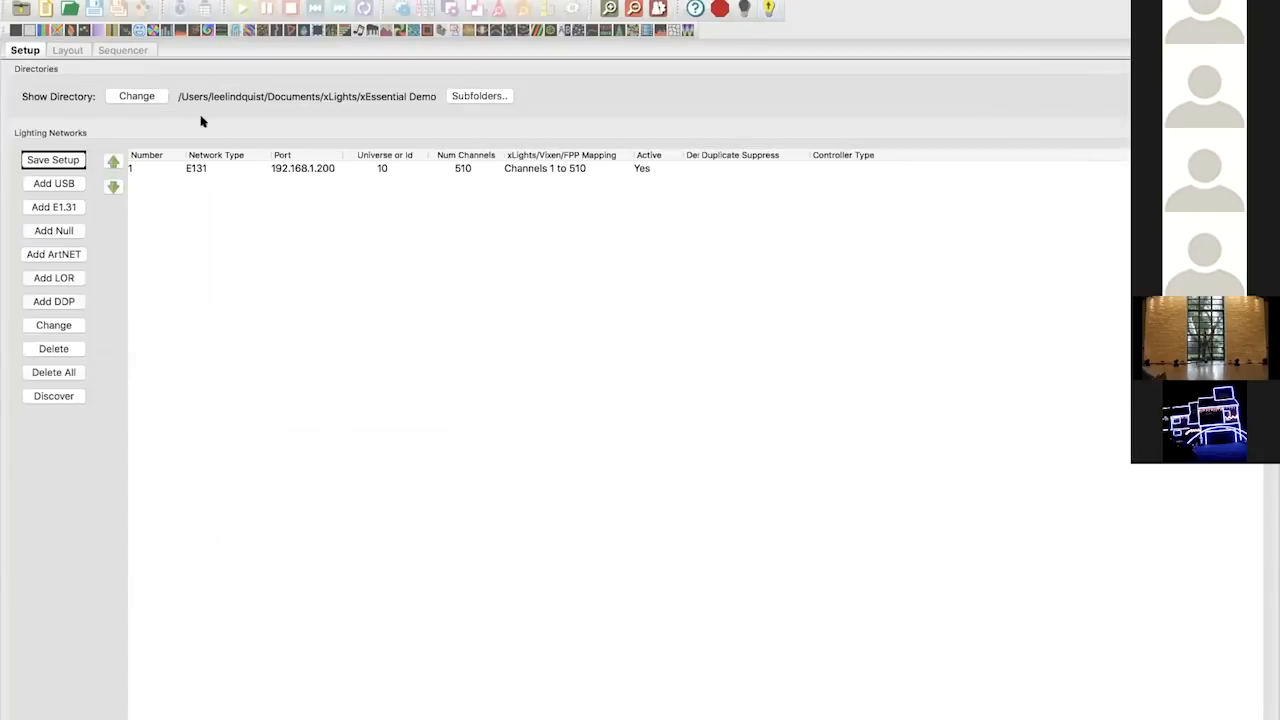
# - Open the layout and inspect Mover 1's pan orientation against its beam direction in the preview
pyautogui.click(68, 50)
pyautogui.click(591, 382)
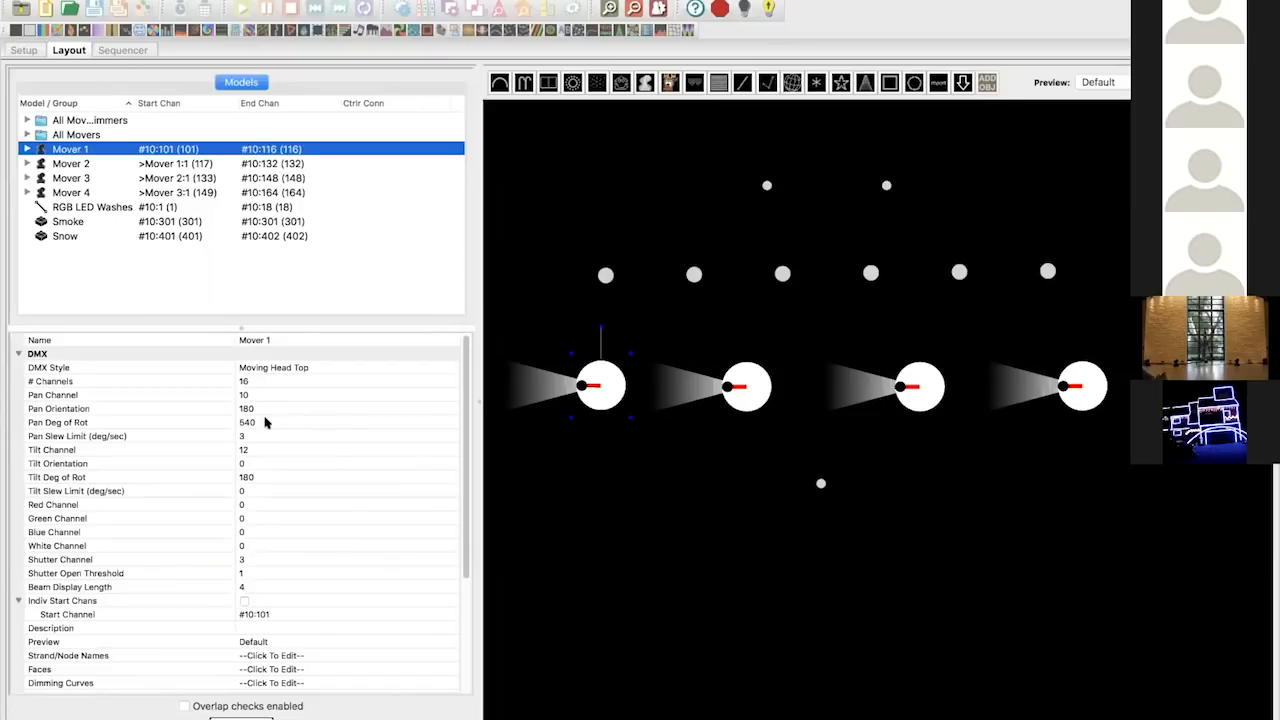
pyautogui.click(256, 408)
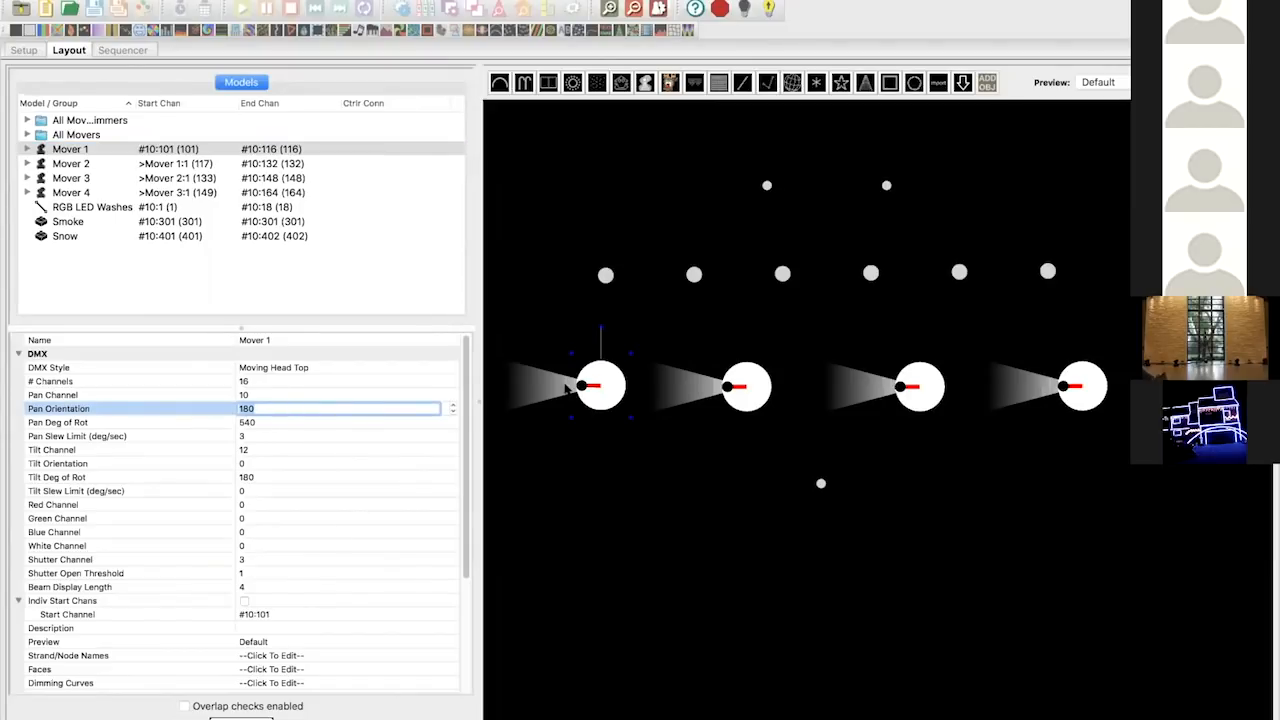
pyautogui.click(594, 392)
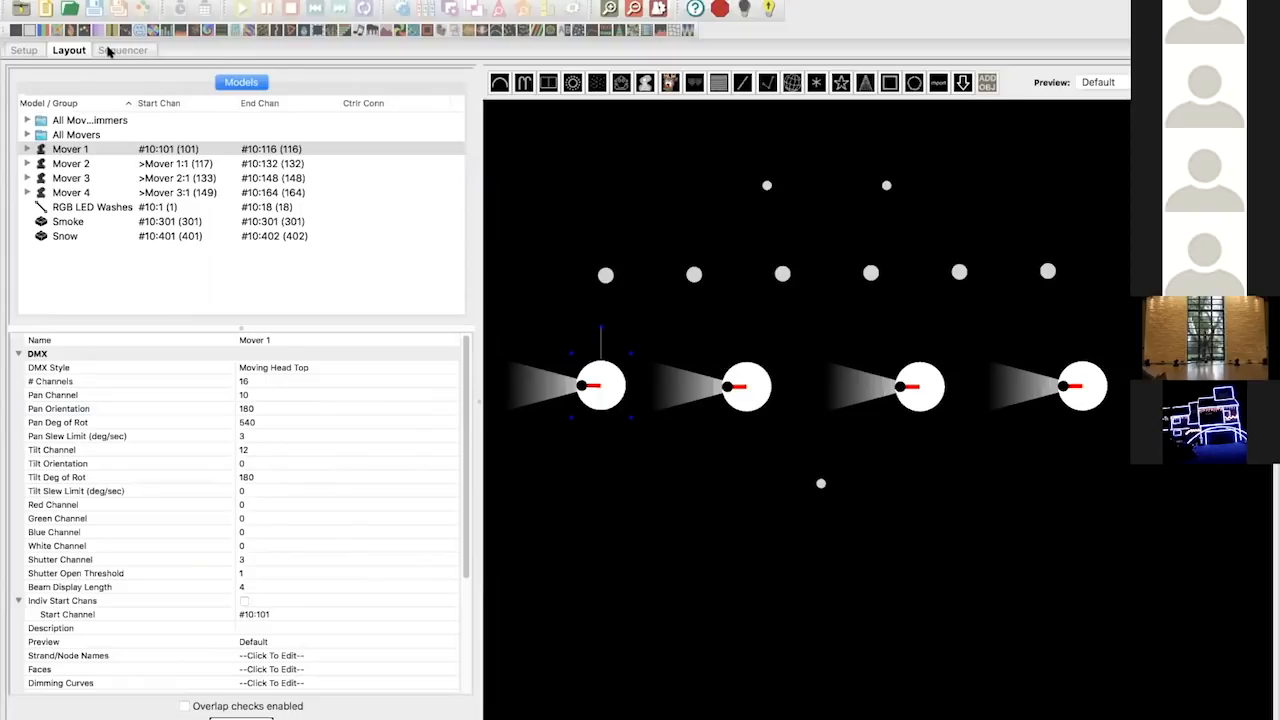
# - Create a new animation sequence with the All Models view using Quick Start
pyautogui.click(120, 50)
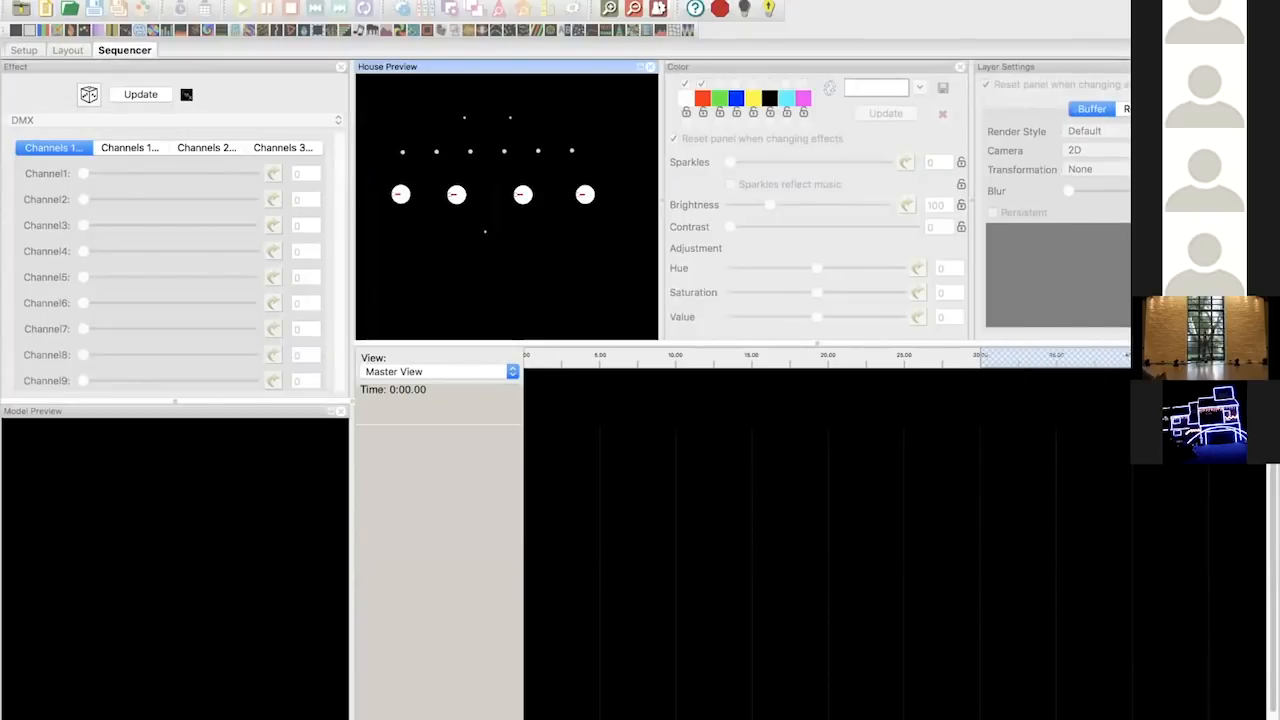
pyautogui.click(46, 8)
pyautogui.click(488, 308)
pyautogui.click(484, 256)
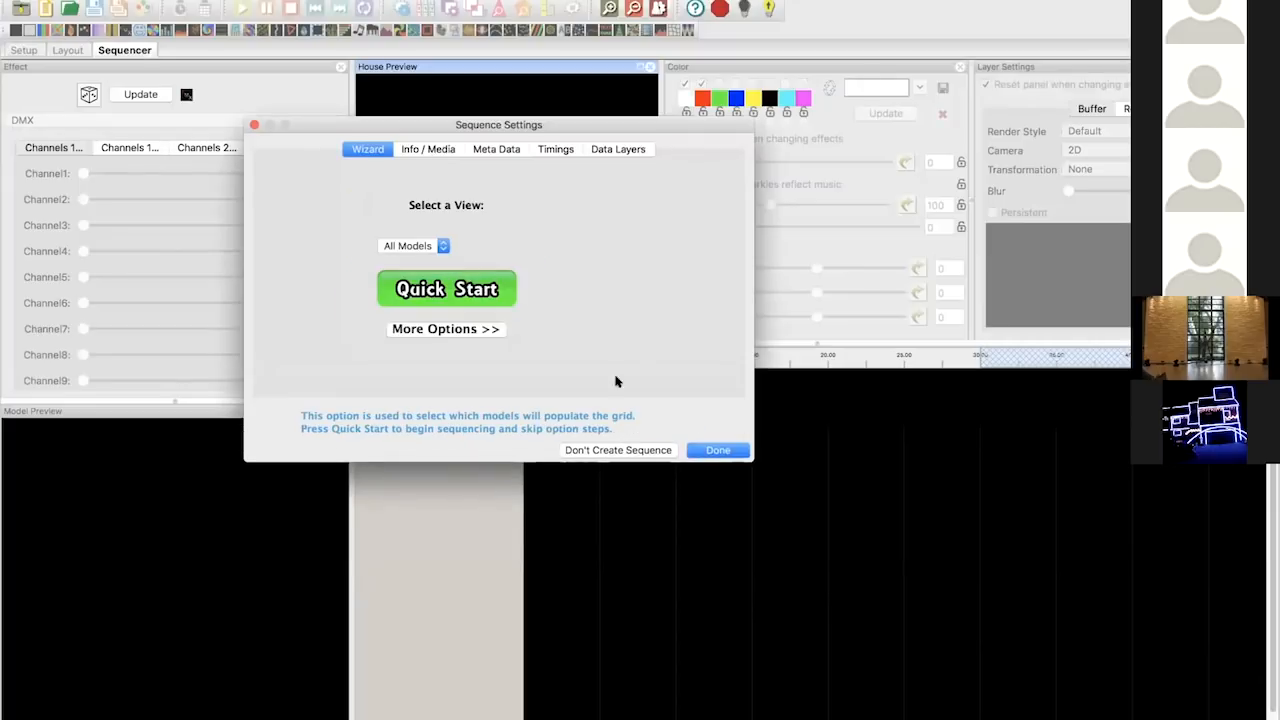
pyautogui.click(481, 308)
# - Add a DMX effect to Mover 1's row from about 1 to 13 seconds
pyautogui.click(574, 484)
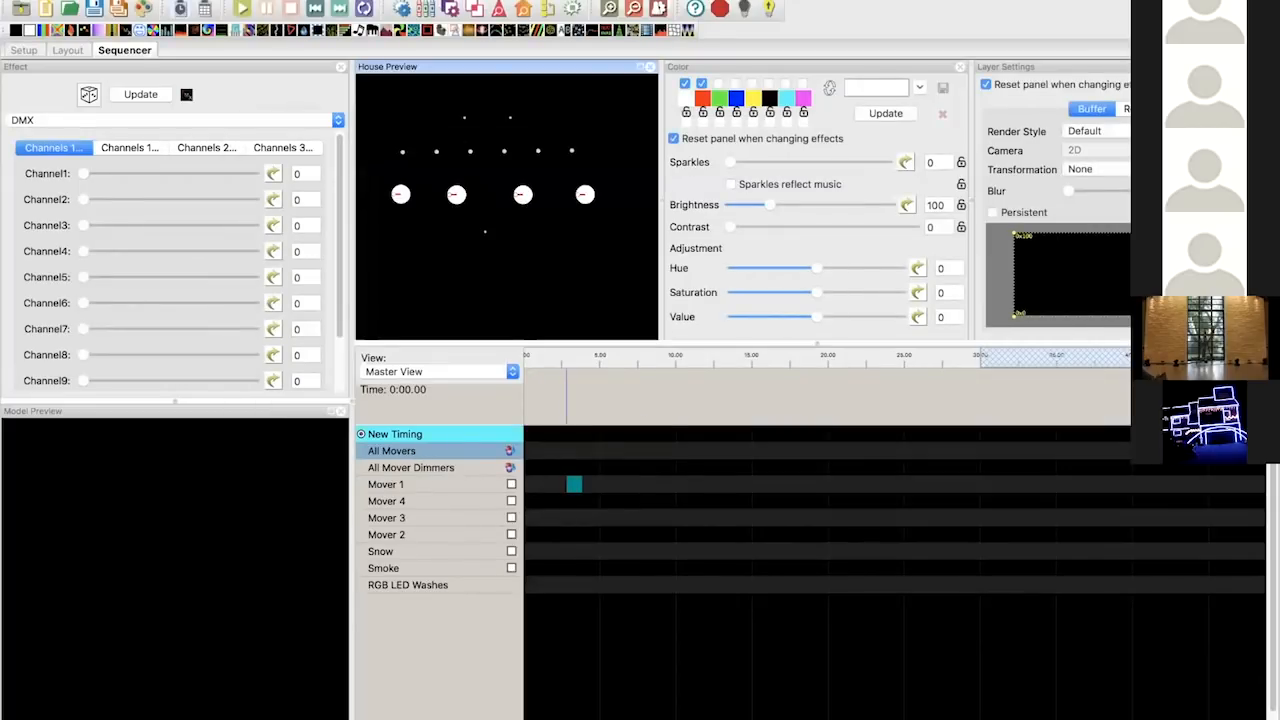
pyautogui.moveTo(574, 485); pyautogui.dragTo(722, 485)
pyautogui.click(635, 485)
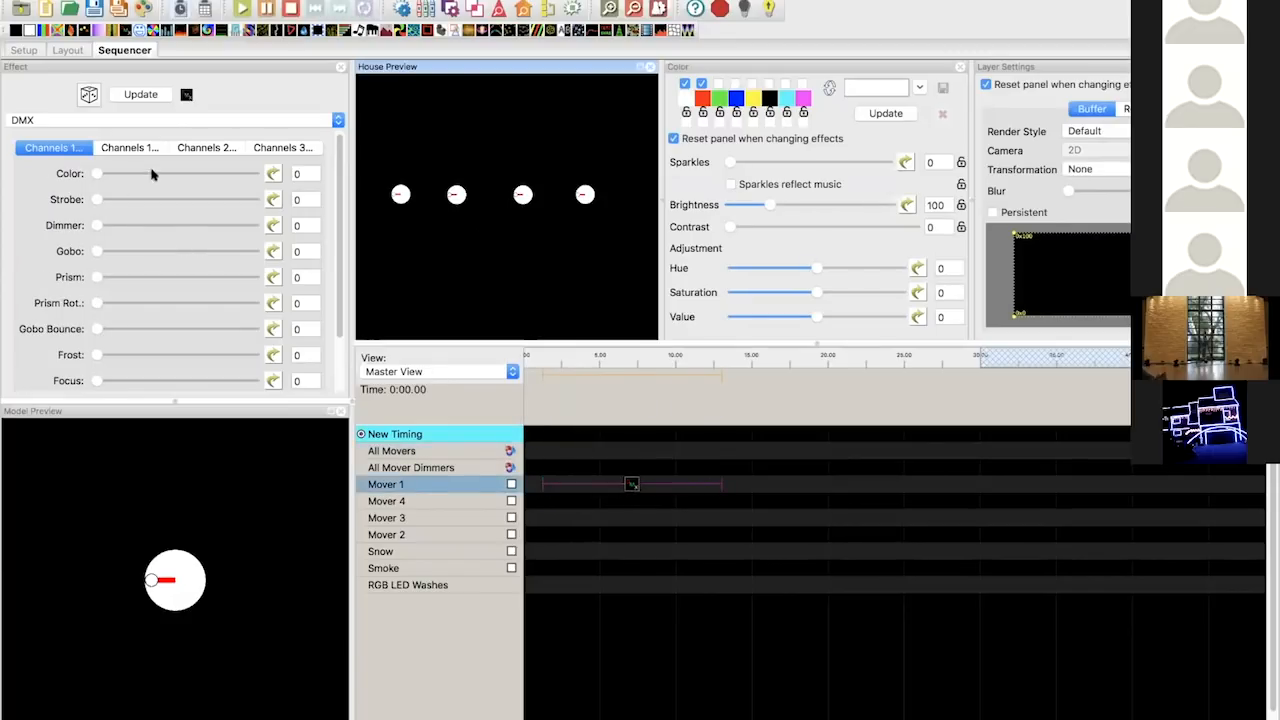
# - Set Mover 1's Strobe and Dimmer to 255 and its Pan to 26 in the DMX effect
pyautogui.moveTo(211, 197); pyautogui.dragTo(256, 226)
pyautogui.scroll(-1, 276, 286)
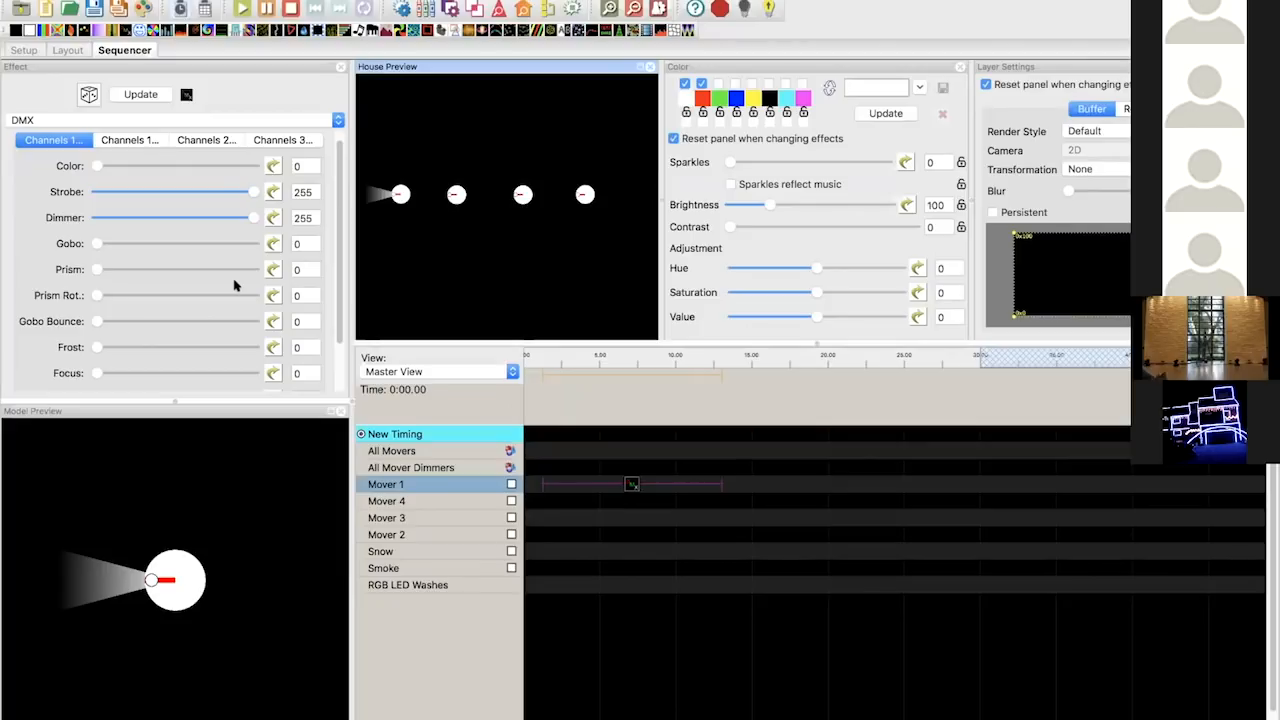
pyautogui.scroll(-2, 237, 287)
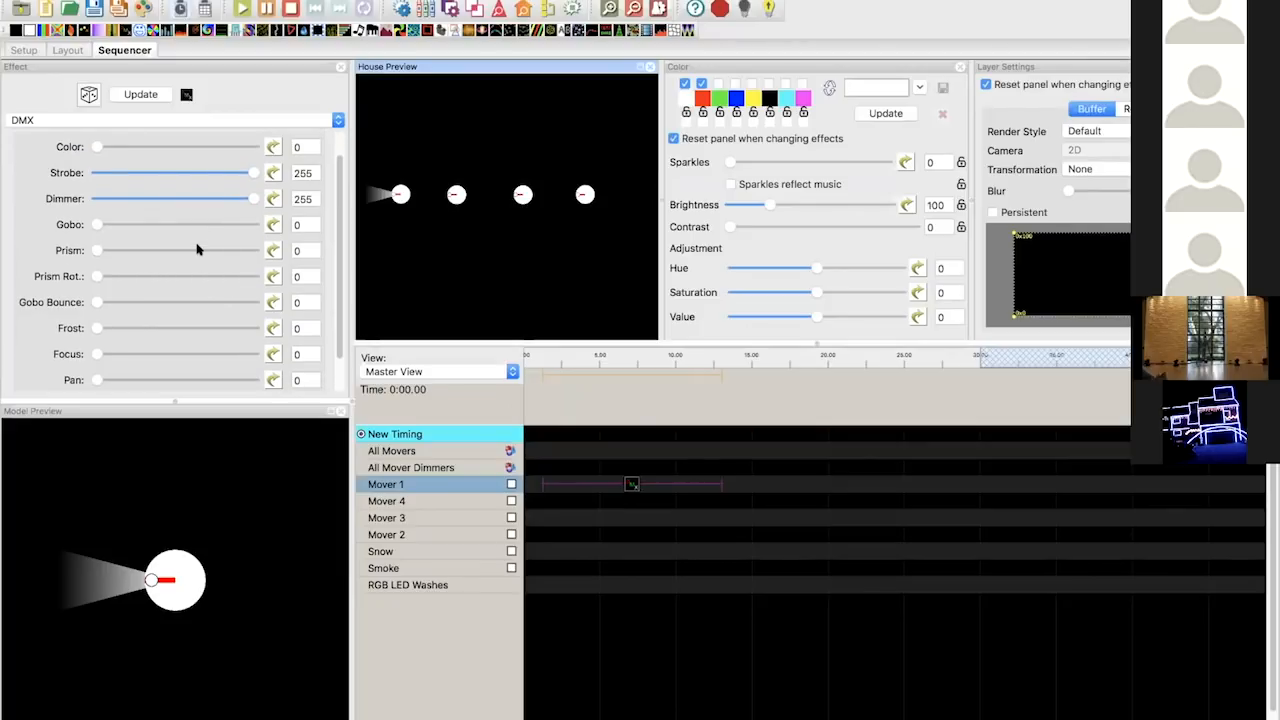
pyautogui.scroll(-3, 195, 248)
pyautogui.moveTo(97, 349)
pyautogui.mouseDown()
pyautogui.moveTo(130, 350)
pyautogui.moveTo(112, 350)
pyautogui.mouseUp()
# - Check the E1.31 network entry in the setup
pyautogui.click(62, 51)
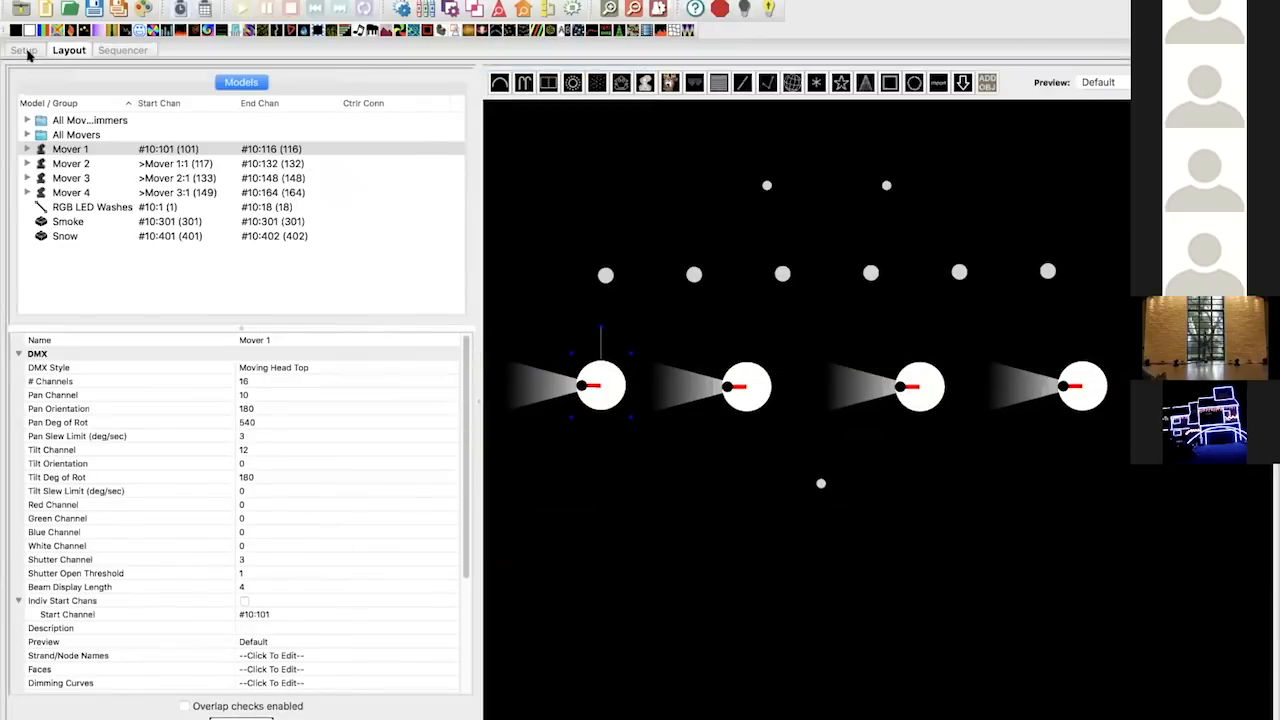
pyautogui.click(27, 52)
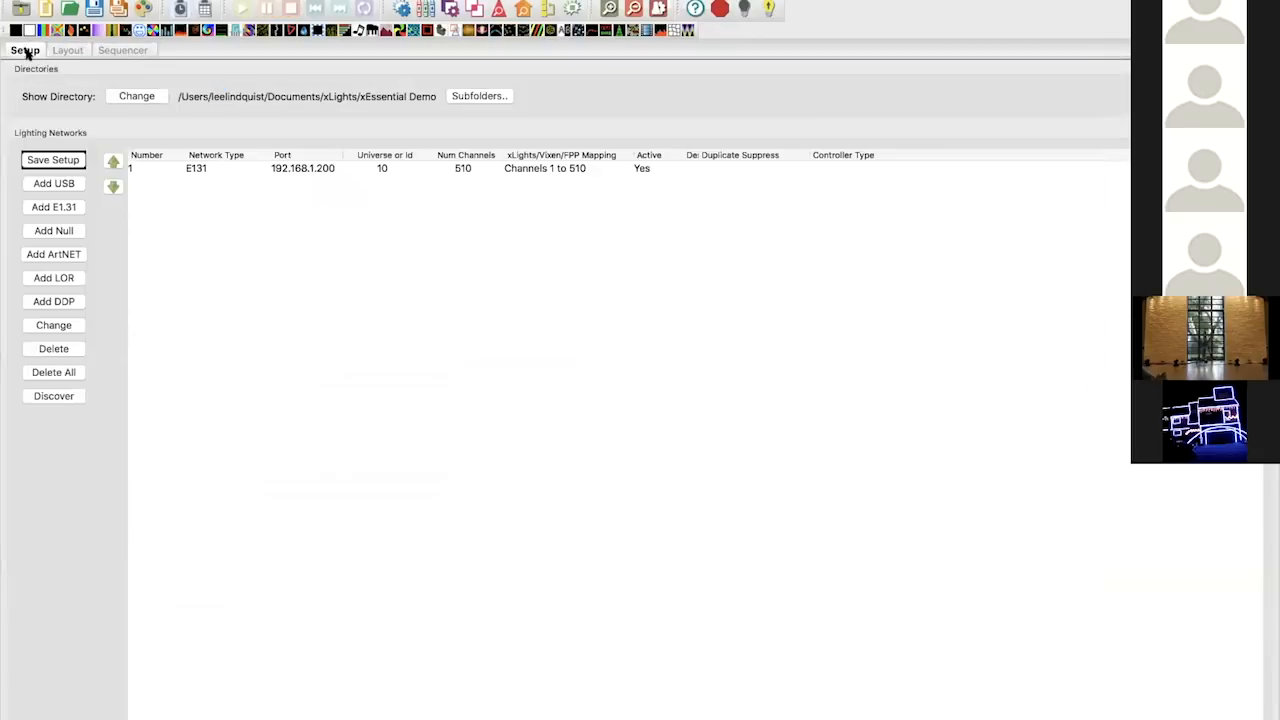
pyautogui.click(268, 170)
# - Return to the layout and inspect Mover 1's start channel
pyautogui.click(62, 50)
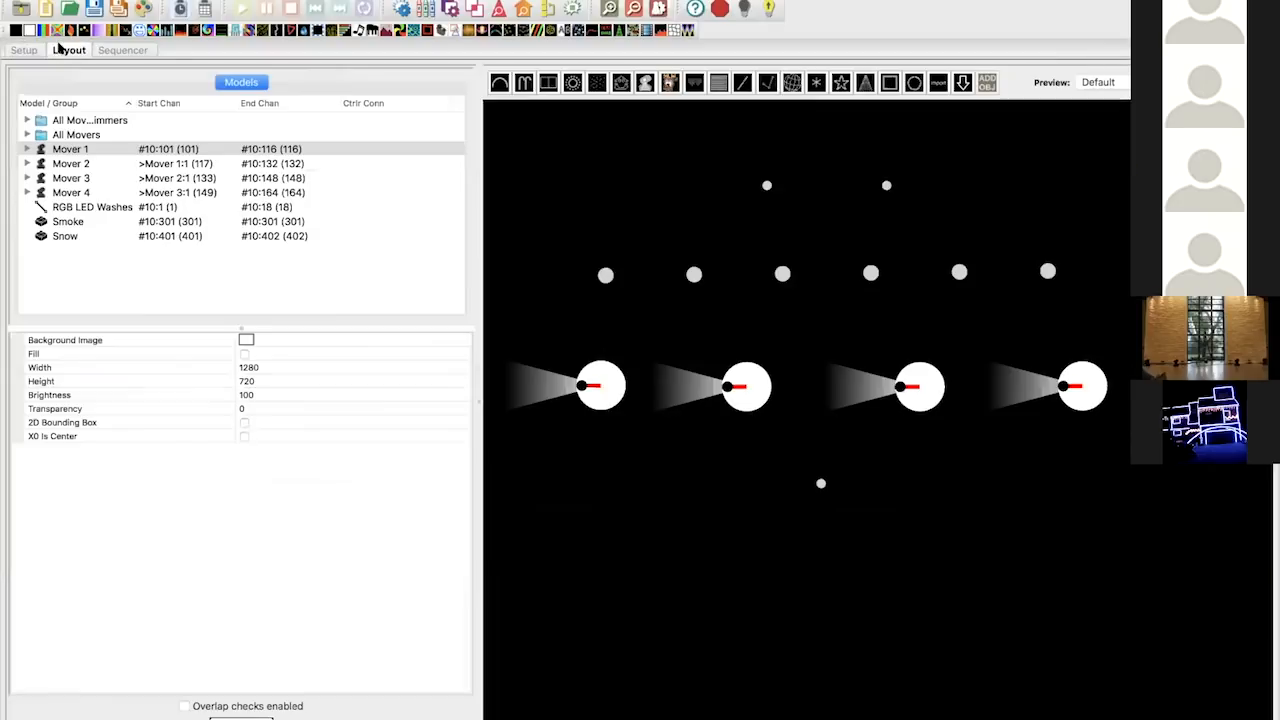
pyautogui.click(154, 149)
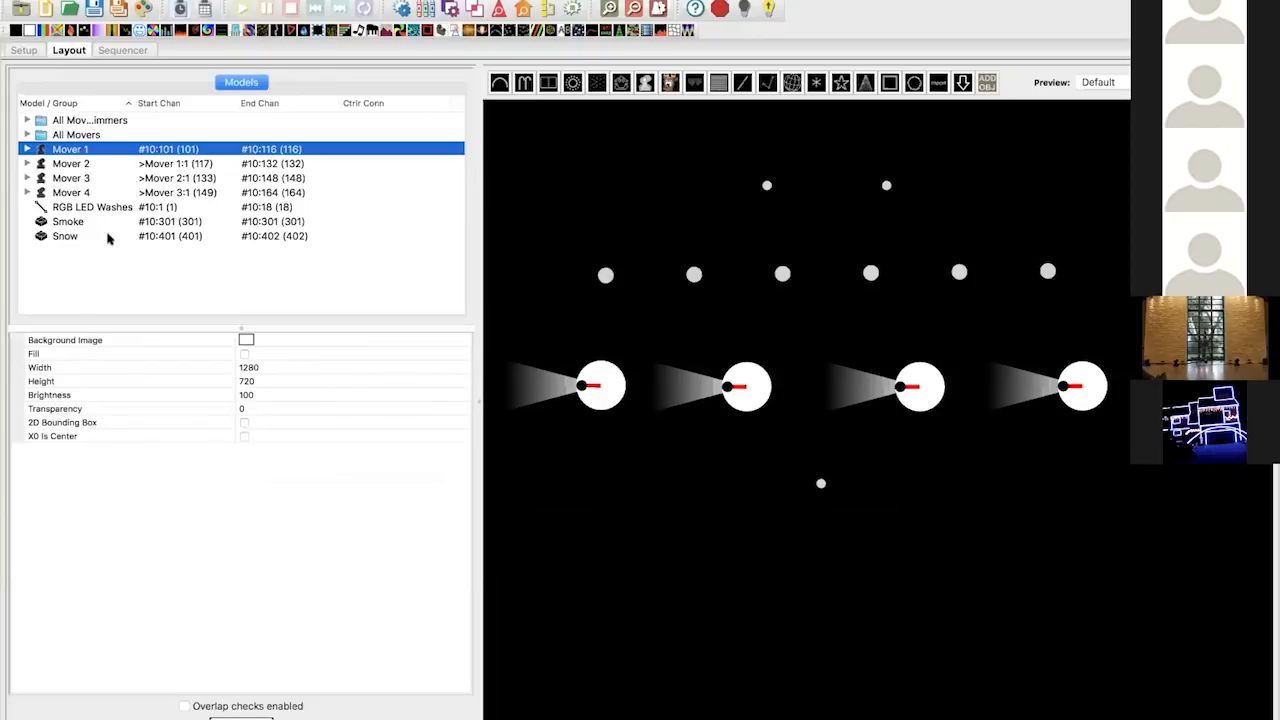
pyautogui.click(92, 150)
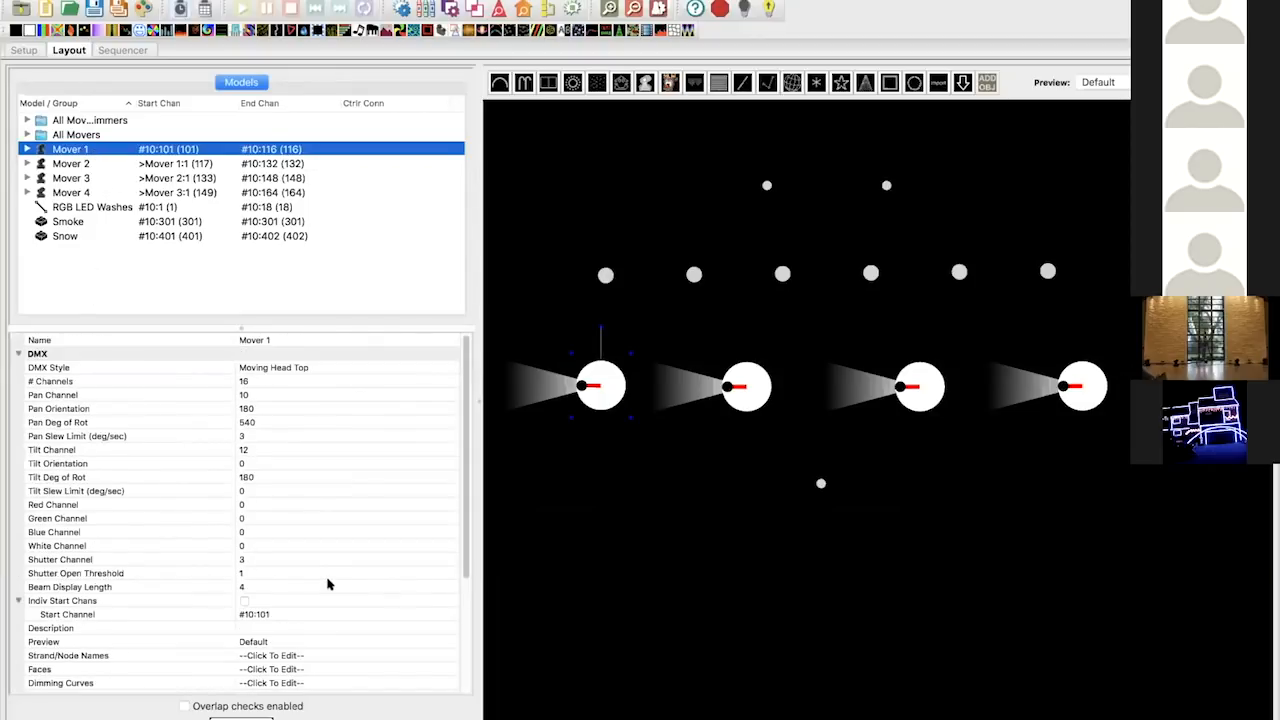
pyautogui.click(385, 610)
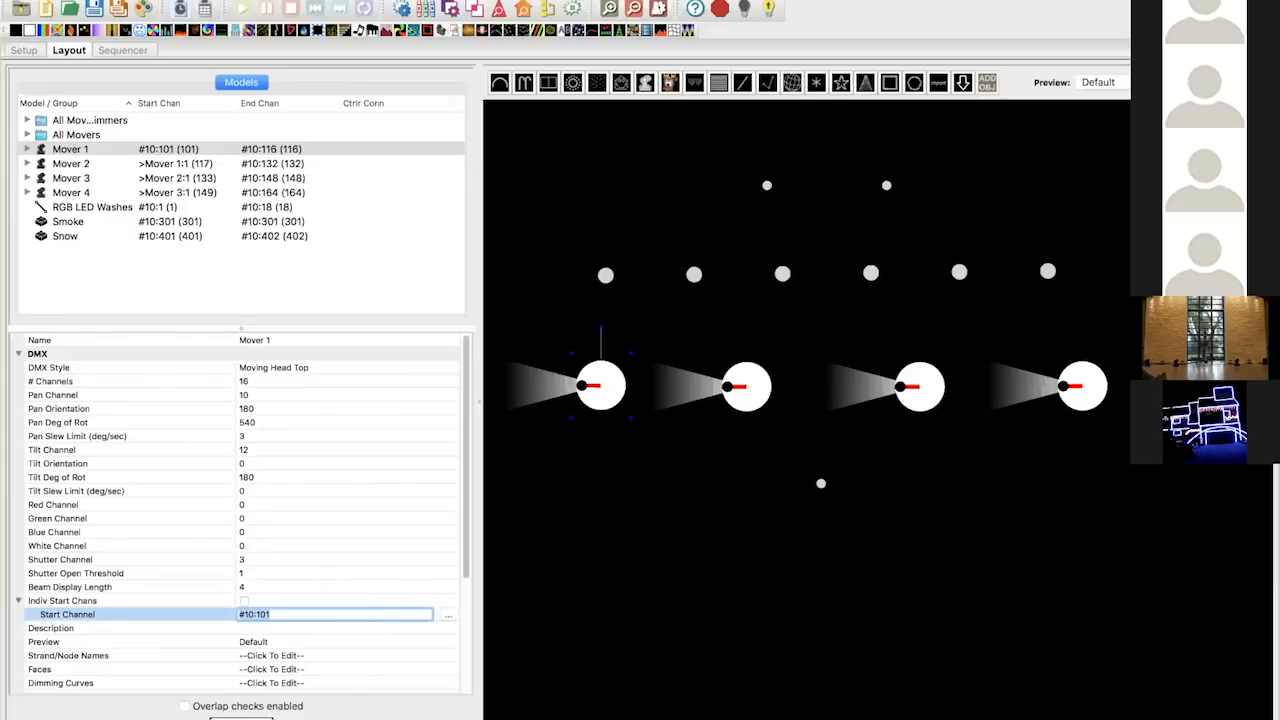
pyautogui.click(680, 560)
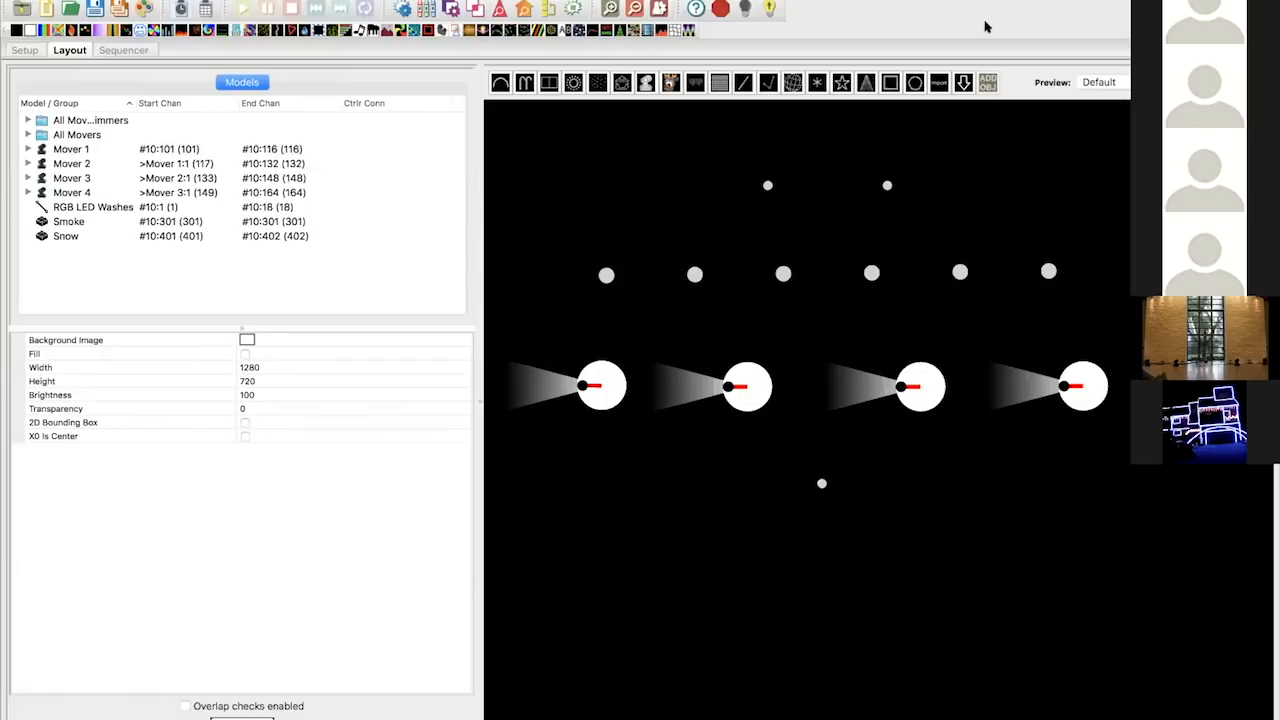
# - Move Mover 1's DMX effect to the start of the timeline in the sequencer and set its Pan to 0
pyautogui.click(134, 54)
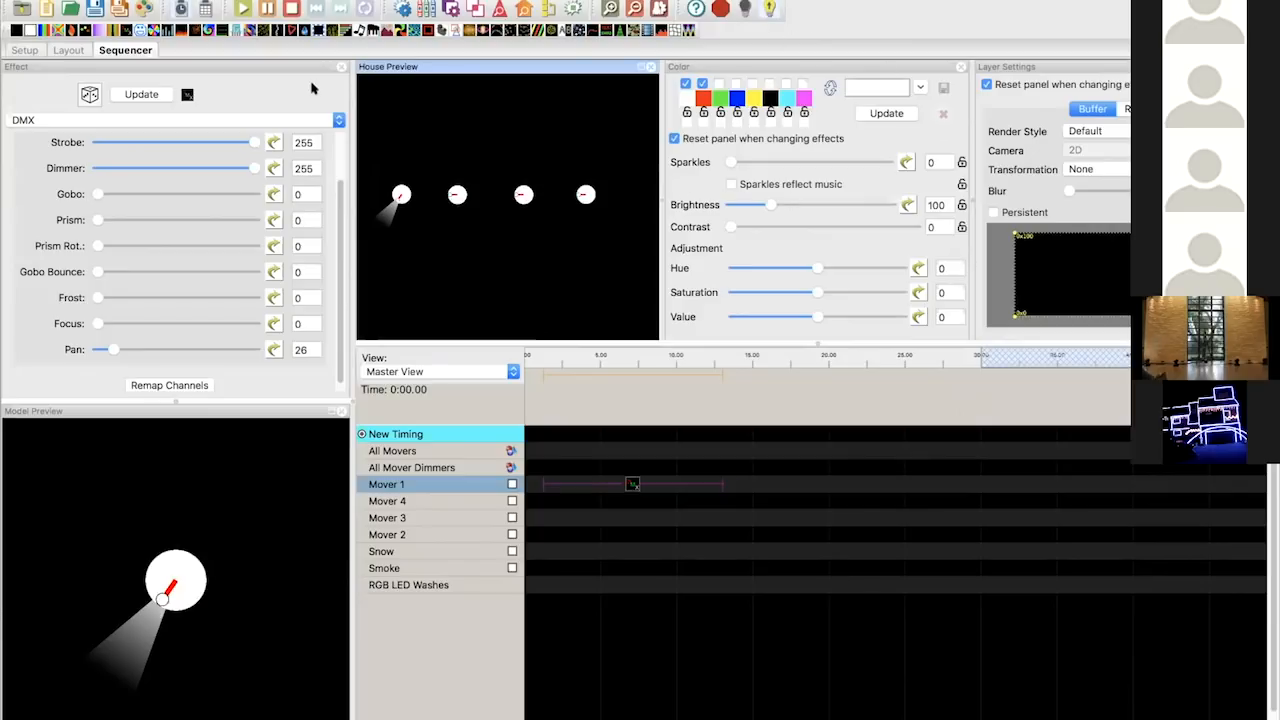
pyautogui.moveTo(628, 484); pyautogui.dragTo(610, 484)
pyautogui.moveTo(108, 349); pyautogui.dragTo(70, 354)
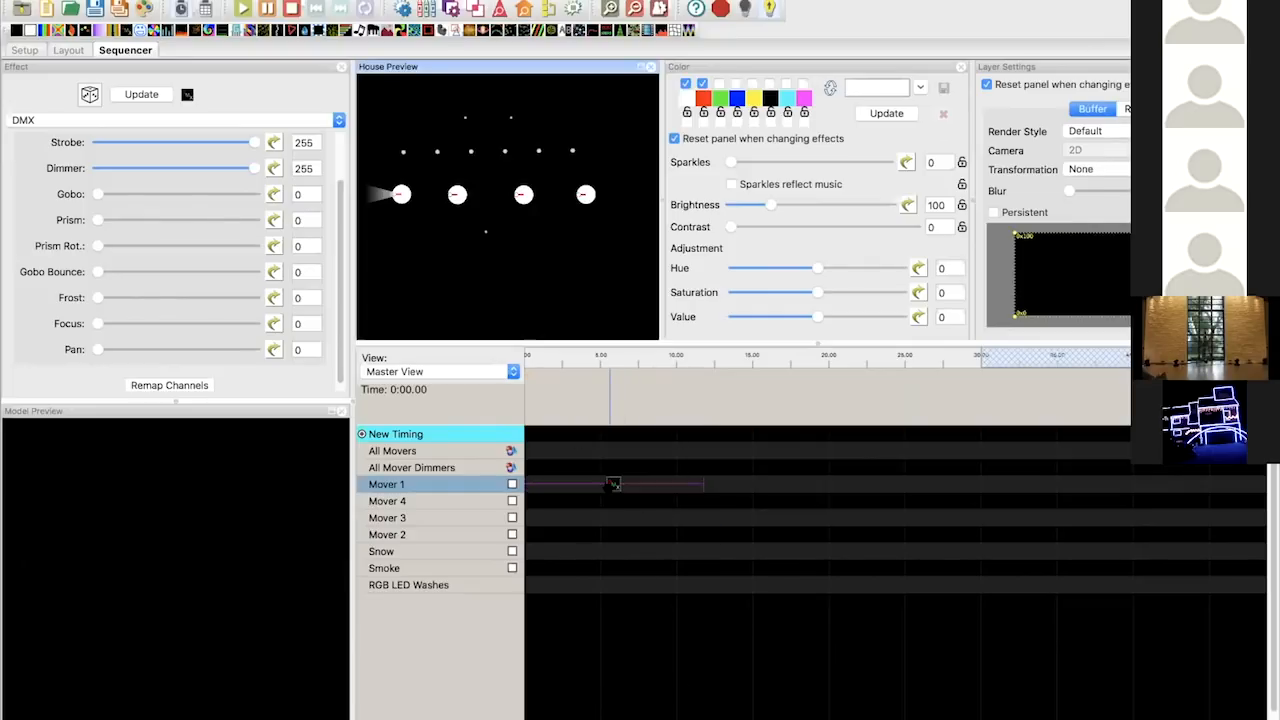
pyautogui.moveTo(98, 349)
pyautogui.mouseDown()
pyautogui.moveTo(147, 348)
pyautogui.moveTo(98, 349)
pyautogui.mouseUp()
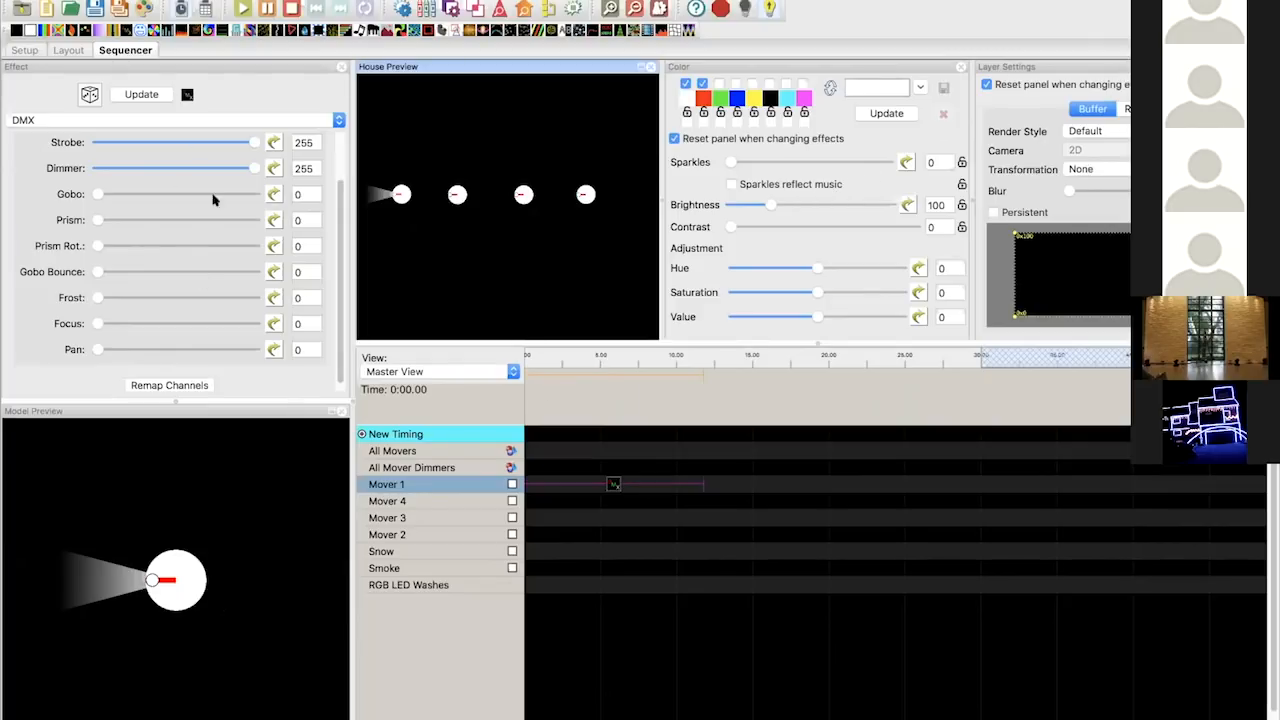
pyautogui.moveTo(97, 349); pyautogui.dragTo(71, 359)
pyautogui.moveTo(118, 359); pyautogui.dragTo(9, 354)
# - Set Mover 1's Pan Orientation to 0 in the layout
pyautogui.click(72, 54)
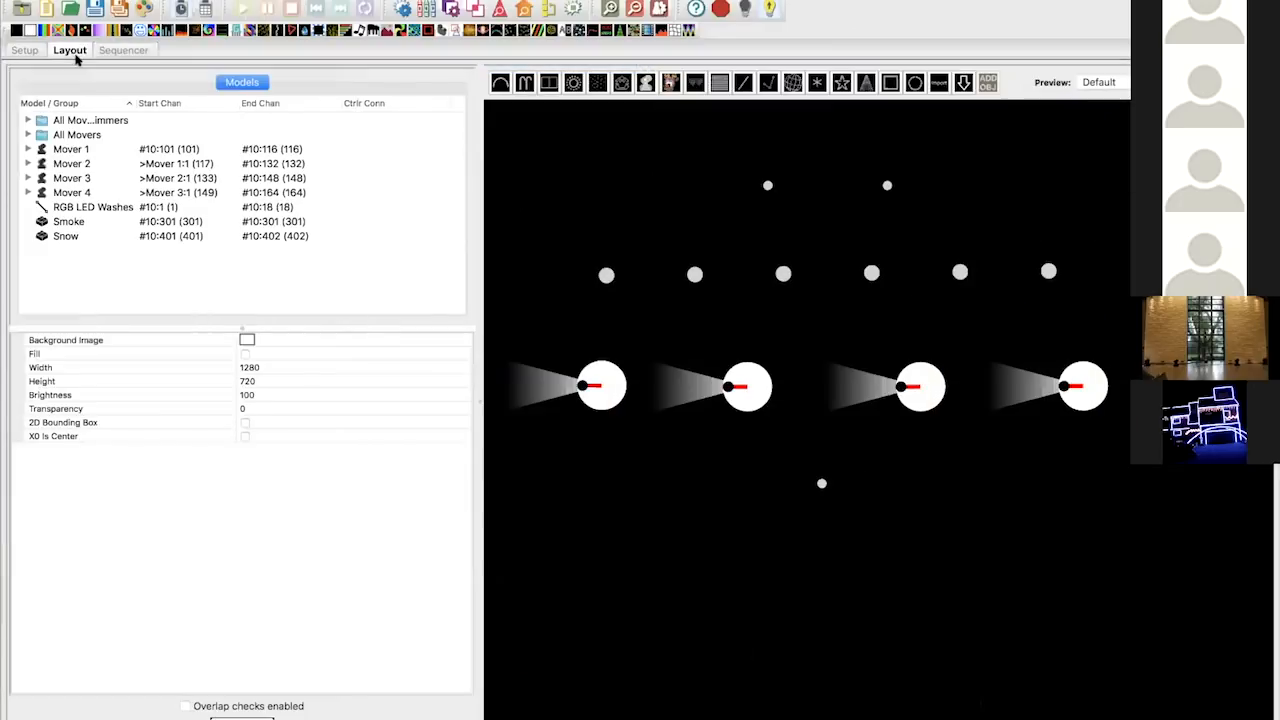
pyautogui.click(612, 390)
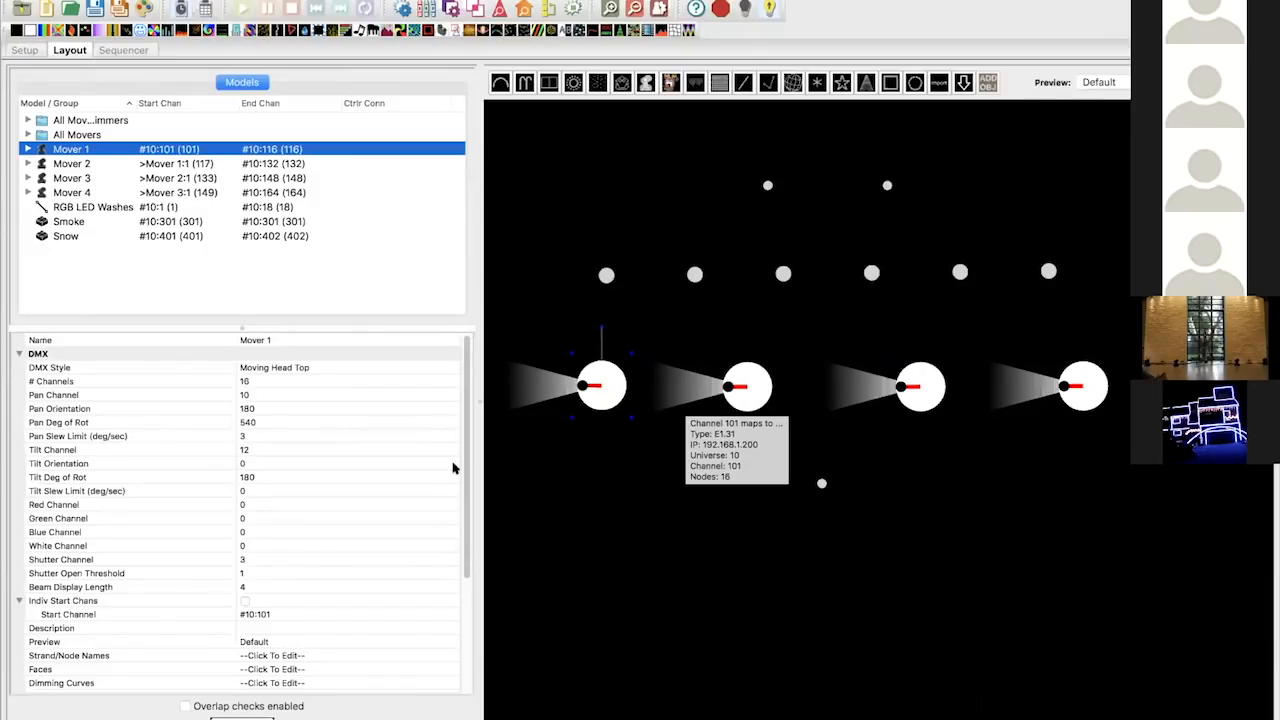
pyautogui.click(256, 409)
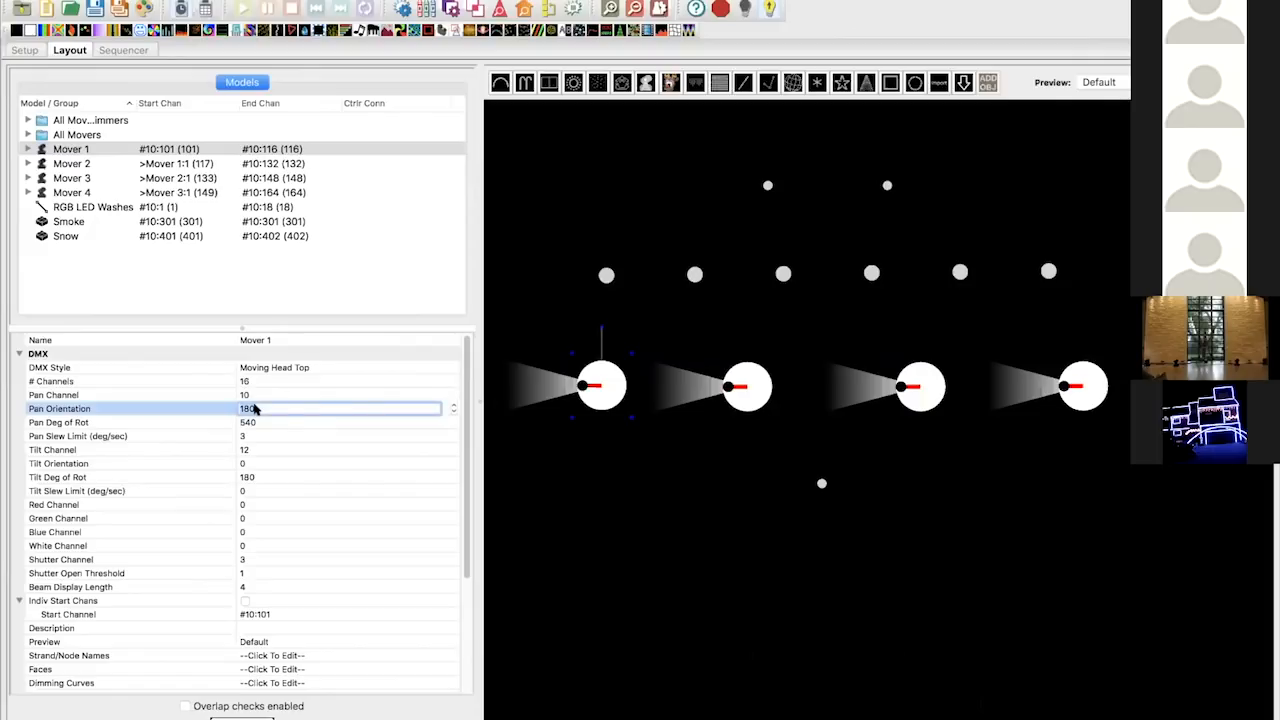
pyautogui.write('0')
pyautogui.press('Return')
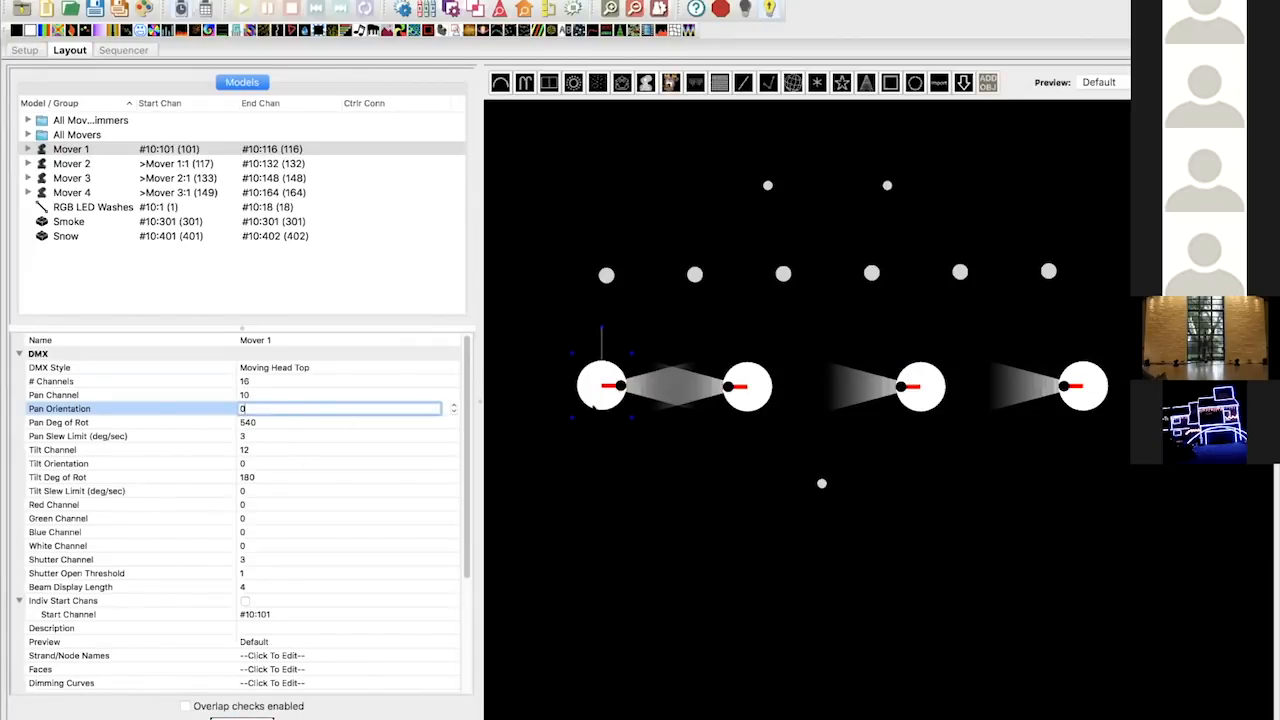
# - Check Mover 1's beam direction in the sequencer with its DMX effect's Pan kept at 0
pyautogui.click(124, 50)
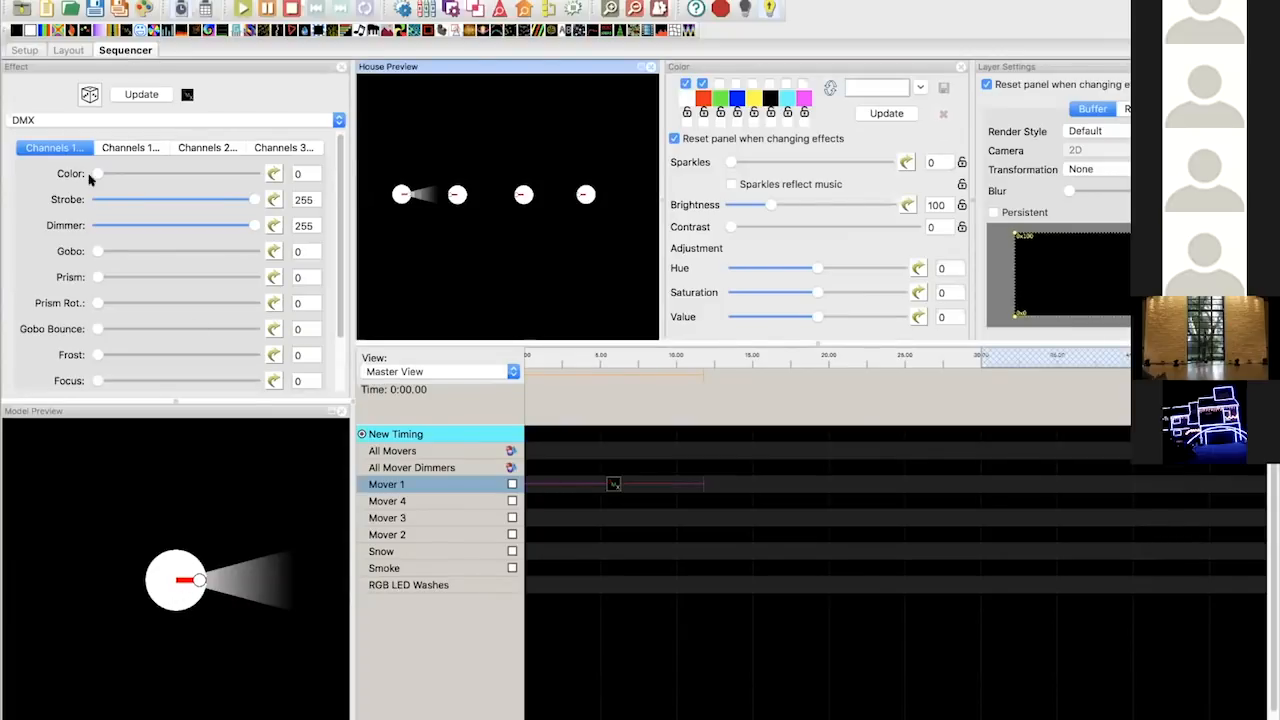
pyautogui.click(113, 146)
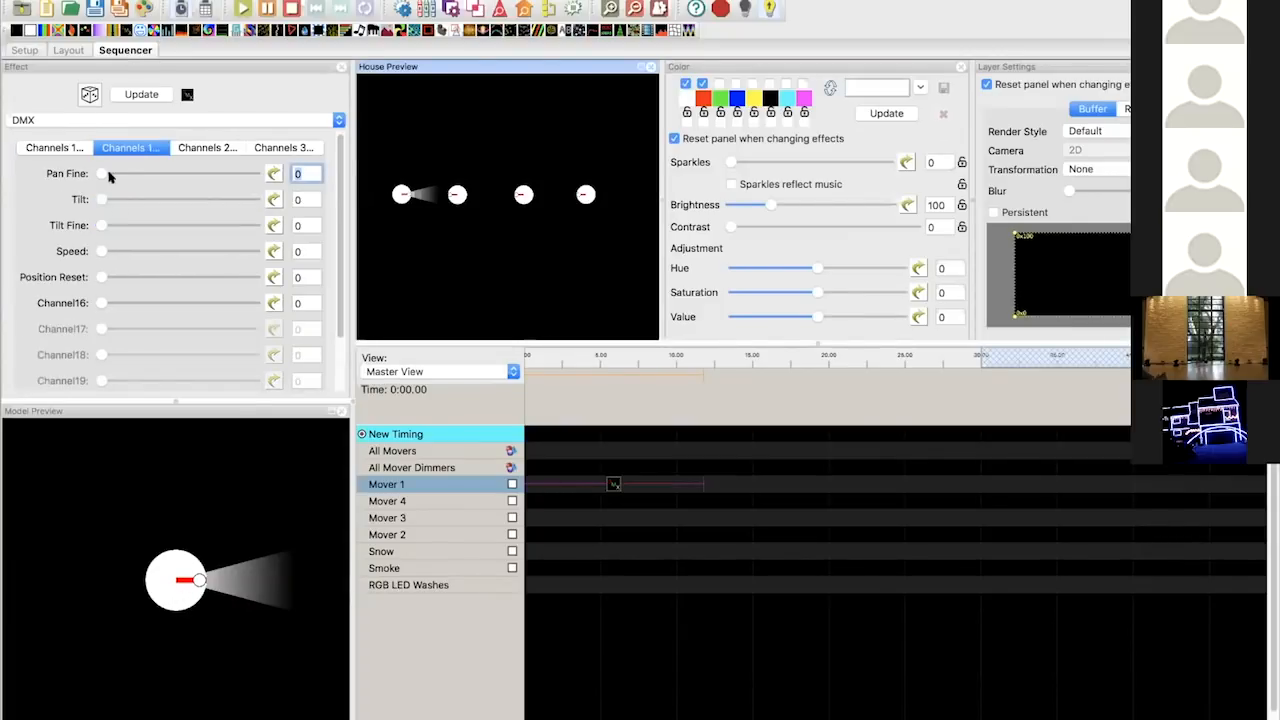
pyautogui.click(82, 150)
pyautogui.scroll(-5, 110, 300)
pyautogui.moveTo(98, 342)
pyautogui.mouseDown()
pyautogui.moveTo(118, 345)
pyautogui.moveTo(80, 347)
pyautogui.moveTo(137, 345)
pyautogui.moveTo(80, 344)
pyautogui.mouseUp()
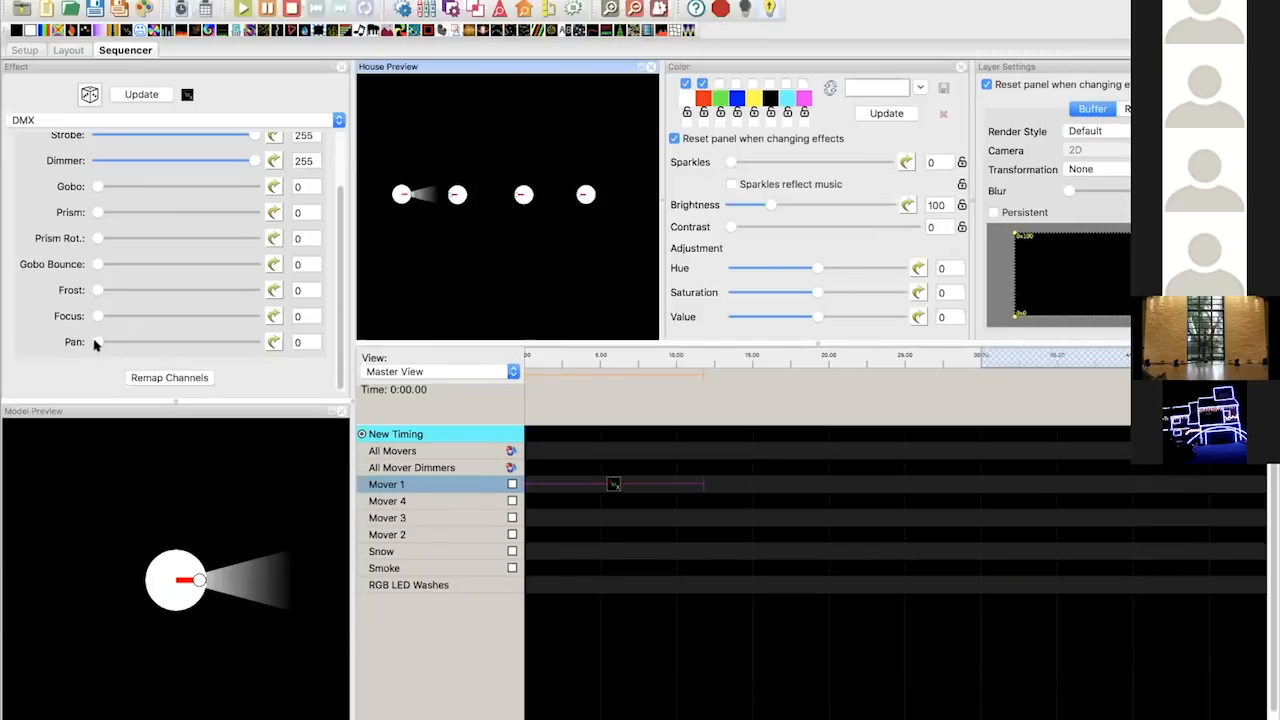
pyautogui.moveTo(100, 345)
pyautogui.mouseDown()
pyautogui.moveTo(123, 346)
pyautogui.moveTo(98, 345)
pyautogui.mouseUp()
# - Return to the layout and set Mover 1's Pan Orientation to 180
pyautogui.click(60, 51)
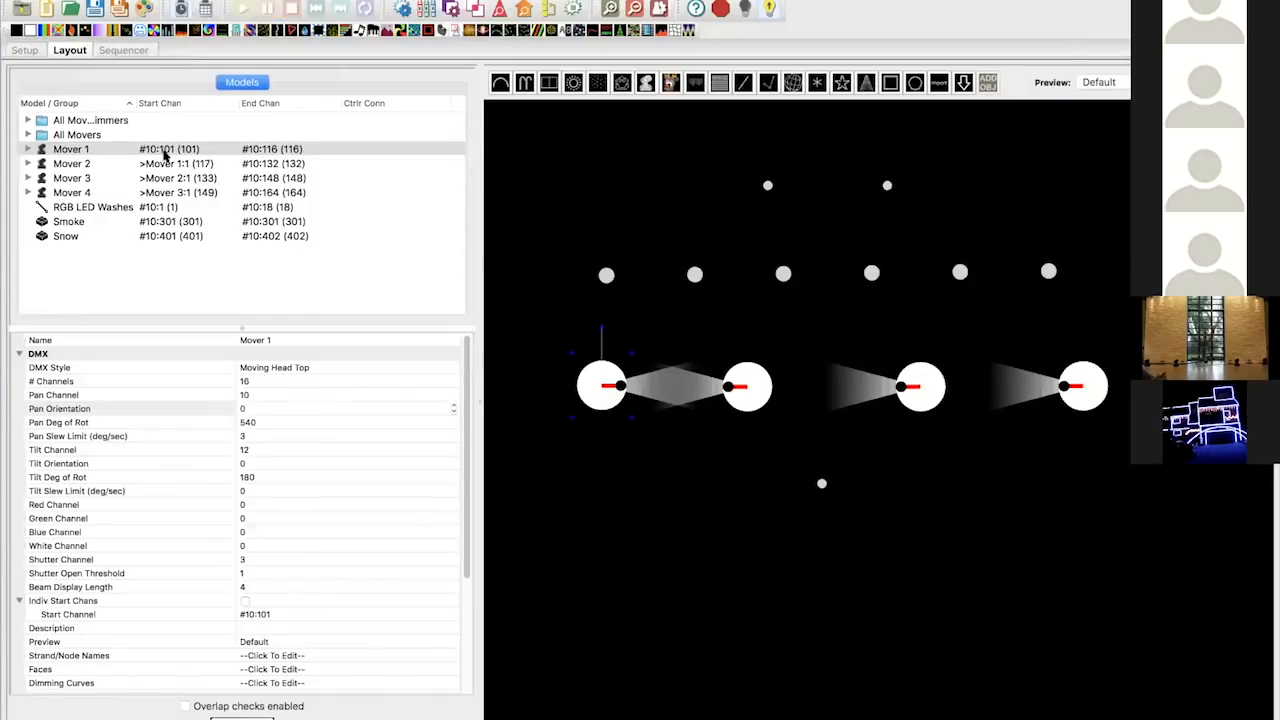
pyautogui.click(175, 150)
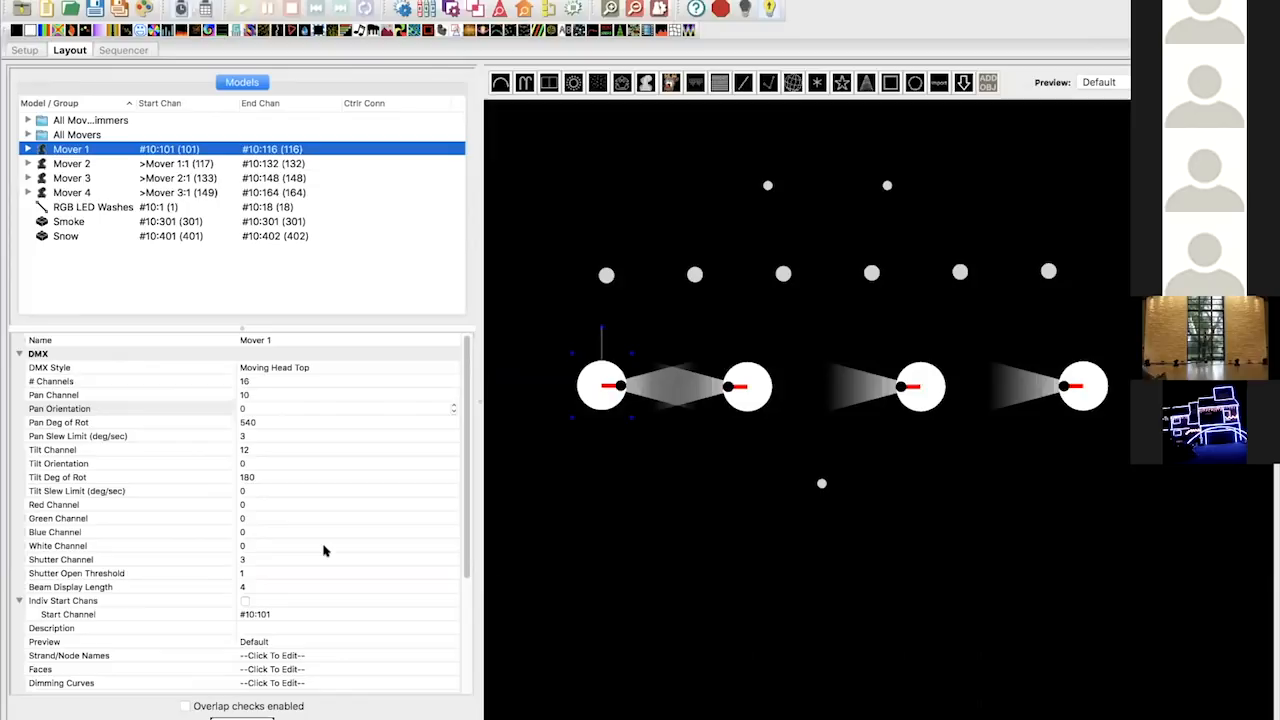
pyautogui.click(250, 404)
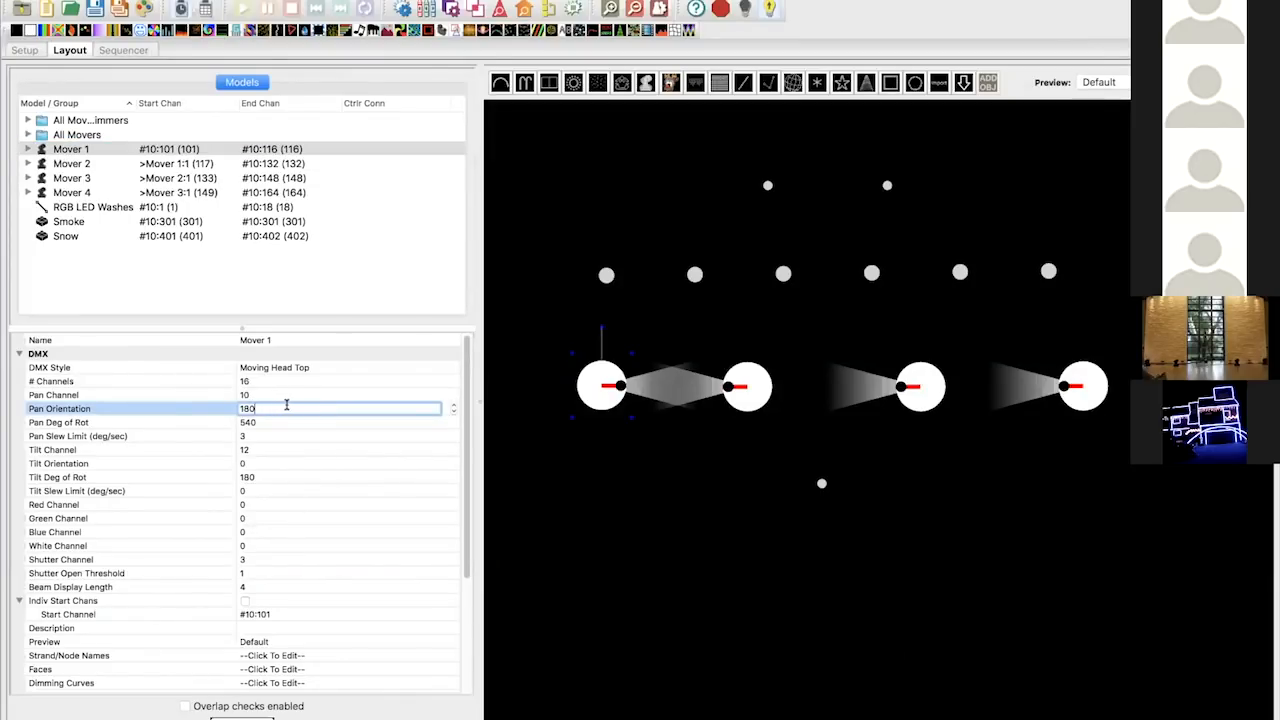
pyautogui.press('Return')
# - Inspect Mover 1's Pan Channel property and clear the model selection
pyautogui.click(274, 396)
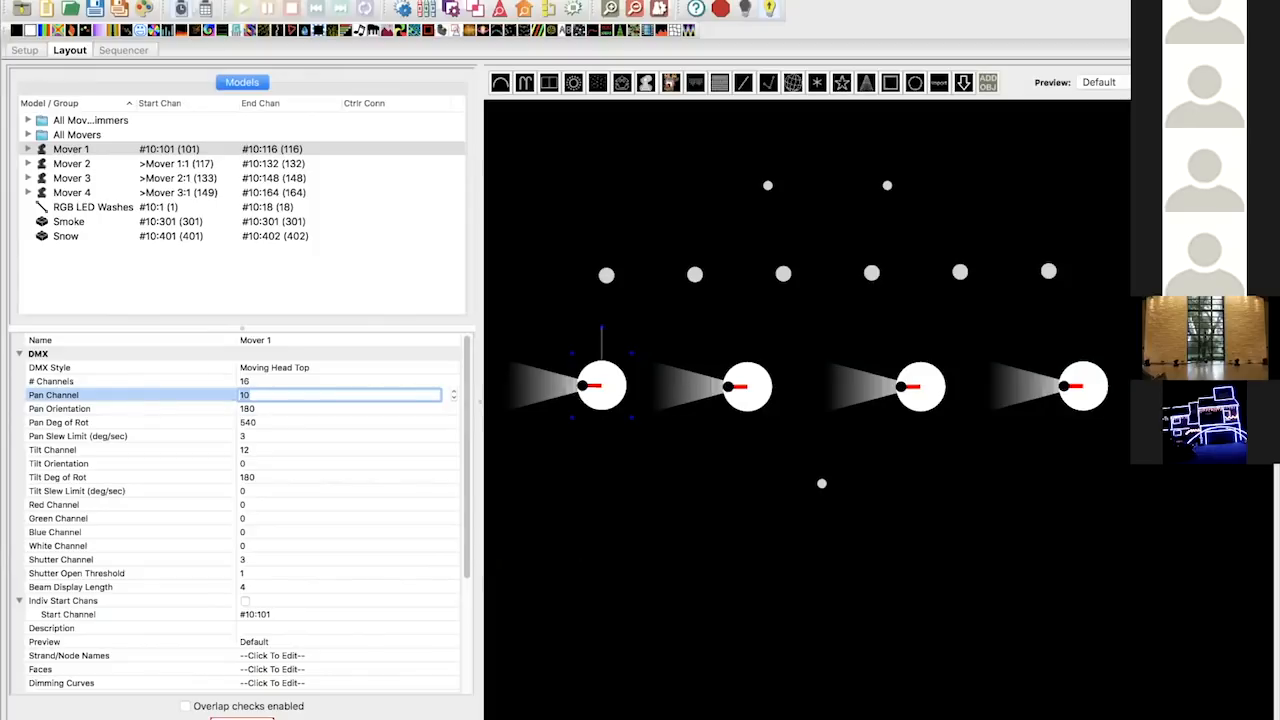
pyautogui.click(622, 446)
pyautogui.click(602, 392)
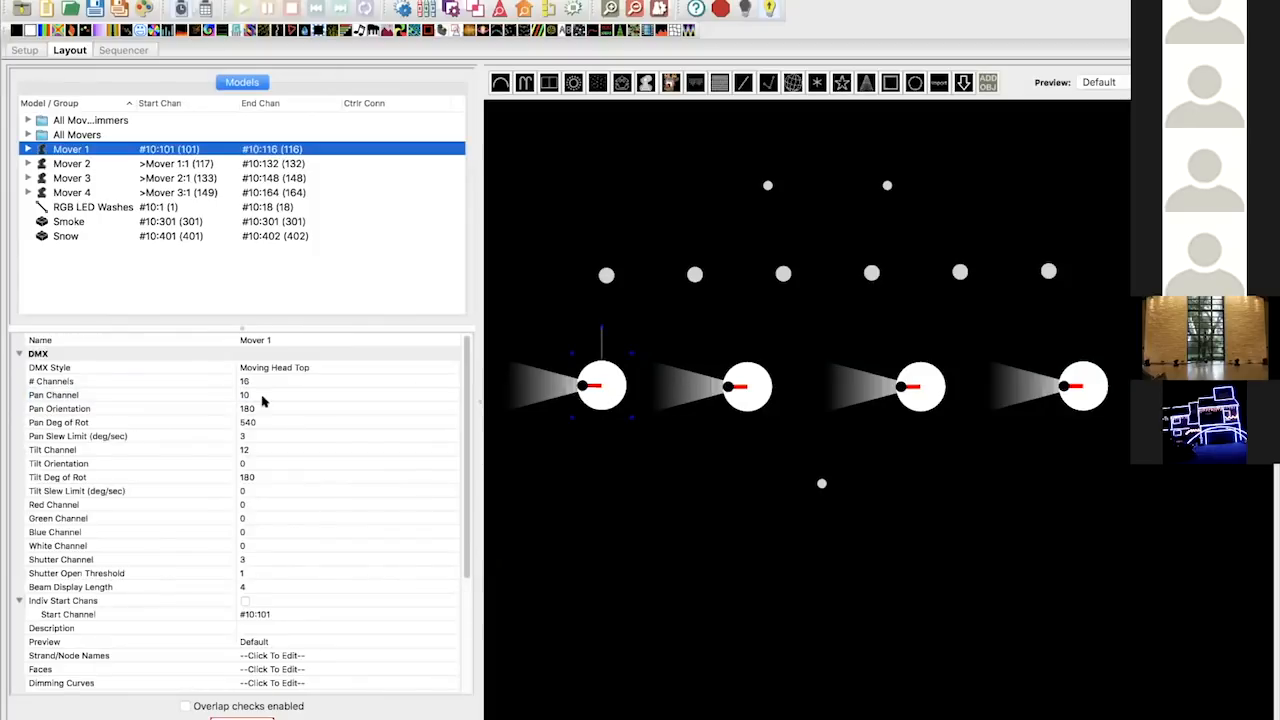
pyautogui.click(264, 395)
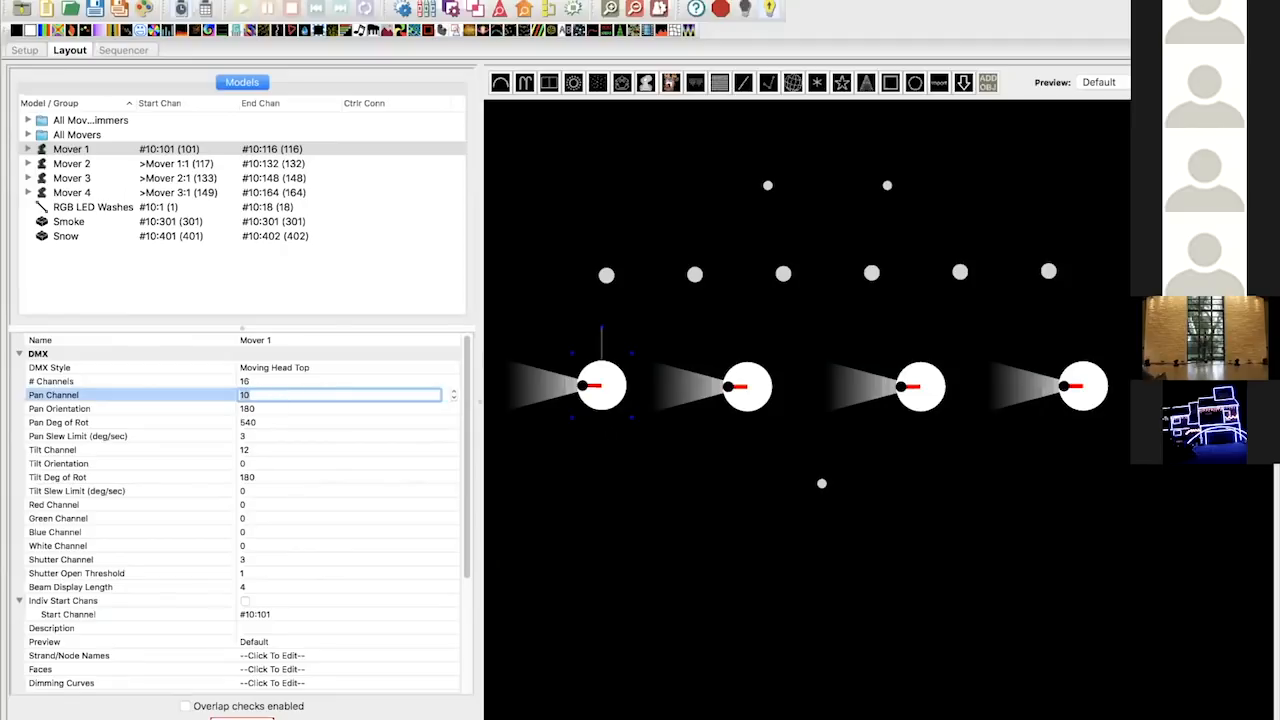
pyautogui.click(251, 155)
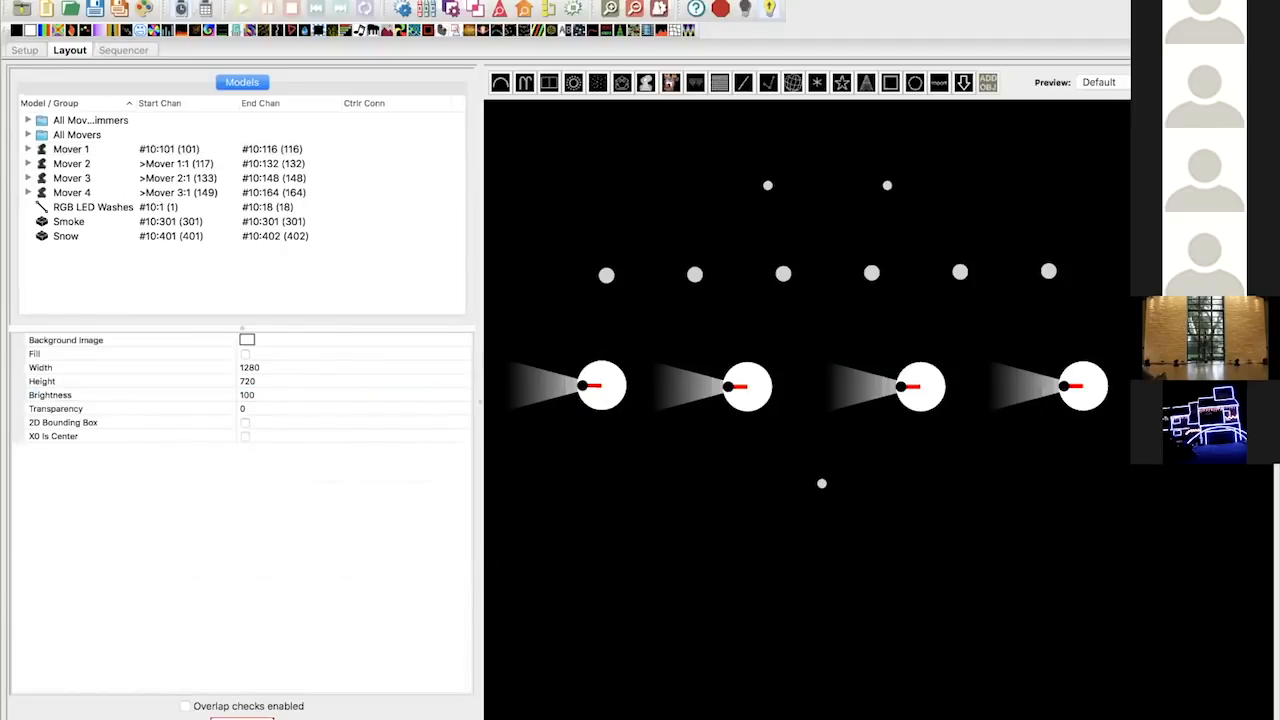
# - Switch to Preview and view the snow machine manual's DMX Channel Function table
pyautogui.press('super+Tab')
pyautogui.press('super+Tab')
pyautogui.press('super+Tab')
pyautogui.press('super+Tab')
pyautogui.press('super+Tab')
pyautogui.press('super+Tab')
pyautogui.press('super+Tab')
pyautogui.press('super+Tab')
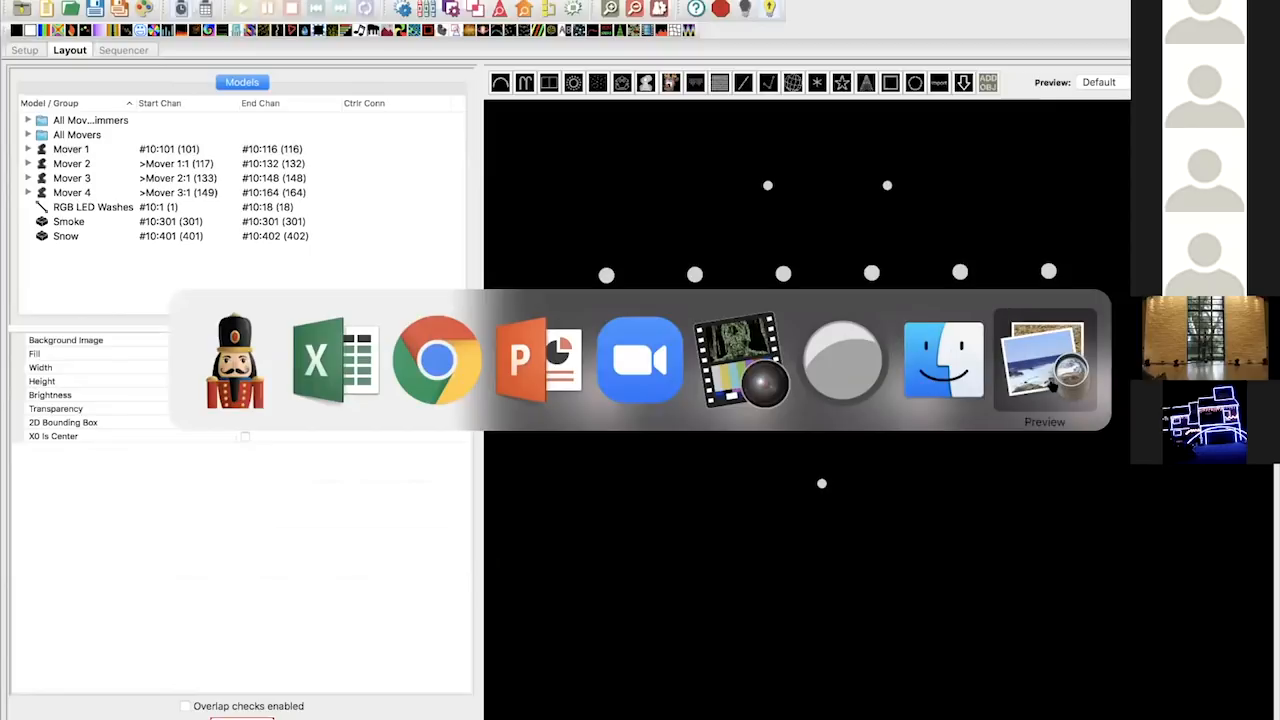
pyautogui.click(1050, 385)
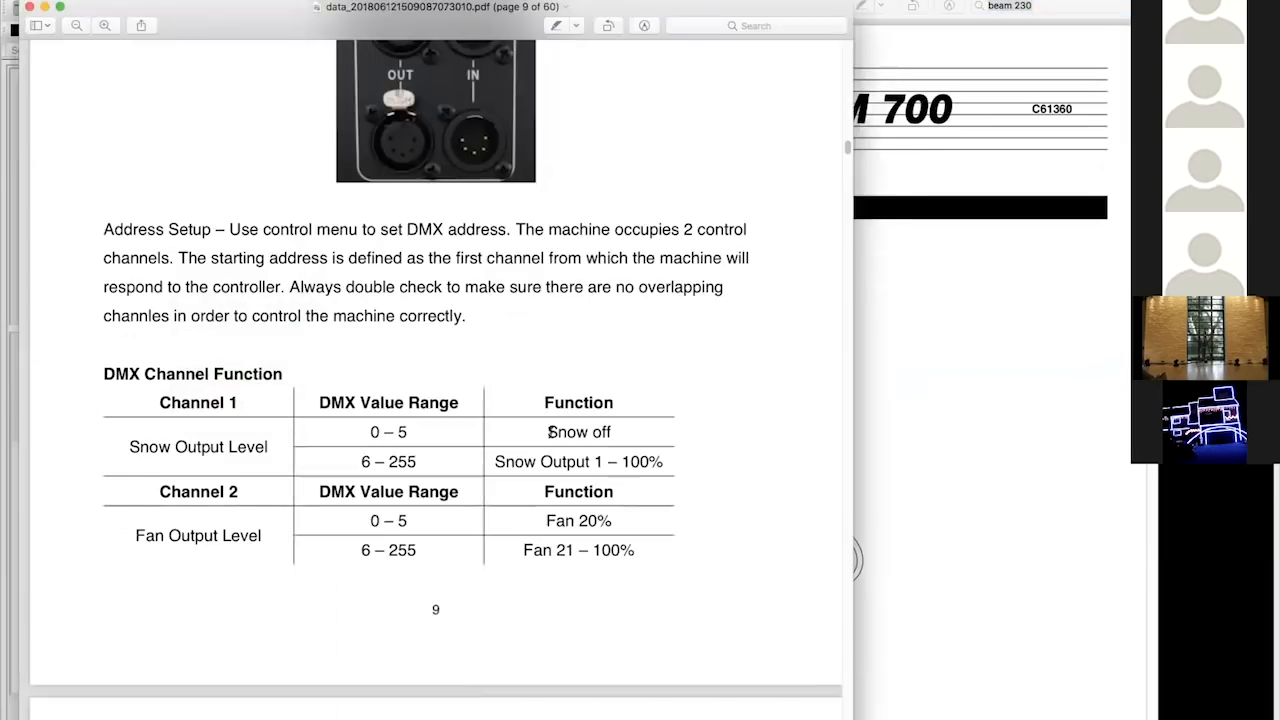
# - Switch to Excel and review the moving head's channel, feature and value-range list from its first row
pyautogui.press('super+Tab')
pyautogui.press('super+Tab')
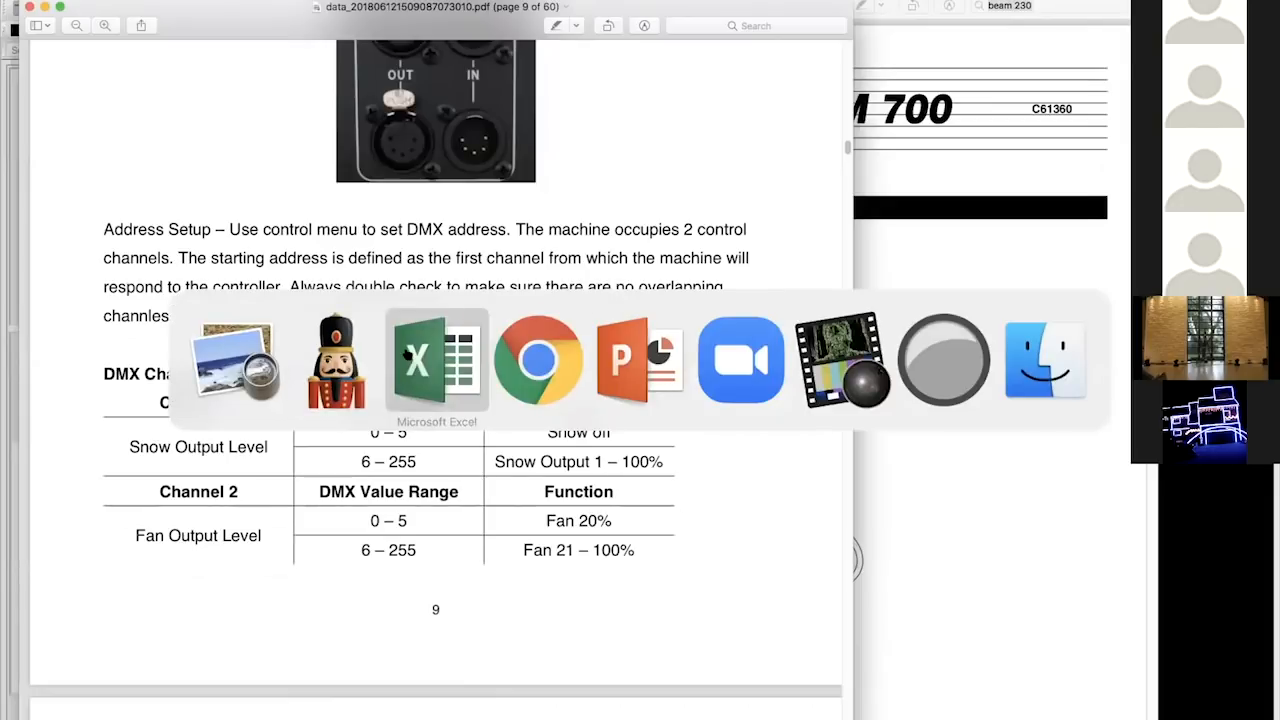
pyautogui.click(46, 320)
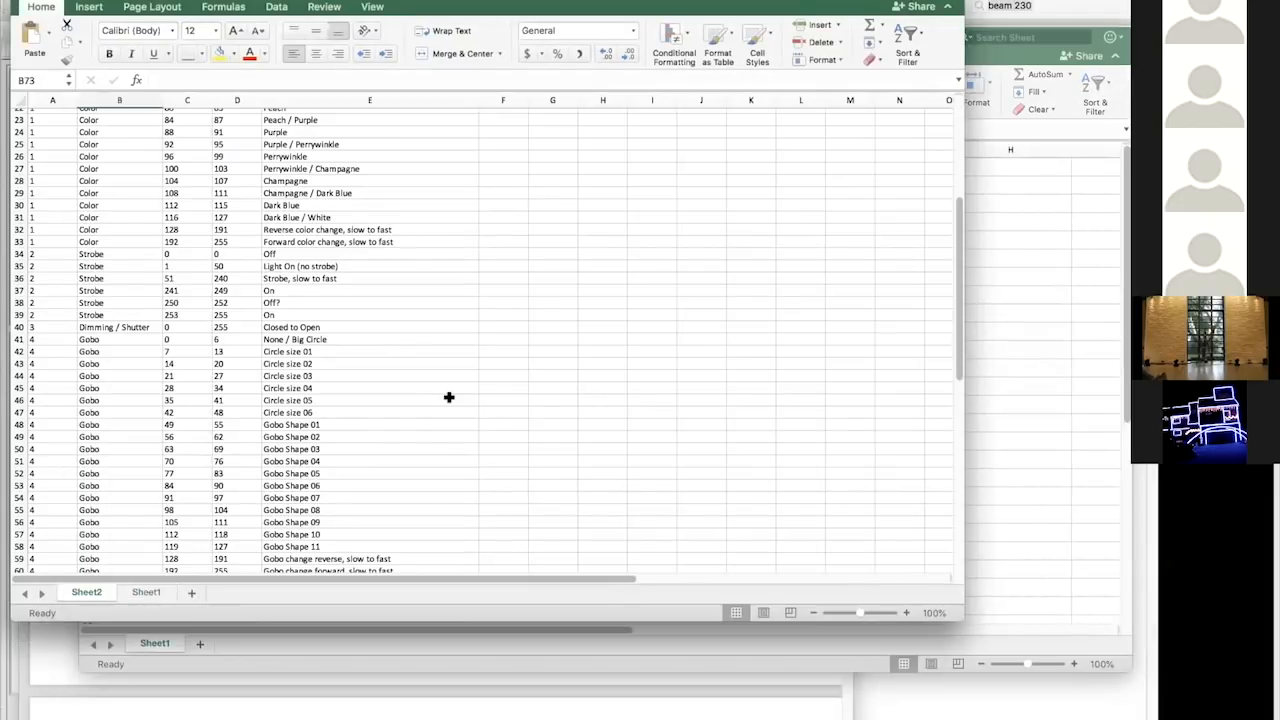
pyautogui.scroll(5, 449, 397)
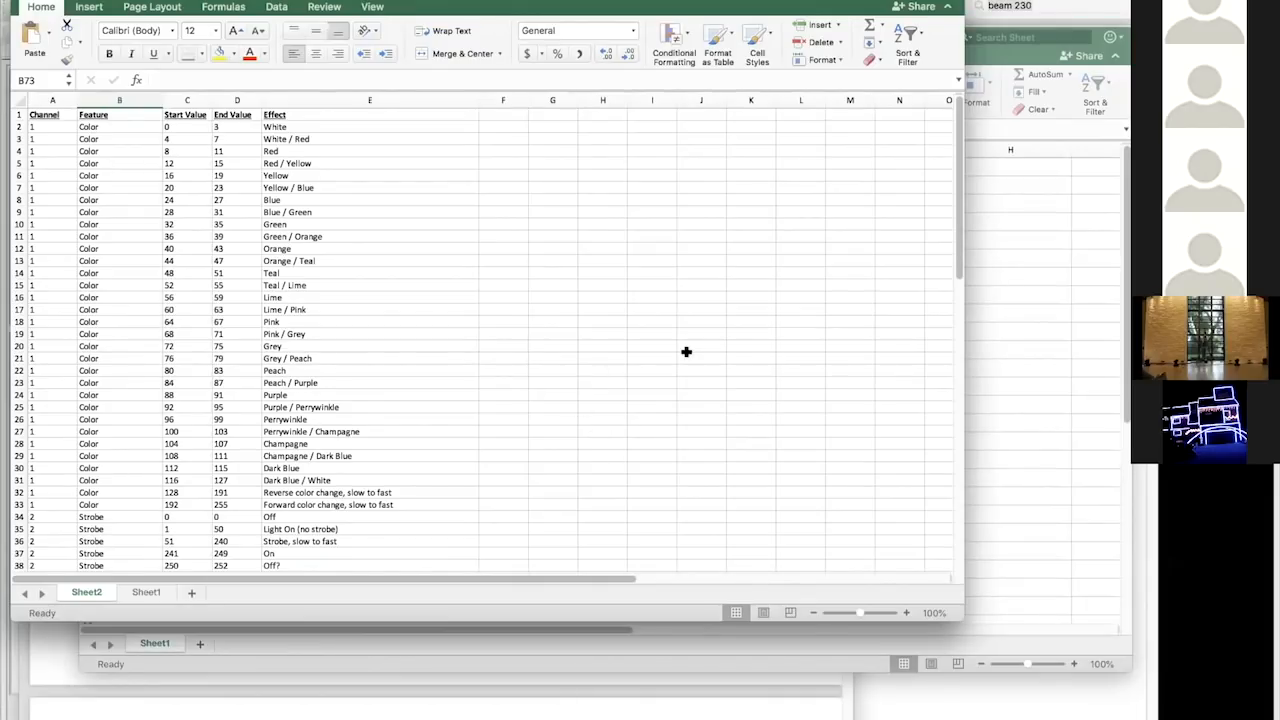
# - Switch back to Preview, bring the Alpha Beam 700 instruction manual forward and find its channel functions section
pyautogui.press('super+Tab')
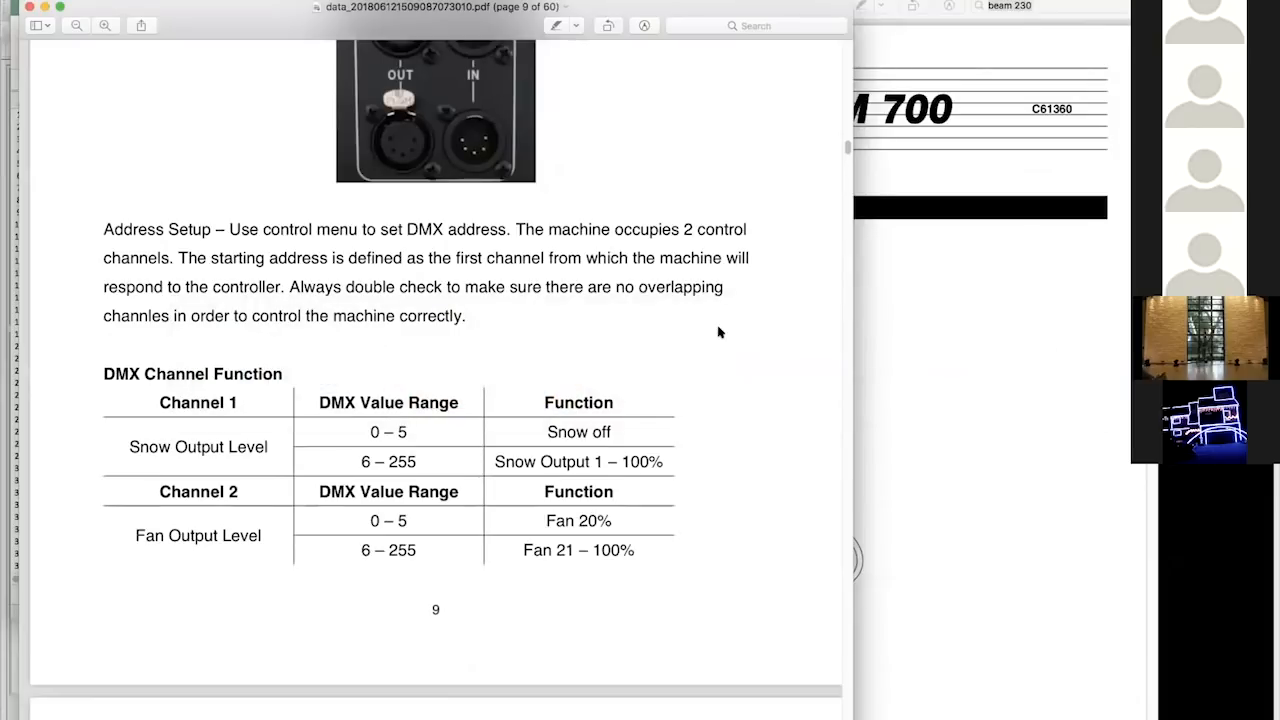
pyautogui.press('super+grave')
pyautogui.scroll(-3, 802, 349)
pyautogui.moveTo(600, 6); pyautogui.dragTo(436, 6)
pyautogui.scroll(-15, 729, 171)
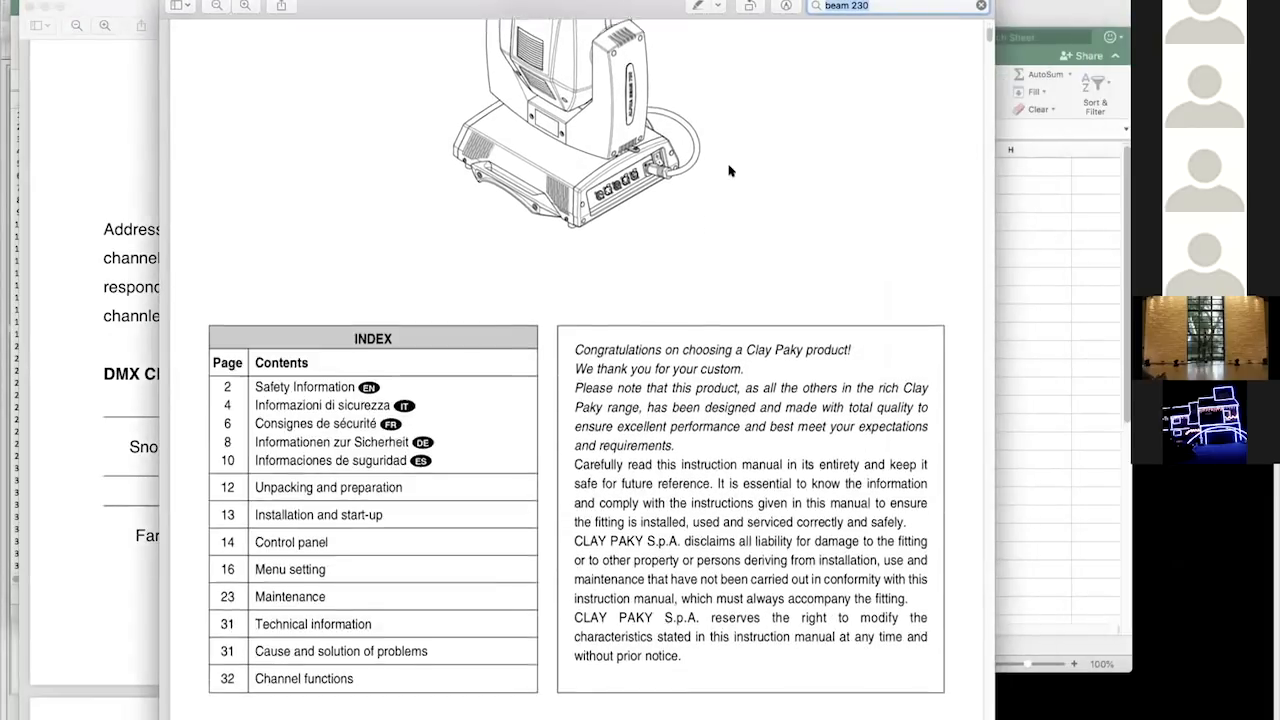
pyautogui.scroll(20, 729, 171)
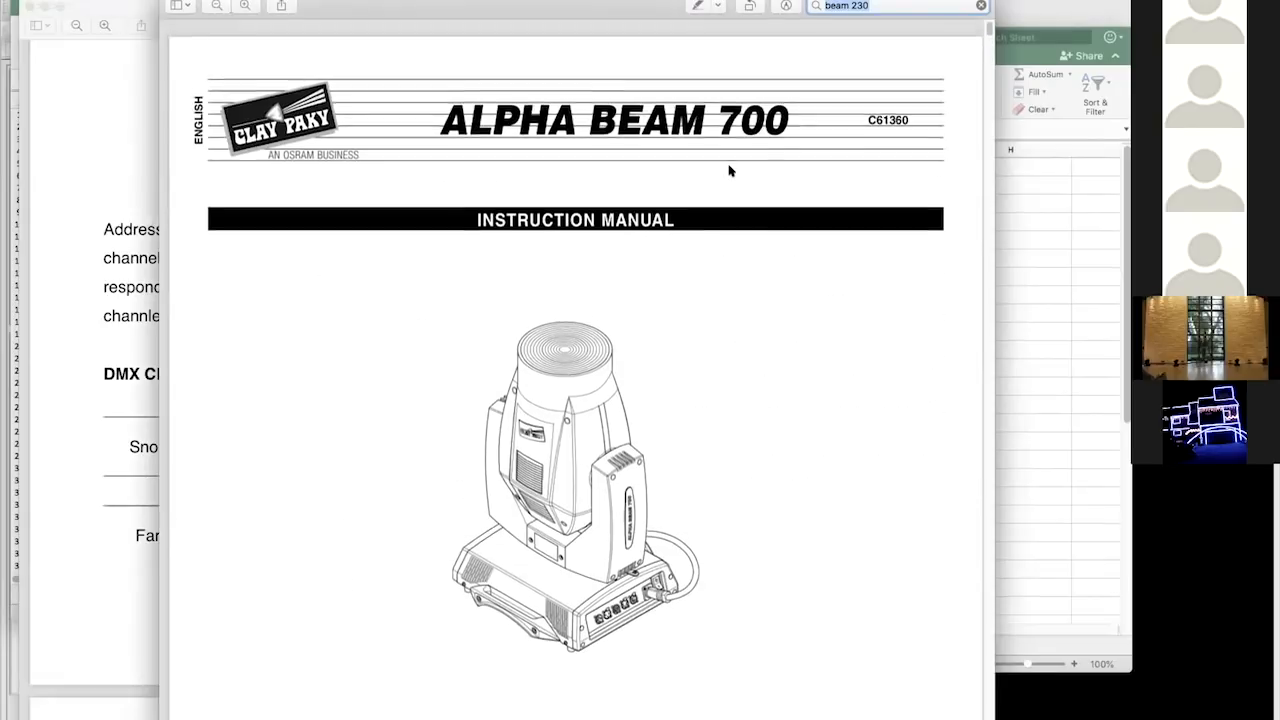
pyautogui.scroll(-20, 734, 254)
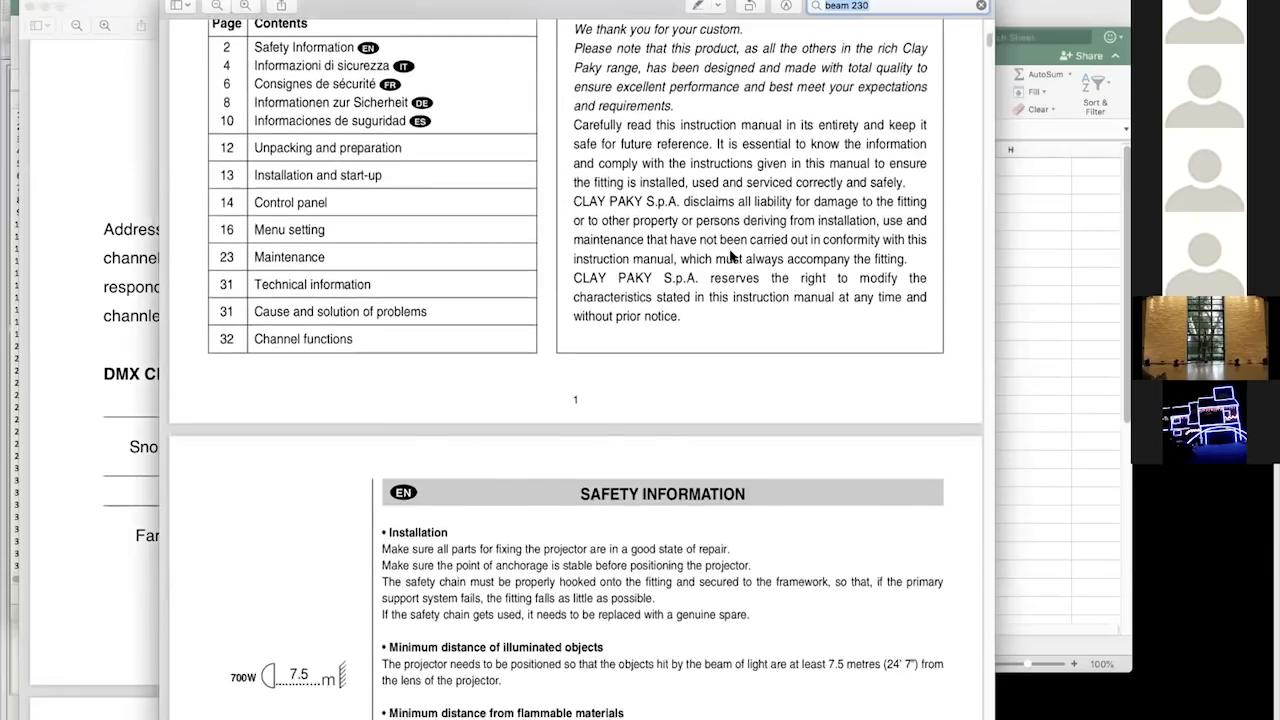
pyautogui.scroll(-20, 731, 256)
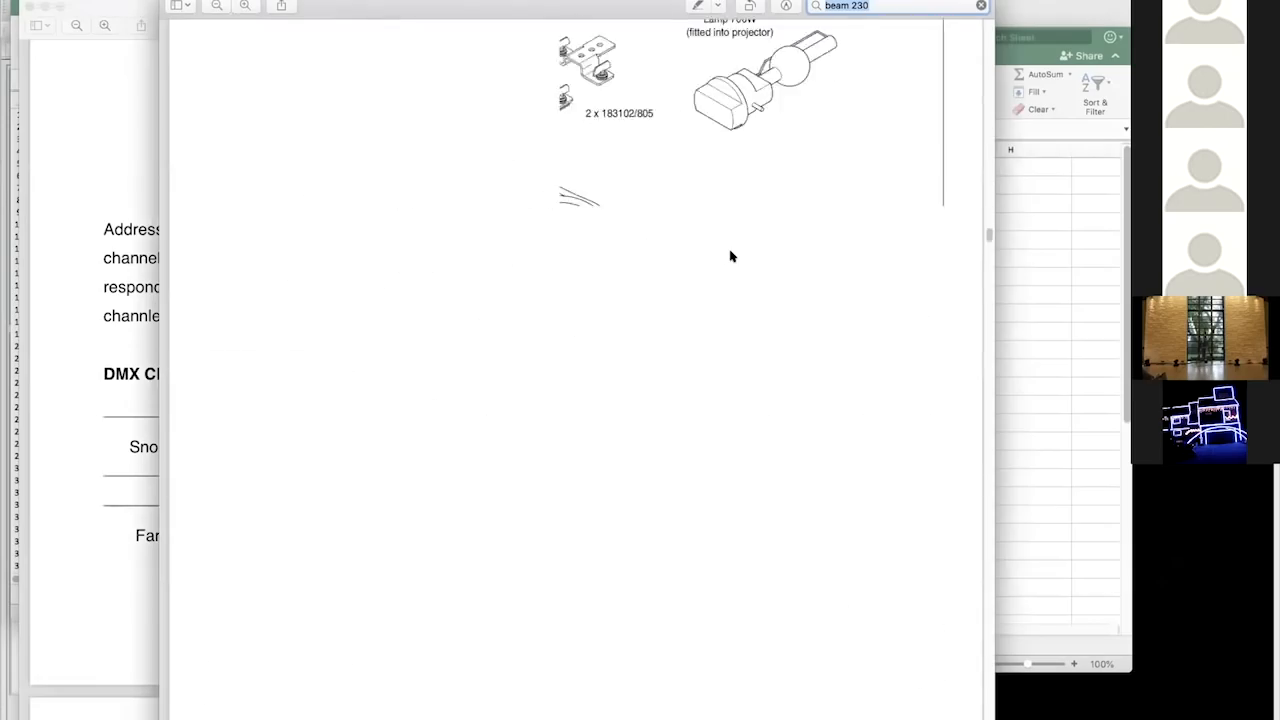
pyautogui.scroll(-20, 730, 256)
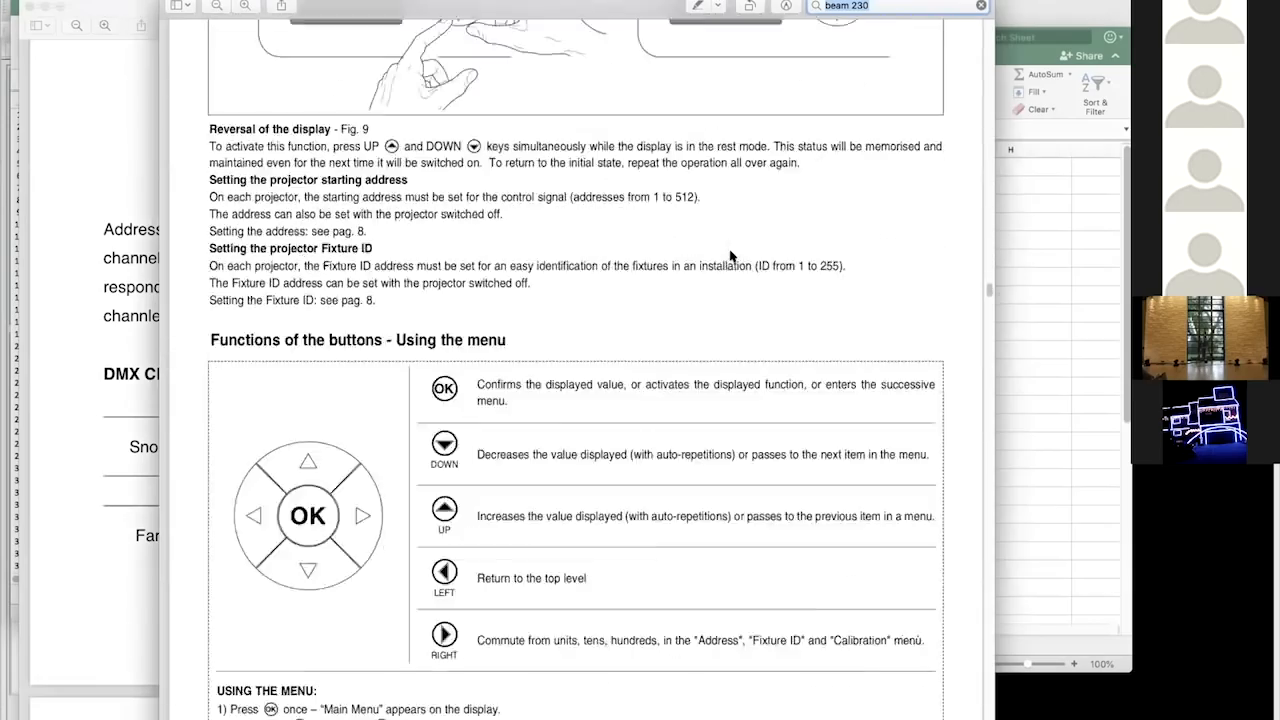
pyautogui.scroll(-20, 730, 256)
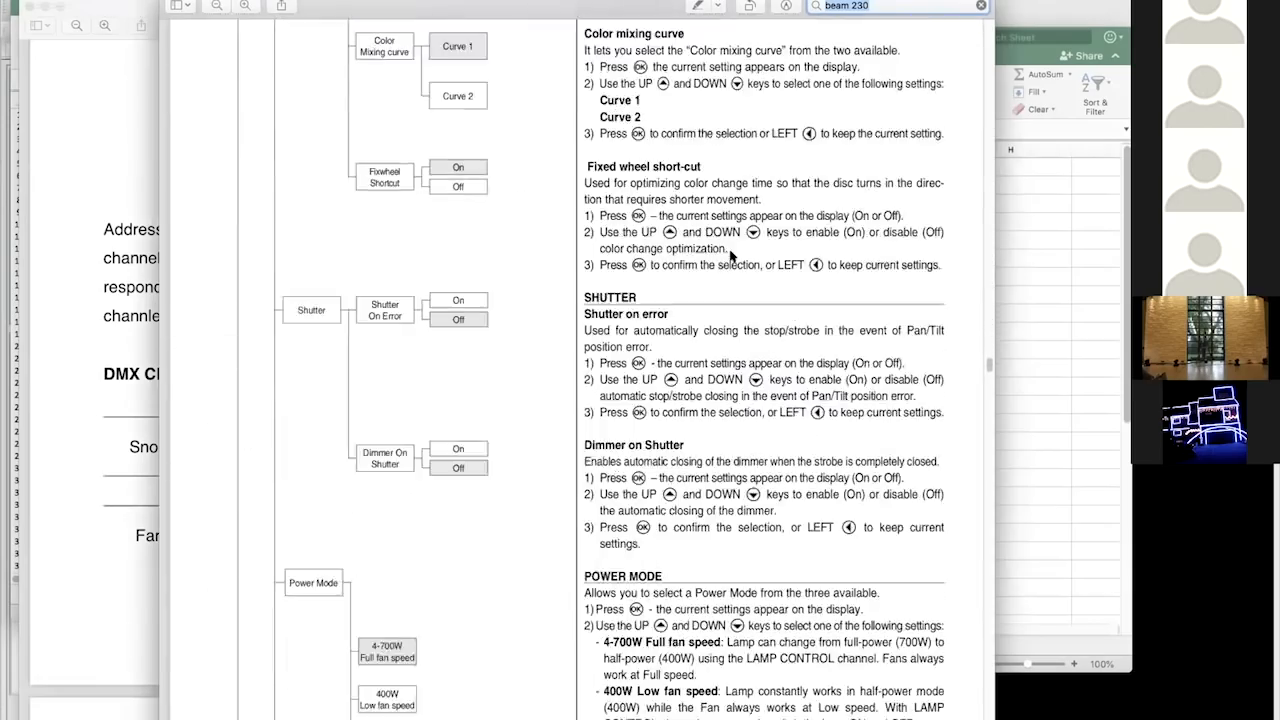
pyautogui.scroll(-20, 730, 256)
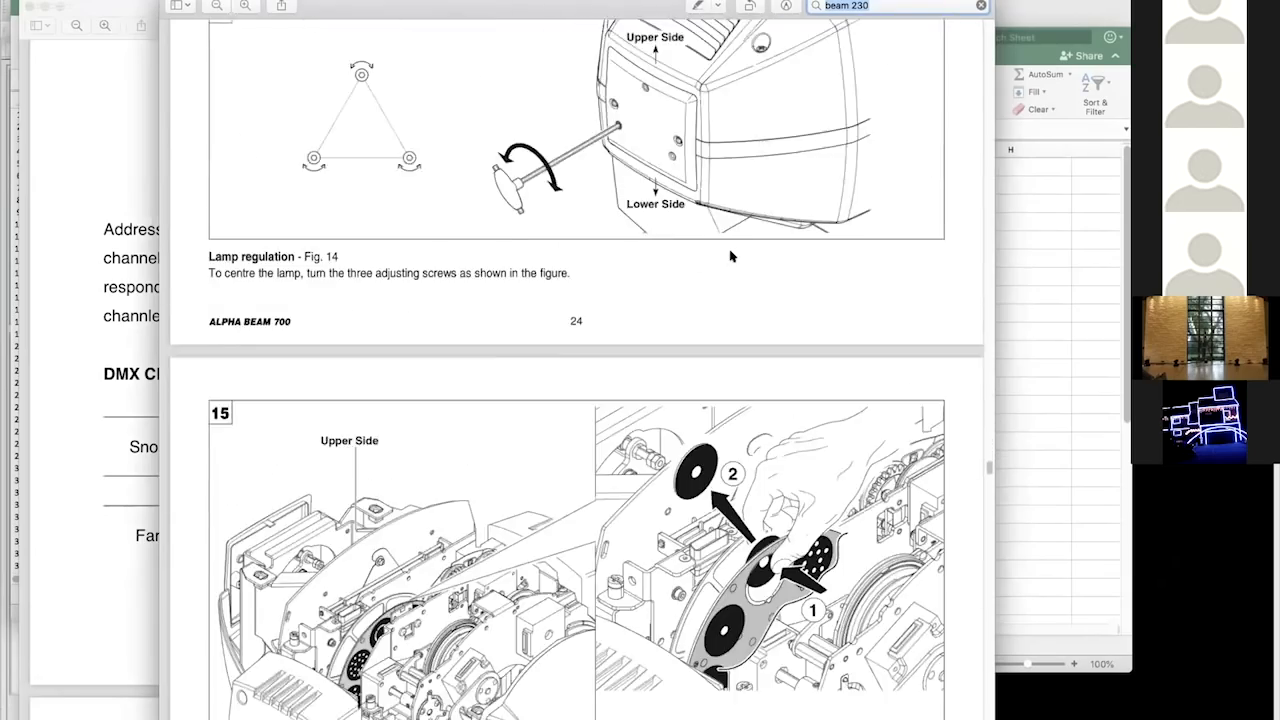
pyautogui.scroll(-20, 730, 256)
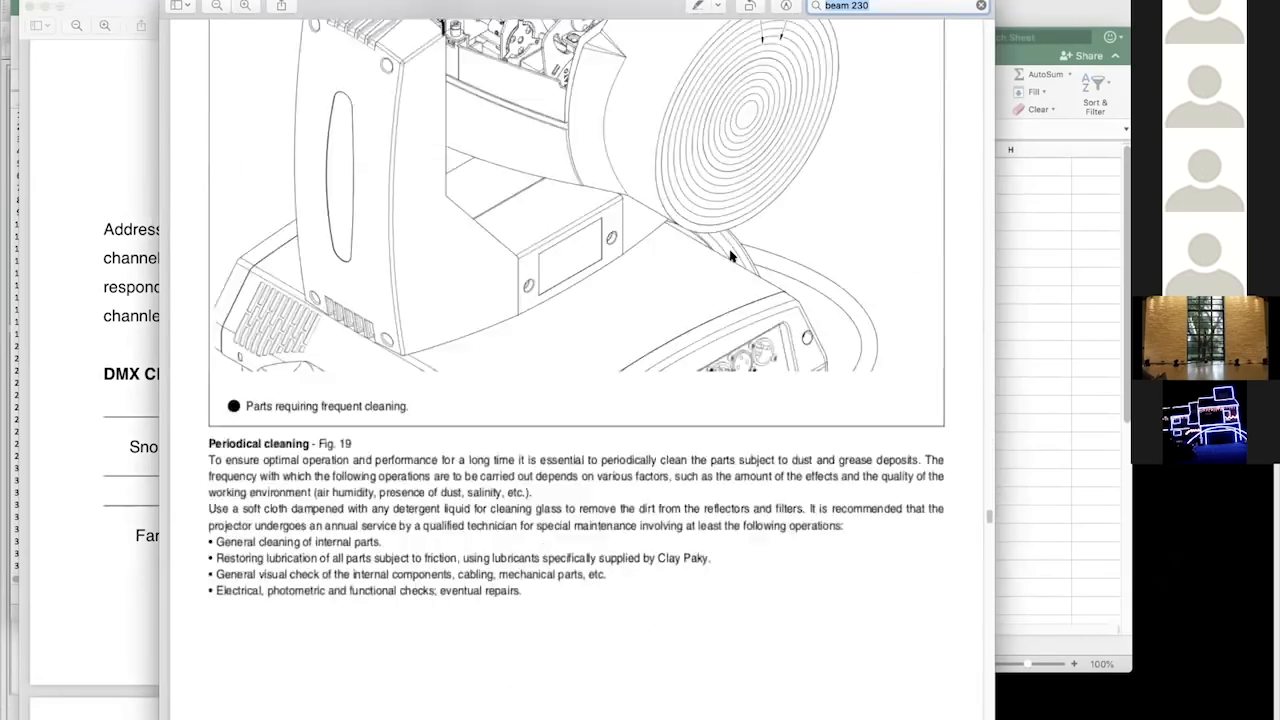
pyautogui.scroll(-20, 730, 256)
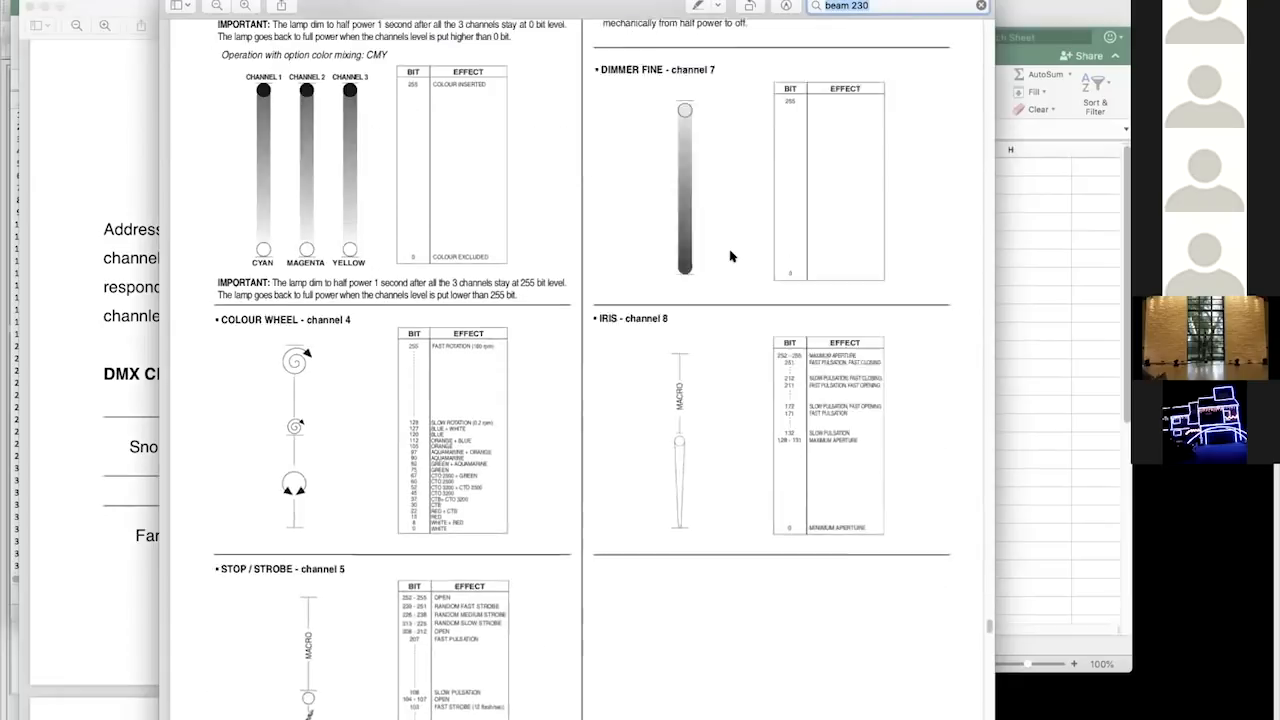
# - Examine the Cyan, Magenta and Pan rows in the Alpha Beam 700 channel mode table
pyautogui.moveTo(233, 160); pyautogui.dragTo(723, 175)
pyautogui.moveTo(441, 179); pyautogui.dragTo(380, 187)
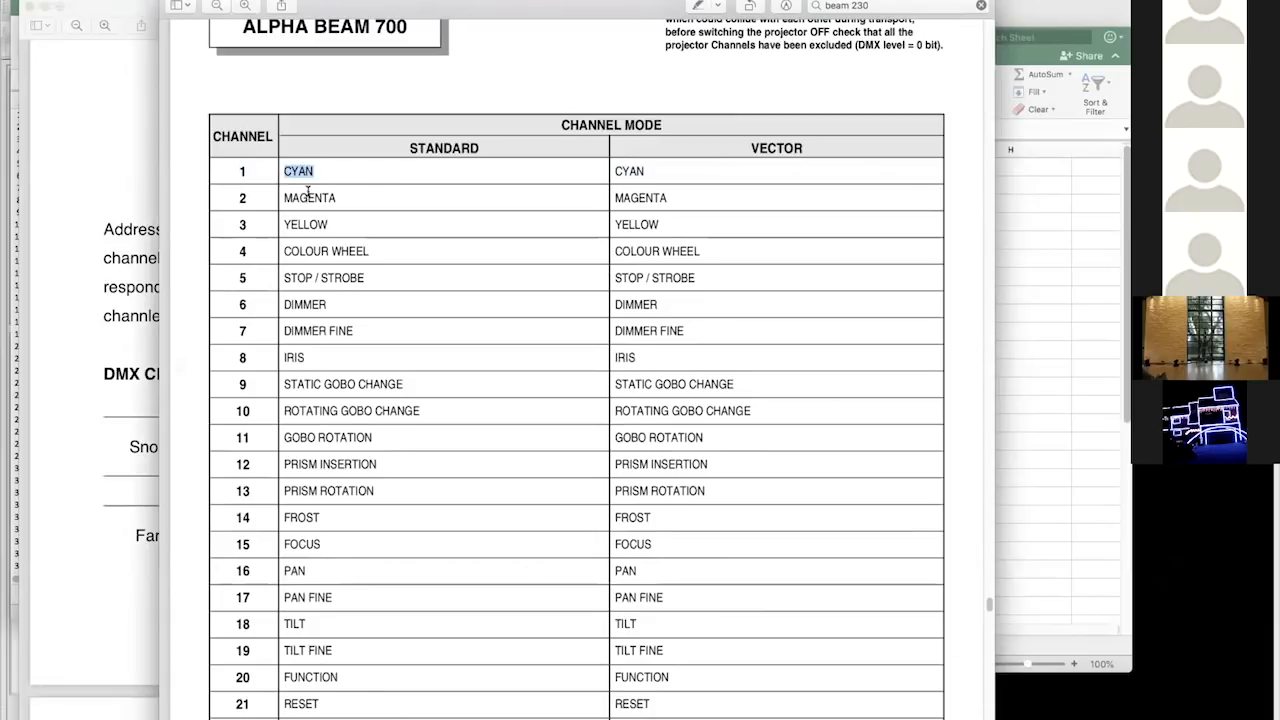
pyautogui.moveTo(284, 197); pyautogui.dragTo(374, 194)
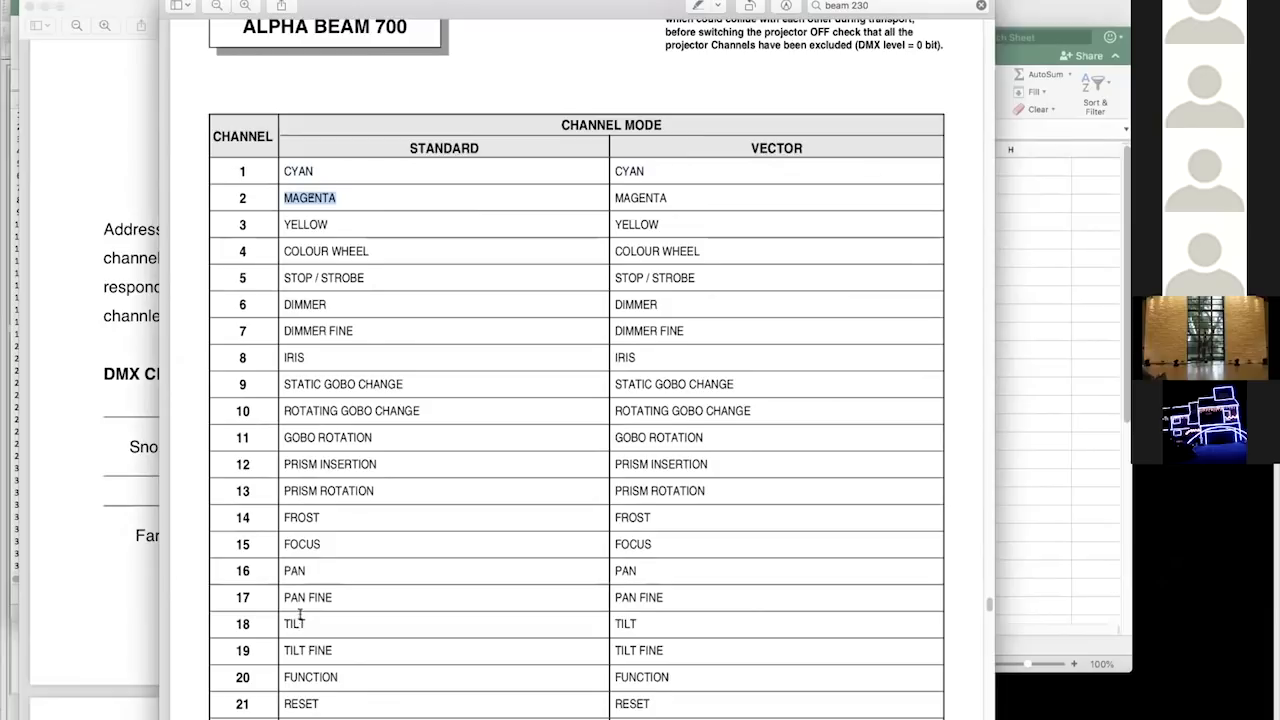
pyautogui.moveTo(228, 565); pyautogui.dragTo(643, 566)
pyautogui.click(660, 568)
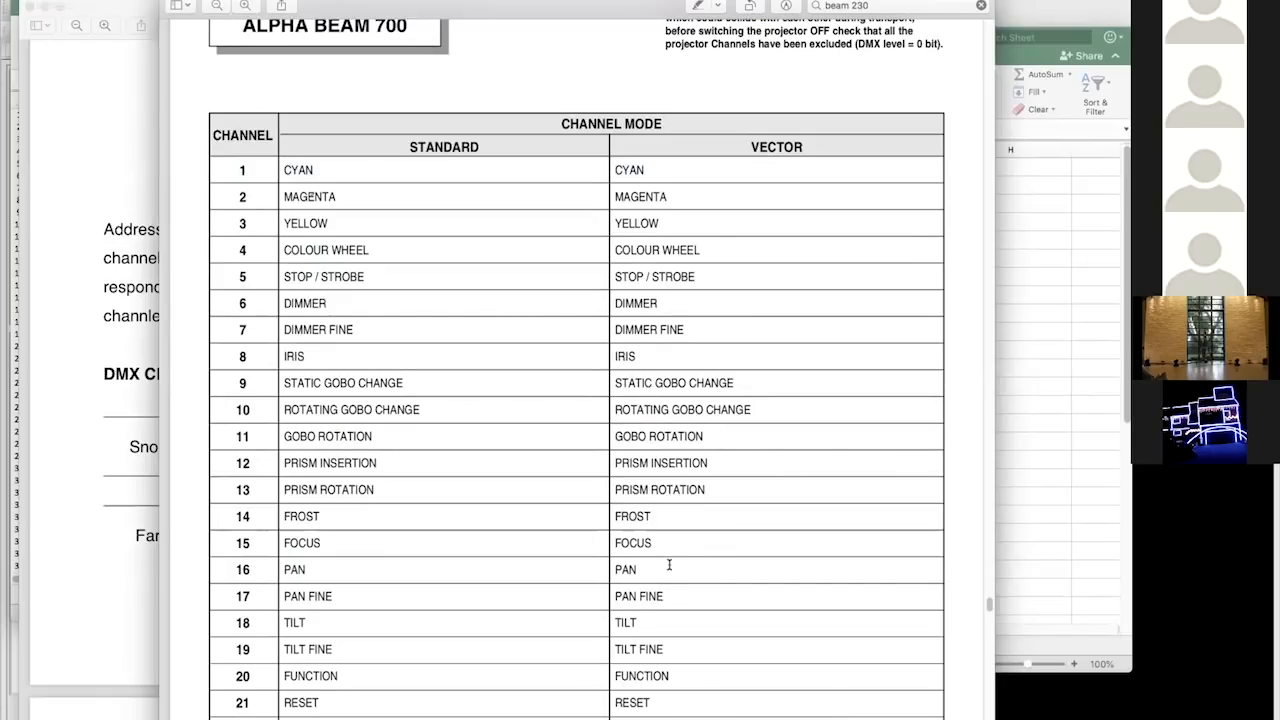
pyautogui.moveTo(695, 570); pyautogui.dragTo(243, 569)
pyautogui.click(228, 567)
# - Bring the snow machine manual's DMX Channel Function table to the front
pyautogui.moveTo(586, 712)
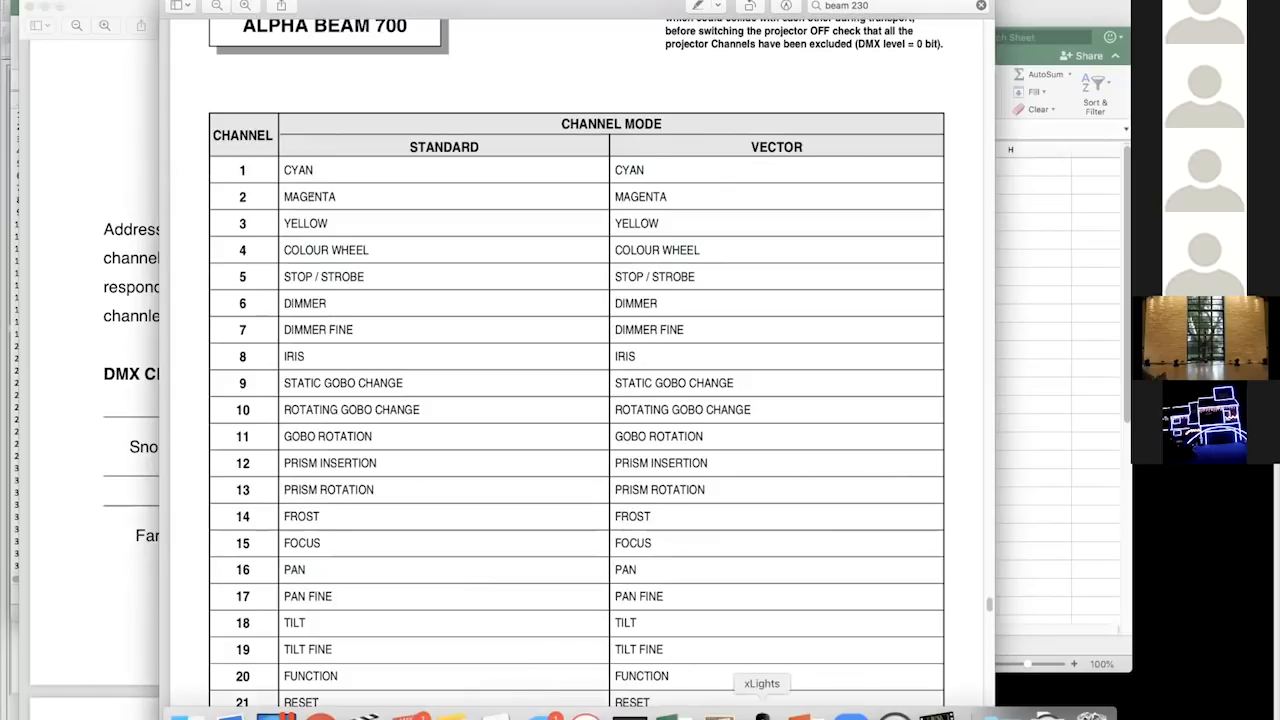
pyautogui.click(120, 200)
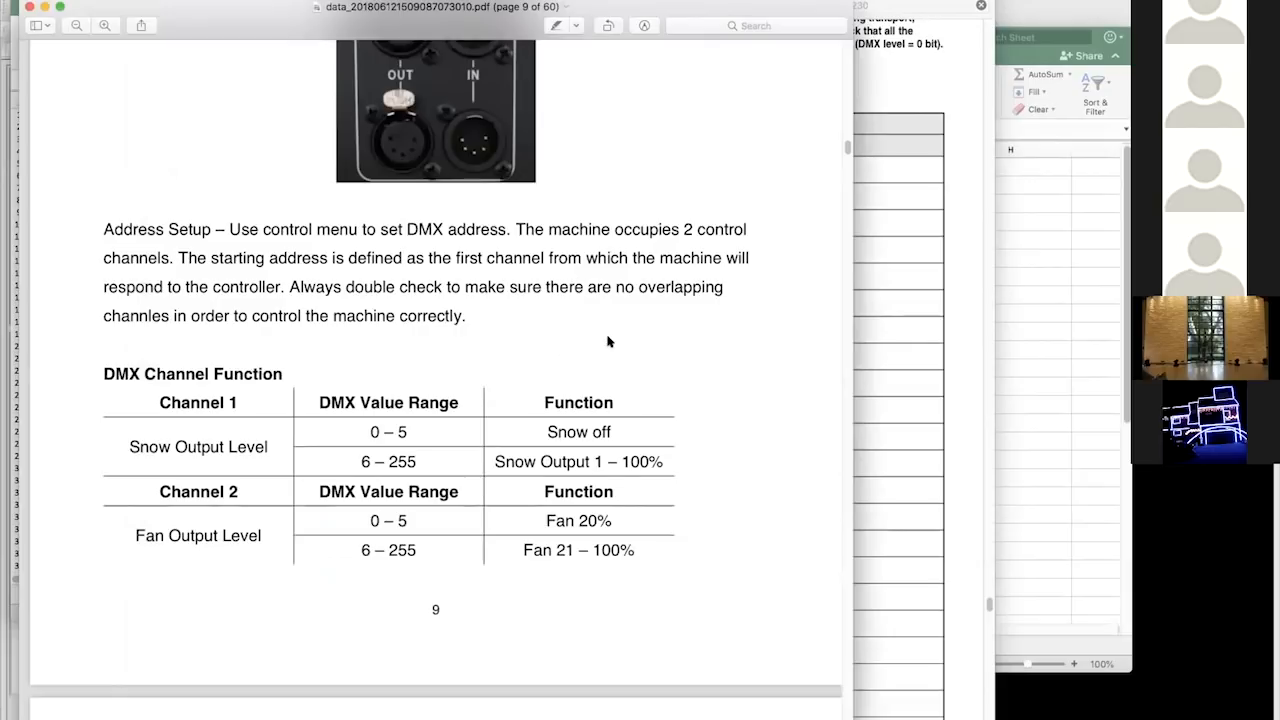
# - Switch to Excel, review the moving head's color value ranges and select the start and end values for White
pyautogui.moveTo(971, 714)
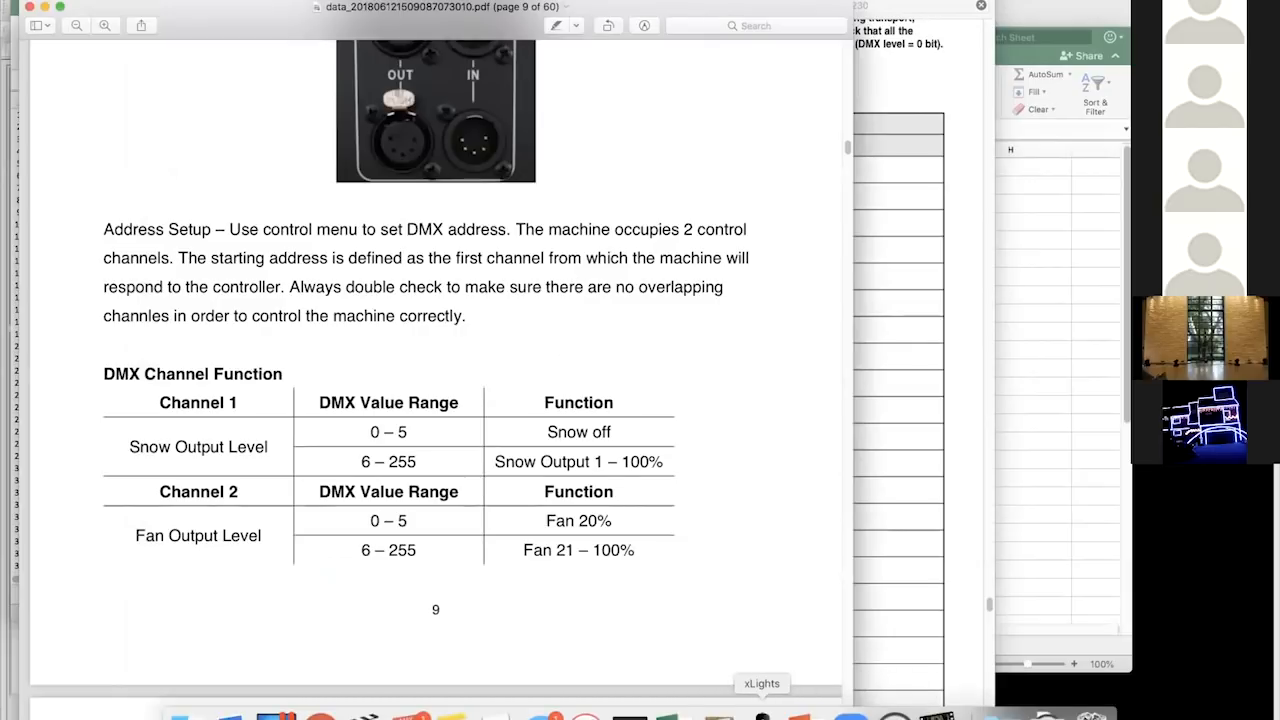
pyautogui.click(675, 714)
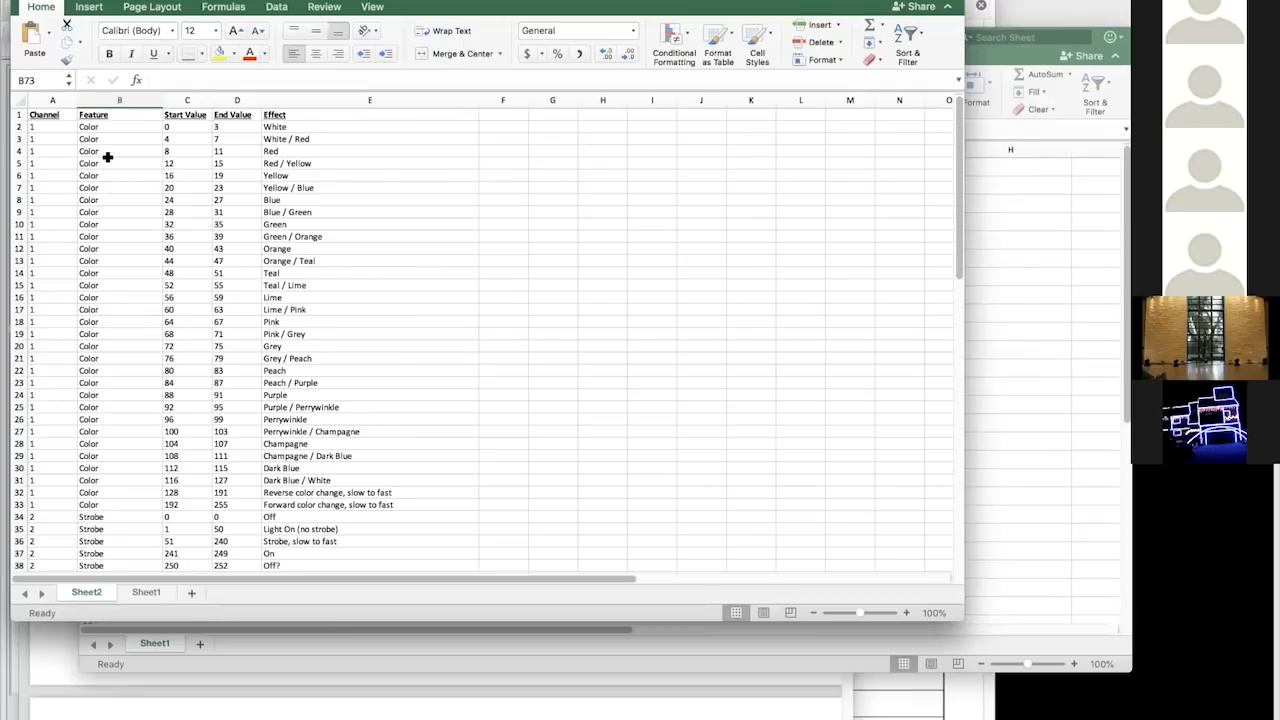
pyautogui.scroll(-2, 354, 222)
pyautogui.scroll(2, 354, 222)
pyautogui.scroll(-3, 466, 277)
pyautogui.scroll(3, 466, 277)
pyautogui.moveTo(166, 126); pyautogui.dragTo(224, 126)
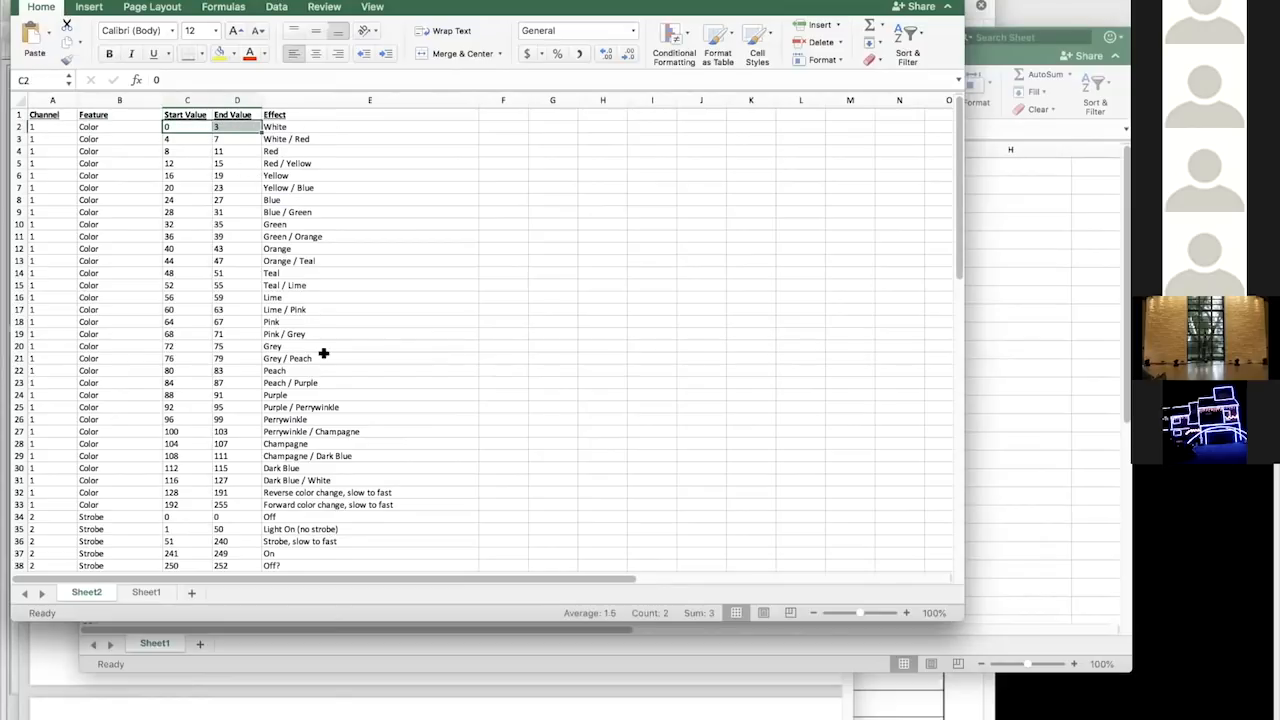
# - Examine the remaining Strobe, Gobo, Prism, Pan, Tilt and Position Reset rows of the moving head channel list
pyautogui.scroll(-7, 323, 353)
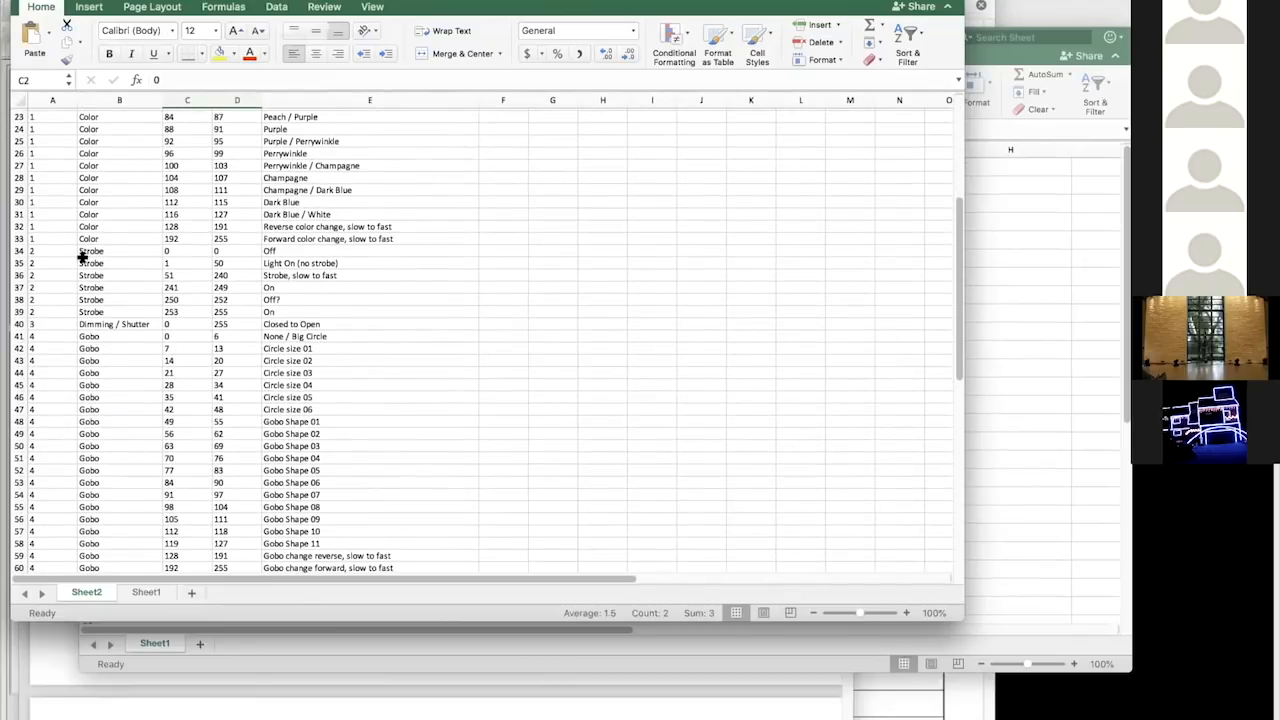
pyautogui.scroll(-10, 248, 276)
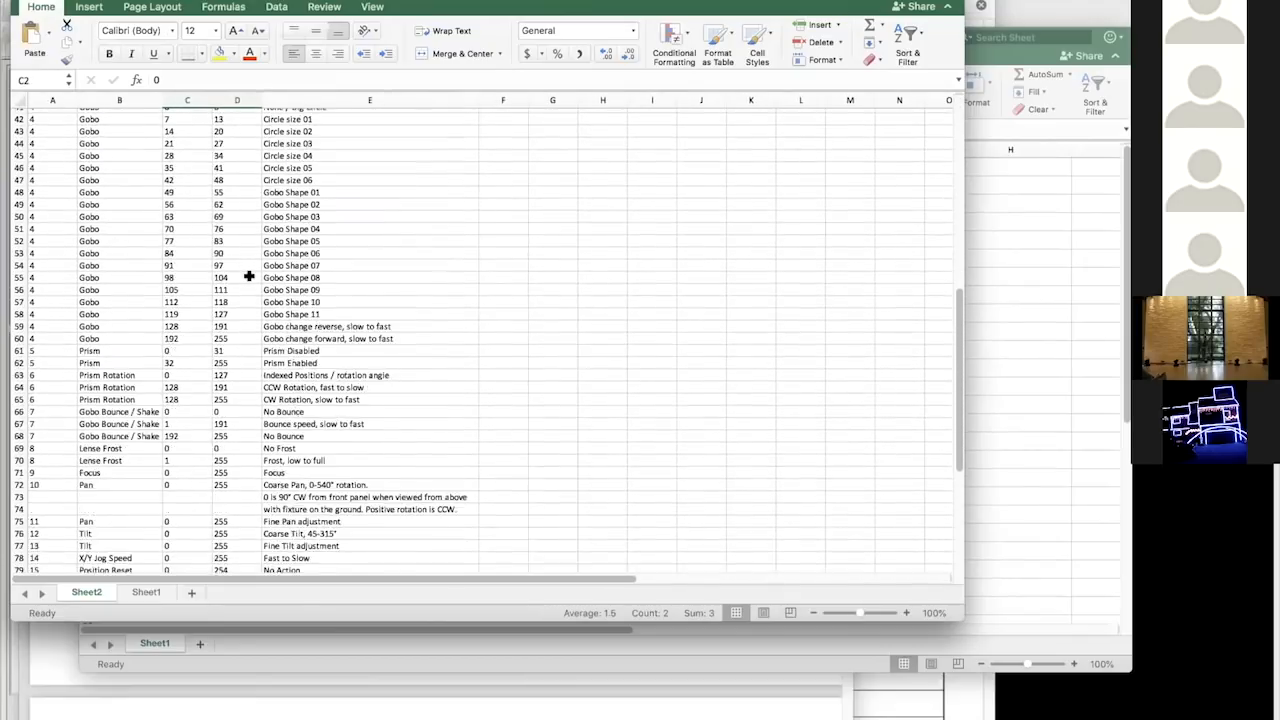
pyautogui.click(146, 325)
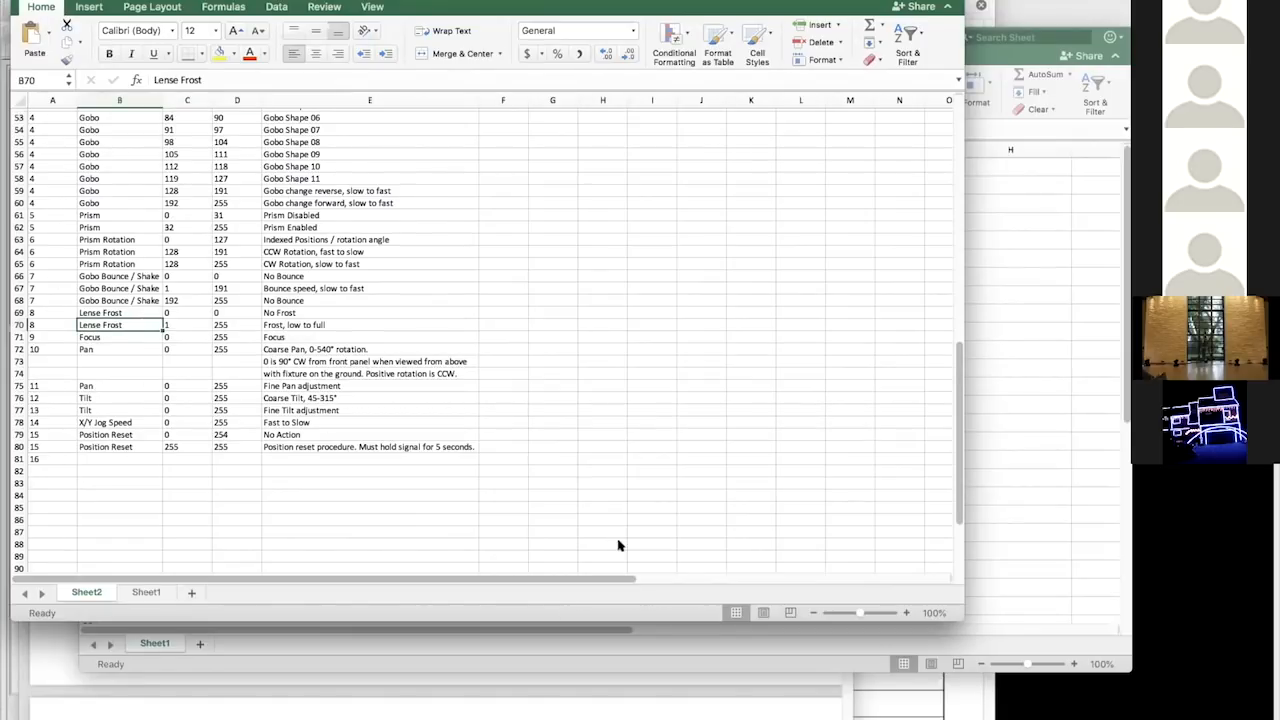
# - Switch to xLights, select Mover 1 in the layout and review its DMX properties
pyautogui.click(763, 694)
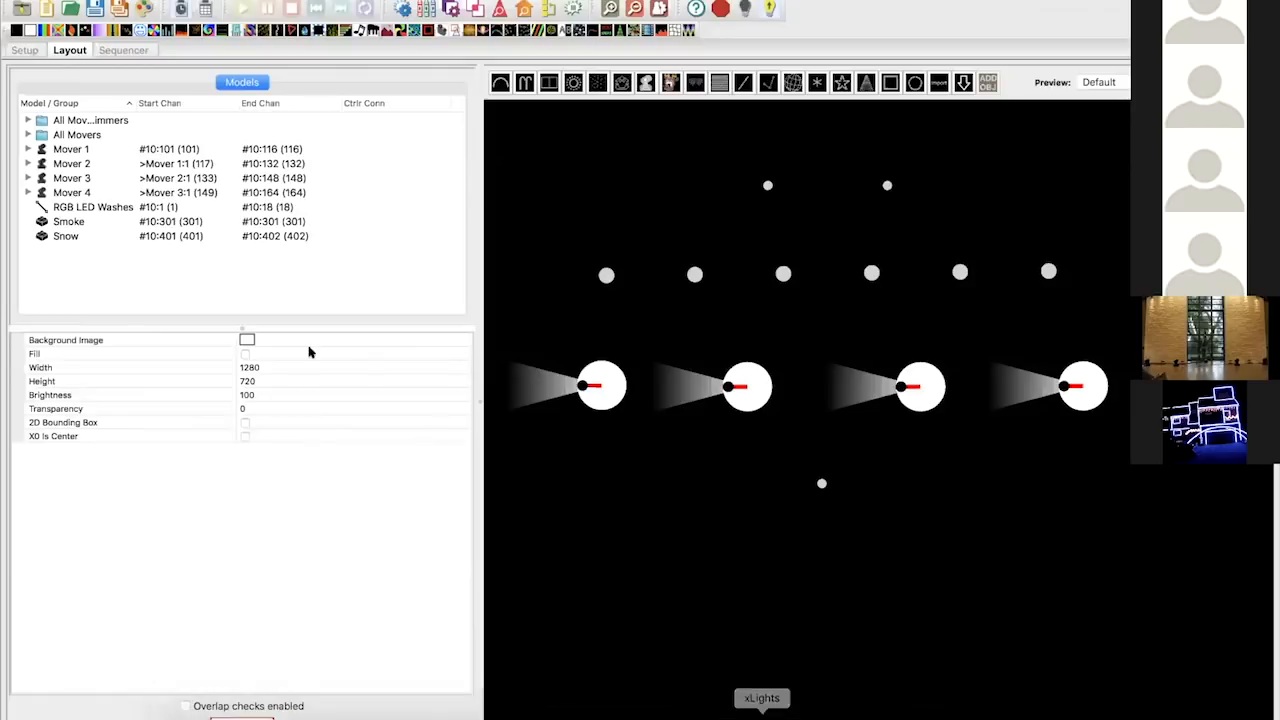
pyautogui.click(613, 388)
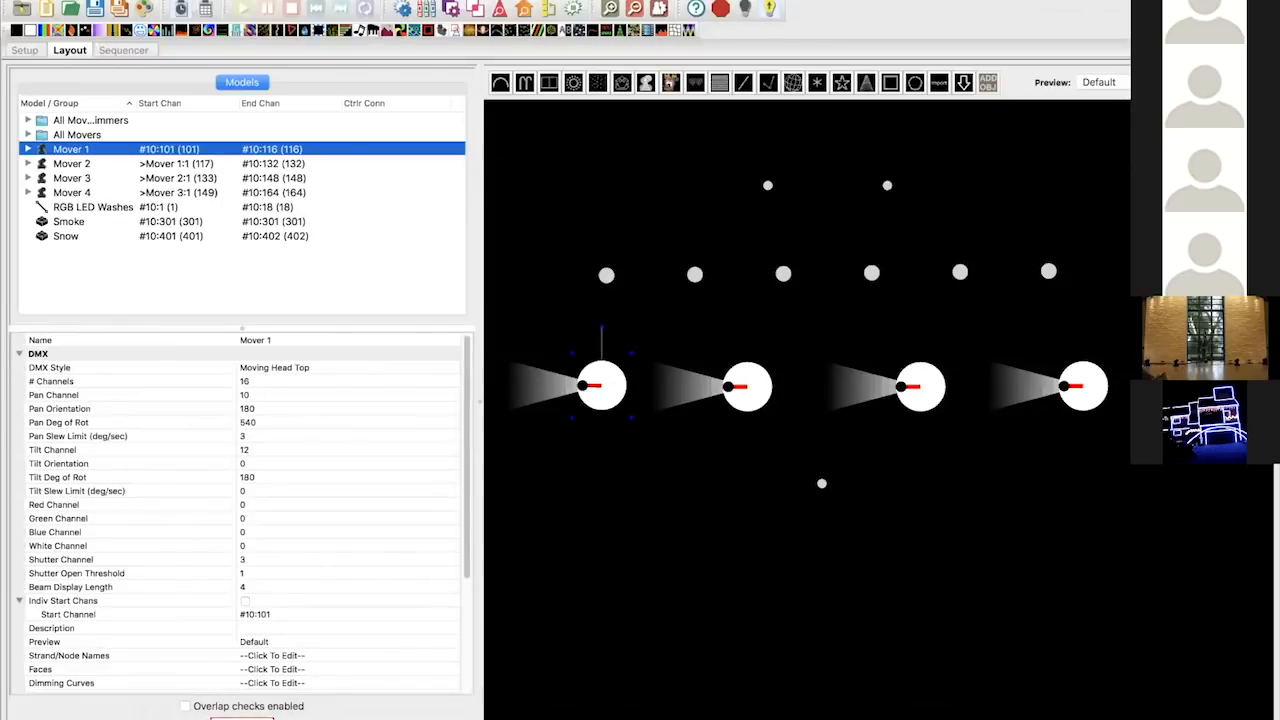
pyautogui.click(690, 560)
pyautogui.click(605, 400)
pyautogui.click(628, 362)
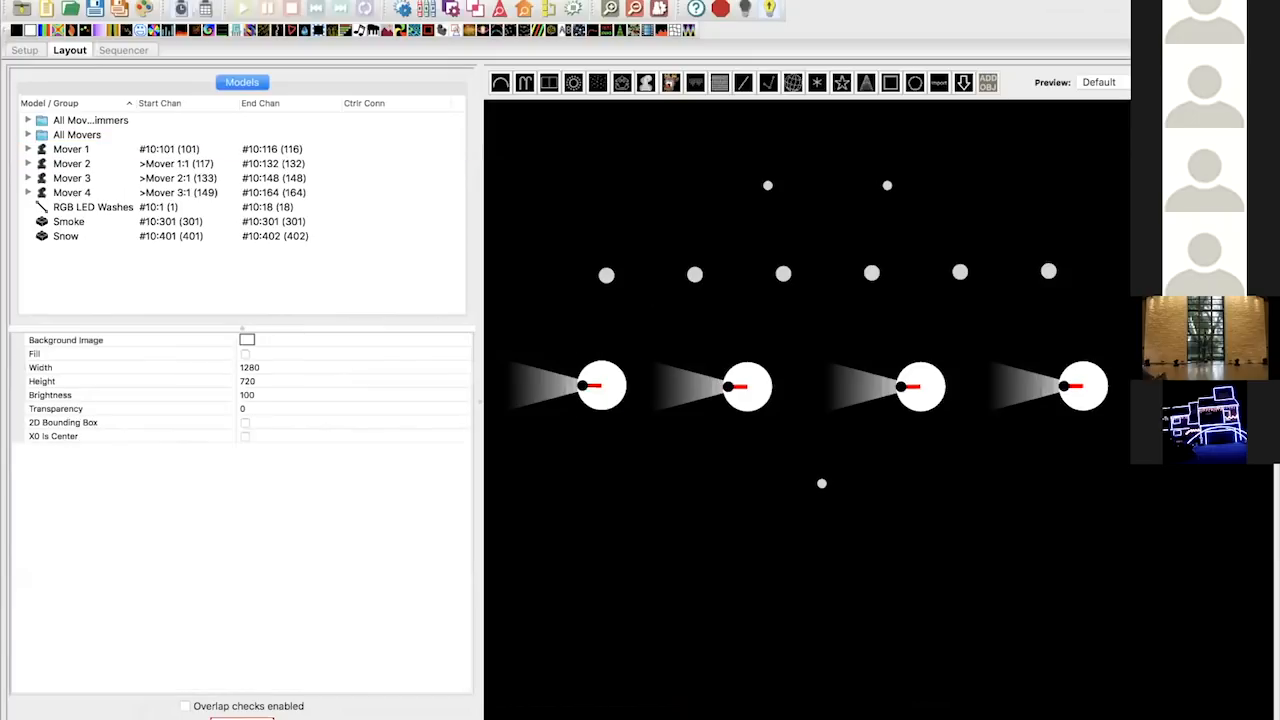
pyautogui.click(591, 397)
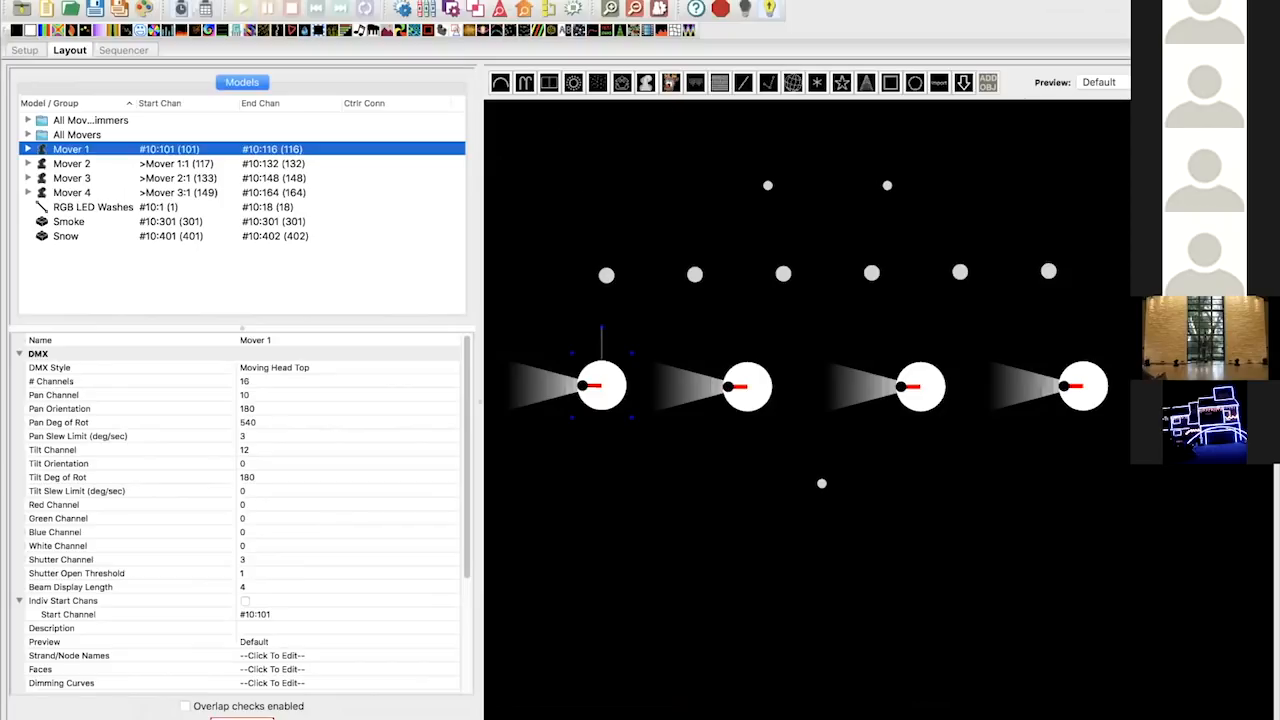
pyautogui.scroll(-5, 408, 434)
pyautogui.scroll(5, 408, 434)
pyautogui.scroll(-3, 365, 472)
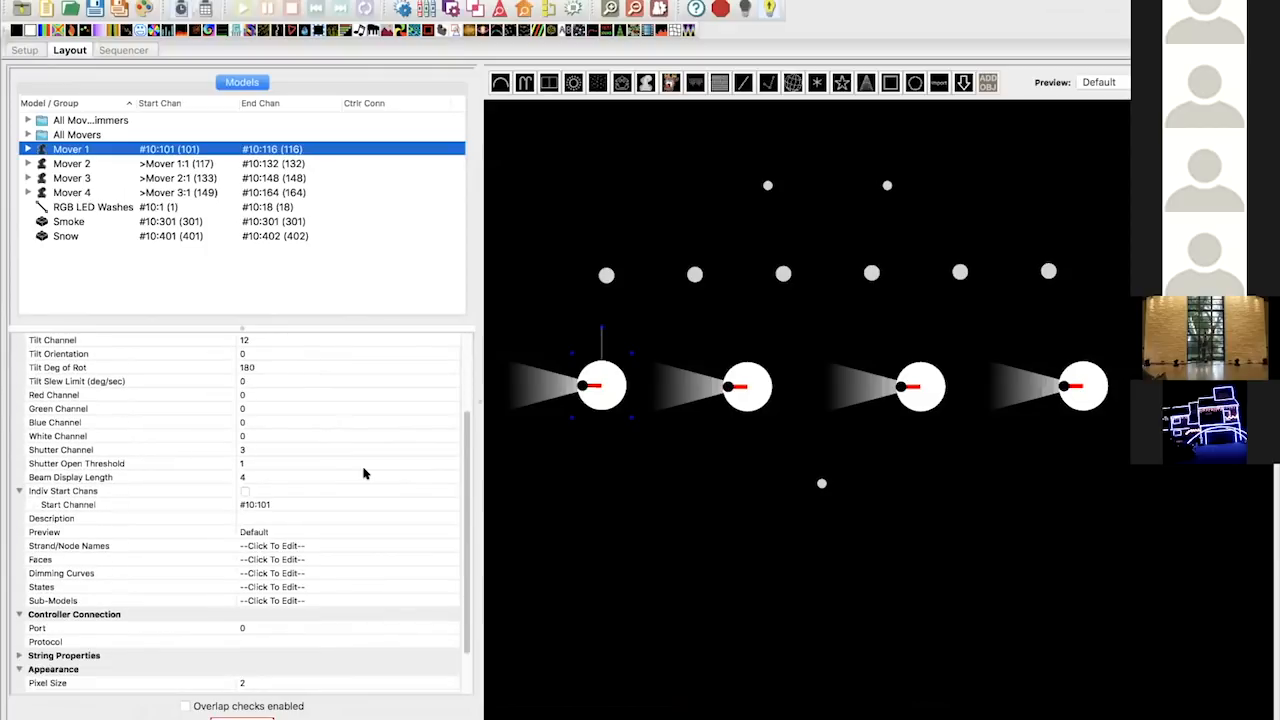
# - Open Mover 1's Strand/Node Names and review the names assigned to its channels
pyautogui.click(341, 529)
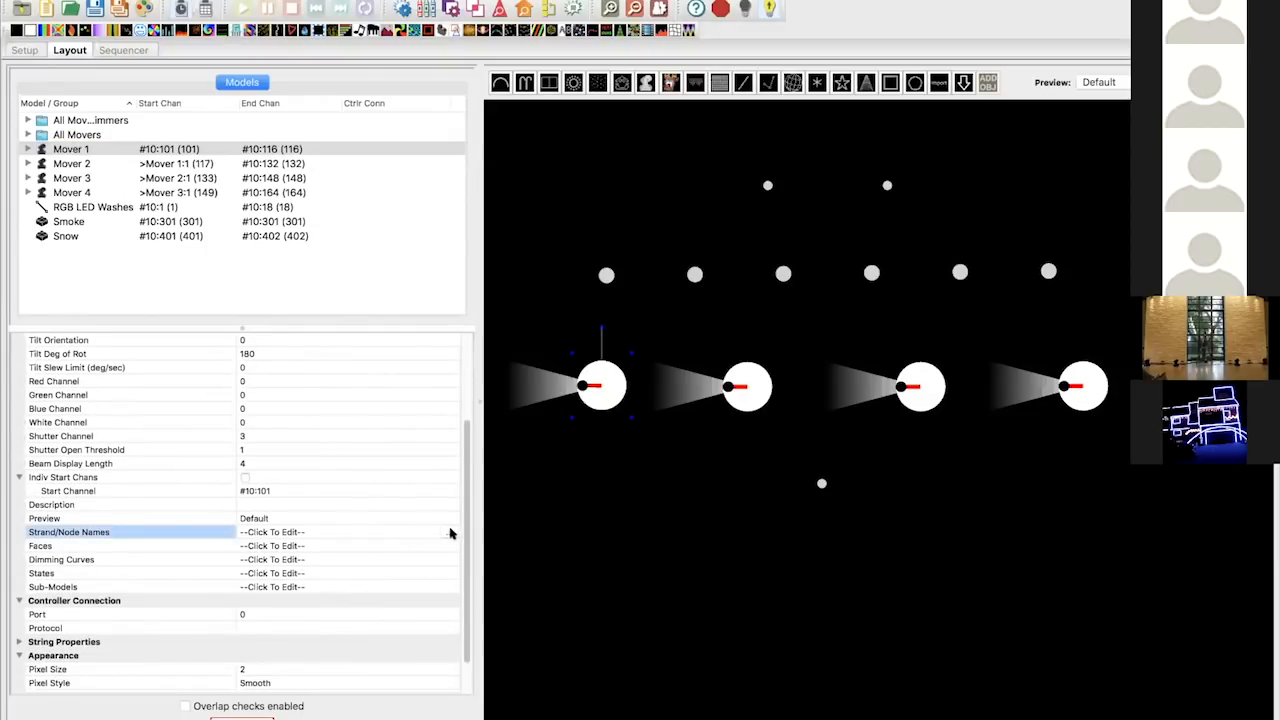
pyautogui.click(449, 533)
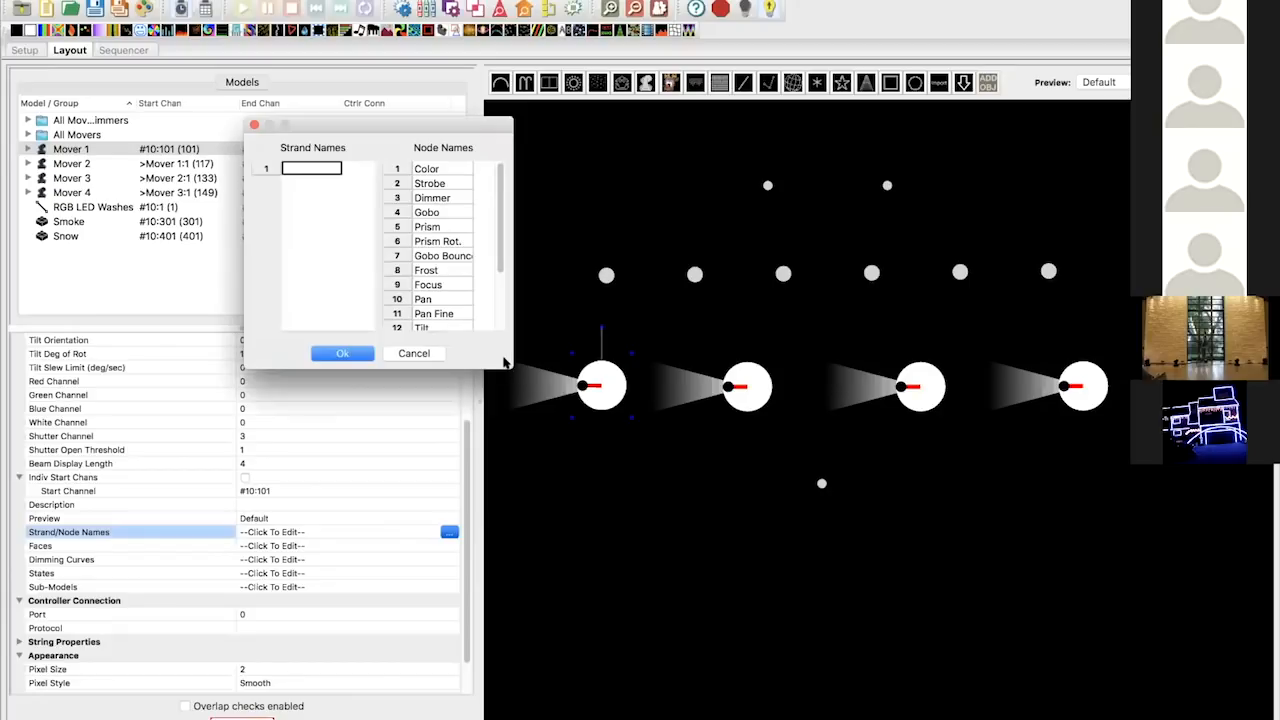
pyautogui.scroll(-3, 469, 241)
pyautogui.scroll(3, 469, 241)
# - Switch to Excel and return to the first rows of the channel list to compare the feature names
pyautogui.moveTo(542, 718)
pyautogui.click(676, 713)
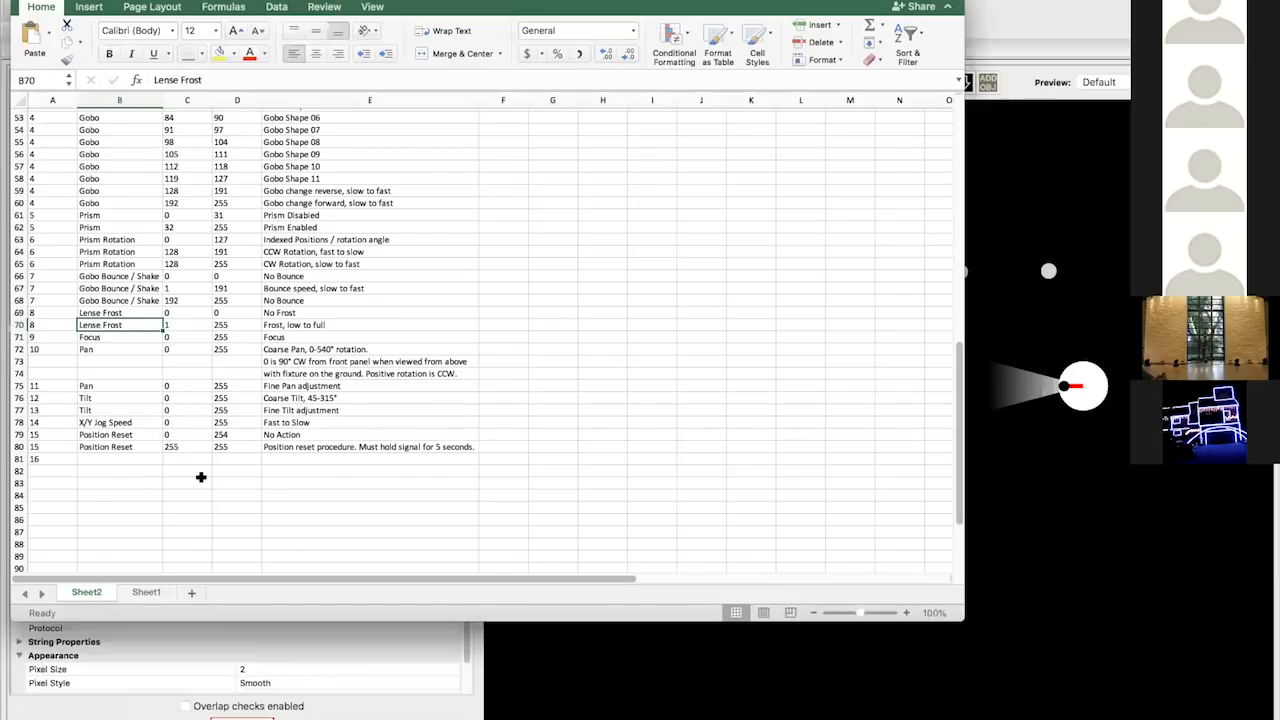
pyautogui.scroll(15, 119, 417)
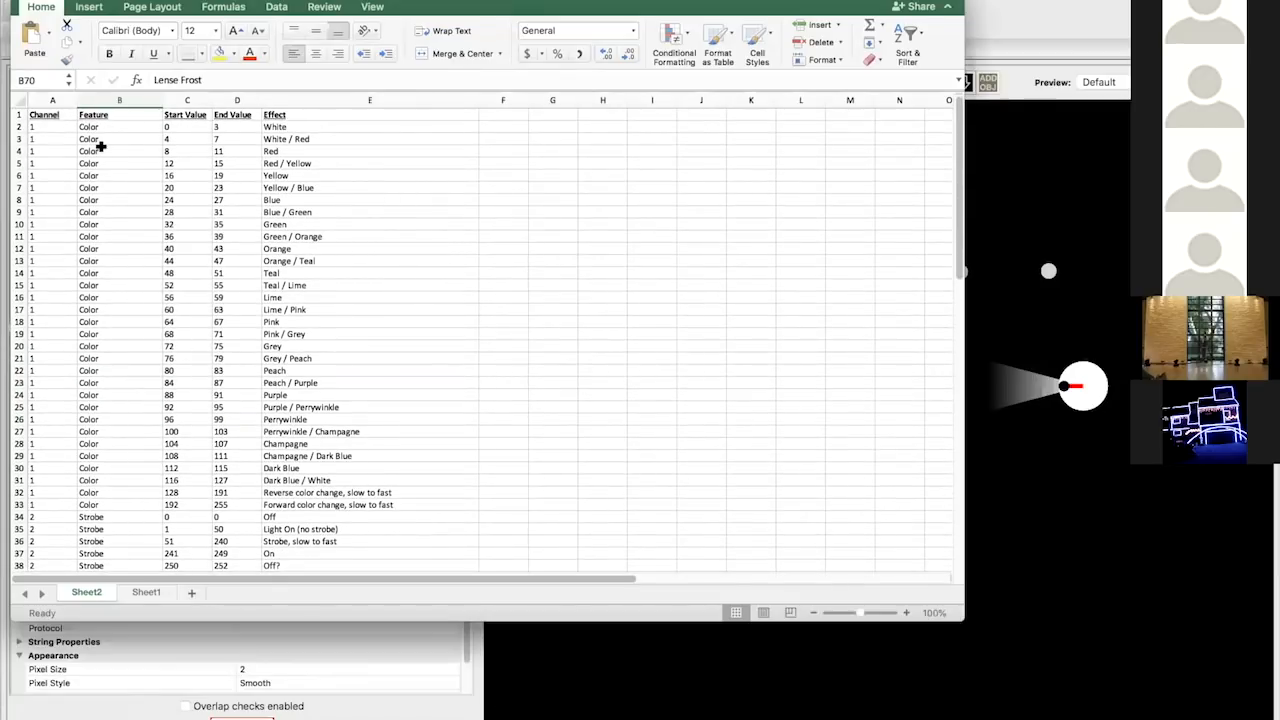
# - Return to xLights, review Mover 1's node names through channel 16 and accept the names dialog
pyautogui.press('super+Tab')
pyautogui.scroll(-3, 459, 200)
pyautogui.scroll(3, 459, 200)
pyautogui.scroll(-3, 459, 200)
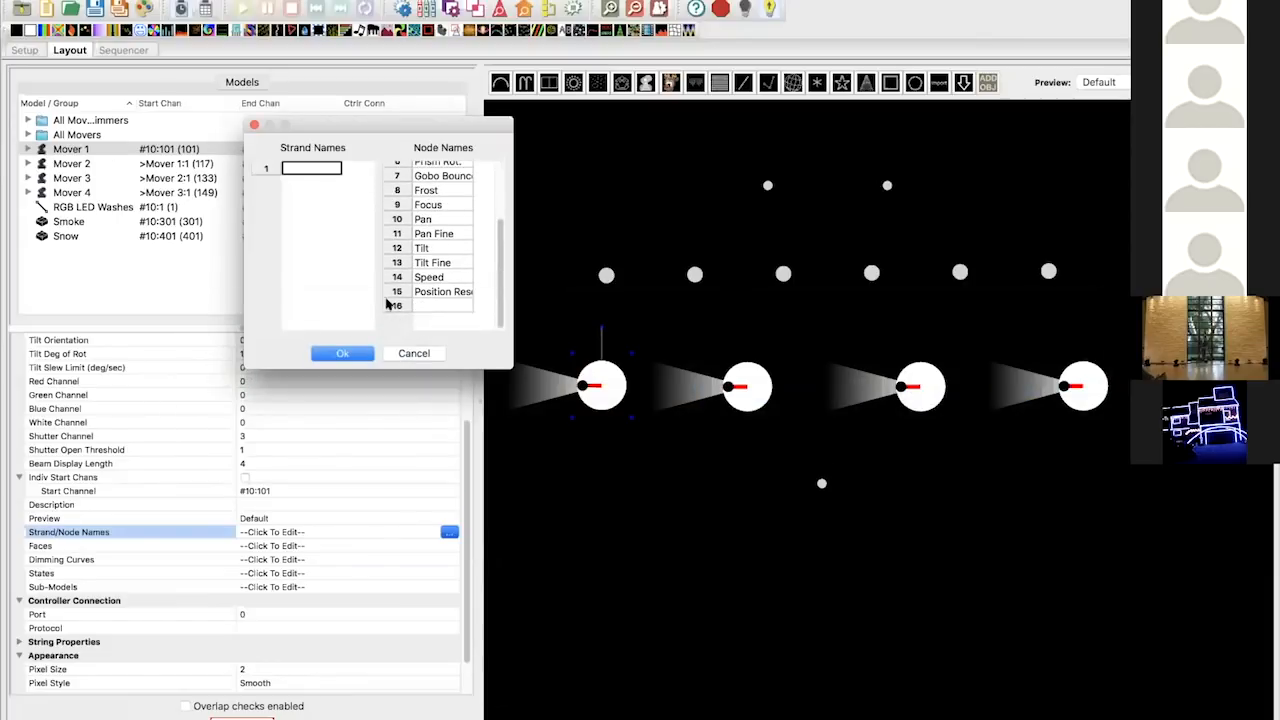
pyautogui.click(340, 354)
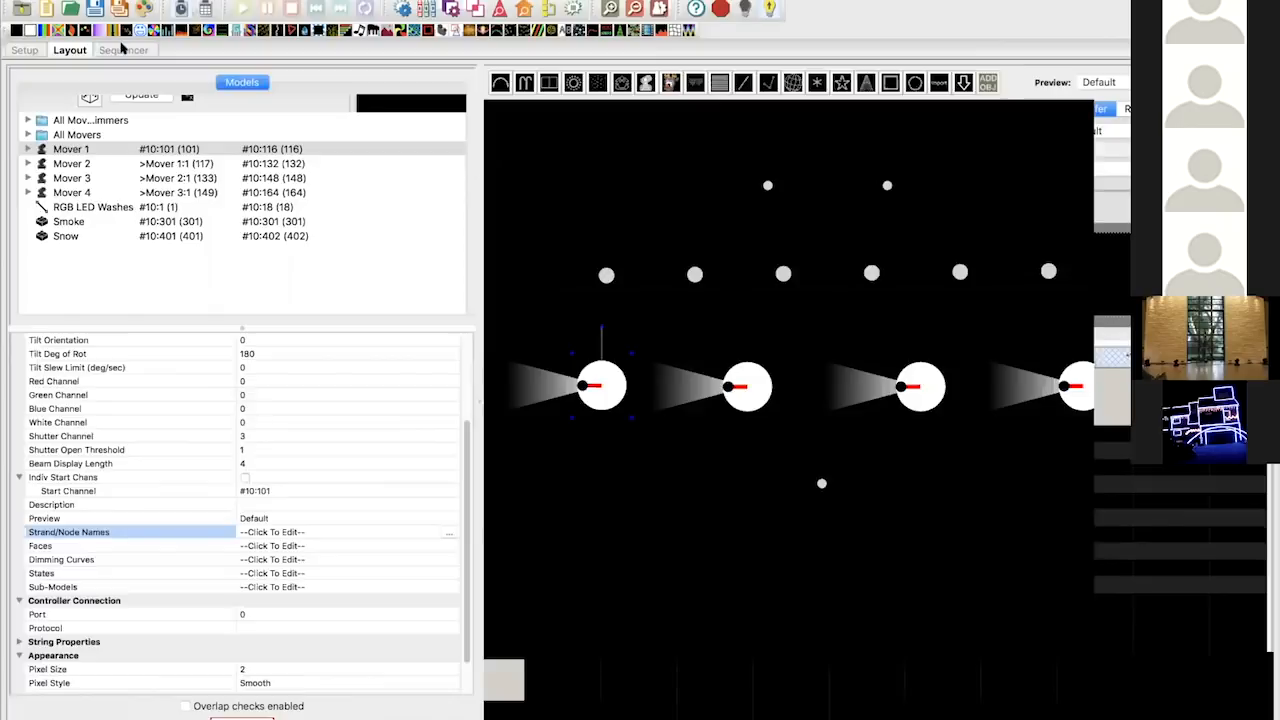
# - Go to the sequencer and delete the existing DMX effect from Mover 1
pyautogui.click(124, 50)
pyautogui.scroll(2, 224, 283)
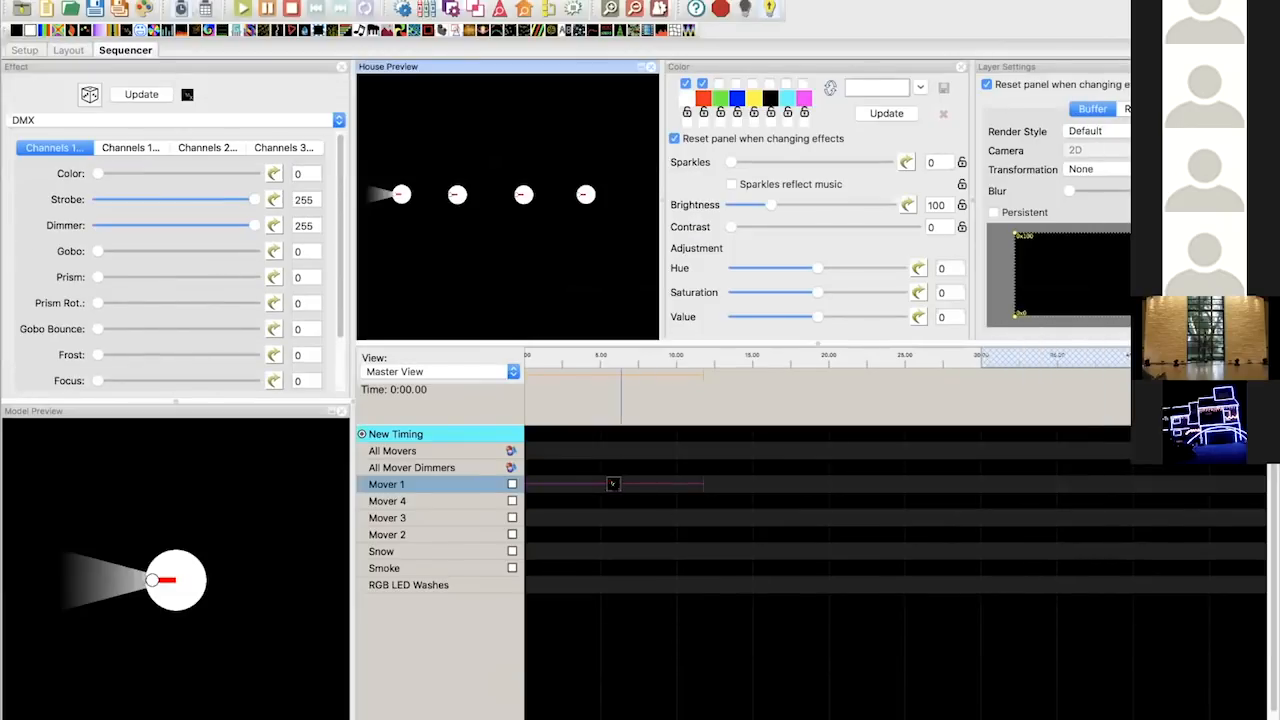
pyautogui.press('Delete')
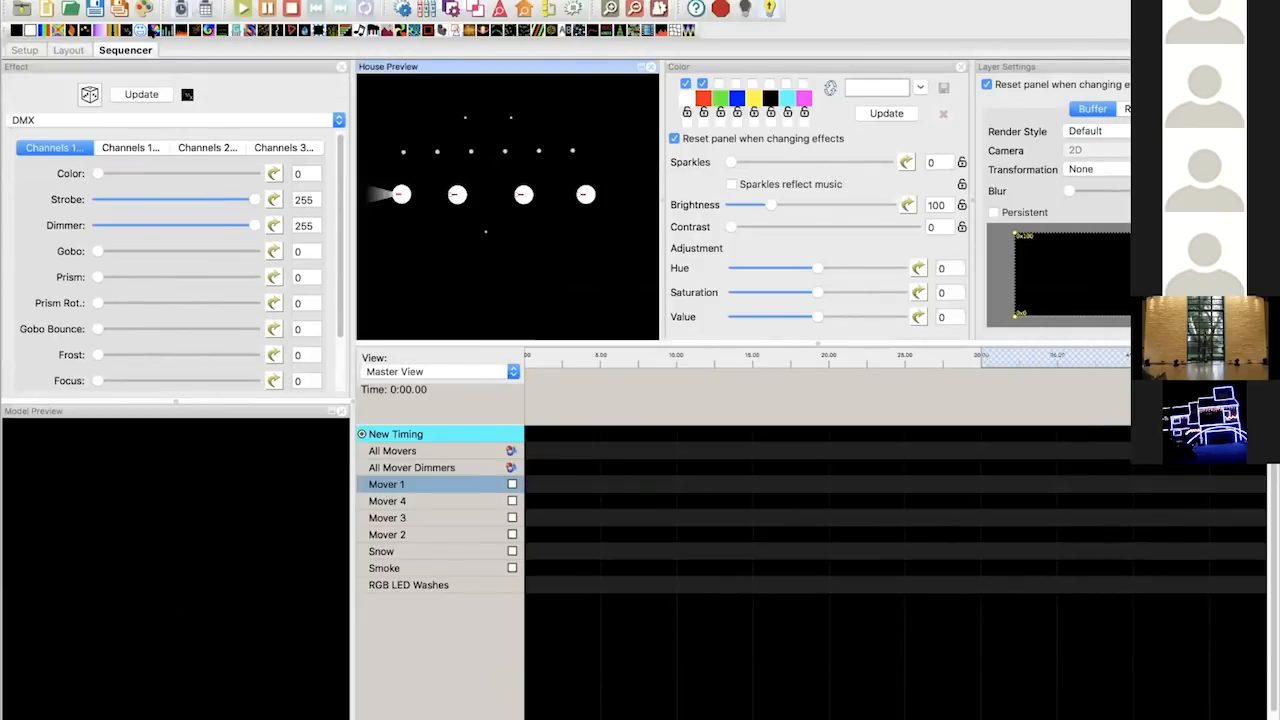
# - Add a DMX effect to Mover 1 from about 1.7 to 13.2 seconds and review its named channel sliders
pyautogui.moveTo(187, 95); pyautogui.dragTo(560, 484)
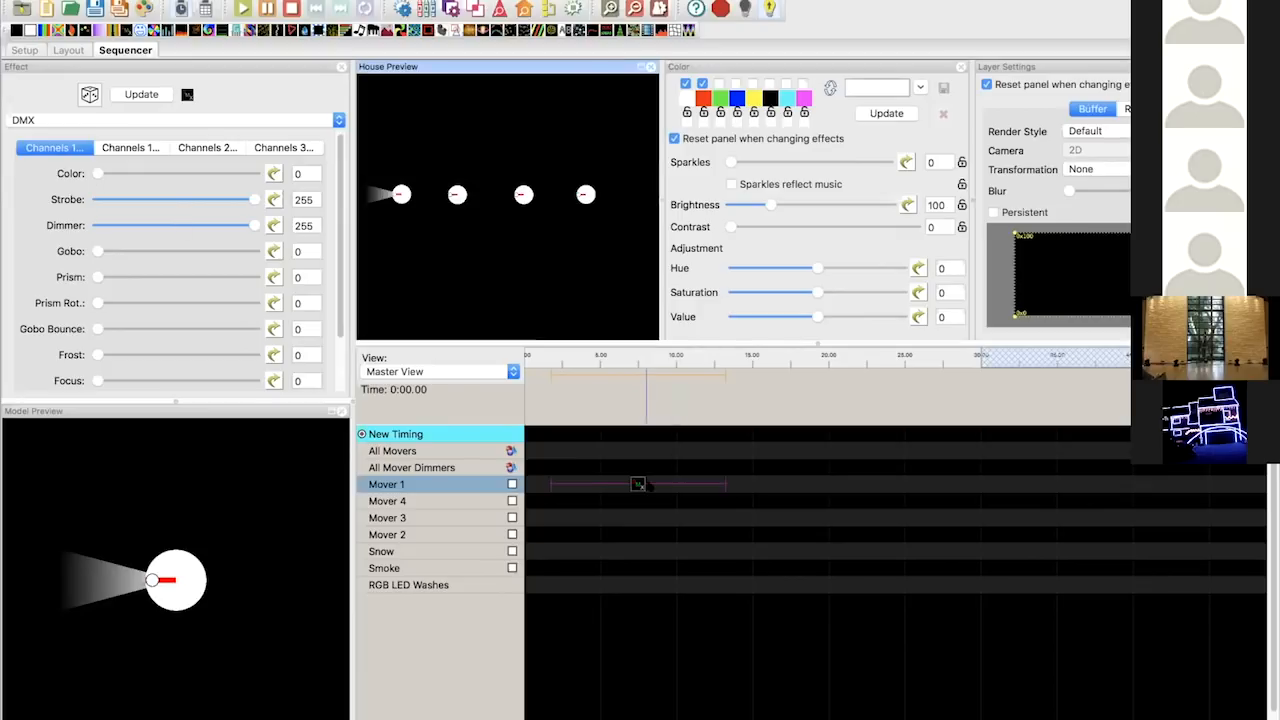
pyautogui.scroll(-2, 157, 220)
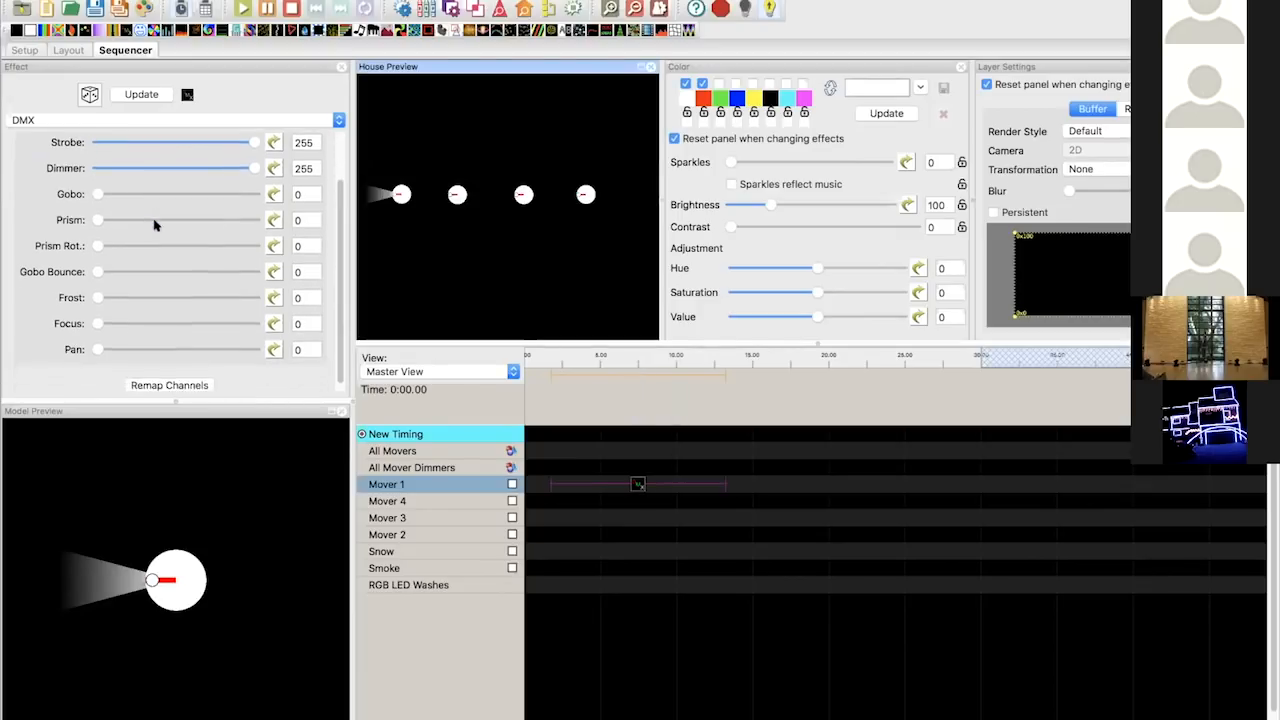
pyautogui.scroll(2, 155, 225)
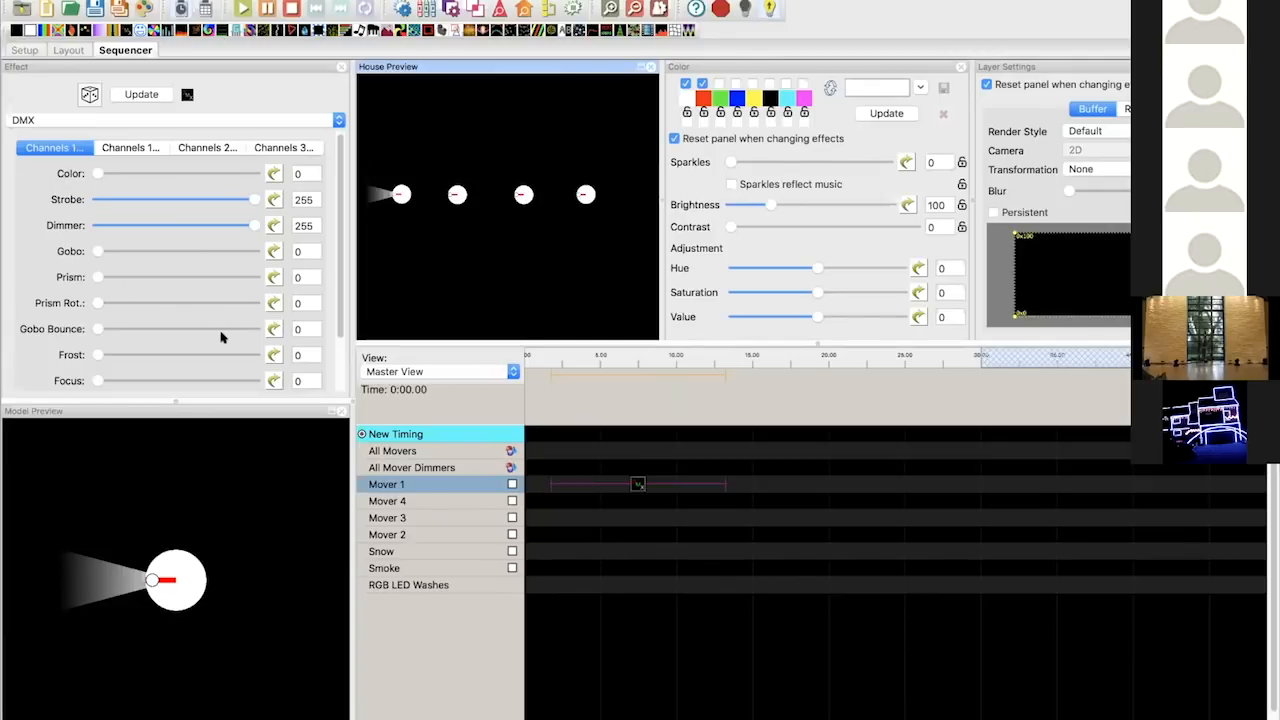
# - Compare Mover 1's layout properties with the named channel sliders of its DMX effect in the sequencer
pyautogui.click(69, 50)
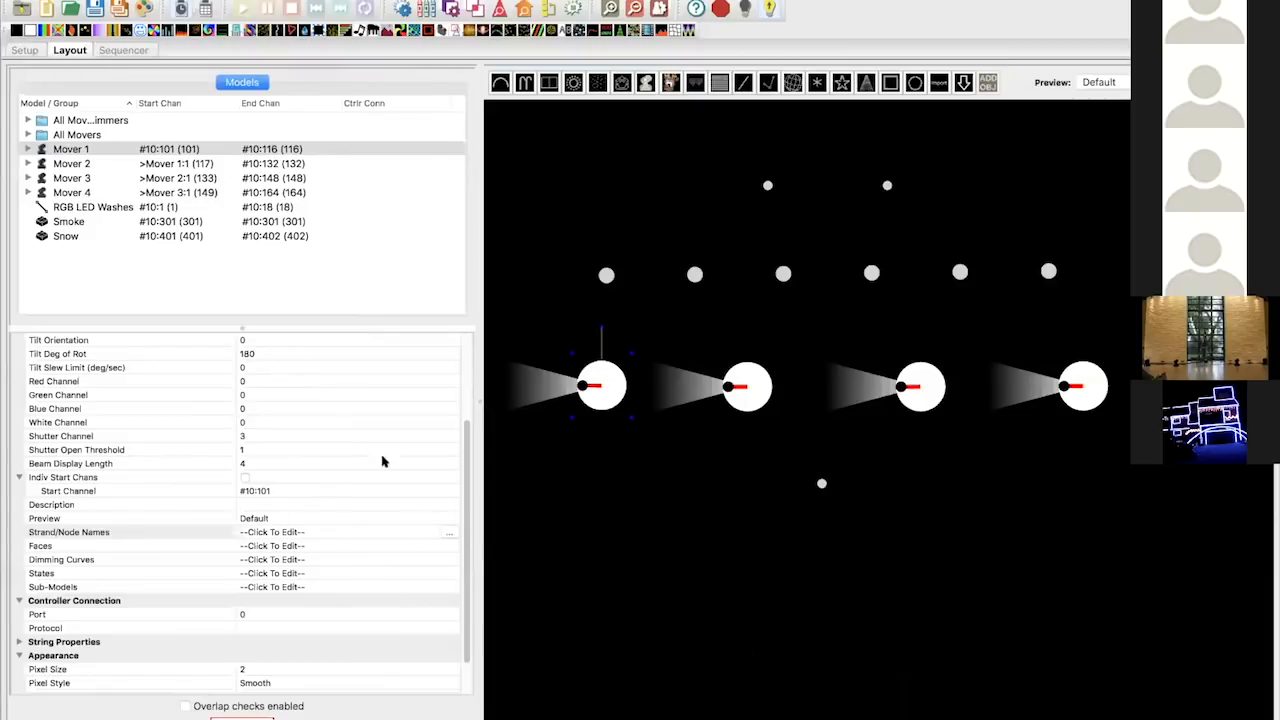
pyautogui.click(106, 50)
pyautogui.scroll(-1, 230, 260)
pyautogui.scroll(1, 230, 260)
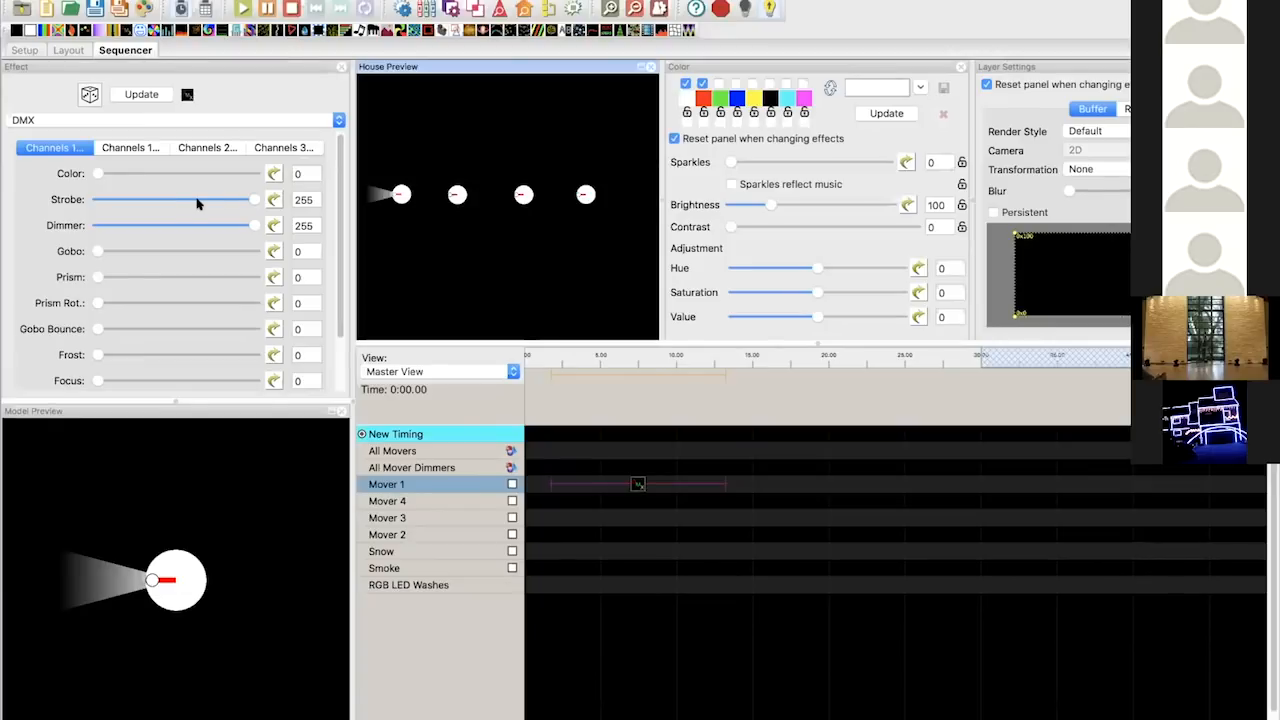
pyautogui.press('super+Tab')
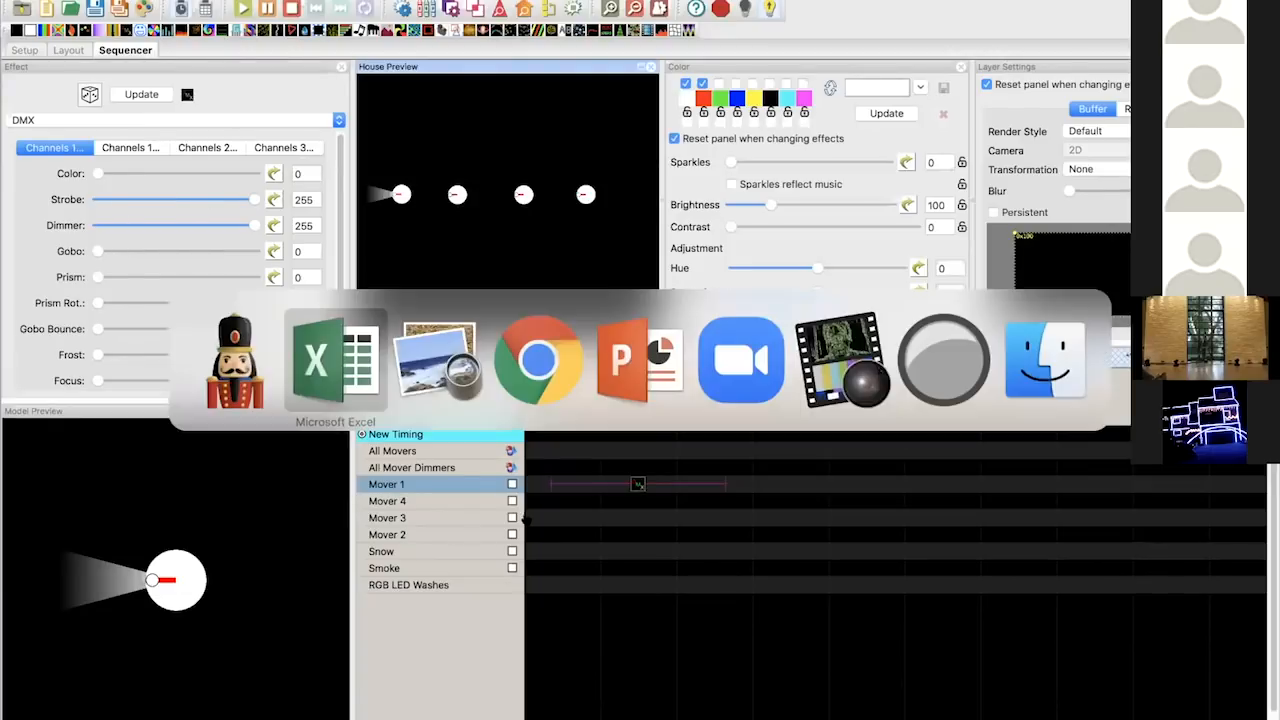
pyautogui.press('super+Tab')
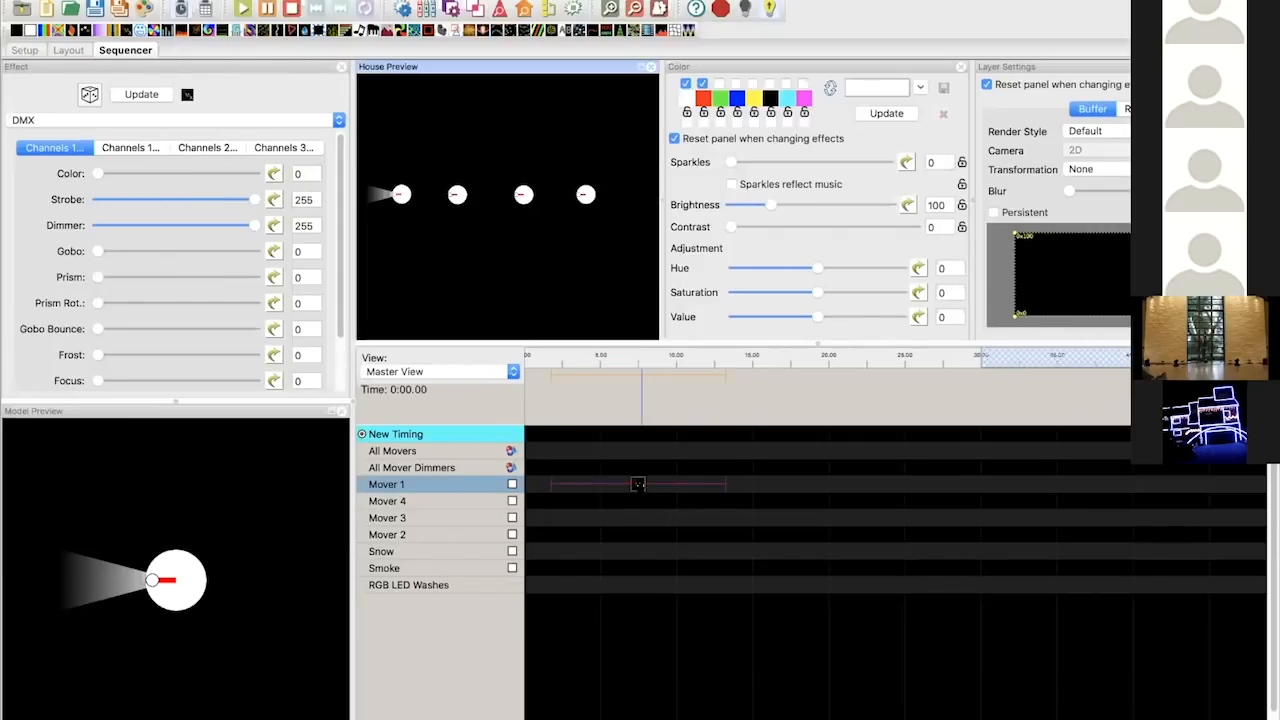
# - Try the DMX effect on the All Movers group, review its channel sliders and move the effect back to Mover 1
pyautogui.moveTo(638, 484); pyautogui.dragTo(611, 451)
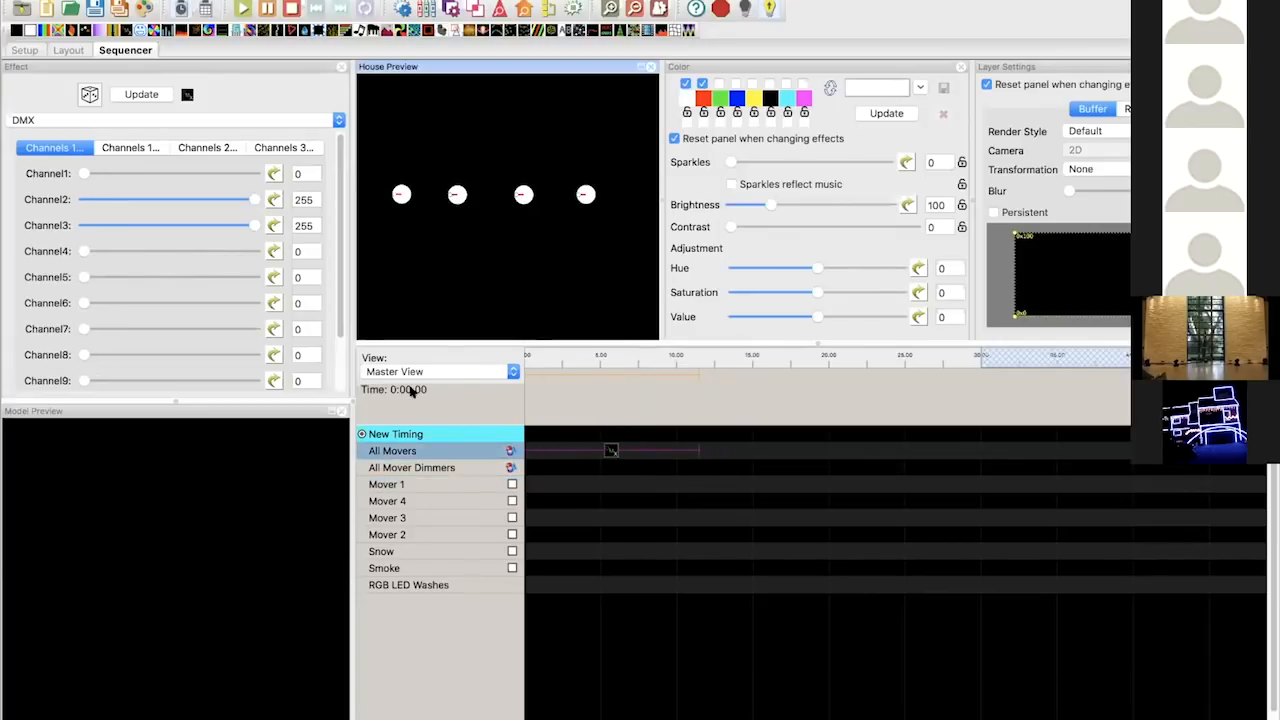
pyautogui.scroll(-2, 238, 268)
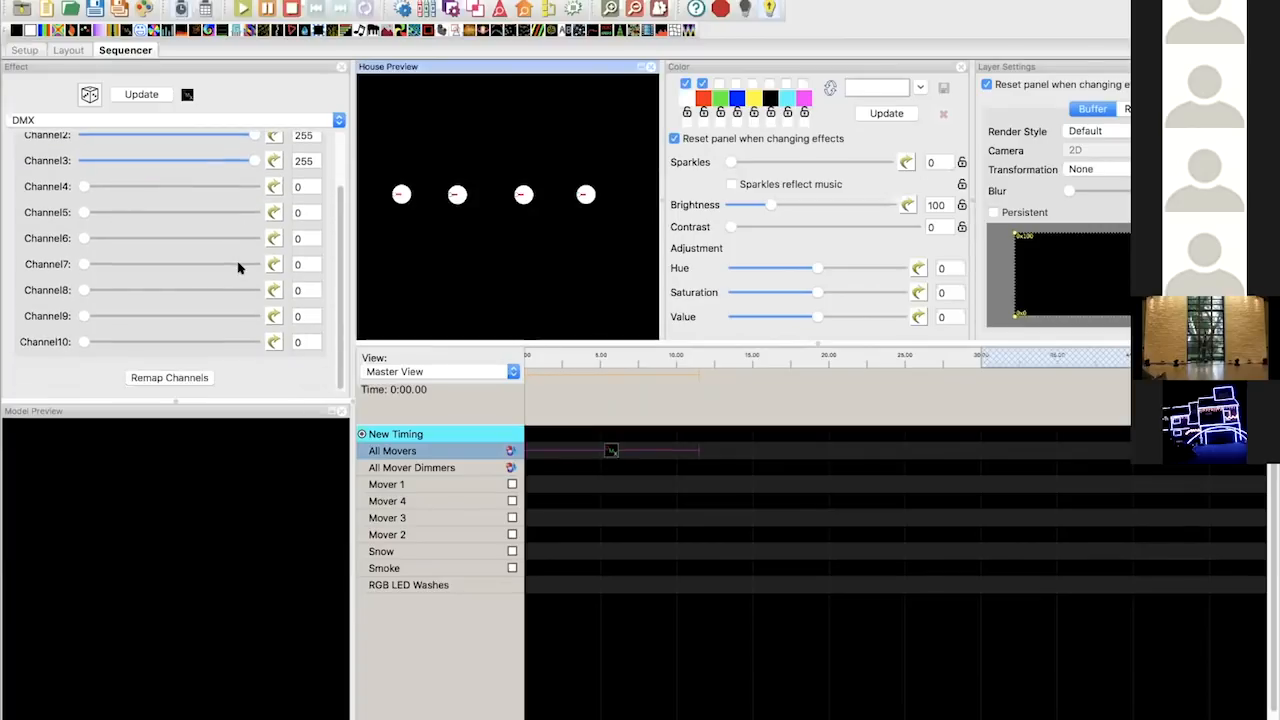
pyautogui.scroll(3, 238, 268)
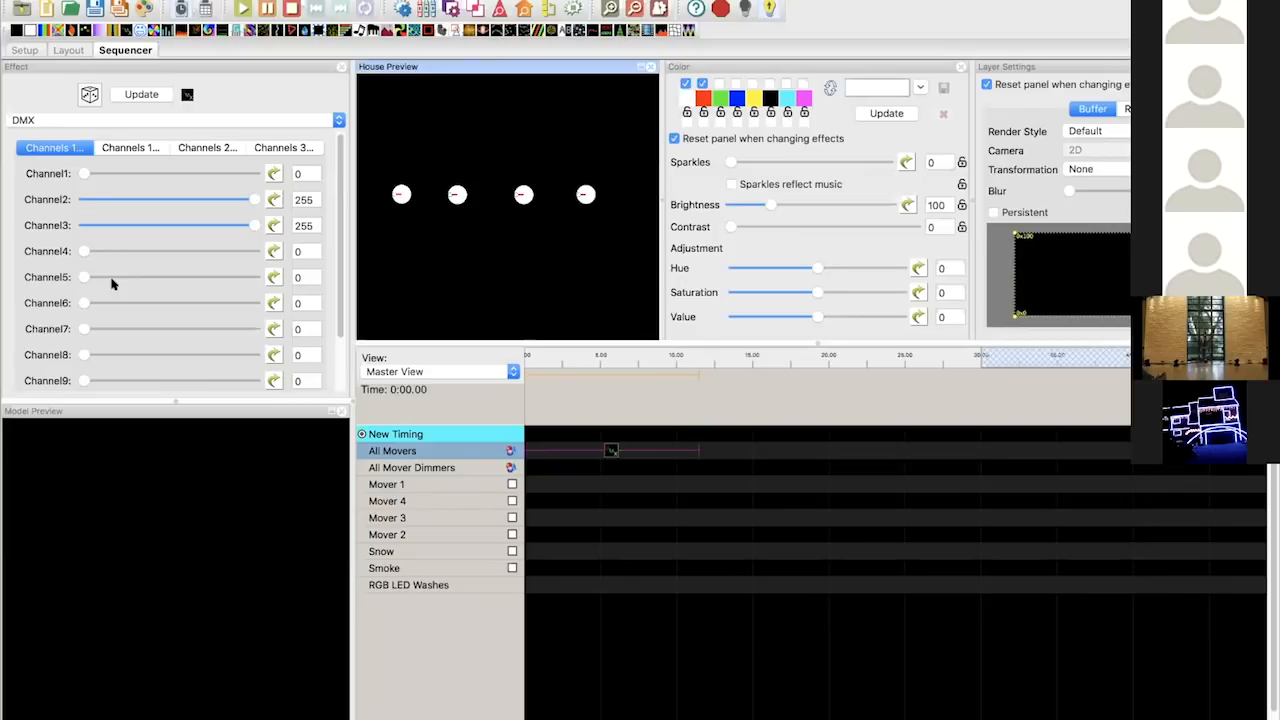
pyautogui.press('Down')
pyautogui.press('Down')
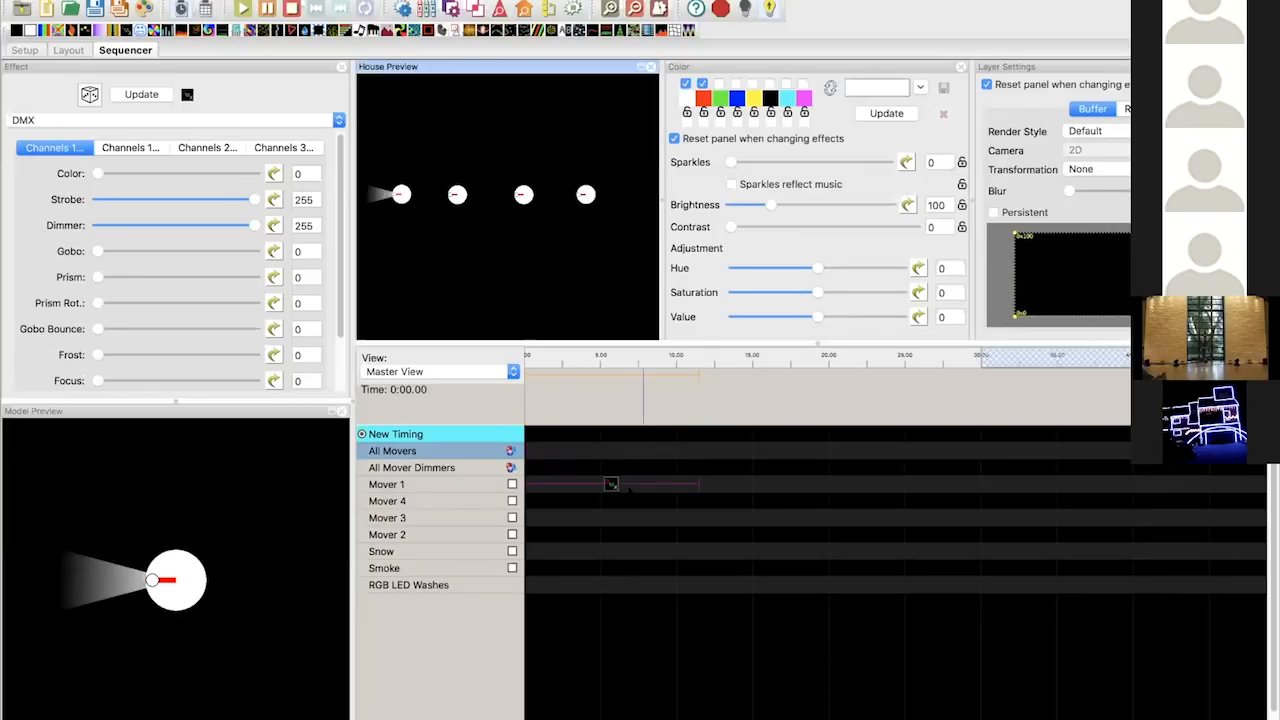
# - Go to the layout and examine Mover 1's number of channels, pan channel and shutter channel
pyautogui.click(69, 50)
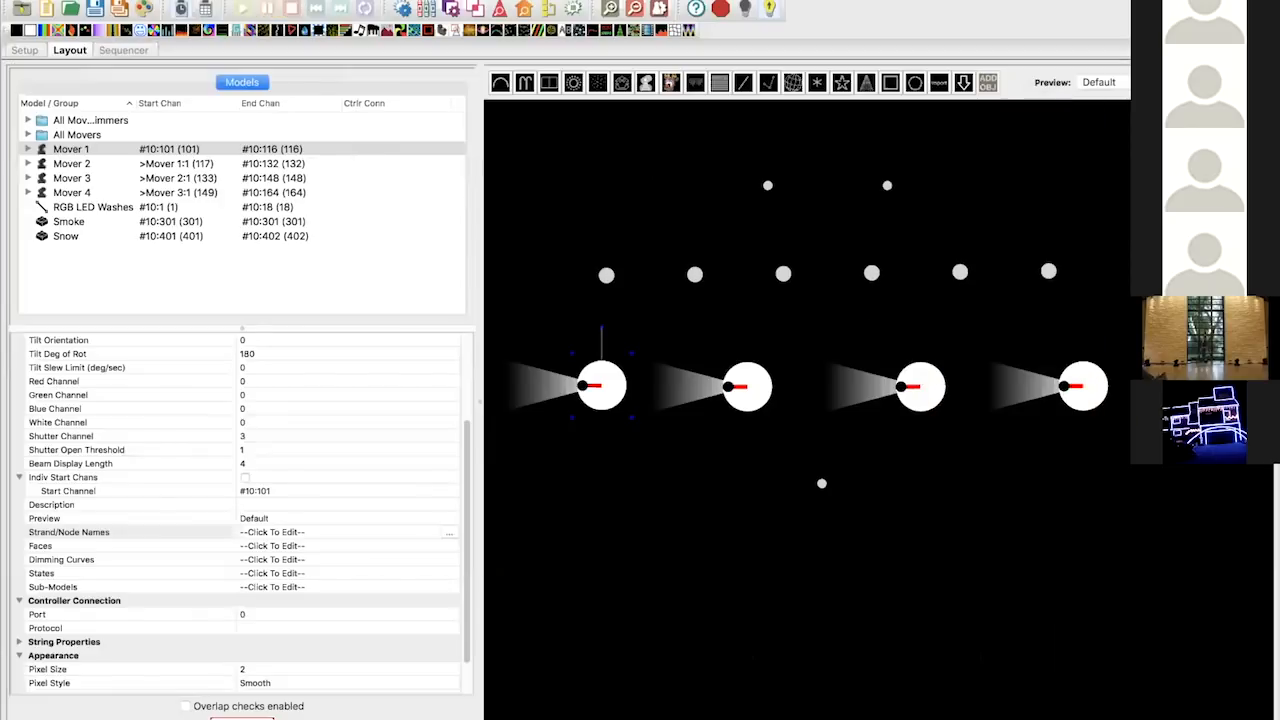
pyautogui.click(608, 390)
pyautogui.click(602, 392)
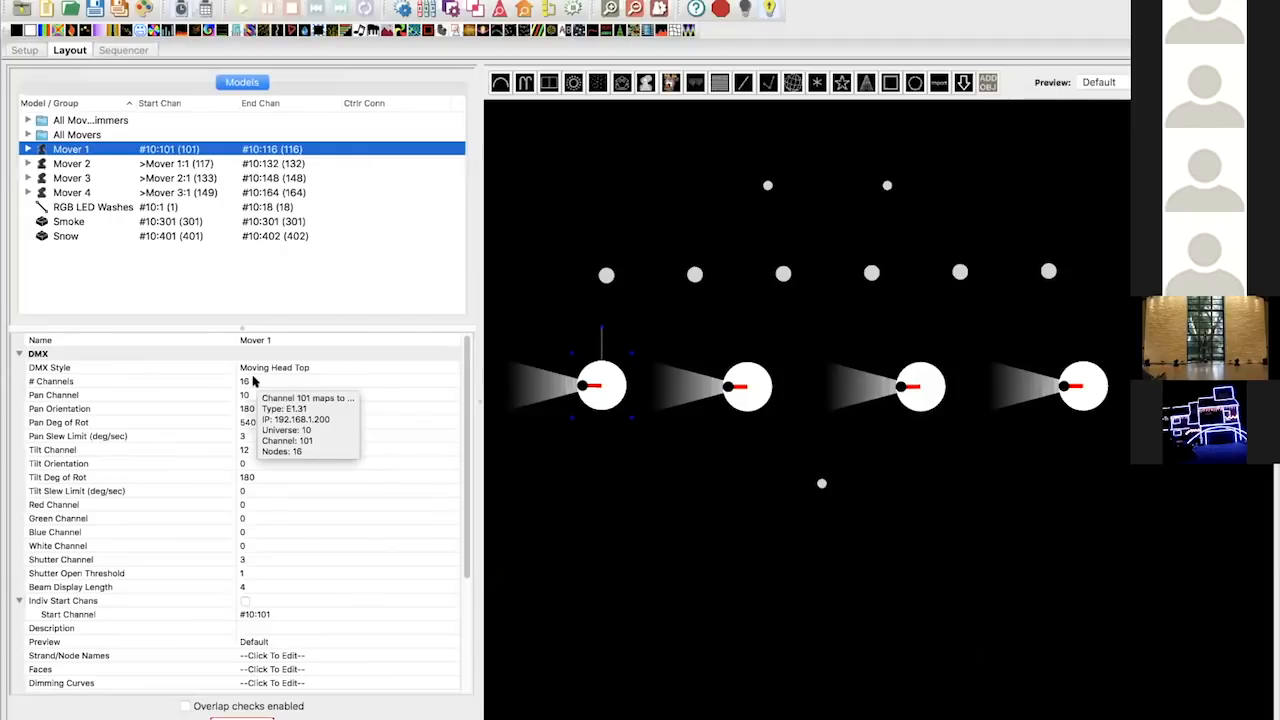
pyautogui.click(253, 381)
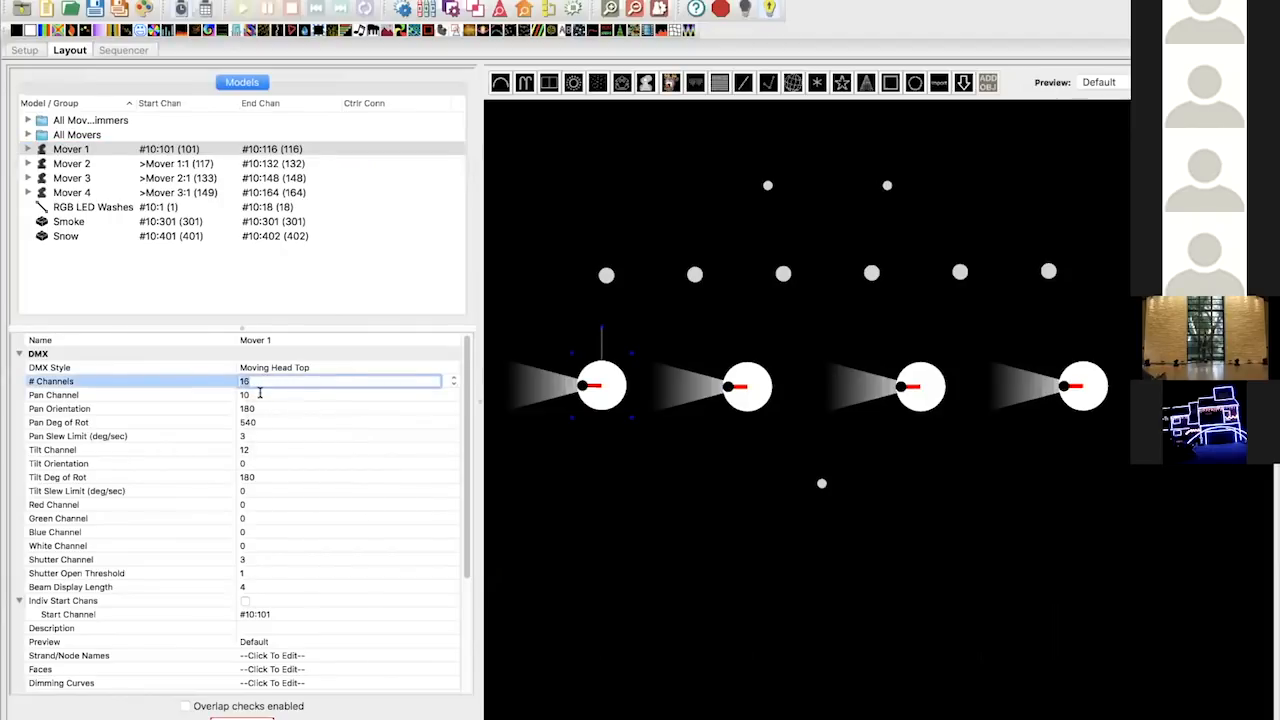
pyautogui.click(259, 394)
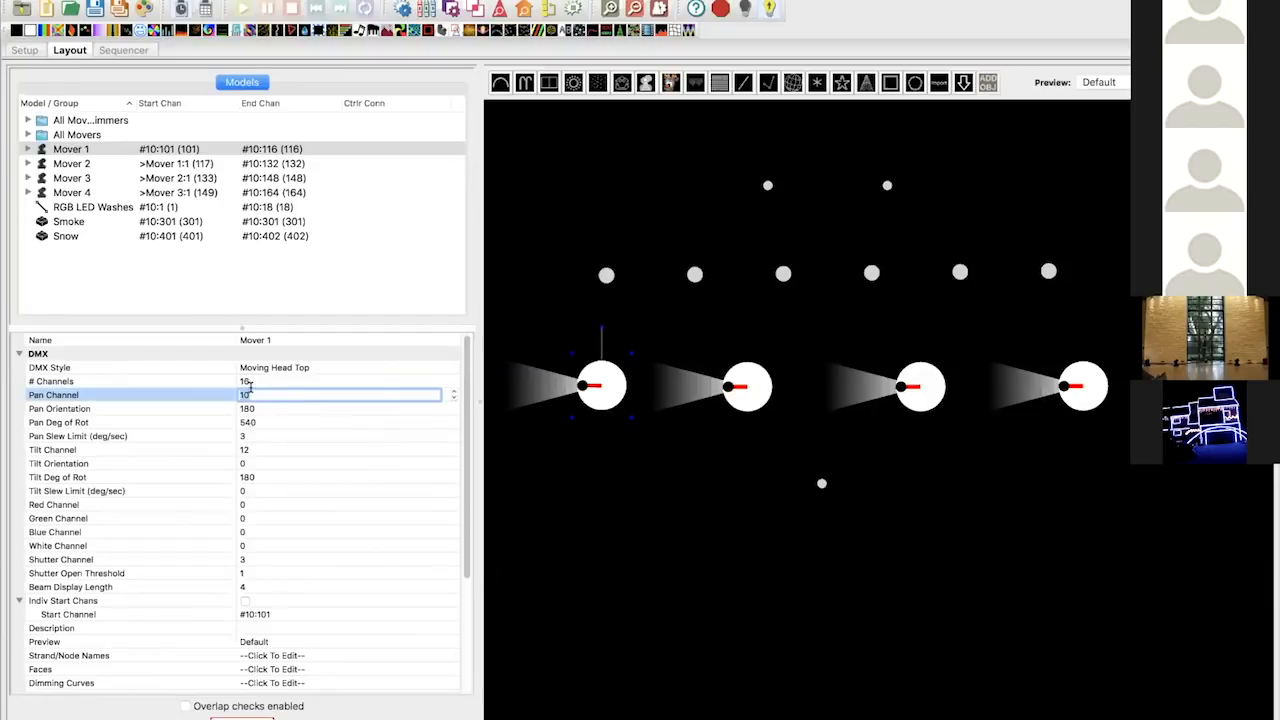
pyautogui.scroll(-4, 262, 450)
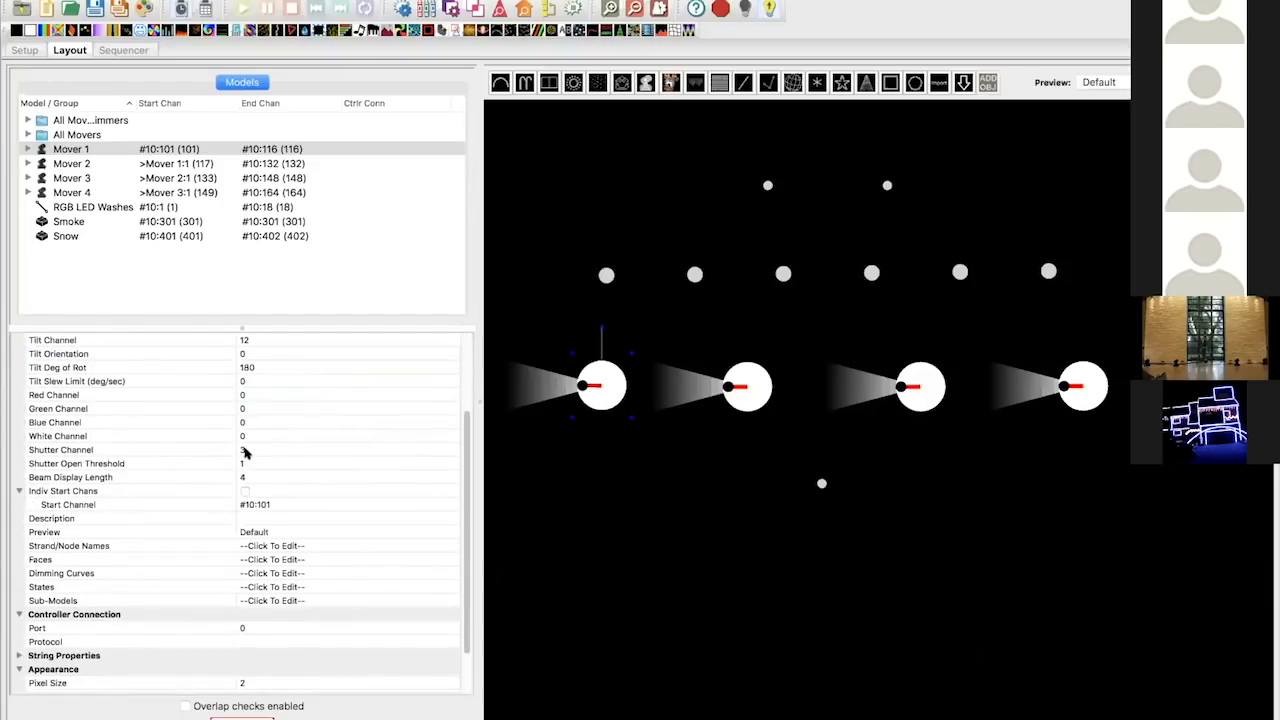
pyautogui.click(245, 449)
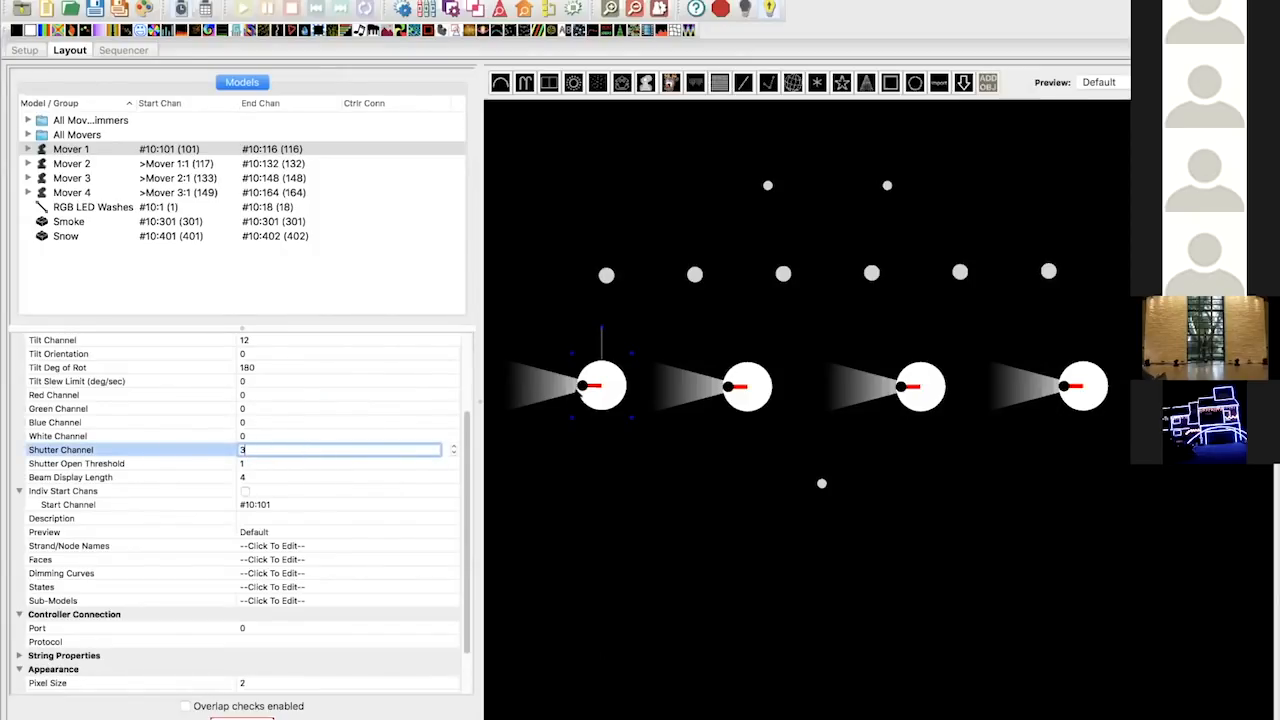
pyautogui.click(600, 394)
pyautogui.click(565, 382)
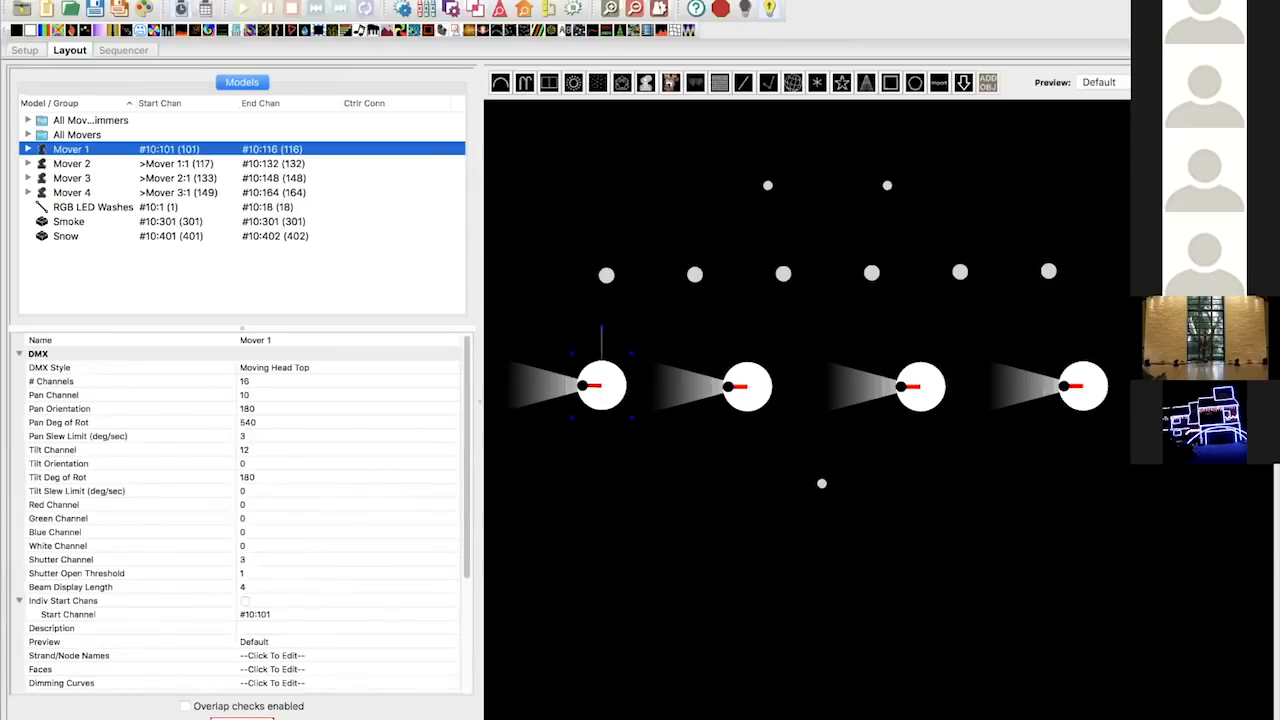
# - Review Mover 1's shutter channel, shutter open threshold and remaining model properties against its previewed beam
pyautogui.moveTo(541, 386)
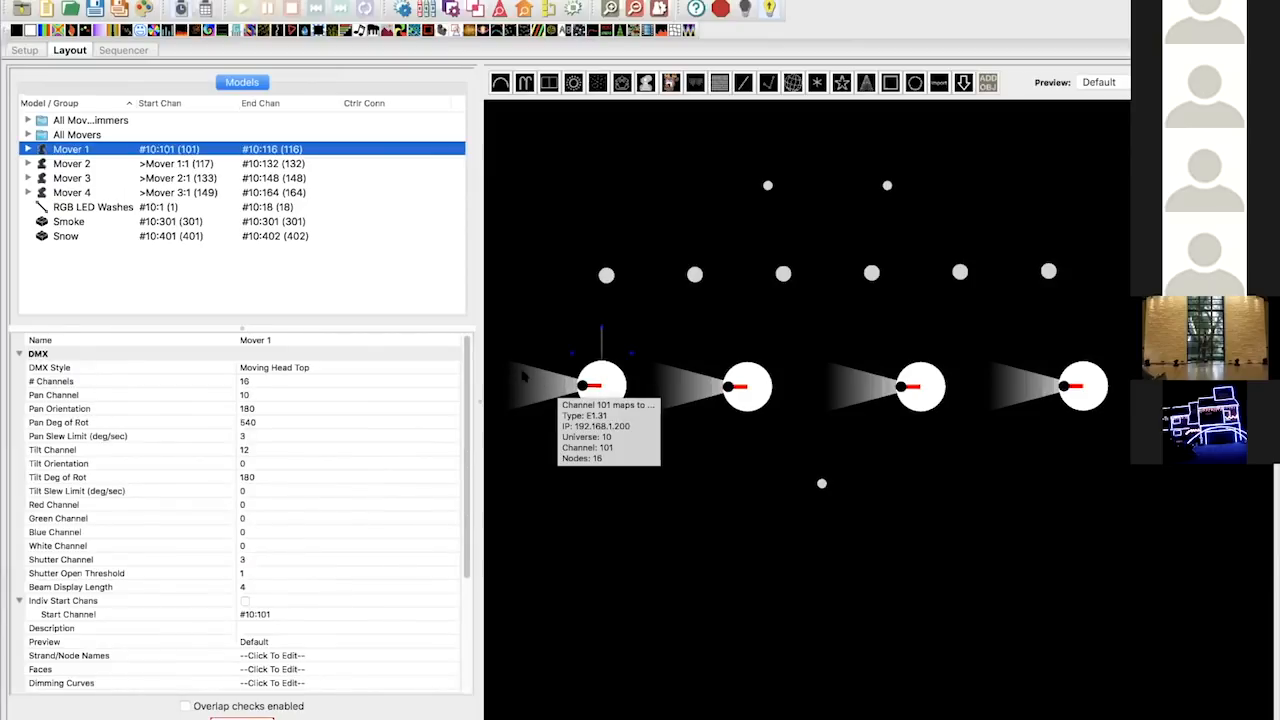
pyautogui.click(605, 396)
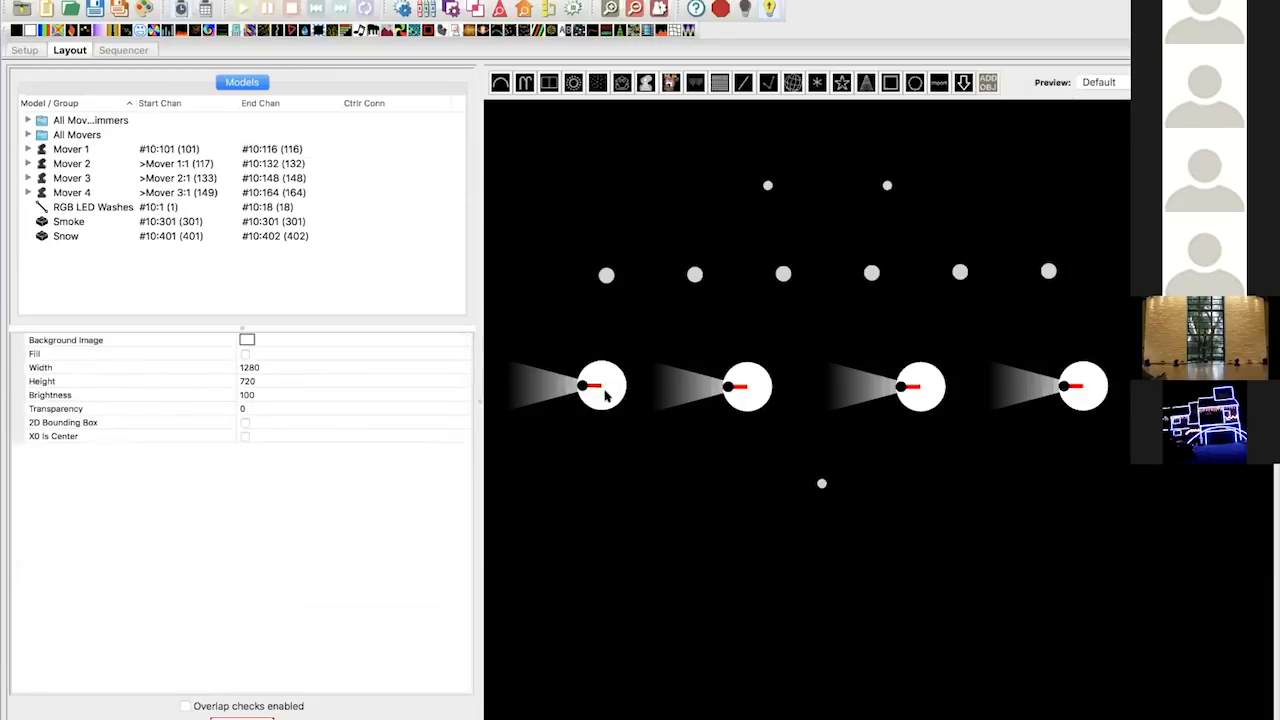
pyautogui.click(595, 382)
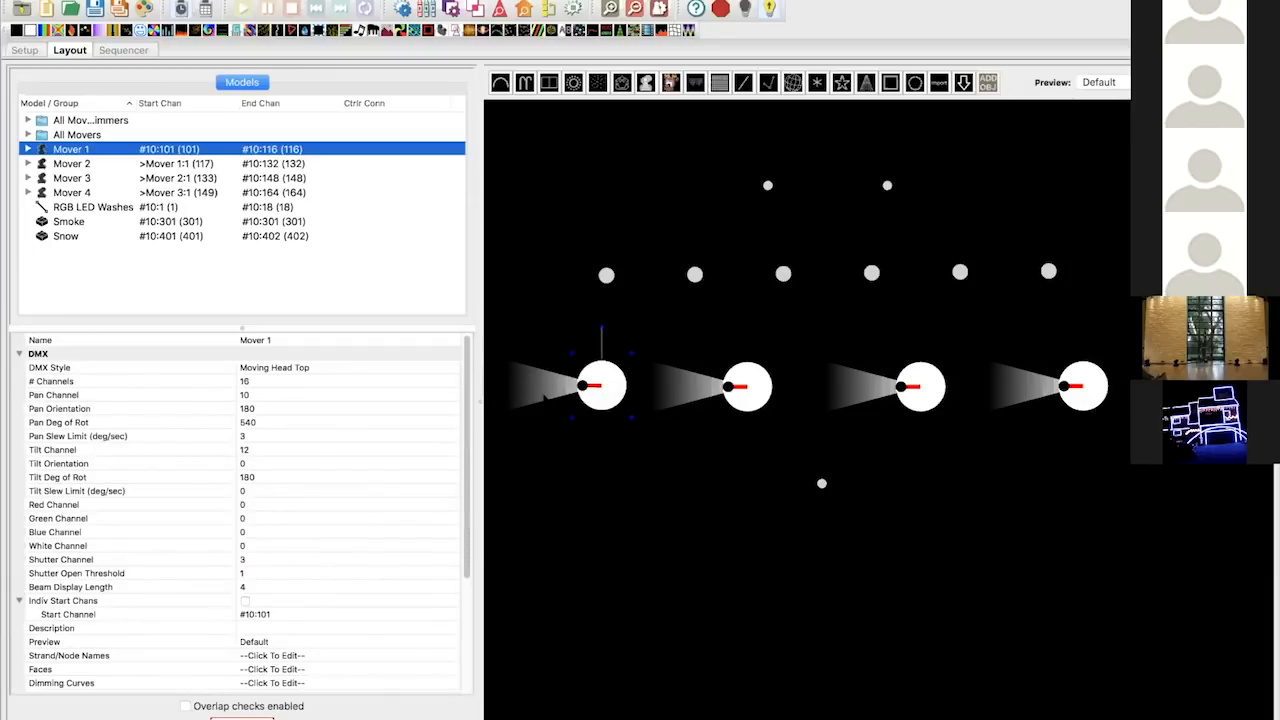
pyautogui.moveTo(580, 392)
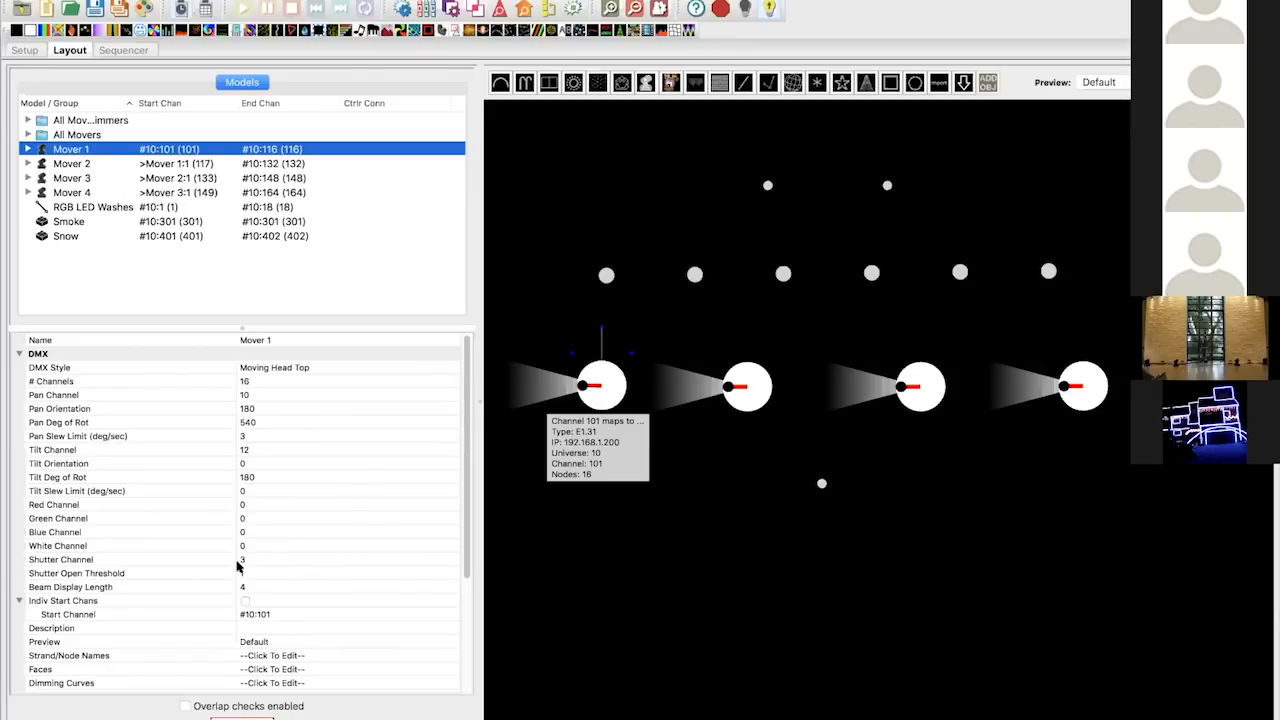
pyautogui.click(254, 570)
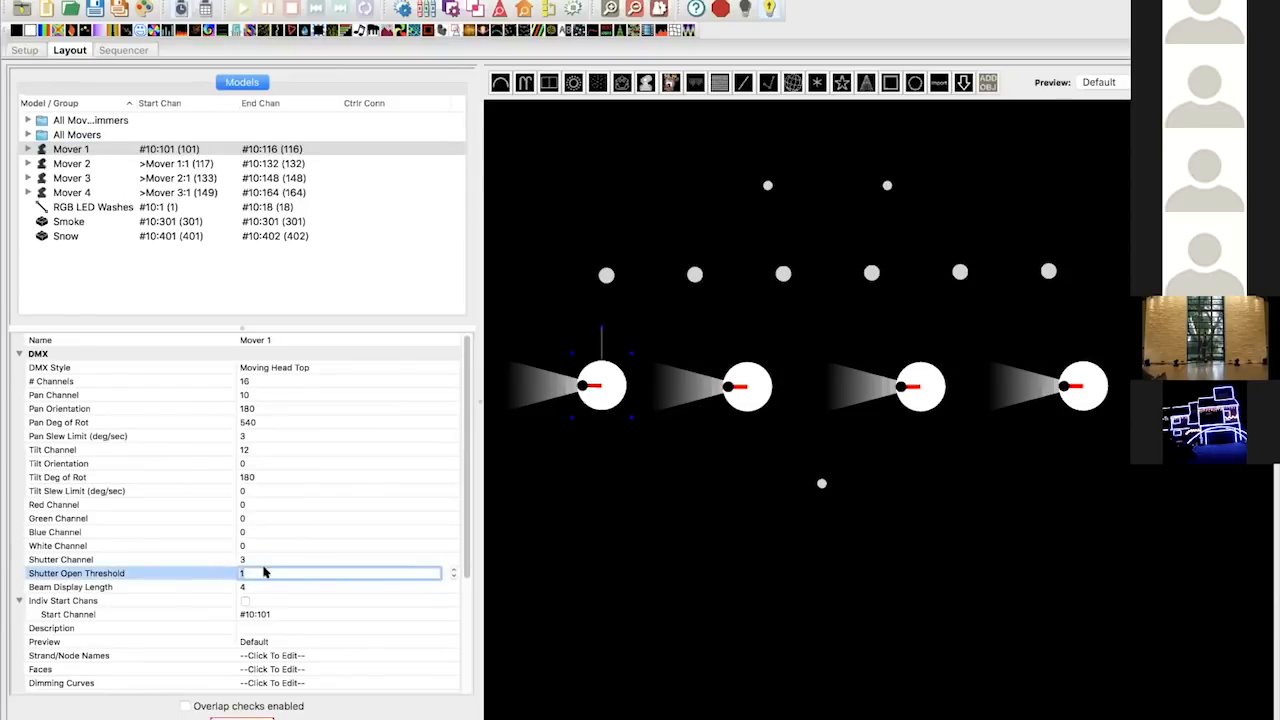
pyautogui.click(261, 558)
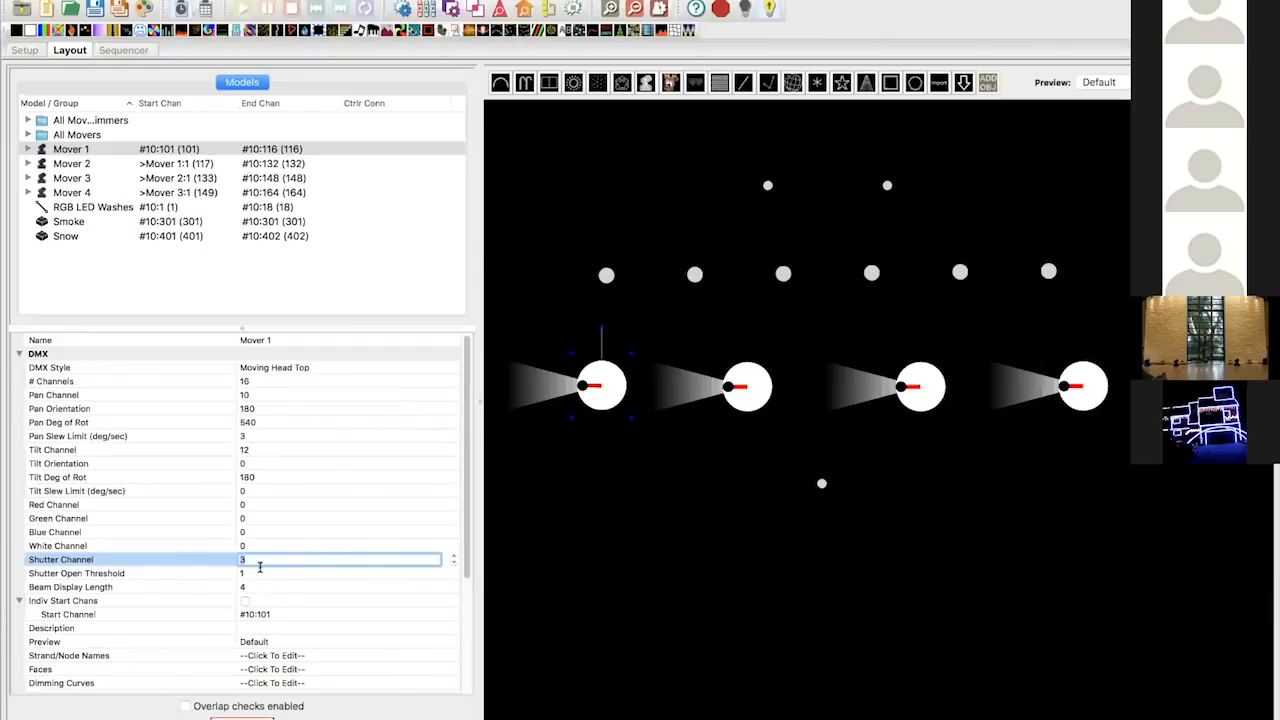
pyautogui.click(103, 578)
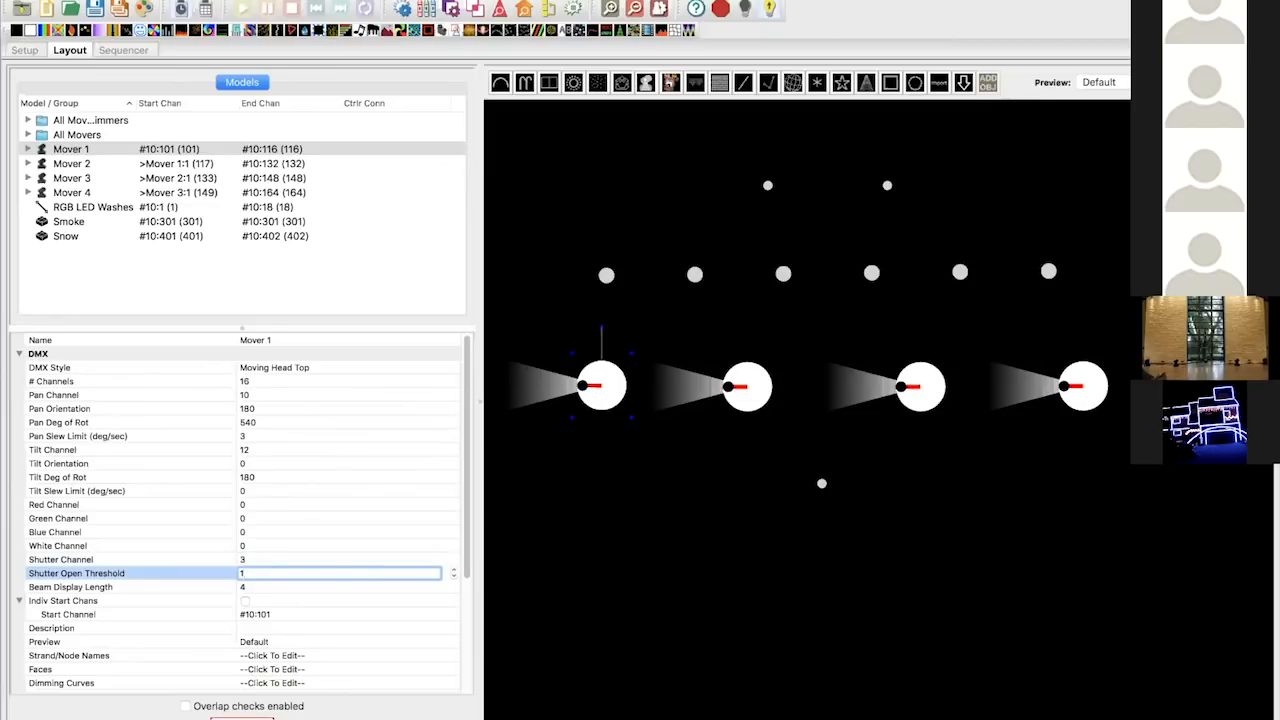
pyautogui.press('Return')
pyautogui.scroll(-2, 321, 552)
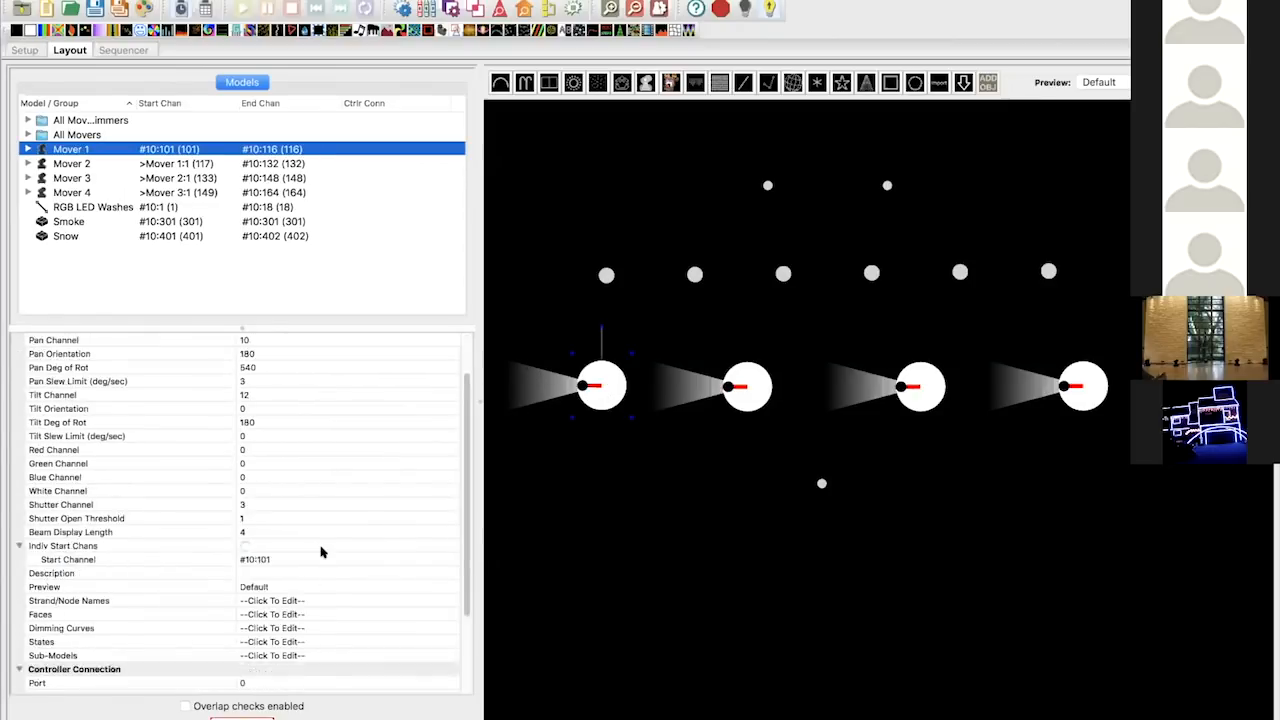
pyautogui.scroll(-3, 321, 552)
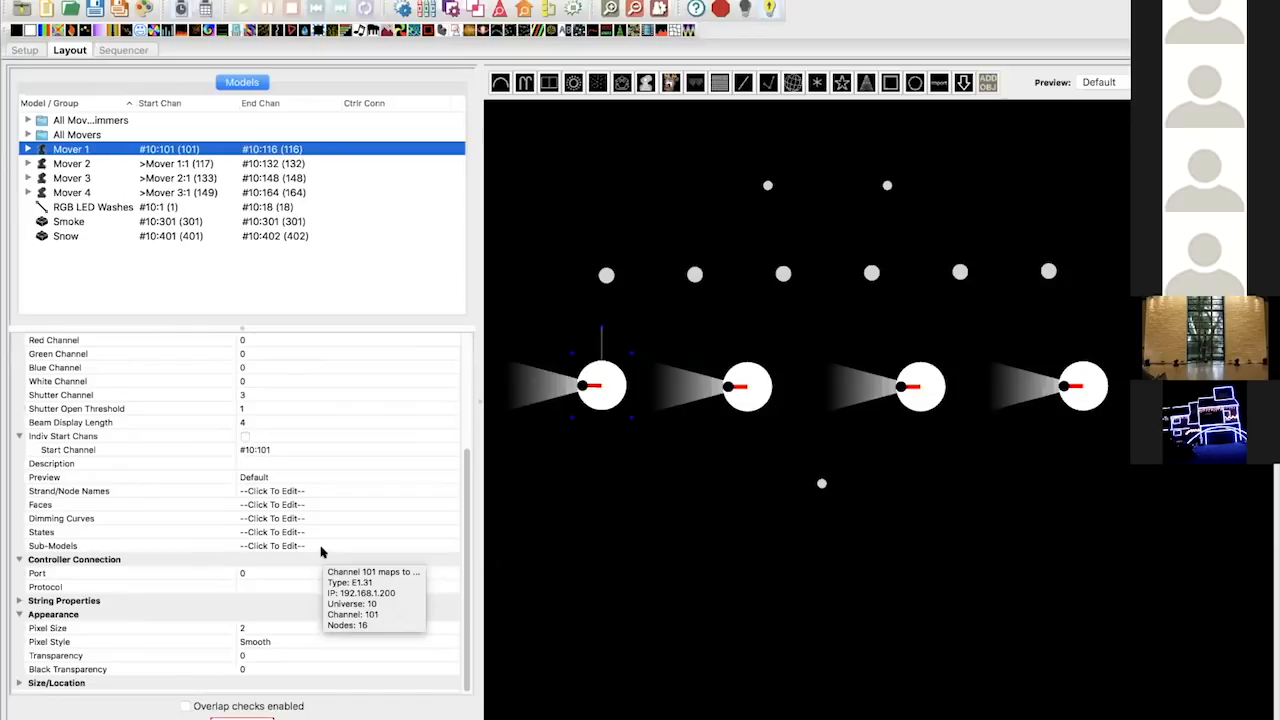
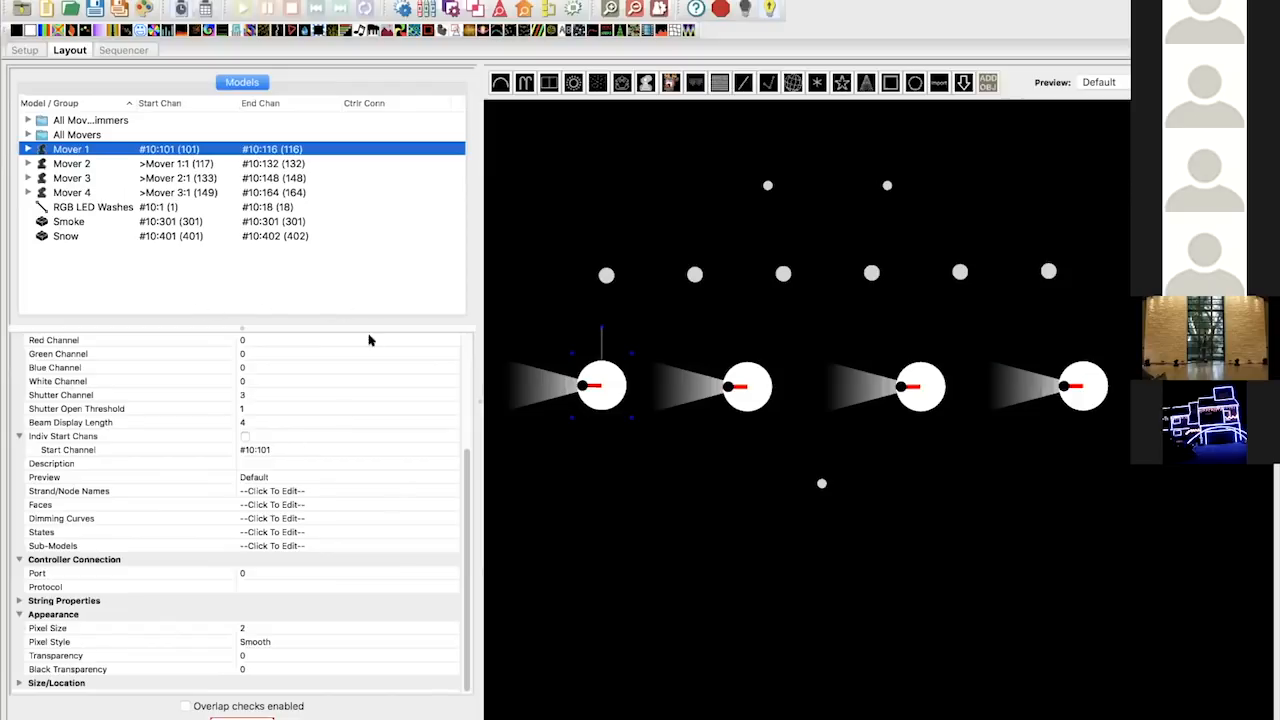
# - Inspect the Dimmer submodel inside Mover 1 and collapse the model again
pyautogui.click(280, 285)
pyautogui.click(90, 148)
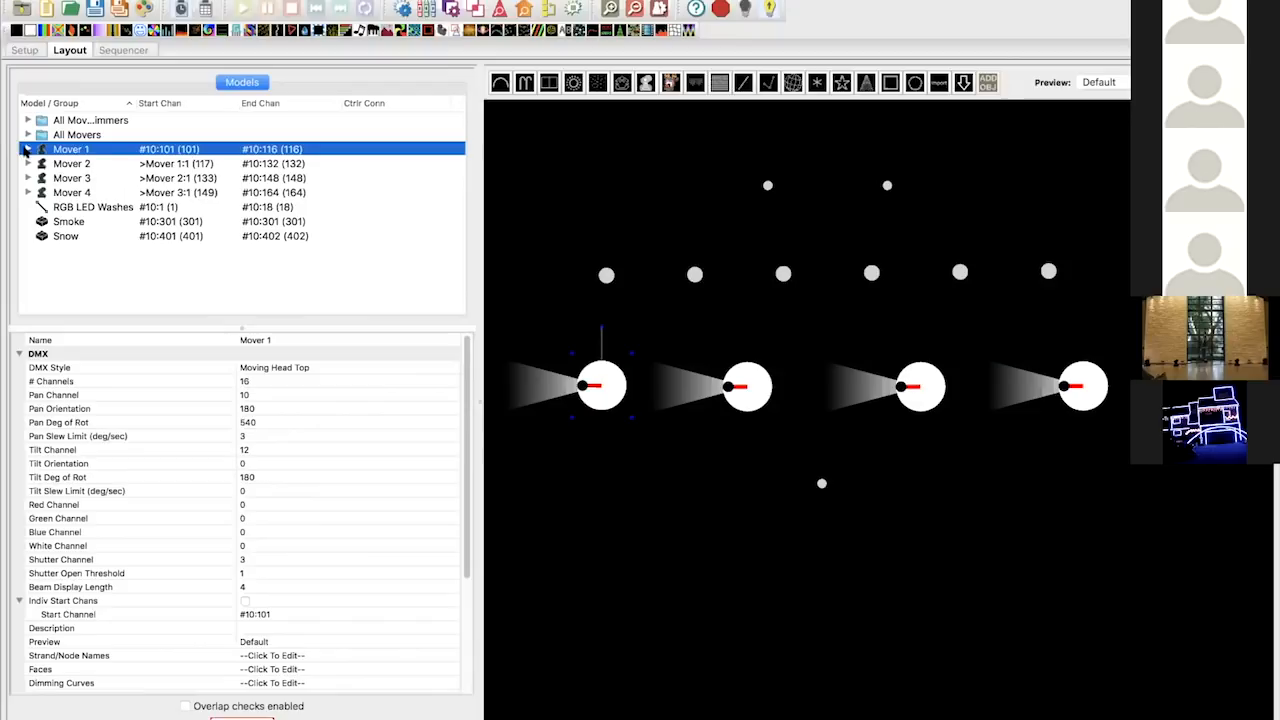
pyautogui.click(27, 148)
pyautogui.click(75, 163)
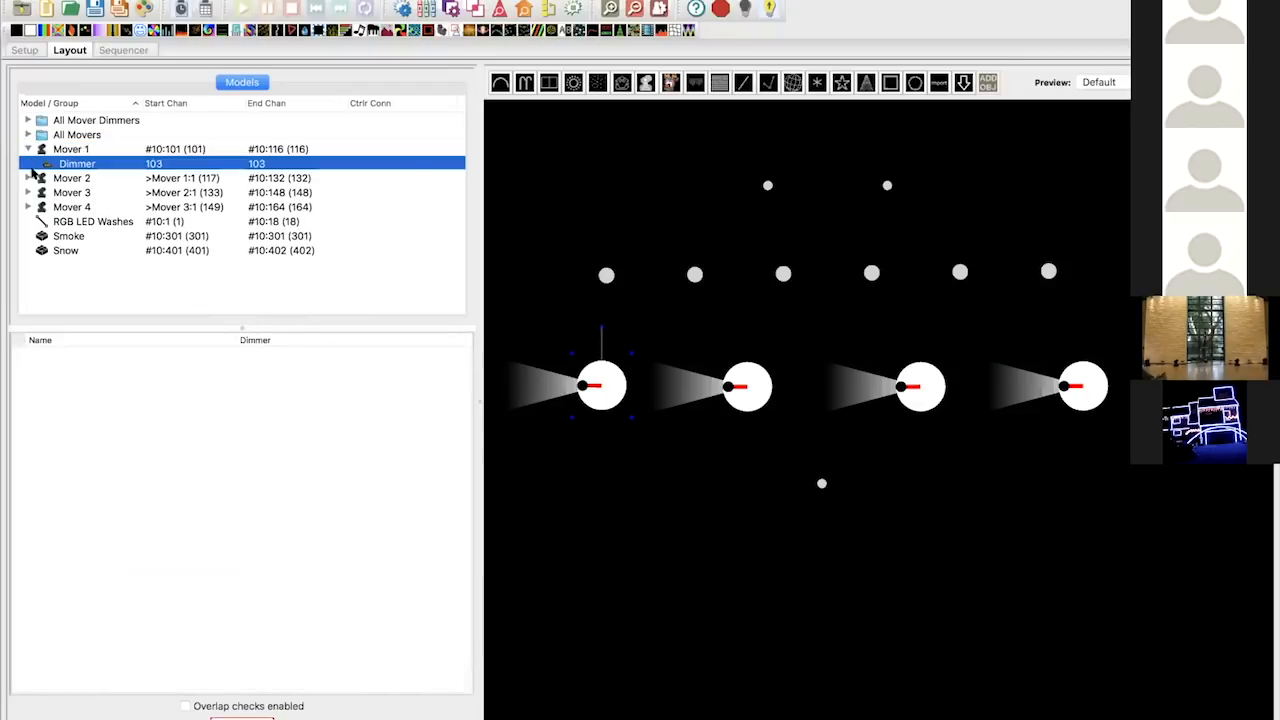
pyautogui.click(41, 151)
pyautogui.click(27, 149)
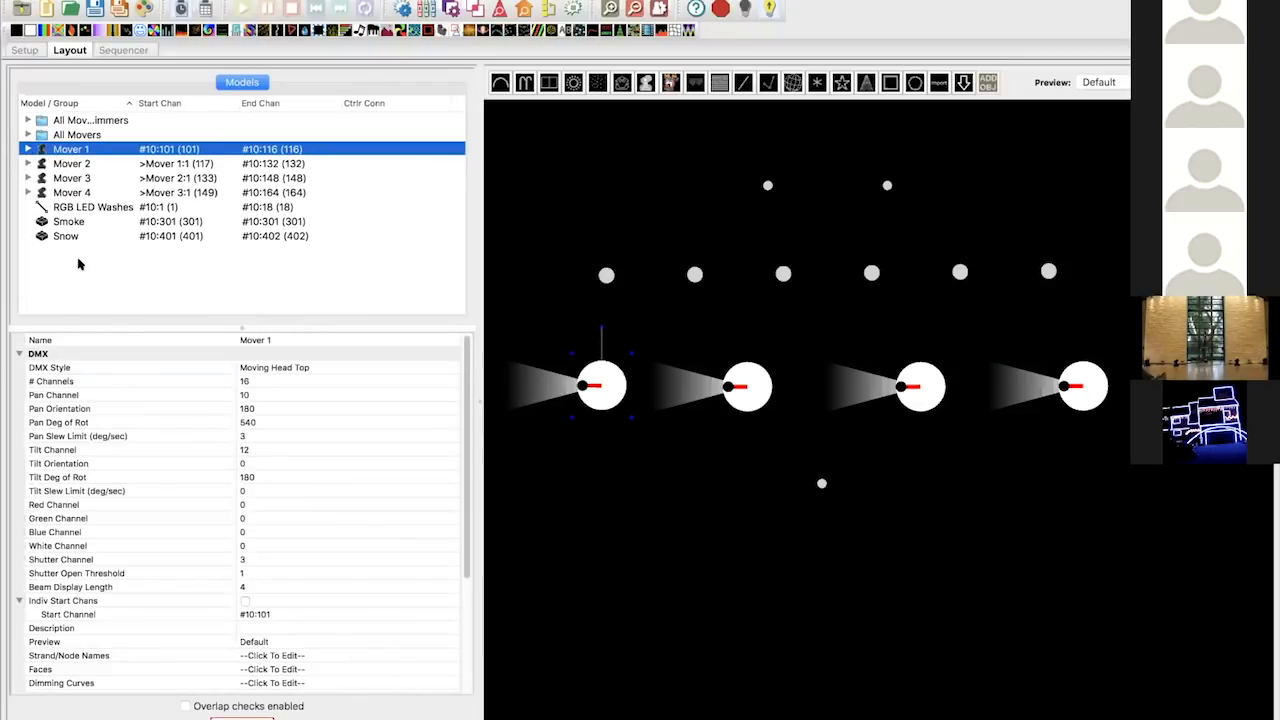
# - Compare Mover 1's channel range with the channel mapped to its Dimmer submodel
pyautogui.click(80, 265)
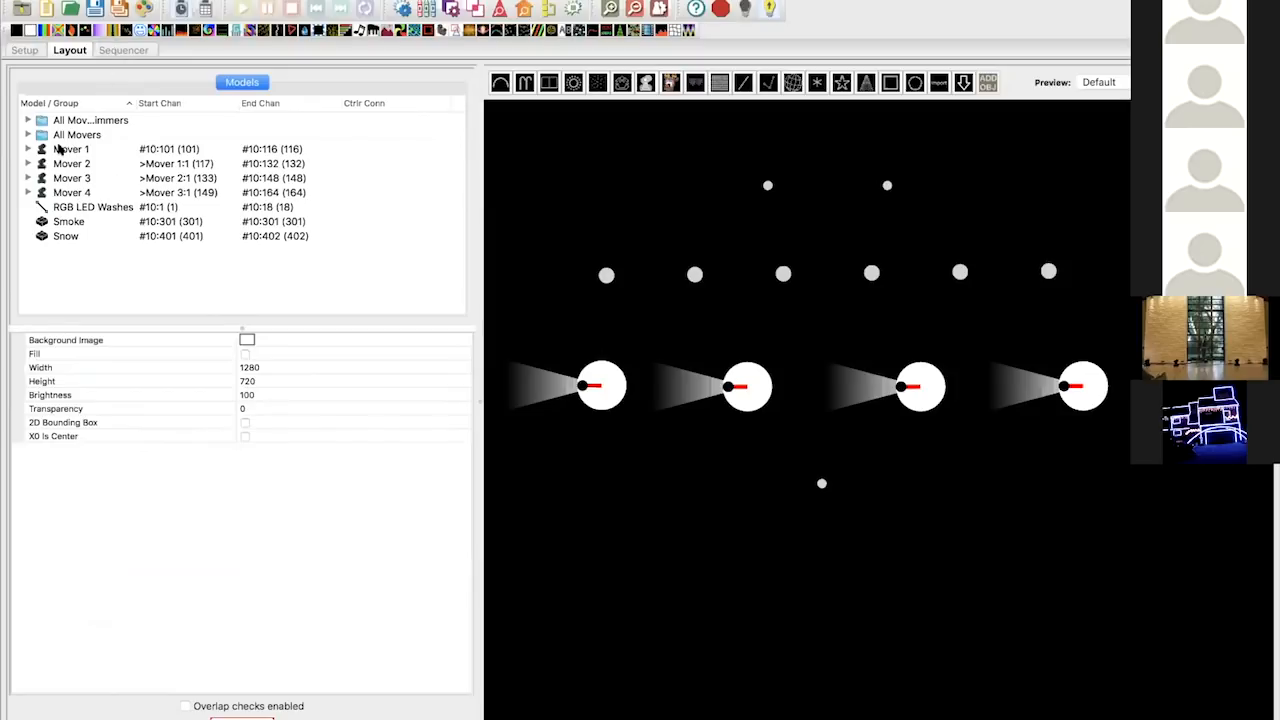
pyautogui.click(59, 148)
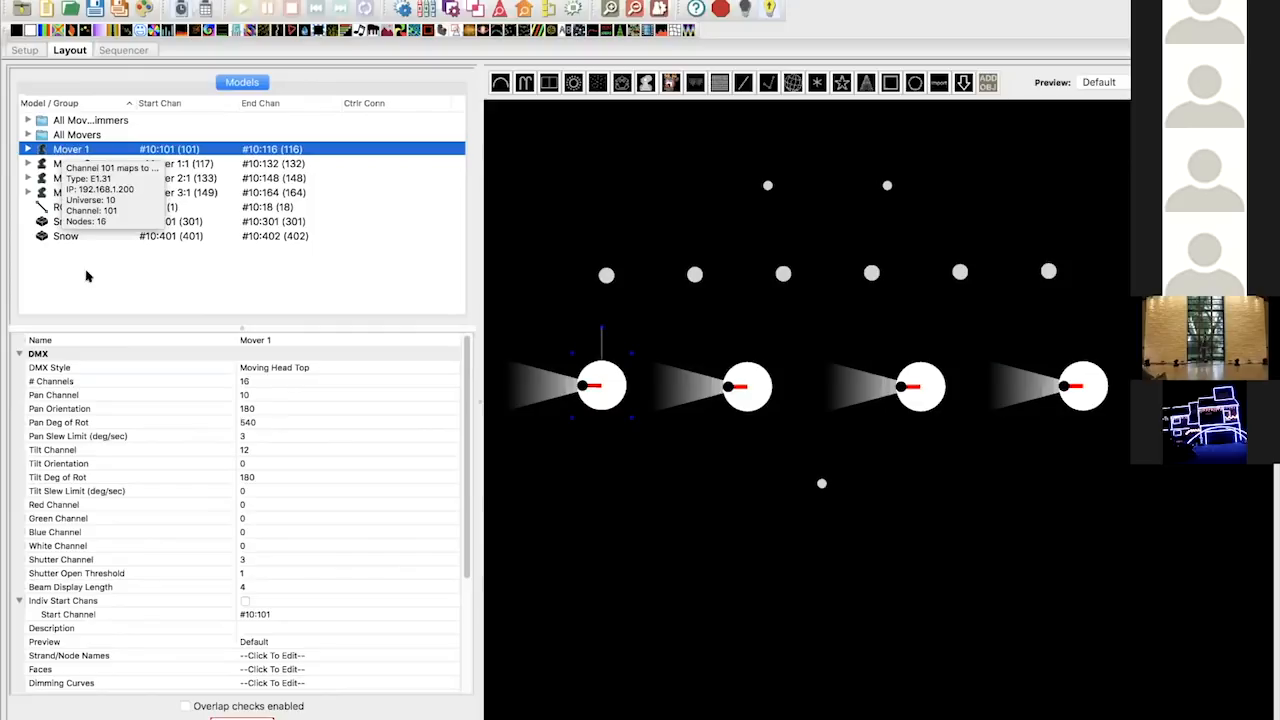
pyautogui.click(112, 277)
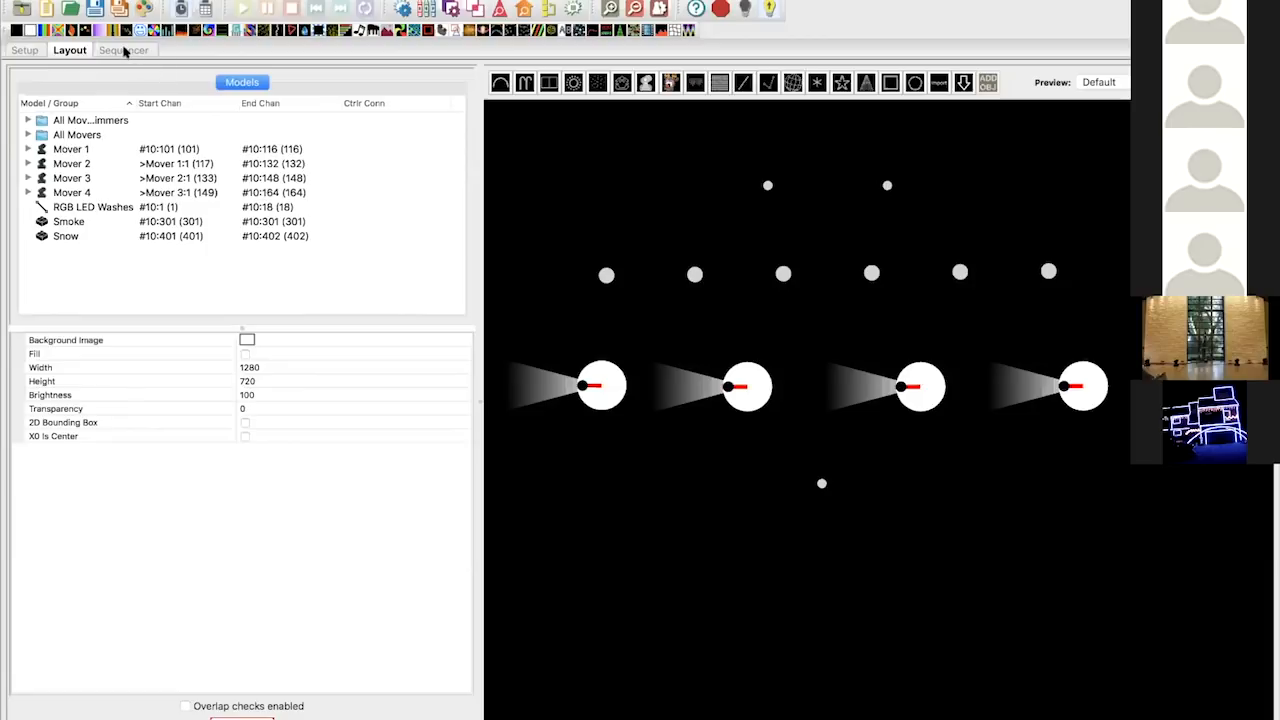
pyautogui.click(28, 149)
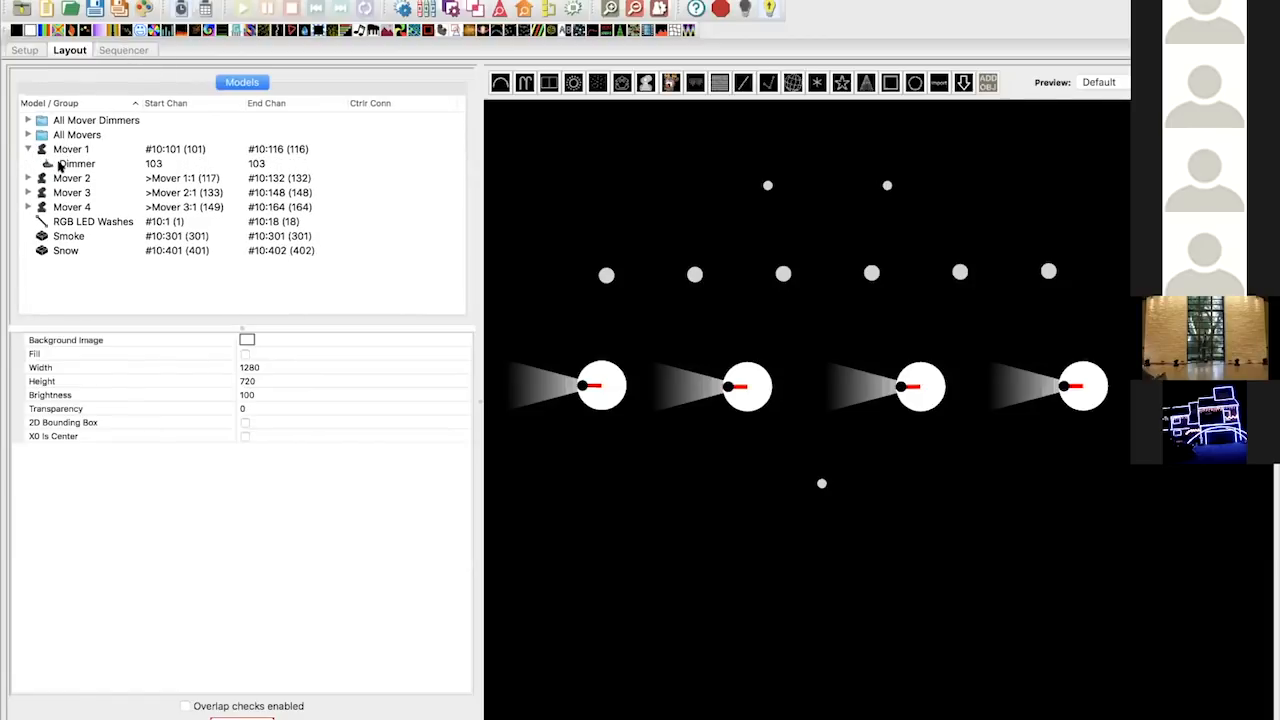
pyautogui.click(60, 165)
pyautogui.click(83, 287)
pyautogui.click(70, 165)
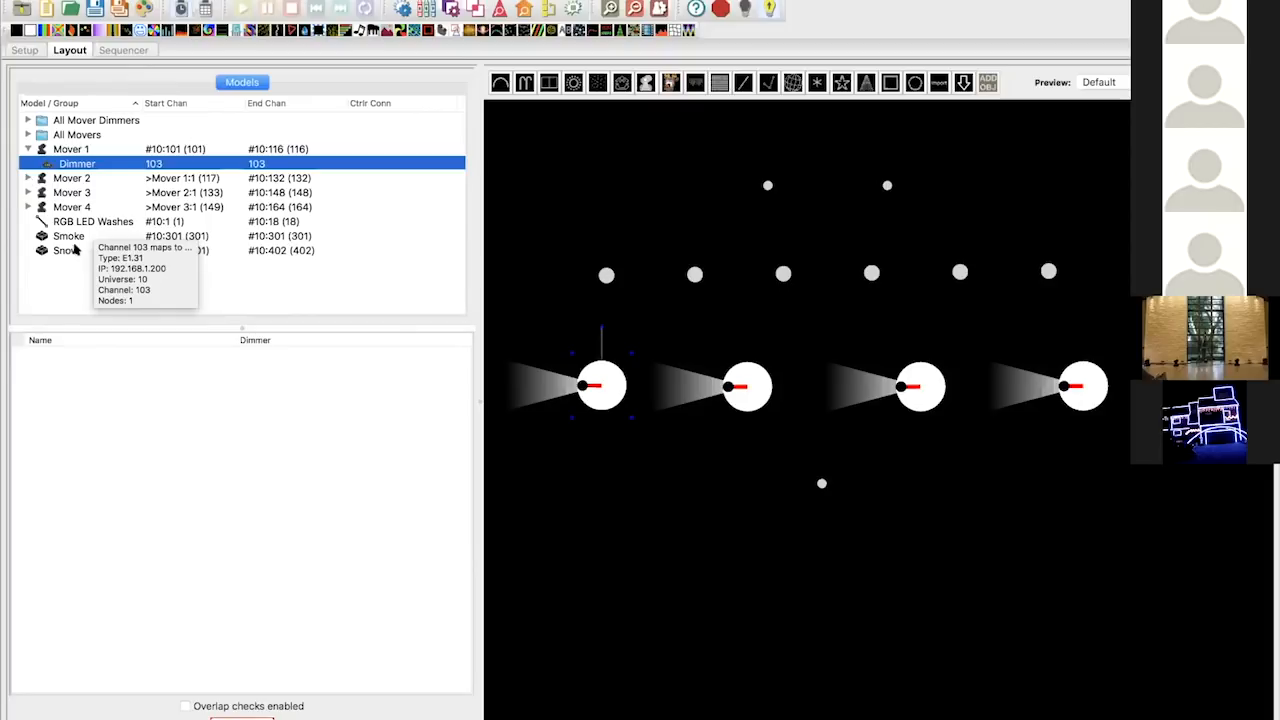
pyautogui.click(63, 277)
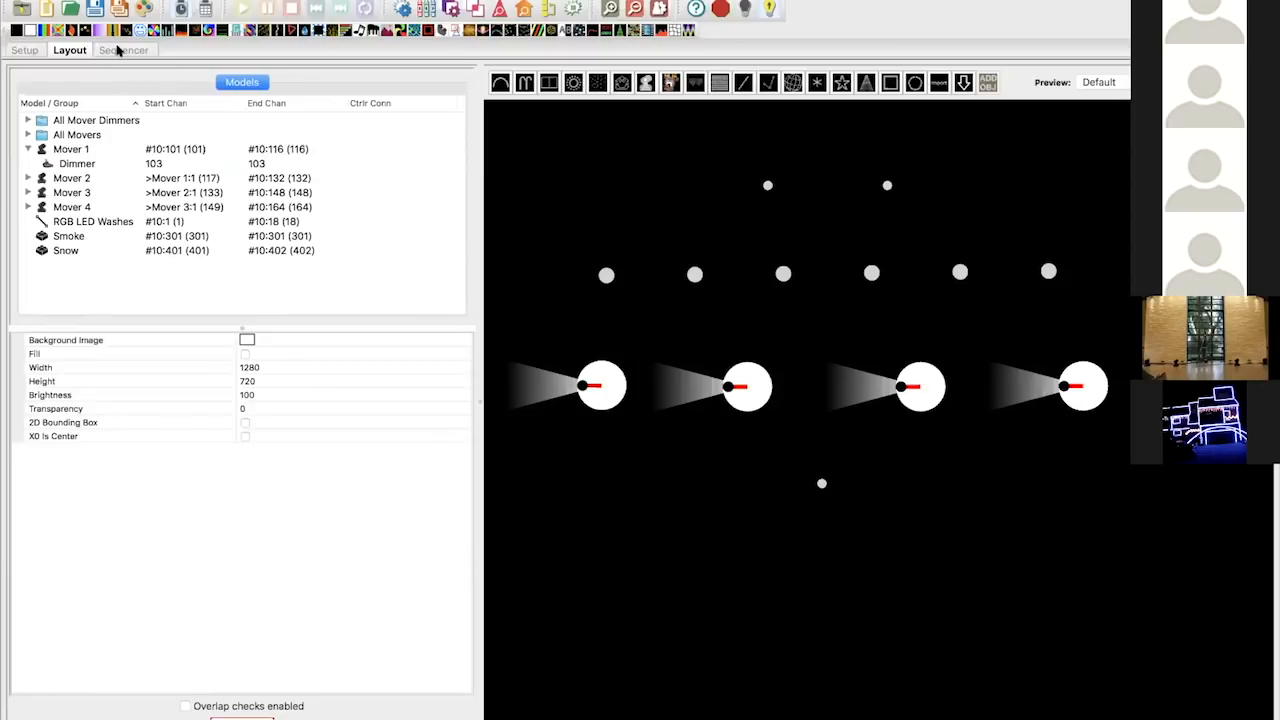
# - Return to the sequencer and set Pan to about 56 in Mover 1's DMX effect
pyautogui.click(122, 50)
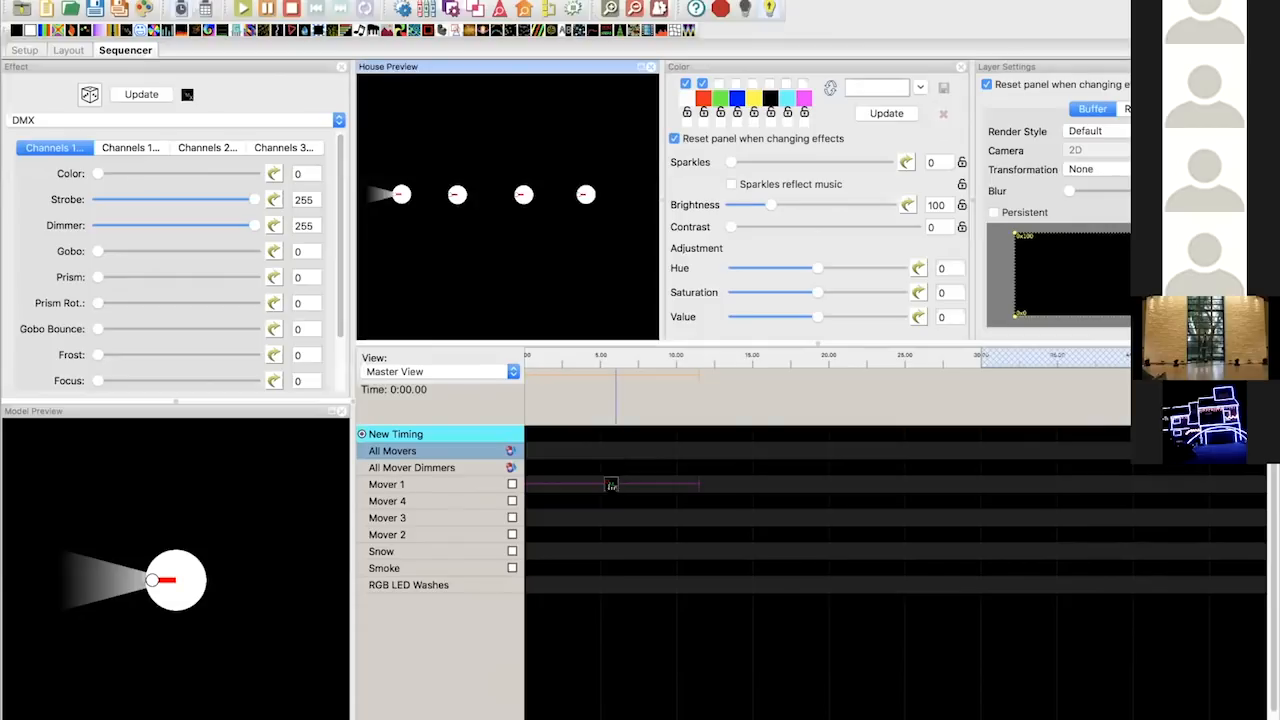
pyautogui.click(612, 484)
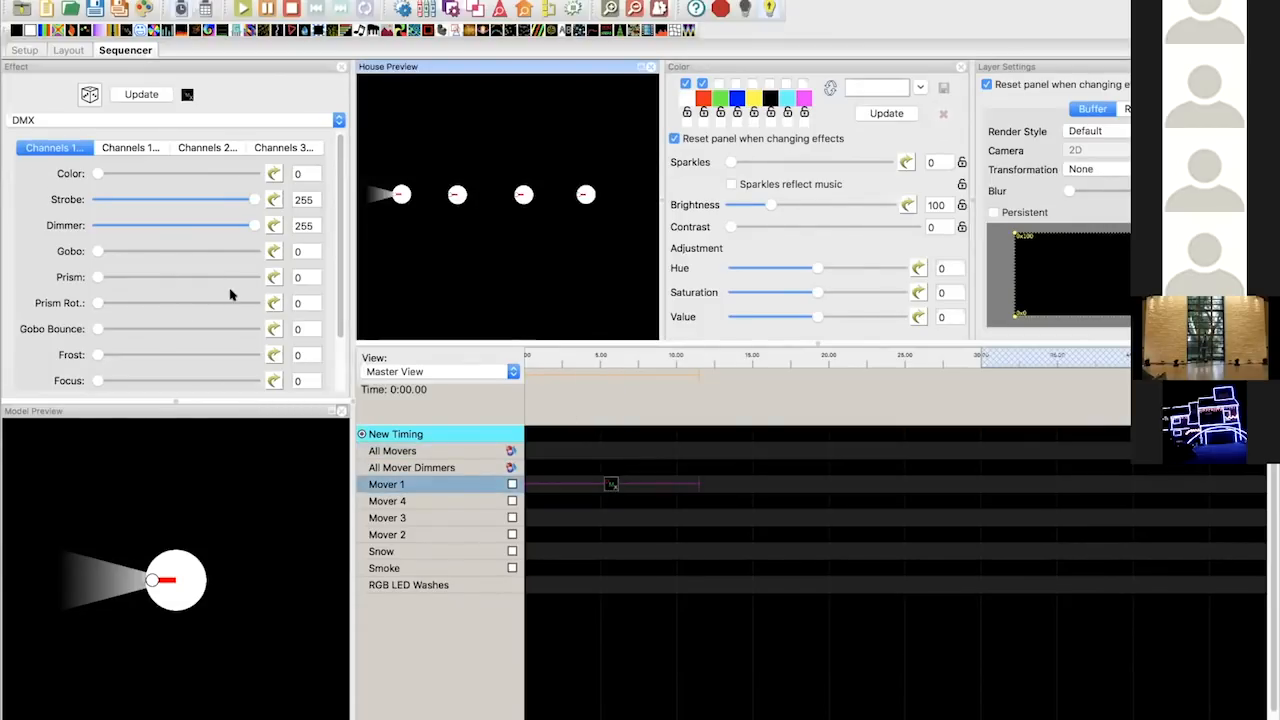
pyautogui.scroll(-3, 230, 294)
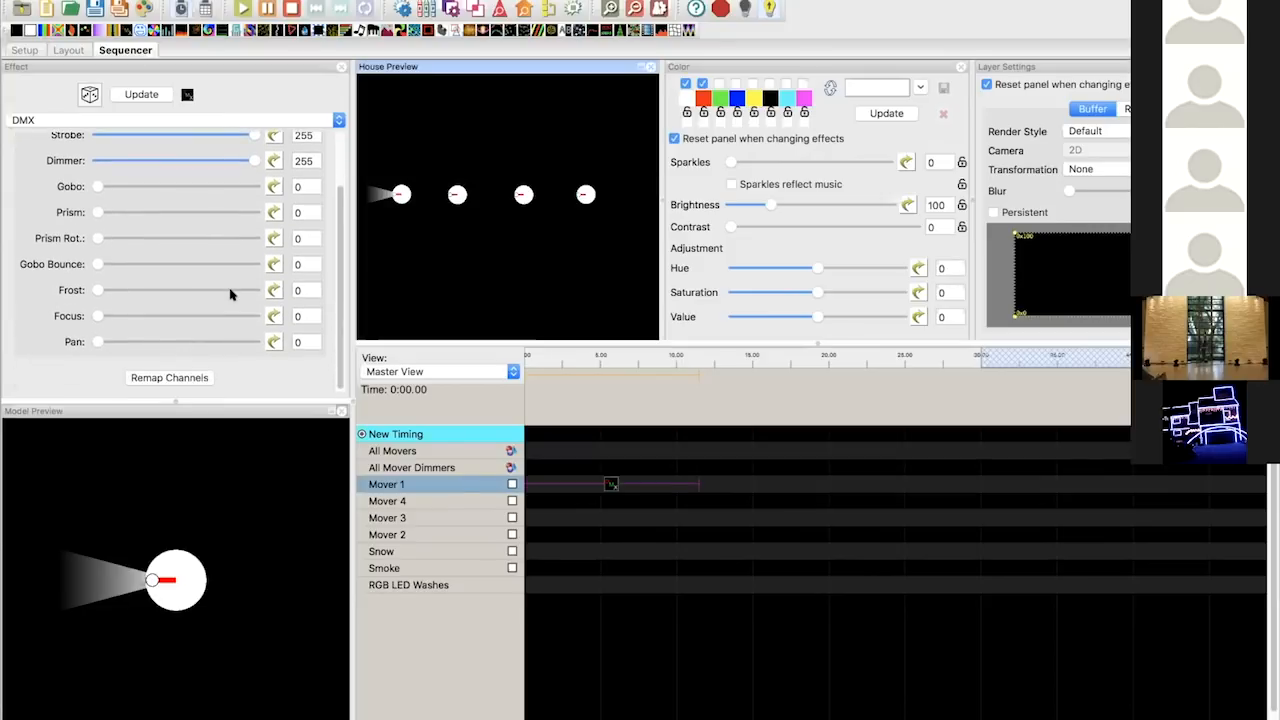
pyautogui.scroll(3, 230, 294)
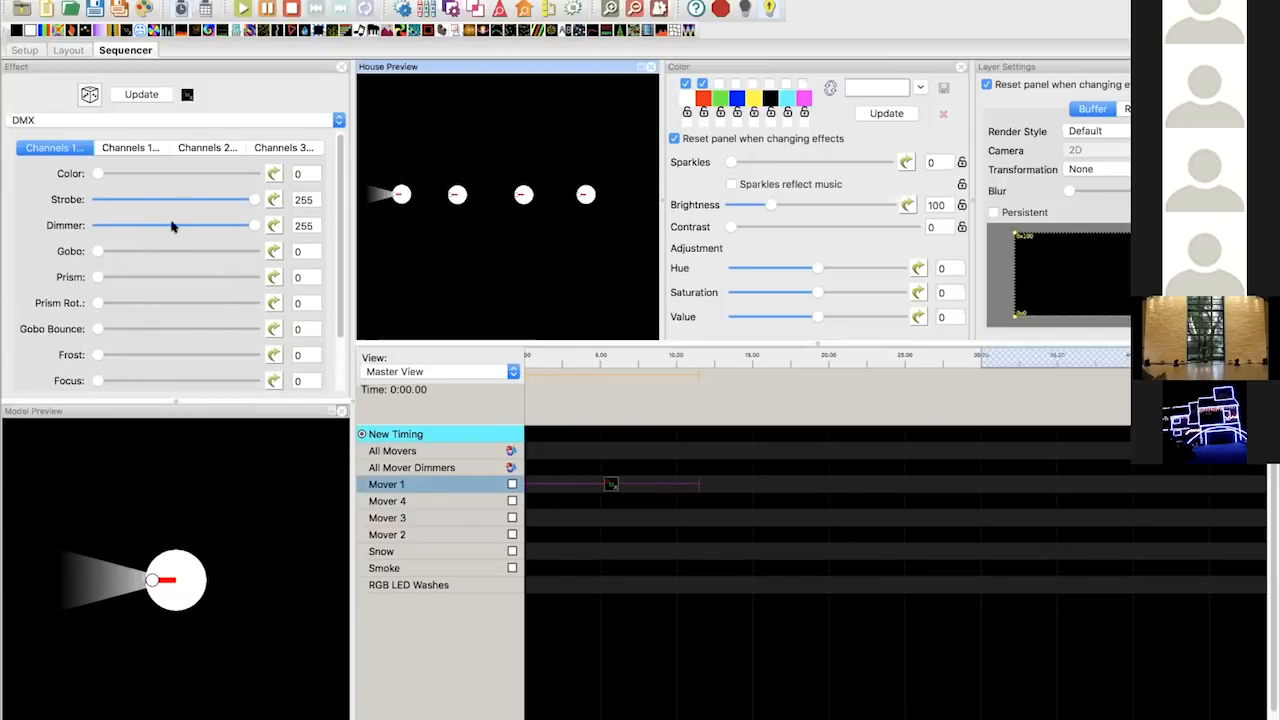
pyautogui.moveTo(250, 200); pyautogui.dragTo(263, 226)
pyautogui.scroll(-3, 206, 366)
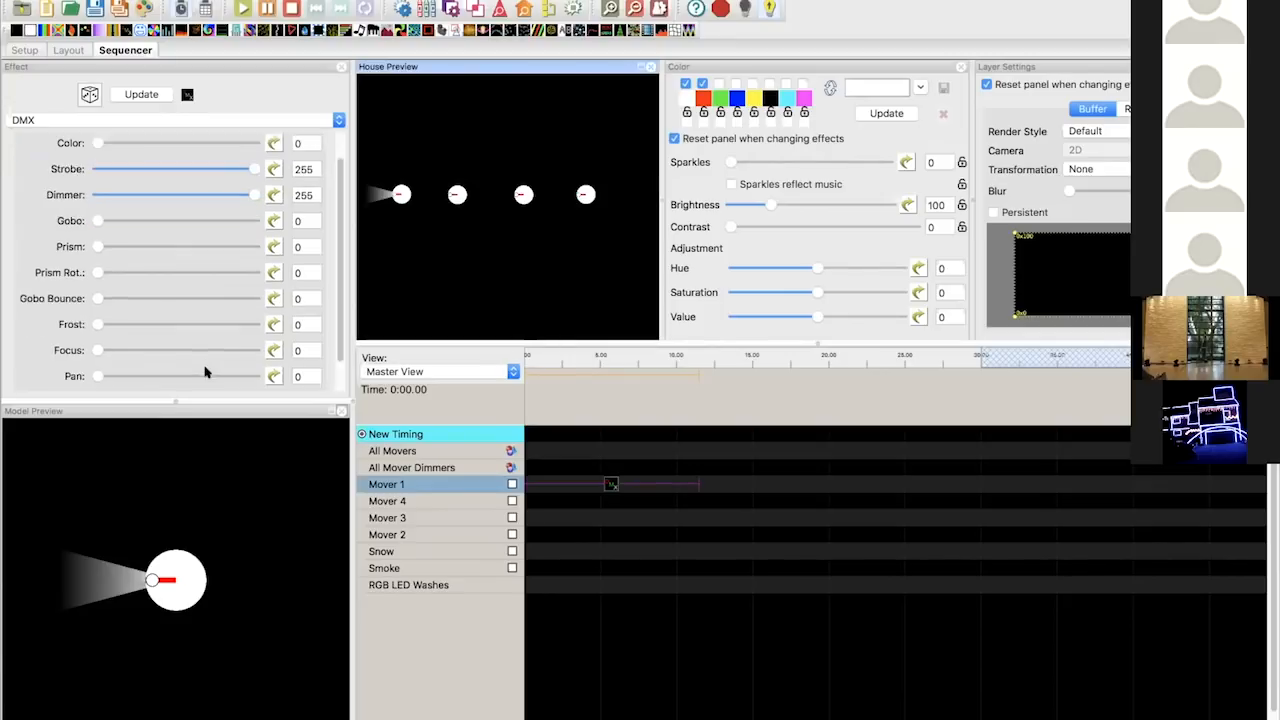
pyautogui.moveTo(97, 342); pyautogui.dragTo(133, 346)
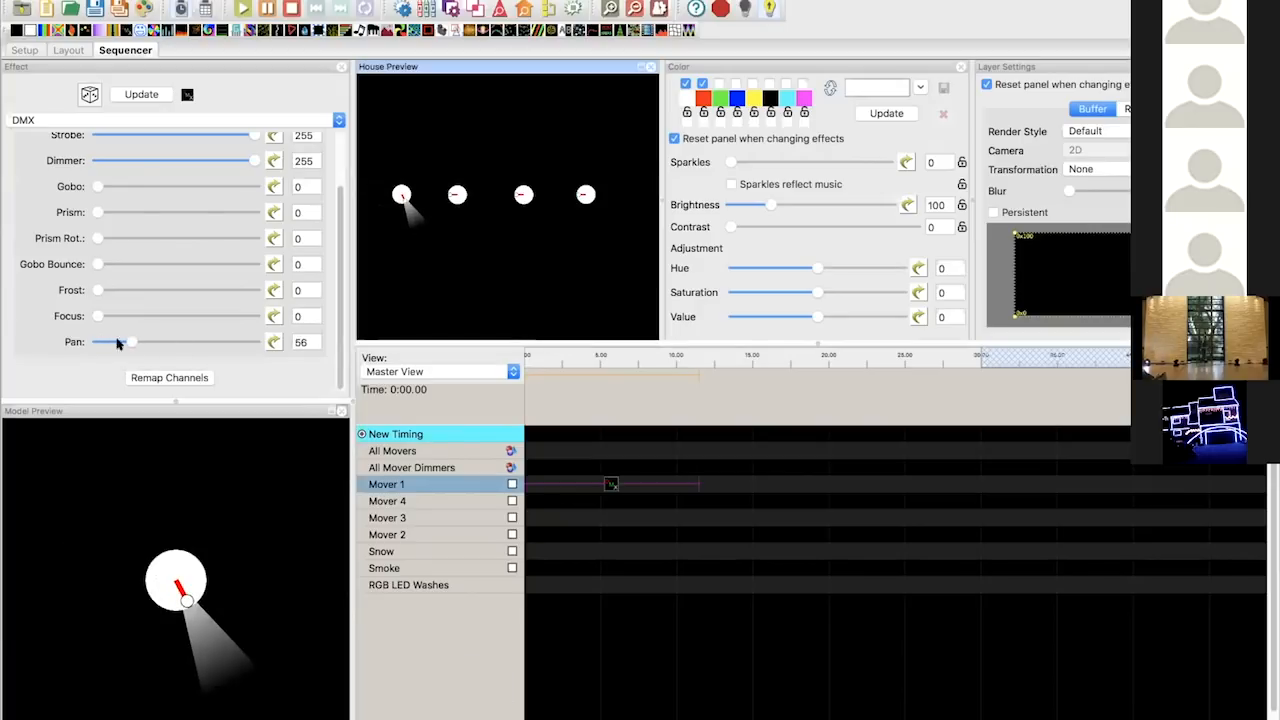
# - Try Mover 1's DMX effect with Strobe at 0 and Dimmer at 255, and return Strobe to 255
pyautogui.scroll(3, 148, 268)
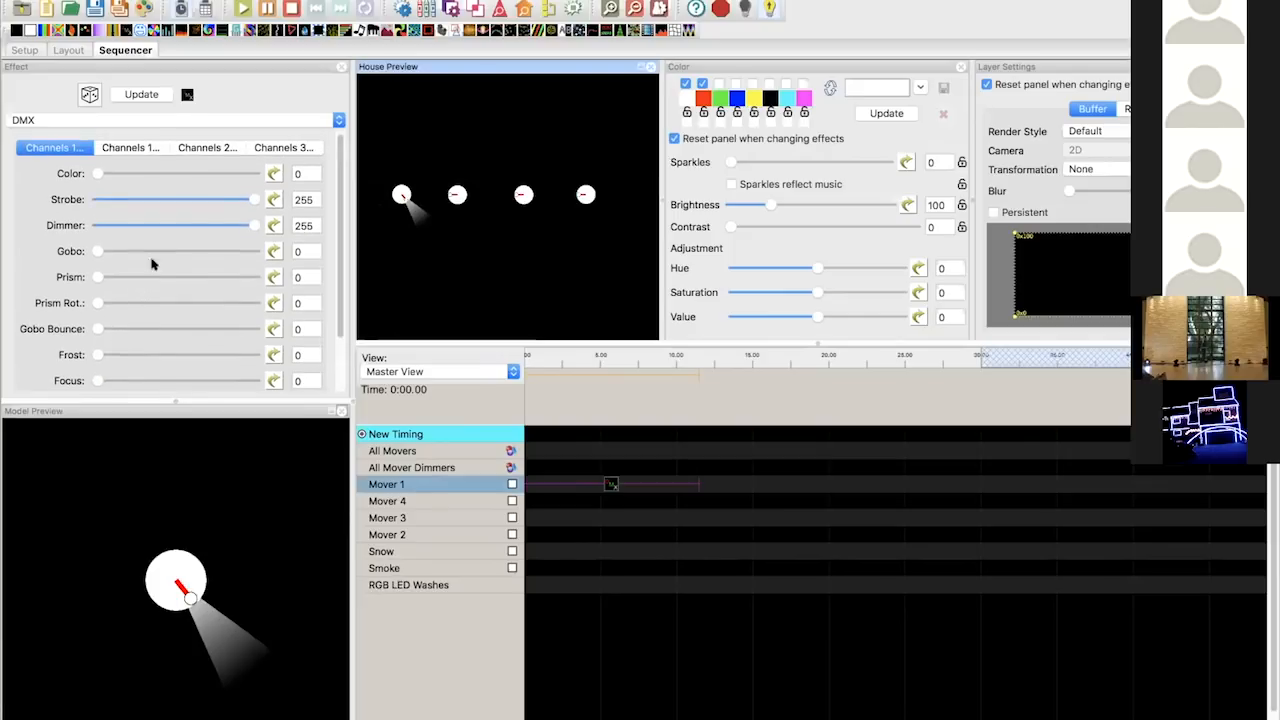
pyautogui.moveTo(253, 200); pyautogui.dragTo(66, 203)
pyautogui.moveTo(254, 225)
pyautogui.mouseDown()
pyautogui.moveTo(155, 224)
pyautogui.moveTo(266, 222)
pyautogui.moveTo(114, 224)
pyautogui.moveTo(258, 225)
pyautogui.mouseUp()
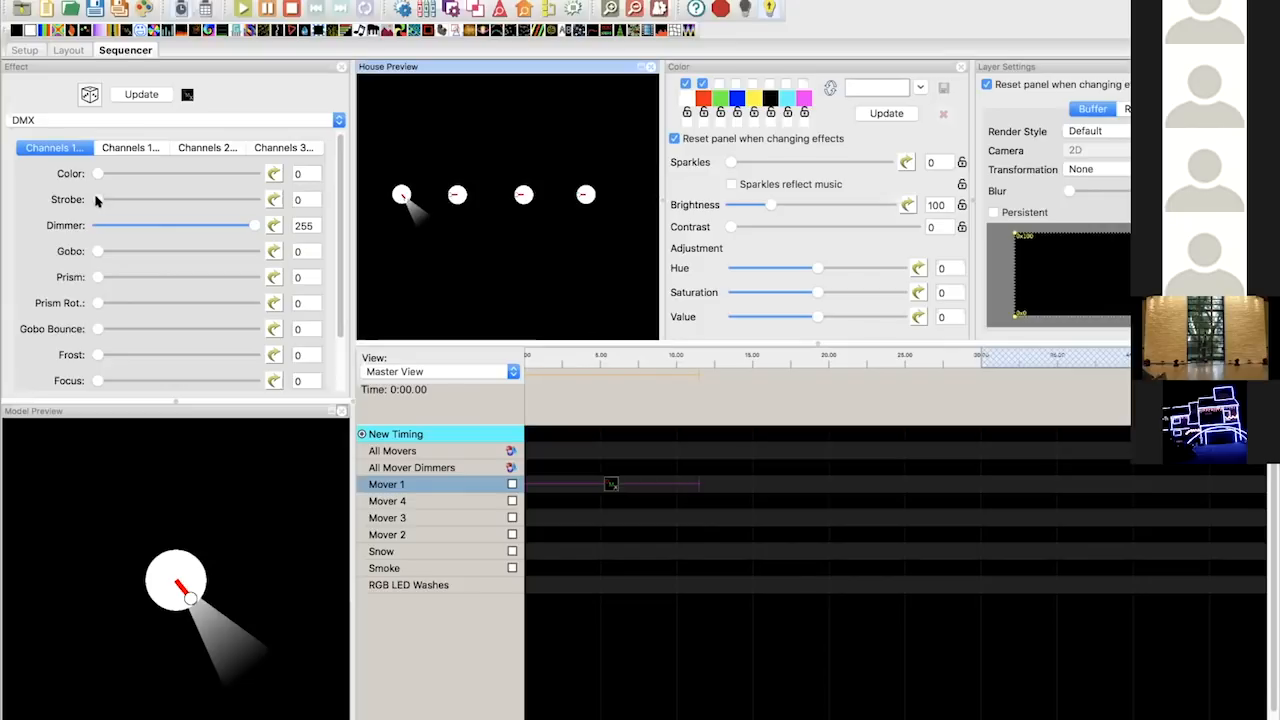
pyautogui.moveTo(97, 199); pyautogui.dragTo(255, 201)
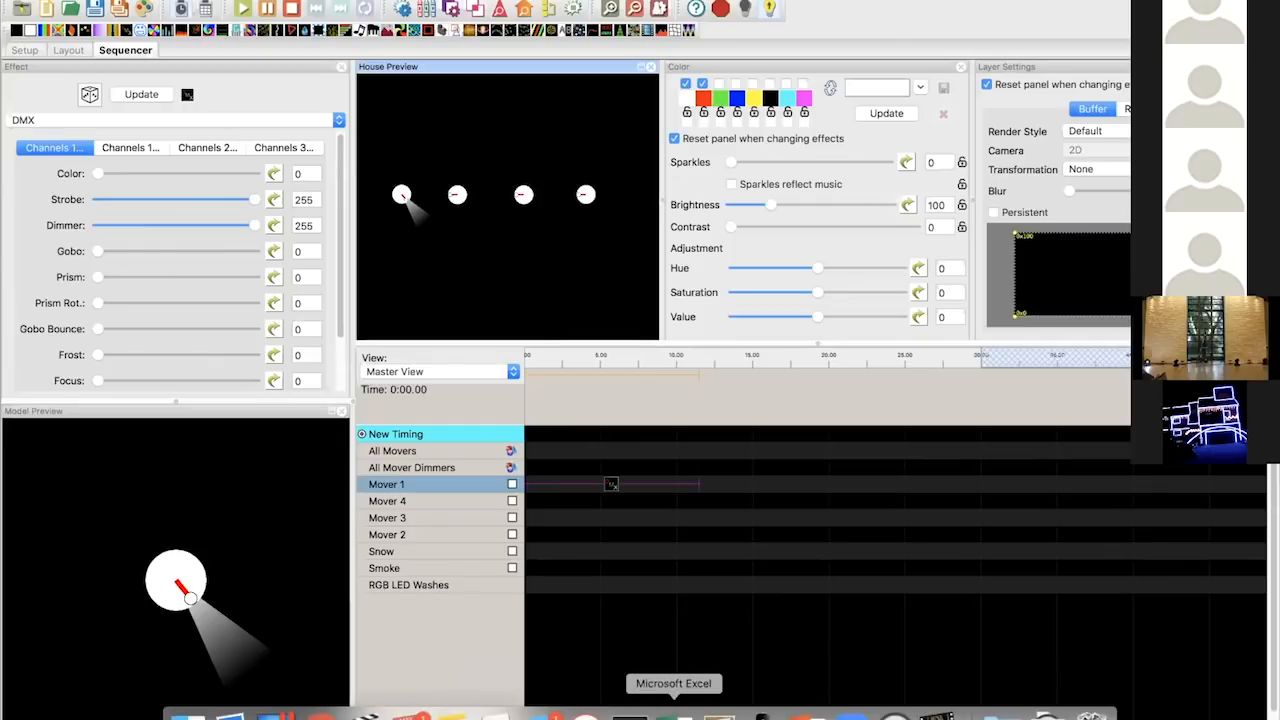
# - Switch to Excel and review the Strobe rows of the channel table, including off, light-on and the 51–240 strobe range
pyautogui.click(680, 700)
pyautogui.scroll(-6, 327, 274)
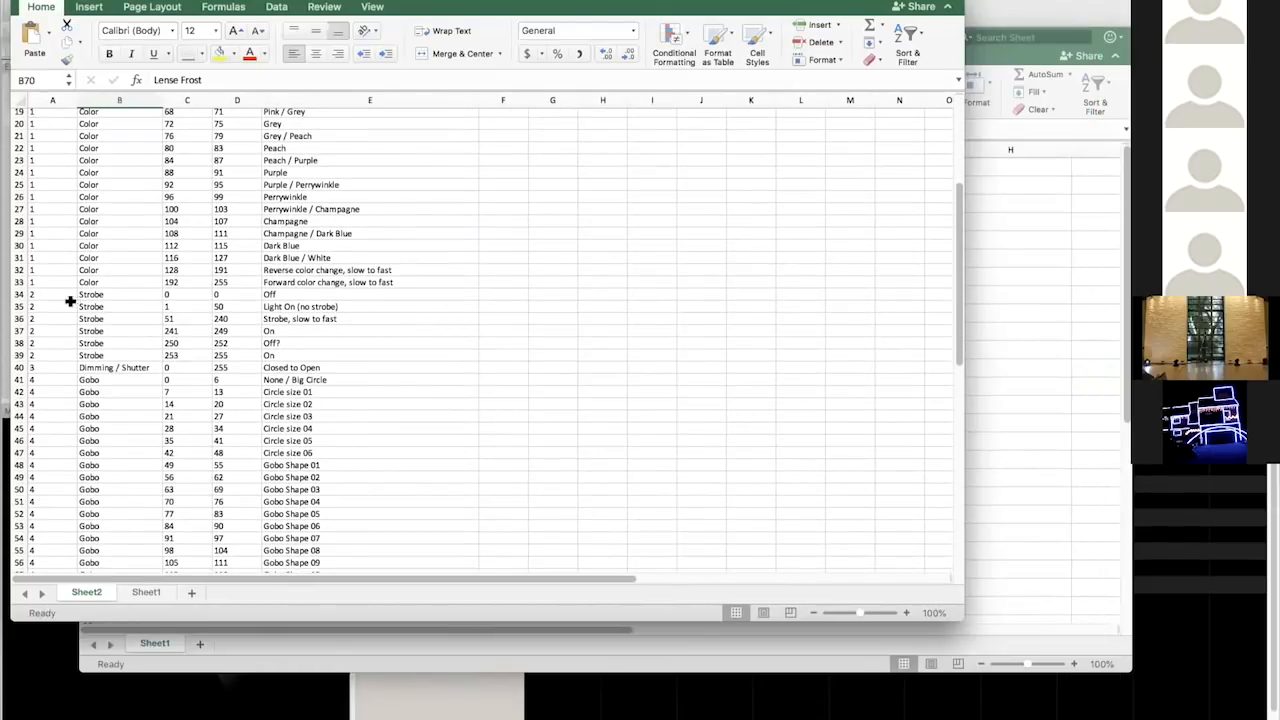
pyautogui.moveTo(54, 294); pyautogui.dragTo(225, 294)
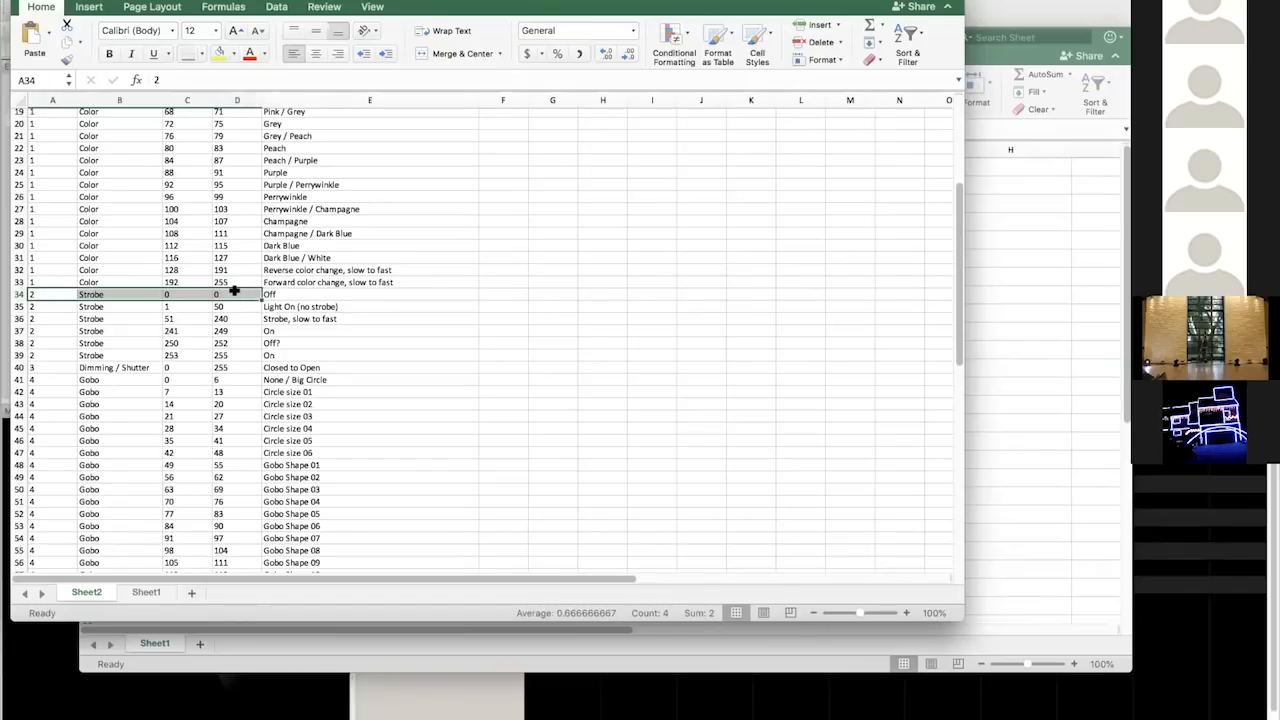
pyautogui.click(299, 291)
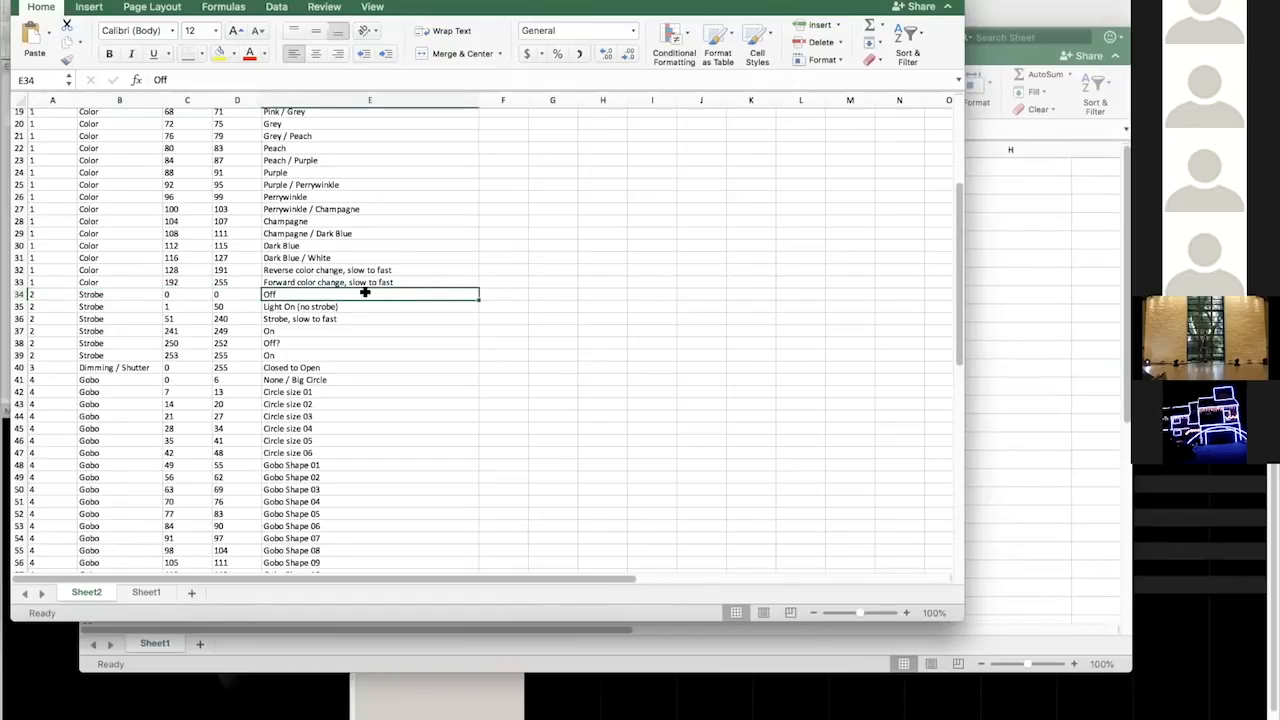
pyautogui.click(186, 304)
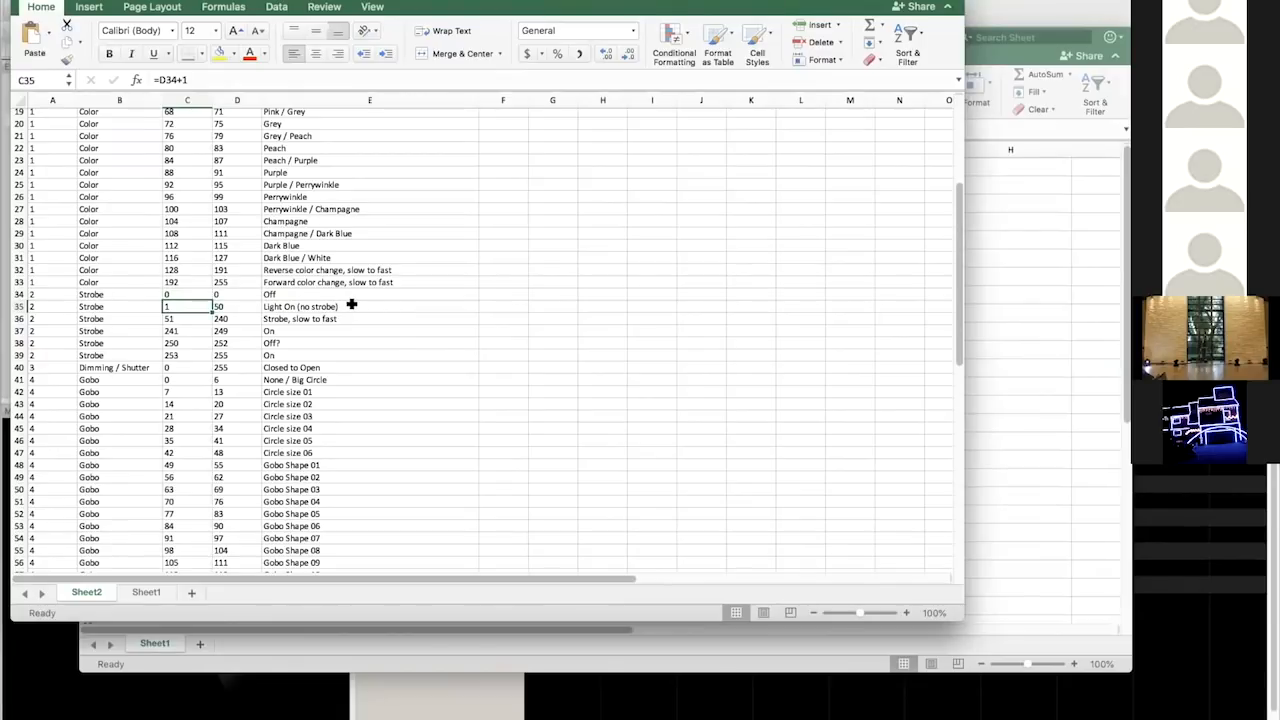
pyautogui.moveTo(186, 318); pyautogui.dragTo(252, 314)
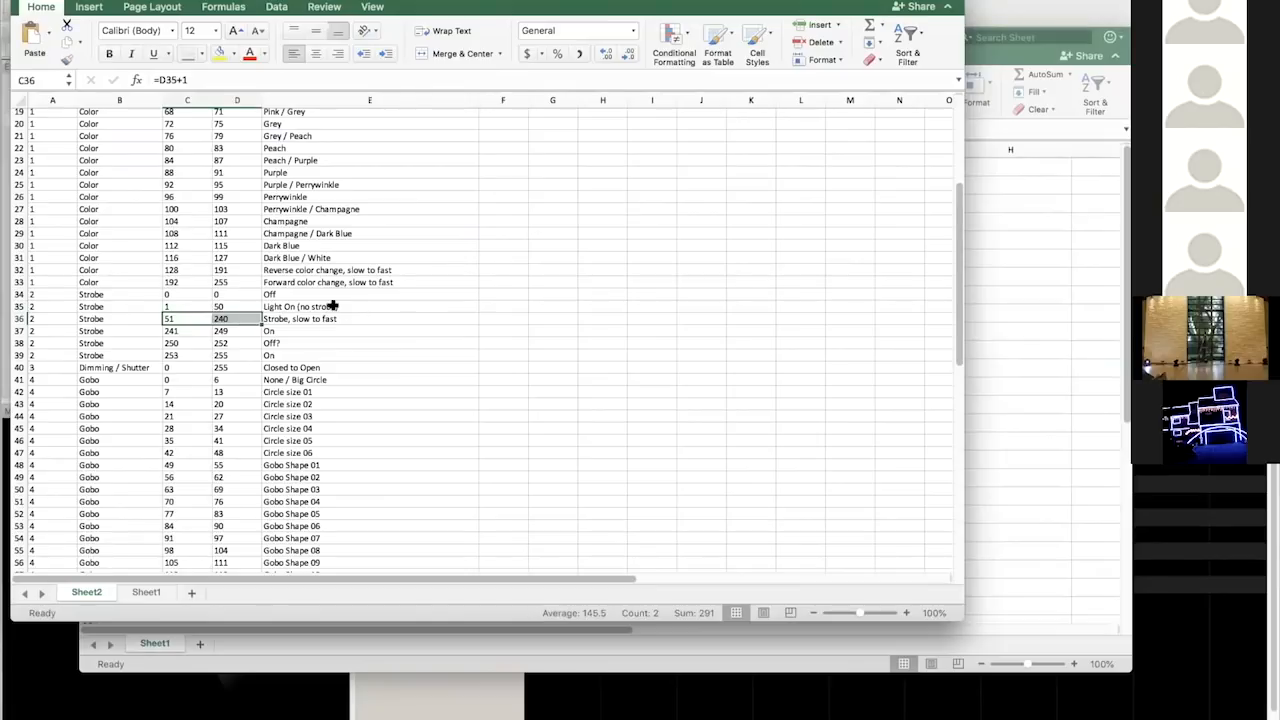
# - Back in xLights, try Strobe at 173 in Mover 1's DMX effect, recheck the Excel channel table, and return Strobe to 255
pyautogui.moveTo(496, 712)
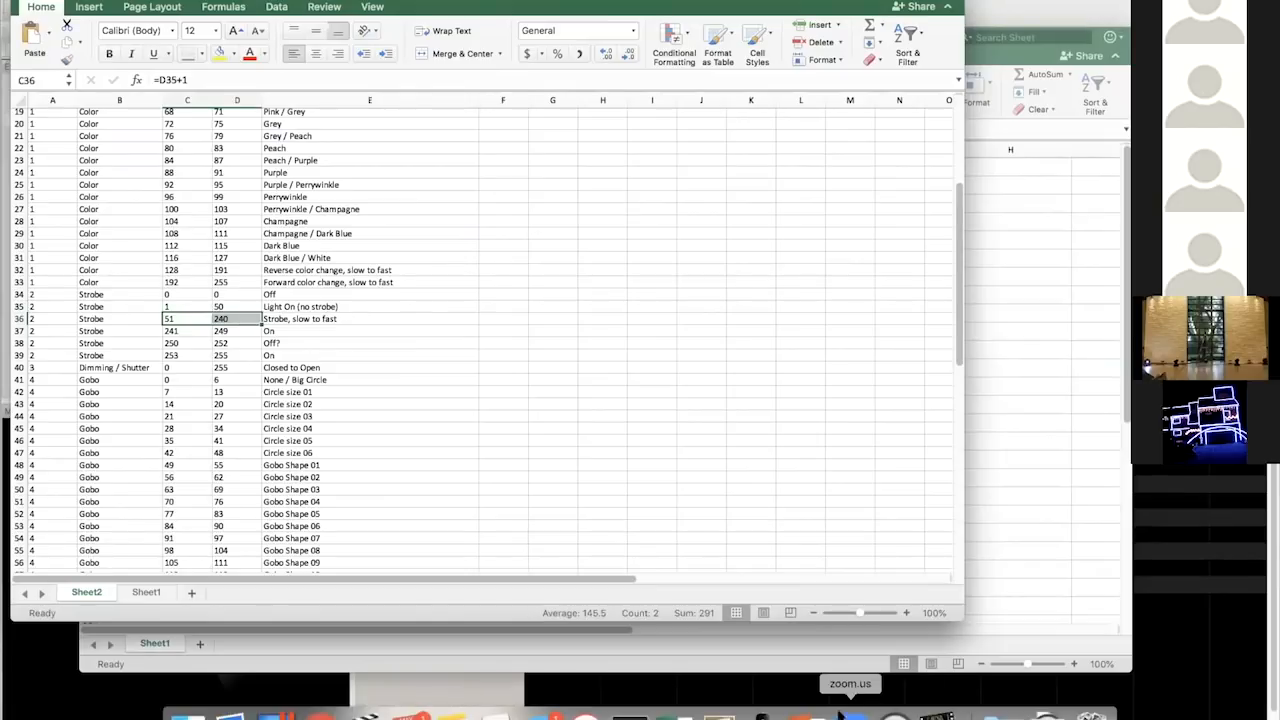
pyautogui.click(762, 712)
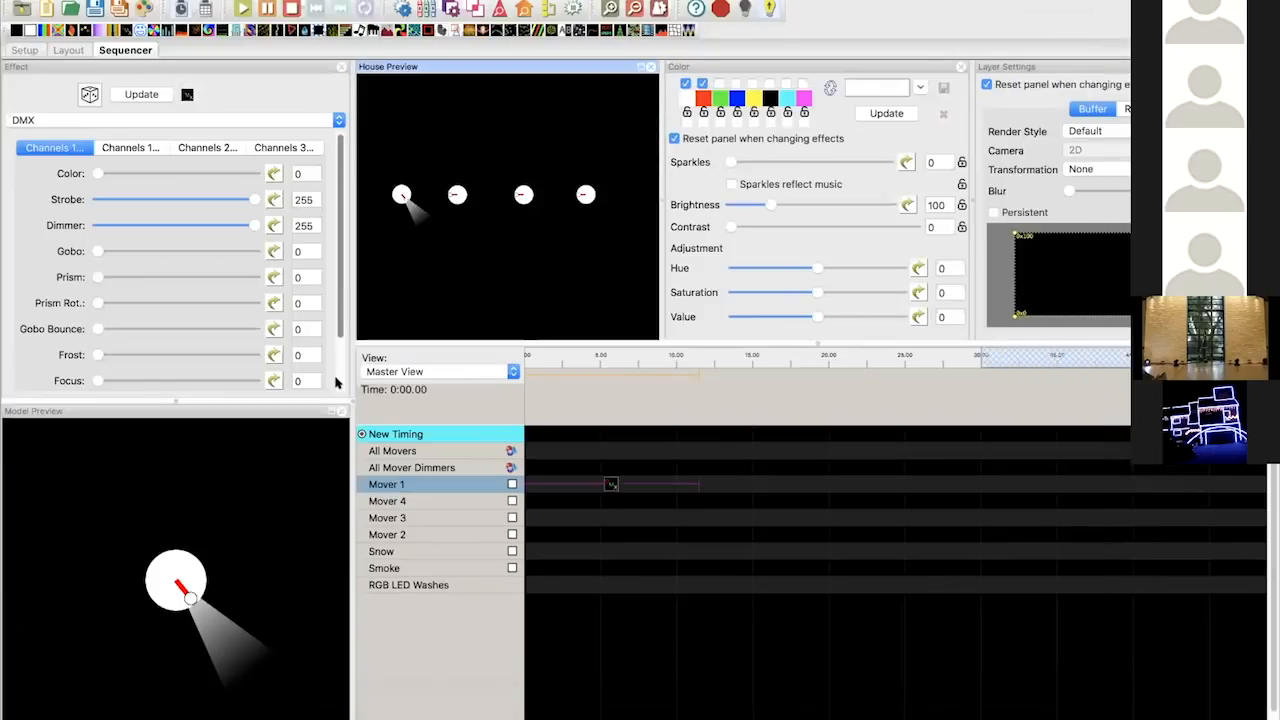
pyautogui.moveTo(249, 200); pyautogui.dragTo(204, 200)
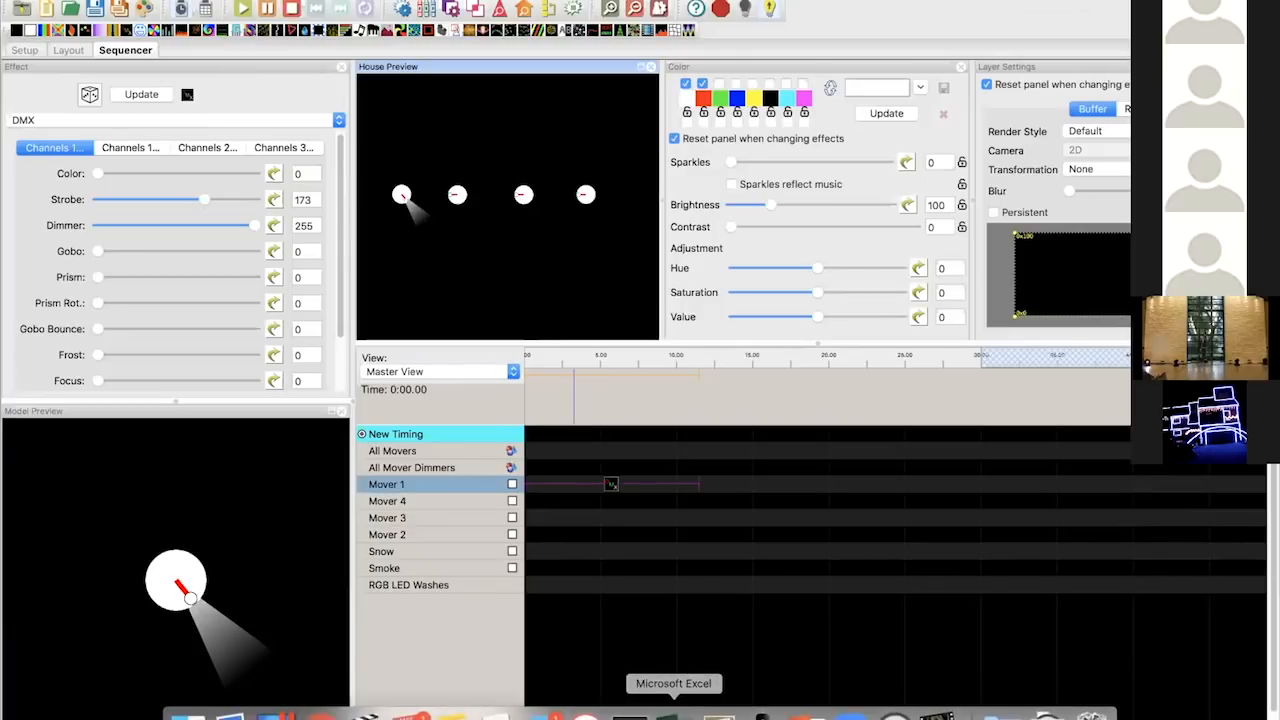
pyautogui.click(670, 712)
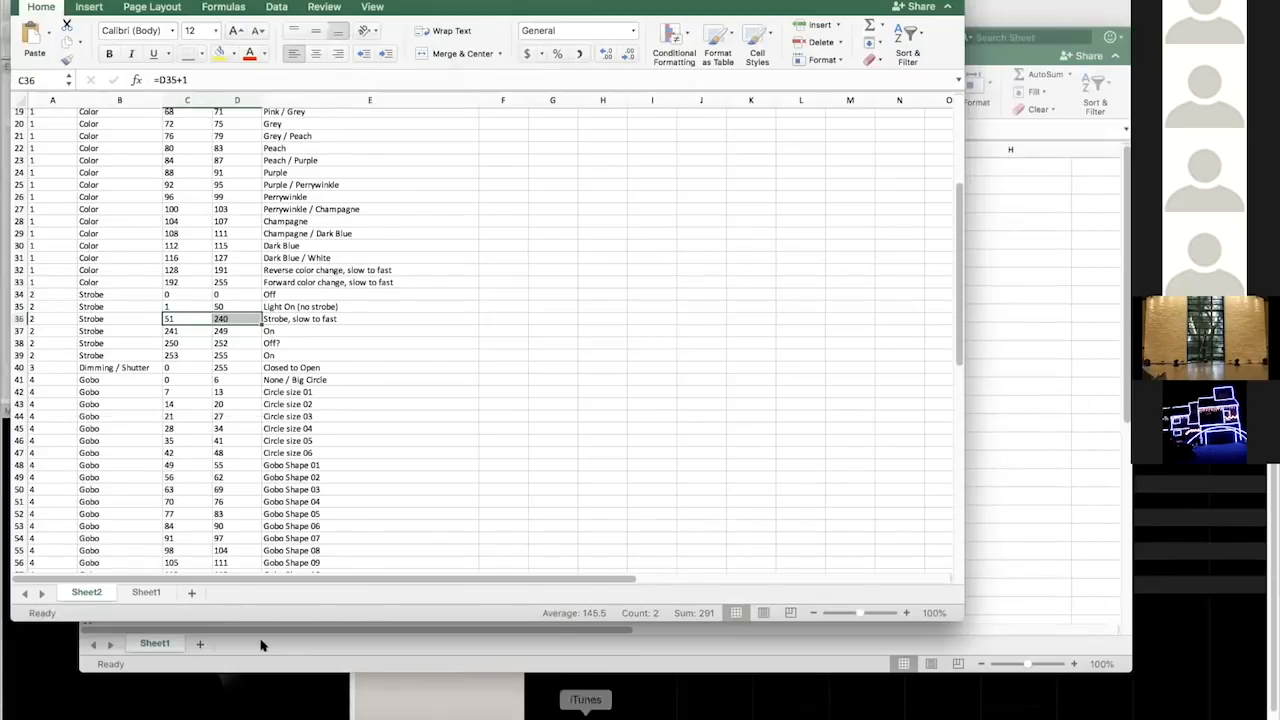
pyautogui.click(255, 688)
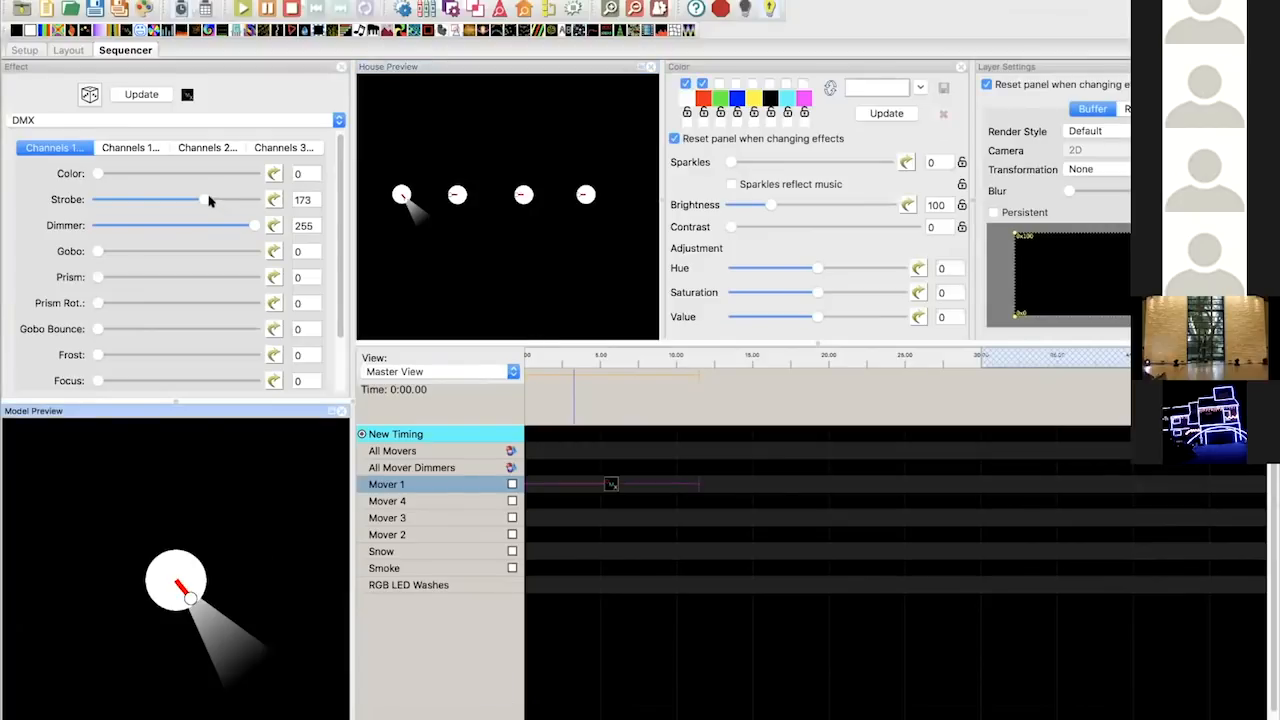
pyautogui.moveTo(201, 198); pyautogui.dragTo(262, 202)
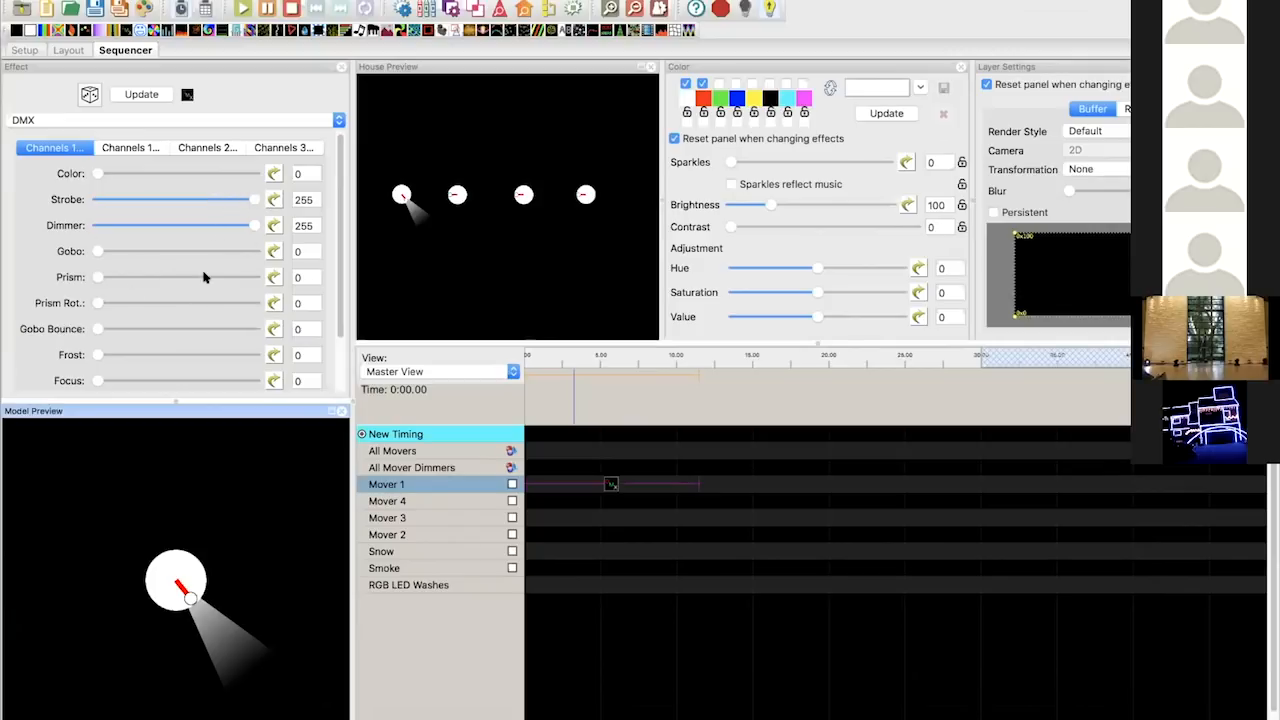
# - Try the Color channel in Mover 1's DMX effect and return it to 0
pyautogui.moveTo(101, 173)
pyautogui.mouseDown()
pyautogui.moveTo(251, 172)
pyautogui.moveTo(86, 177)
pyautogui.moveTo(101, 177)
pyautogui.mouseUp()
pyautogui.moveTo(94, 175)
pyautogui.mouseDown()
pyautogui.moveTo(110, 175)
pyautogui.moveTo(88, 174)
pyautogui.mouseUp()
pyautogui.moveTo(99, 174)
pyautogui.mouseDown()
pyautogui.moveTo(110, 174)
pyautogui.moveTo(87, 175)
pyautogui.mouseUp()
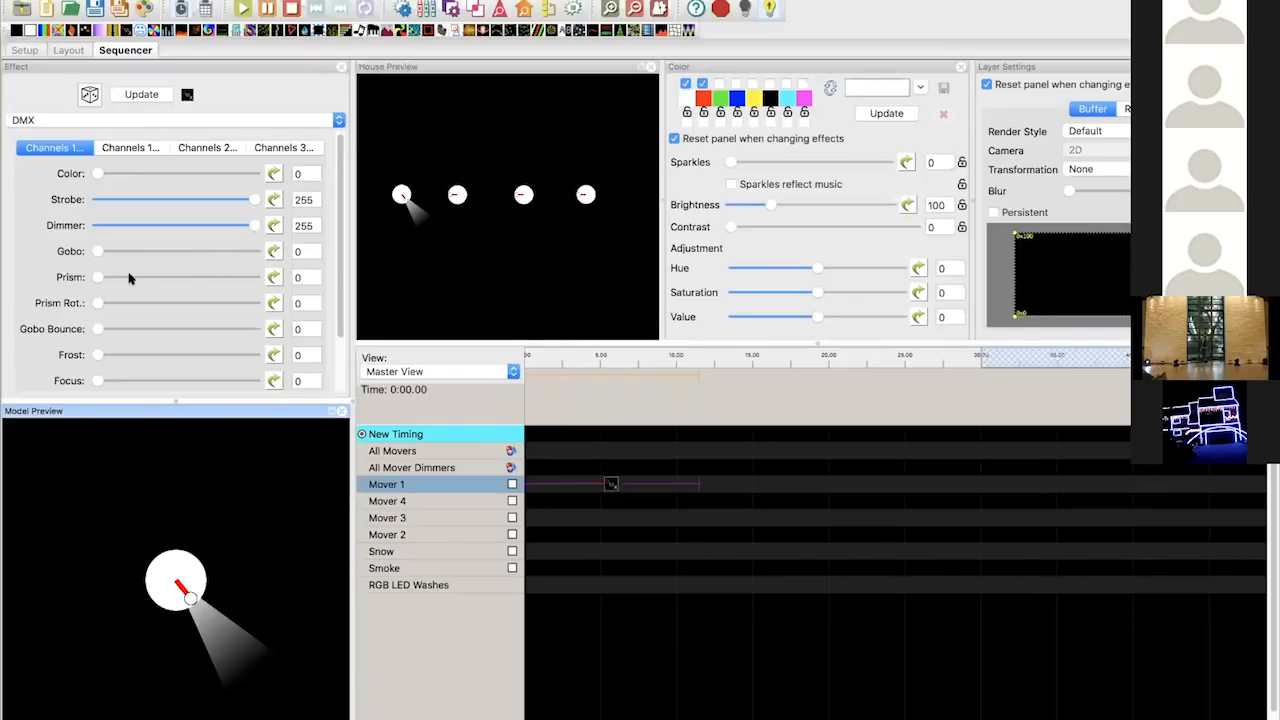
# - Set Pan to about 123 and raise Tilt in Mover 1's DMX effect
pyautogui.scroll(-1, 129, 278)
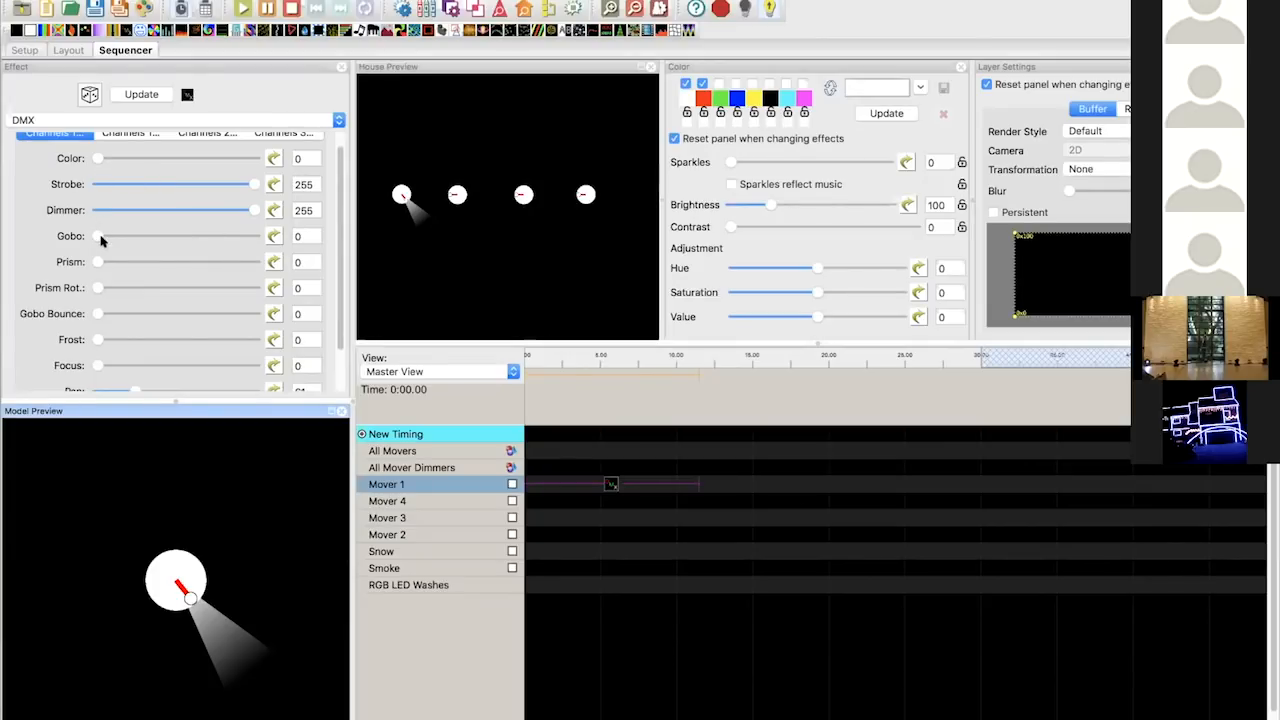
pyautogui.scroll(-3, 248, 287)
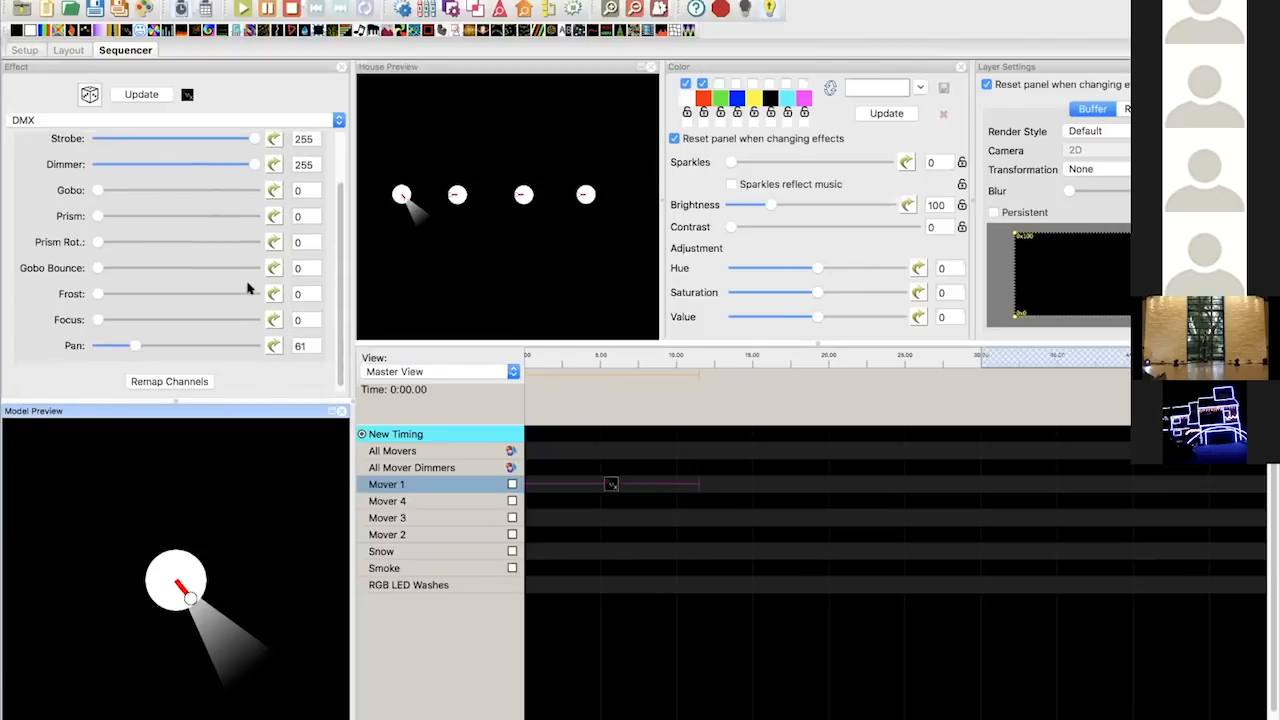
pyautogui.moveTo(133, 343); pyautogui.dragTo(169, 338)
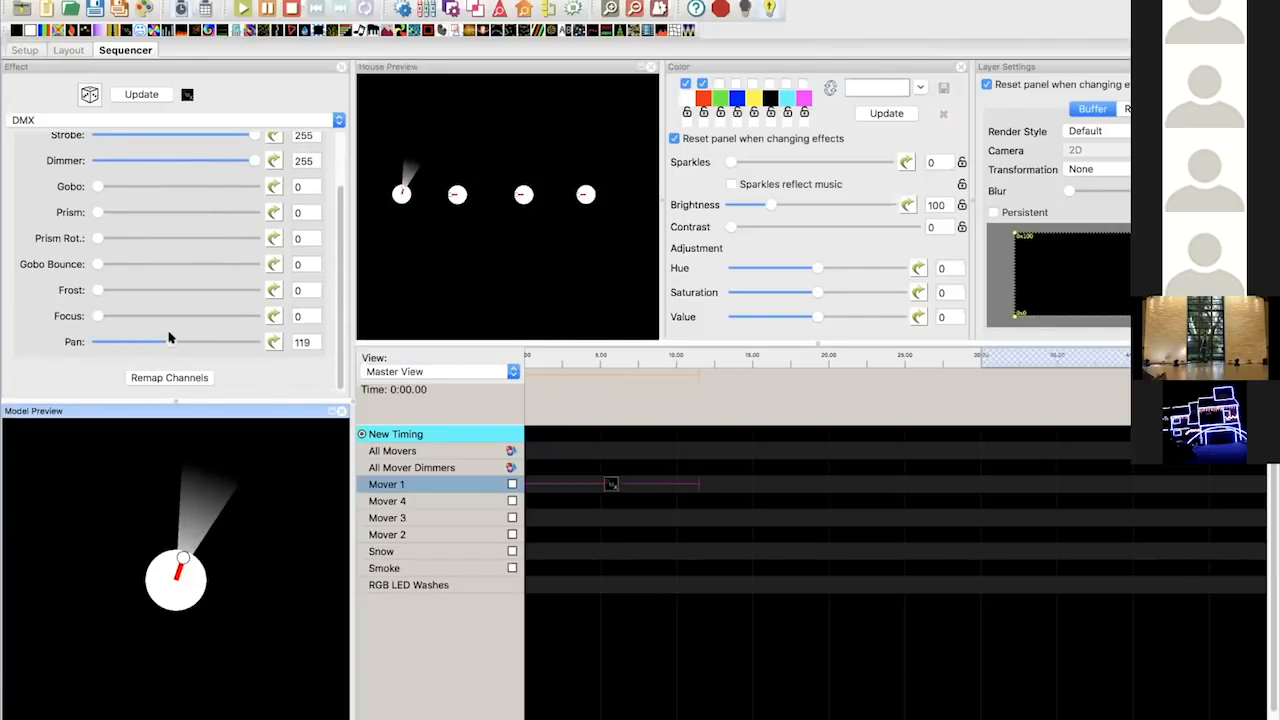
pyautogui.scroll(3, 186, 304)
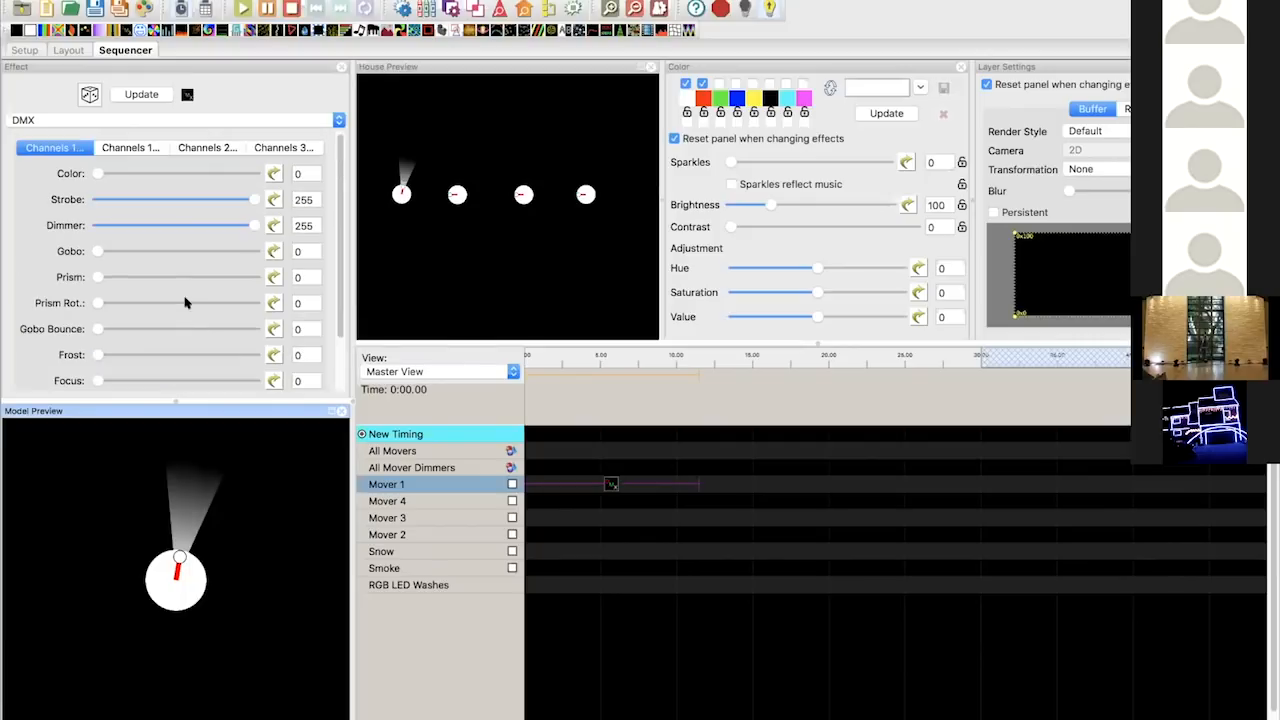
pyautogui.click(128, 150)
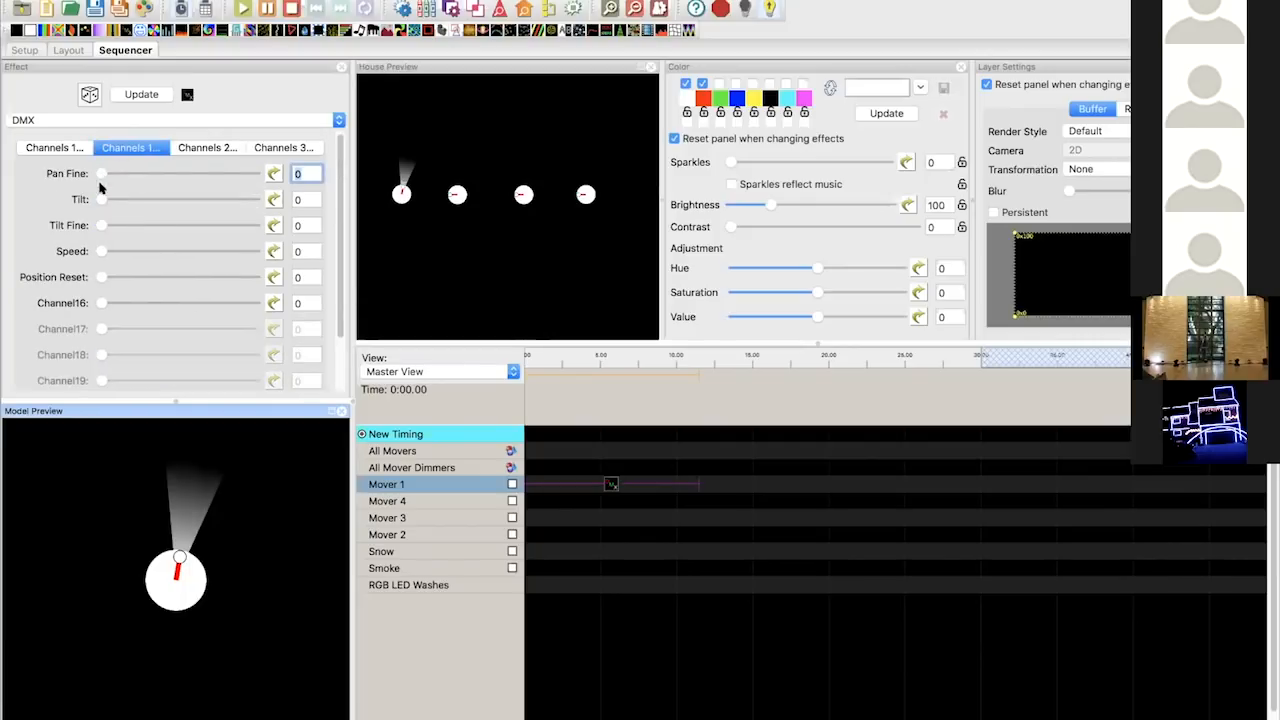
pyautogui.moveTo(100, 199); pyautogui.dragTo(163, 192)
# - Set Gobo to about 87, Pan to about 118 and Focus to about 196 in Mover 1's DMX effect
pyautogui.click(72, 150)
pyautogui.moveTo(95, 252); pyautogui.dragTo(148, 250)
pyautogui.scroll(-3, 128, 256)
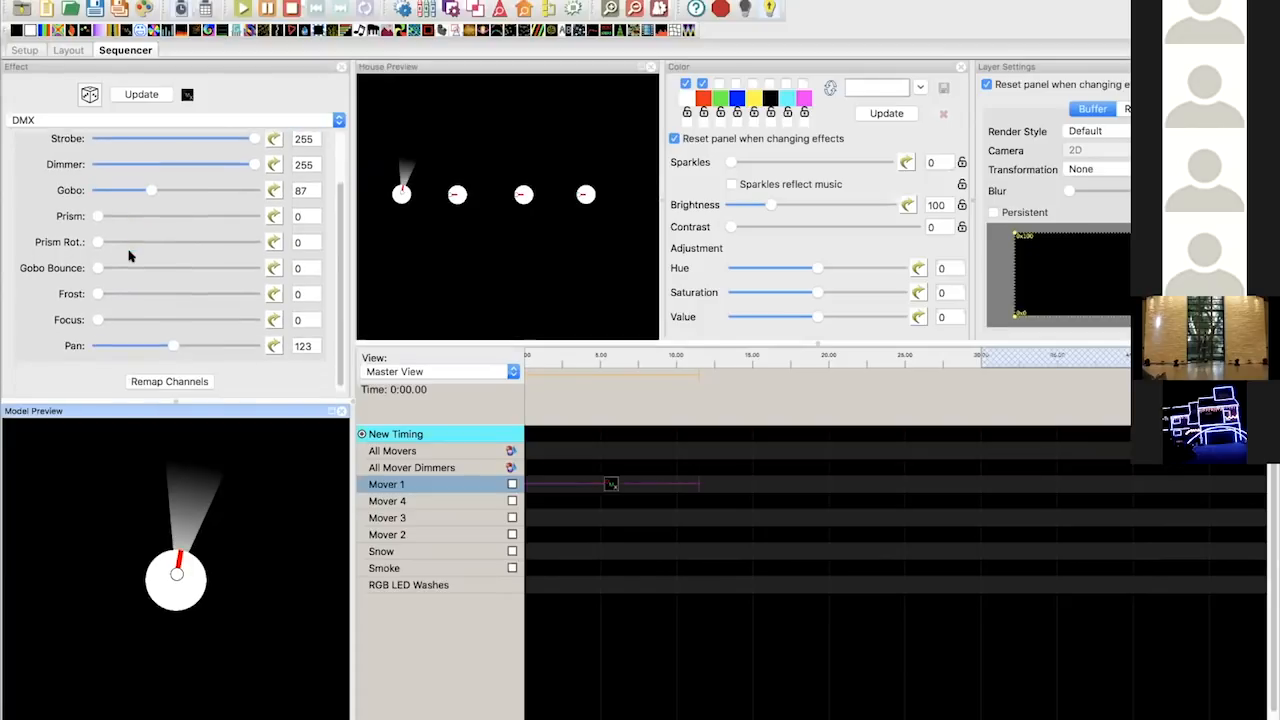
pyautogui.moveTo(166, 343); pyautogui.dragTo(167, 343)
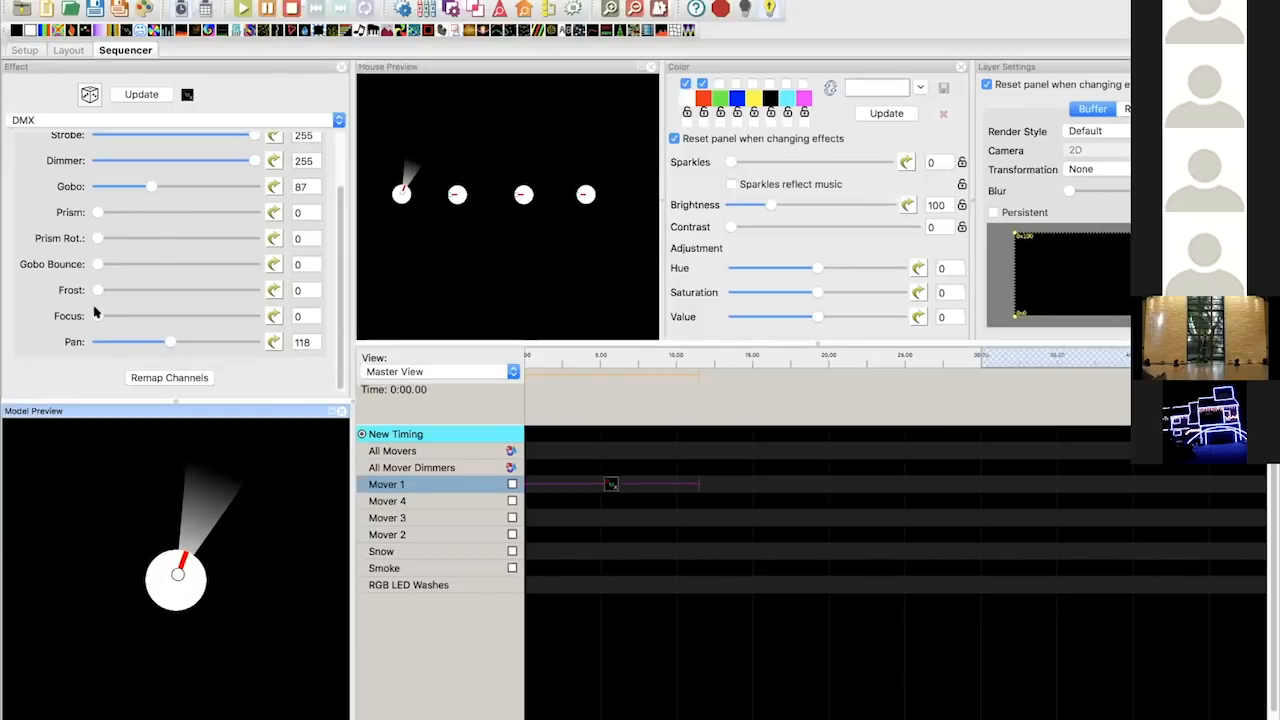
pyautogui.moveTo(105, 315); pyautogui.dragTo(213, 322)
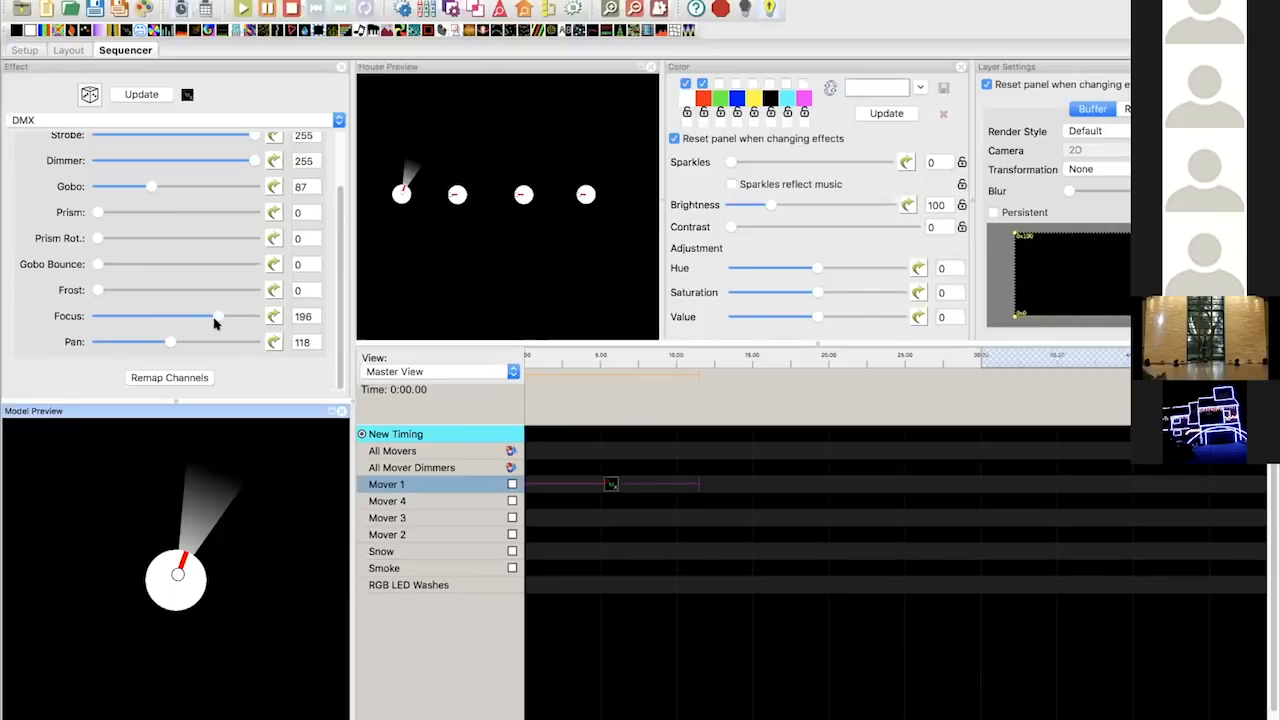
# - Try further Gobo and Color values in Mover 1's DMX effect, ending with Color at 0 and Gobo at about 61
pyautogui.scroll(2, 177, 240)
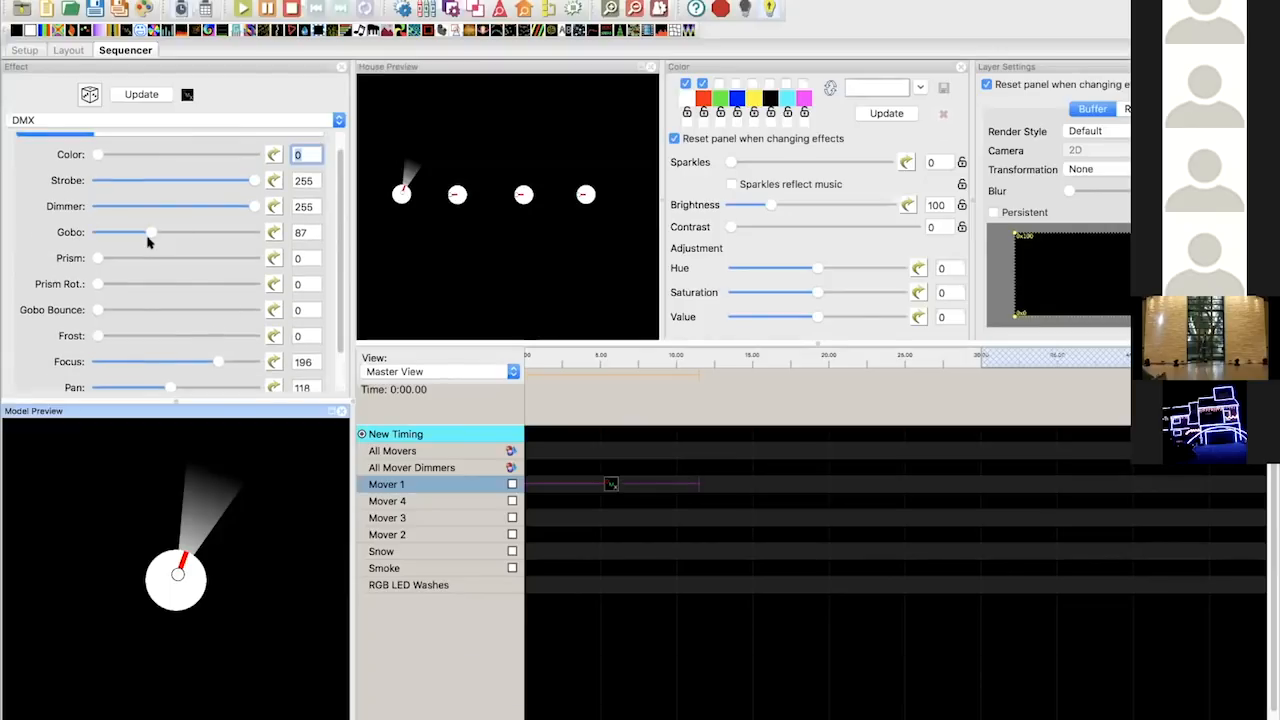
pyautogui.moveTo(147, 231)
pyautogui.mouseDown()
pyautogui.moveTo(125, 234)
pyautogui.moveTo(153, 234)
pyautogui.mouseUp()
pyautogui.moveTo(97, 155)
pyautogui.mouseDown()
pyautogui.moveTo(112, 154)
pyautogui.moveTo(84, 156)
pyautogui.mouseUp()
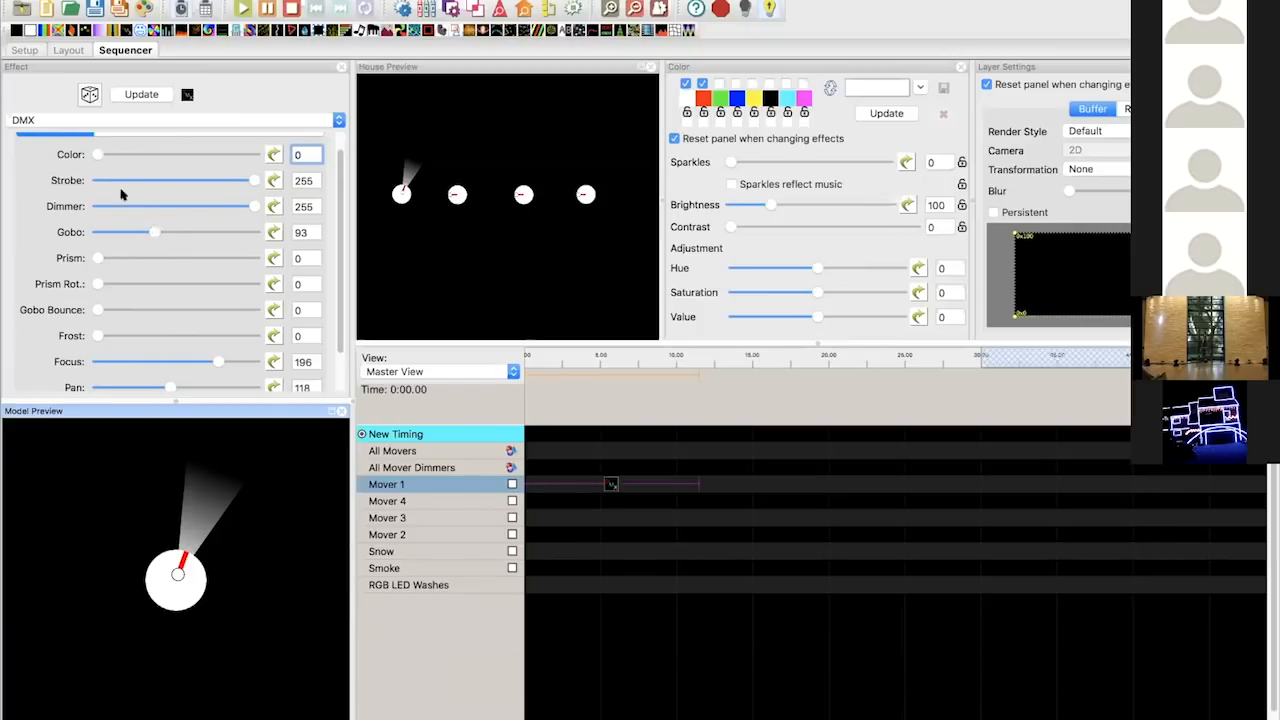
pyautogui.moveTo(96, 154)
pyautogui.mouseDown()
pyautogui.moveTo(150, 156)
pyautogui.moveTo(81, 156)
pyautogui.mouseUp()
pyautogui.moveTo(150, 233)
pyautogui.mouseDown()
pyautogui.moveTo(180, 234)
pyautogui.moveTo(130, 231)
pyautogui.mouseUp()
# - Switch to Preview and examine the Alpha Beam 700 manual's channel list and its dimmer, gobo and prism value charts
pyautogui.moveTo(806, 712)
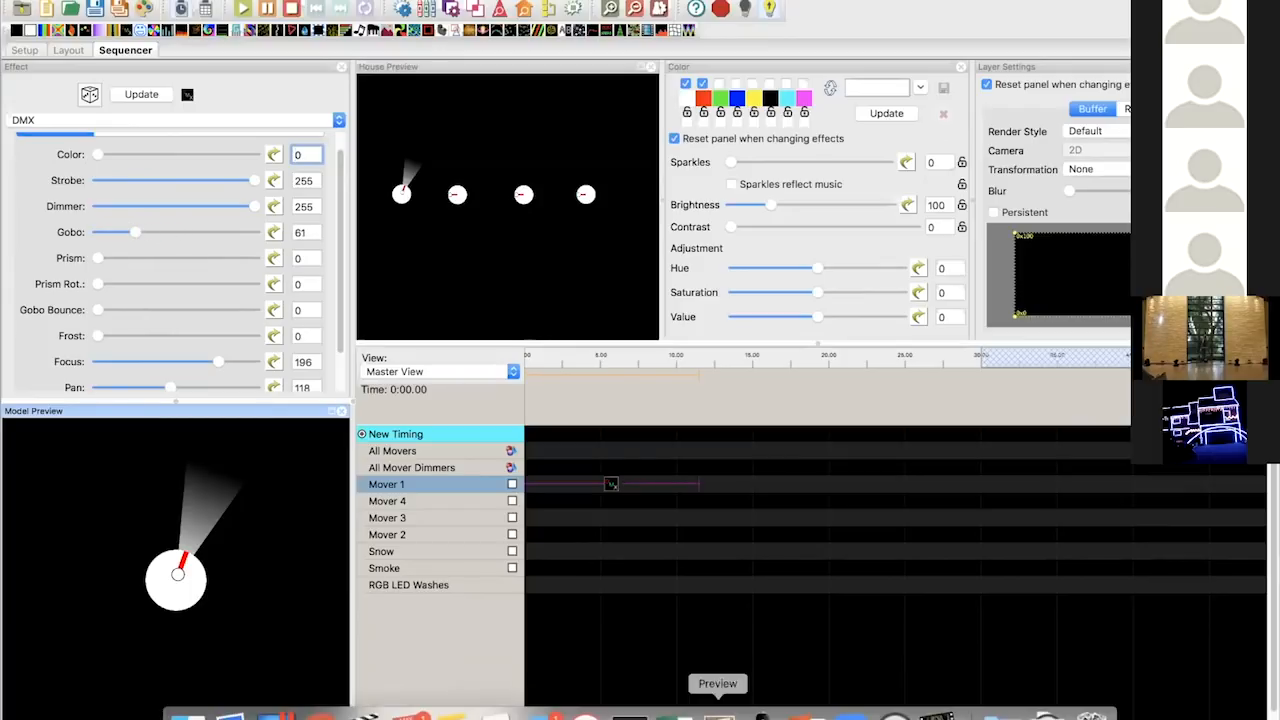
pyautogui.click(714, 712)
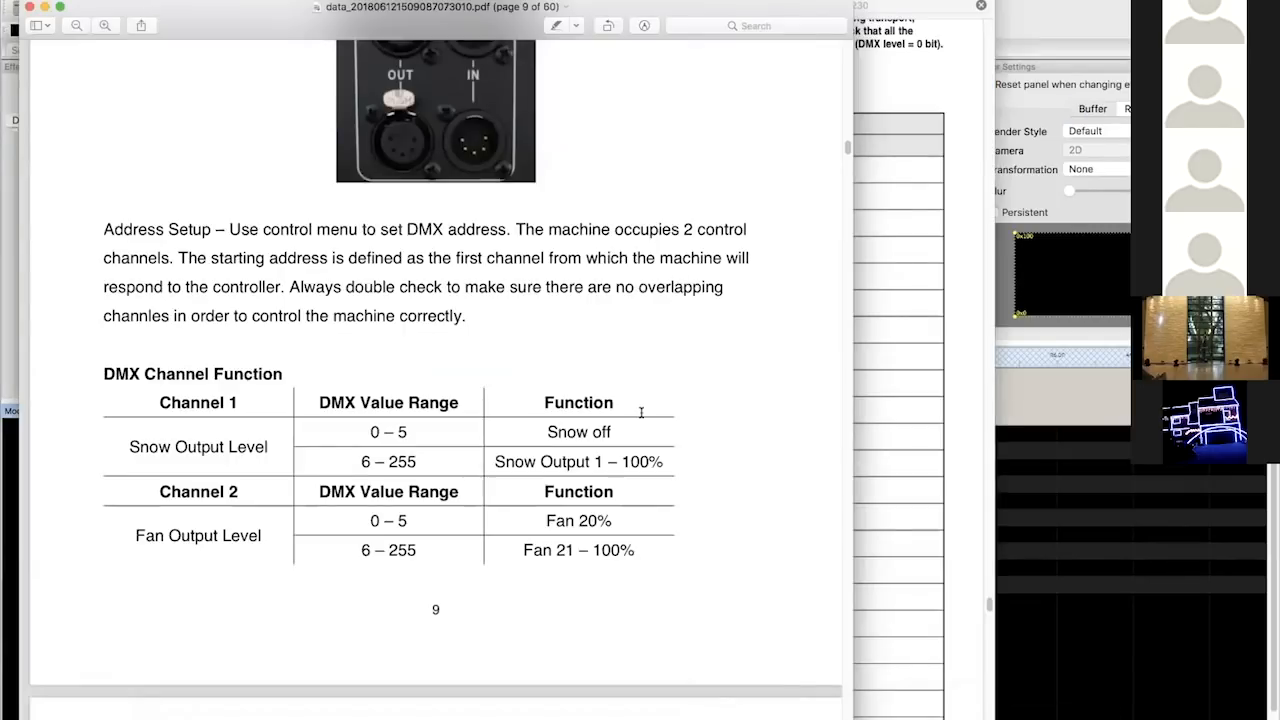
pyautogui.press('super+grave')
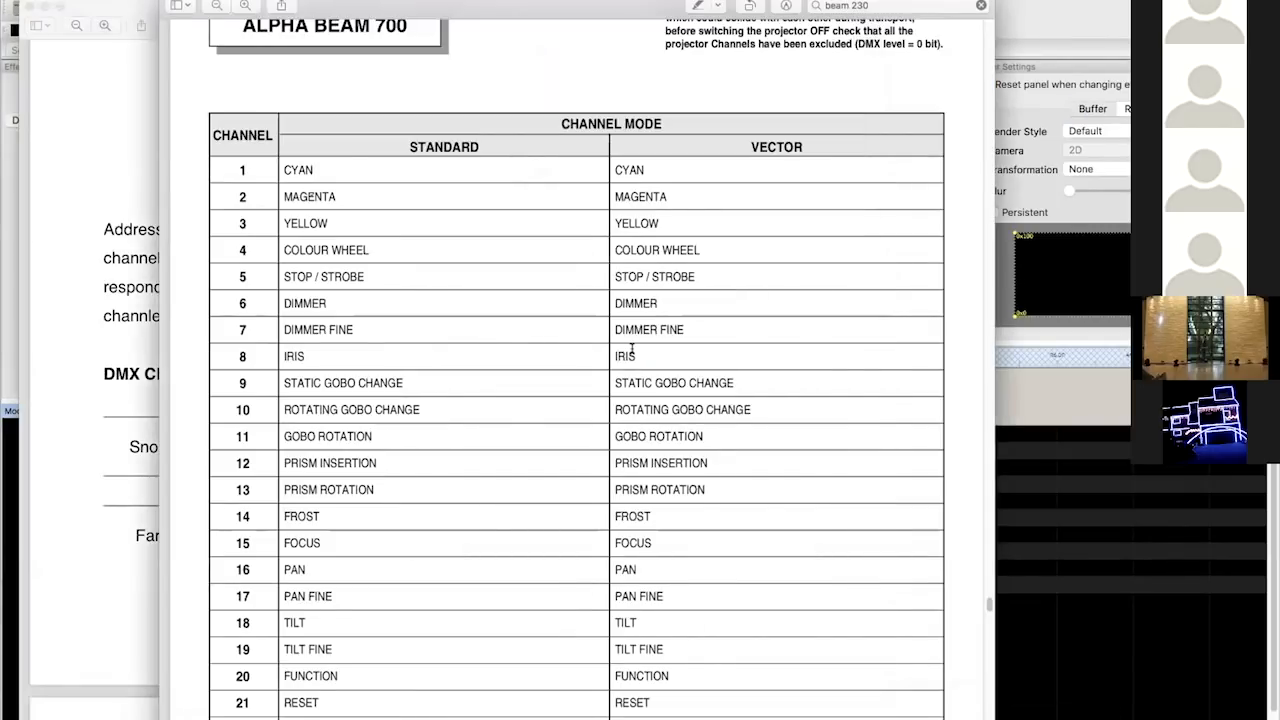
pyautogui.scroll(-15, 631, 348)
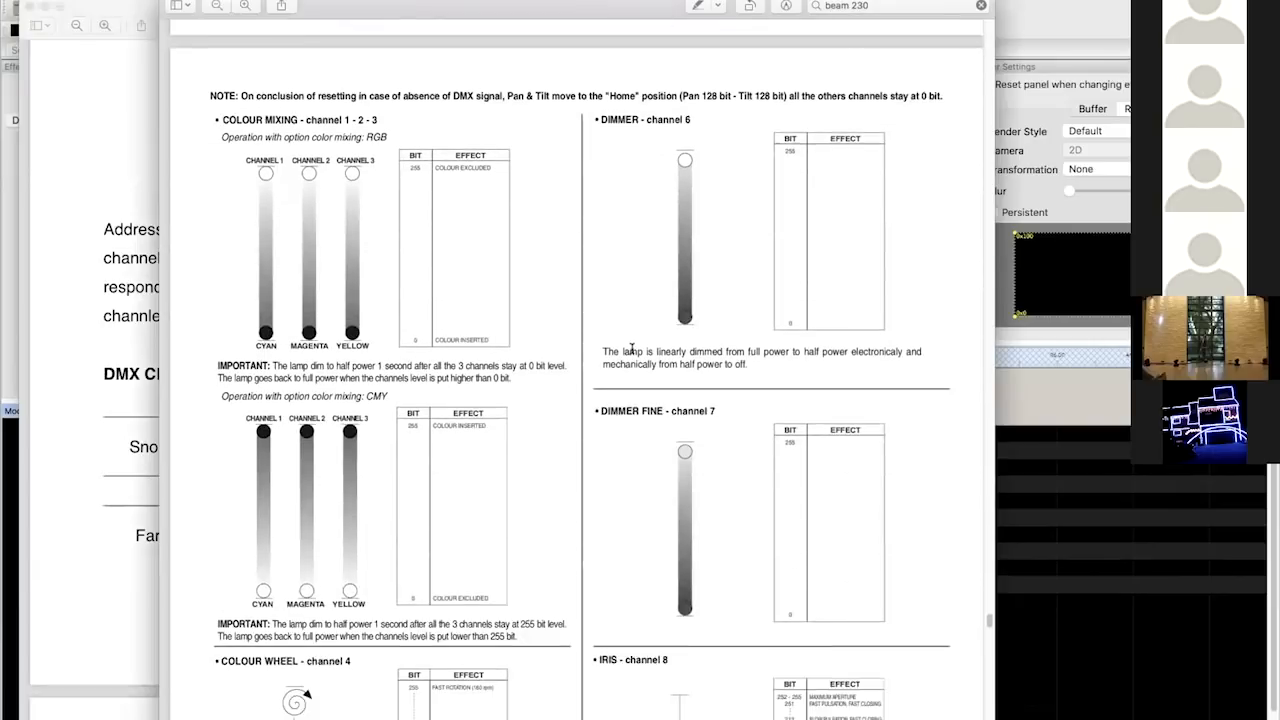
pyautogui.scroll(-15, 631, 348)
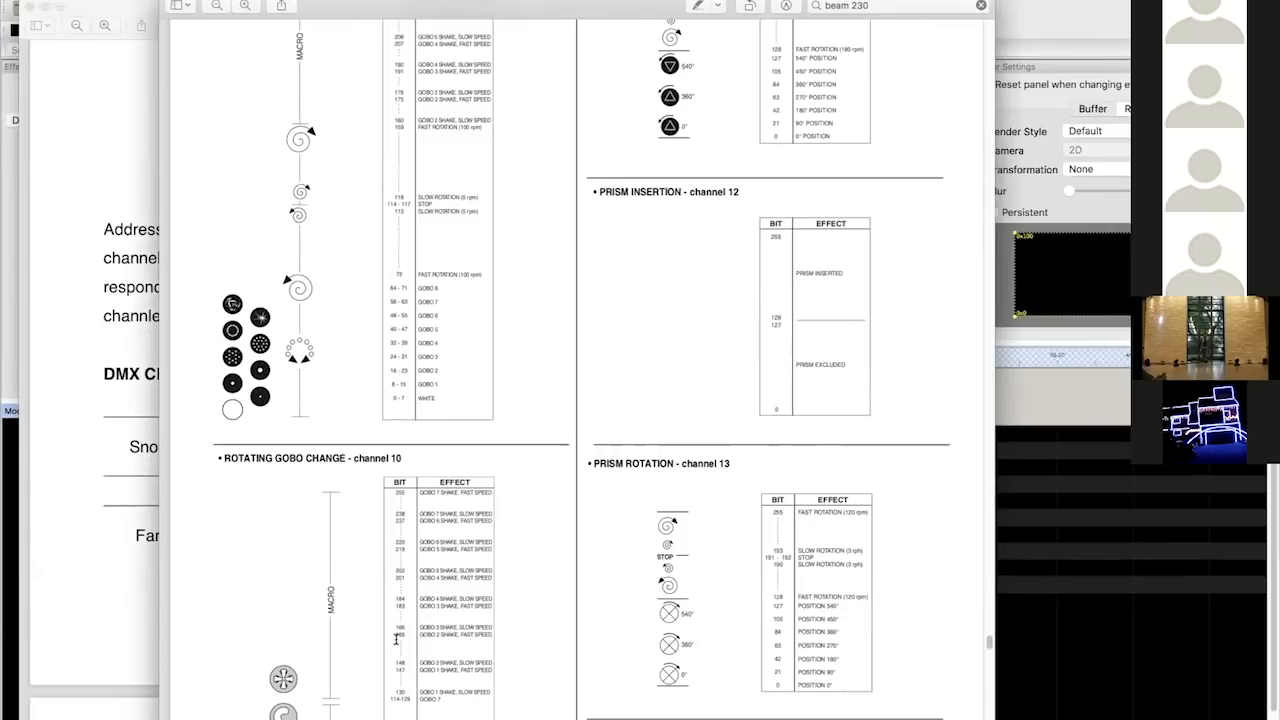
# - Switch to Excel and review the Gobo rows of the channel table for their value ranges and shapes
pyautogui.moveTo(395, 714)
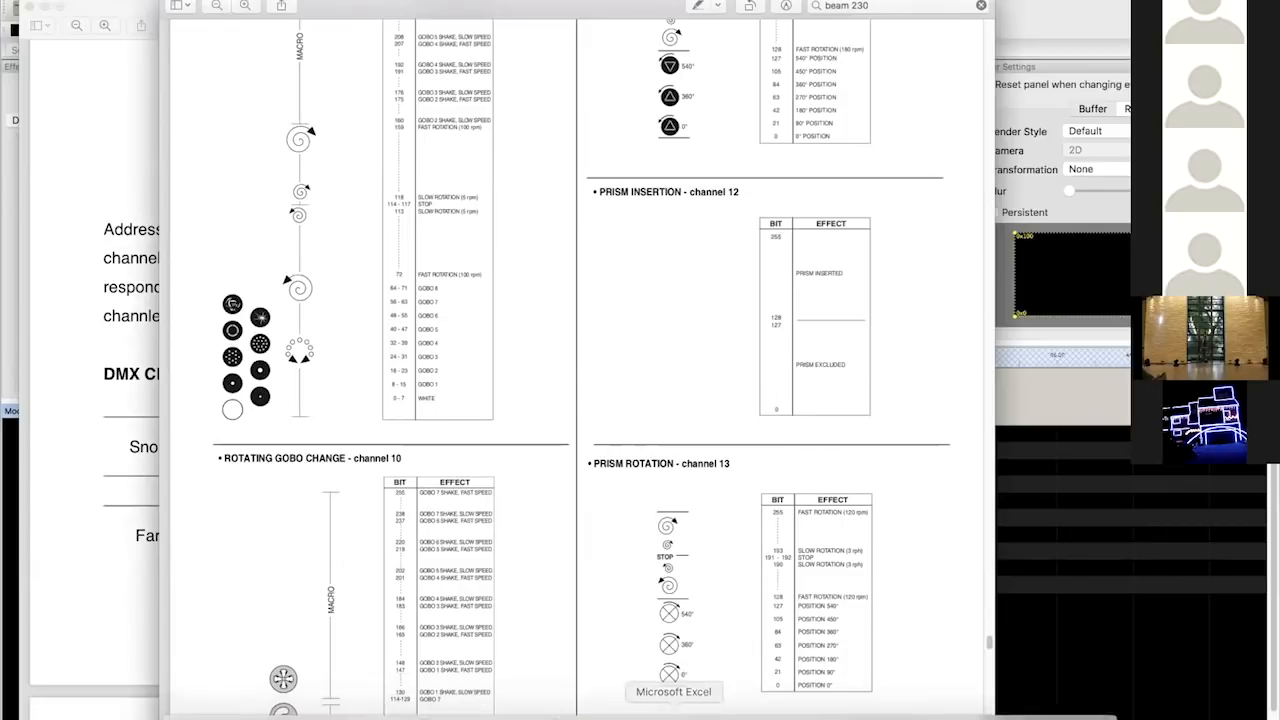
pyautogui.click(673, 713)
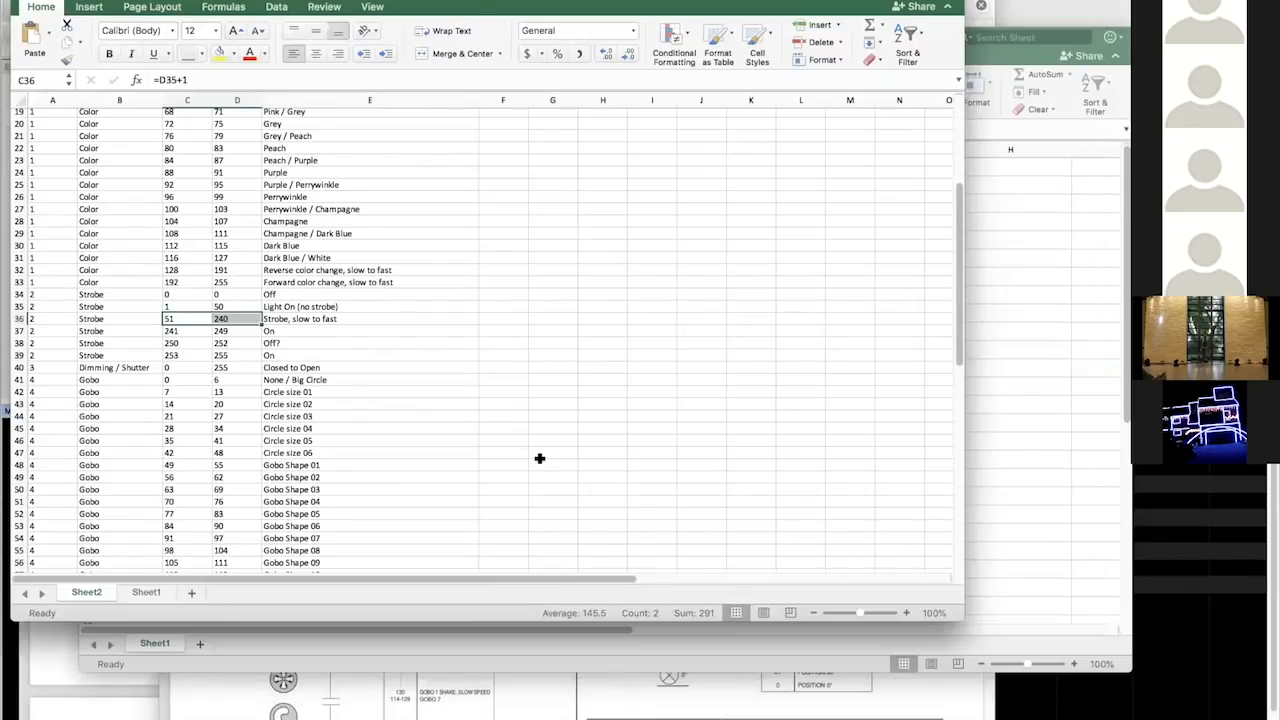
pyautogui.click(421, 415)
pyautogui.scroll(-5, 421, 415)
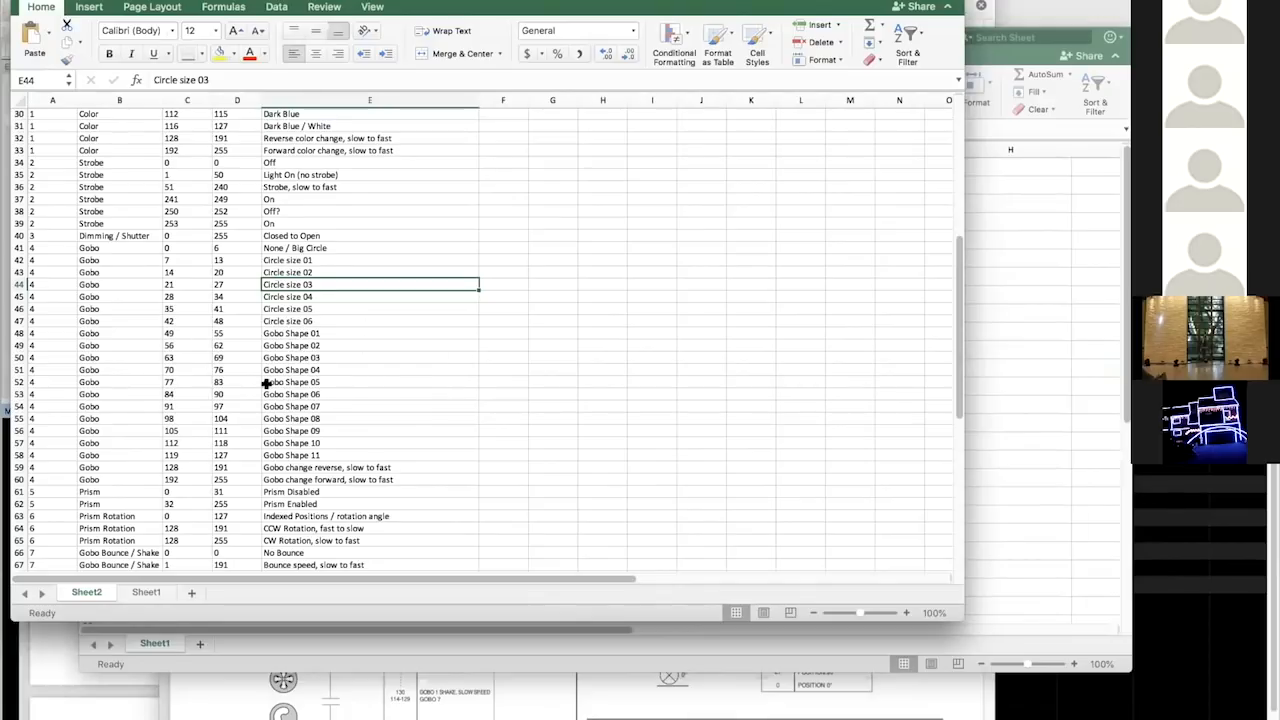
# - Highlight the Gobo value ranges in rows 41 to 58 of the channel spreadsheet, and switch to xLights
pyautogui.moveTo(58, 251); pyautogui.dragTo(352, 454)
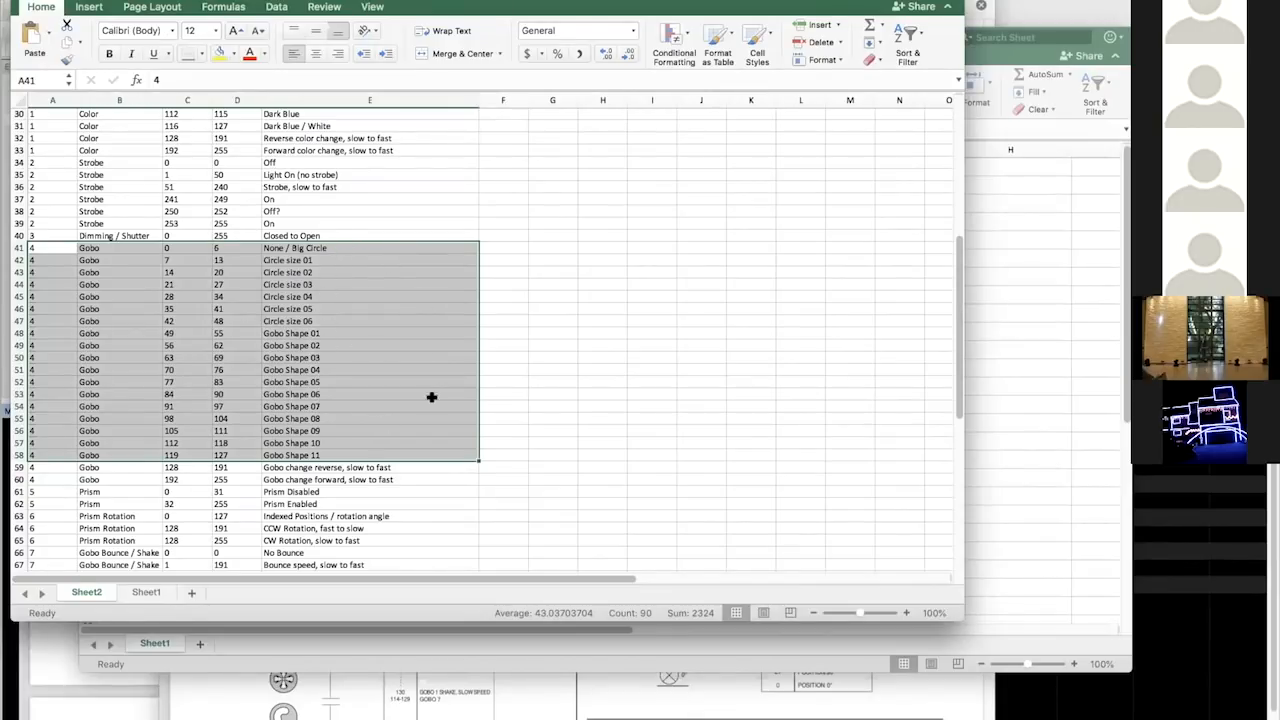
pyautogui.click(331, 380)
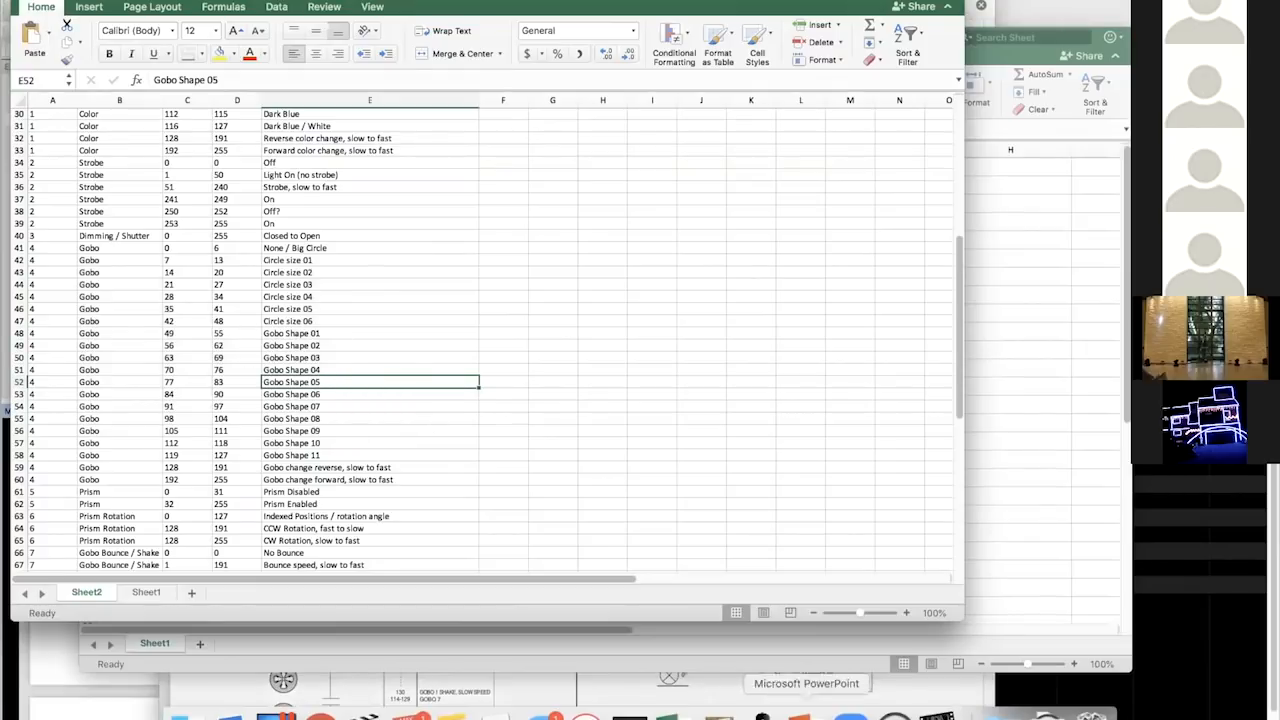
pyautogui.click(765, 690)
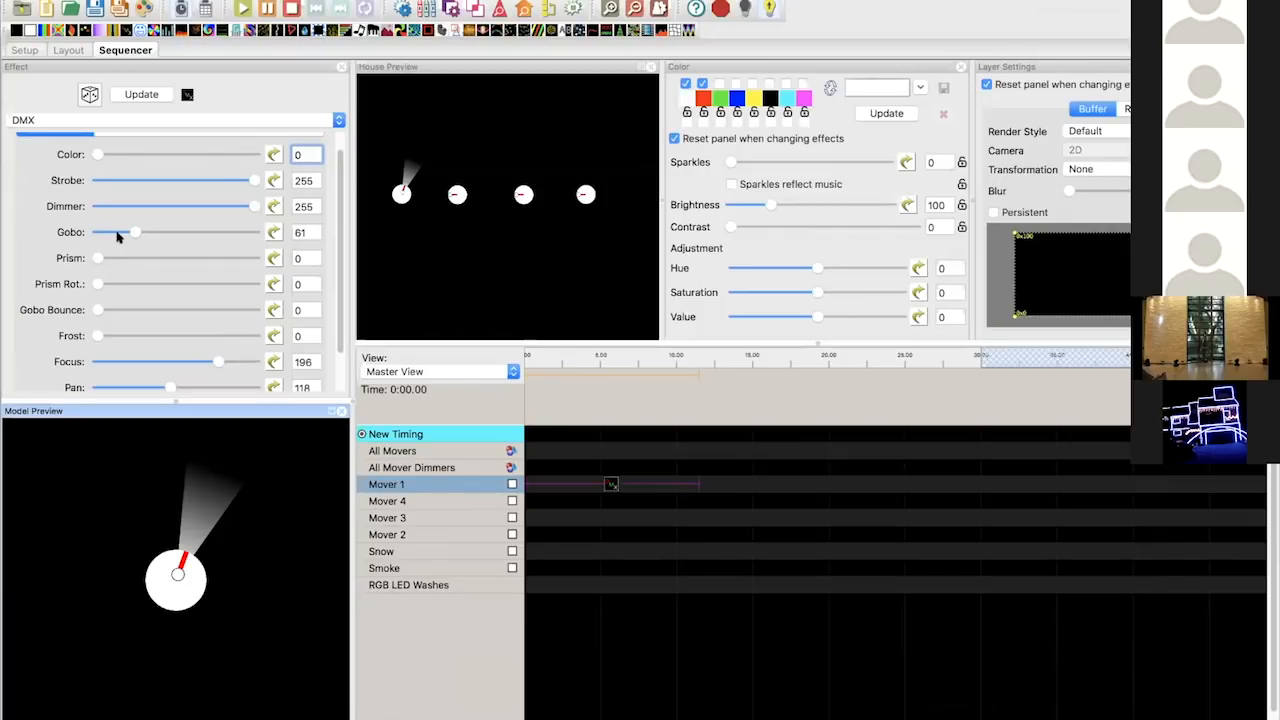
# - Toggle Mover 1's Prism channel between 0 and 255 several times, and leave it at 255
pyautogui.moveTo(95, 258); pyautogui.dragTo(283, 238)
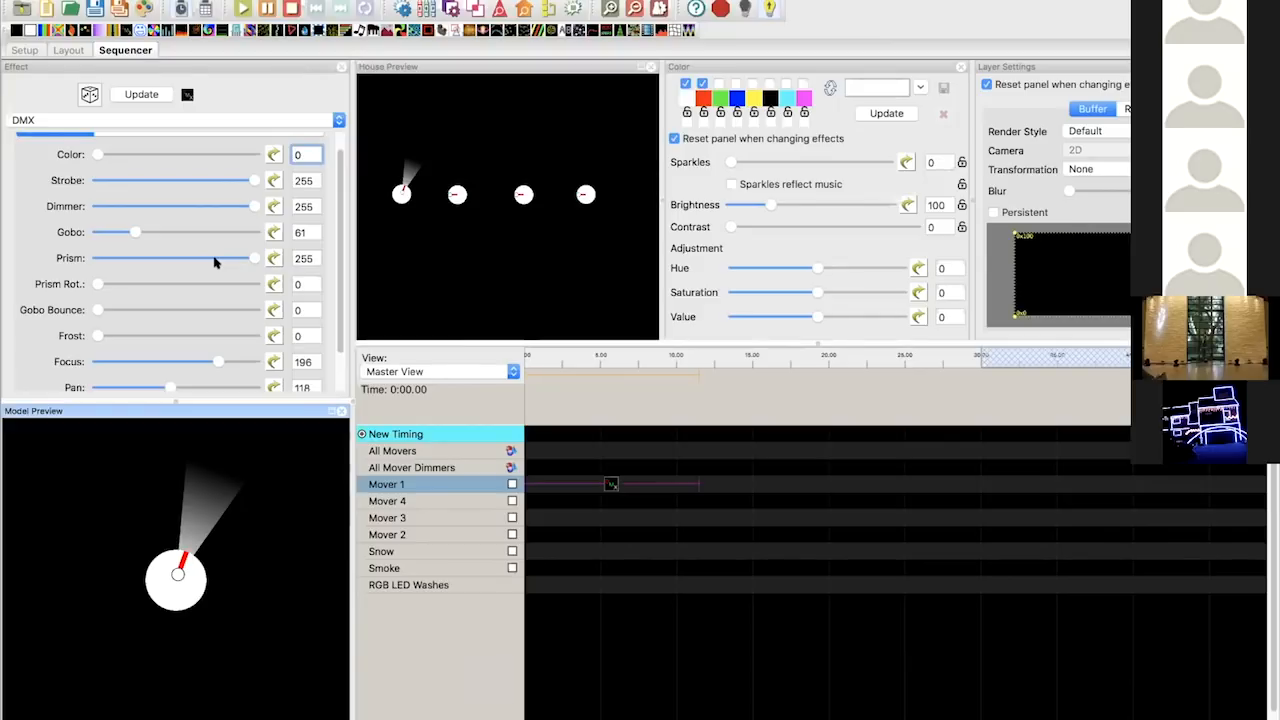
pyautogui.moveTo(250, 260); pyautogui.dragTo(320, 271)
pyautogui.moveTo(140, 262); pyautogui.dragTo(77, 264)
pyautogui.moveTo(201, 262); pyautogui.dragTo(273, 265)
pyautogui.moveTo(248, 258); pyautogui.dragTo(77, 254)
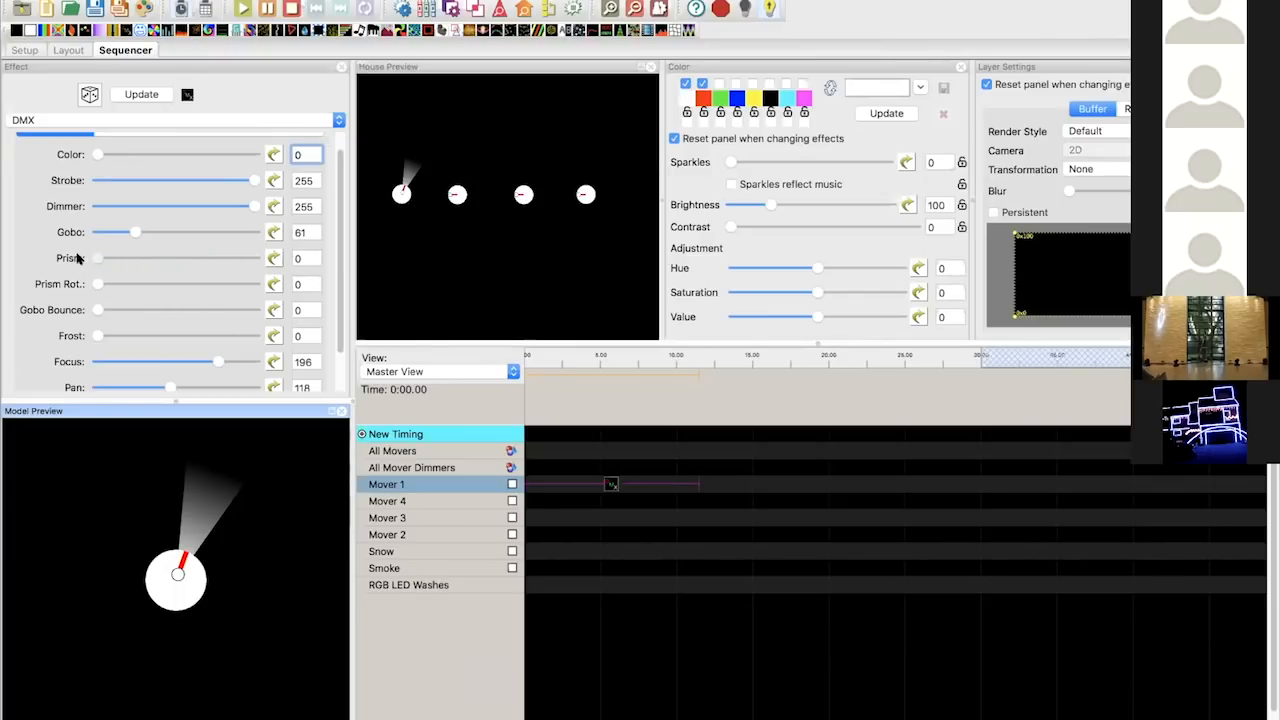
pyautogui.moveTo(231, 260); pyautogui.dragTo(276, 258)
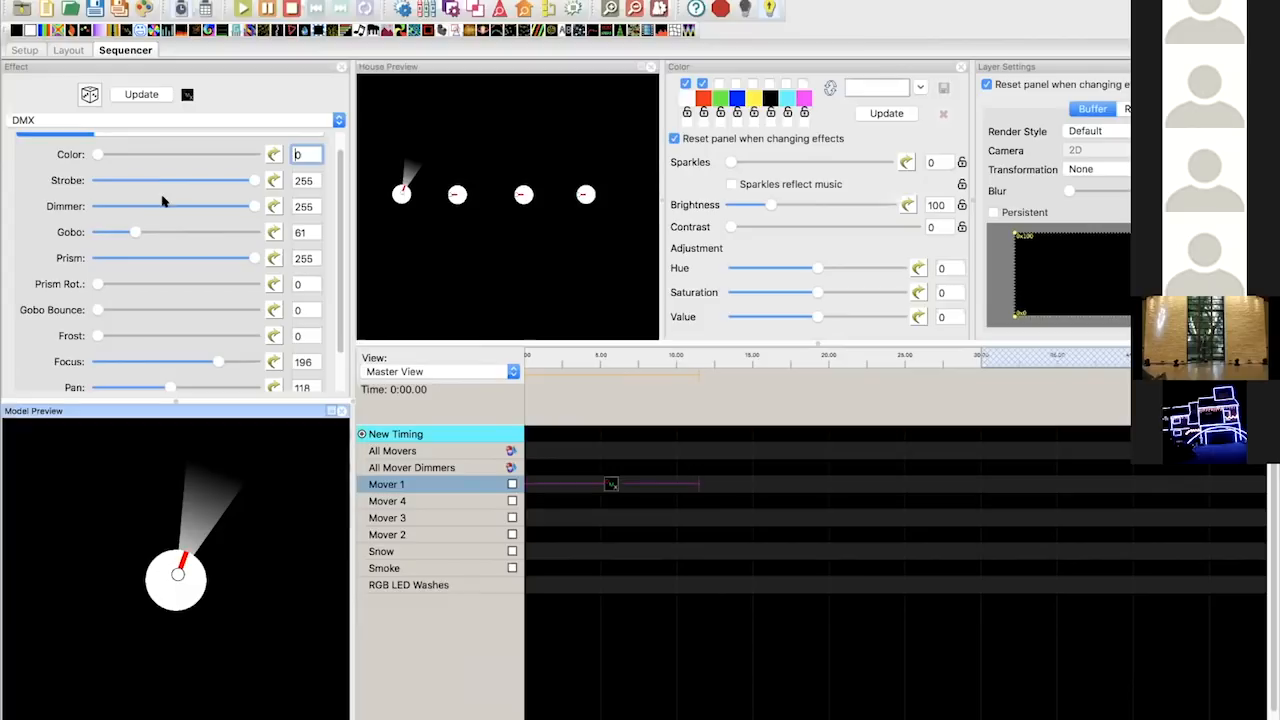
# - Set Mover 1's DMX channels to Gobo 15, Prism 253 and Prism Rot. 135
pyautogui.moveTo(131, 231); pyautogui.dragTo(105, 249)
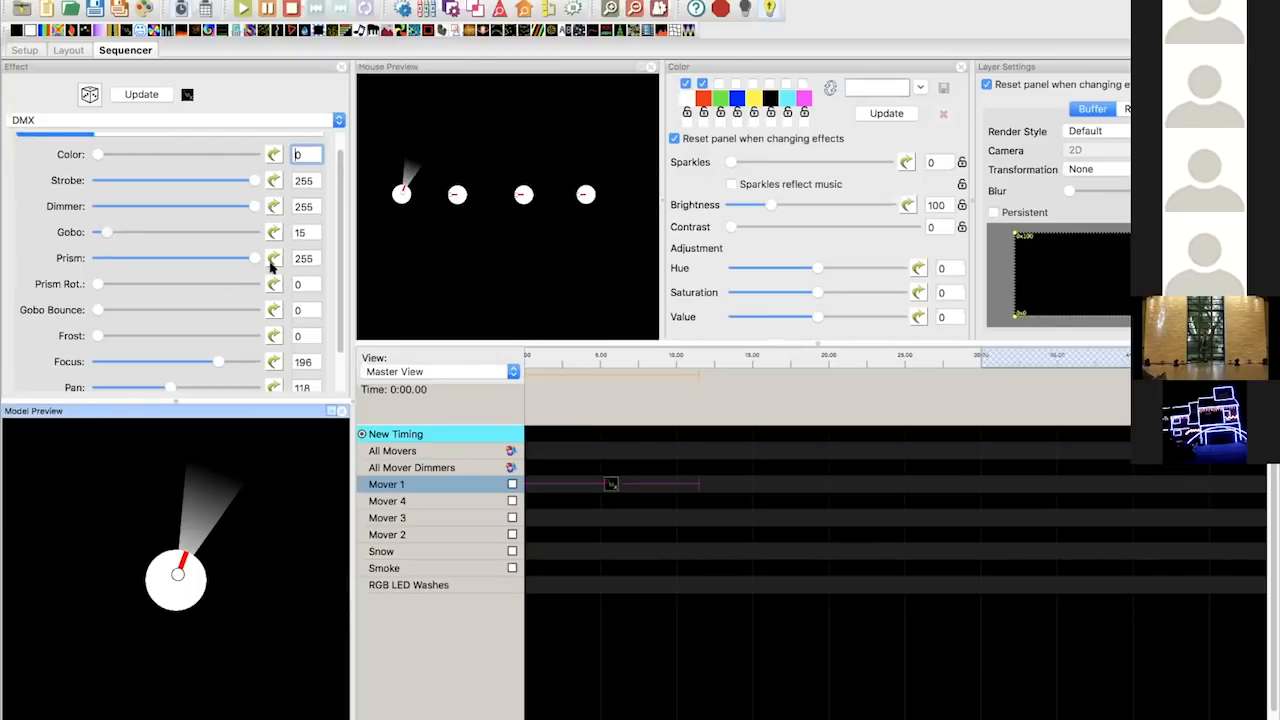
pyautogui.moveTo(242, 259)
pyautogui.mouseDown()
pyautogui.moveTo(94, 260)
pyautogui.moveTo(260, 252)
pyautogui.moveTo(239, 257)
pyautogui.mouseUp()
pyautogui.moveTo(103, 285); pyautogui.dragTo(55, 287)
pyautogui.moveTo(115, 284); pyautogui.dragTo(180, 279)
# - Switch to Excel and look up the Prism Rotation ranges for indexed position and rotation in rows 63 and 64
pyautogui.click(673, 712)
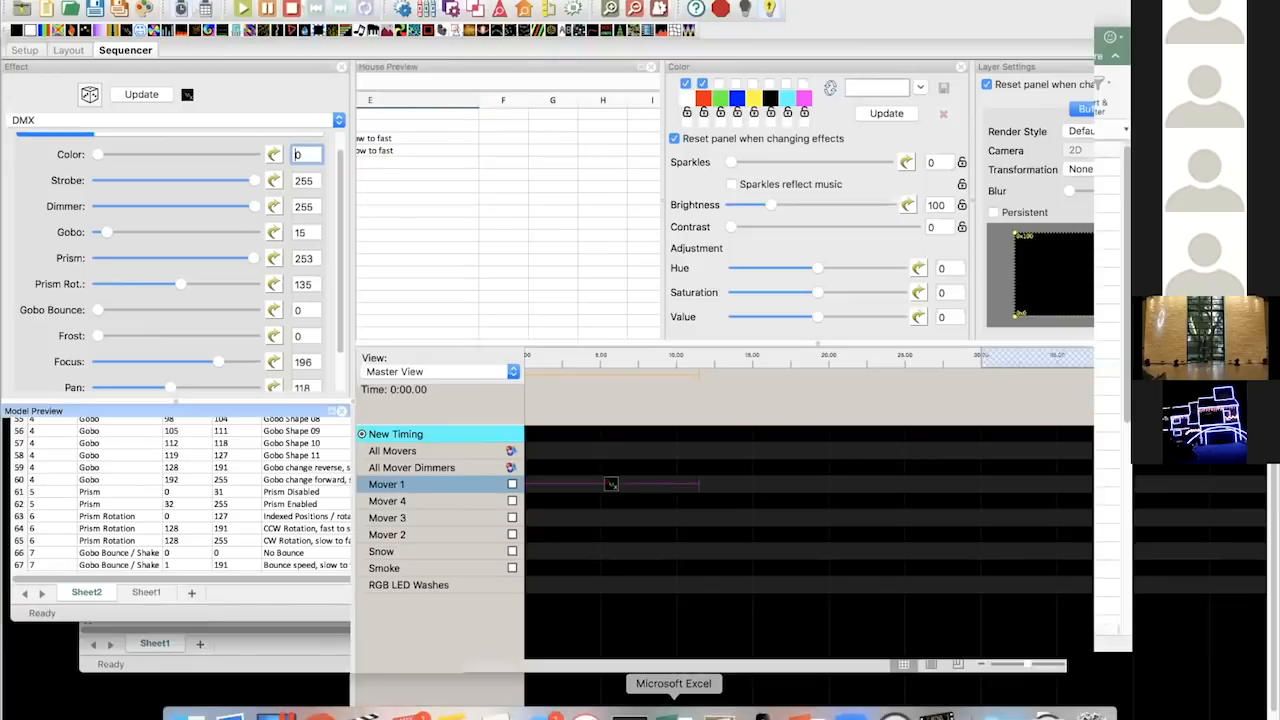
pyautogui.scroll(-4, 486, 489)
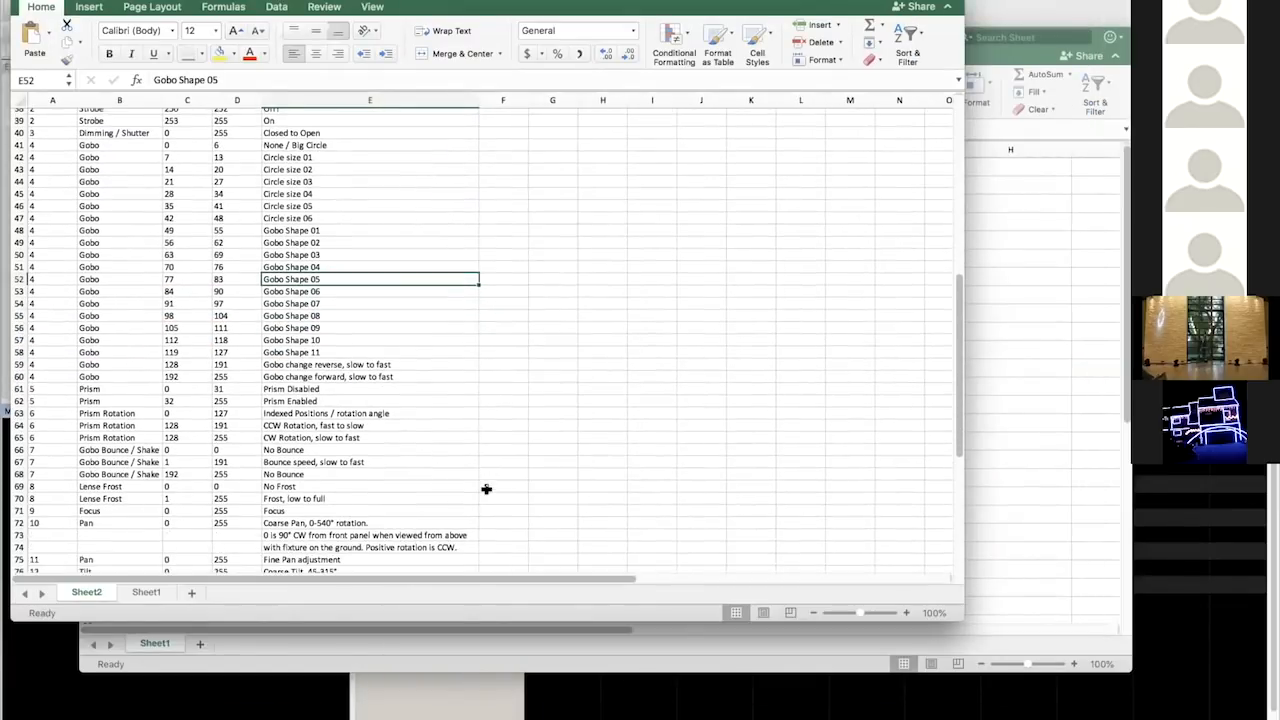
pyautogui.click(175, 400)
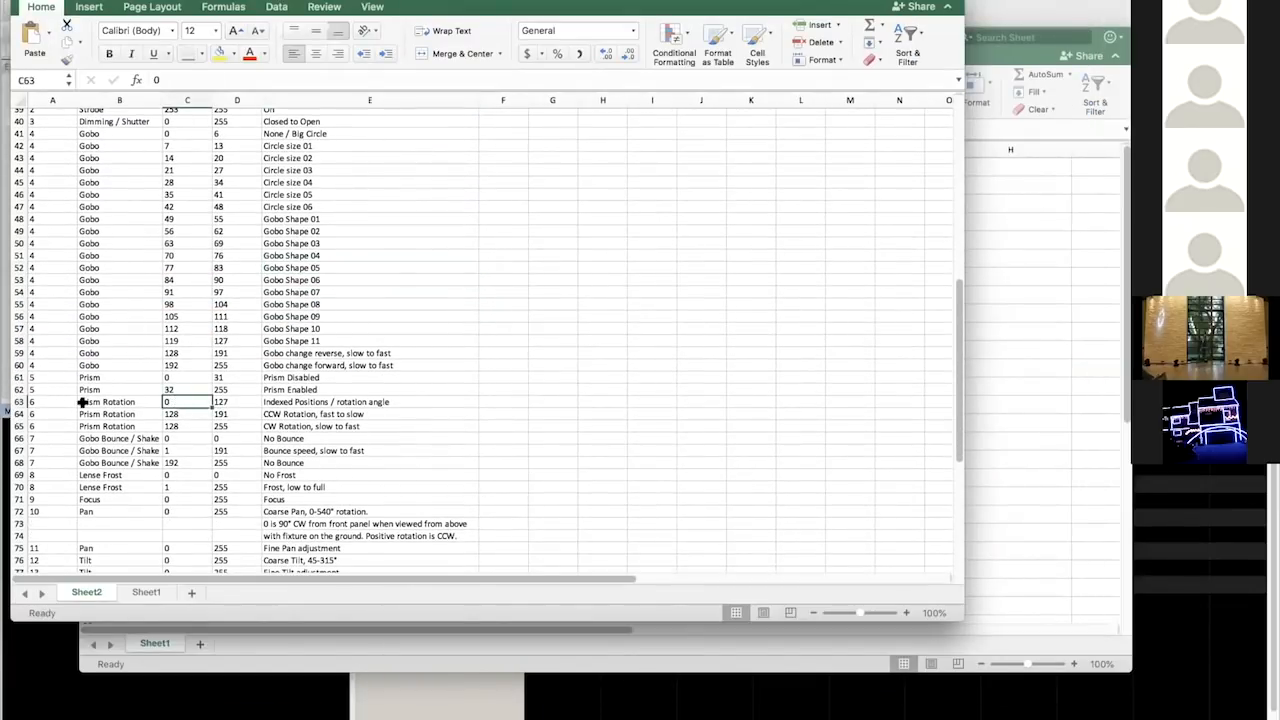
pyautogui.moveTo(51, 398); pyautogui.dragTo(336, 394)
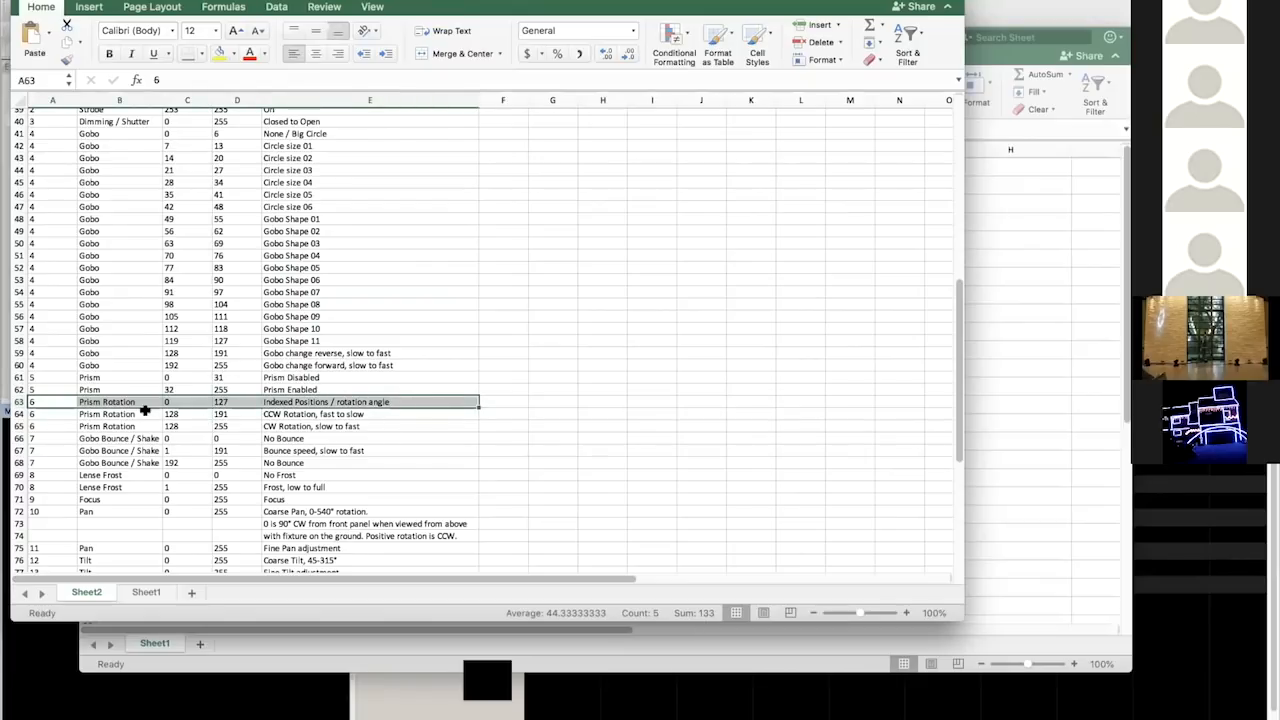
pyautogui.moveTo(126, 412); pyautogui.dragTo(244, 401)
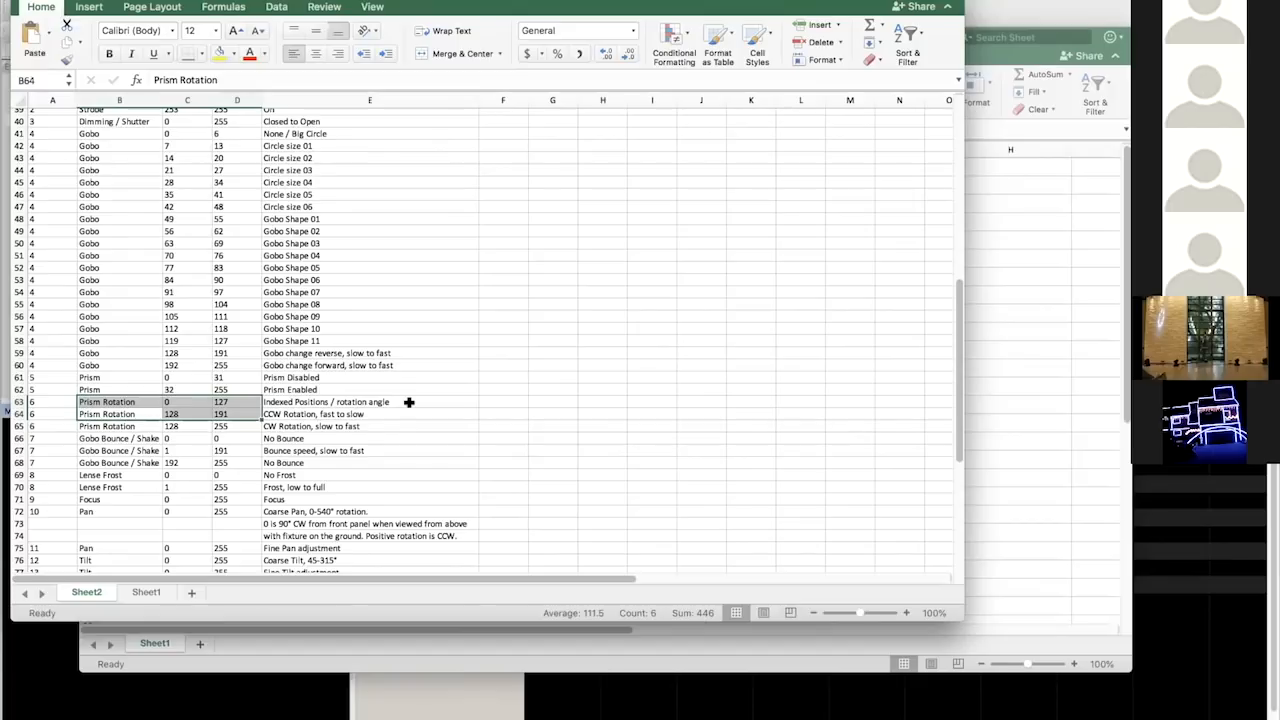
pyautogui.click(406, 408)
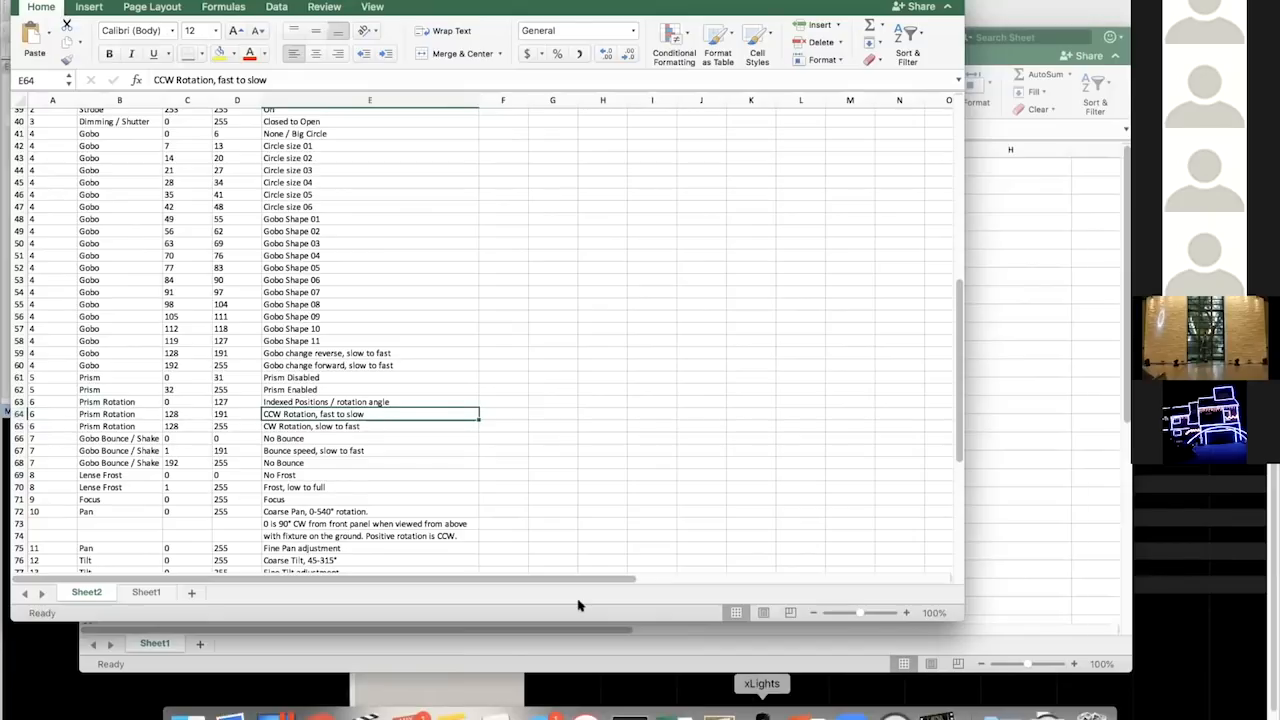
# - Back in xLights, set Mover 1's Prism Rot. to 186, and try Gobo Bounce at 29 before returning it to 0
pyautogui.click(762, 712)
pyautogui.moveTo(176, 283); pyautogui.dragTo(209, 283)
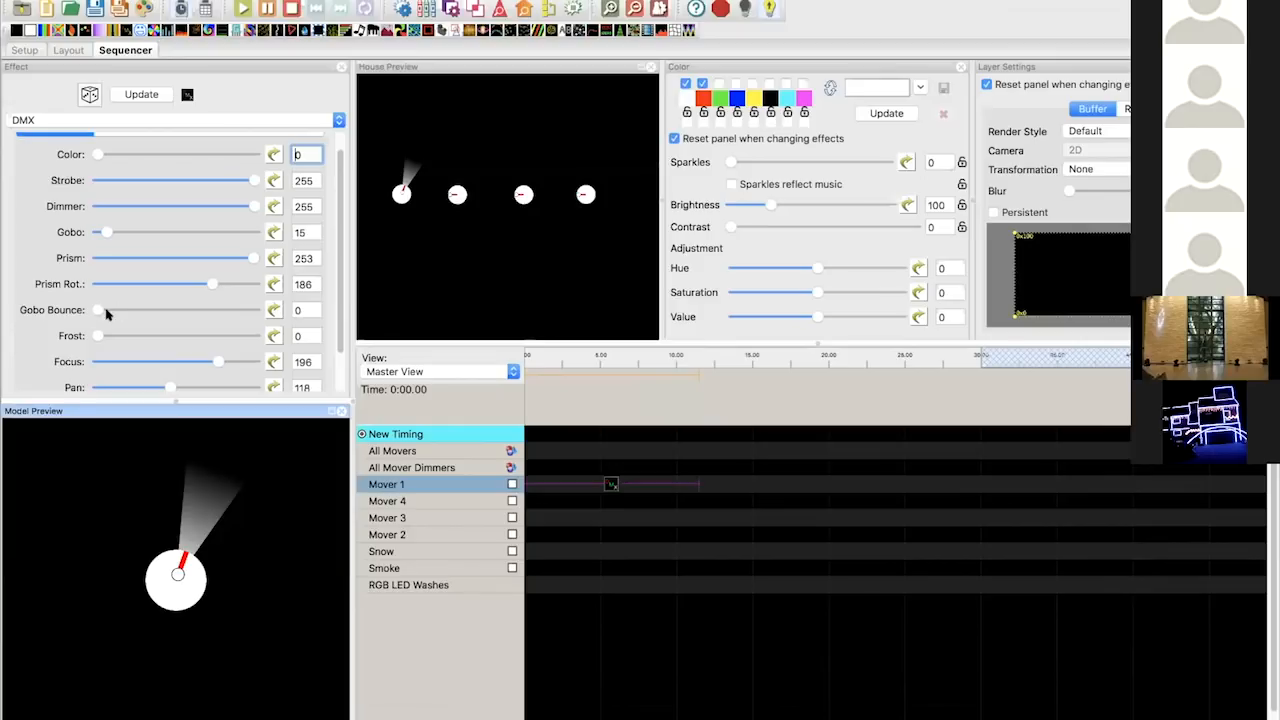
pyautogui.scroll(-1, 95, 310)
pyautogui.moveTo(95, 287); pyautogui.dragTo(115, 286)
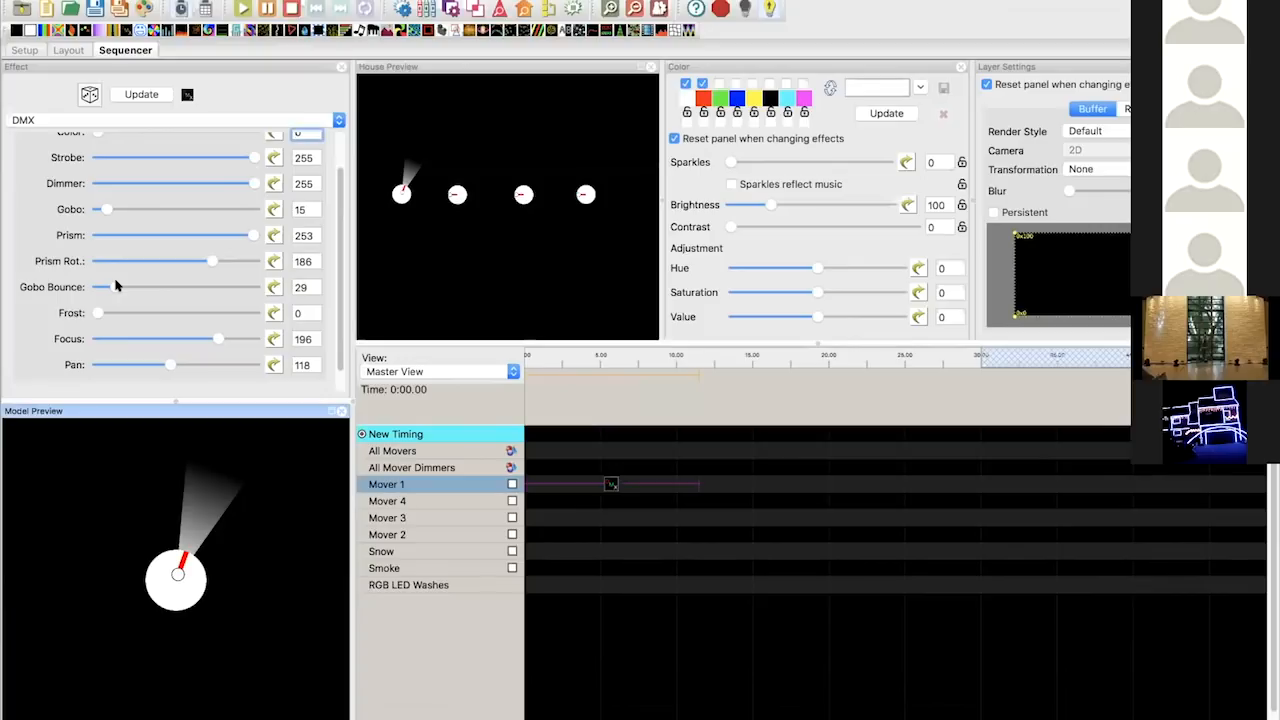
pyautogui.moveTo(115, 286); pyautogui.dragTo(78, 289)
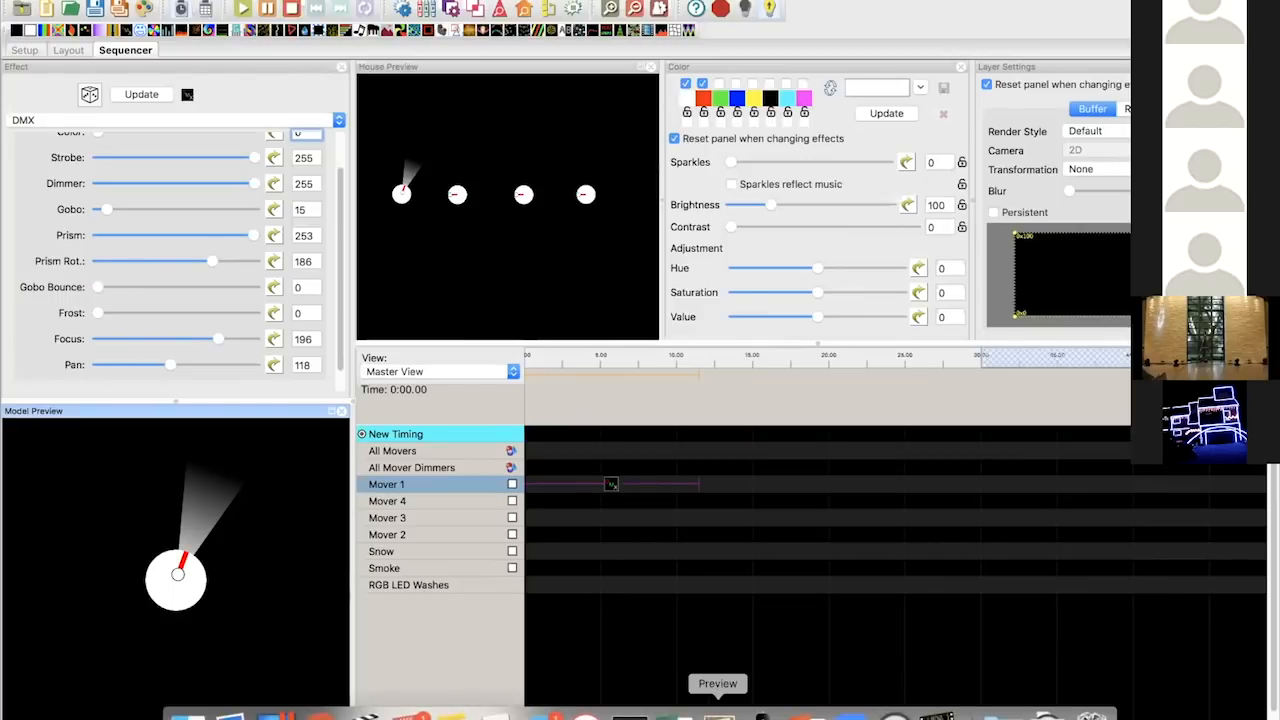
# - Check the Gobo Bounce / Shake speed range in row 67 of the Excel channel sheet, and return to xLights
pyautogui.click(671, 702)
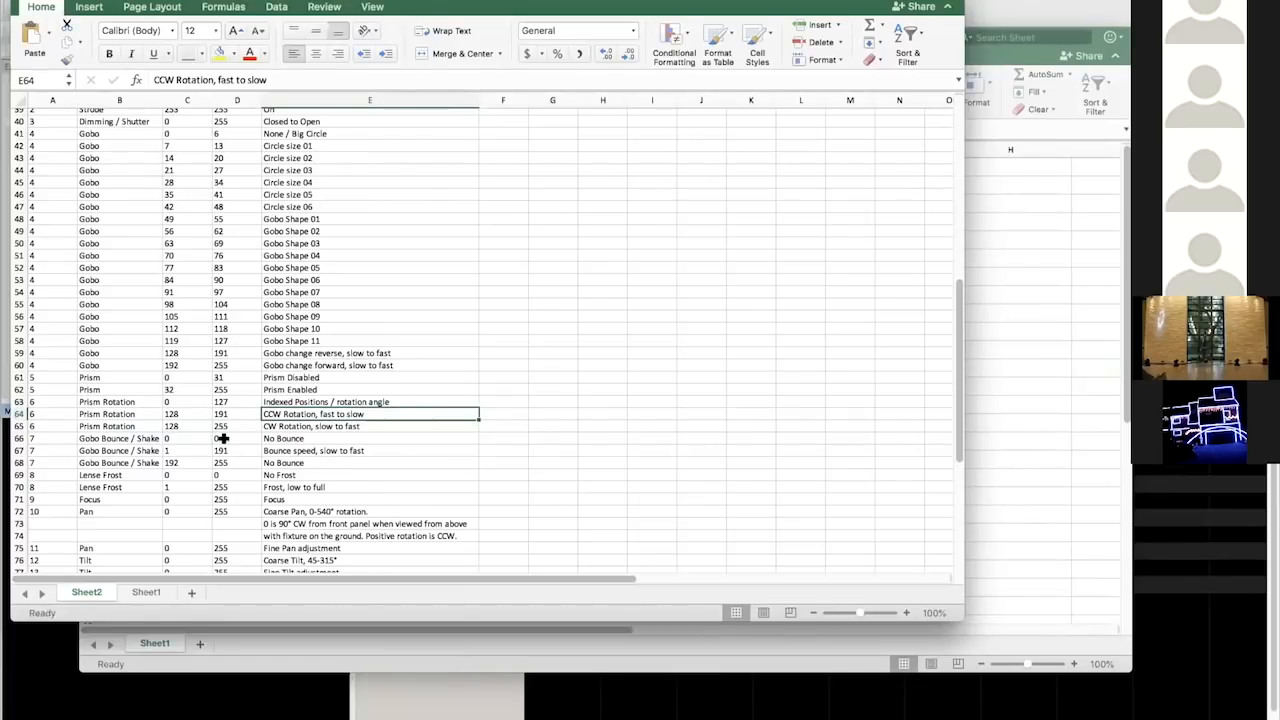
pyautogui.moveTo(186, 450); pyautogui.dragTo(218, 450)
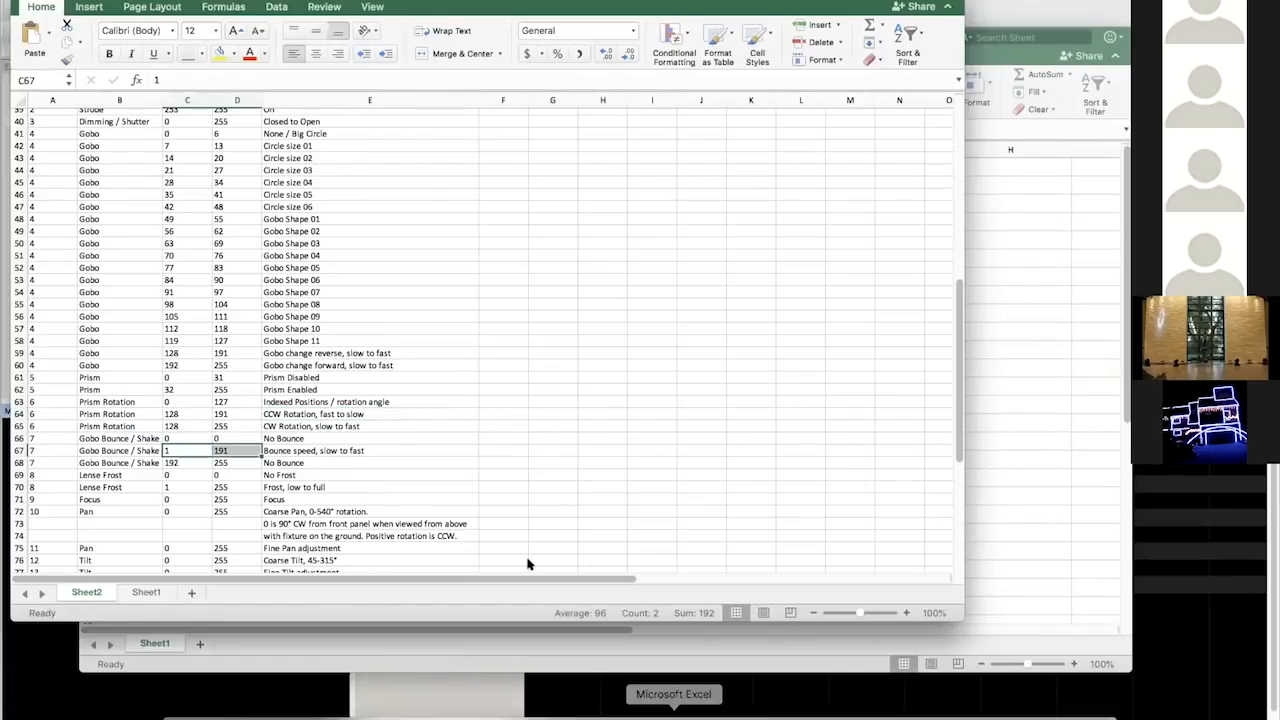
pyautogui.click(762, 712)
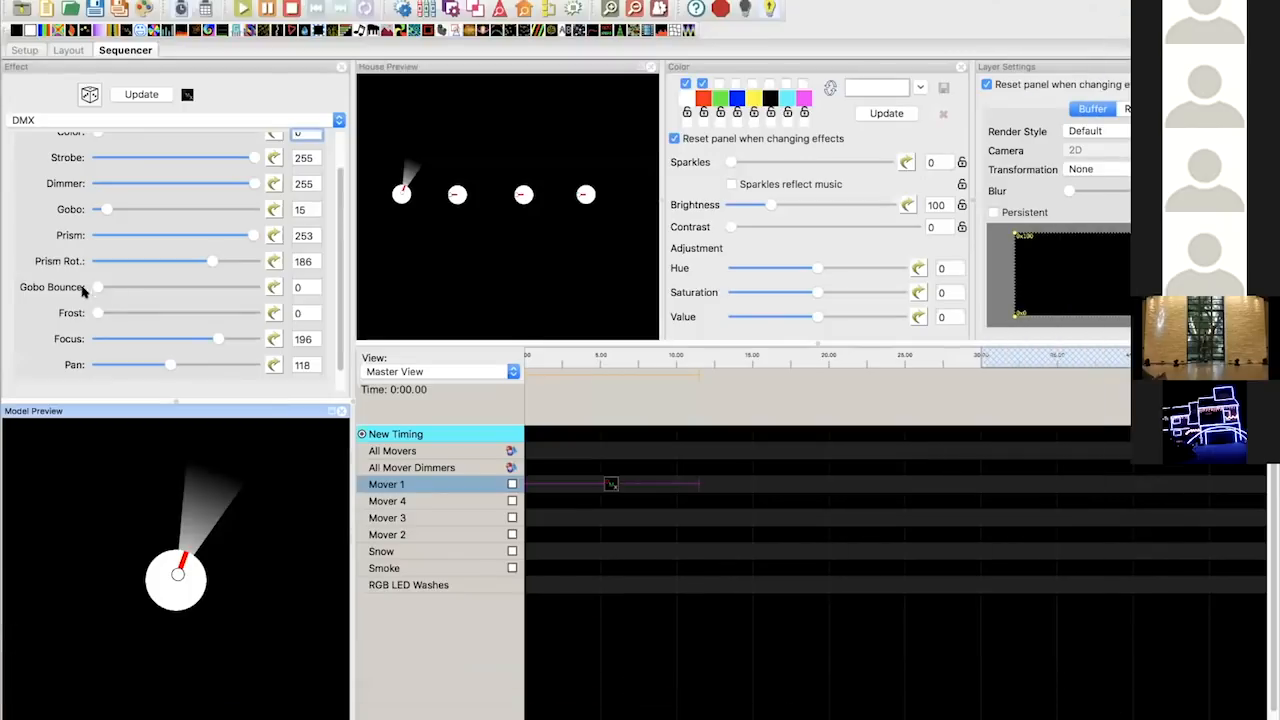
# - Raise Mover 1's Frost to 255, and reset Prism, Prism Rot. and Gobo to 0
pyautogui.moveTo(96, 312); pyautogui.dragTo(260, 312)
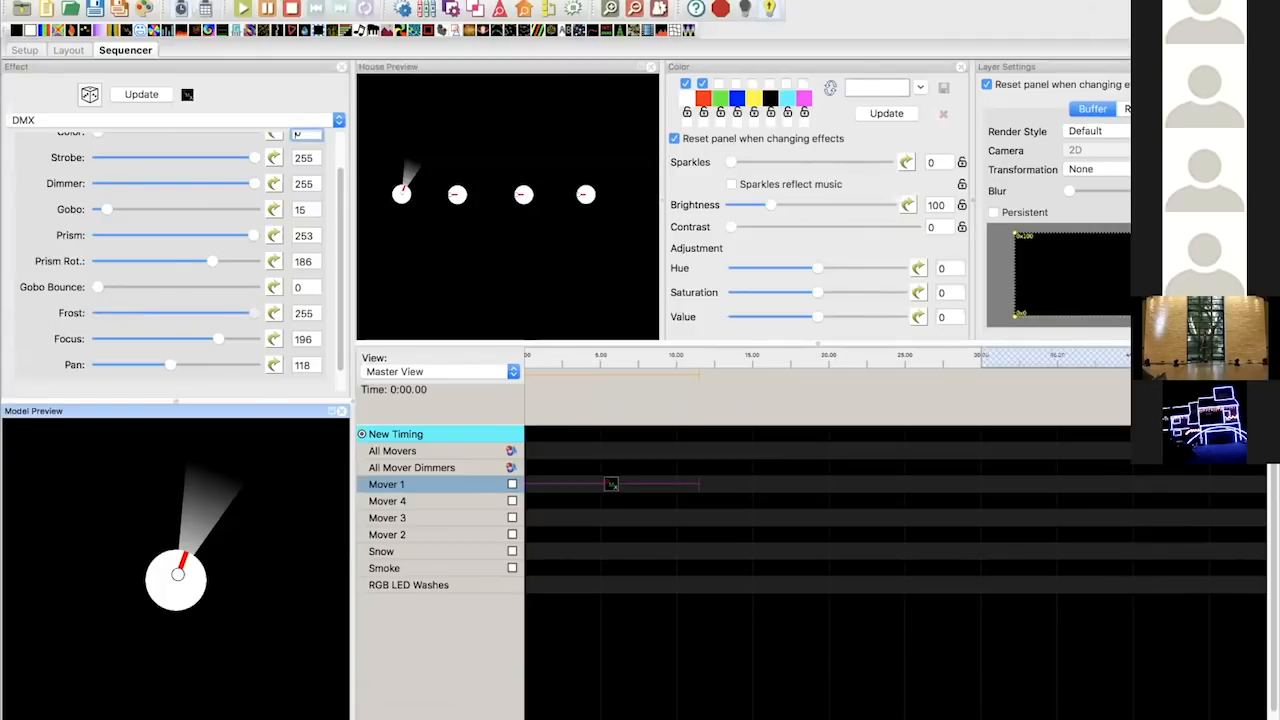
pyautogui.moveTo(255, 313)
pyautogui.mouseDown()
pyautogui.moveTo(5, 318)
pyautogui.moveTo(260, 313)
pyautogui.mouseUp()
pyautogui.moveTo(189, 236); pyautogui.dragTo(35, 238)
pyautogui.moveTo(106, 261); pyautogui.dragTo(19, 259)
pyautogui.moveTo(105, 210); pyautogui.dragTo(41, 211)
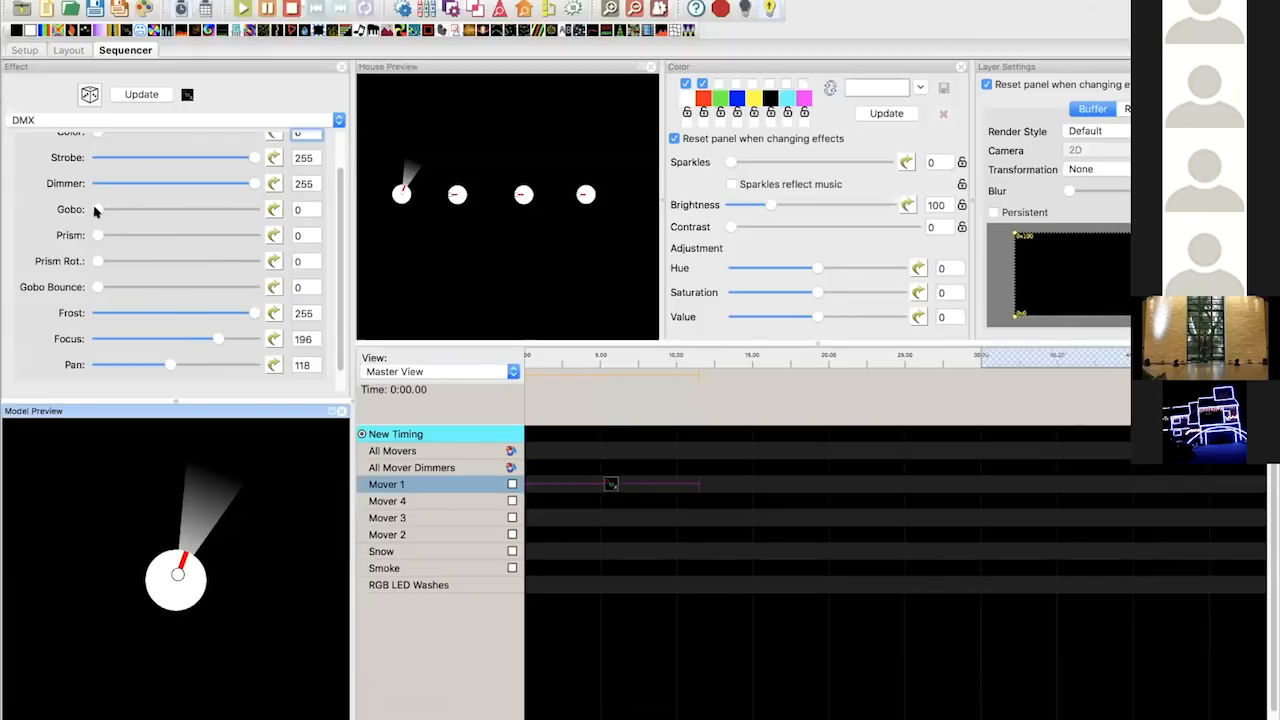
# - Compare Frost at 0 and 255 with Gobo at 18, and return both Gobo and Frost to 0
pyautogui.moveTo(127, 313); pyautogui.dragTo(86, 286)
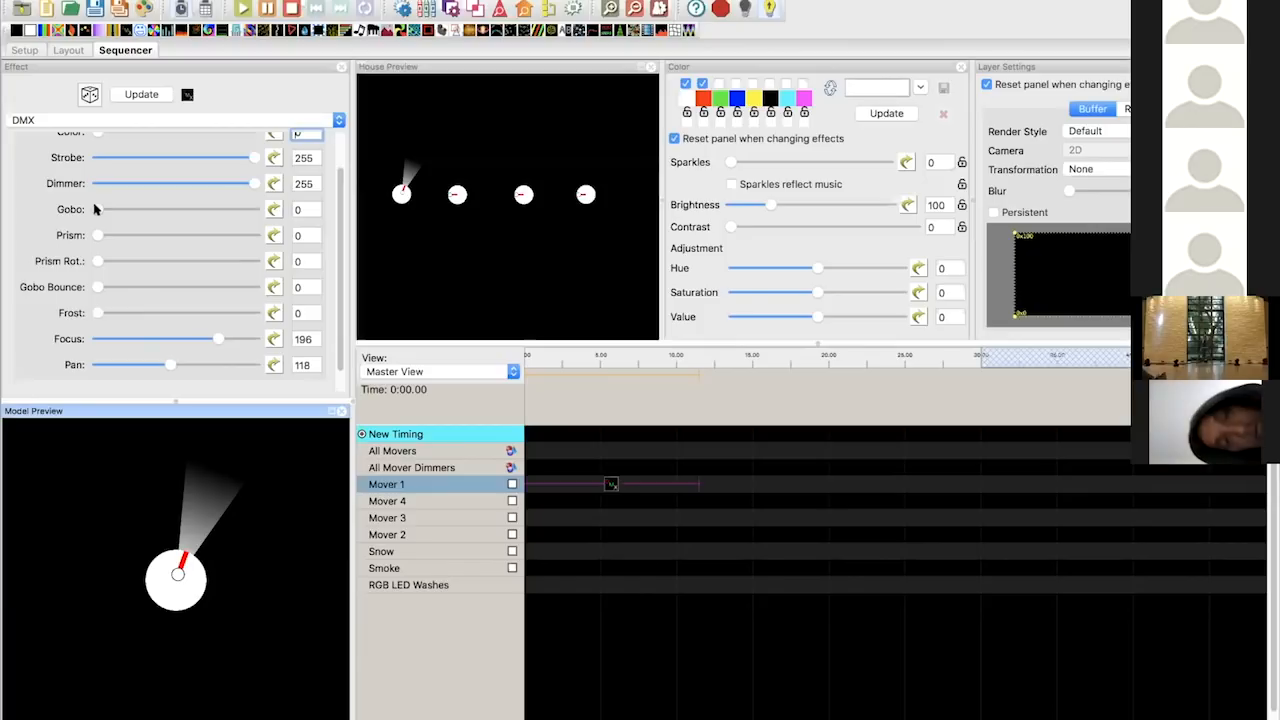
pyautogui.moveTo(94, 209); pyautogui.dragTo(108, 209)
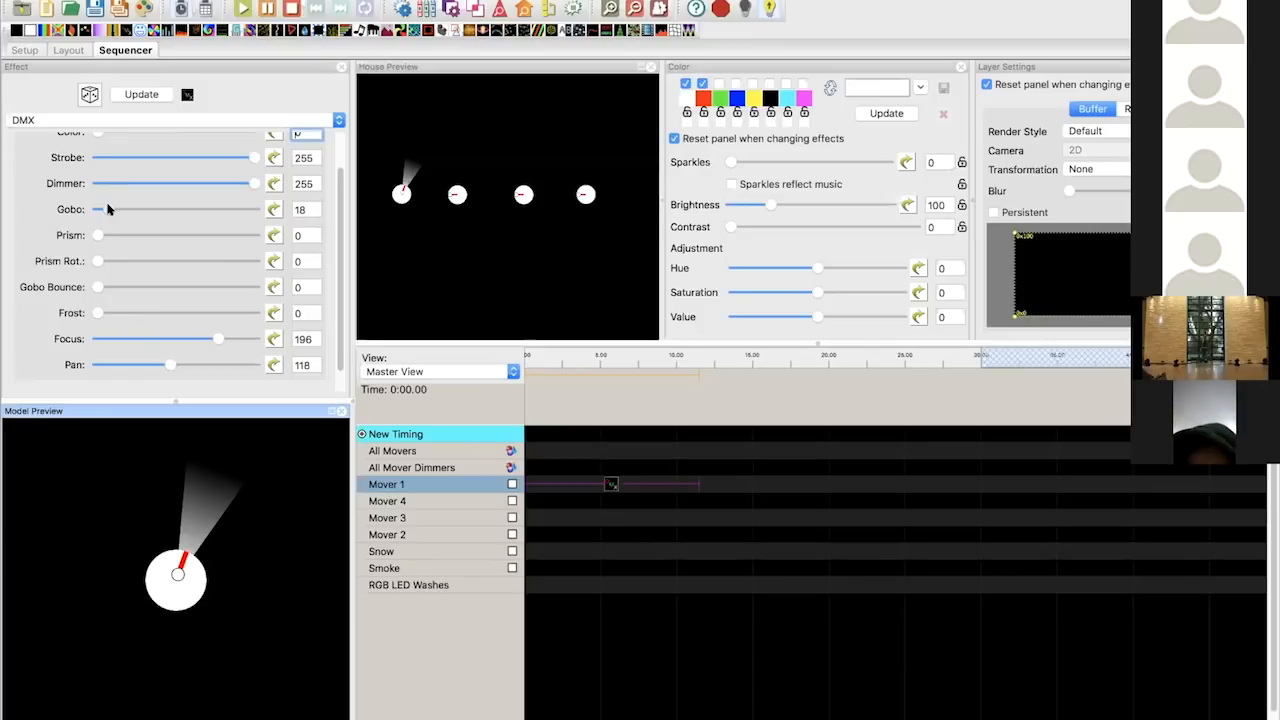
pyautogui.moveTo(120, 311); pyautogui.dragTo(290, 318)
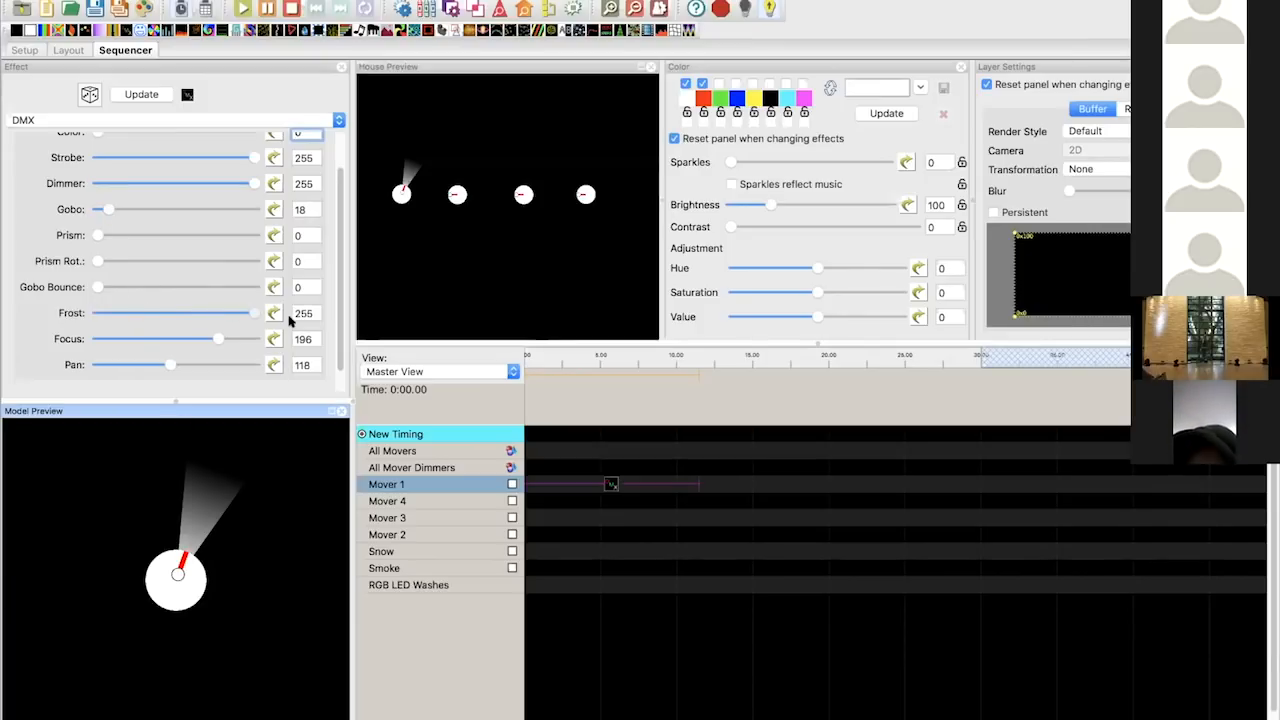
pyautogui.moveTo(252, 313)
pyautogui.mouseDown()
pyautogui.moveTo(96, 313)
pyautogui.moveTo(267, 320)
pyautogui.mouseUp()
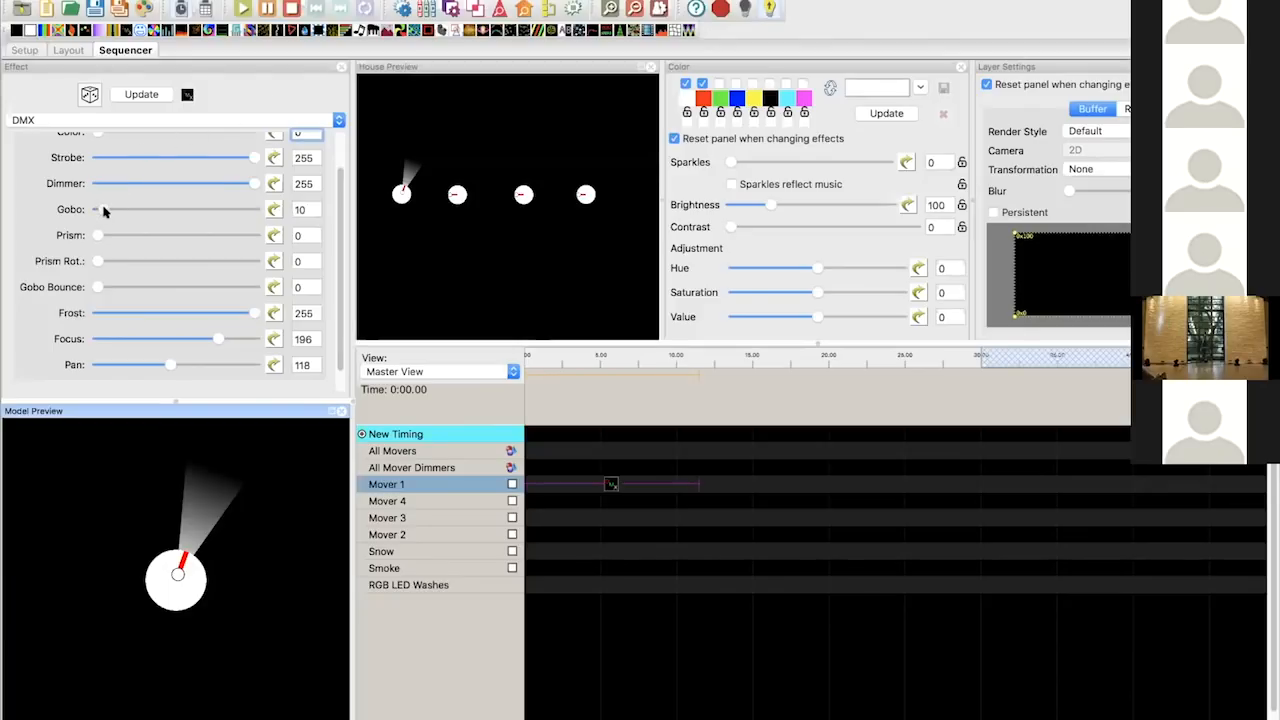
pyautogui.moveTo(101, 211); pyautogui.dragTo(67, 211)
pyautogui.moveTo(228, 314); pyautogui.dragTo(27, 317)
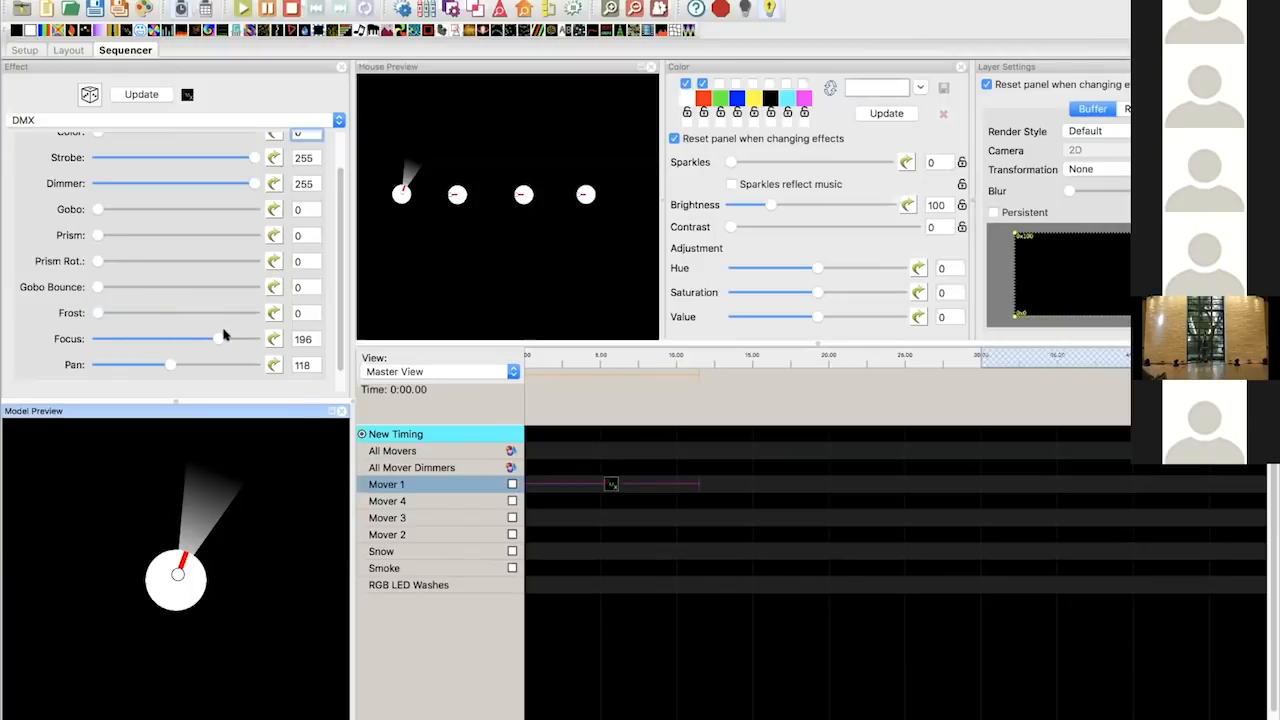
# - Lower Mover 1's Focus to 0, set Gobo to 59, and bring Focus up to 185
pyautogui.moveTo(212, 339); pyautogui.dragTo(88, 348)
pyautogui.click(110, 209)
pyautogui.moveTo(115, 211); pyautogui.dragTo(134, 211)
pyautogui.moveTo(94, 340); pyautogui.dragTo(208, 334)
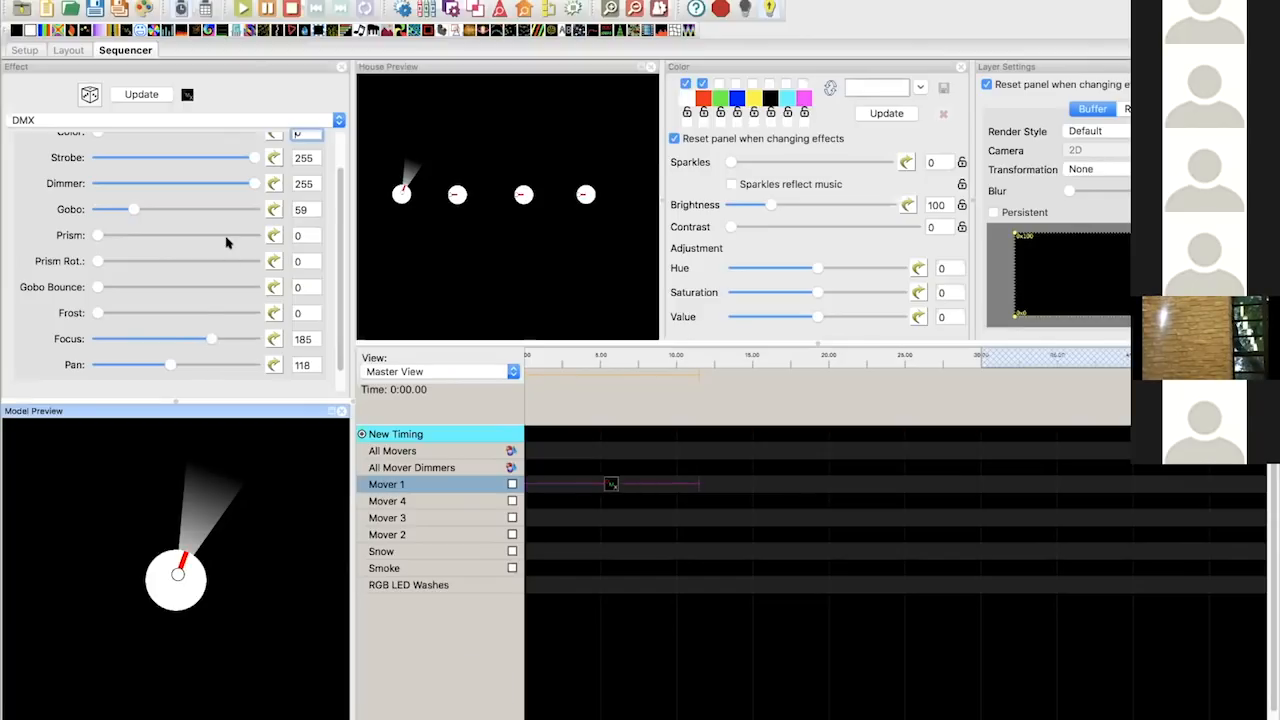
# - Reduce Mover 1's Dimmer to 51
pyautogui.scroll(2, 229, 243)
pyautogui.click(117, 220)
pyautogui.moveTo(117, 220); pyautogui.dragTo(129, 221)
# - Sweep Mover 1's Focus down to 0 and back up twice, settling at 201
pyautogui.scroll(-3, 160, 289)
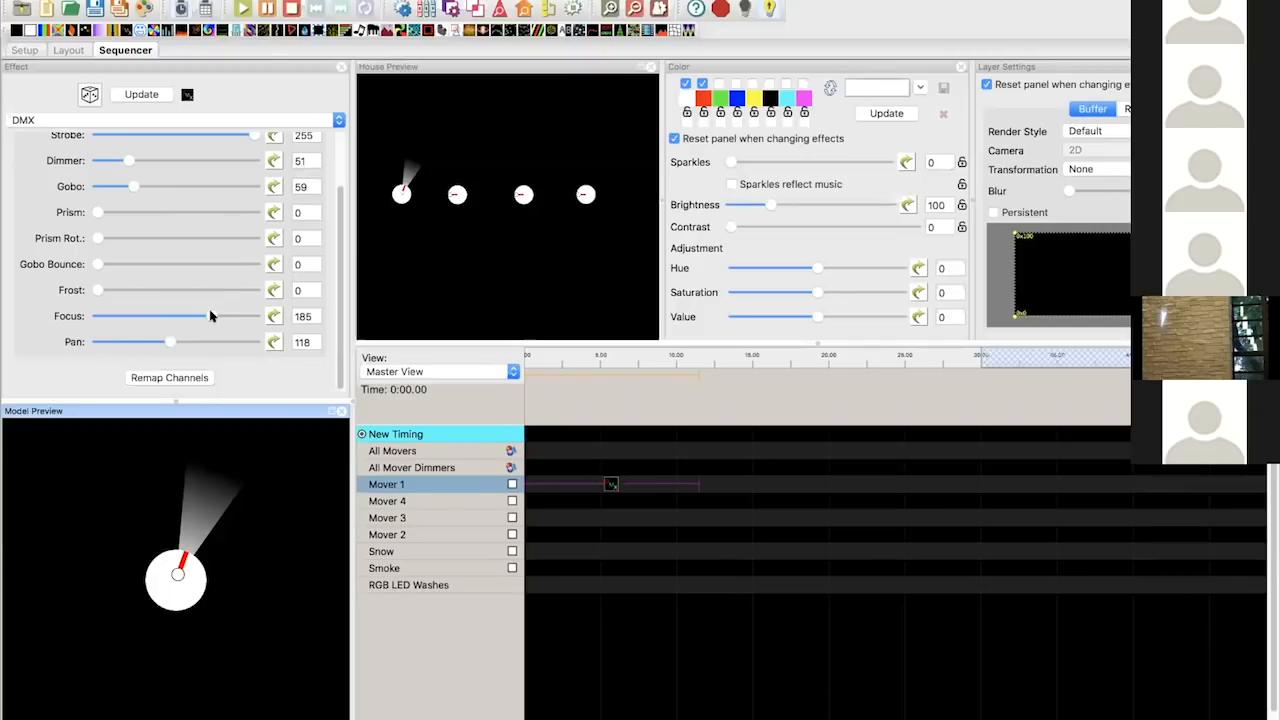
pyautogui.moveTo(210, 316); pyautogui.dragTo(78, 329)
pyautogui.moveTo(95, 315); pyautogui.dragTo(216, 314)
pyautogui.scroll(2, 160, 290)
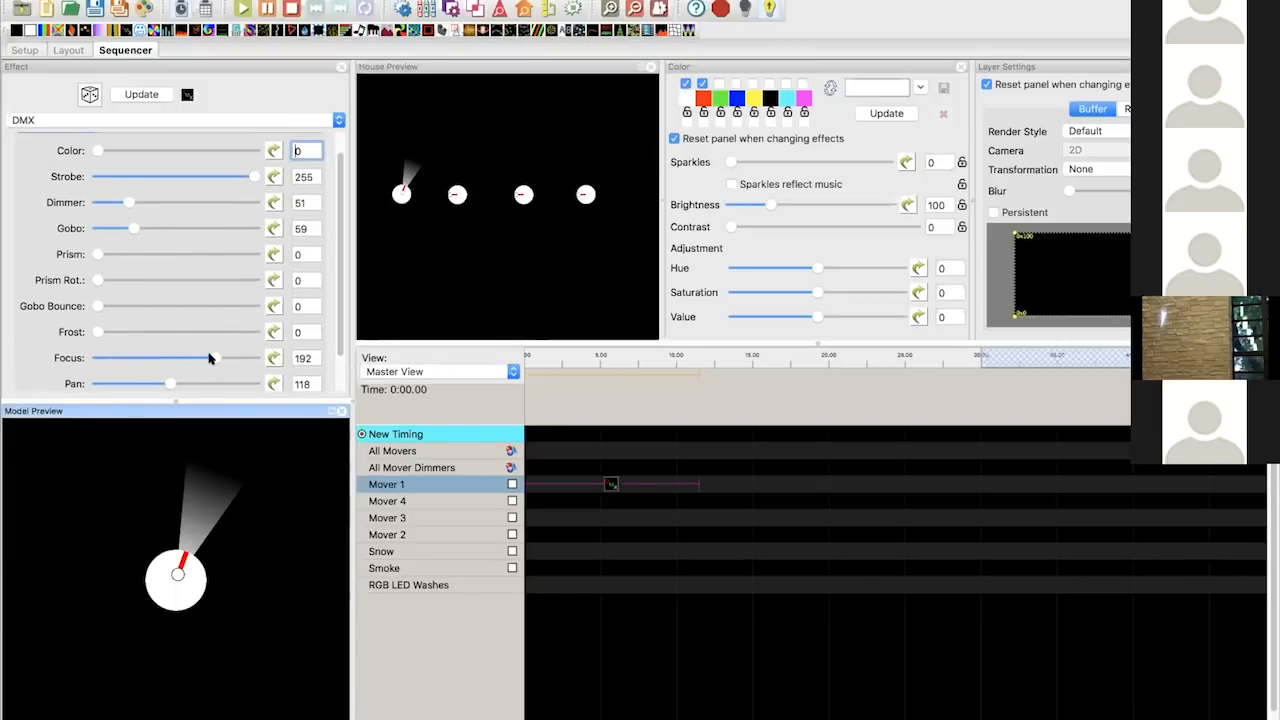
pyautogui.moveTo(209, 358); pyautogui.dragTo(40, 358)
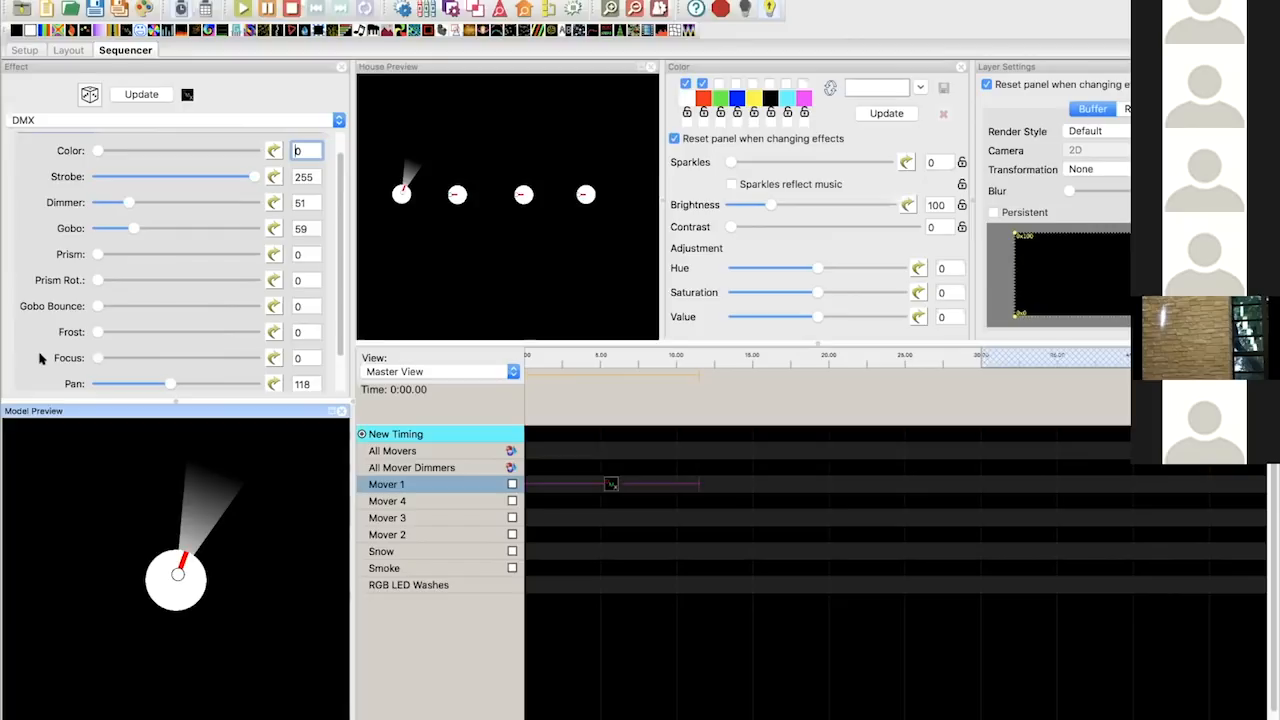
pyautogui.moveTo(97, 358); pyautogui.dragTo(217, 360)
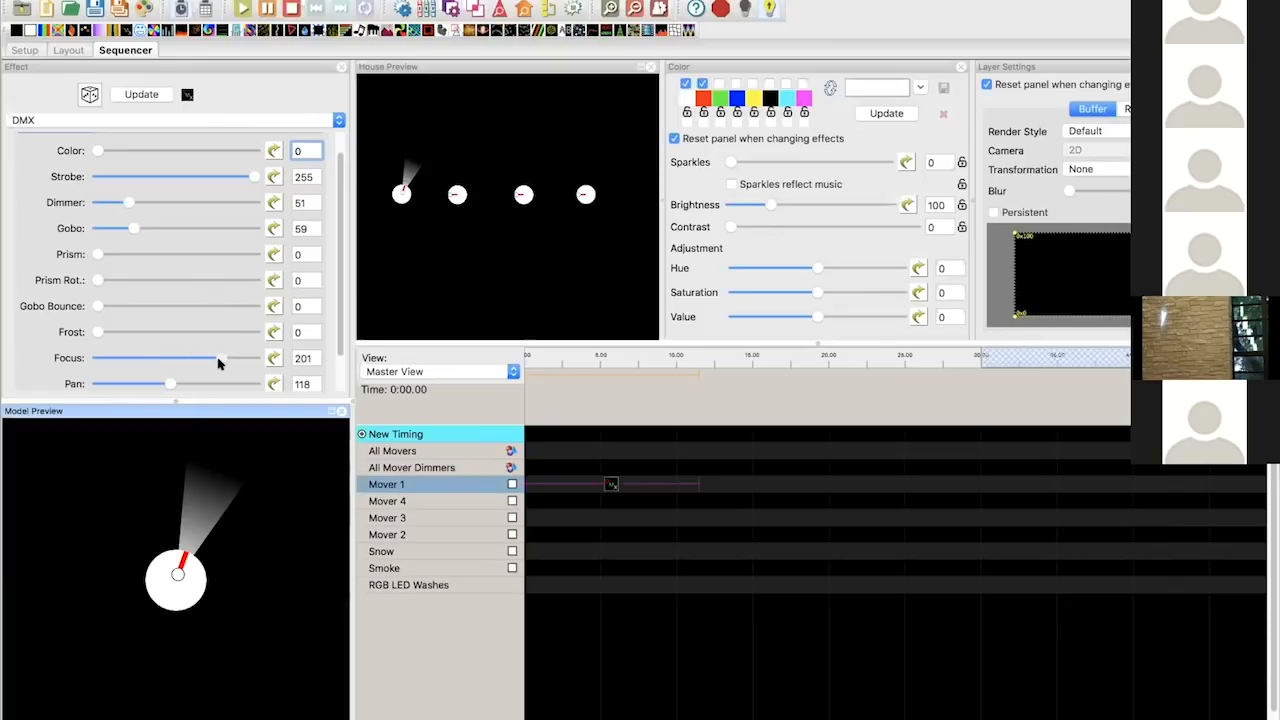
# - Shift Mover 1's Pan slightly to 114 and back the other way
pyautogui.scroll(-2, 219, 320)
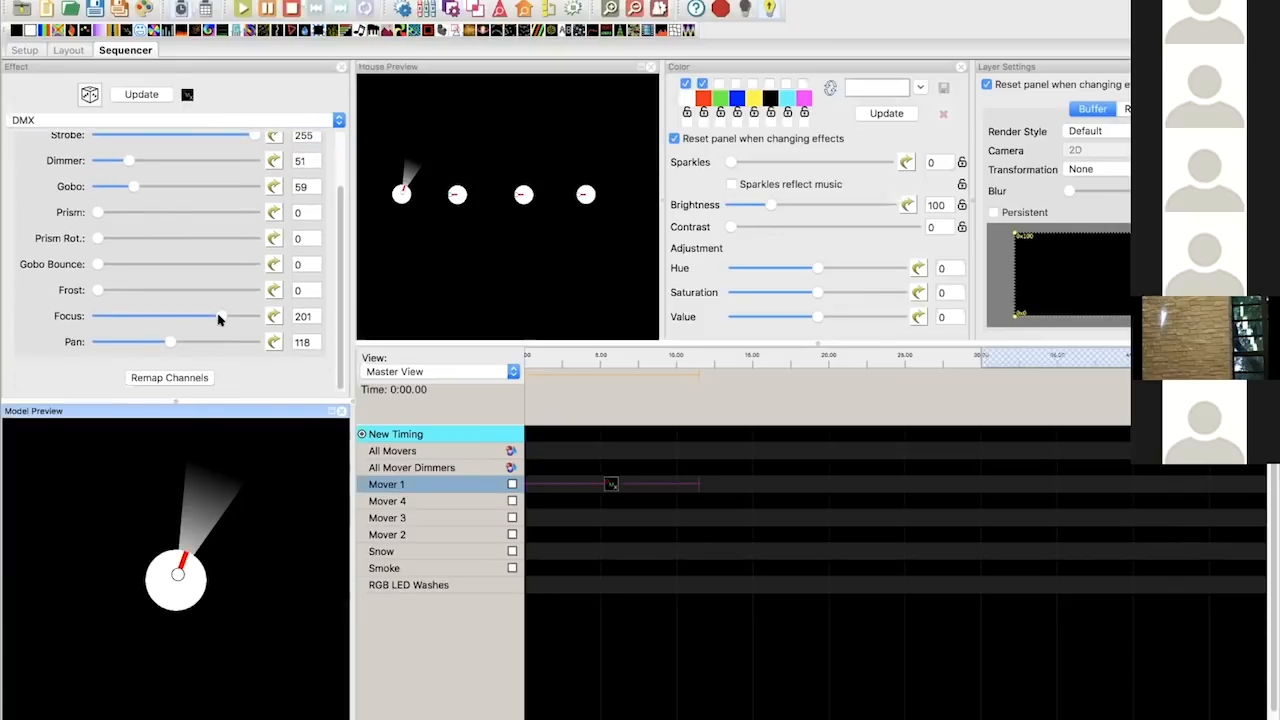
pyautogui.moveTo(167, 344); pyautogui.dragTo(167, 343)
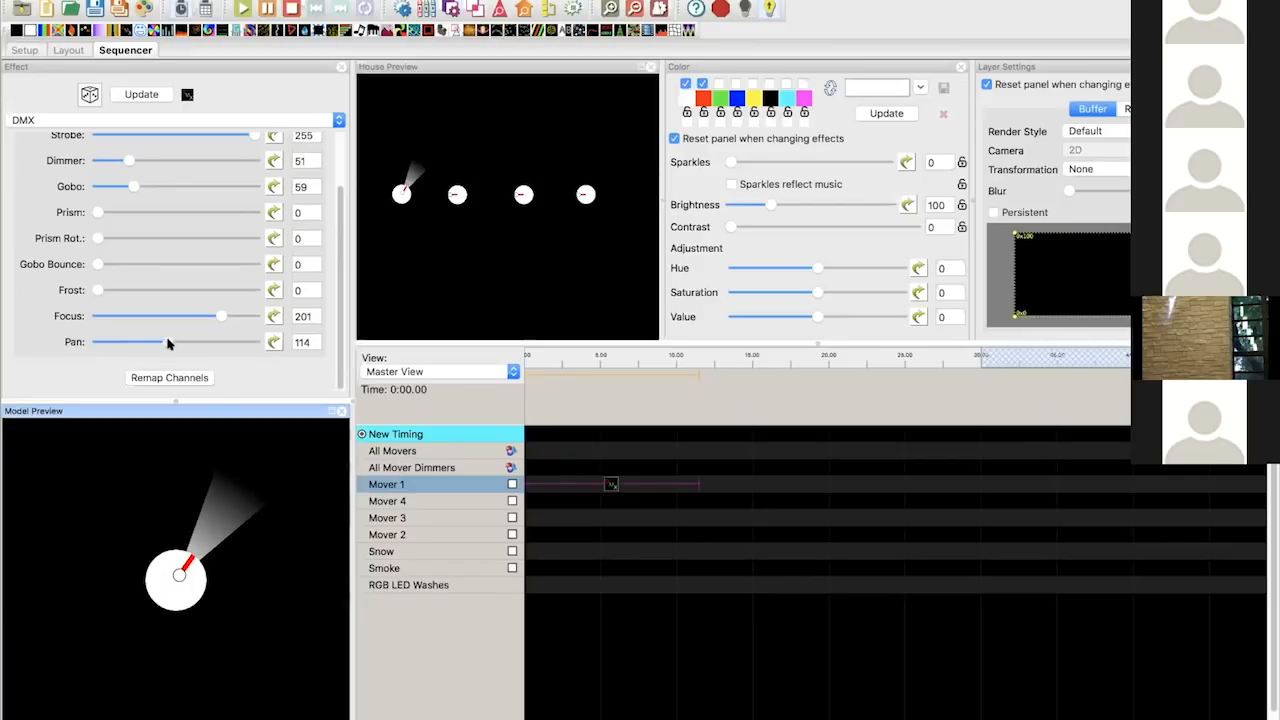
pyautogui.scroll(3, 167, 343)
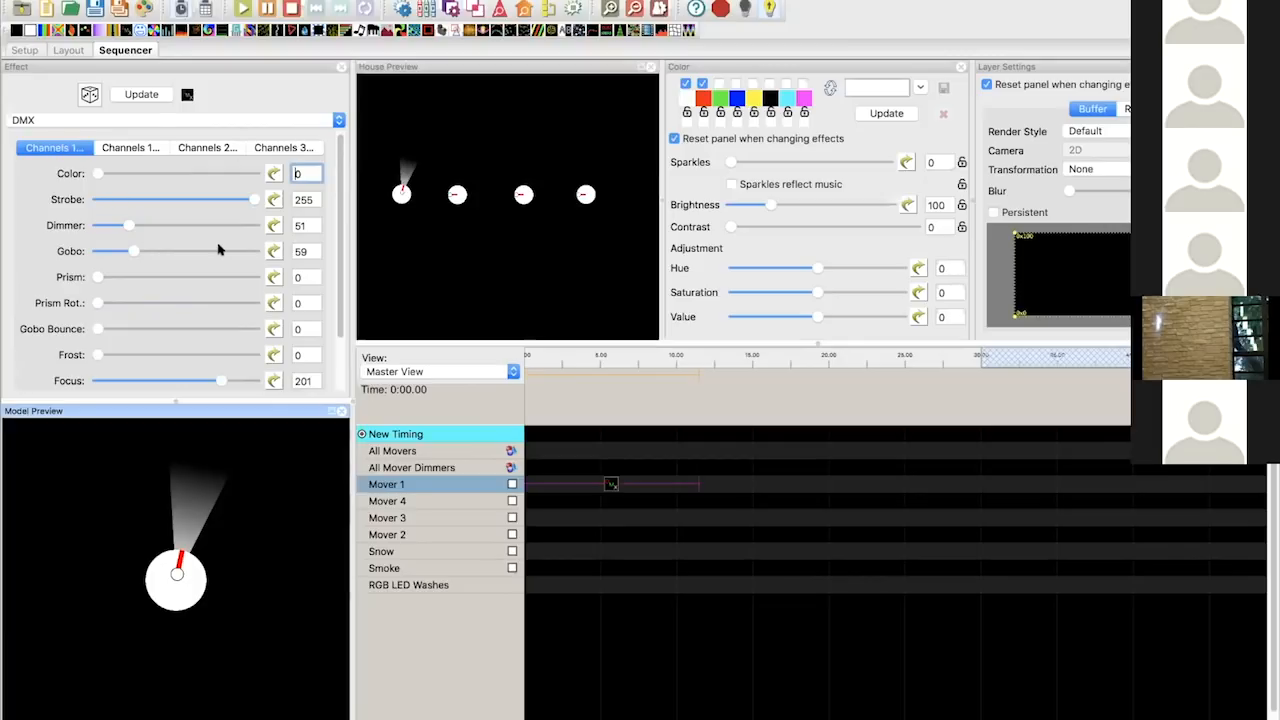
# - Examine which DMX functions sit in the first and second channel groups, including Pan, Pan Fine and Tilt
pyautogui.scroll(-3, 216, 247)
pyautogui.scroll(3, 219, 247)
pyautogui.scroll(-3, 82, 251)
pyautogui.scroll(3, 82, 251)
pyautogui.scroll(-3, 66, 250)
pyautogui.scroll(3, 69, 246)
pyautogui.click(132, 147)
pyautogui.click(57, 148)
pyautogui.click(130, 147)
pyautogui.click(57, 148)
pyautogui.click(128, 147)
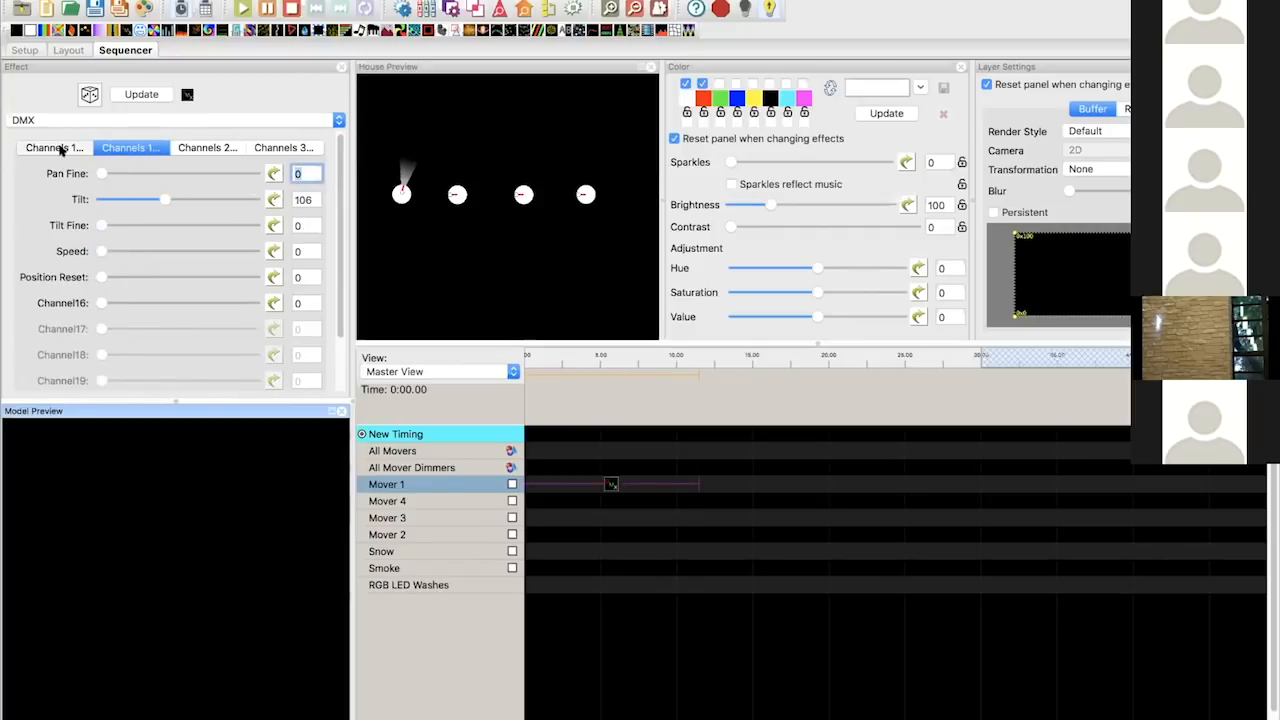
# - Compare the first DMX channel group with the second group, which runs from Pan Fine through Channel16 and beyond
pyautogui.click(60, 148)
pyautogui.click(112, 146)
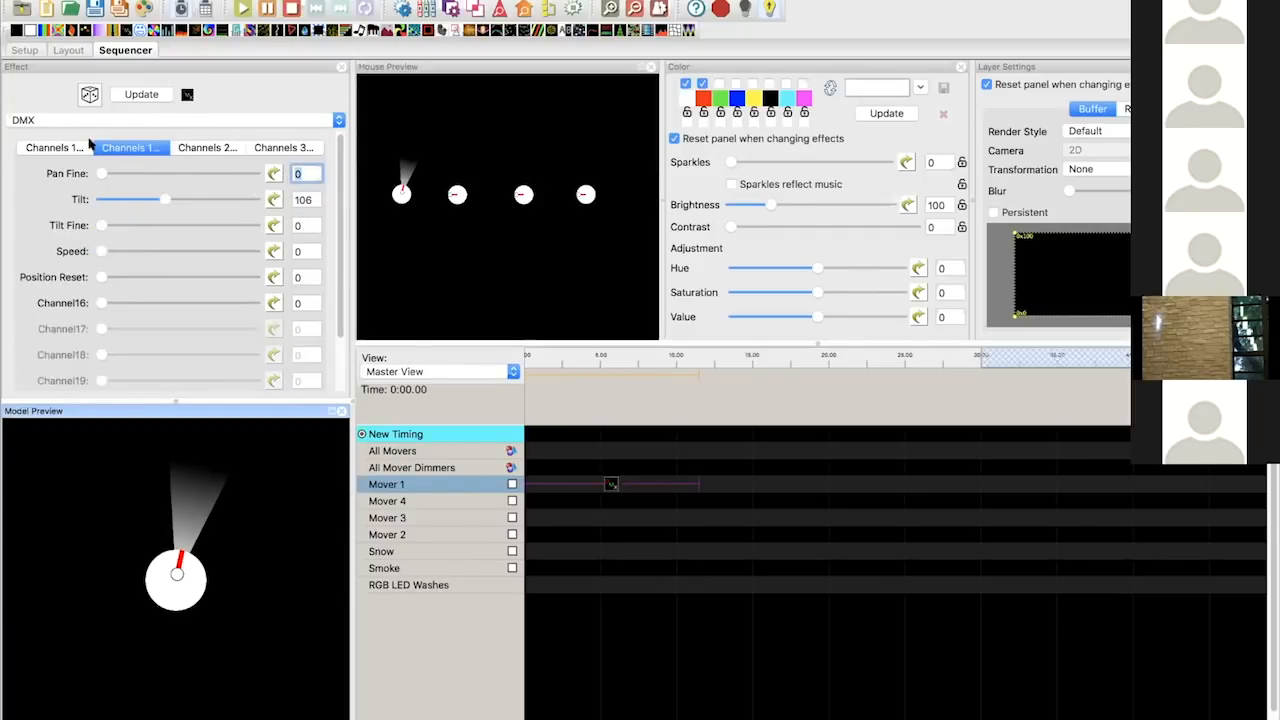
pyautogui.click(57, 148)
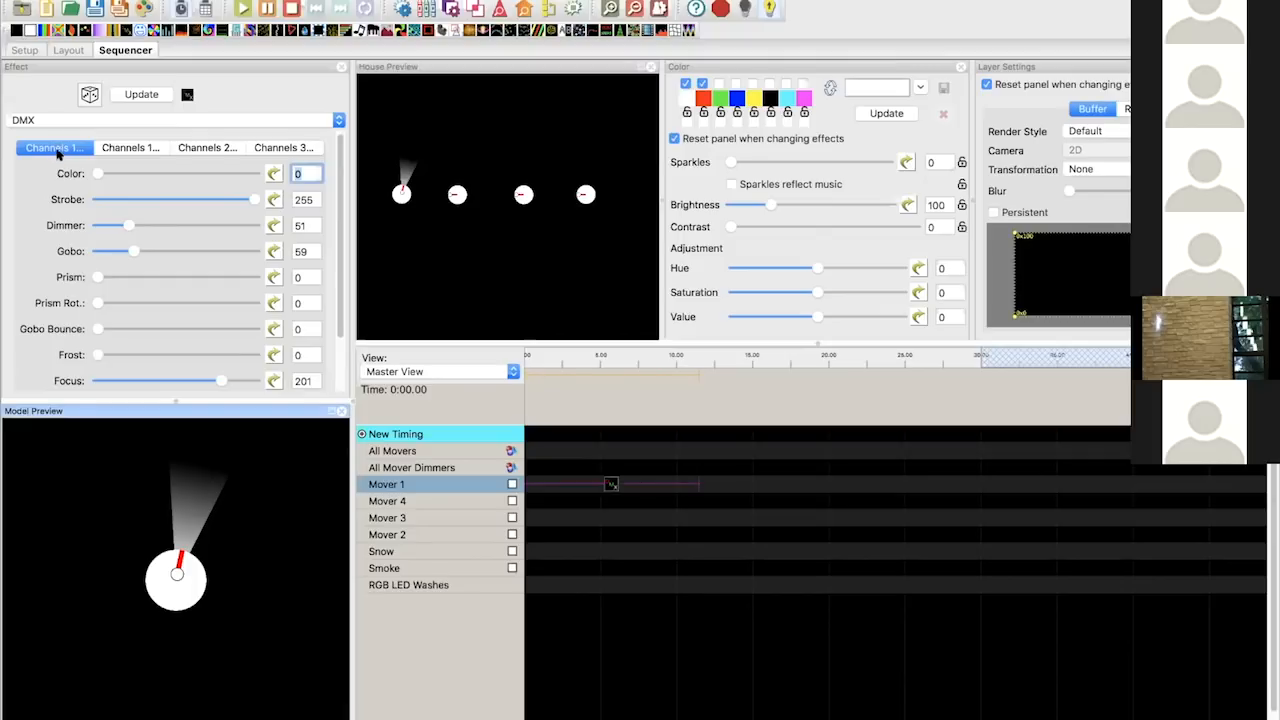
pyautogui.click(131, 148)
pyautogui.scroll(-3, 316, 174)
pyautogui.scroll(3, 316, 174)
pyautogui.click(307, 174)
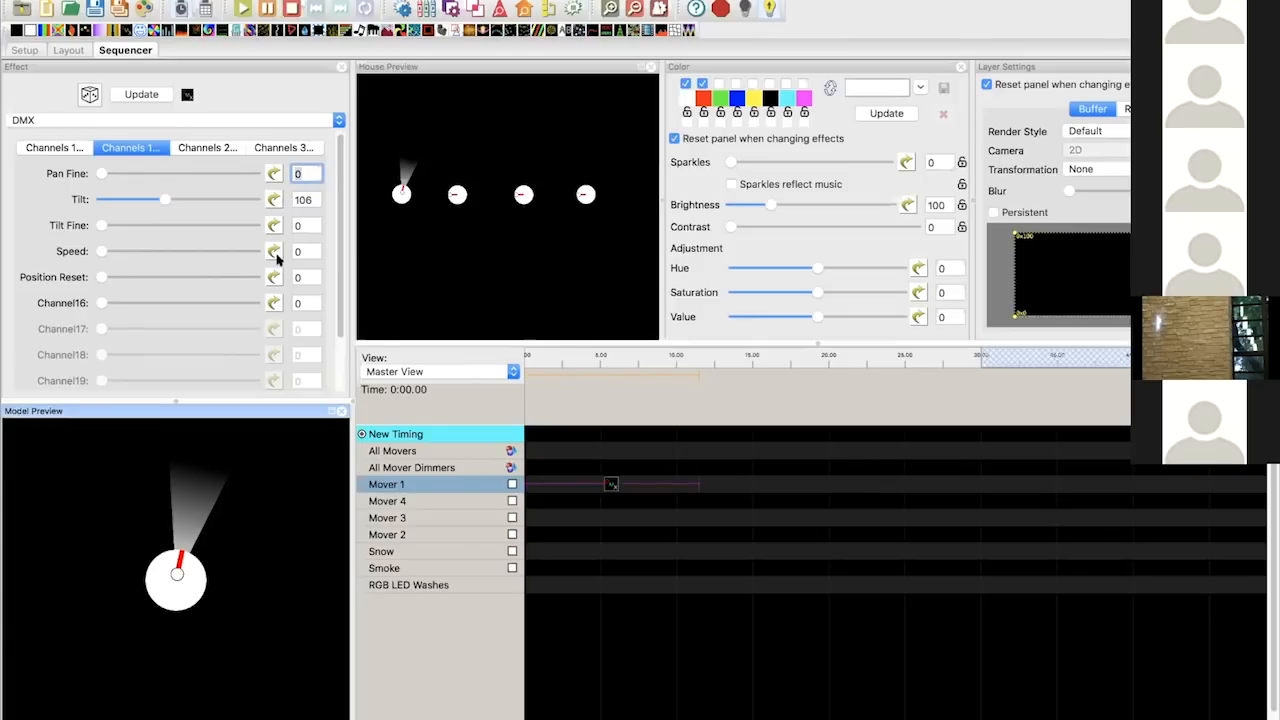
pyautogui.click(267, 93)
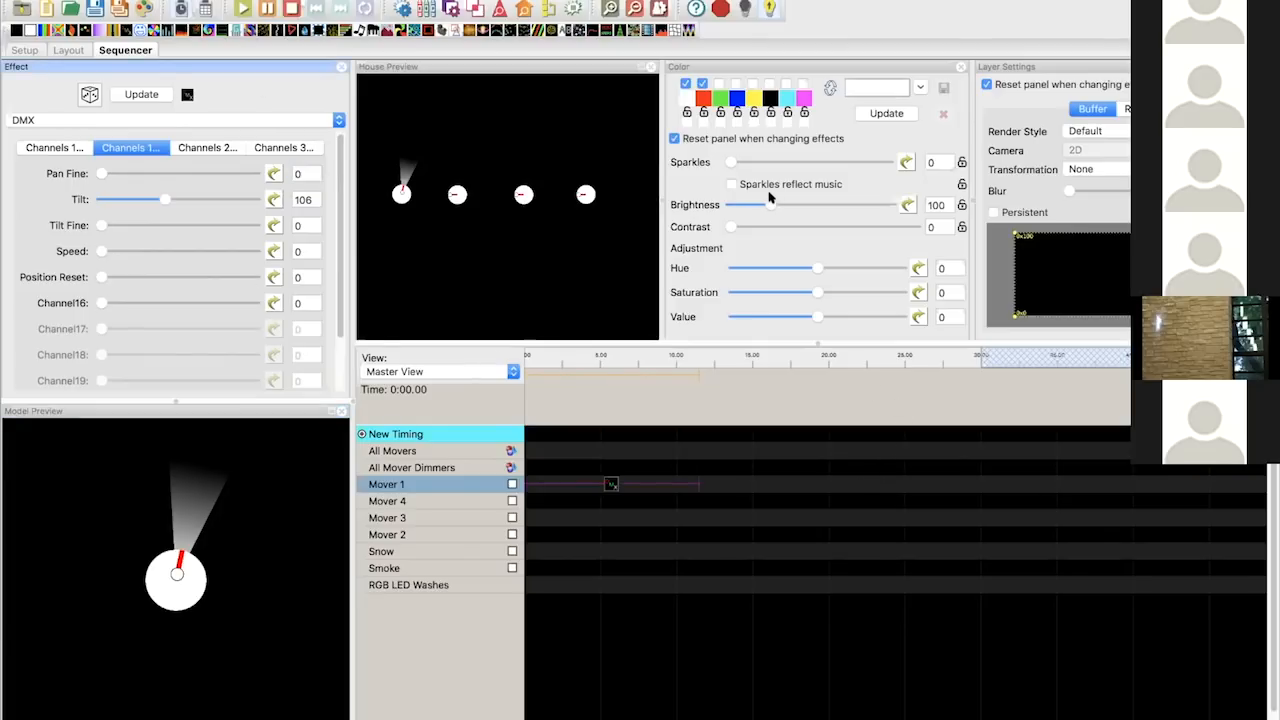
# - Examine the third and fourth DMX channel groups and recheck the first two, including the Pan and Pan Fine channels
pyautogui.click(229, 148)
pyautogui.click(267, 148)
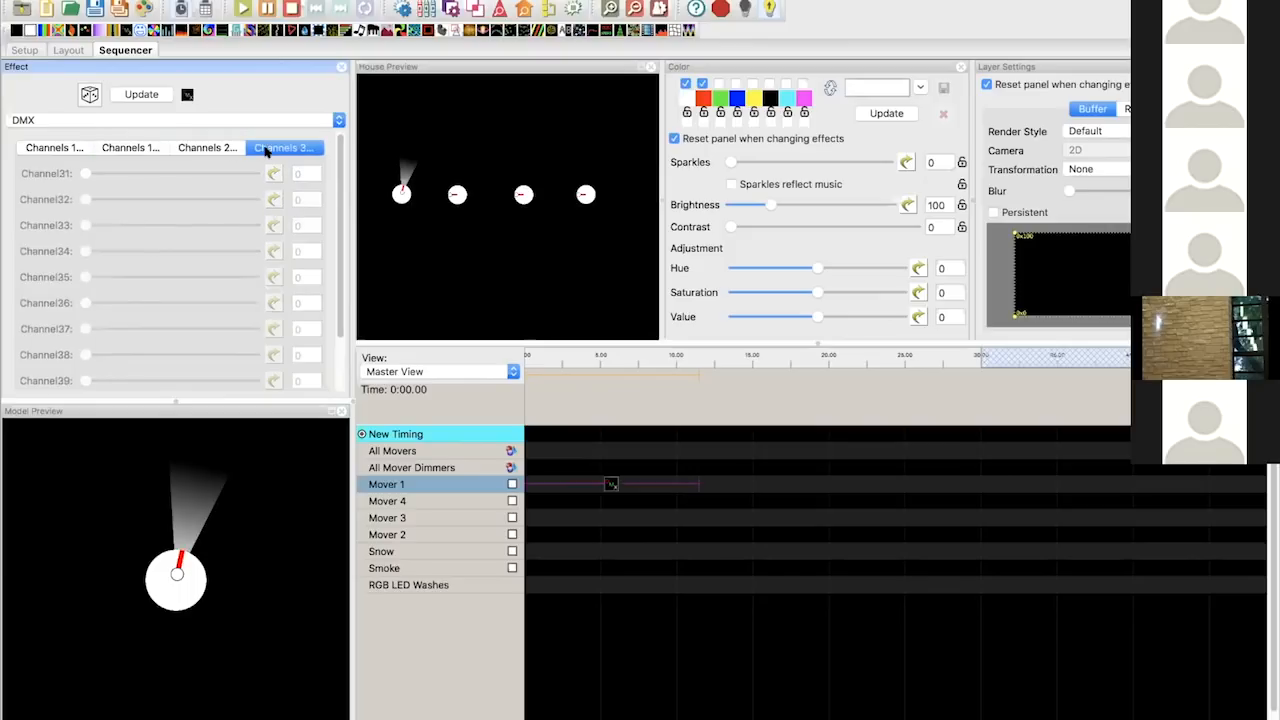
pyautogui.click(215, 148)
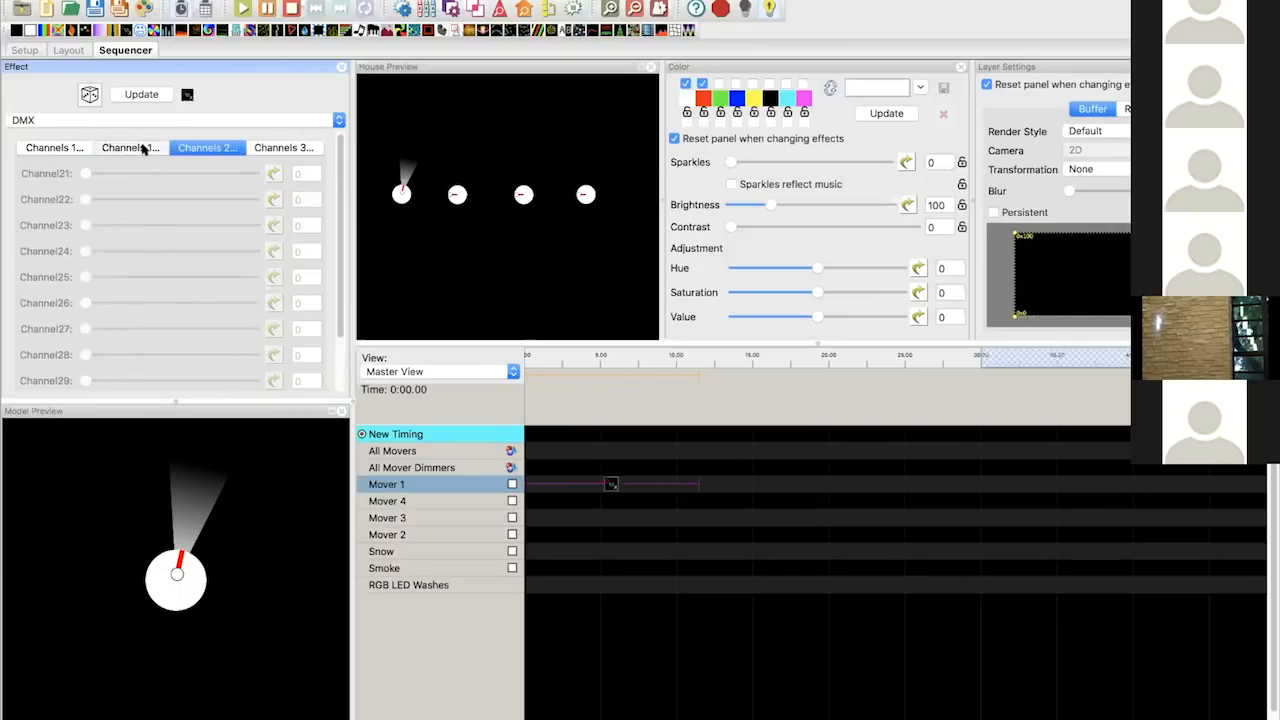
pyautogui.click(135, 148)
pyautogui.click(73, 147)
pyautogui.click(135, 148)
pyautogui.click(197, 148)
pyautogui.click(135, 148)
pyautogui.click(66, 148)
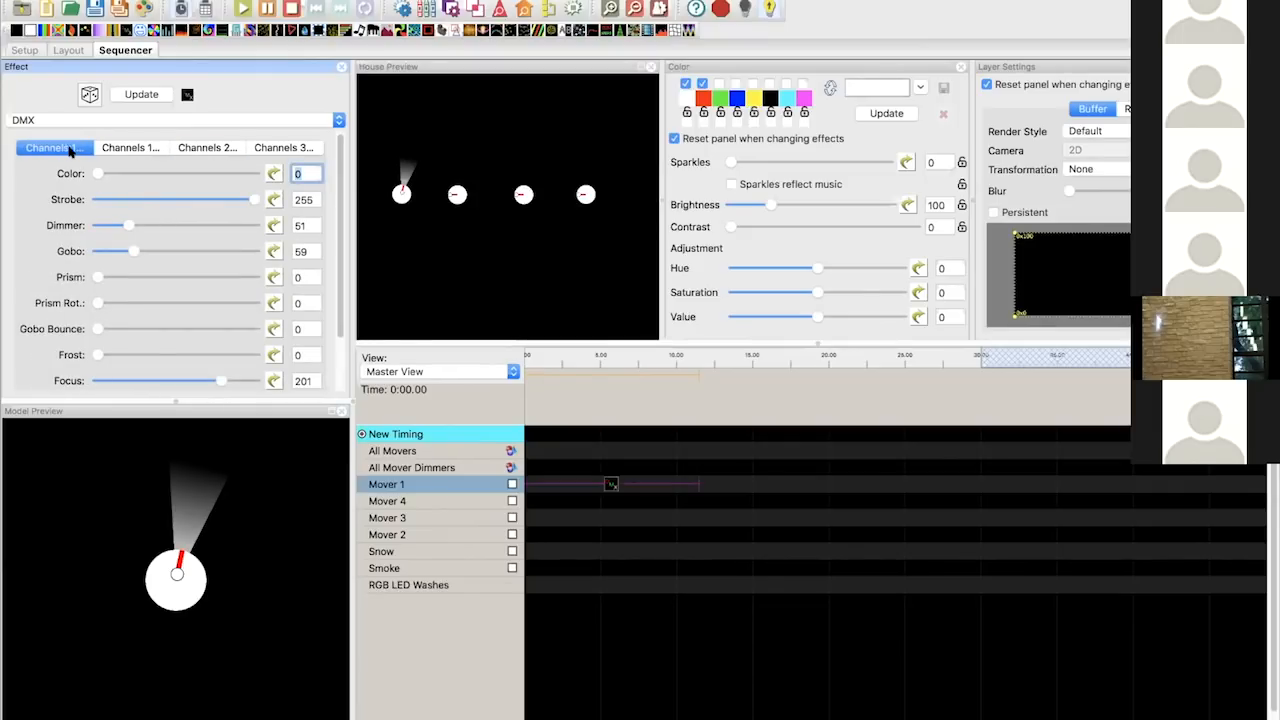
pyautogui.click(143, 146)
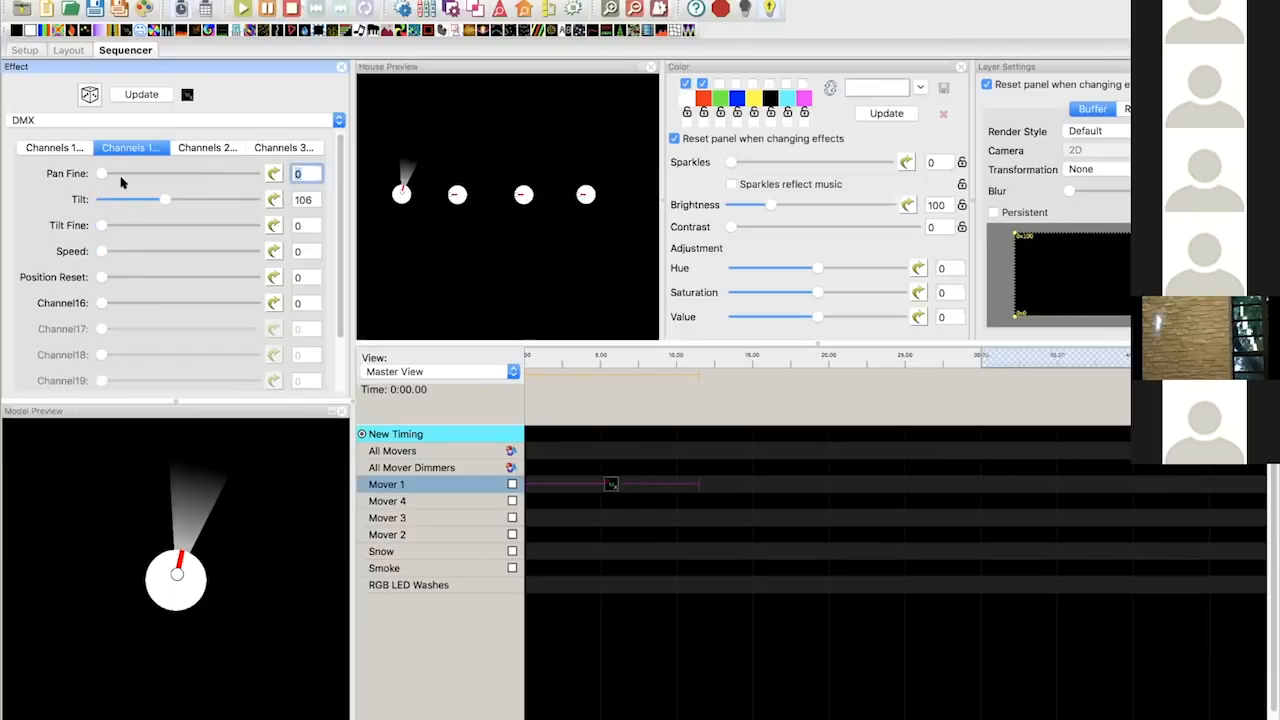
pyautogui.click(78, 151)
pyautogui.scroll(-3, 138, 245)
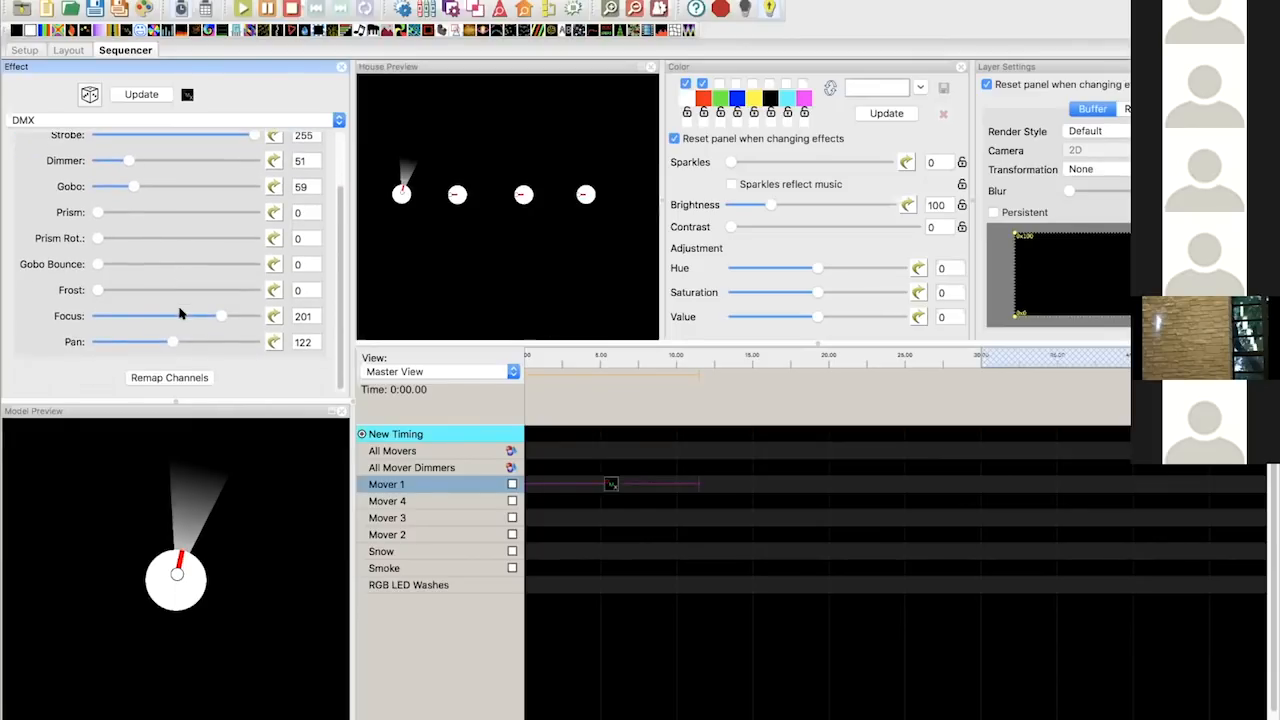
pyautogui.scroll(3, 142, 256)
pyautogui.click(128, 147)
# - Try Mover 1's Pan Fine, Tilt and Speed channels, leaving Pan Fine and Speed at 0 and Tilt at 105
pyautogui.moveTo(117, 174); pyautogui.dragTo(78, 168)
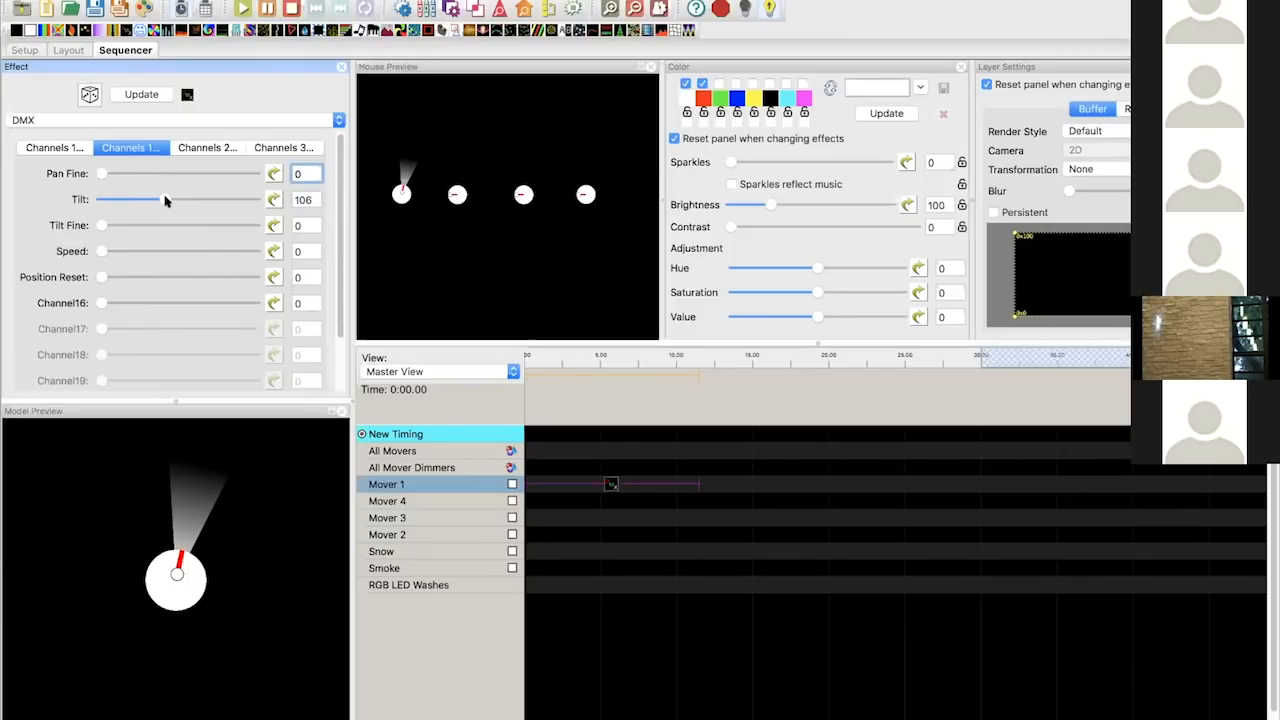
pyautogui.moveTo(165, 200); pyautogui.dragTo(165, 202)
pyautogui.moveTo(673, 712)
pyautogui.moveTo(100, 253); pyautogui.dragTo(70, 252)
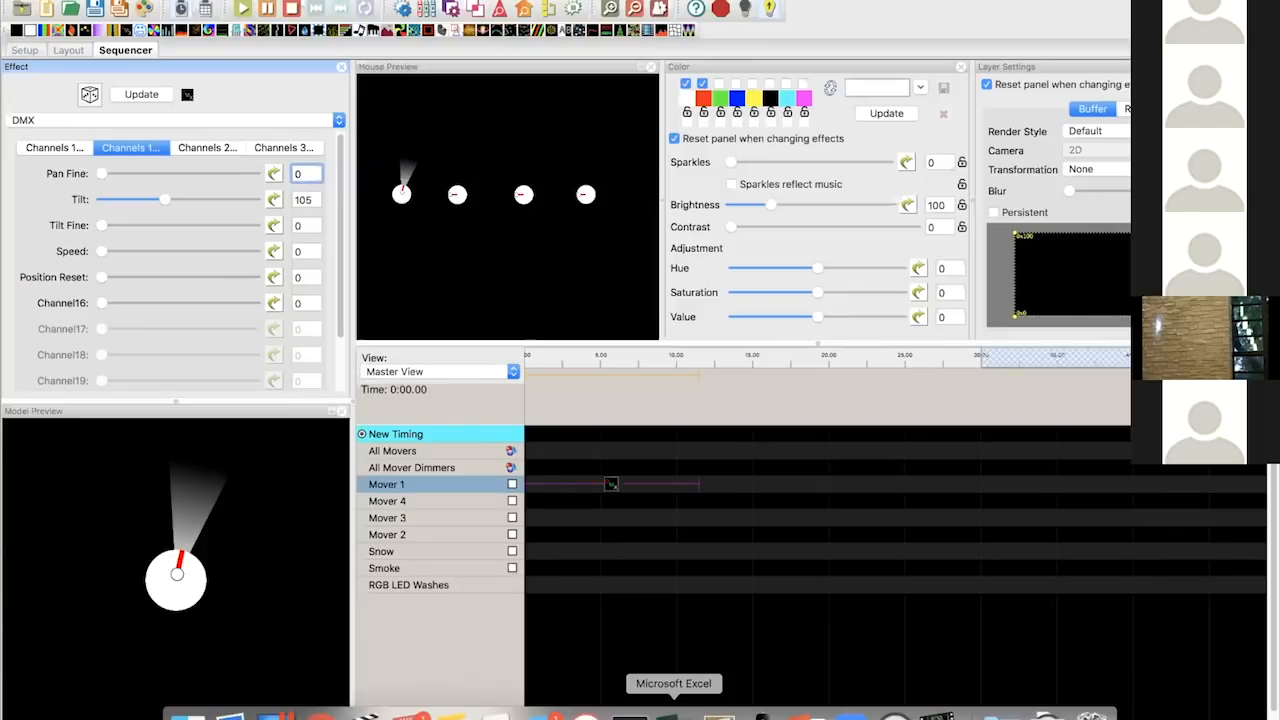
# - Switch to the Excel channel reference sheet and read the rows for Pan, Tilt, X/Y Jog Speed and Position Reset
pyautogui.click(671, 714)
pyautogui.scroll(-3, 513, 485)
pyautogui.scroll(-2, 513, 485)
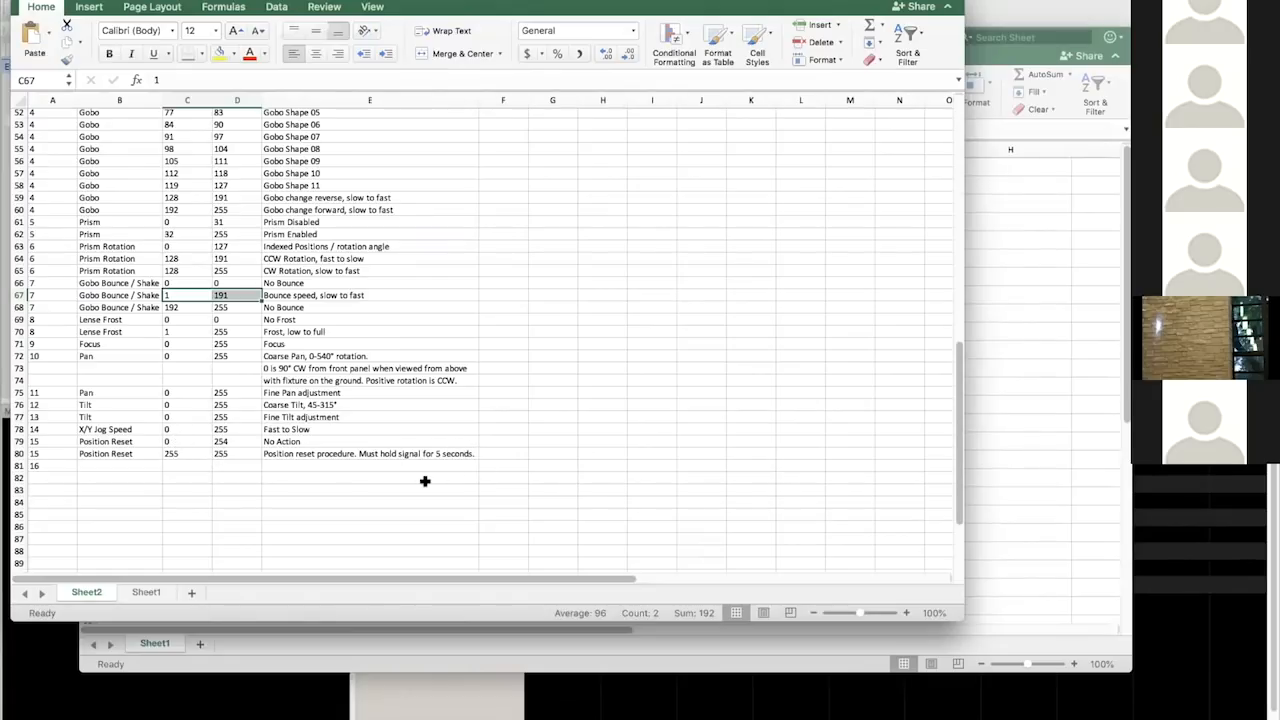
# - Switch back to xLights and shorten Mover 1's DMX effect to end at about 7.5 seconds
pyautogui.moveTo(886, 712)
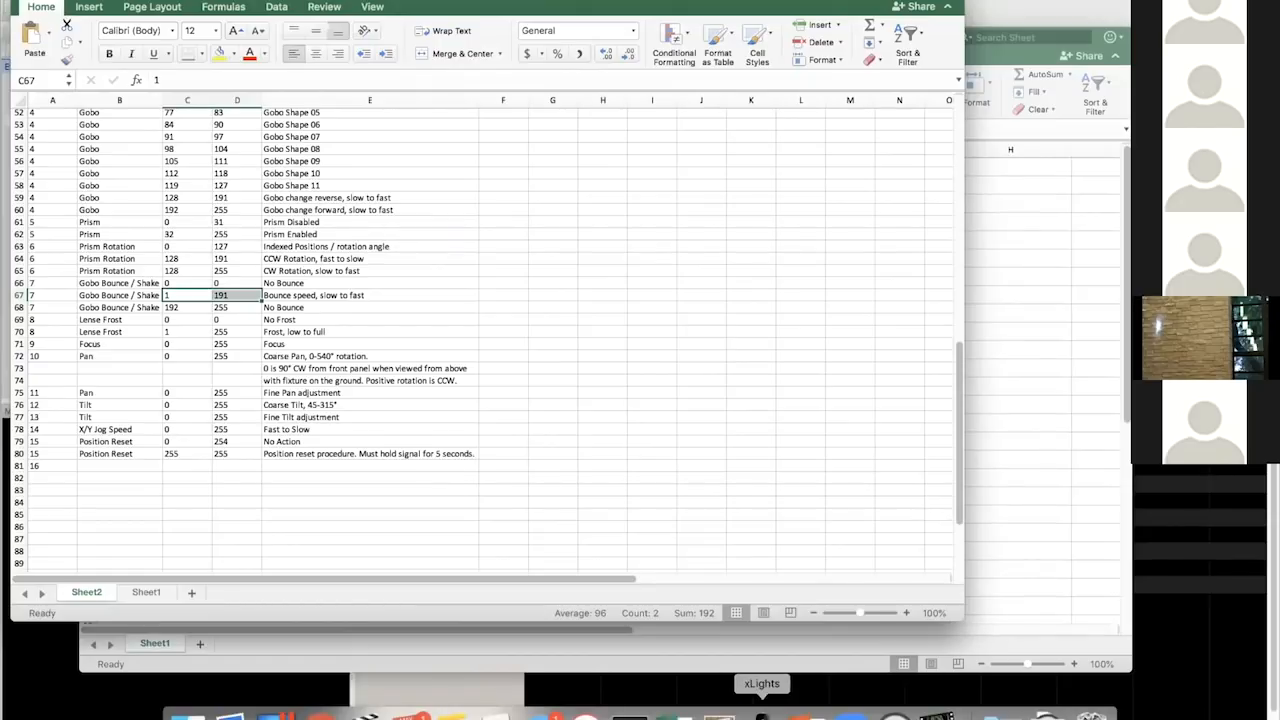
pyautogui.click(762, 712)
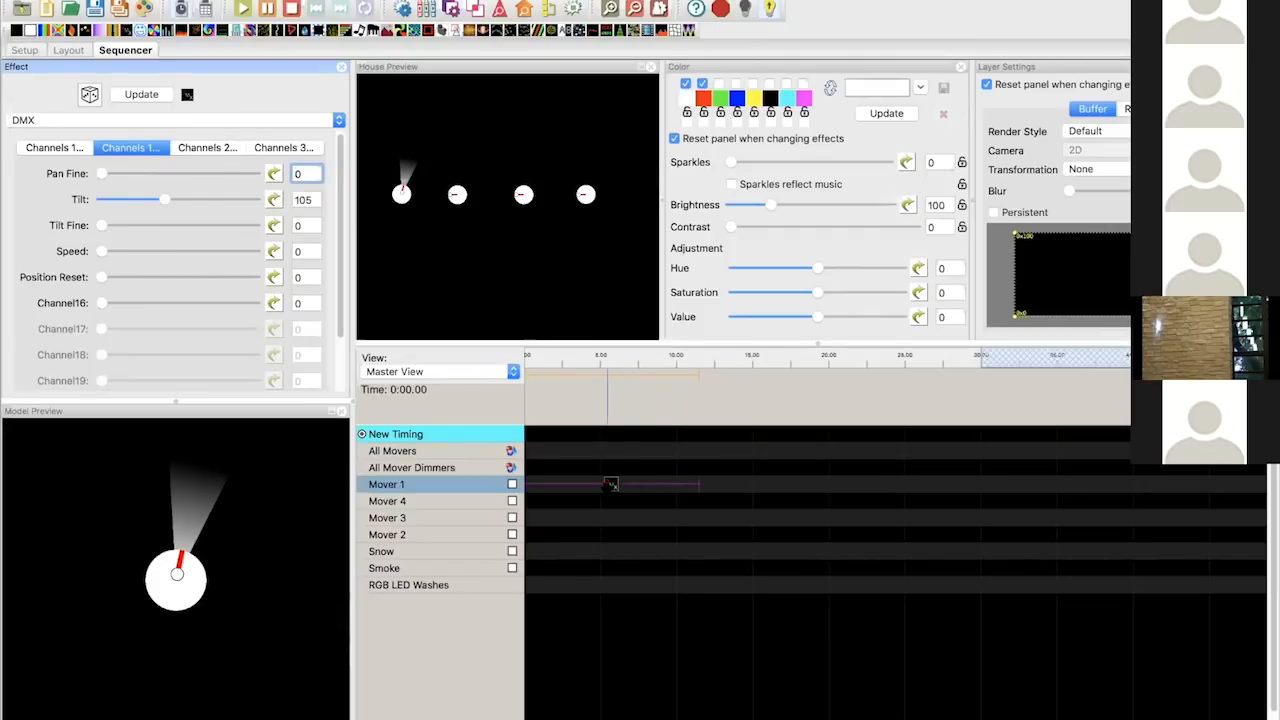
pyautogui.moveTo(694, 484); pyautogui.dragTo(639, 484)
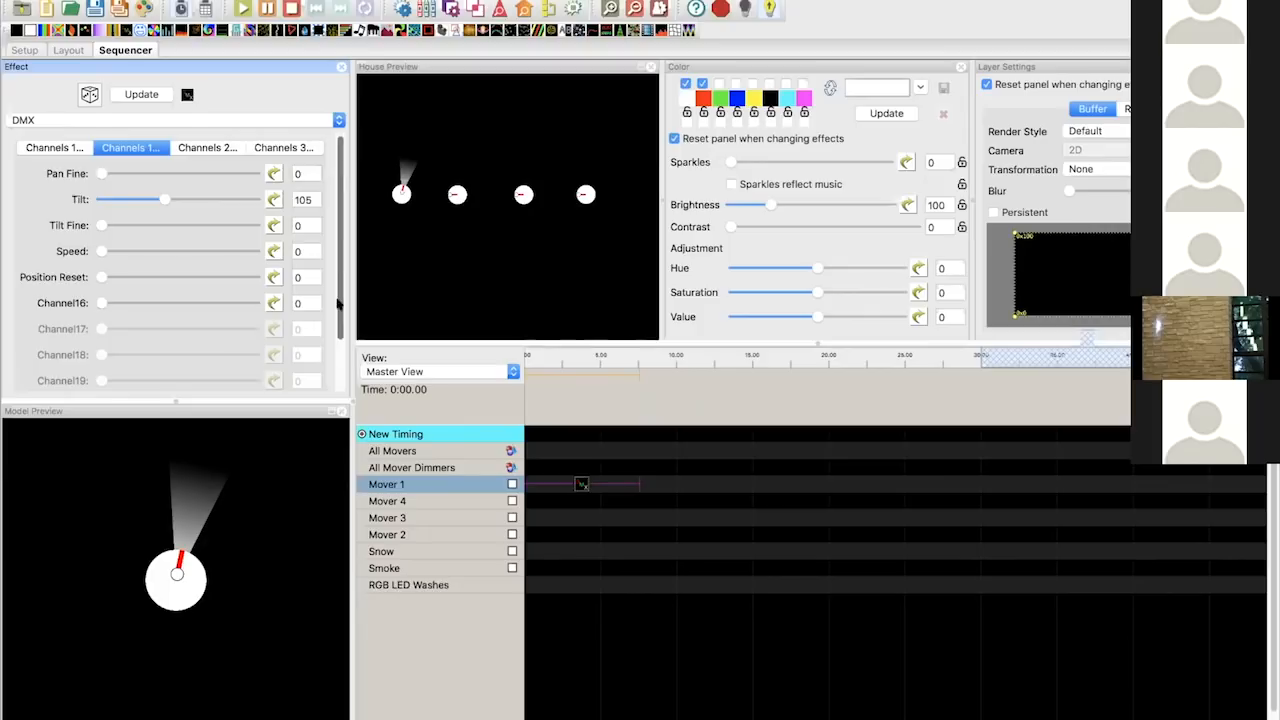
# - Review the first channel group down to Pan and view the value curve settings for Mover 1's Pan
pyautogui.click(54, 147)
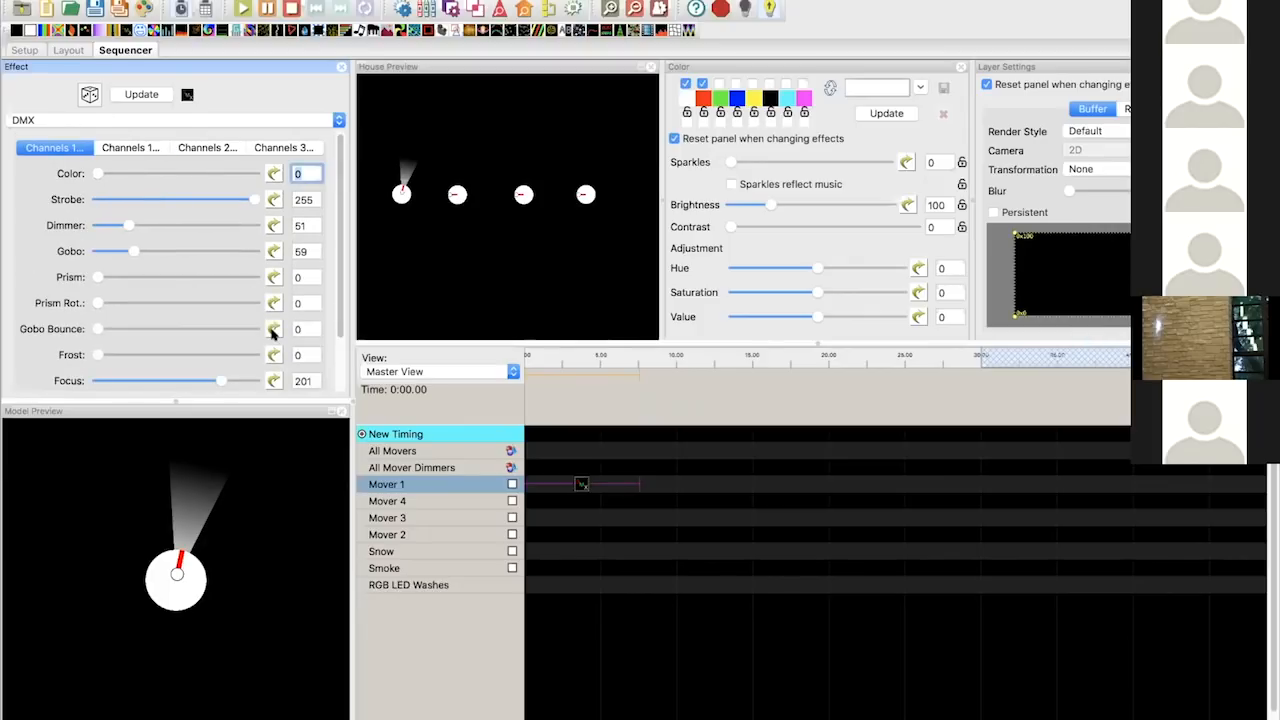
pyautogui.scroll(-1, 271, 266)
pyautogui.scroll(1, 270, 265)
pyautogui.scroll(-3, 265, 258)
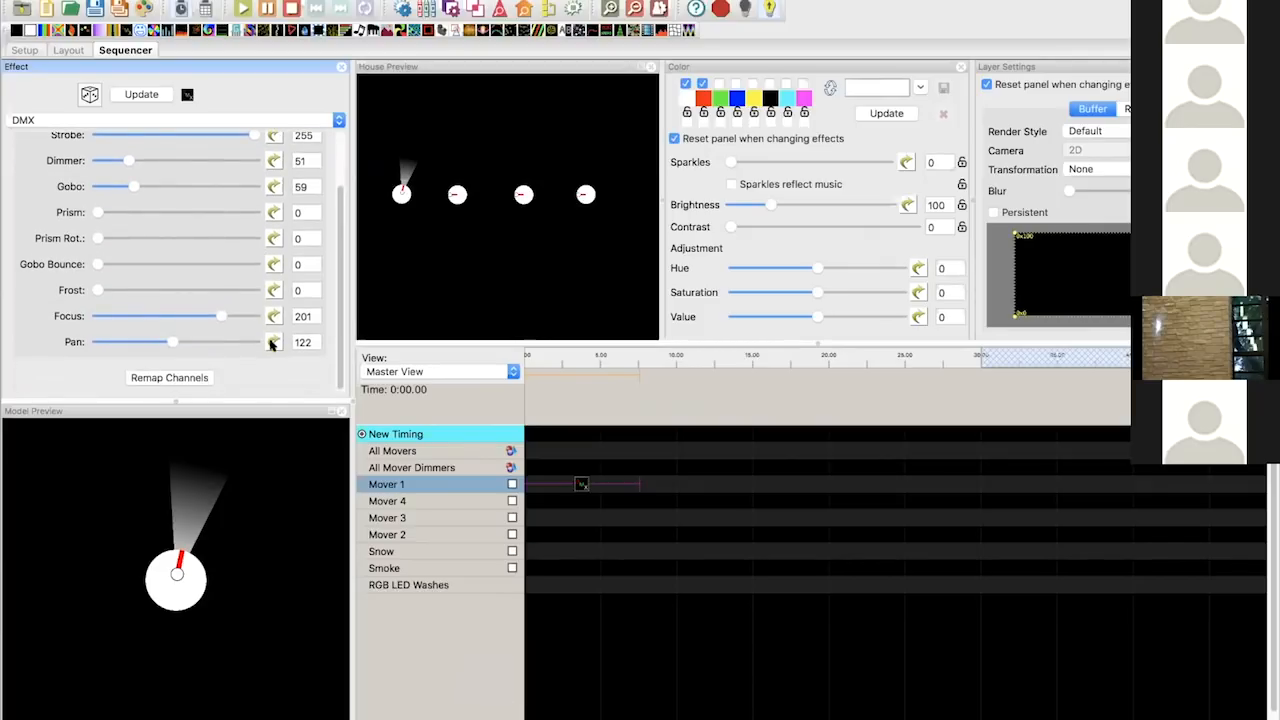
pyautogui.scroll(3, 155, 184)
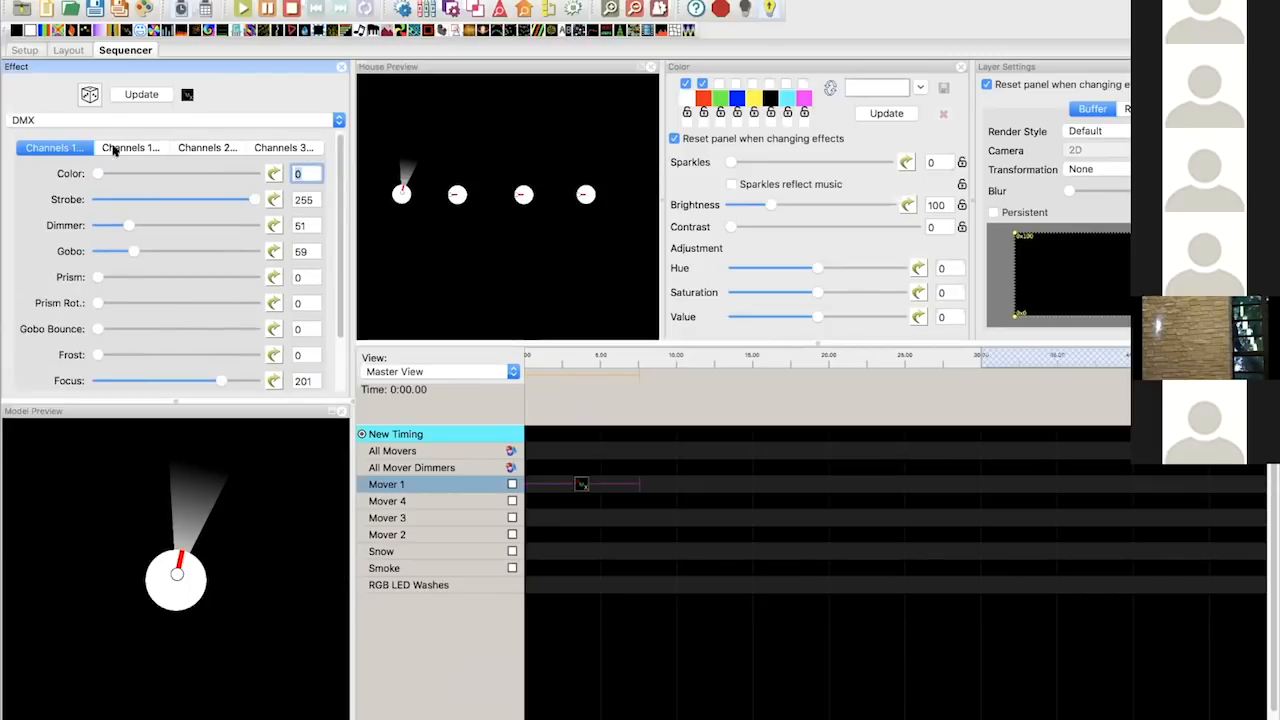
pyautogui.scroll(-3, 224, 246)
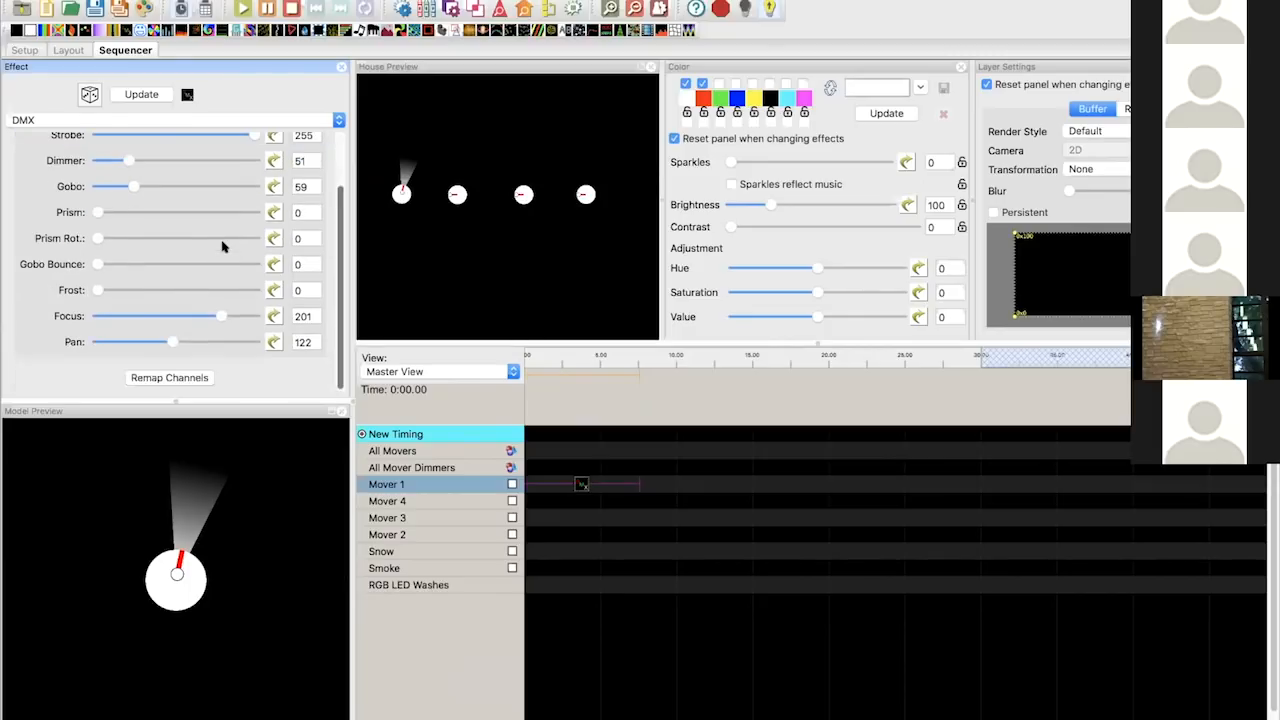
pyautogui.click(274, 342)
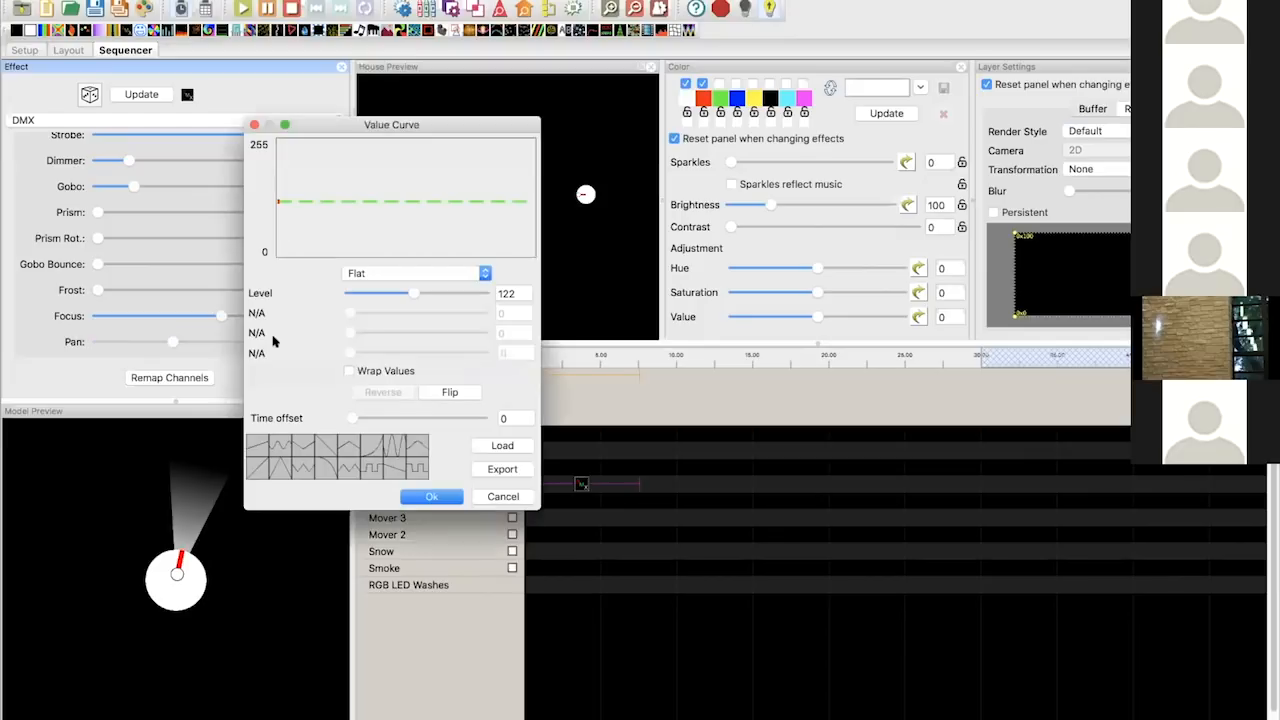
pyautogui.click(497, 497)
# - Sweep Mover 1's Pan between 0 and 85 twice, ending at 93
pyautogui.moveTo(166, 343); pyautogui.dragTo(72, 346)
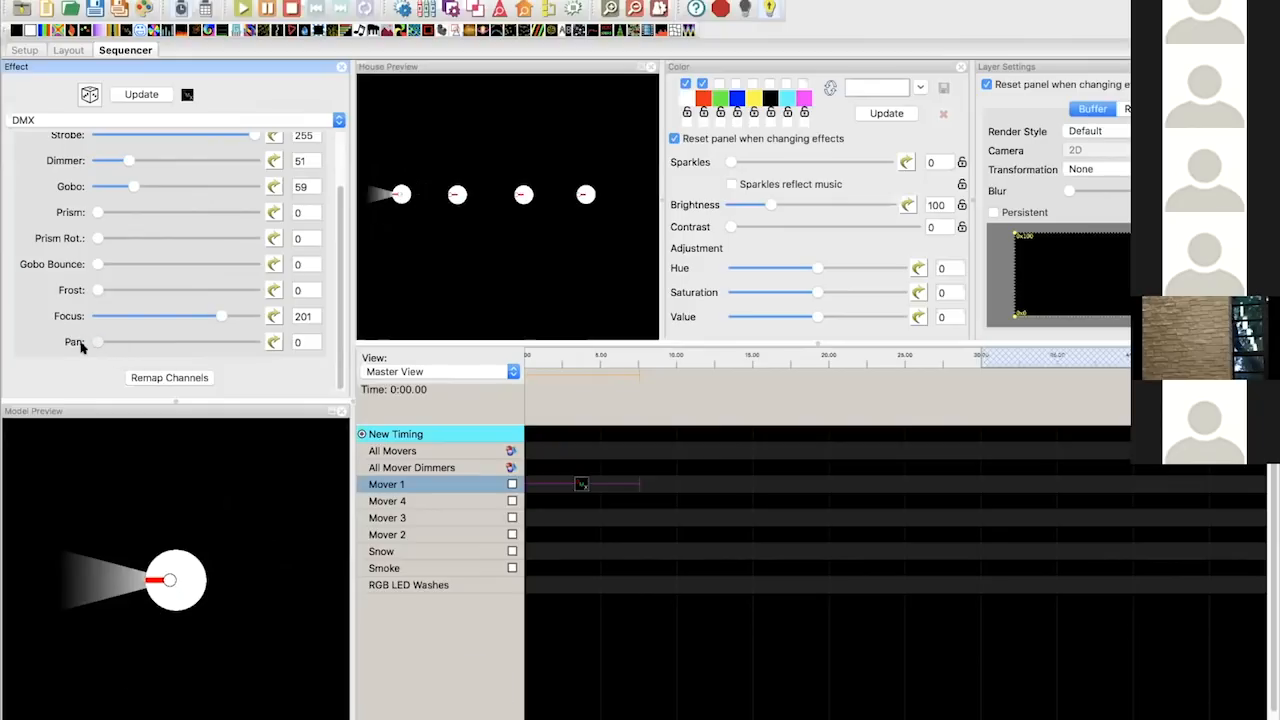
pyautogui.moveTo(98, 345); pyautogui.dragTo(147, 341)
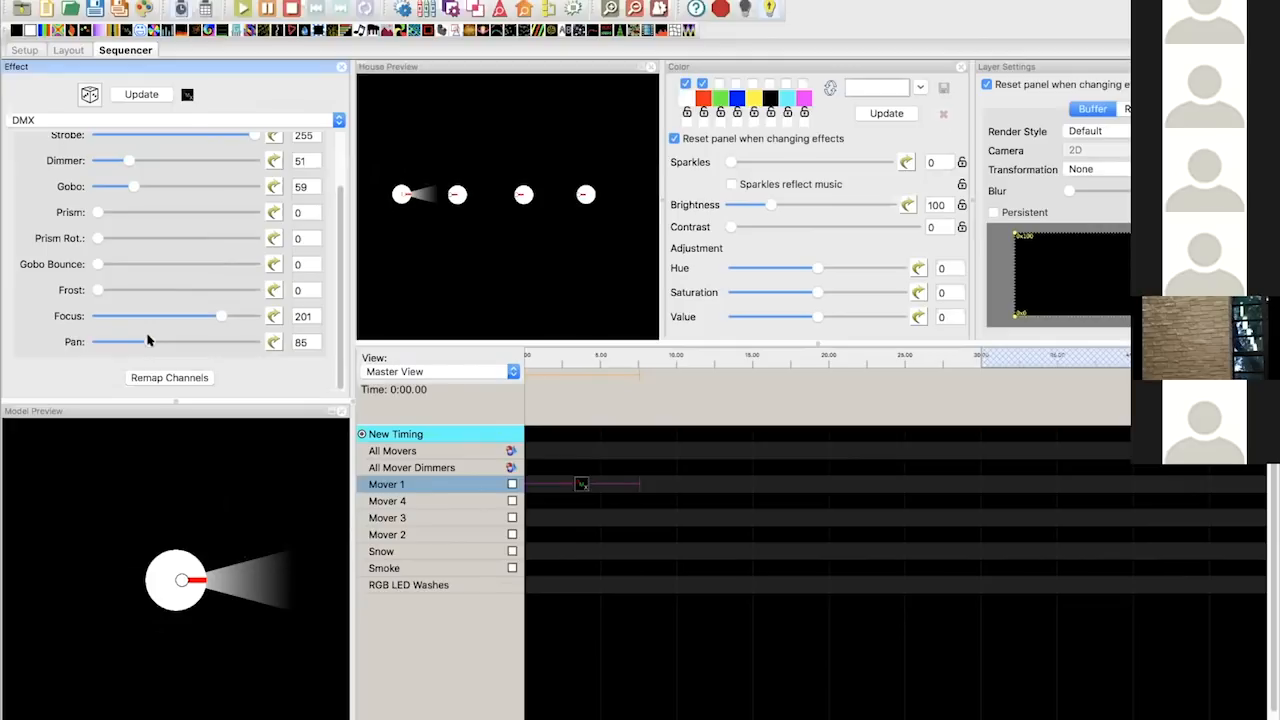
pyautogui.moveTo(147, 341); pyautogui.dragTo(83, 346)
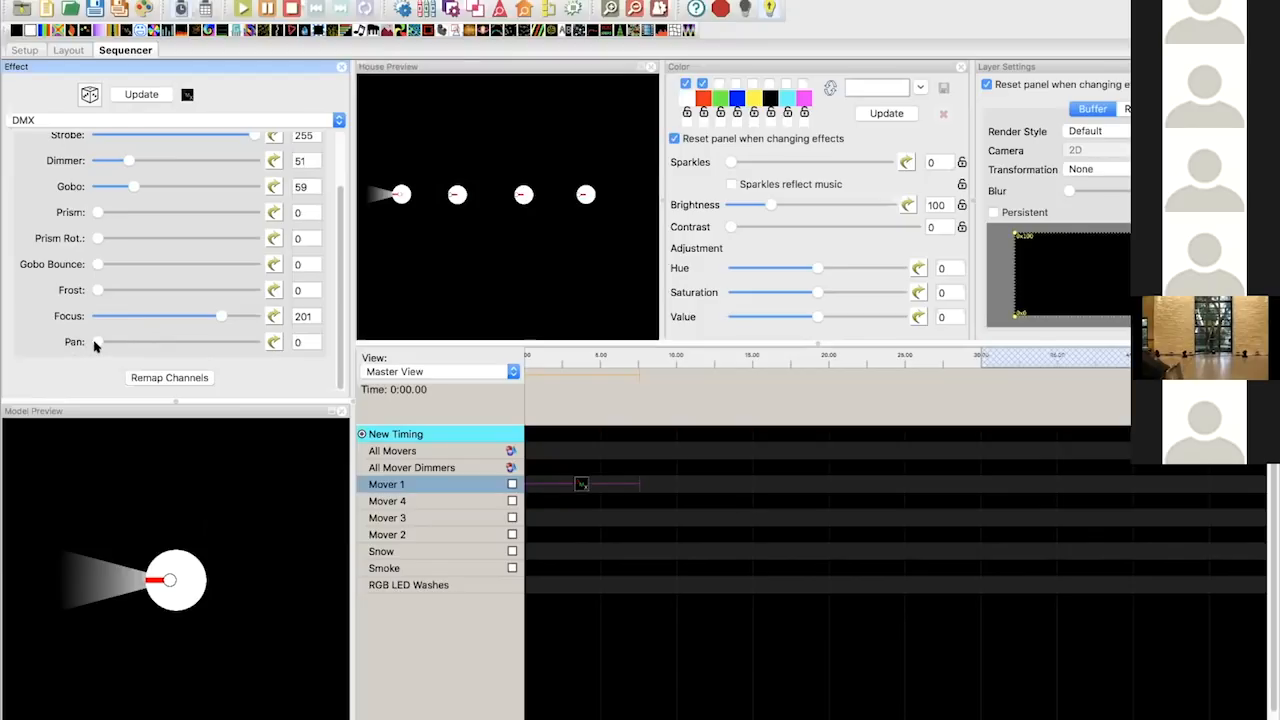
pyautogui.moveTo(93, 344); pyautogui.dragTo(144, 343)
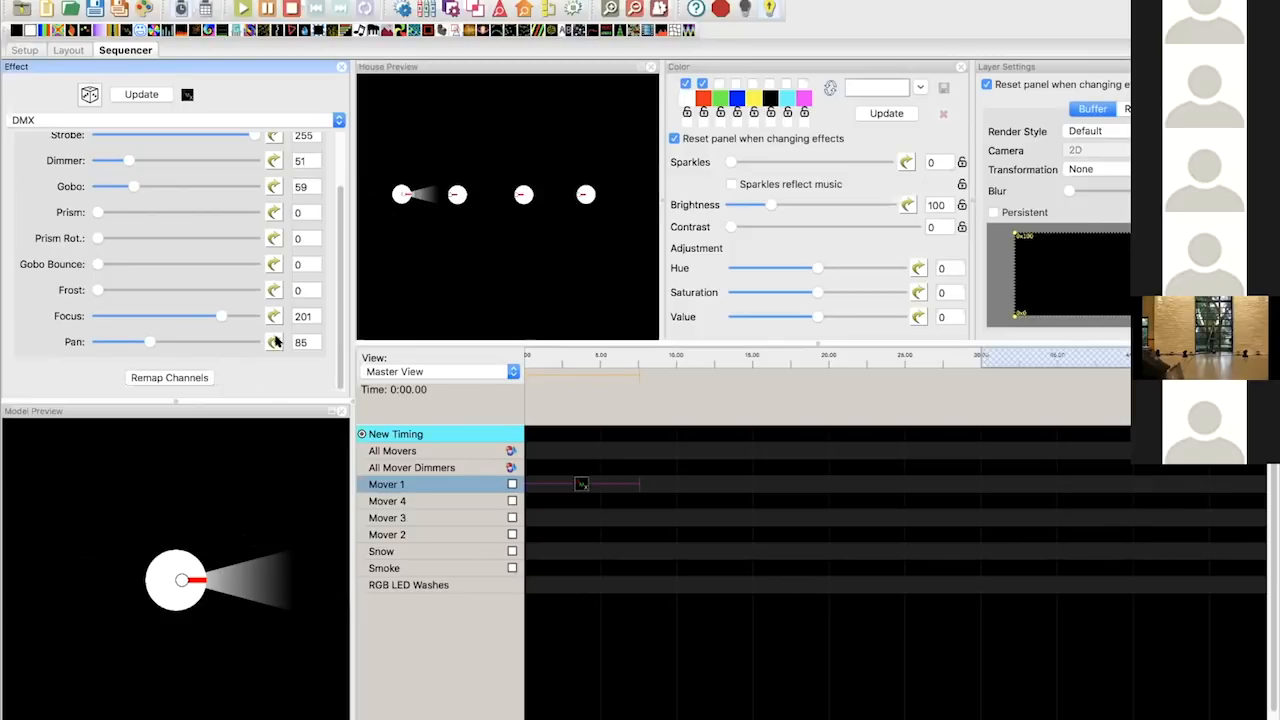
pyautogui.moveTo(99, 343); pyautogui.dragTo(206, 346)
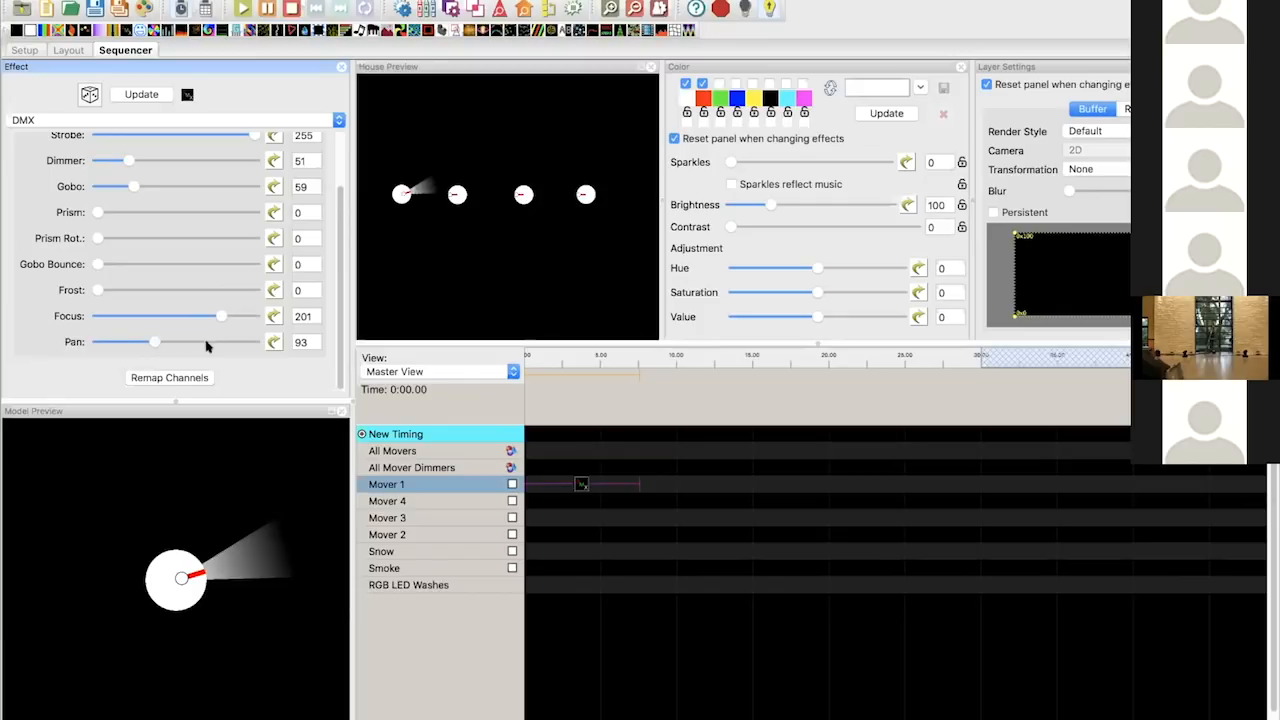
# - Apply a Ramp value curve to Mover 1's Pan with start level 0 and end level 85
pyautogui.click(271, 342)
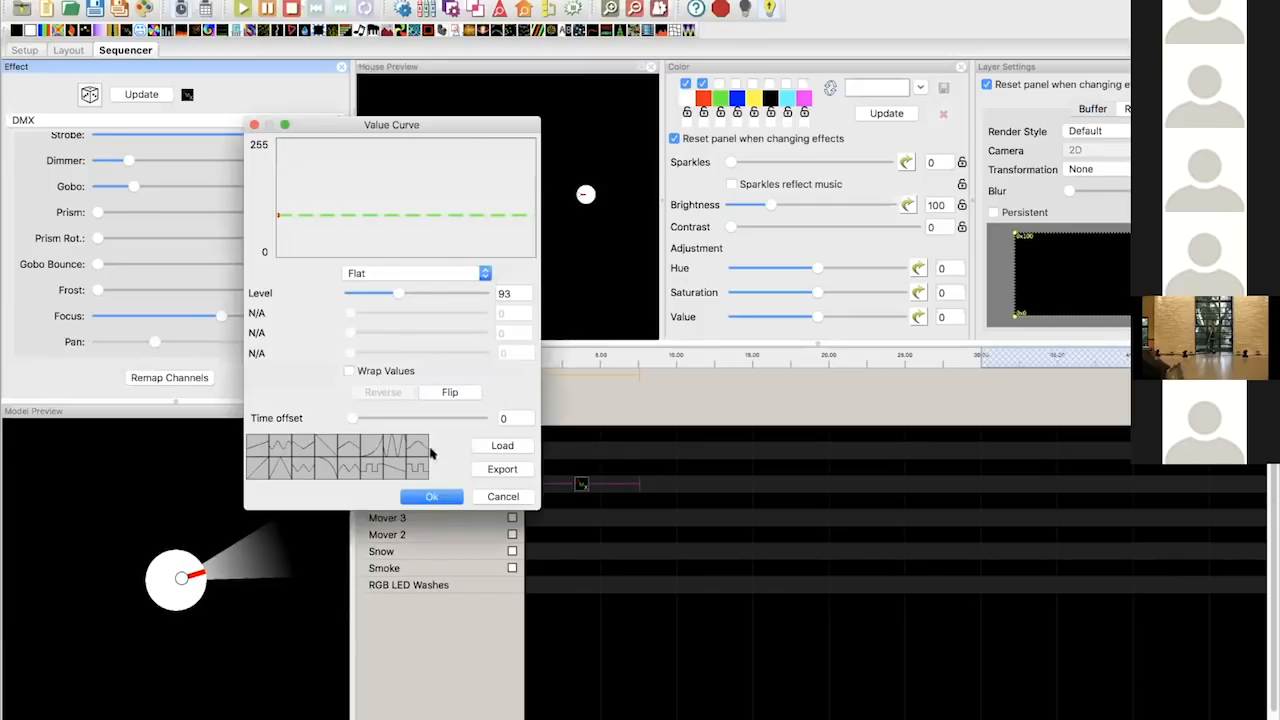
pyautogui.click(252, 470)
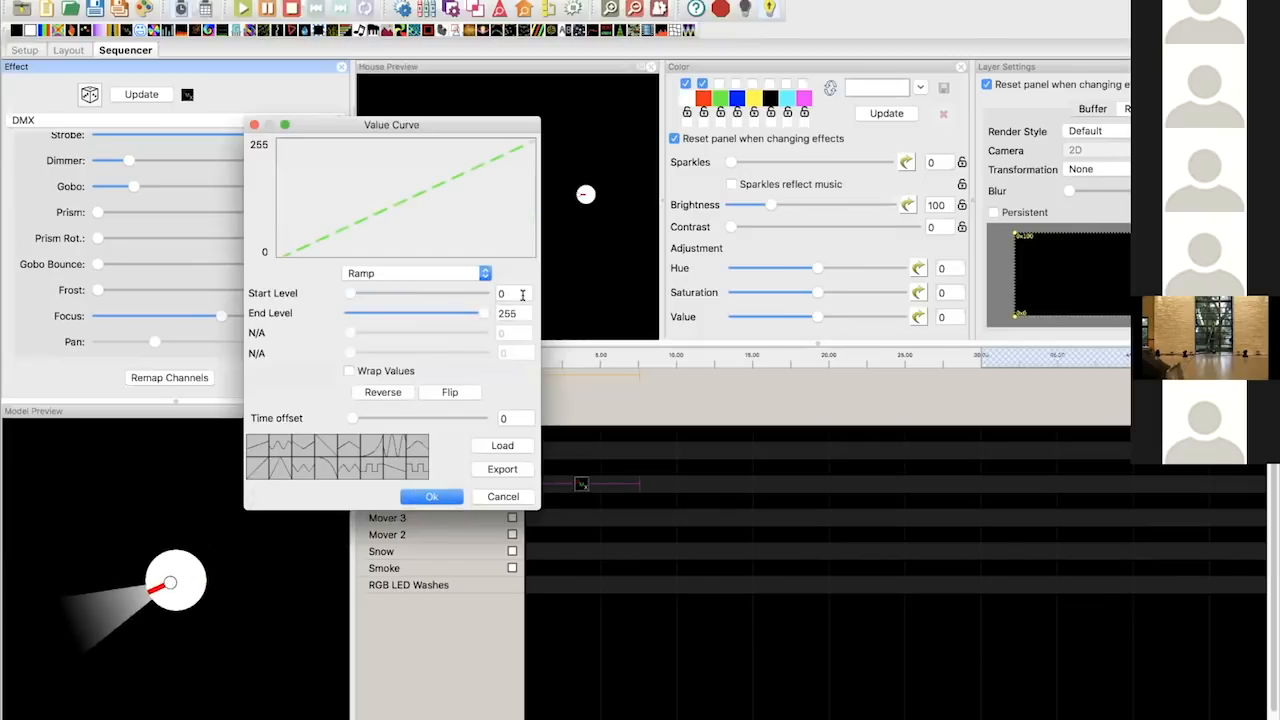
pyautogui.doubleClick(510, 312)
pyautogui.write('85')
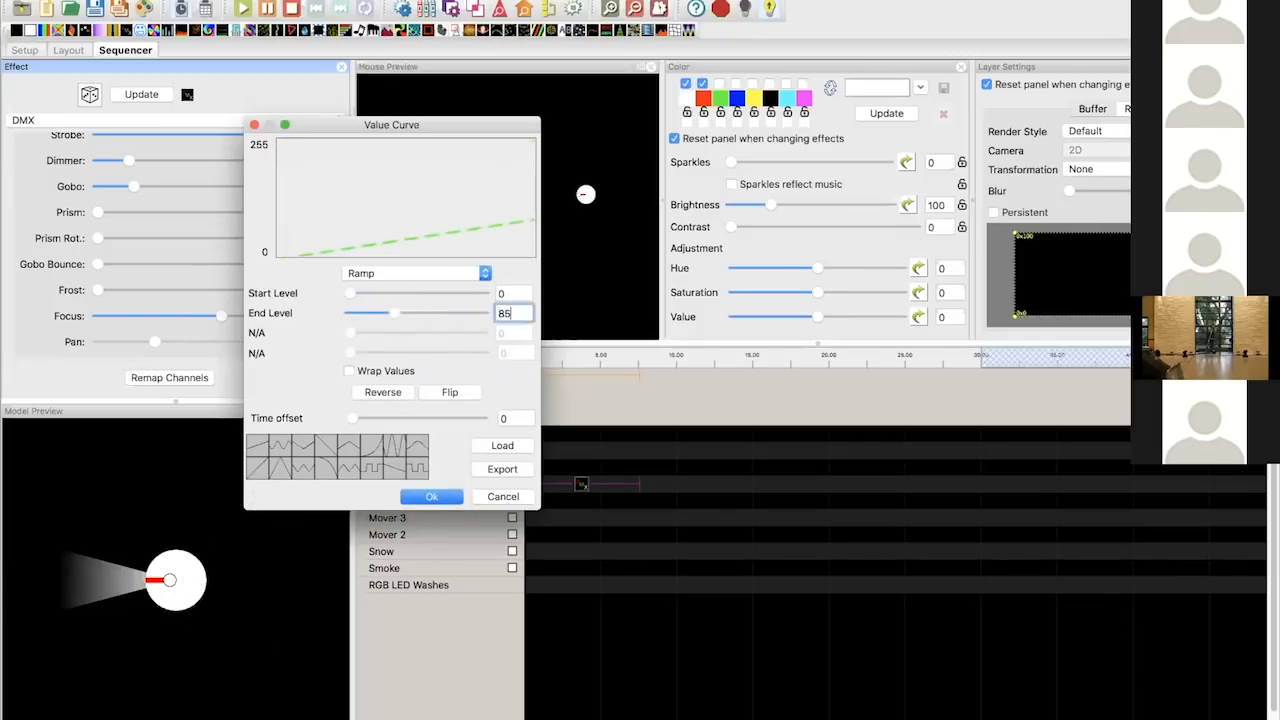
pyautogui.click(431, 496)
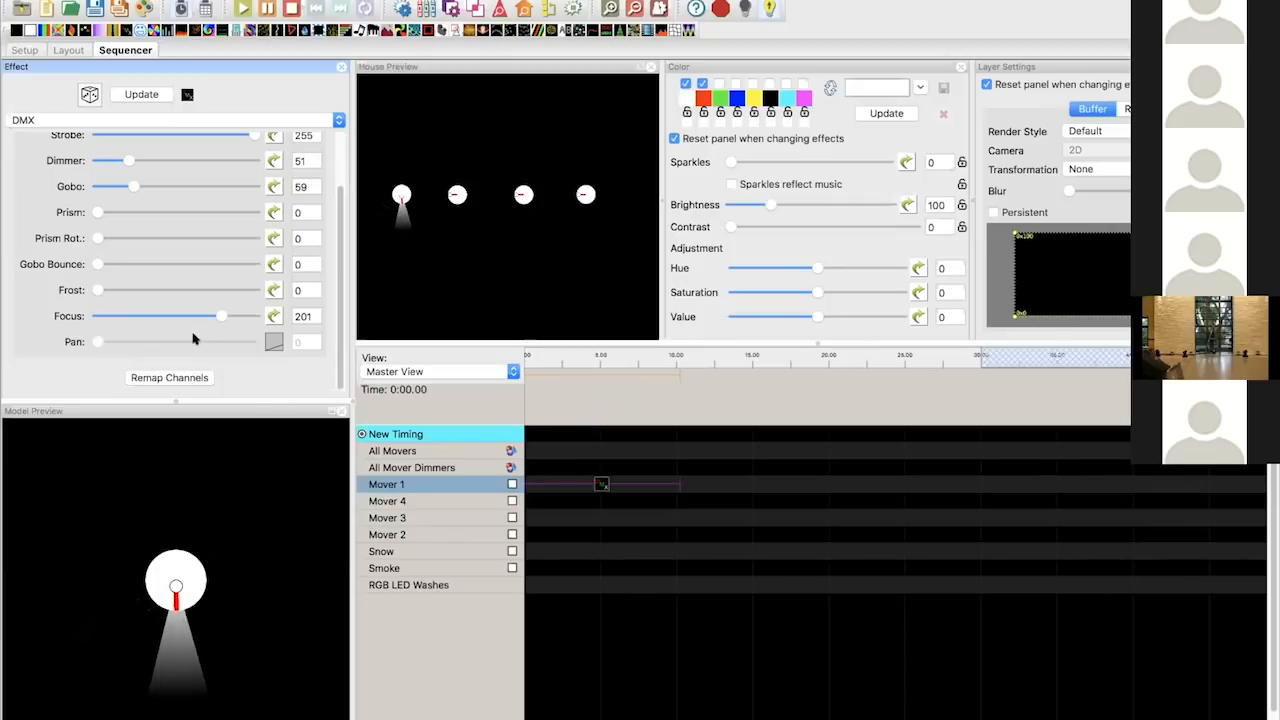
# - Set Mover 1's Tilt to 63 and return to the first channel group
pyautogui.click(130, 147)
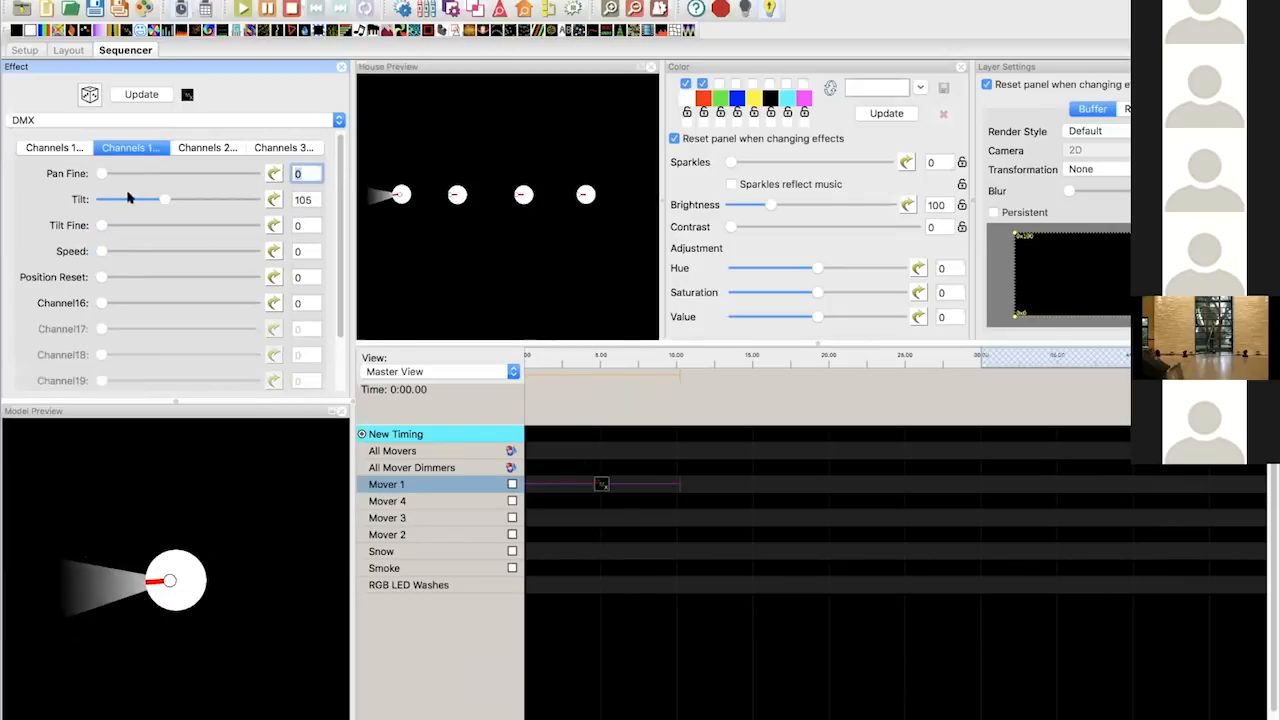
pyautogui.moveTo(140, 200); pyautogui.dragTo(138, 200)
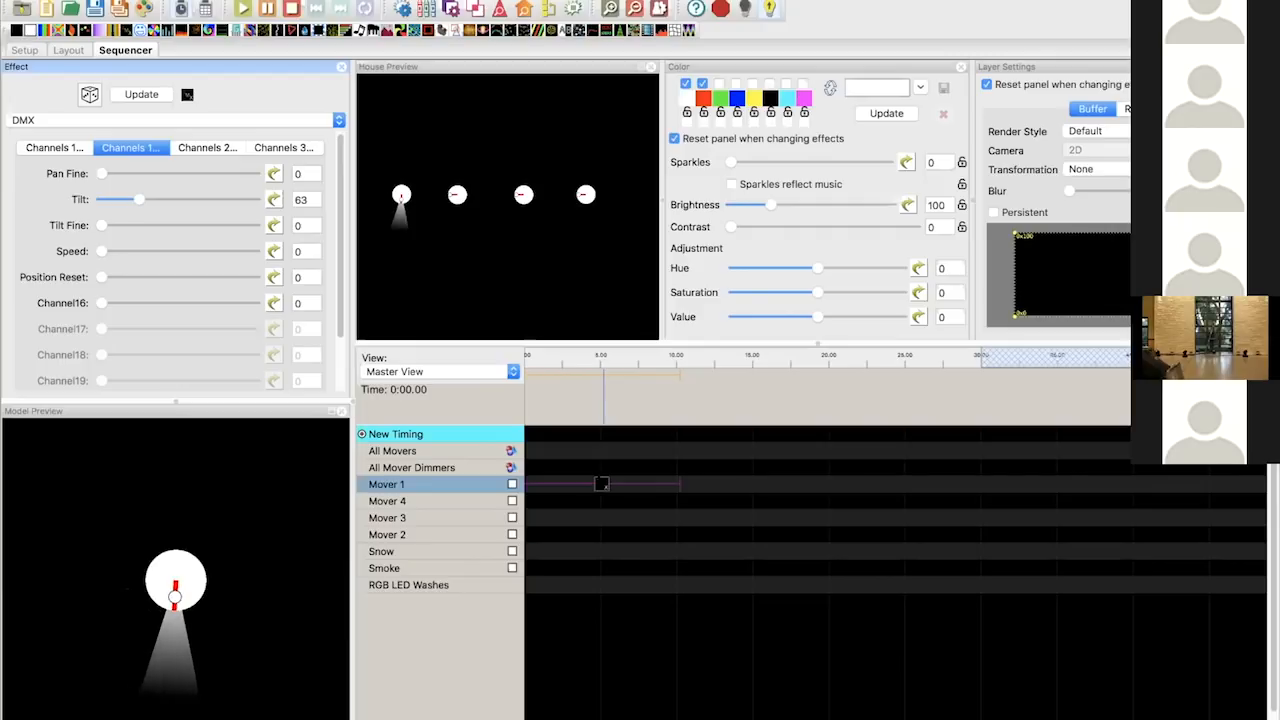
pyautogui.click(64, 148)
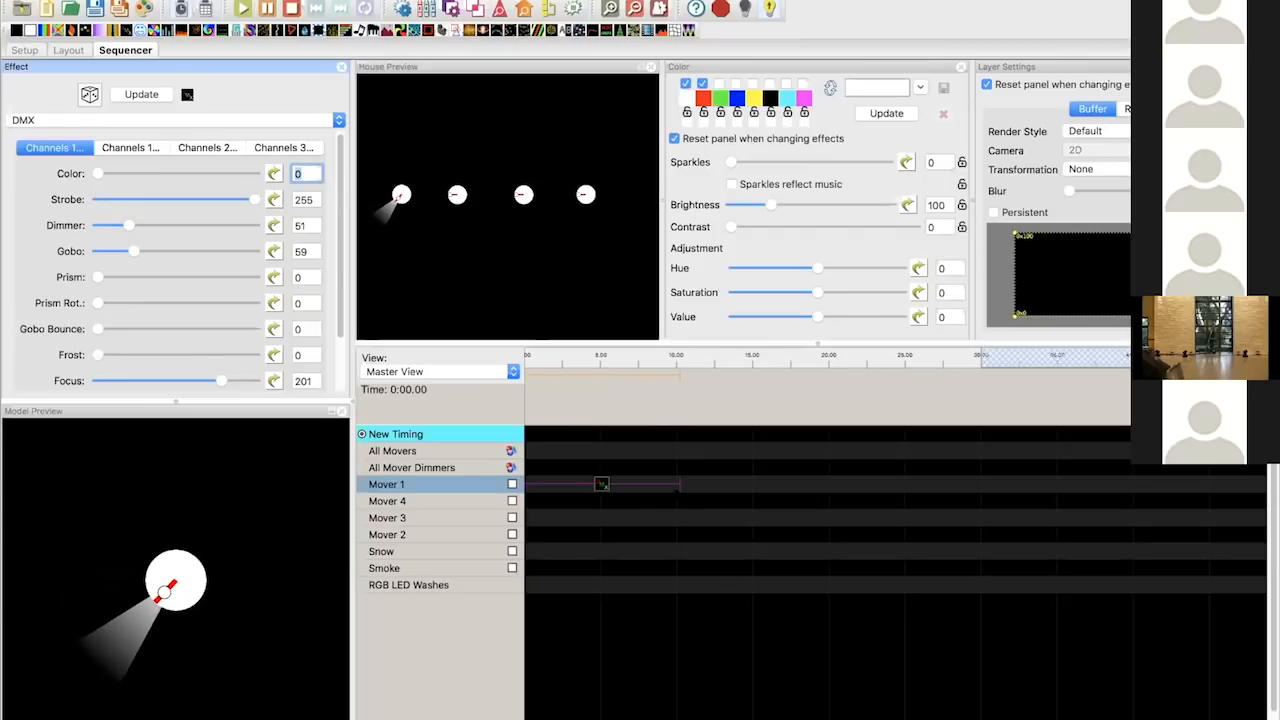
# - Check Mover 1's pan and tilt slew limit settings in the layout, then return to the sequence
pyautogui.click(69, 51)
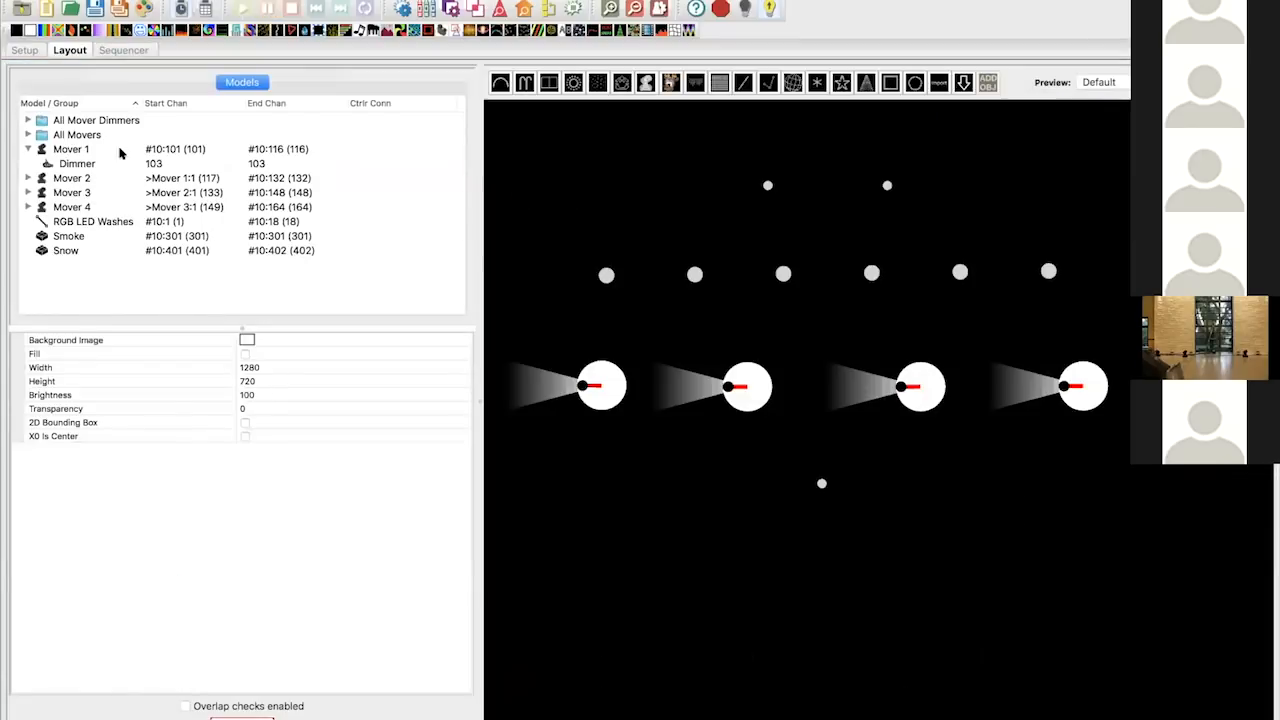
pyautogui.click(87, 151)
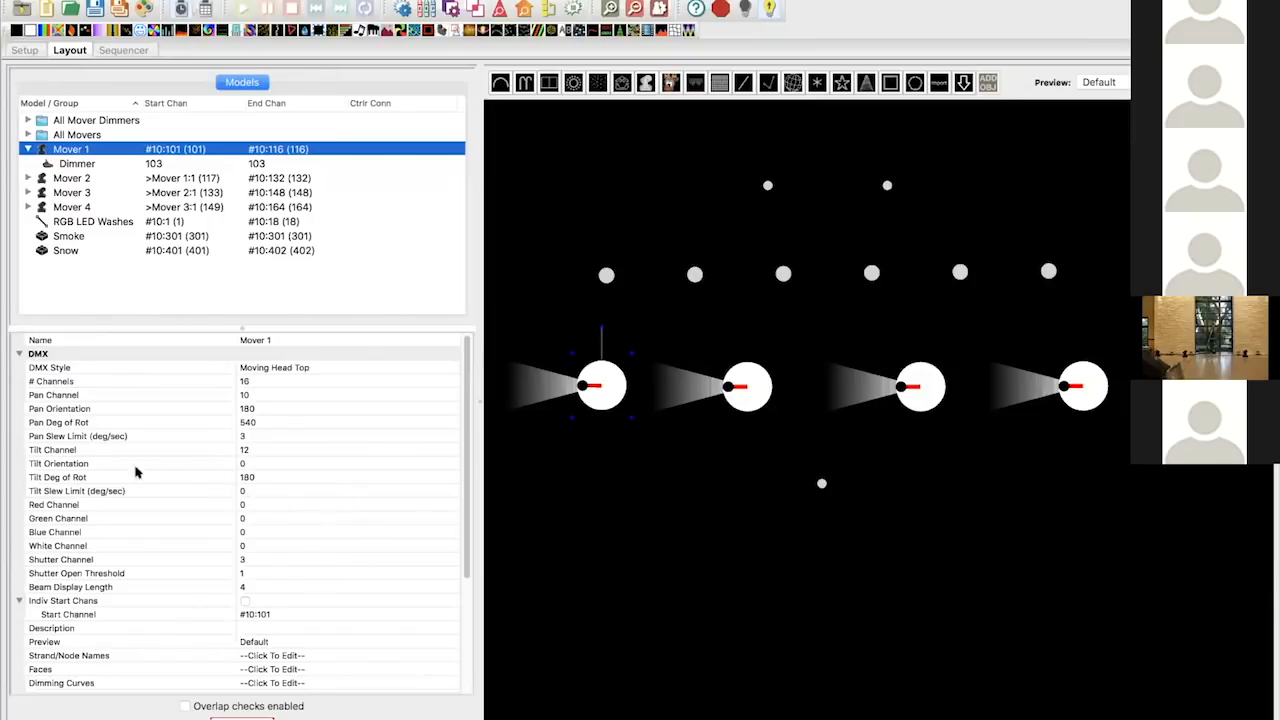
pyautogui.click(275, 493)
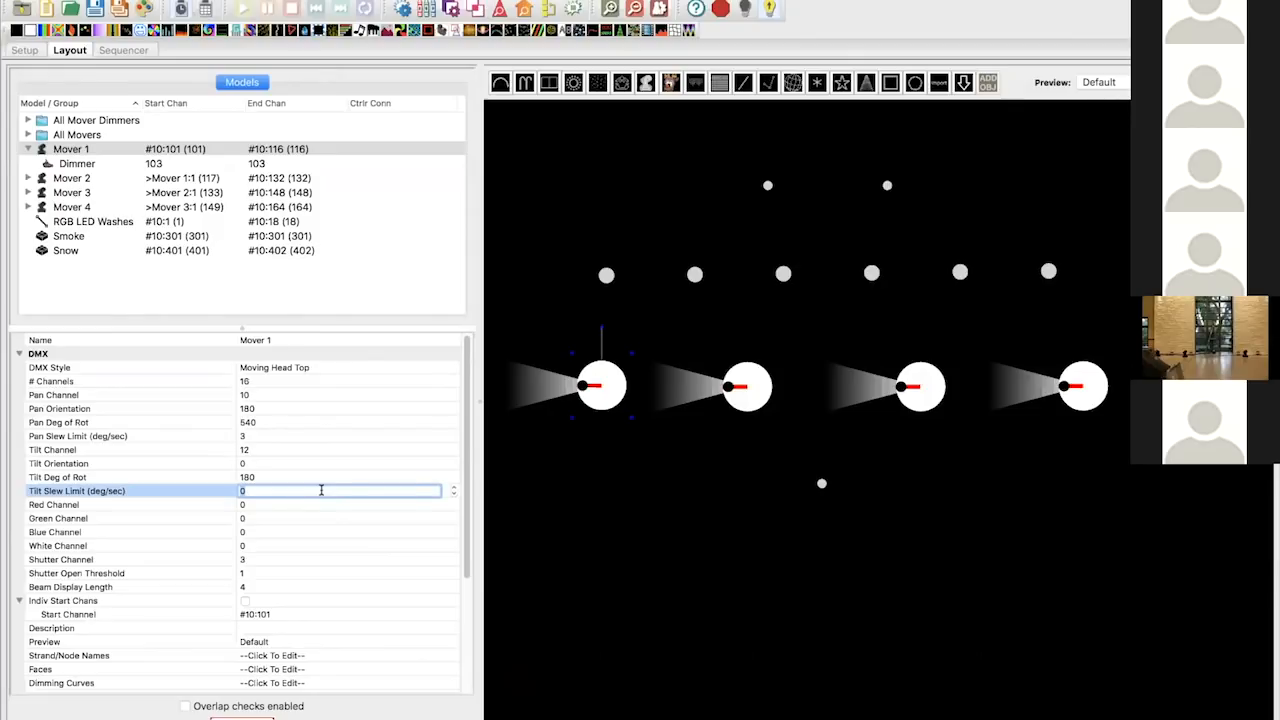
pyautogui.click(128, 51)
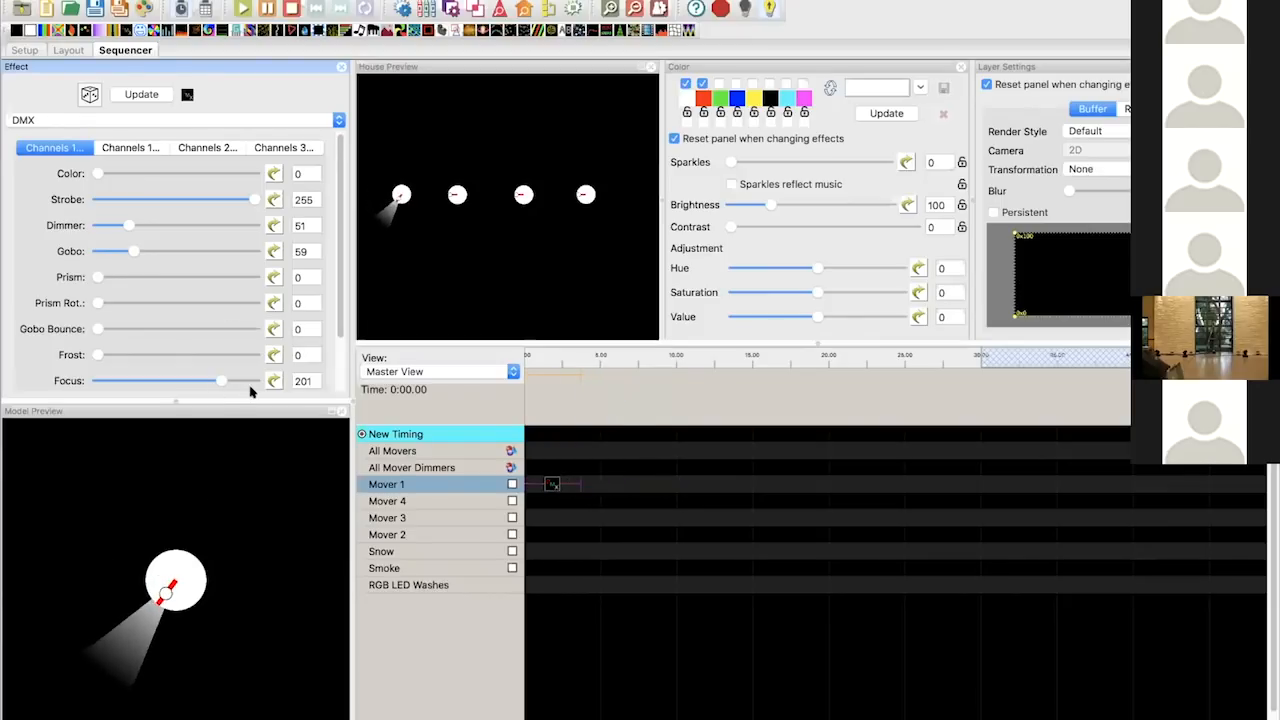
# - Change Mover 1's Pan value curve to Saw Tooth with start level 0, end level 85 and 4 cycles
pyautogui.scroll(-1, 250, 390)
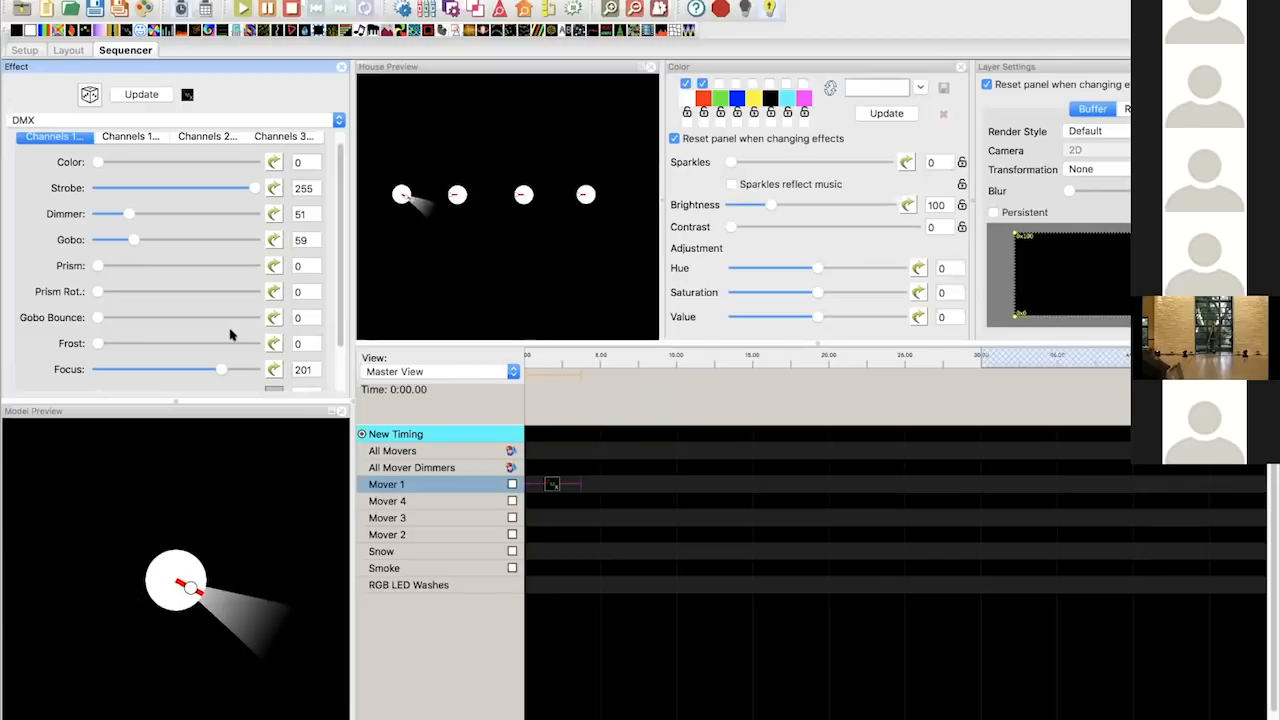
pyautogui.scroll(-3, 228, 335)
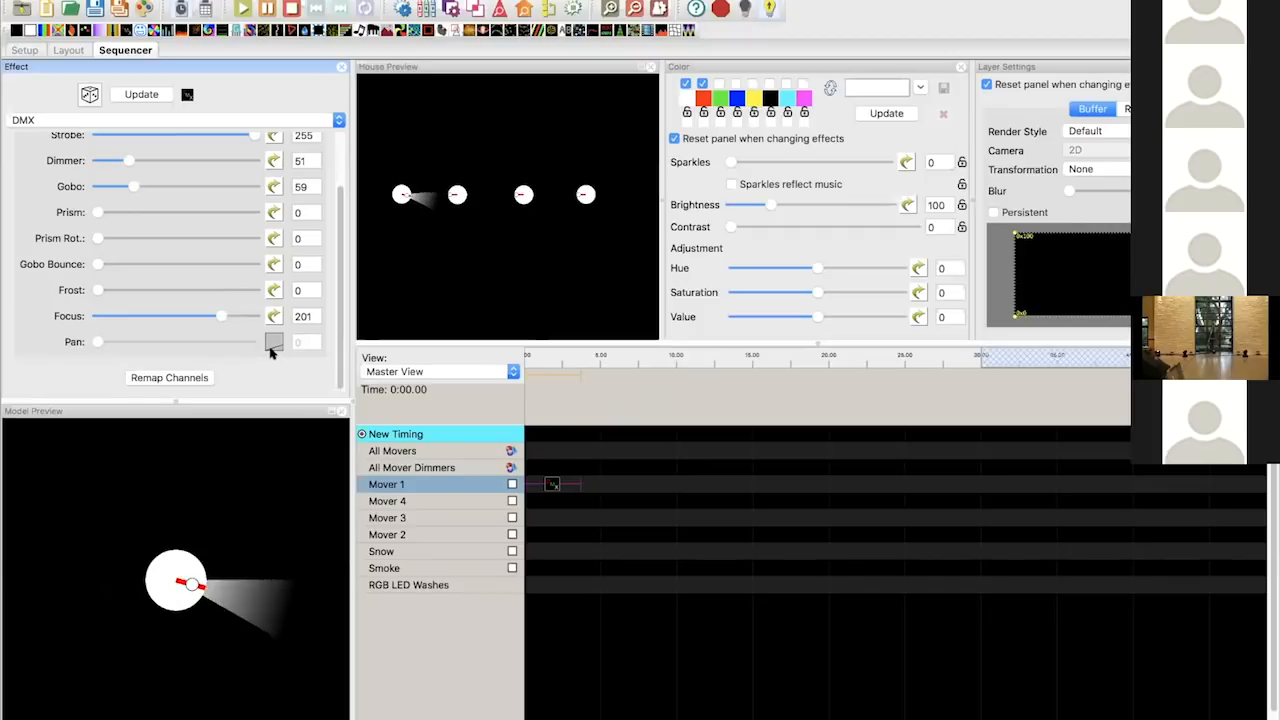
pyautogui.click(274, 345)
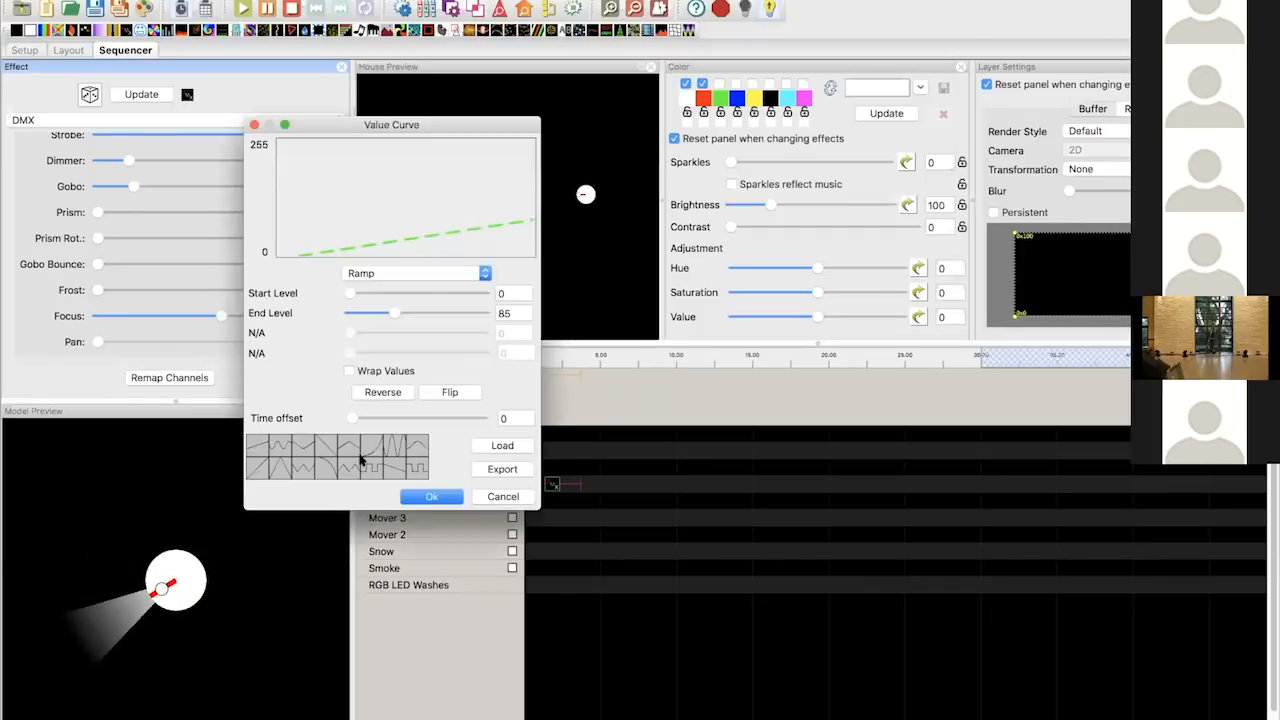
pyautogui.click(297, 470)
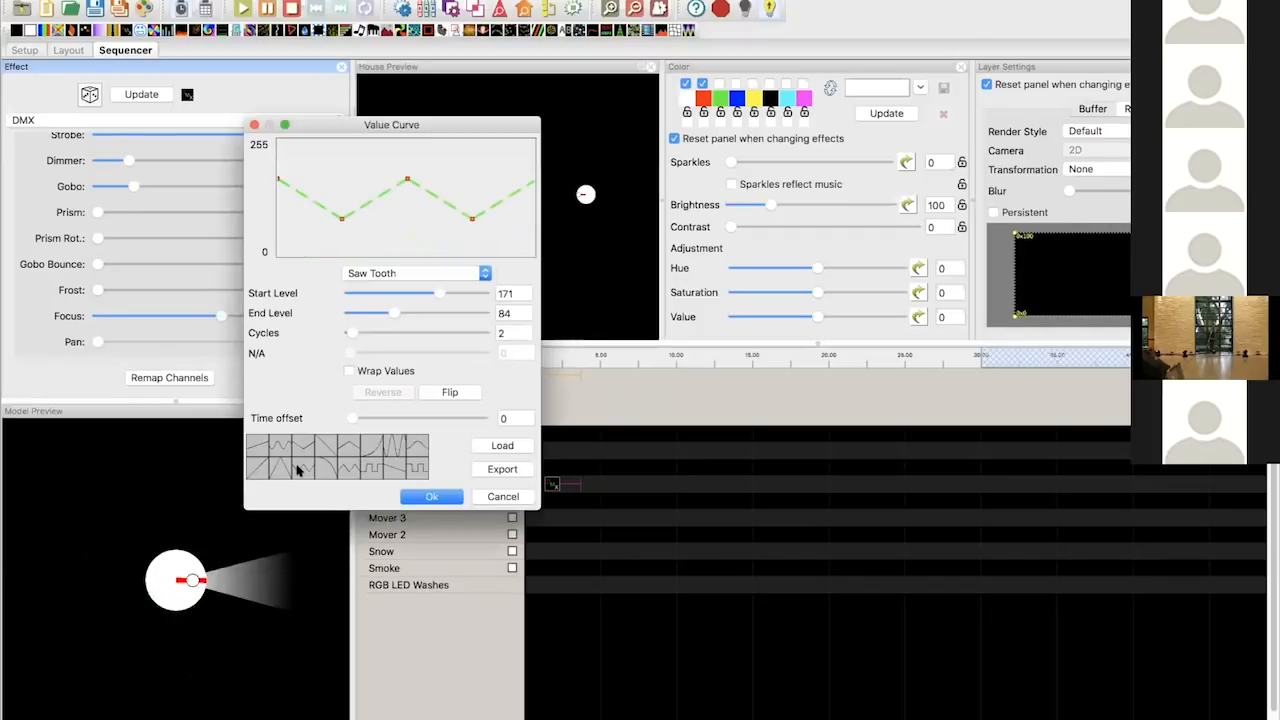
pyautogui.moveTo(440, 293); pyautogui.dragTo(289, 297)
pyautogui.click(507, 312)
pyautogui.write('85')
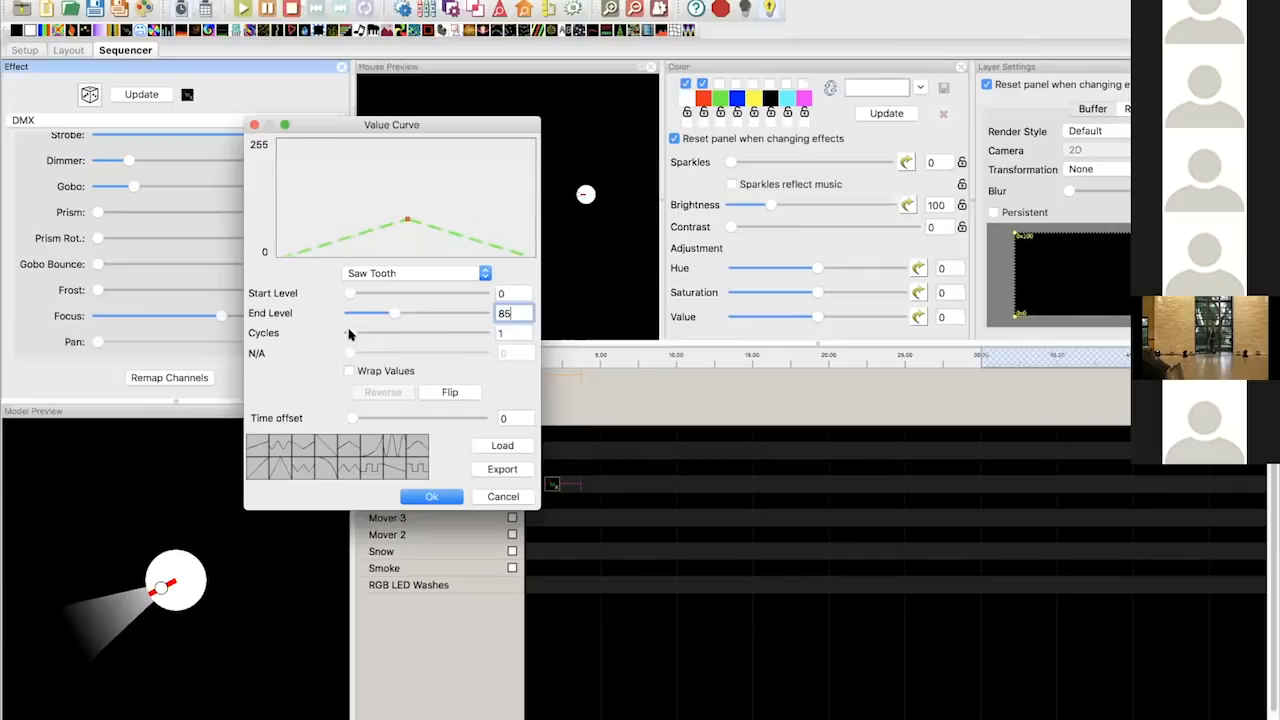
pyautogui.moveTo(347, 334); pyautogui.dragTo(350, 336)
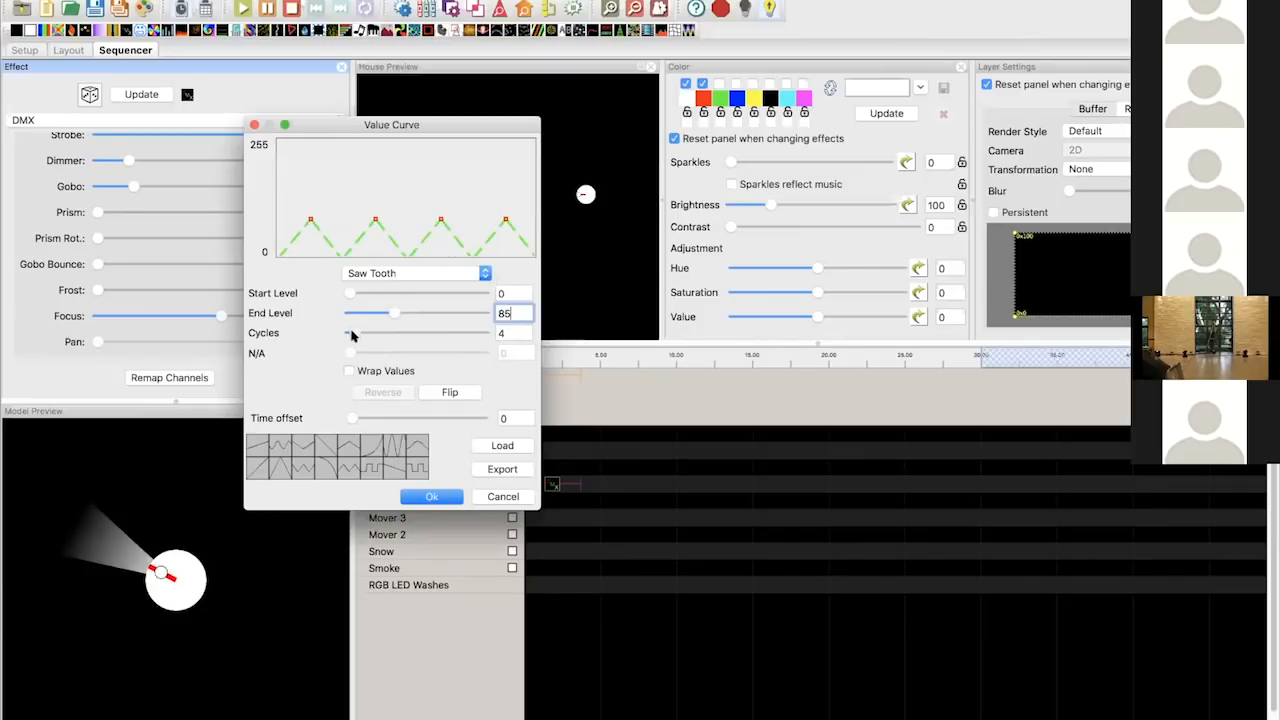
pyautogui.click(428, 496)
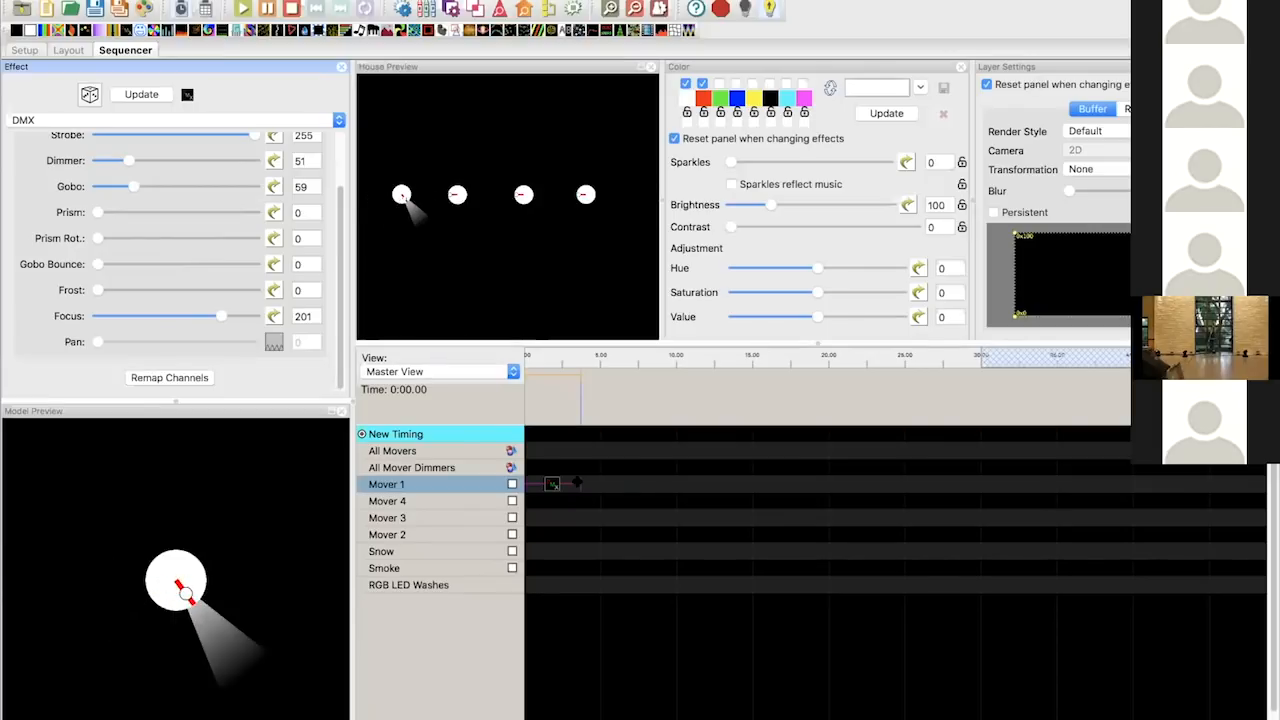
# - Extend the DMX effect on Mover 1 to end at about 16 seconds and review its channel values
pyautogui.moveTo(577, 483); pyautogui.dragTo(772, 484)
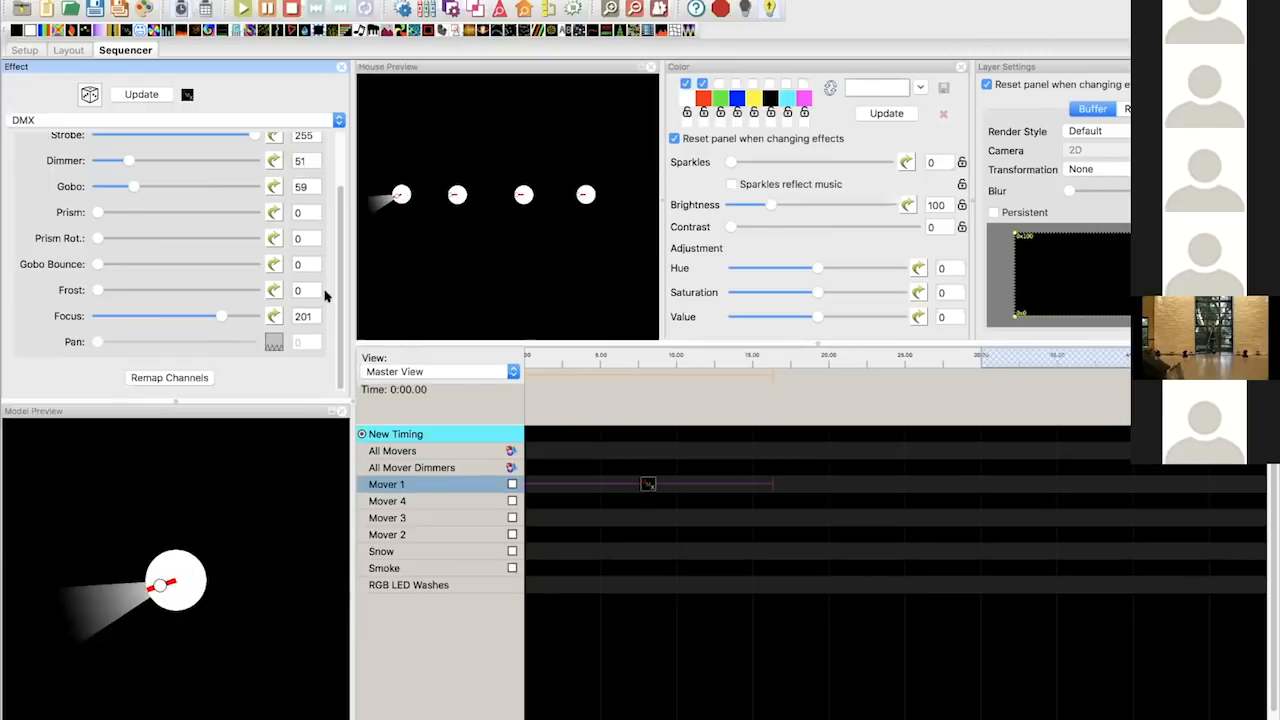
pyautogui.scroll(3, 325, 295)
pyautogui.scroll(-3, 325, 295)
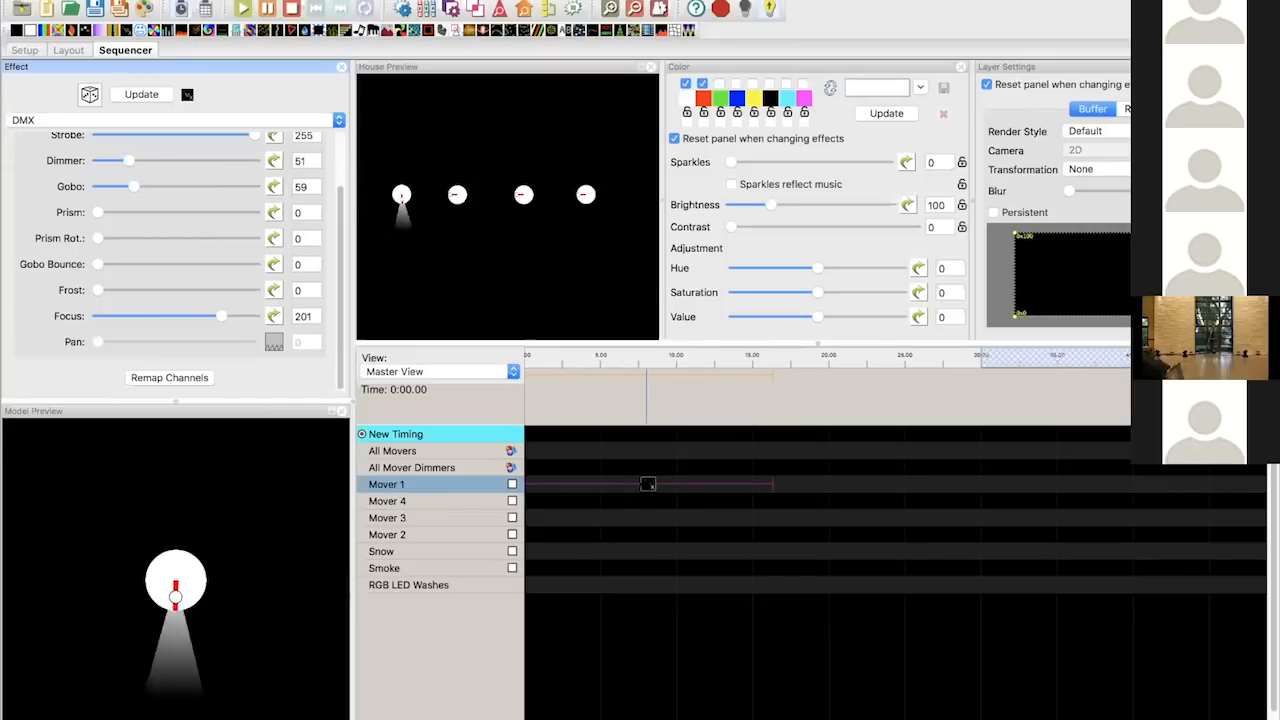
# - Move the DMX effect from Mover 1 to the All Movers group and set its render style to Per Model Default
pyautogui.moveTo(648, 484); pyautogui.dragTo(648, 451)
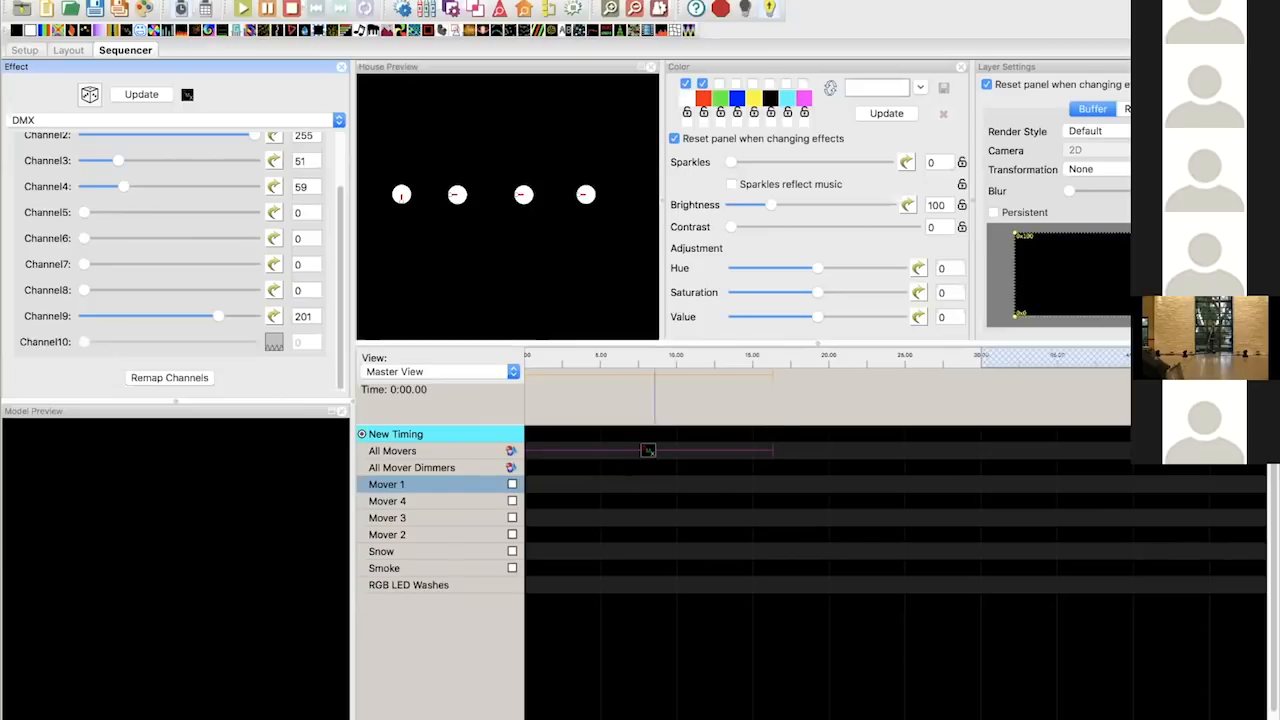
pyautogui.scroll(3, 285, 250)
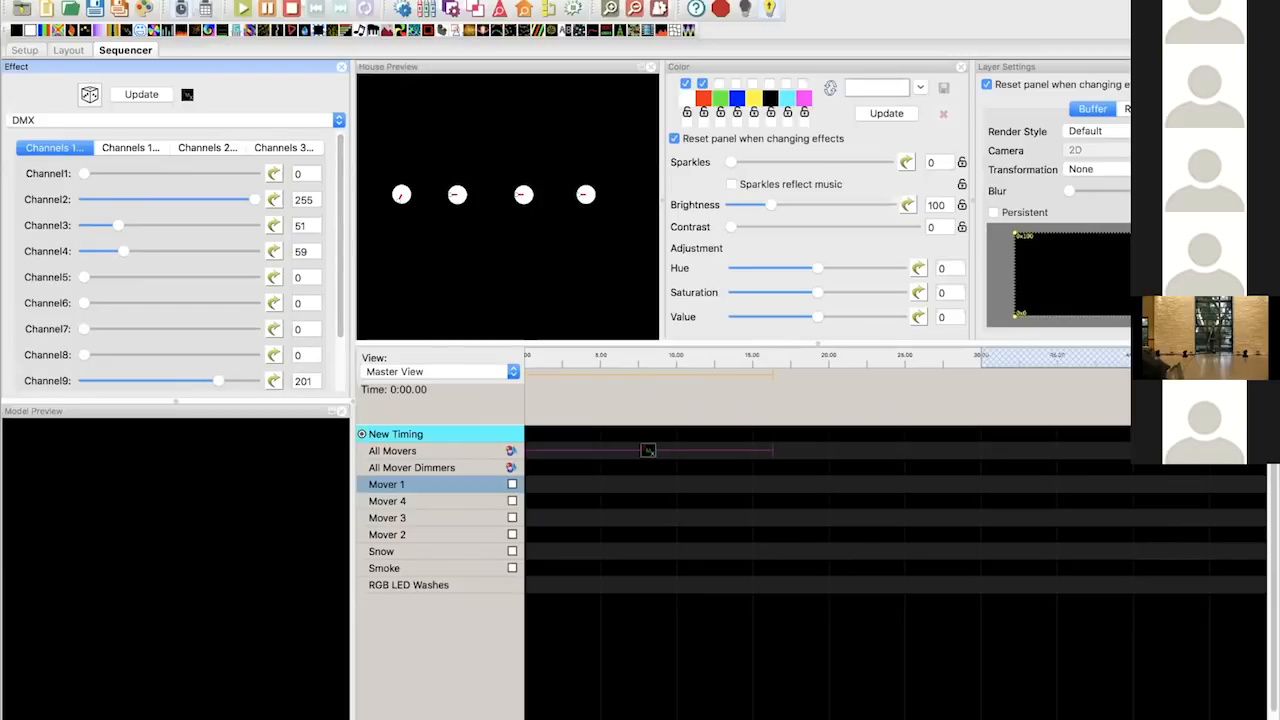
pyautogui.click(1097, 131)
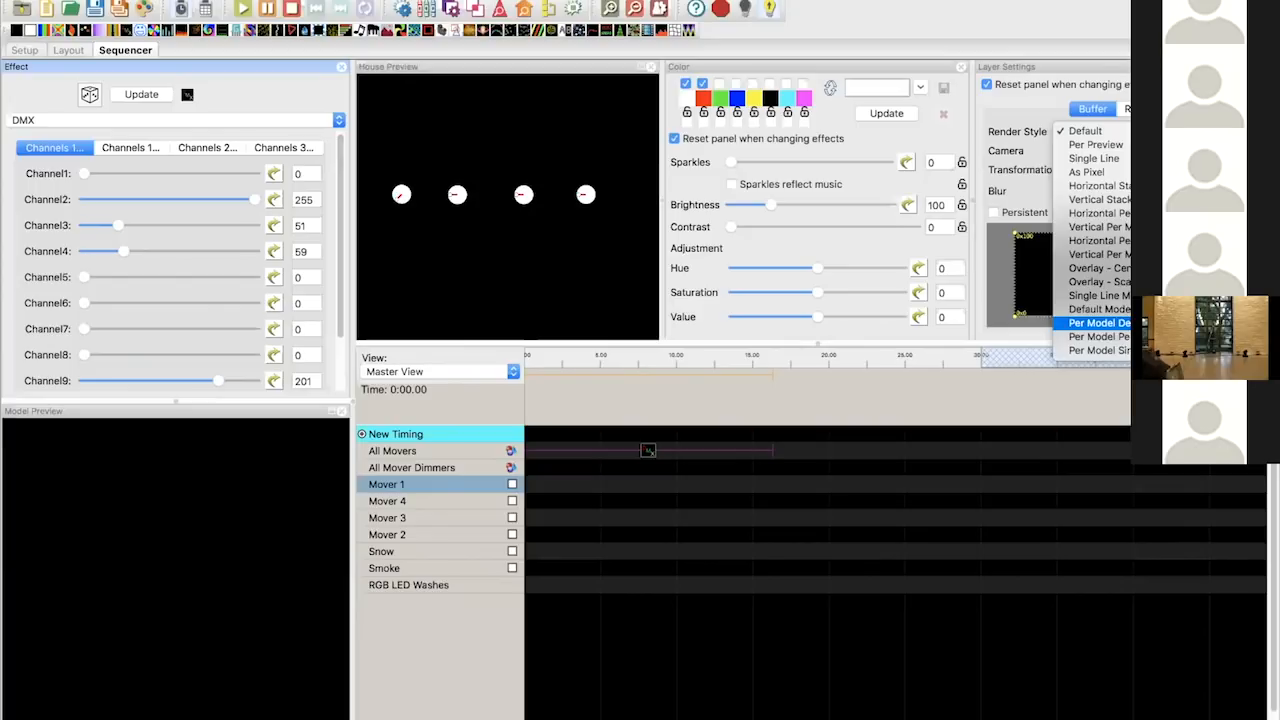
pyautogui.click(1100, 323)
pyautogui.click(1100, 131)
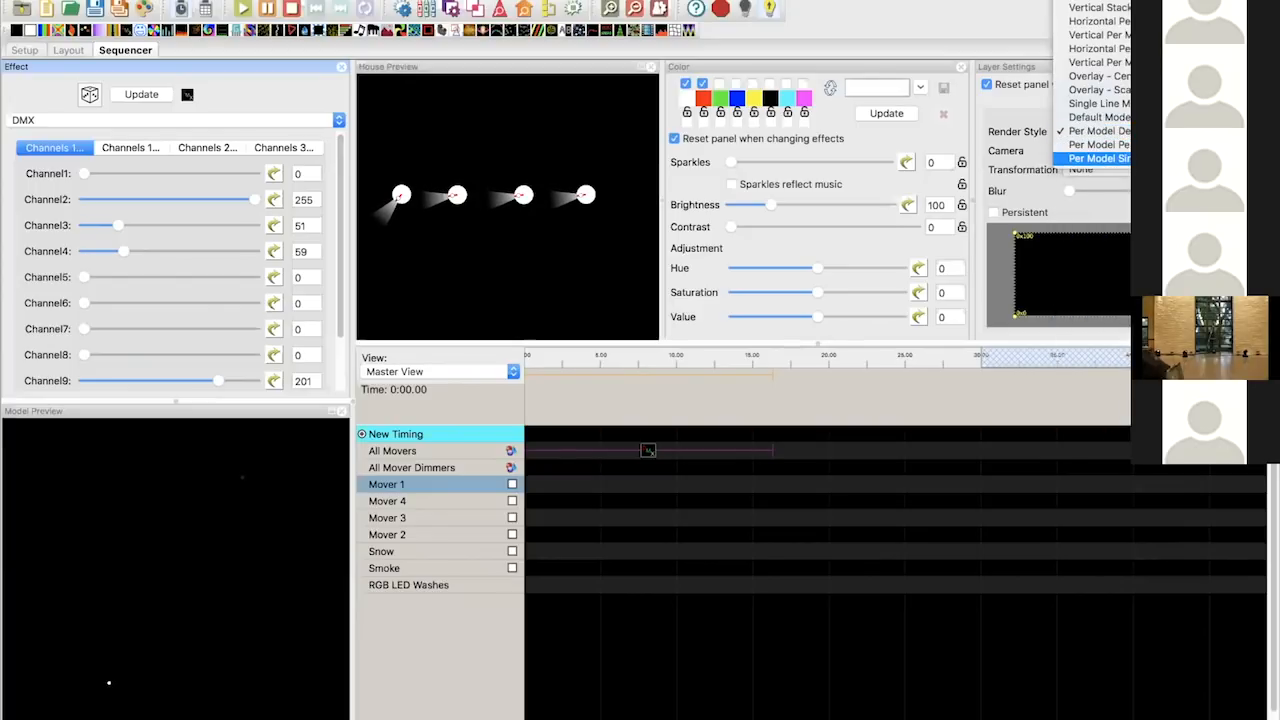
pyautogui.click(1100, 131)
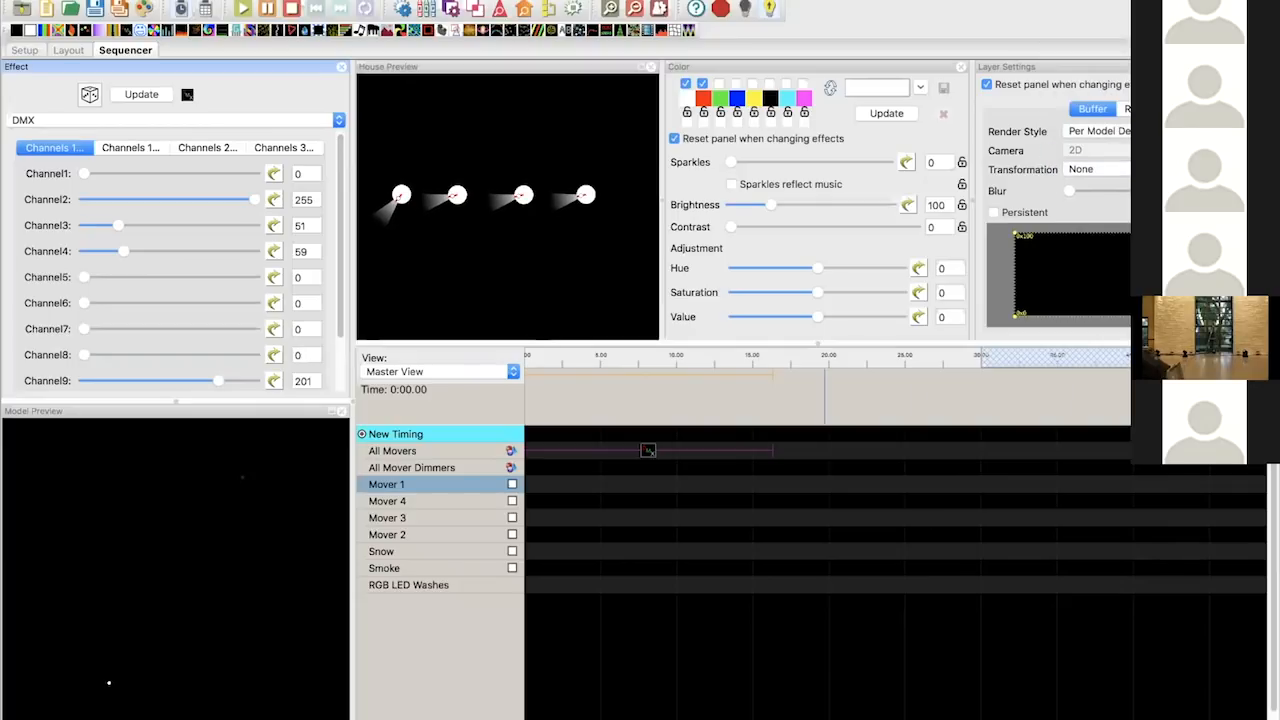
pyautogui.click(648, 452)
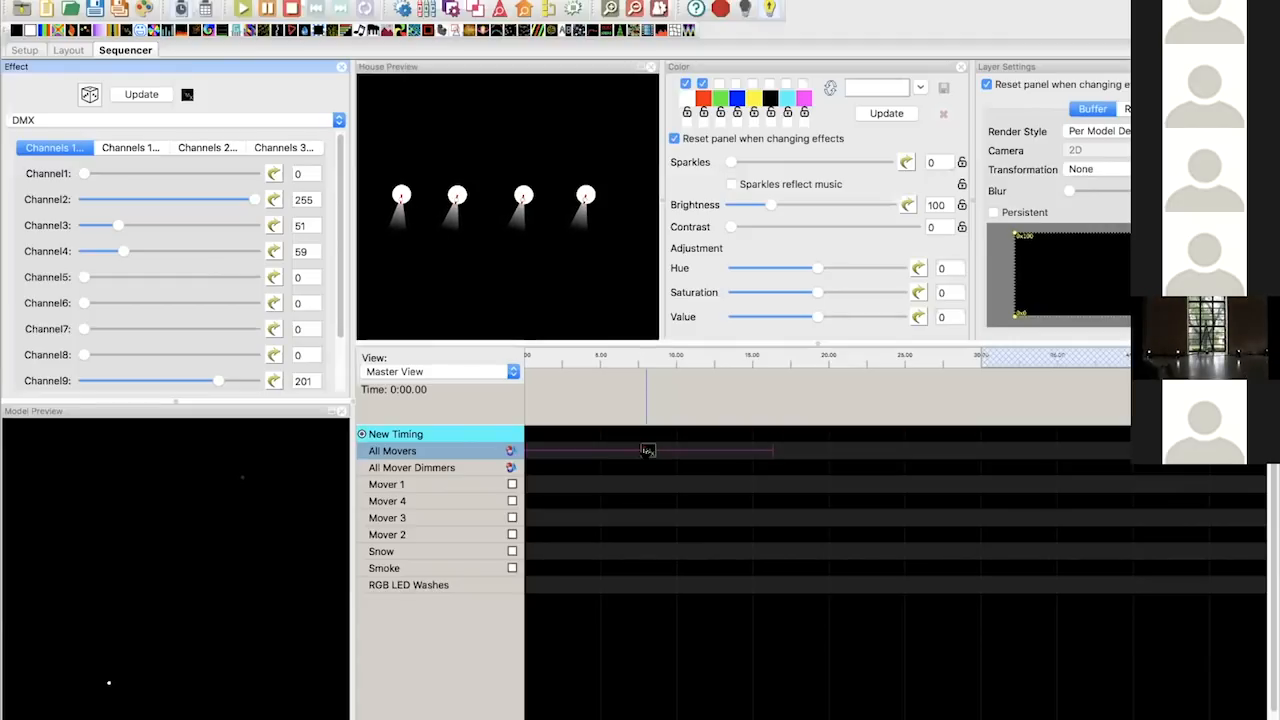
pyautogui.click(648, 451)
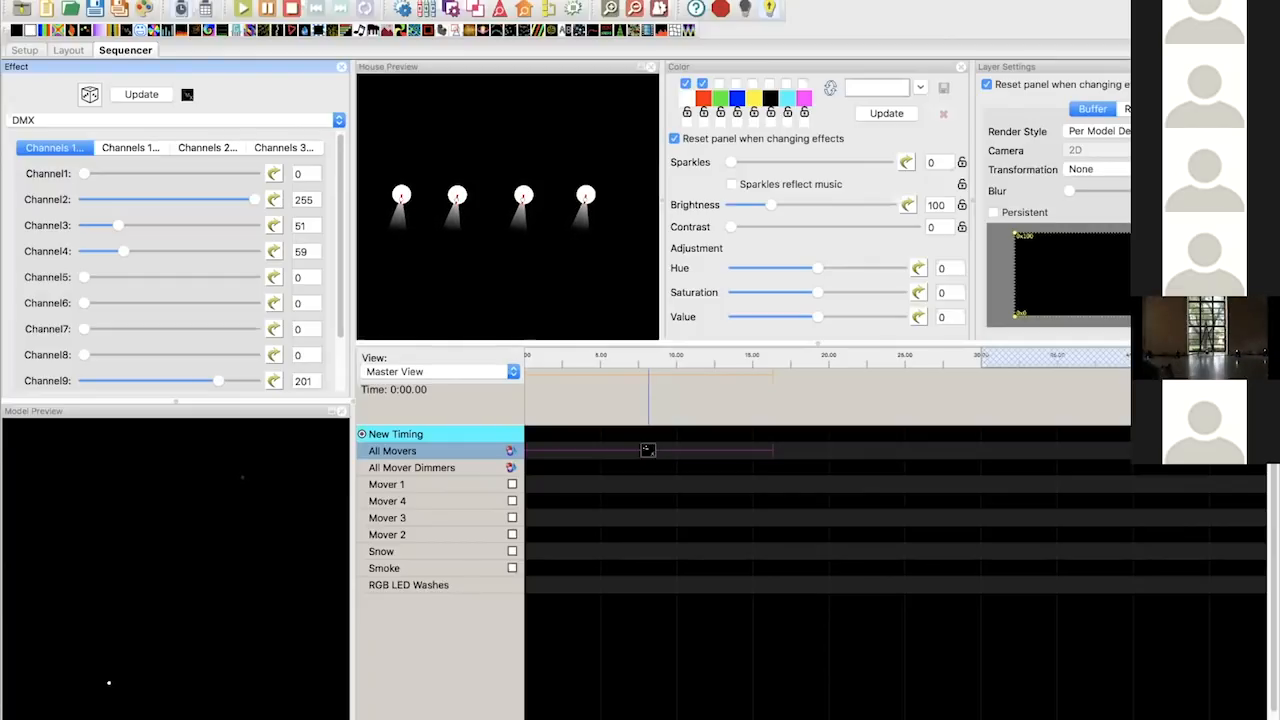
# - Insert a layer above the existing one on All Movers and show the Layer Blending settings
pyautogui.rightClick(482, 451)
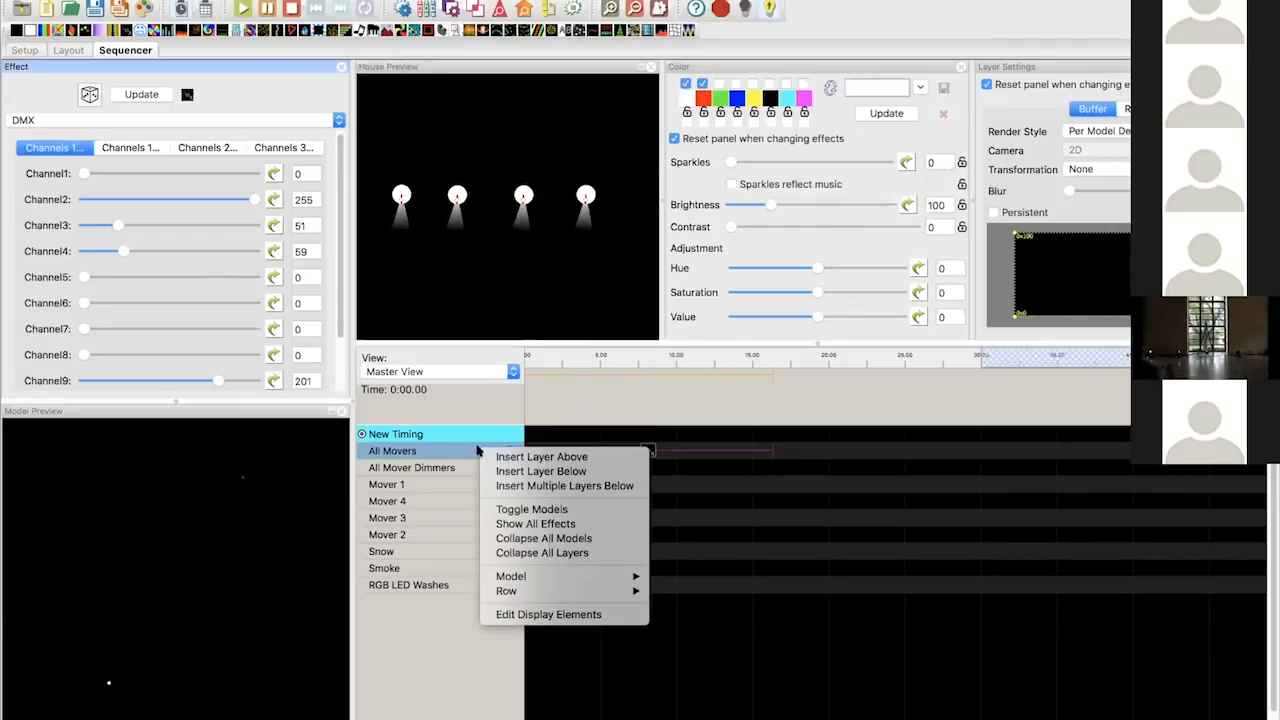
pyautogui.click(540, 456)
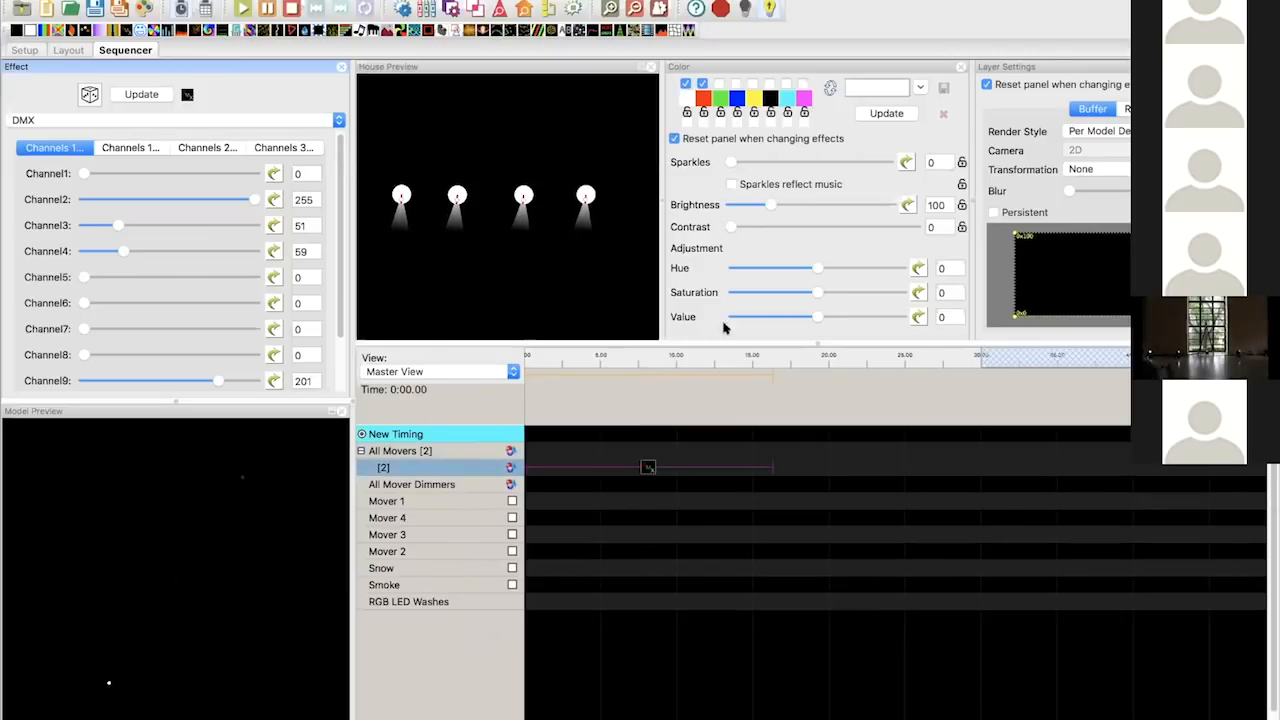
pyautogui.click(230, 2)
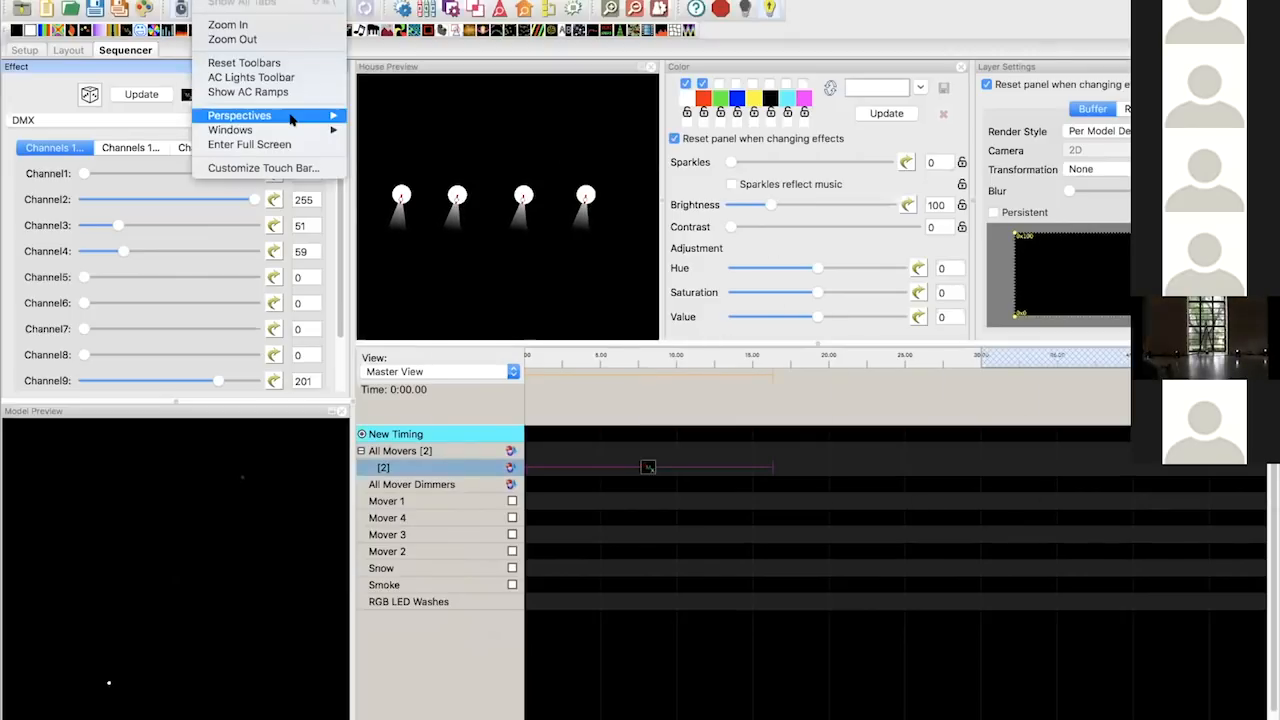
pyautogui.moveTo(290, 126)
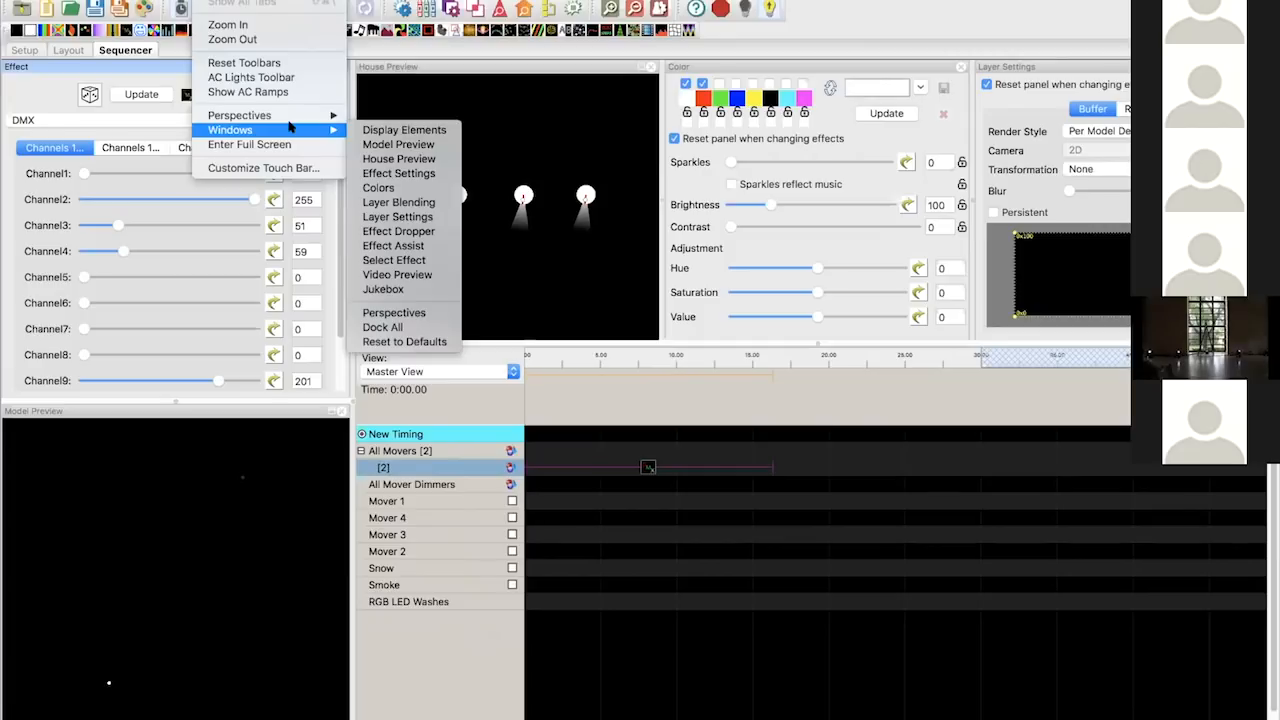
pyautogui.click(413, 203)
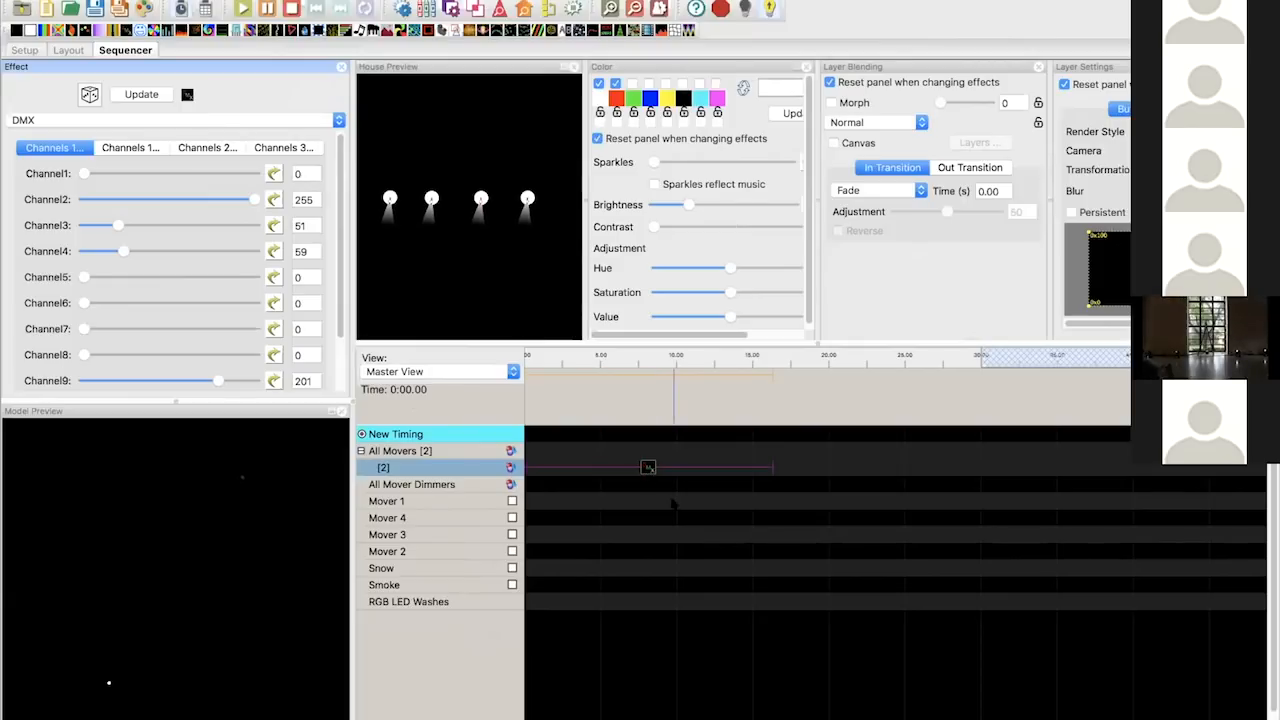
# - Move the DMX effect from the lower All Movers layer to Mover 1
pyautogui.scroll(-3, 223, 220)
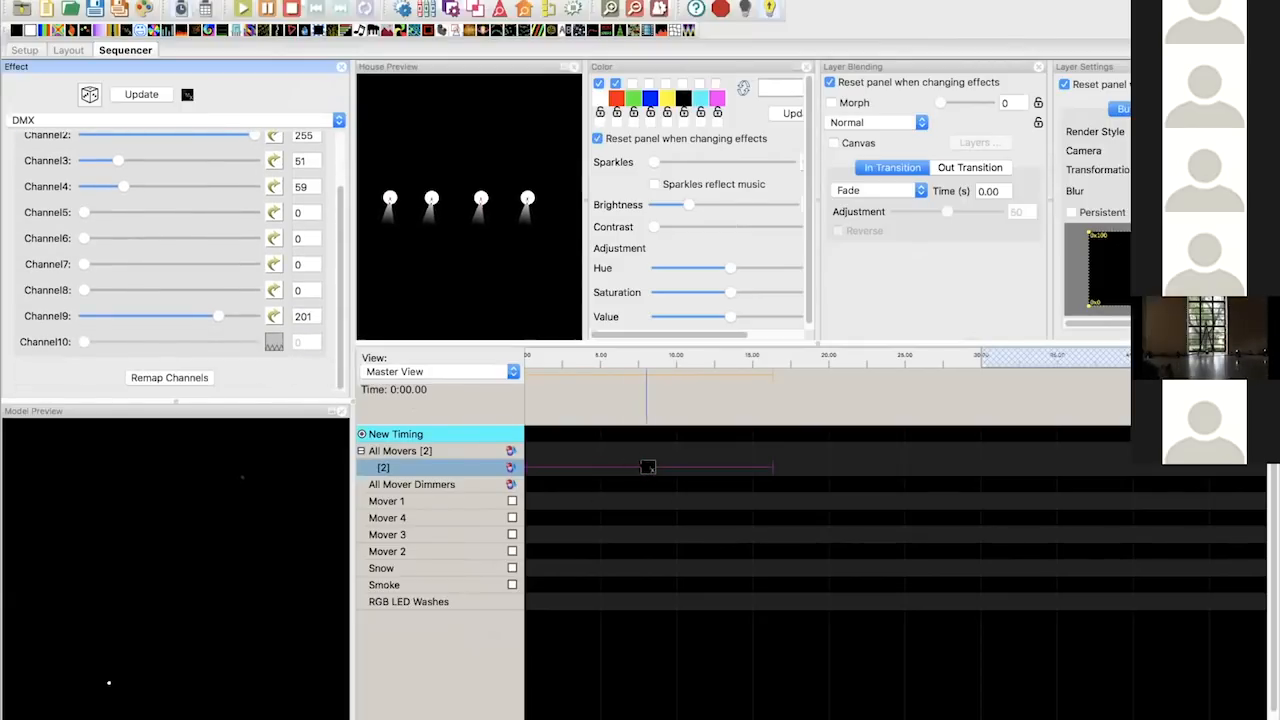
pyautogui.moveTo(648, 467); pyautogui.dragTo(648, 500)
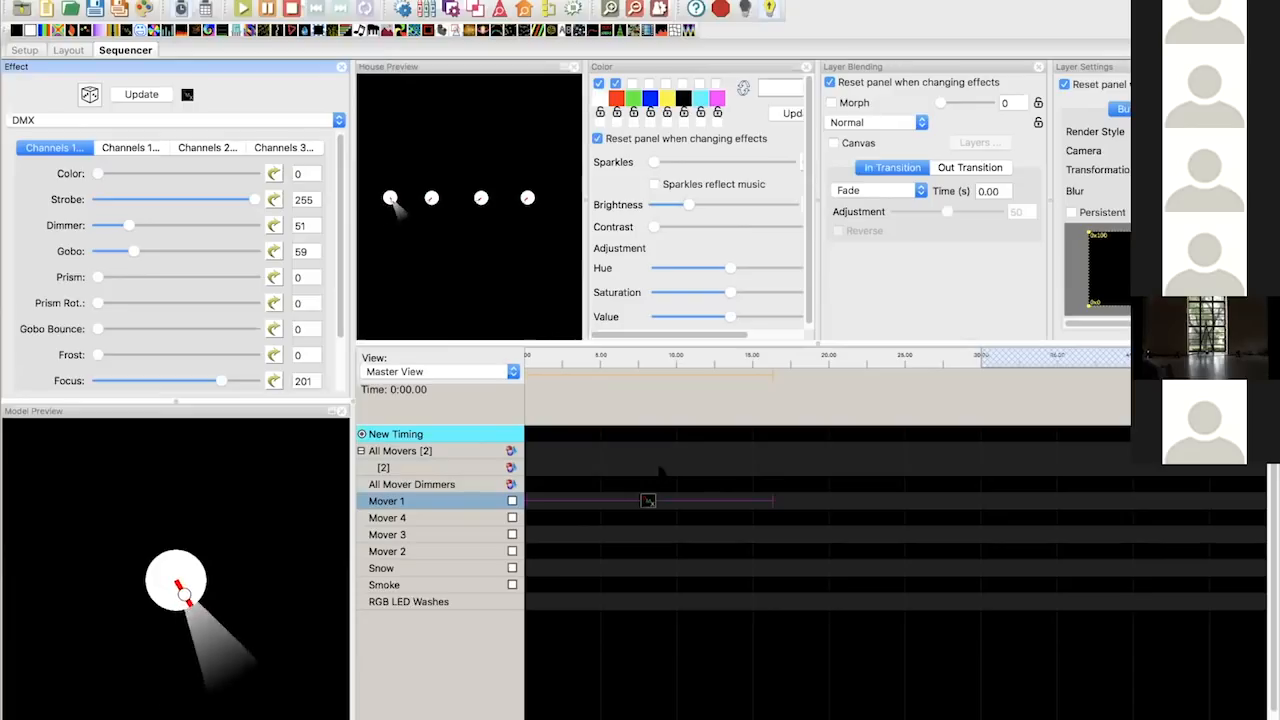
# - Move the DMX effect from Mover 1 up to the first All Movers layer and apply a per-model render style
pyautogui.click(647, 501)
pyautogui.press('Up')
pyautogui.press('Up')
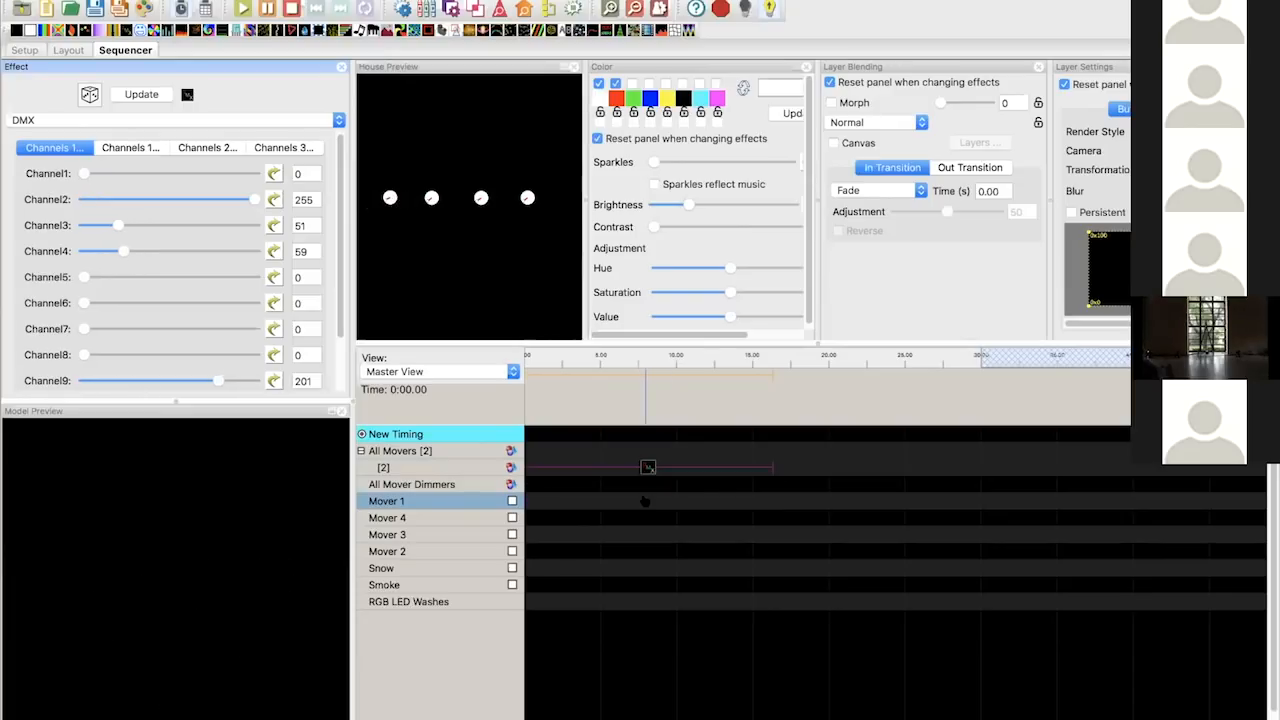
pyautogui.press('Up')
pyautogui.click(1125, 131)
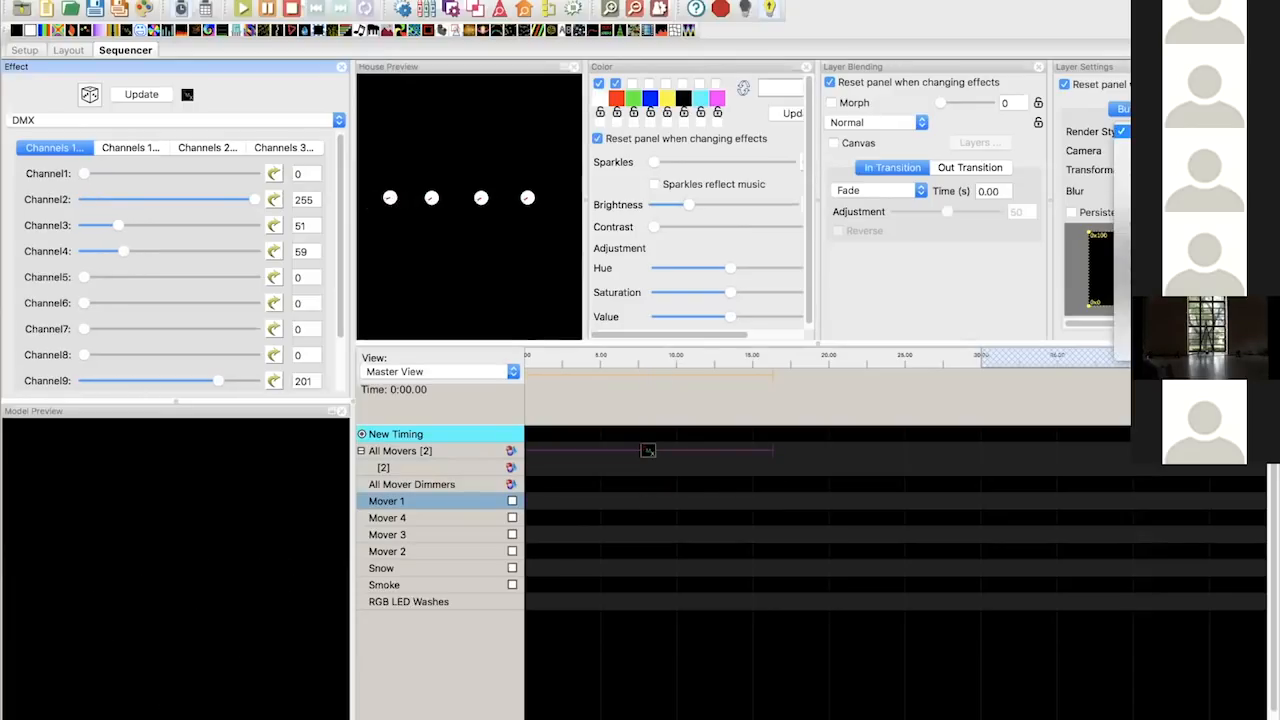
pyautogui.click(1122, 309)
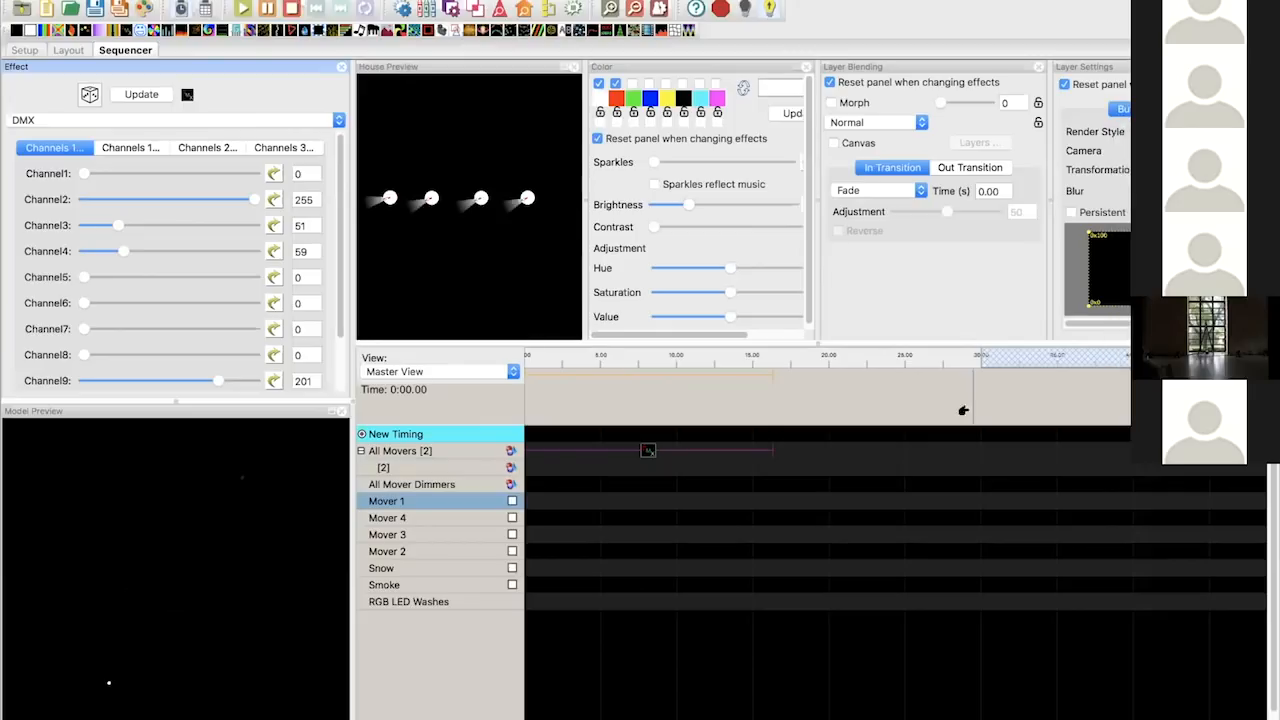
# - Move the DMX effect from All Movers to Mover 1 and back to the first All Movers layer
pyautogui.click(420, 451)
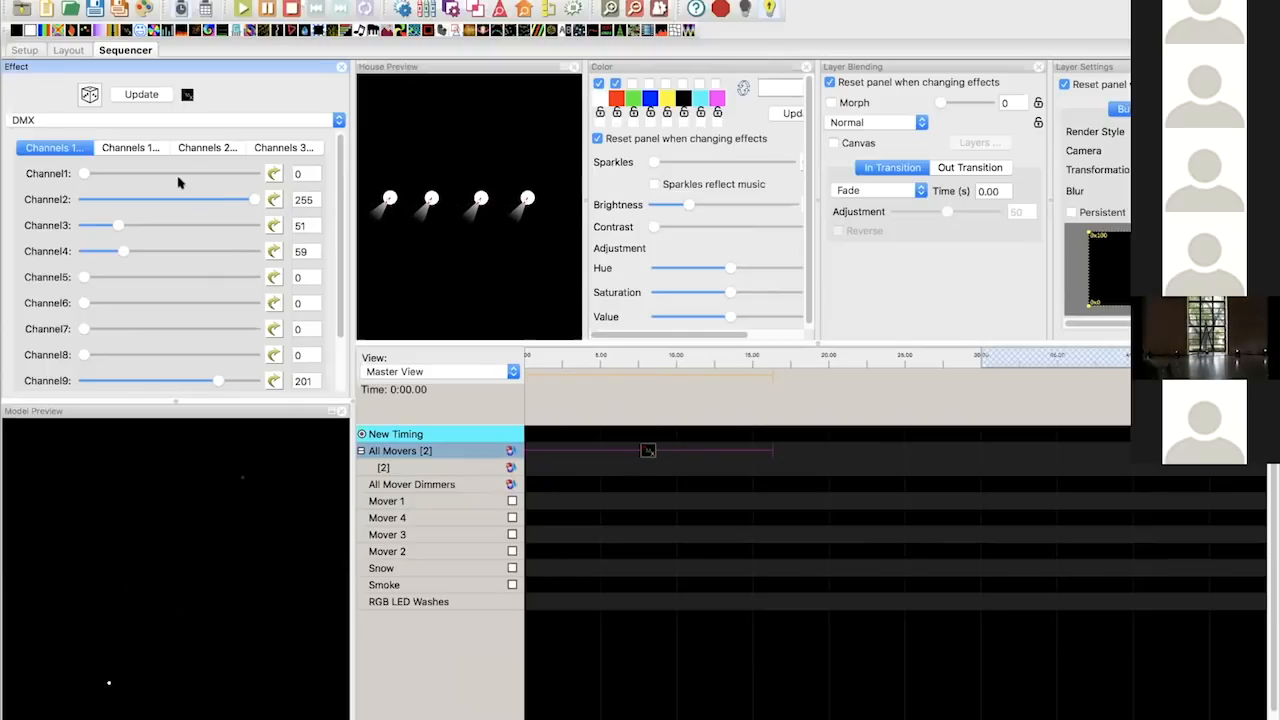
pyautogui.moveTo(648, 450); pyautogui.dragTo(648, 500)
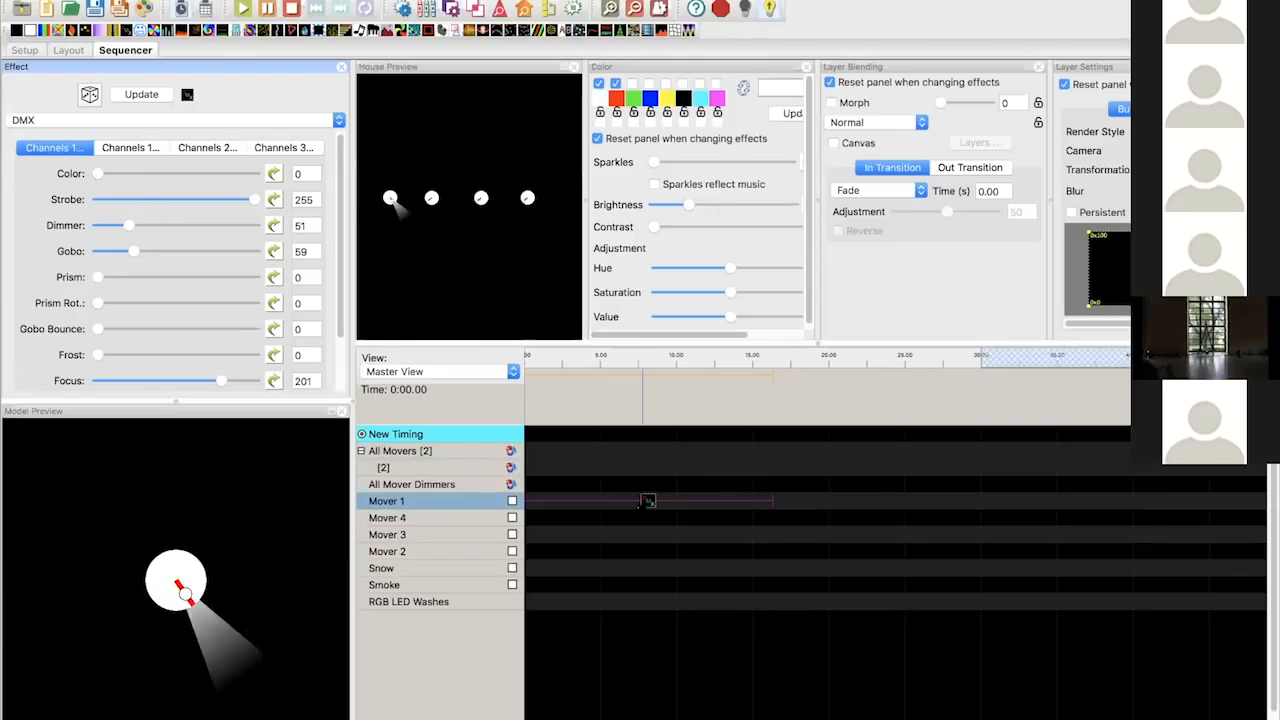
pyautogui.moveTo(647, 501); pyautogui.dragTo(648, 451)
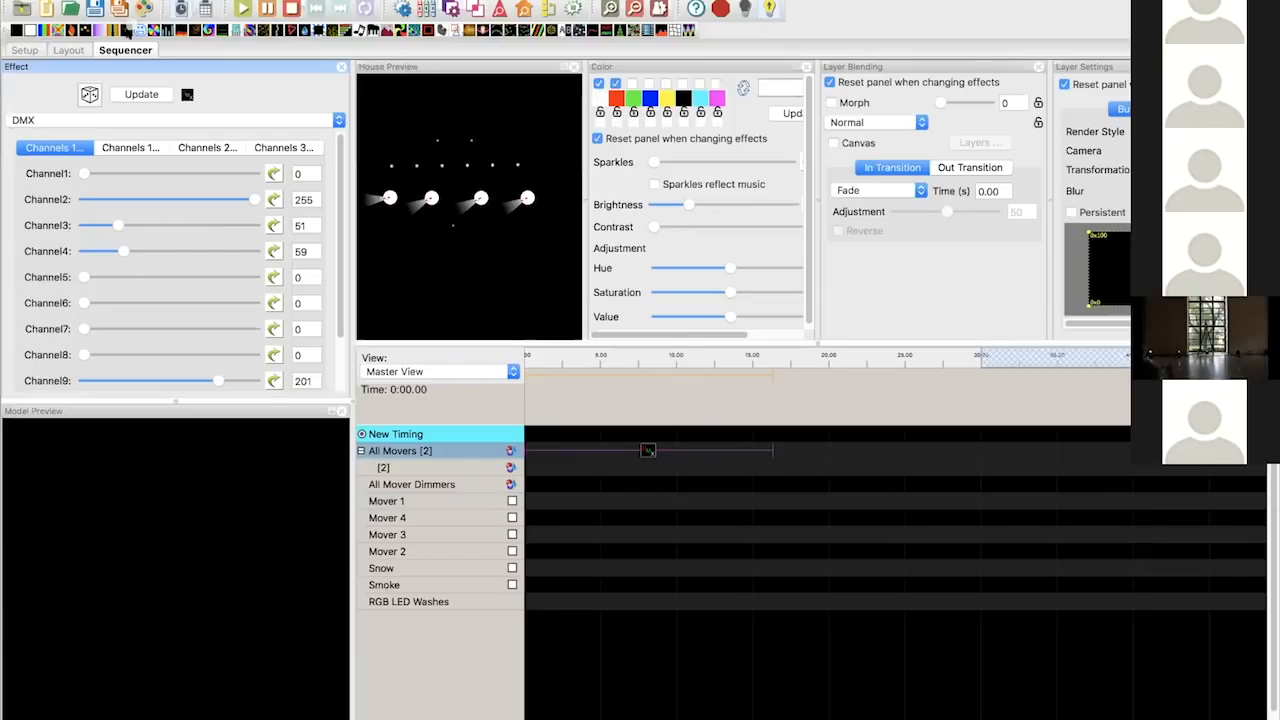
# - Paste a copy of the DMX effect onto Mover 1 and set its layer blending mode to Additive
pyautogui.click(563, 503)
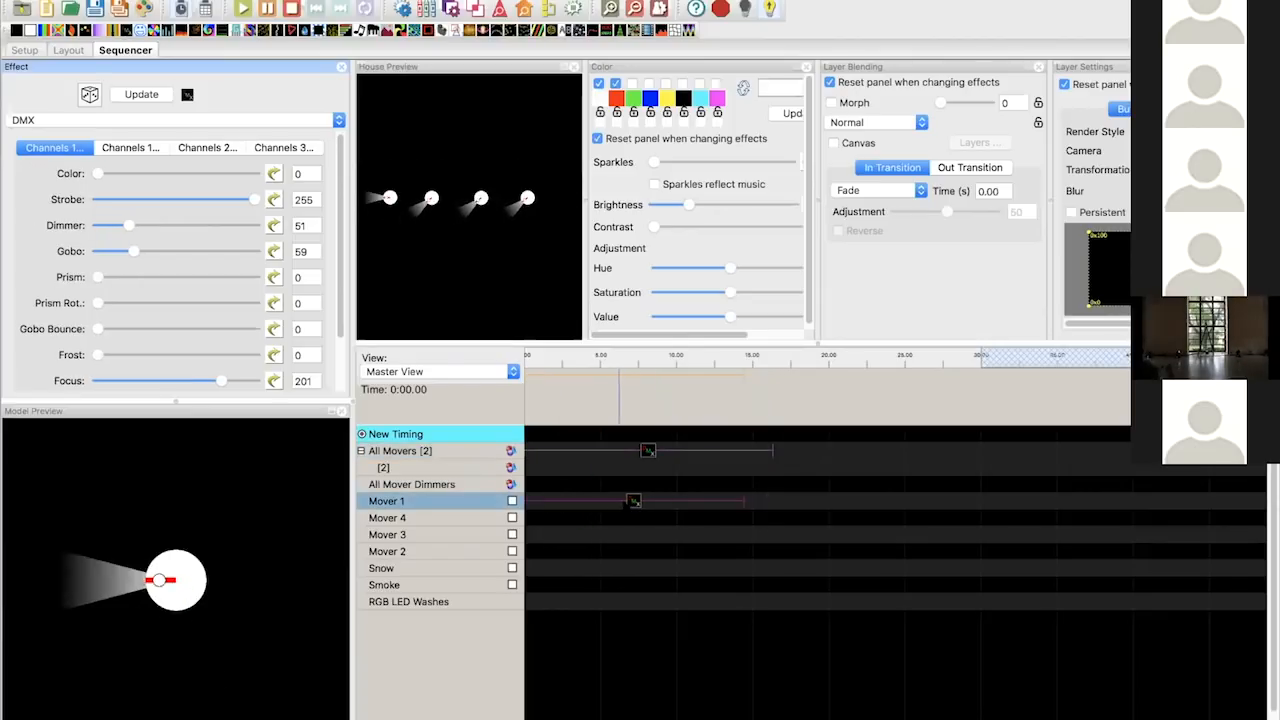
pyautogui.click(870, 121)
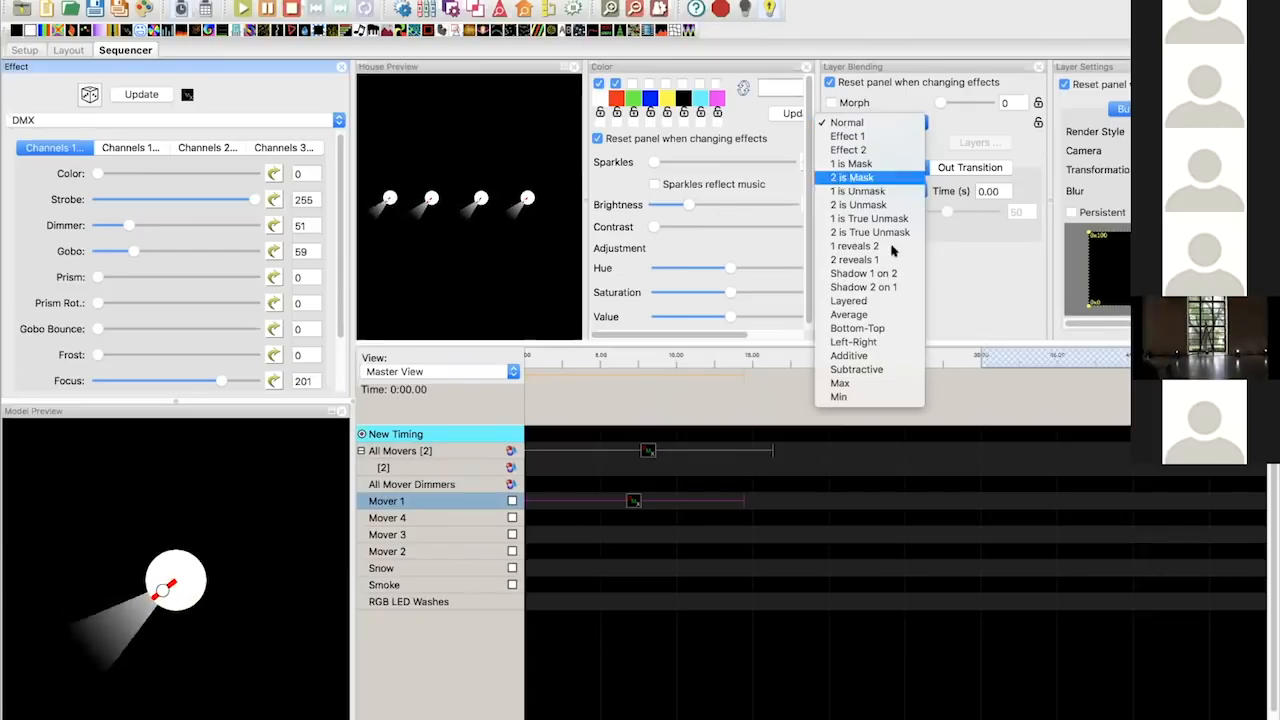
pyautogui.click(868, 360)
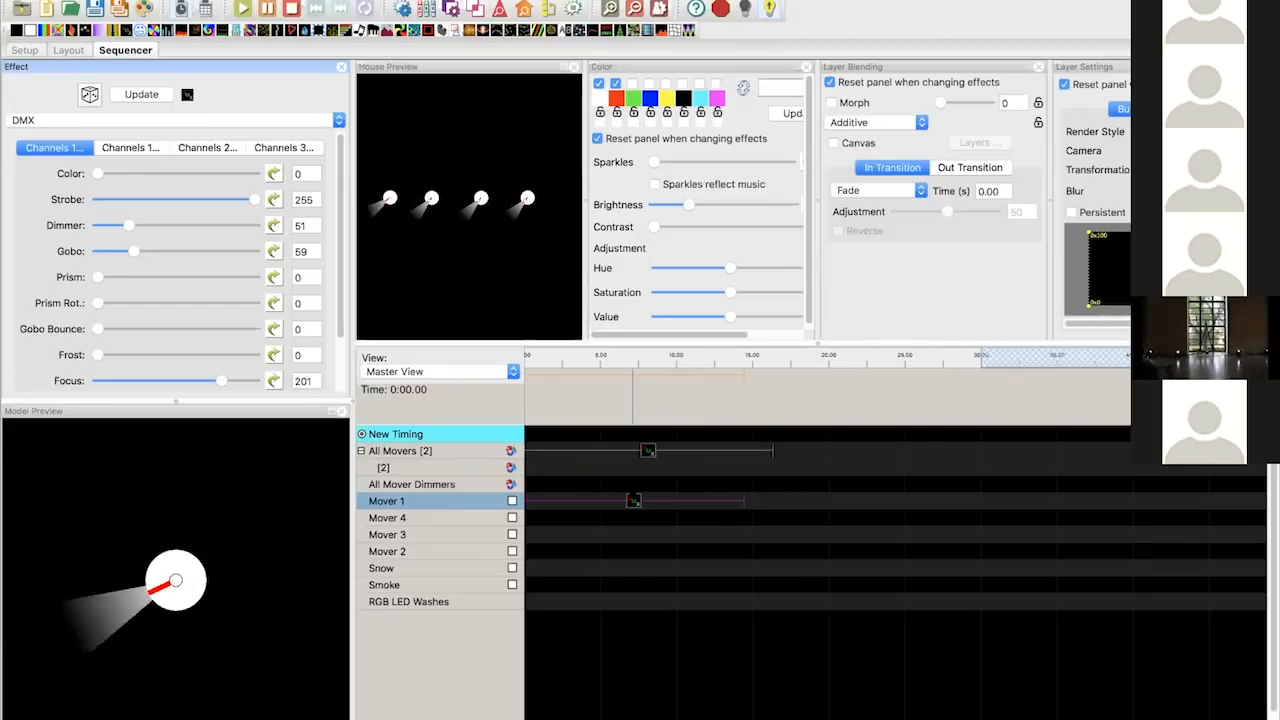
# - Set the Strobe, Dimmer, Gobo, Focus and Tilt channels of the Mover 1 effect to 0
pyautogui.moveTo(105, 201); pyautogui.dragTo(55, 199)
pyautogui.moveTo(128, 225); pyautogui.dragTo(62, 252)
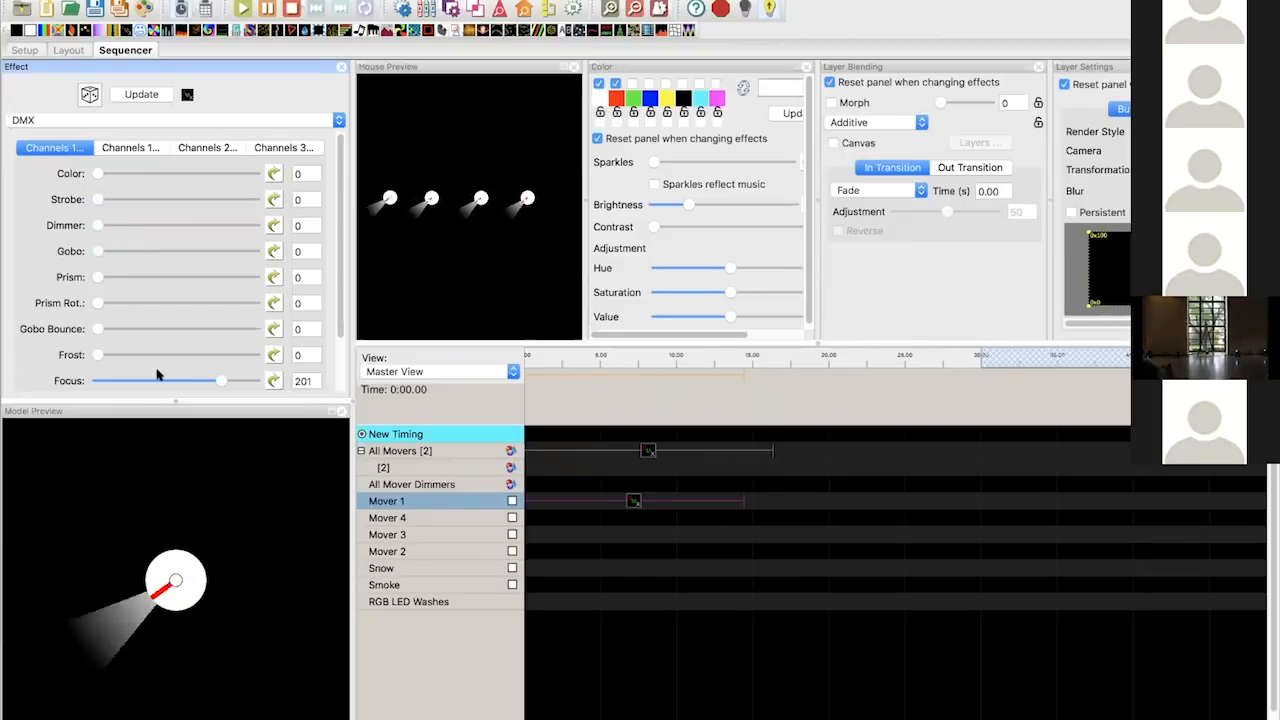
pyautogui.moveTo(221, 381); pyautogui.dragTo(92, 381)
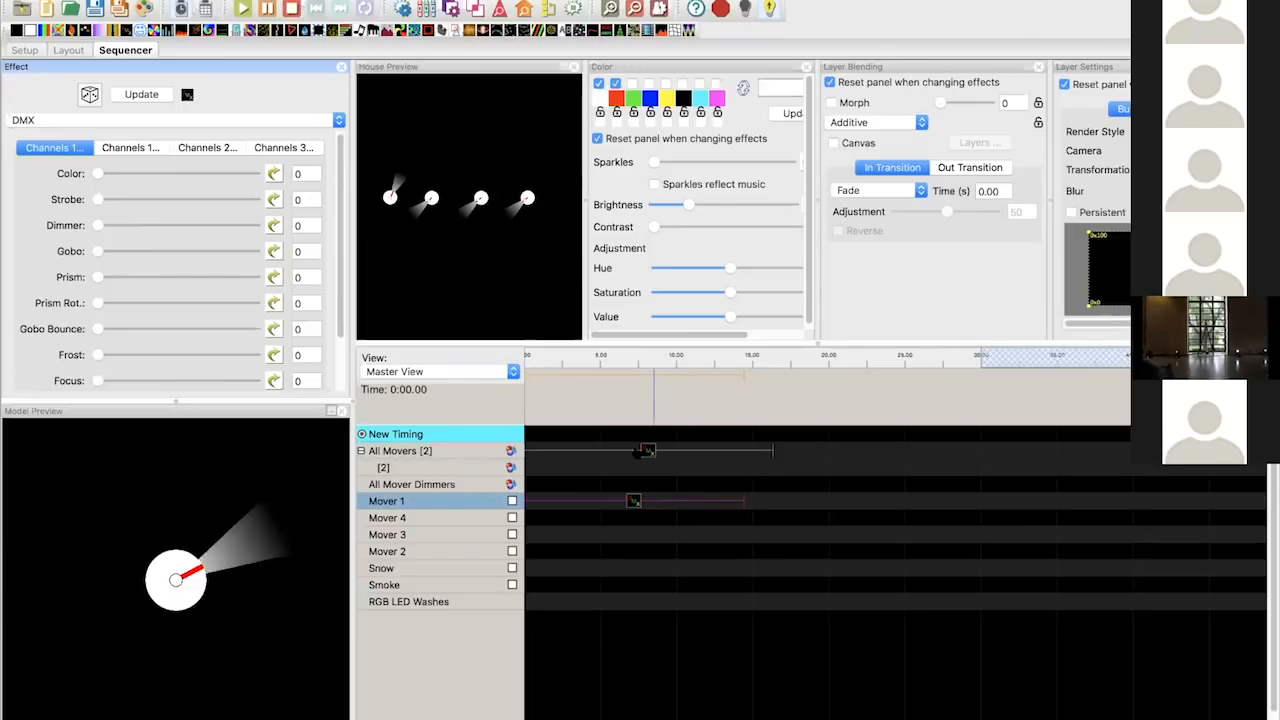
pyautogui.scroll(-3, 203, 270)
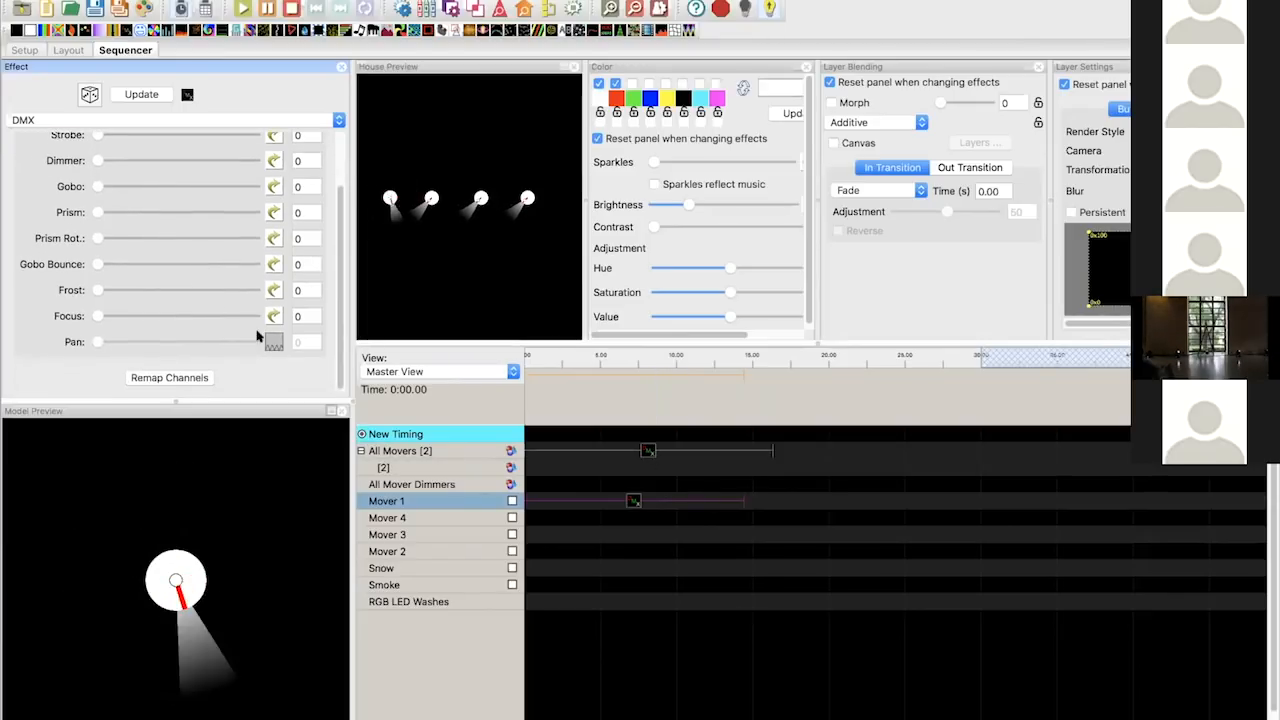
pyautogui.scroll(3, 180, 210)
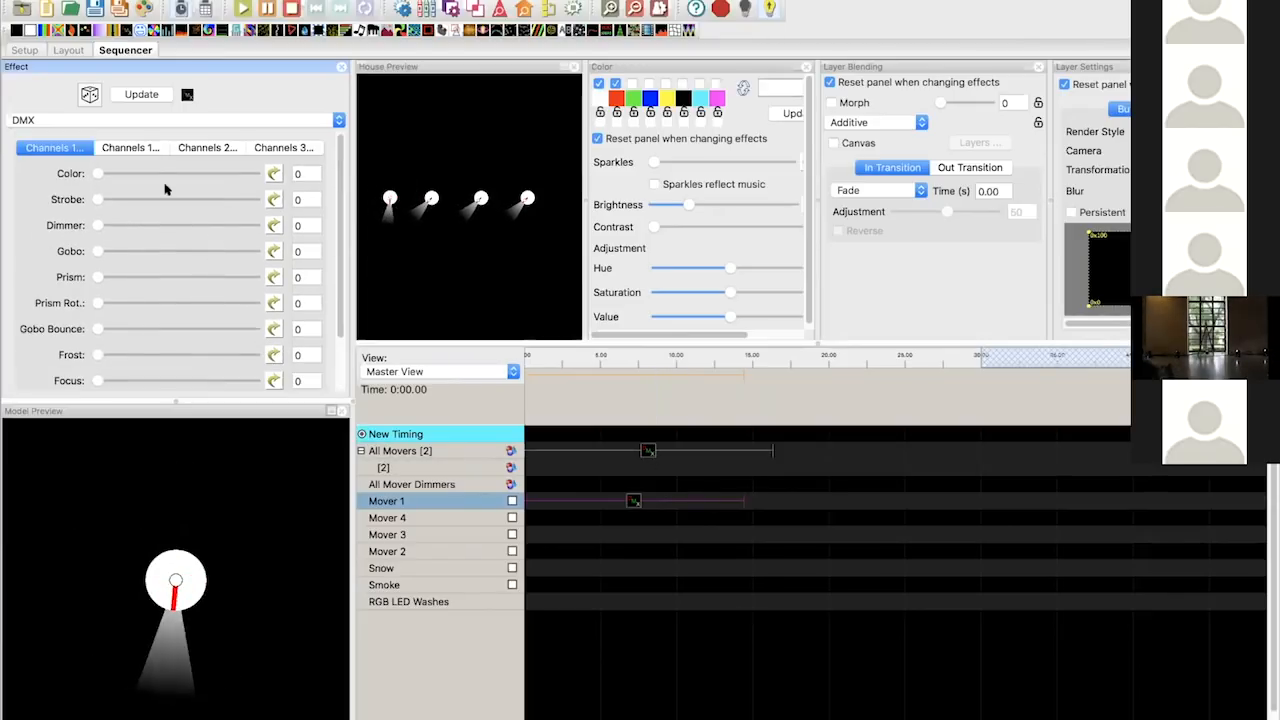
pyautogui.click(130, 147)
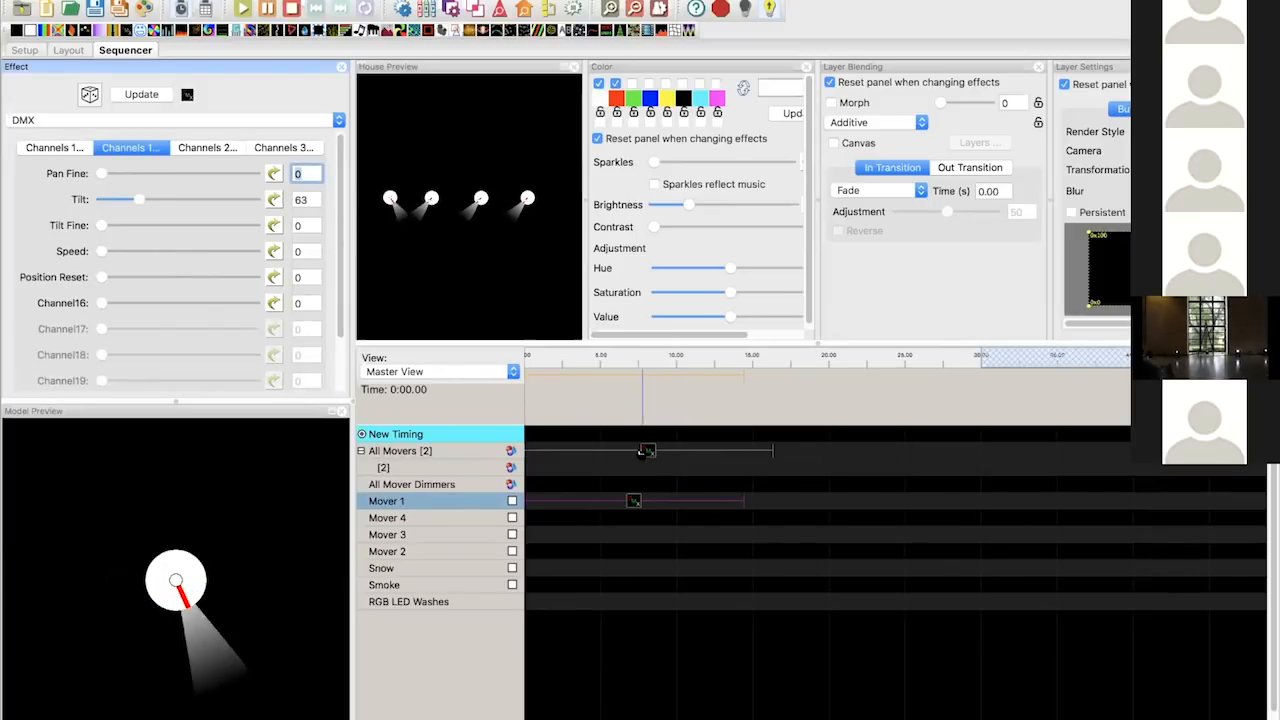
pyautogui.moveTo(138, 199); pyautogui.dragTo(108, 199)
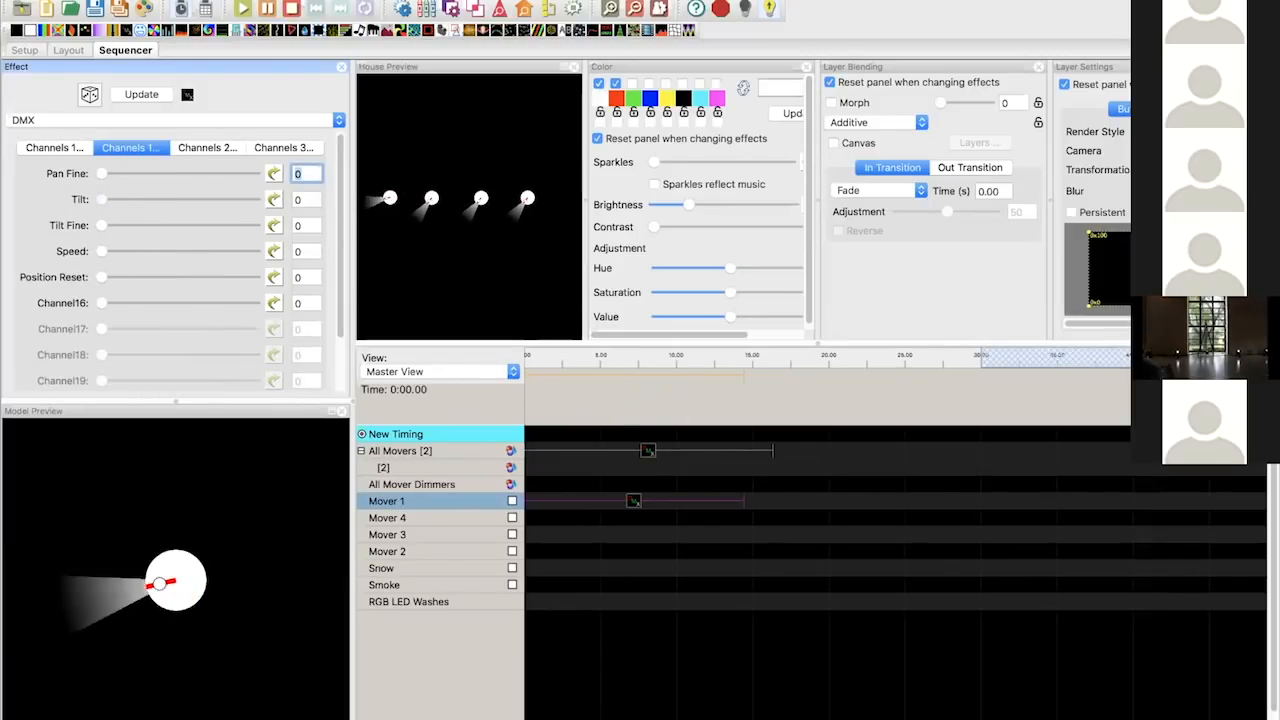
# - Compare the channel values of the All Movers effect with those of the Mover 1 effect
pyautogui.click(648, 451)
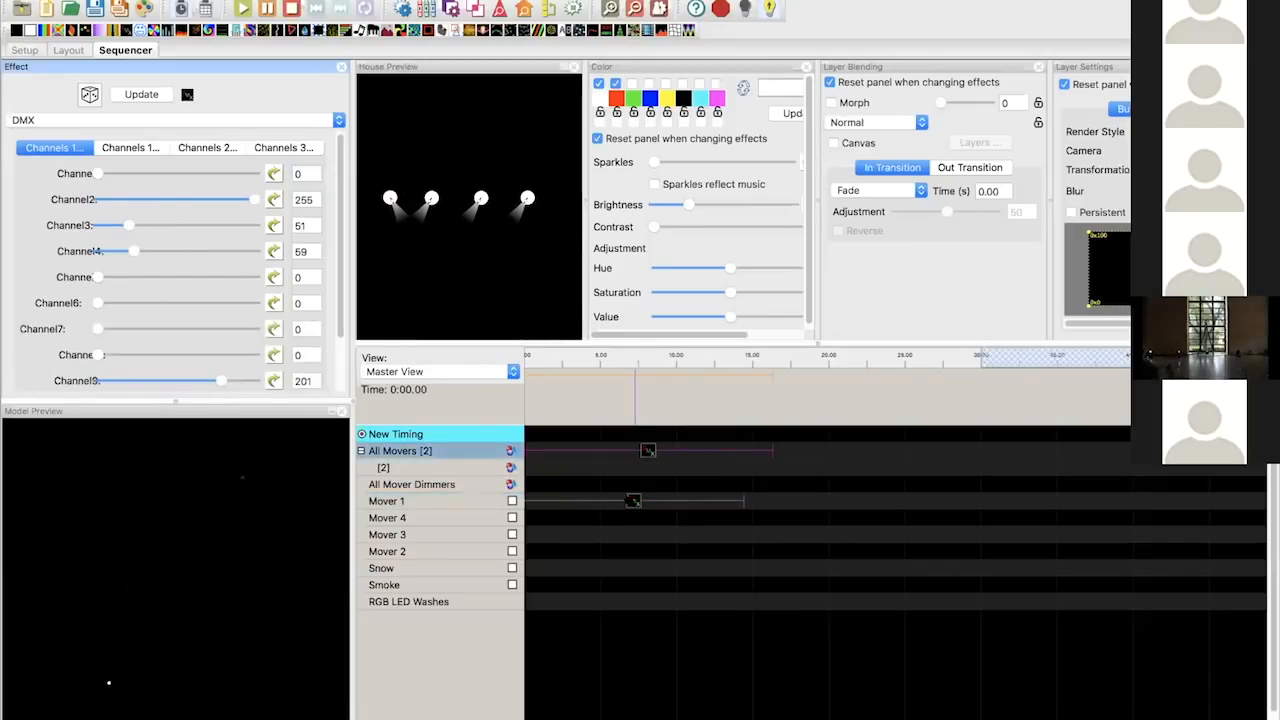
pyautogui.click(633, 500)
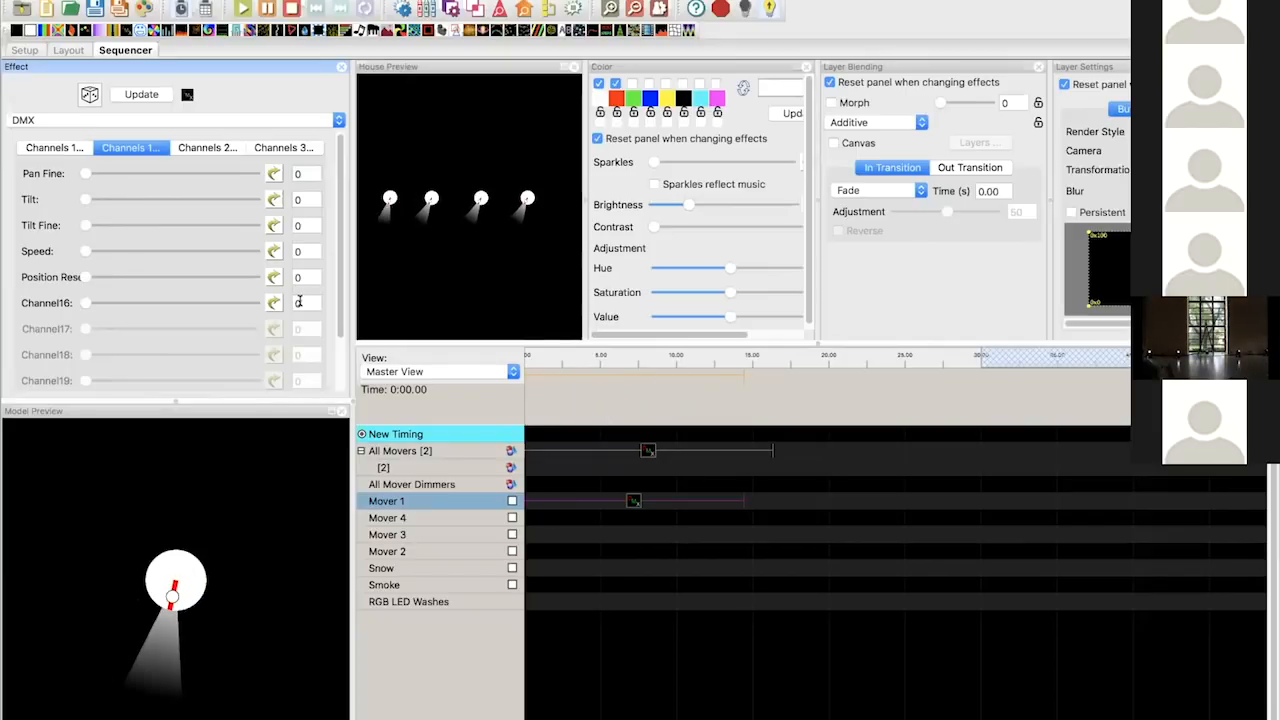
pyautogui.scroll(-1, 298, 301)
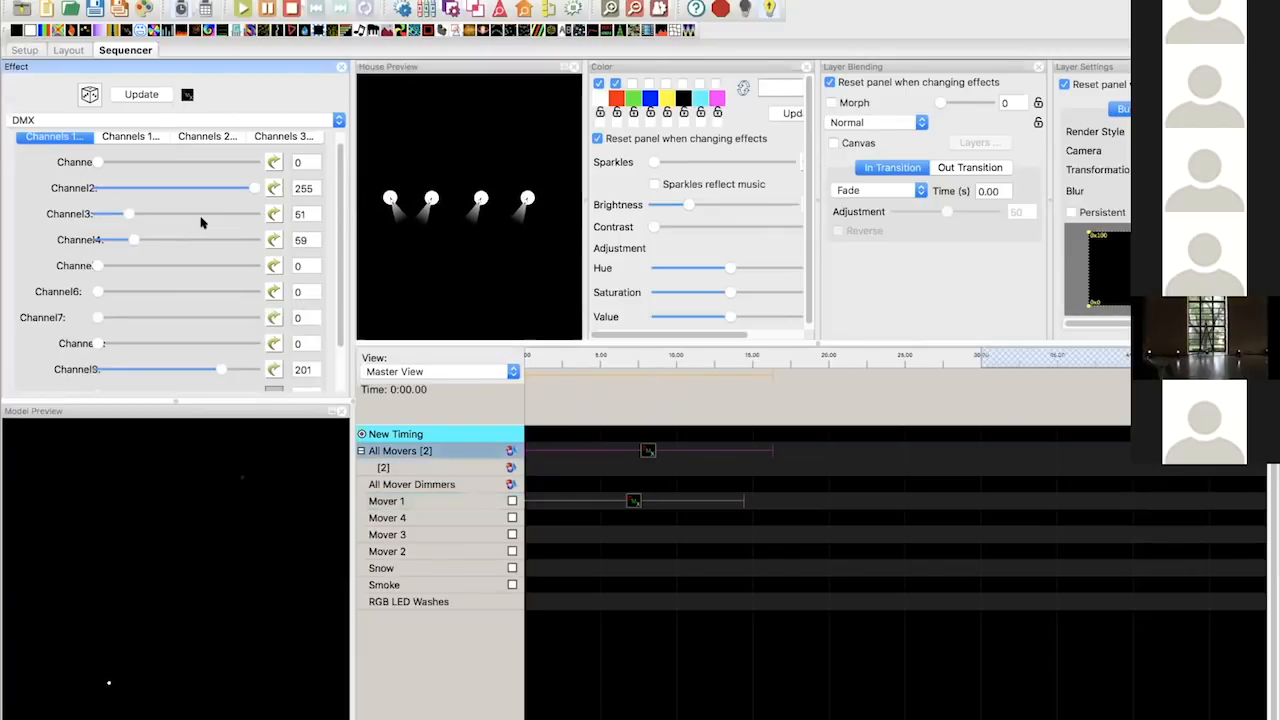
pyautogui.scroll(-3, 202, 222)
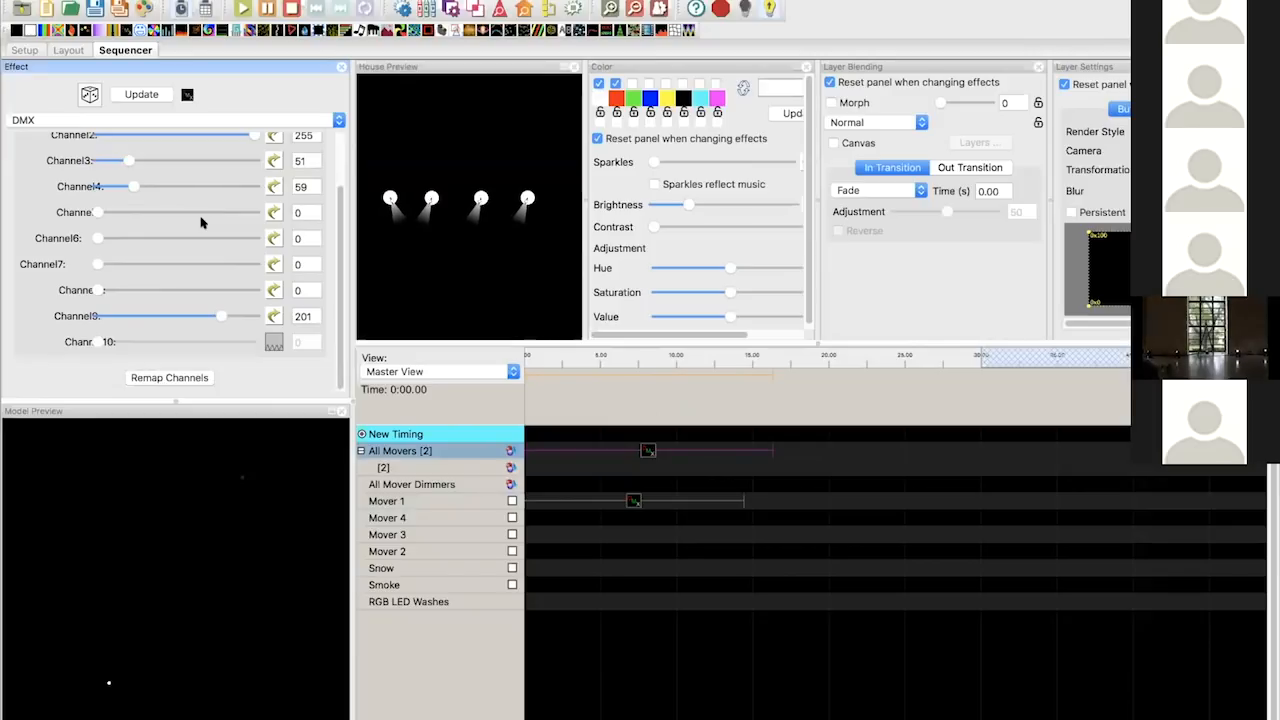
# - Look up the color values in the Excel channel sheet and set the Mover 1 effect's Color channel to 8 in xLights
pyautogui.click(633, 500)
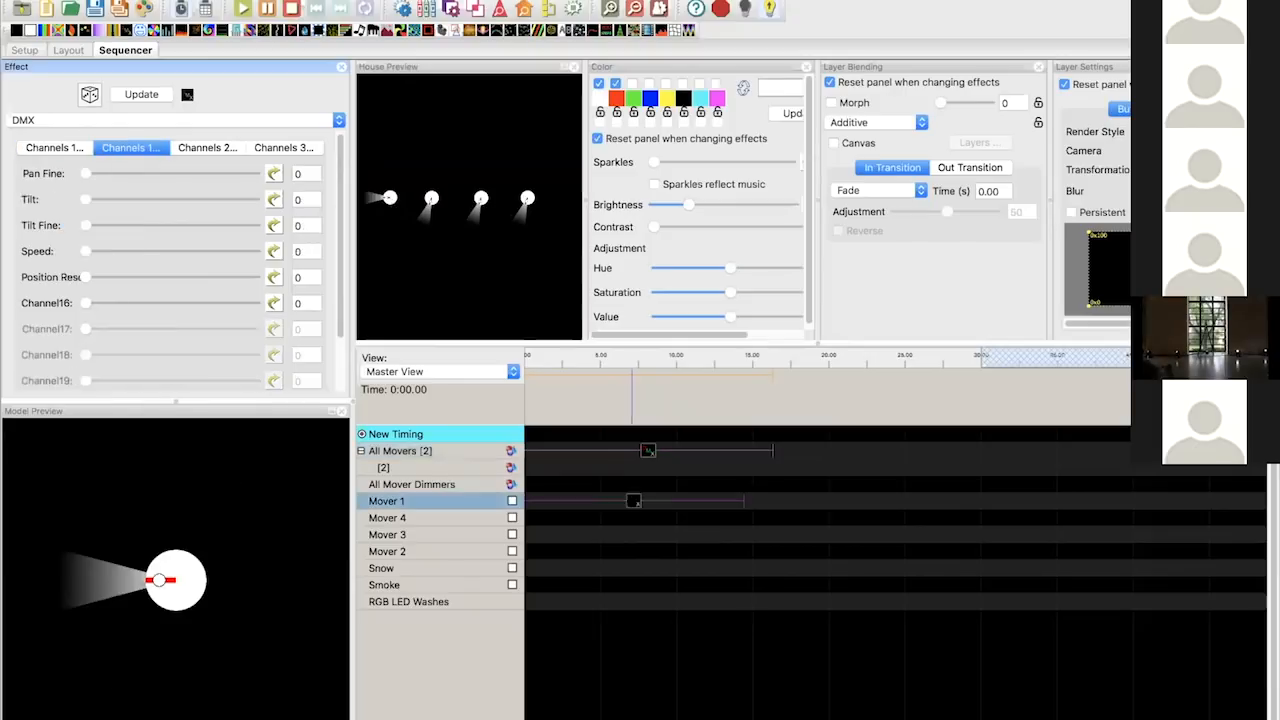
pyautogui.click(55, 147)
pyautogui.moveTo(99, 174); pyautogui.dragTo(111, 175)
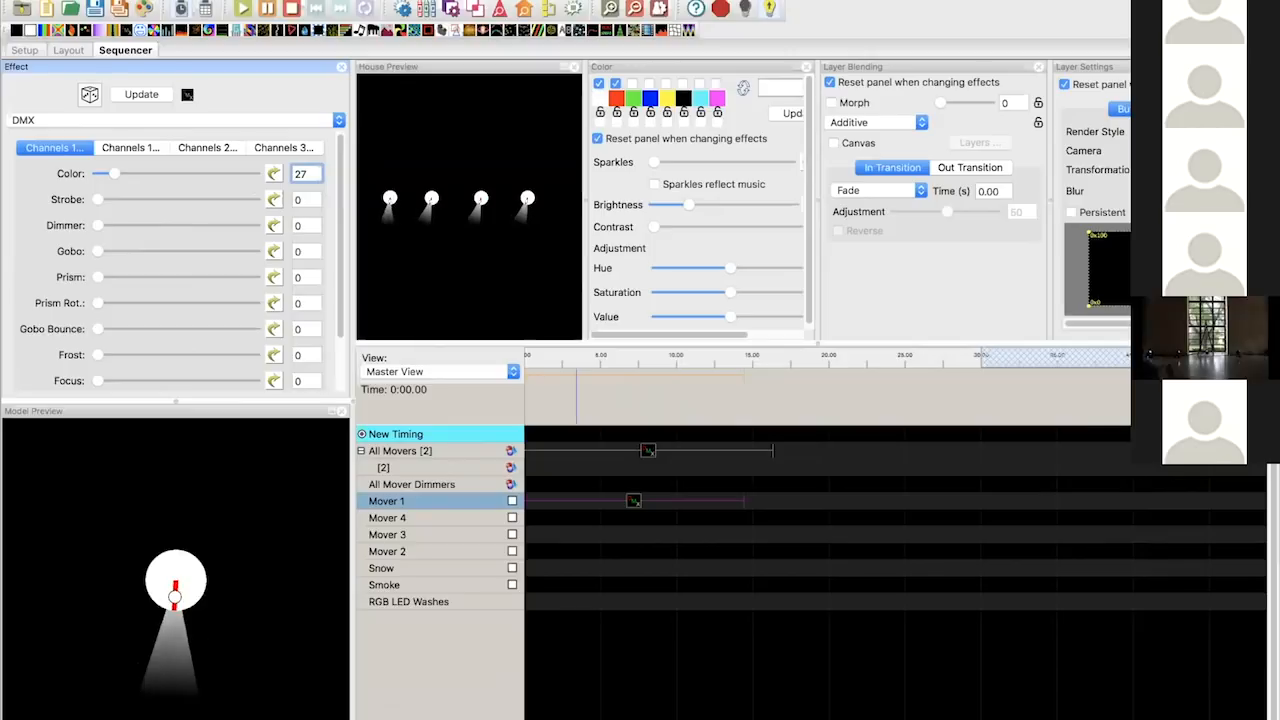
pyautogui.press('super+Tab')
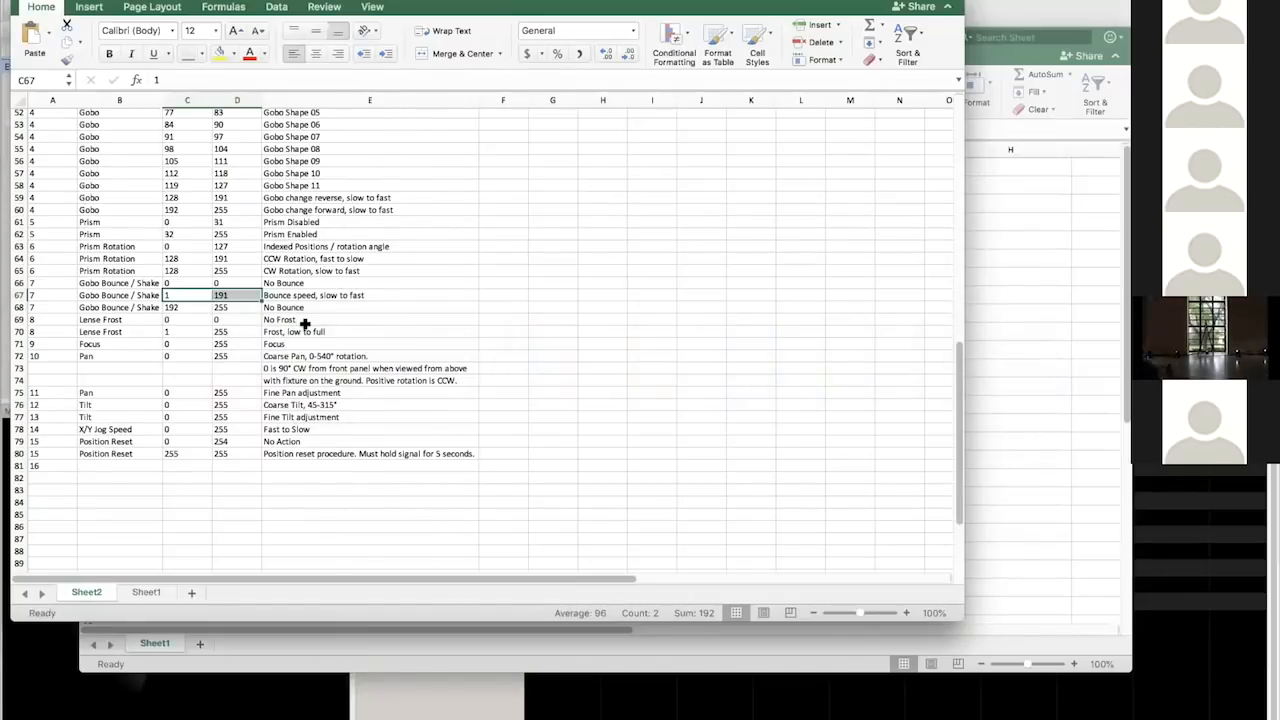
pyautogui.scroll(17, 304, 324)
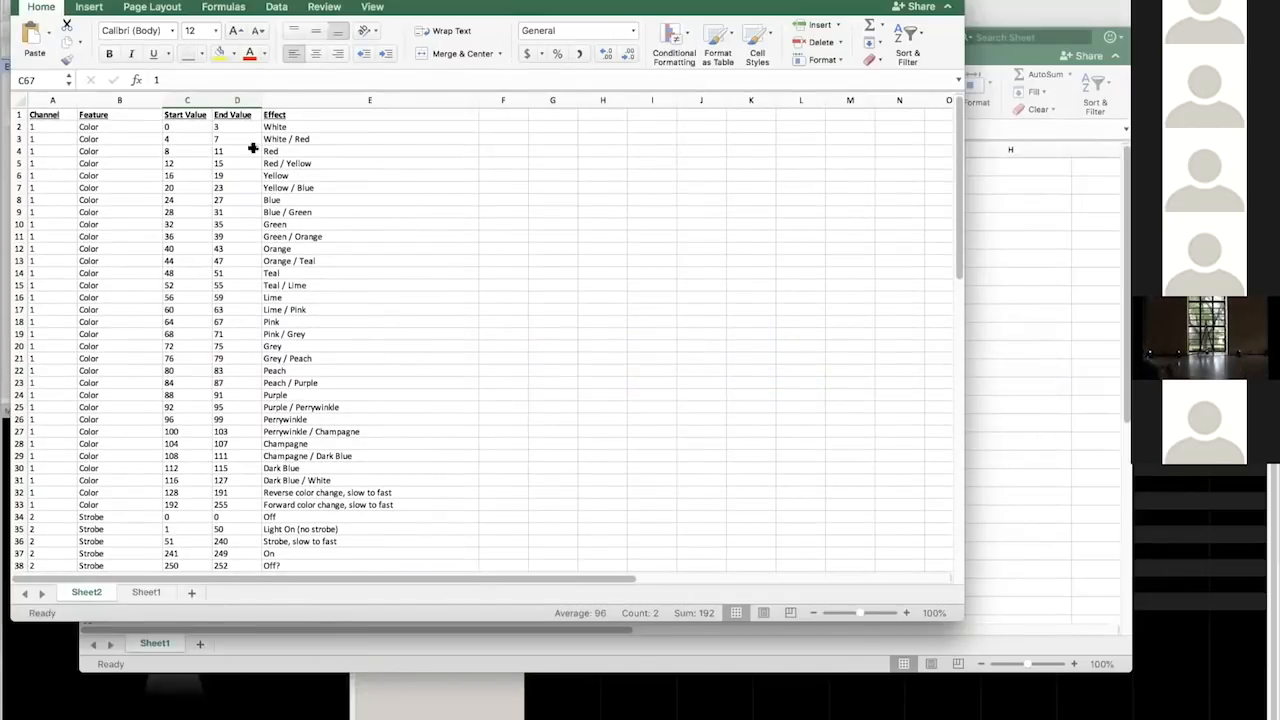
pyautogui.press('super+Tab')
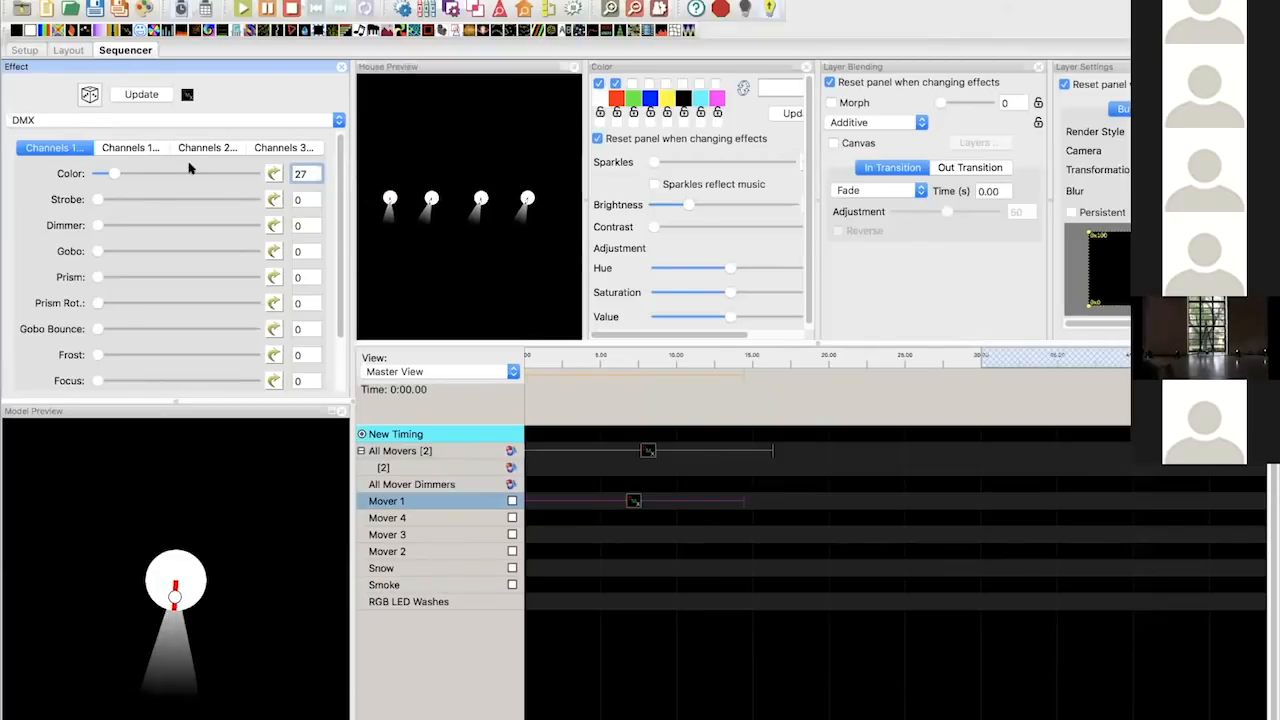
pyautogui.moveTo(110, 175); pyautogui.dragTo(99, 175)
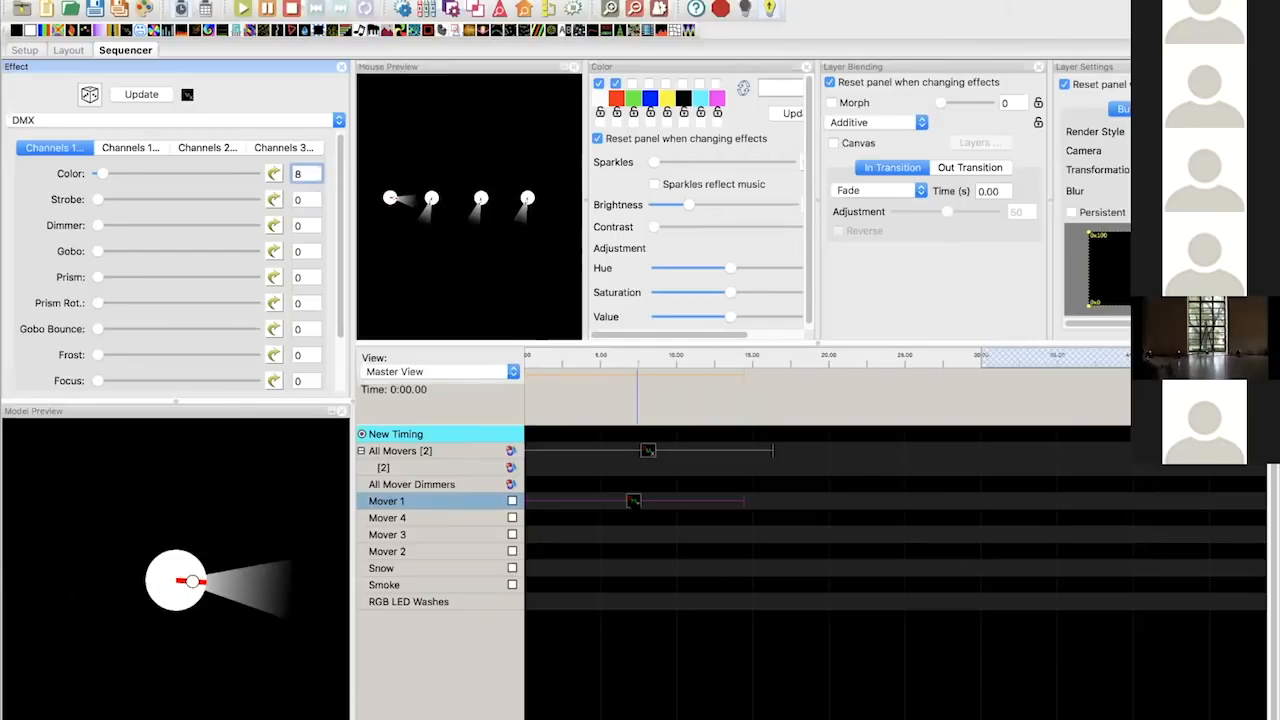
# - Paste the DMX effect onto Mover 4, Mover 3 and Mover 2 and align the copies with the Mover 1 effect
pyautogui.click(560, 517)
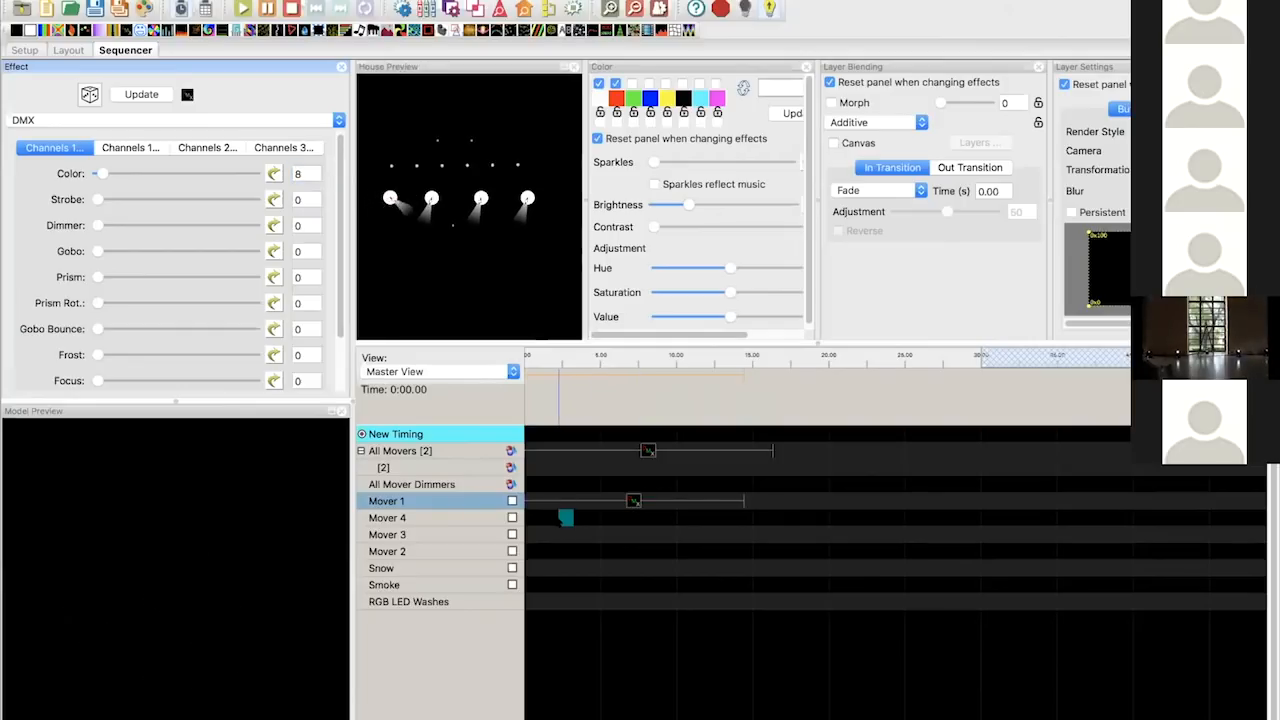
pyautogui.hotkey('ctrl', 'v')
pyautogui.click(585, 534)
pyautogui.hotkey('ctrl', 'v')
pyautogui.hotkey('ctrl', 'v')
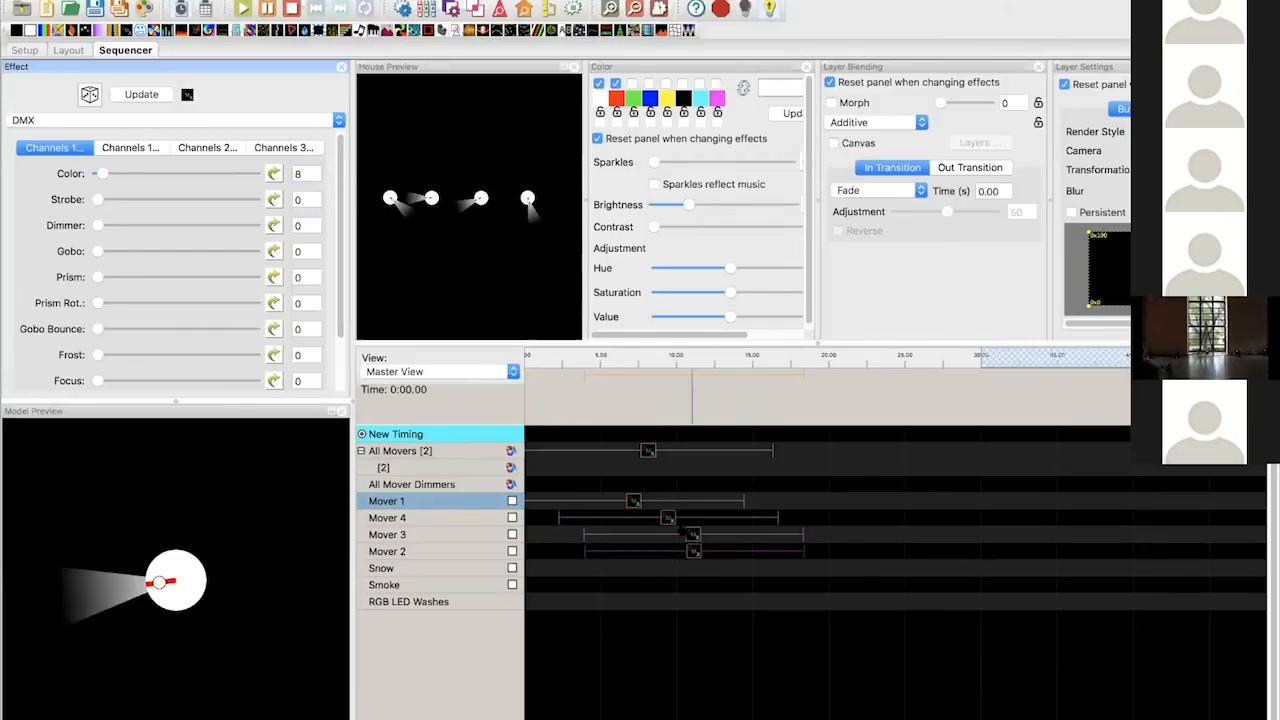
pyautogui.moveTo(652, 519); pyautogui.dragTo(618, 518)
pyautogui.moveTo(693, 535); pyautogui.dragTo(636, 551)
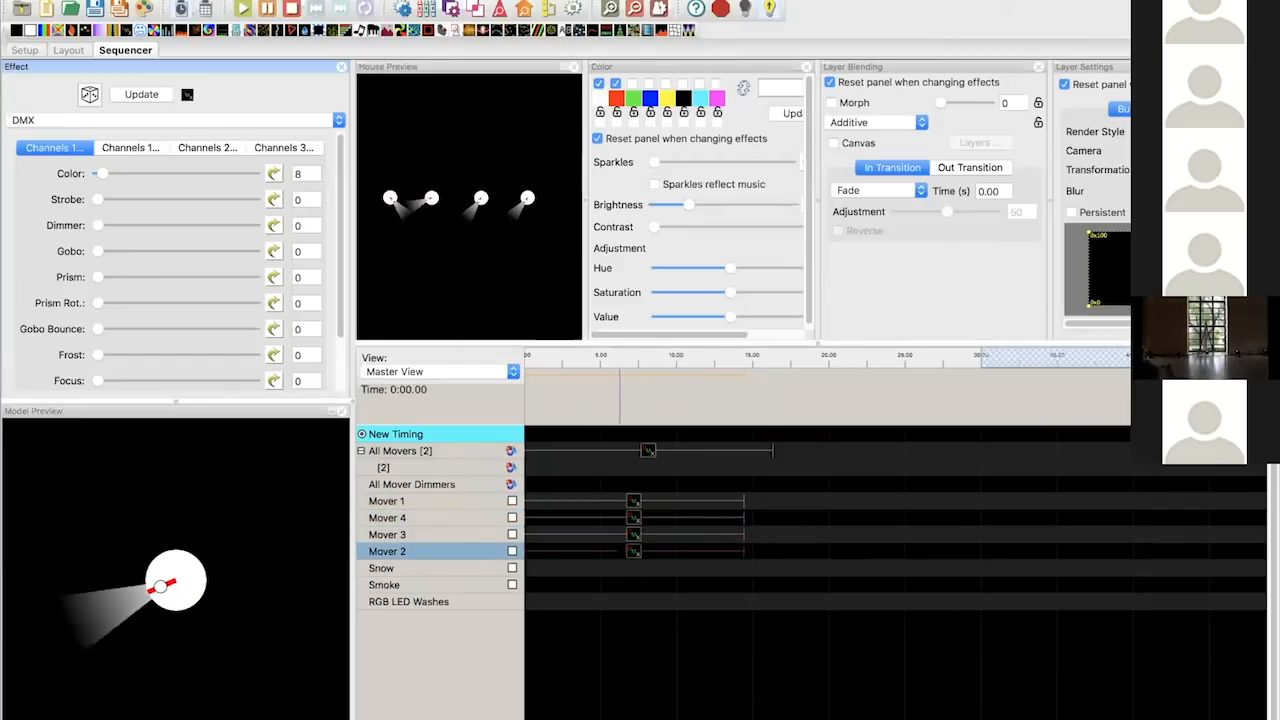
# - Set the Color channel to 36 on the Mover 3 effect and 49 on the Mover 2 effect
pyautogui.click(630, 518)
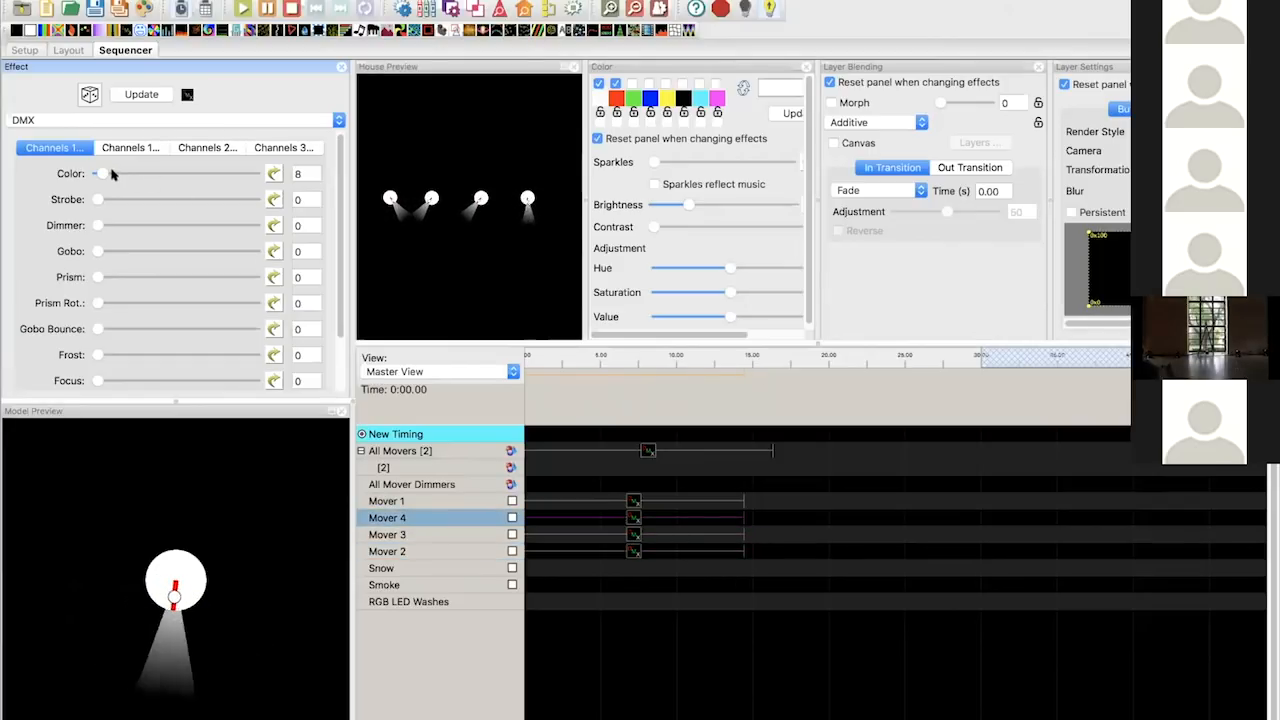
pyautogui.press('Down')
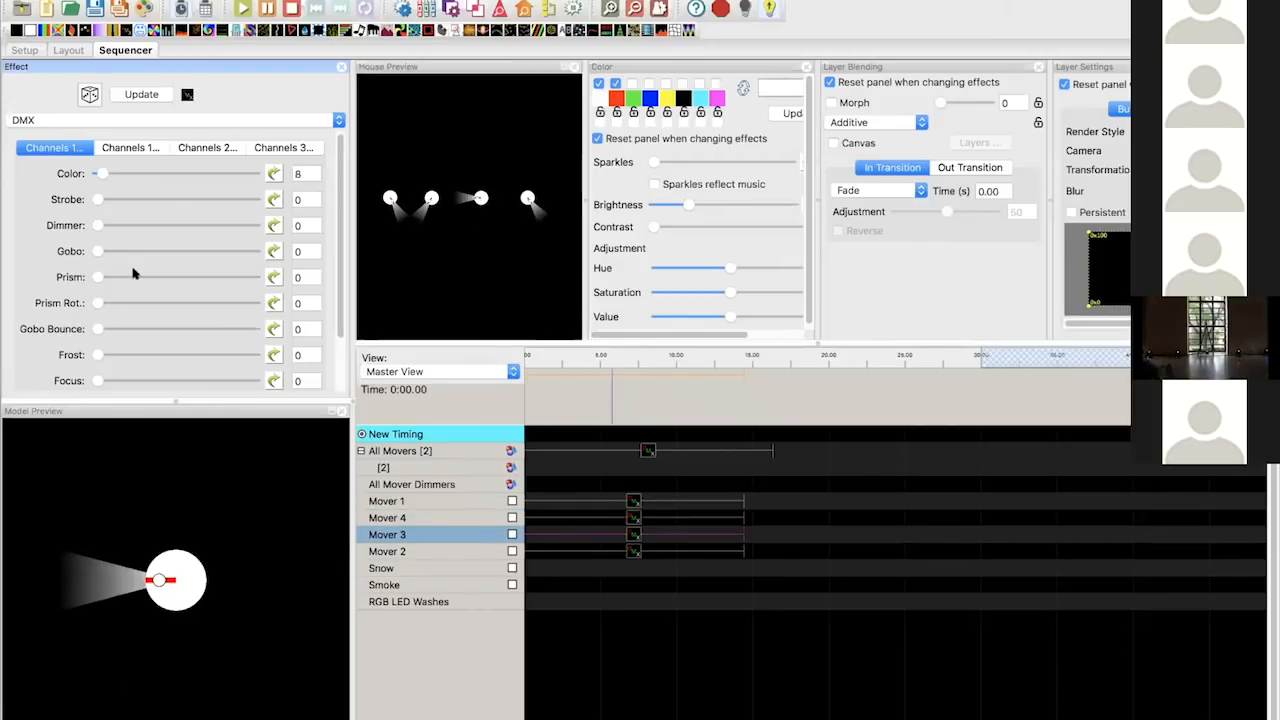
pyautogui.moveTo(104, 176); pyautogui.dragTo(120, 177)
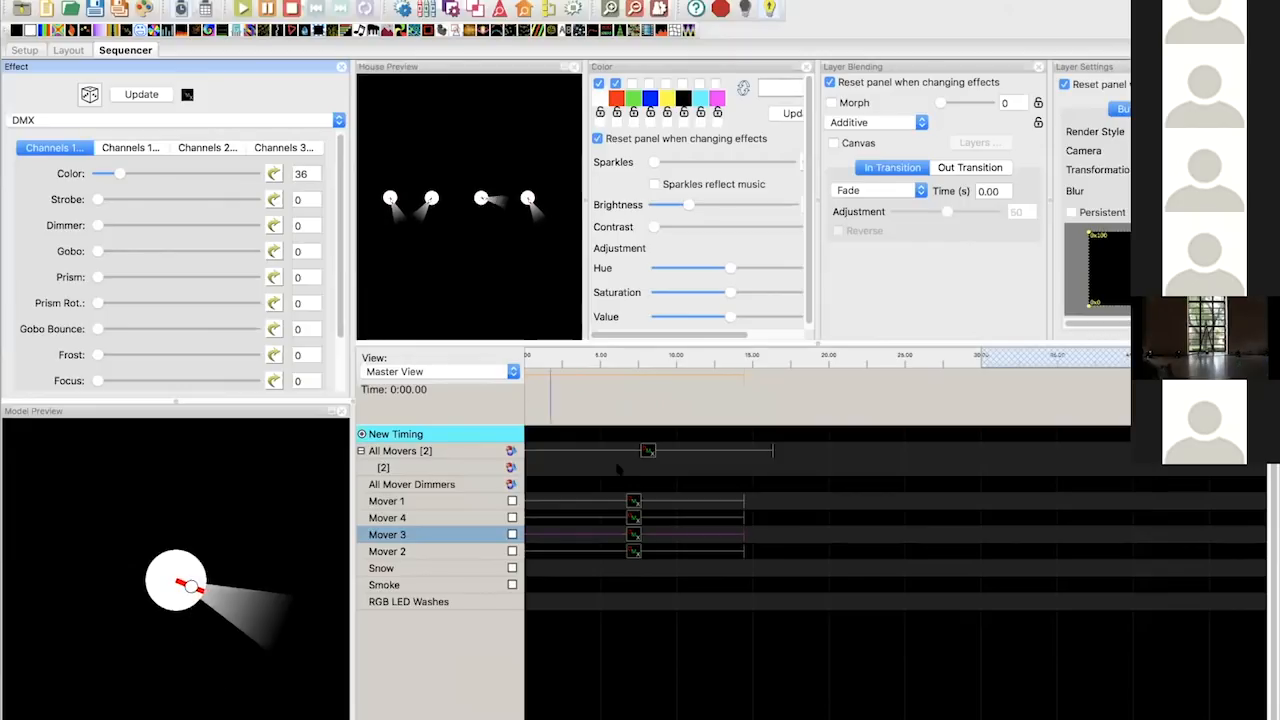
pyautogui.press('Down')
pyautogui.click(126, 174)
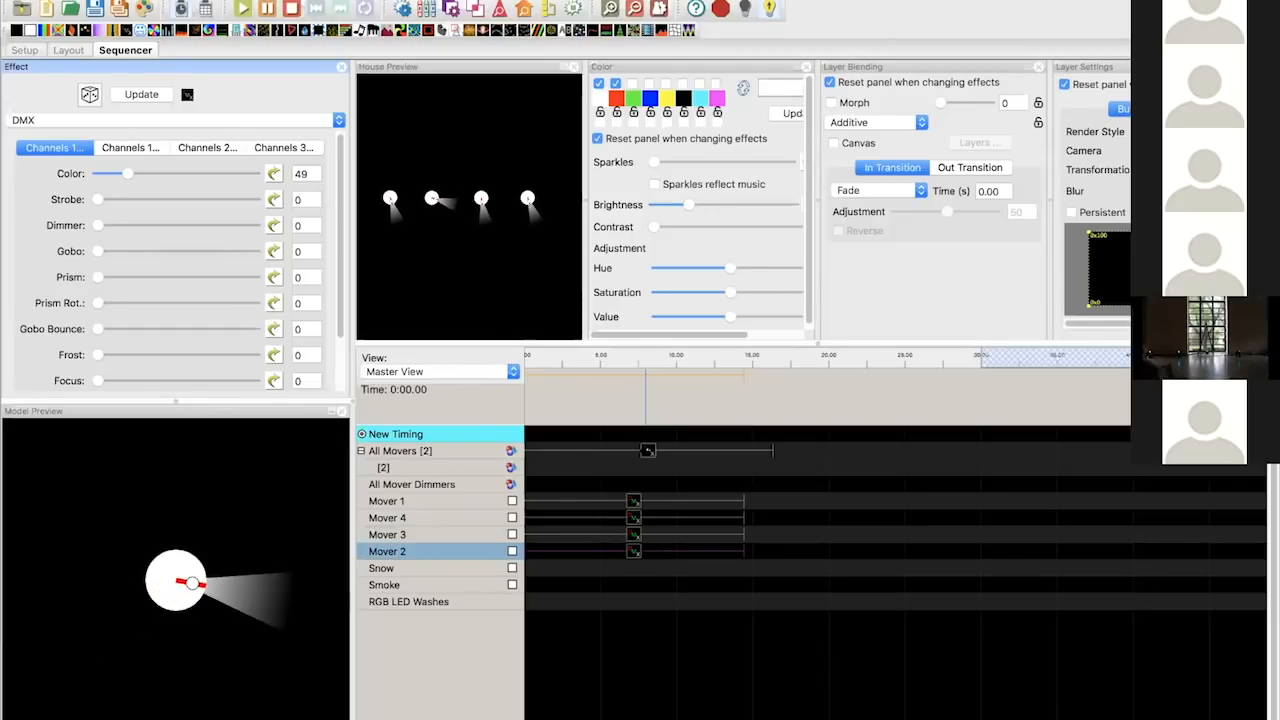
# - Examine the channel values and blending modes of the All Movers effect and the individual mover effects
pyautogui.click(646, 451)
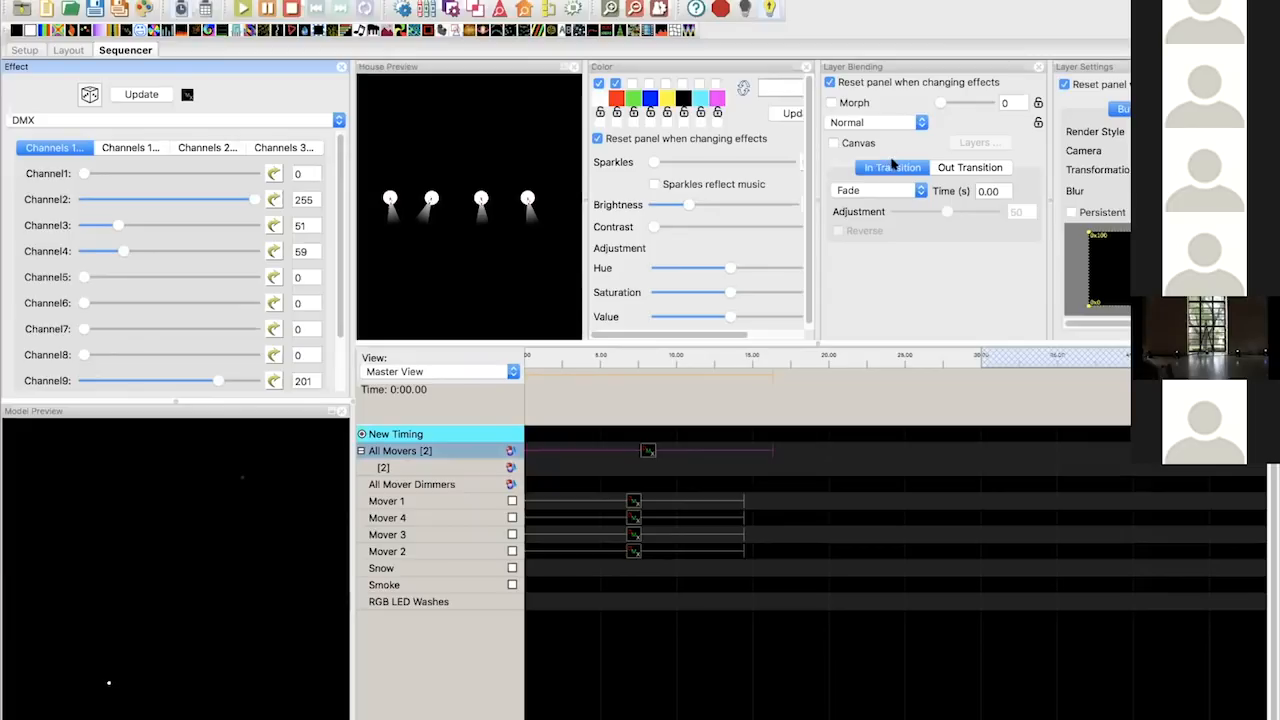
pyautogui.click(633, 501)
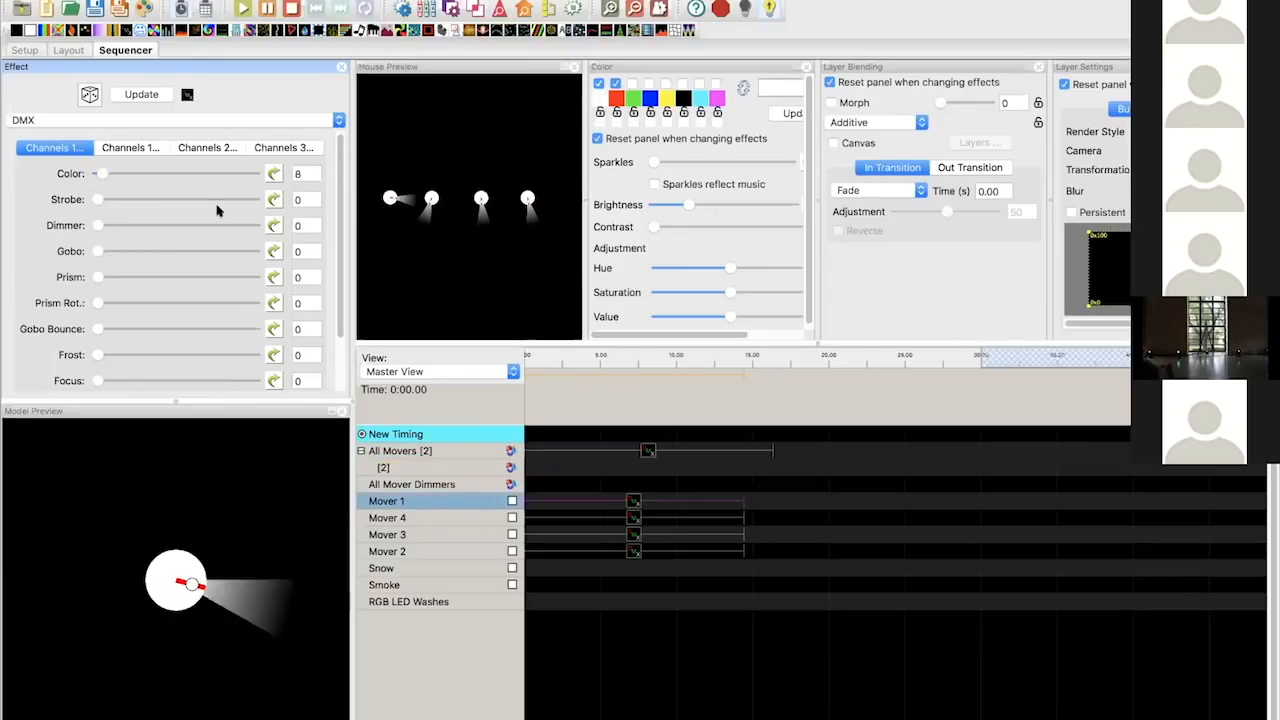
pyautogui.click(648, 450)
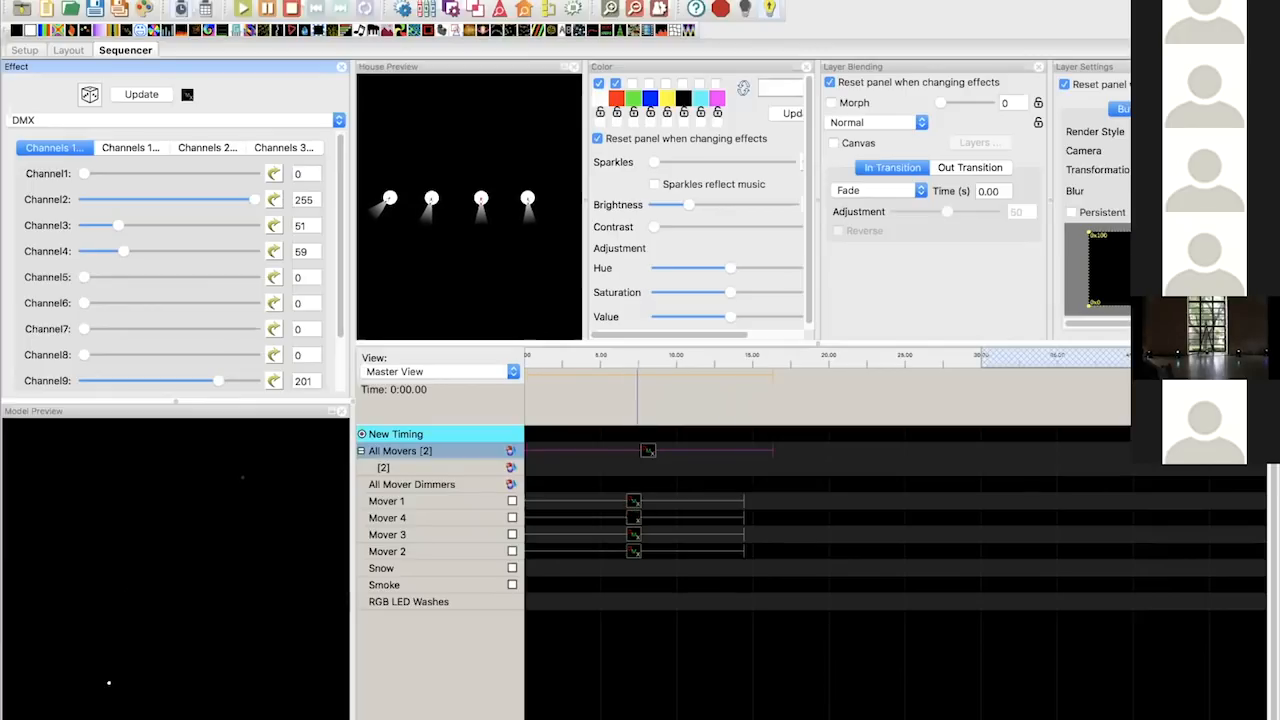
pyautogui.click(633, 500)
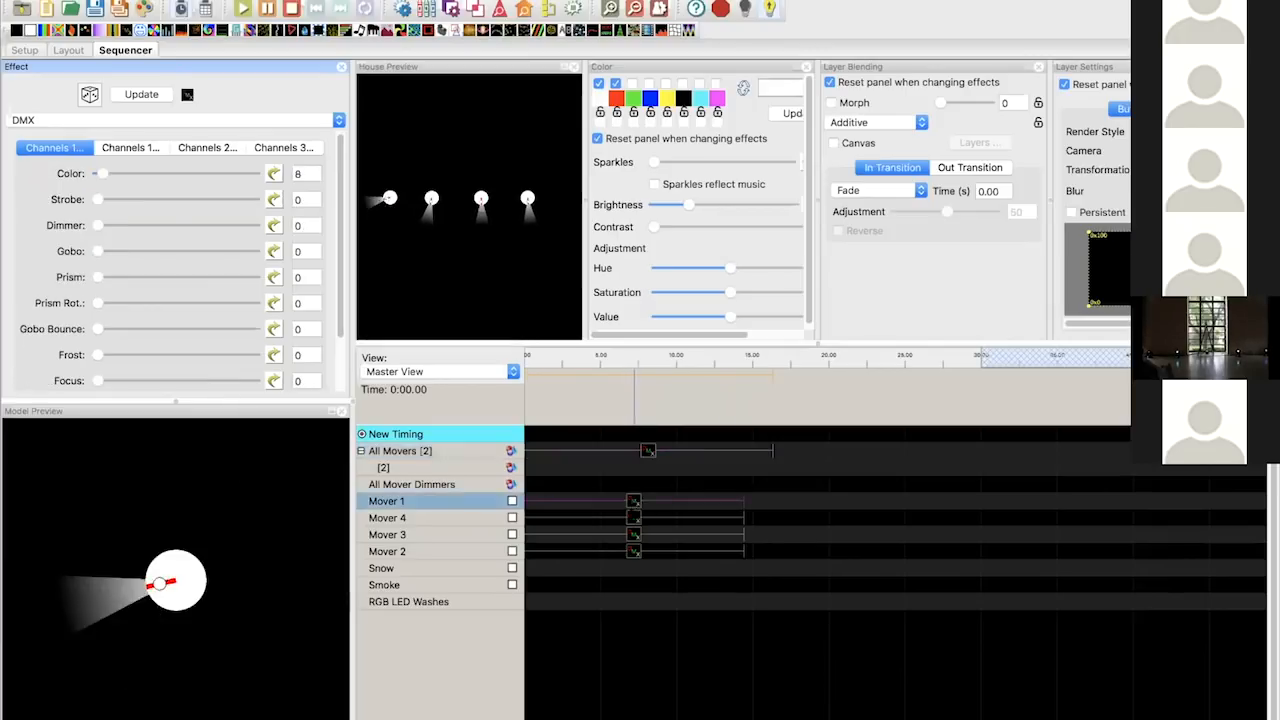
pyautogui.click(633, 517)
pyautogui.click(633, 500)
pyautogui.click(648, 451)
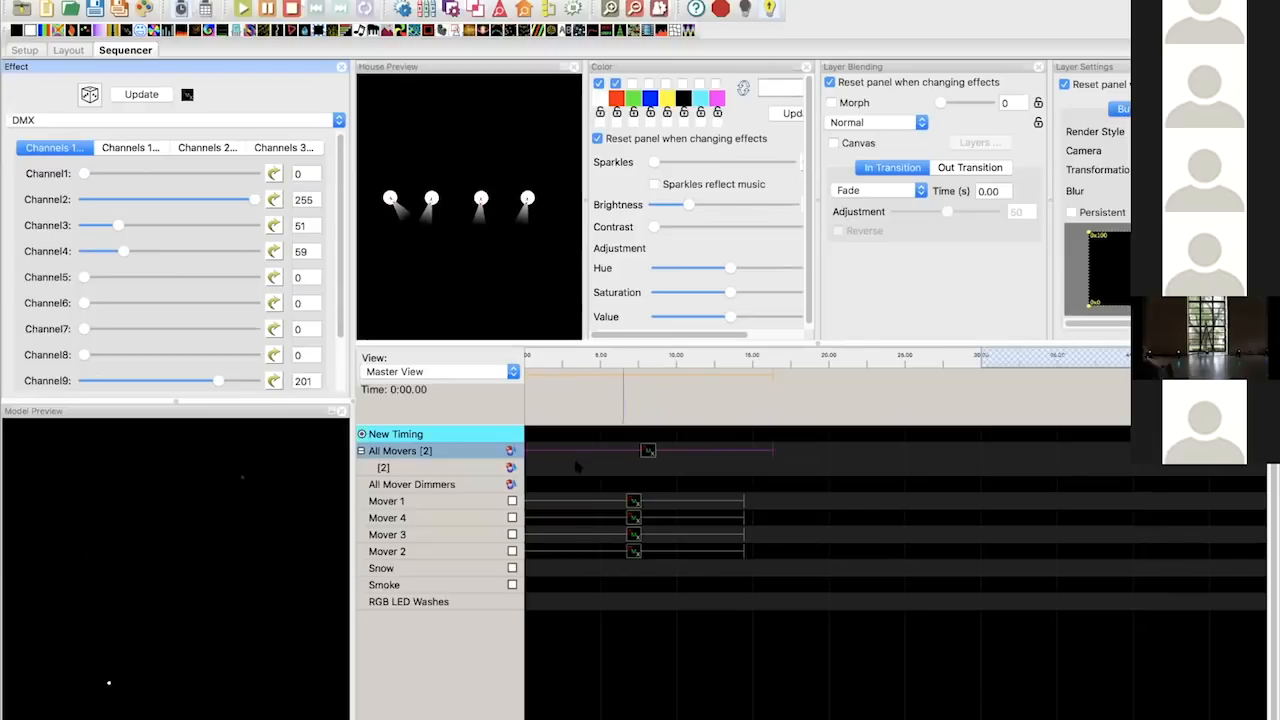
pyautogui.click(466, 469)
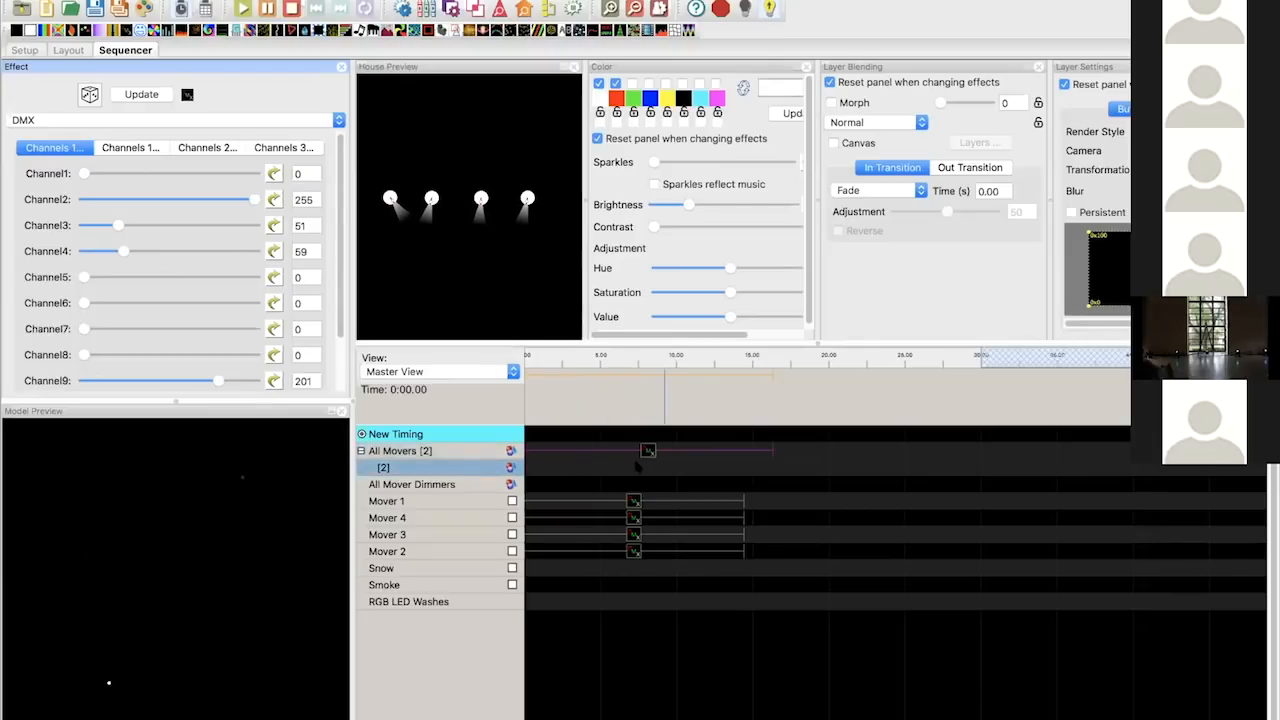
pyautogui.click(645, 453)
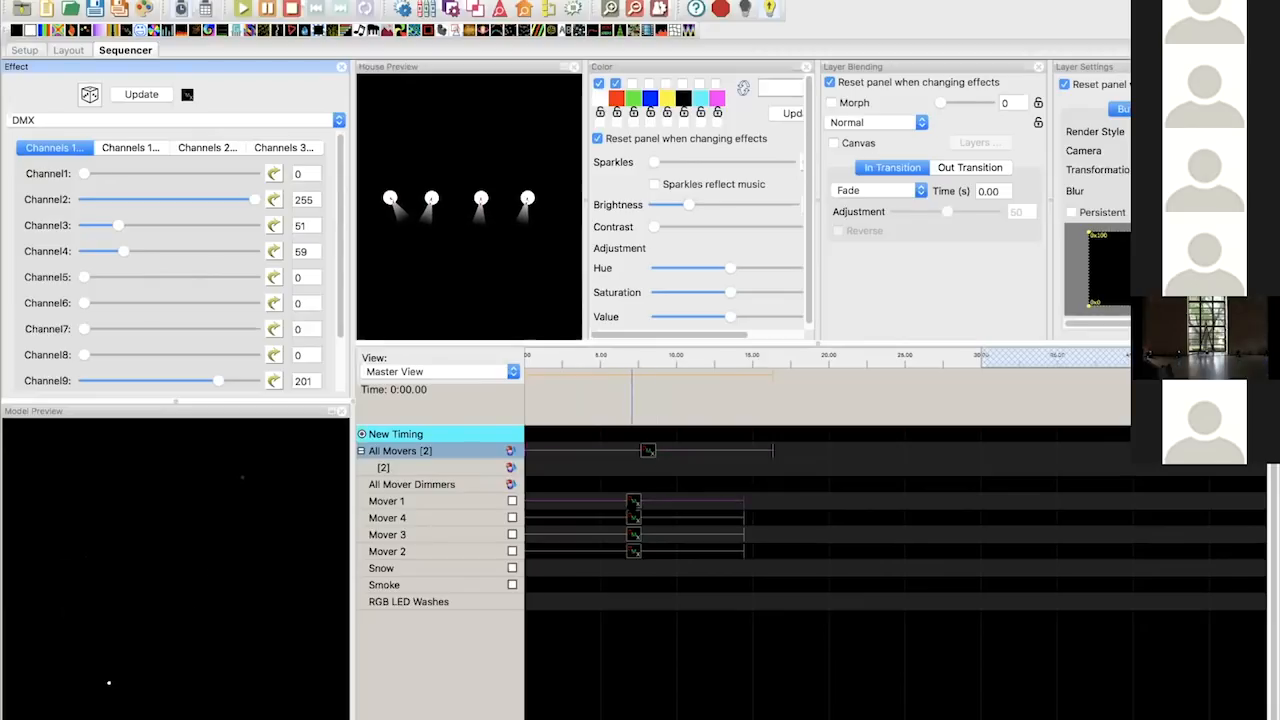
# - Delete the effects on Mover 4, Mover 3 and Mover 2, and place the Mover 1 effect twice on the second All Movers layer
pyautogui.click(633, 501)
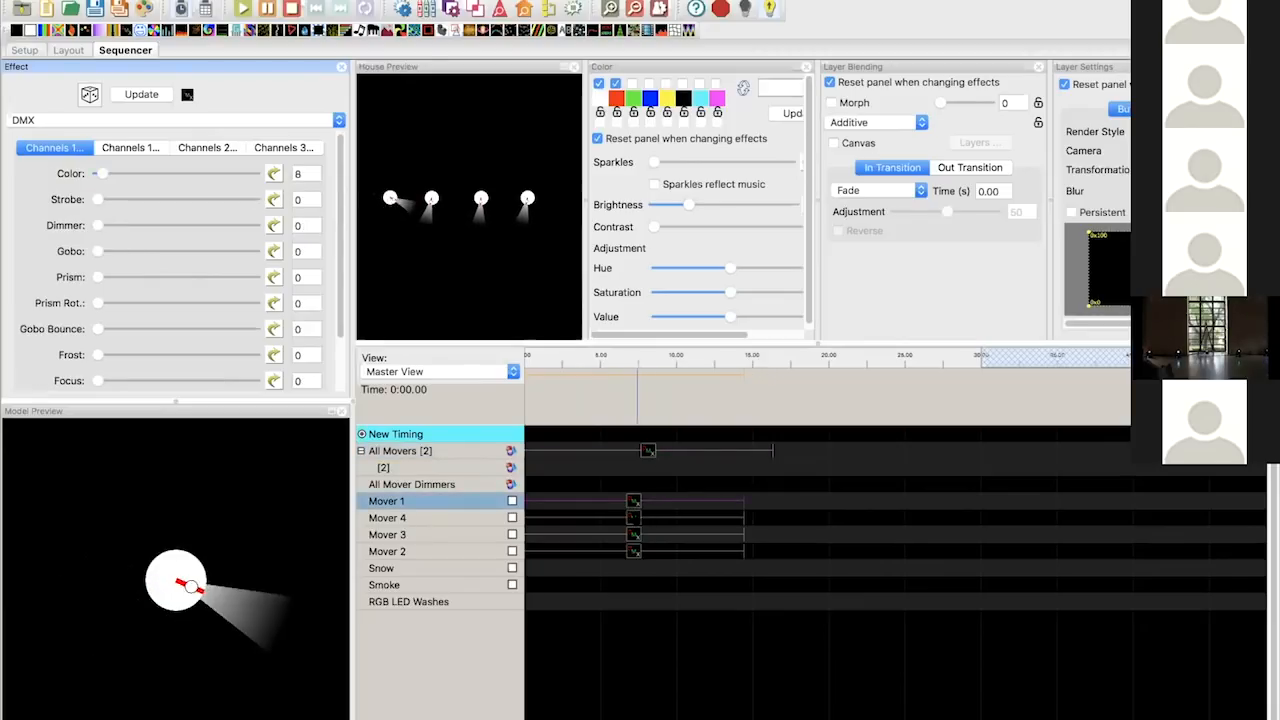
pyautogui.press('Down')
pyautogui.press('Down')
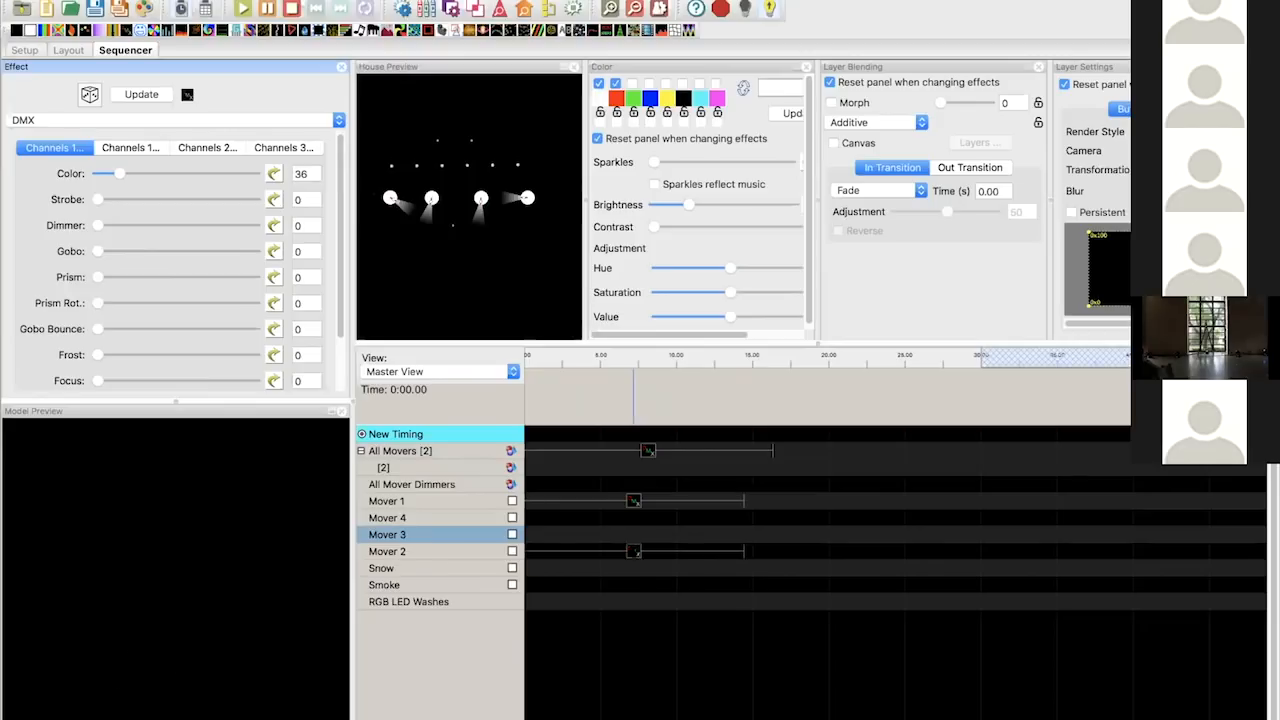
pyautogui.press('Down')
pyautogui.click(633, 501)
pyautogui.moveTo(633, 501); pyautogui.dragTo(581, 467)
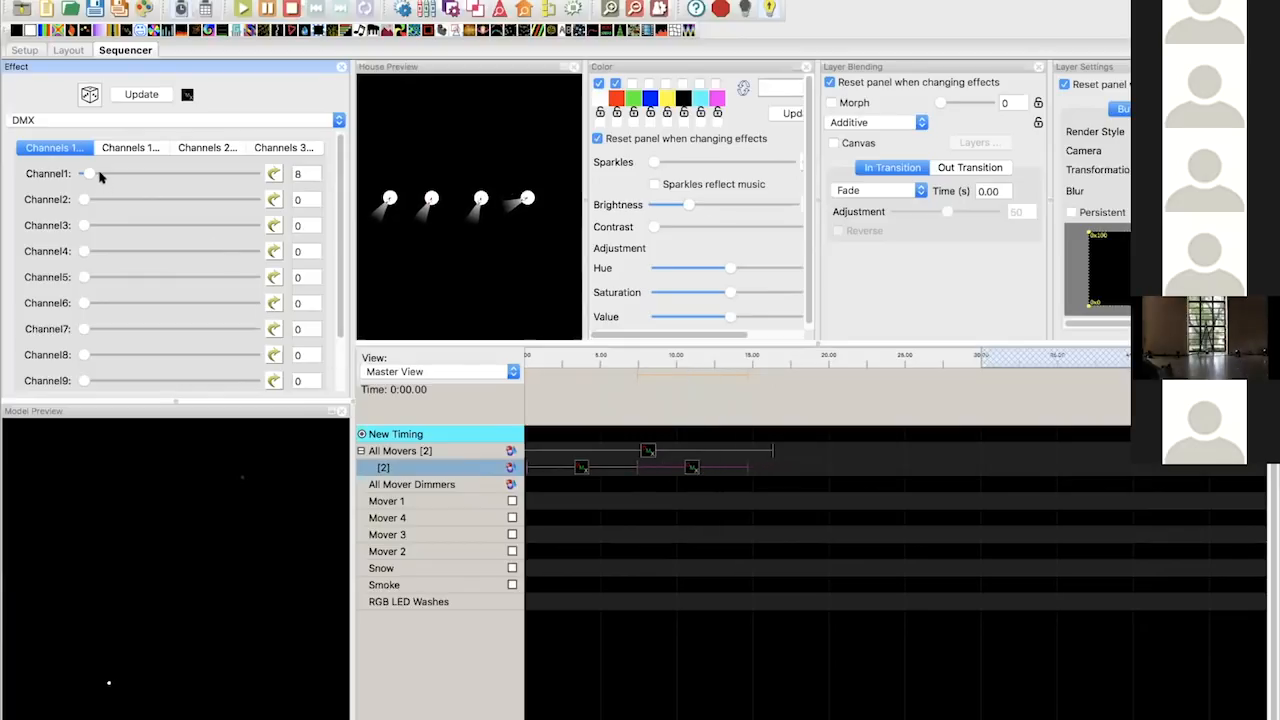
# - Play the sequence and look up the color values in the Excel channel sheet, returning to xLights
pyautogui.click(594, 358)
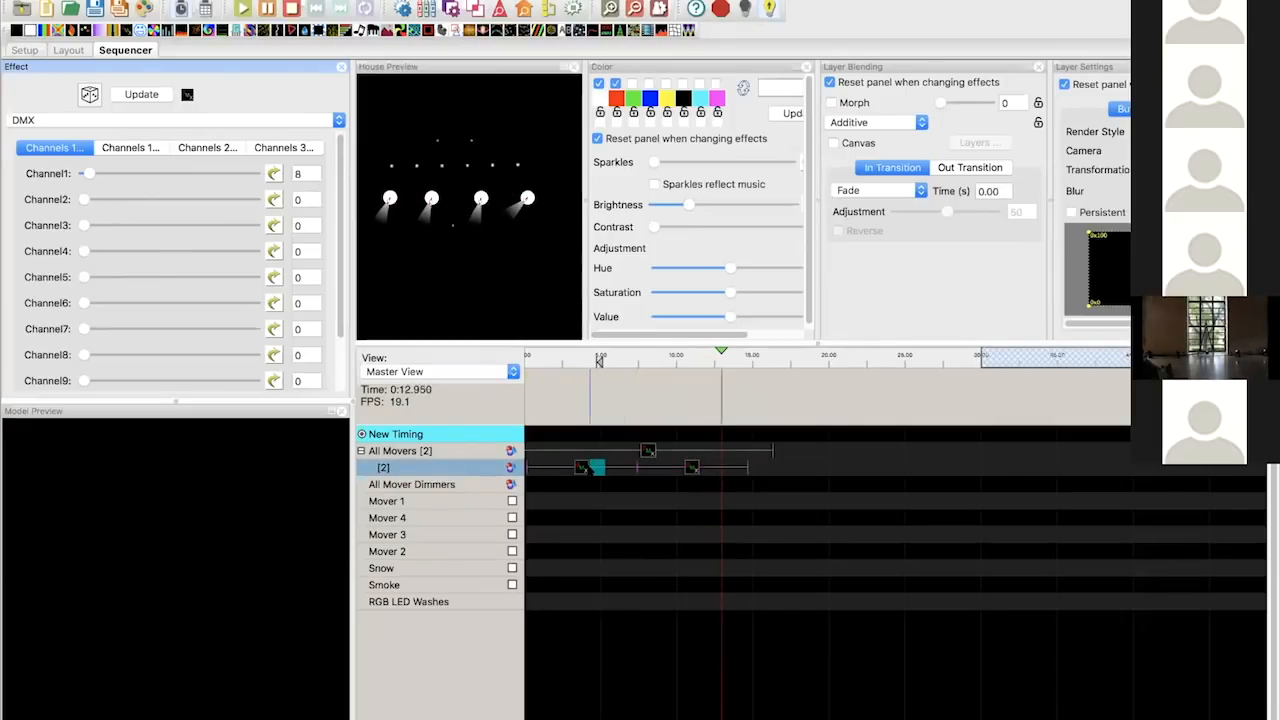
pyautogui.press('super+Tab')
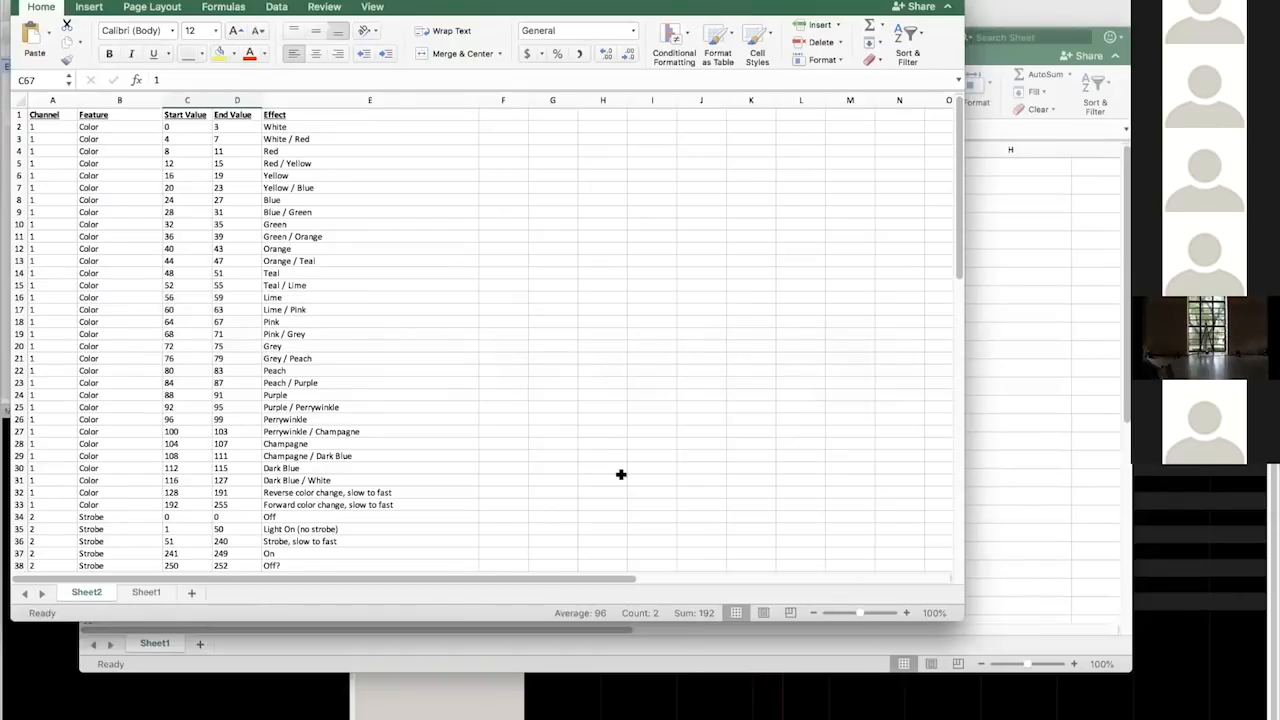
pyautogui.press('super+Tab')
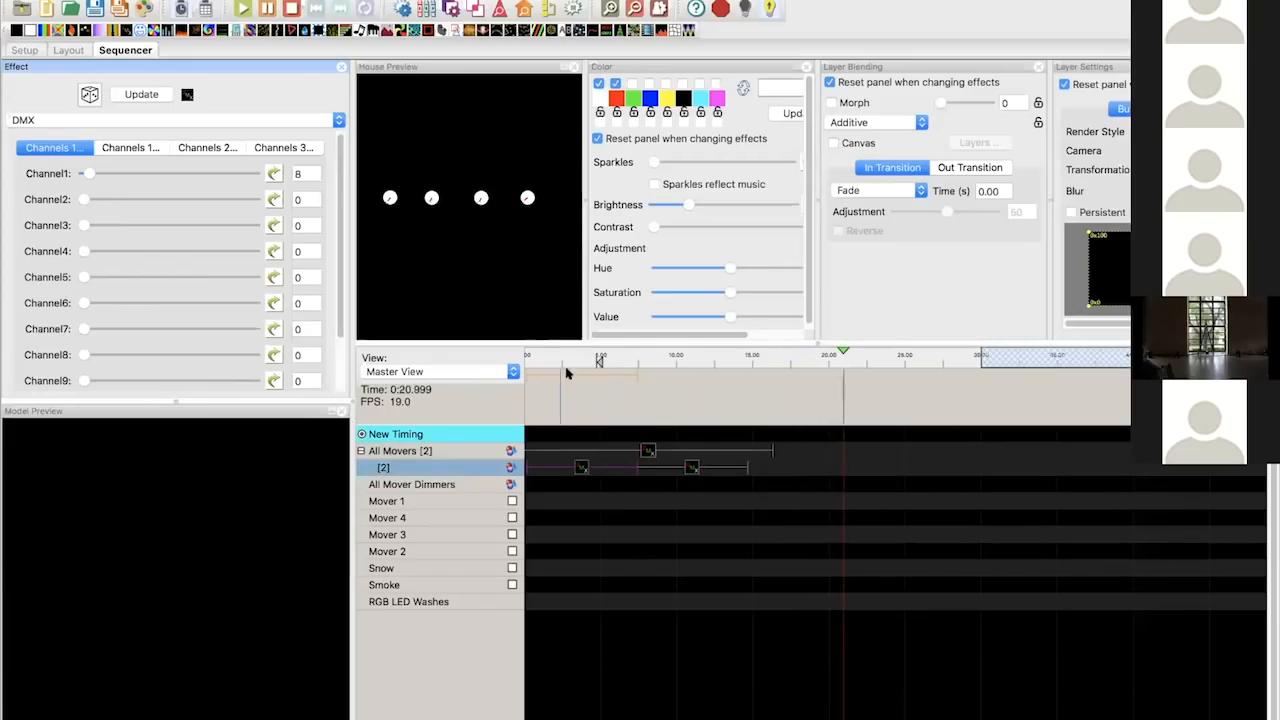
# - Set the layer blending of the first-layer All Movers effect to Additive
pyautogui.click(648, 451)
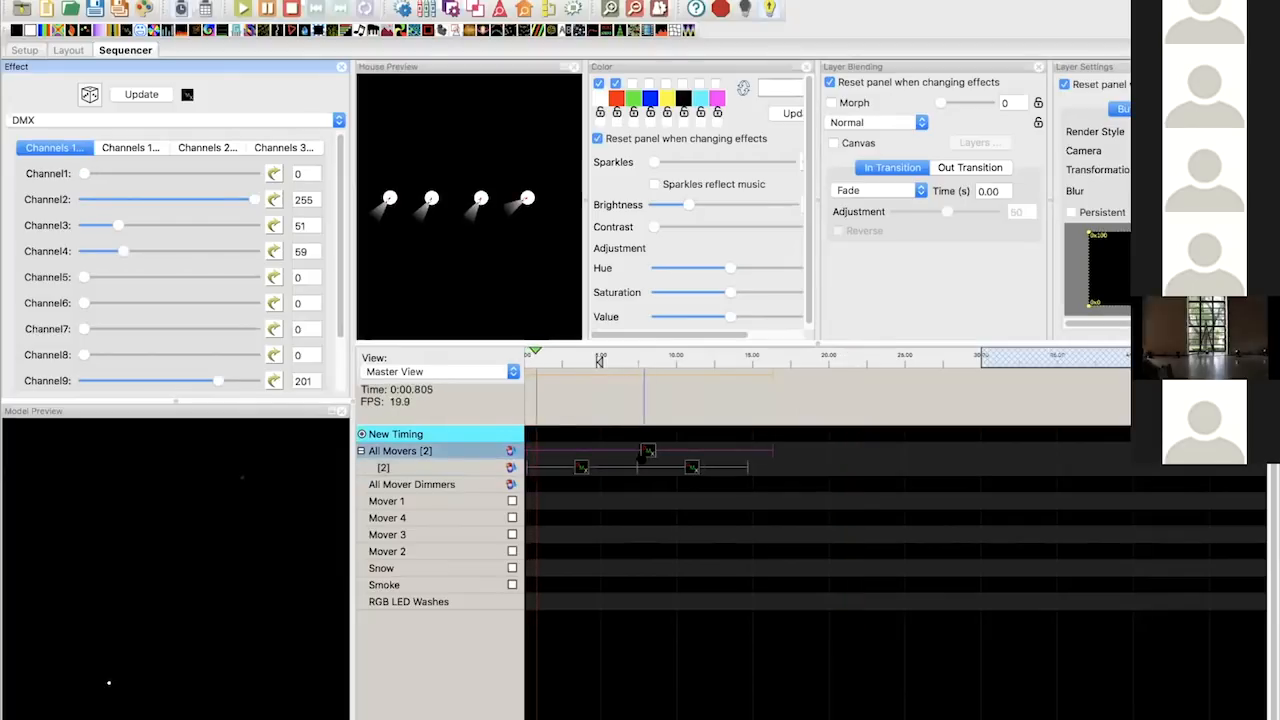
pyautogui.click(581, 467)
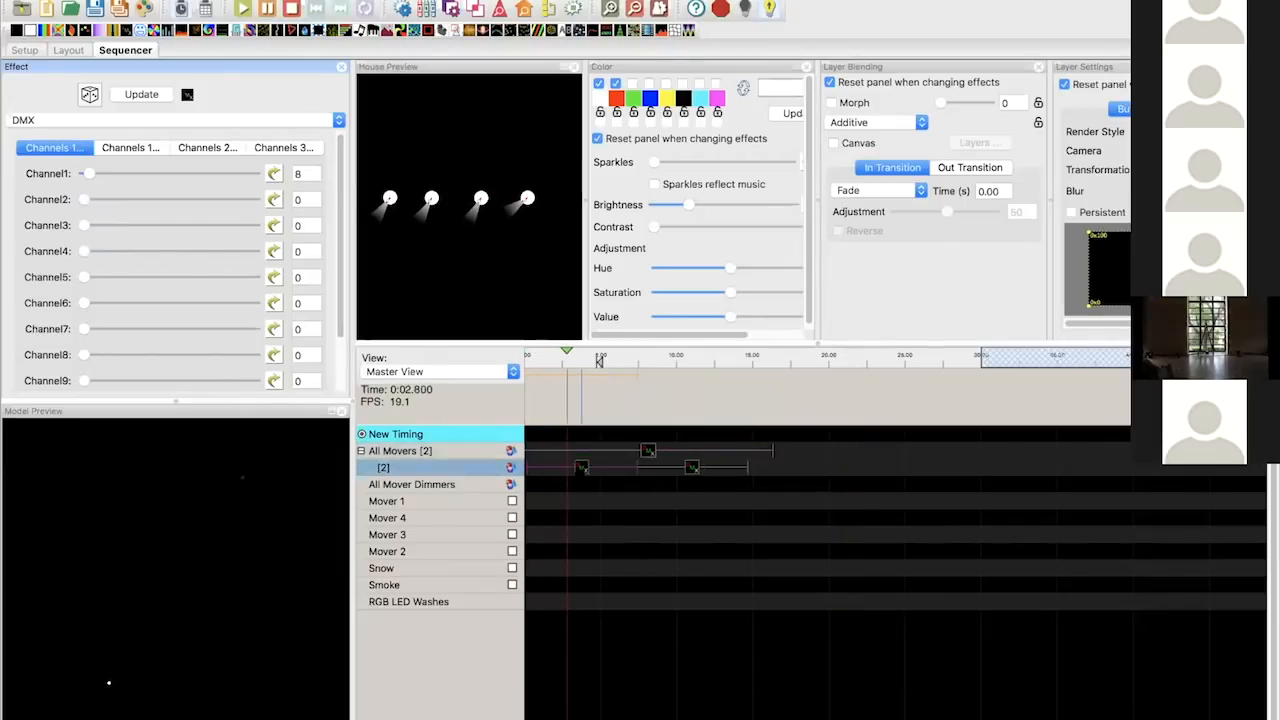
pyautogui.click(648, 451)
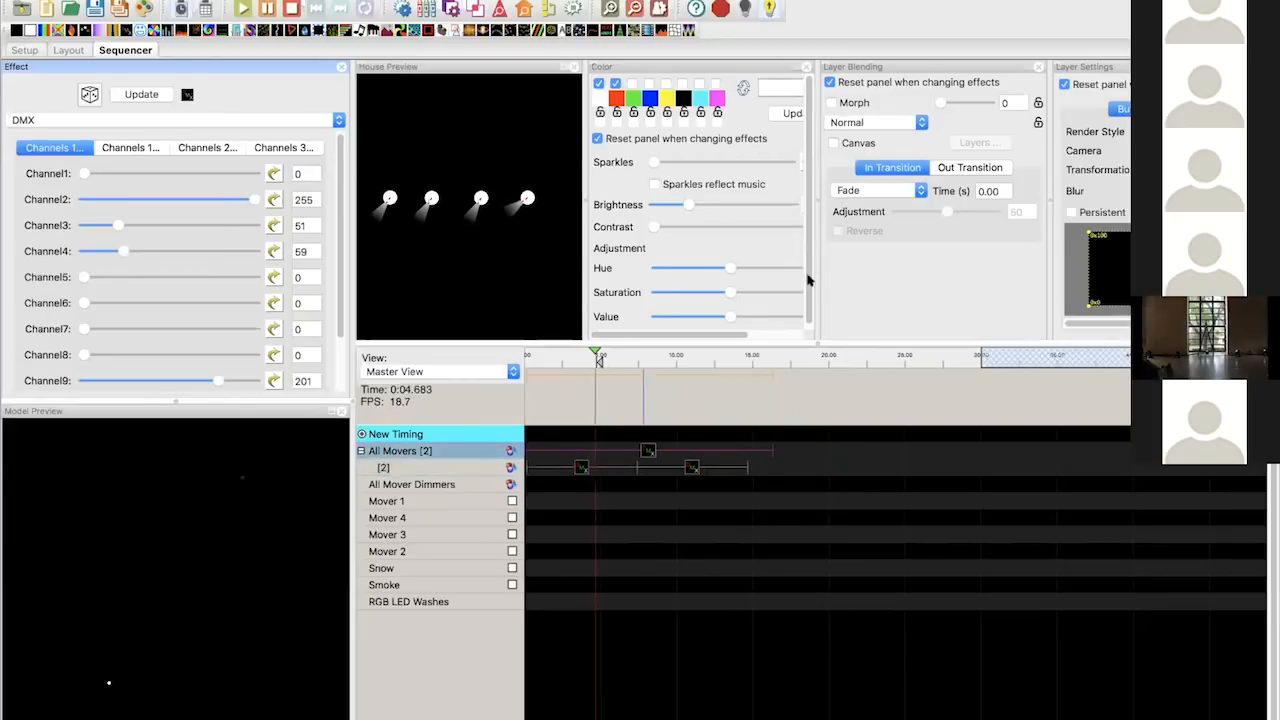
pyautogui.click(870, 122)
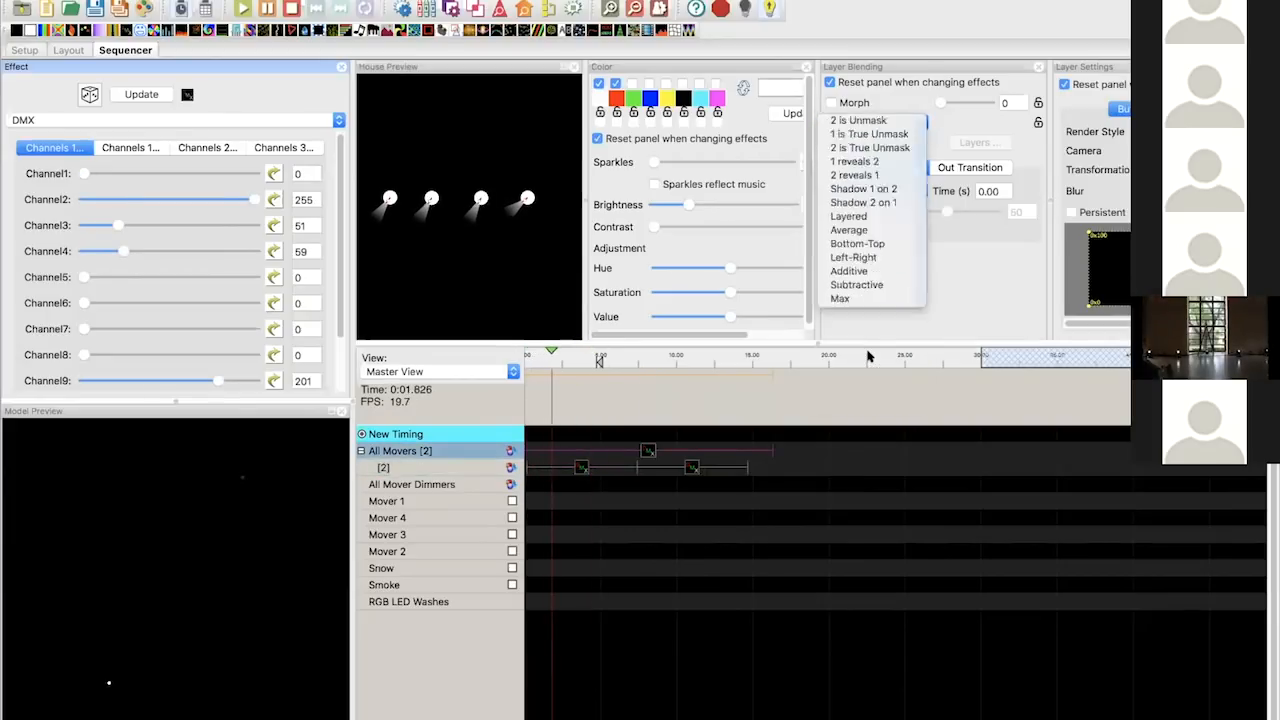
pyautogui.click(849, 355)
# - Change the render style of both DMX effects on the second All Movers layer and stop playback
pyautogui.click(582, 467)
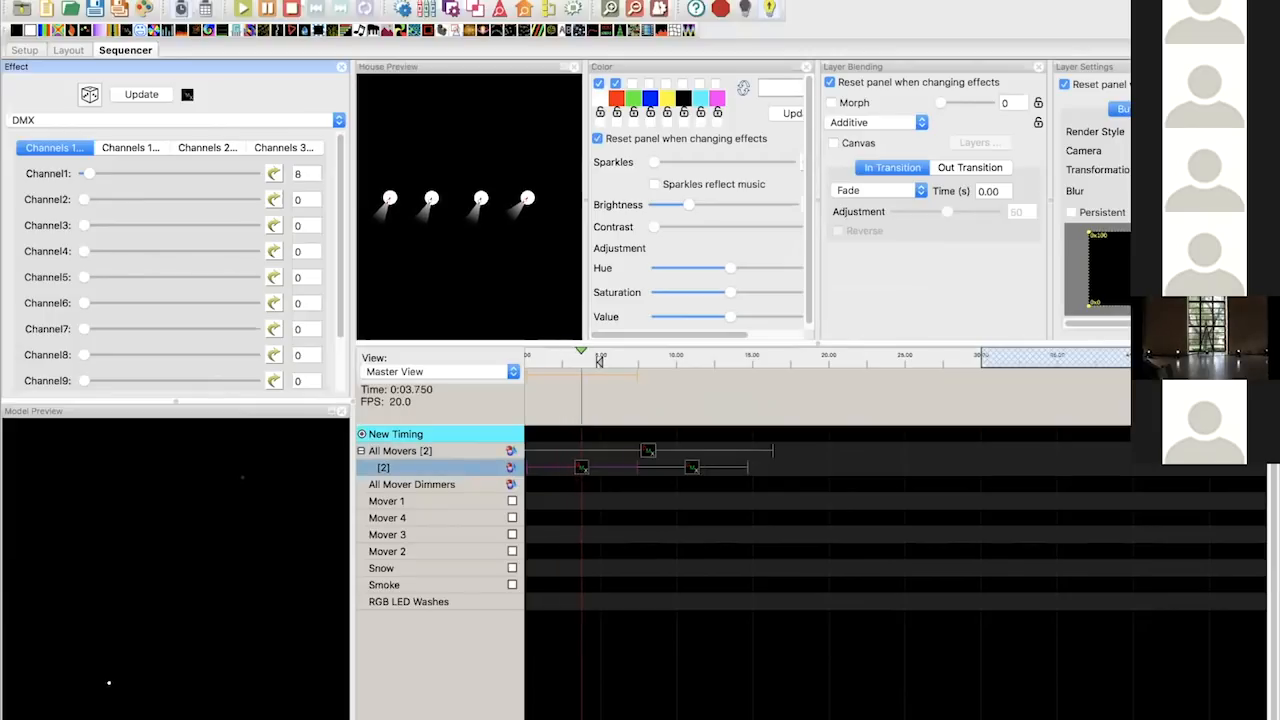
pyautogui.click(1180, 132)
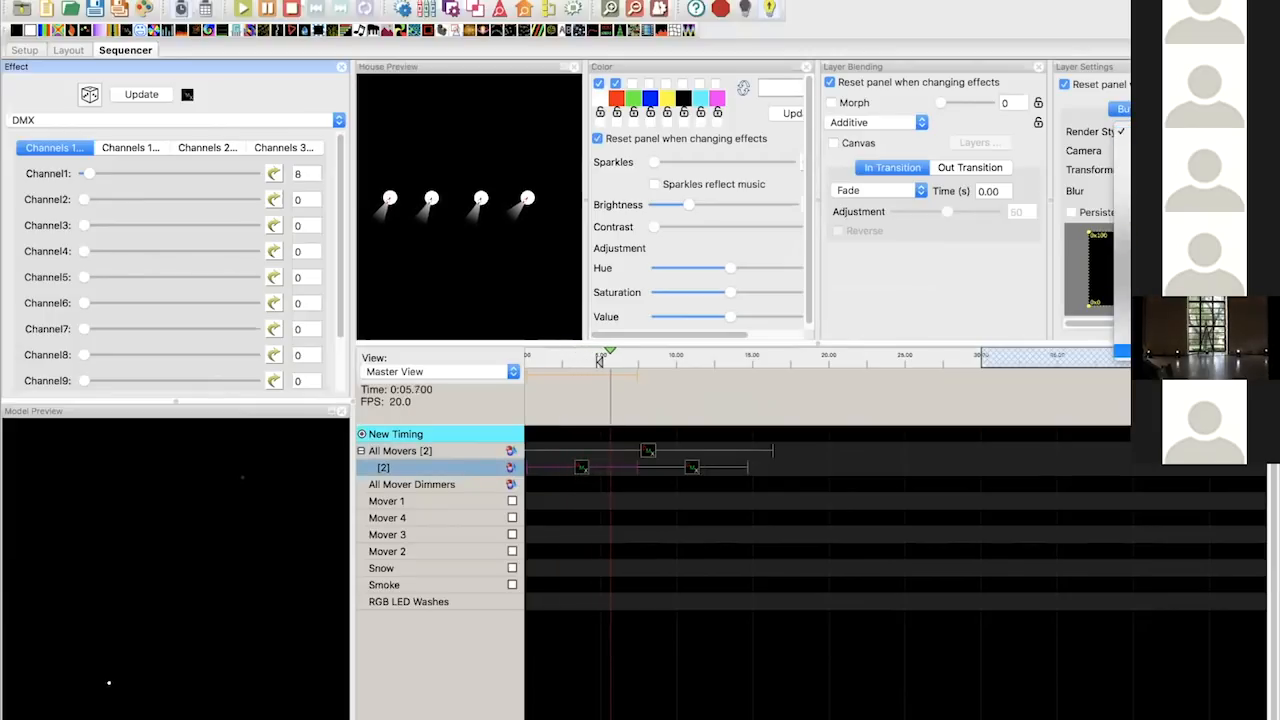
pyautogui.click(1180, 325)
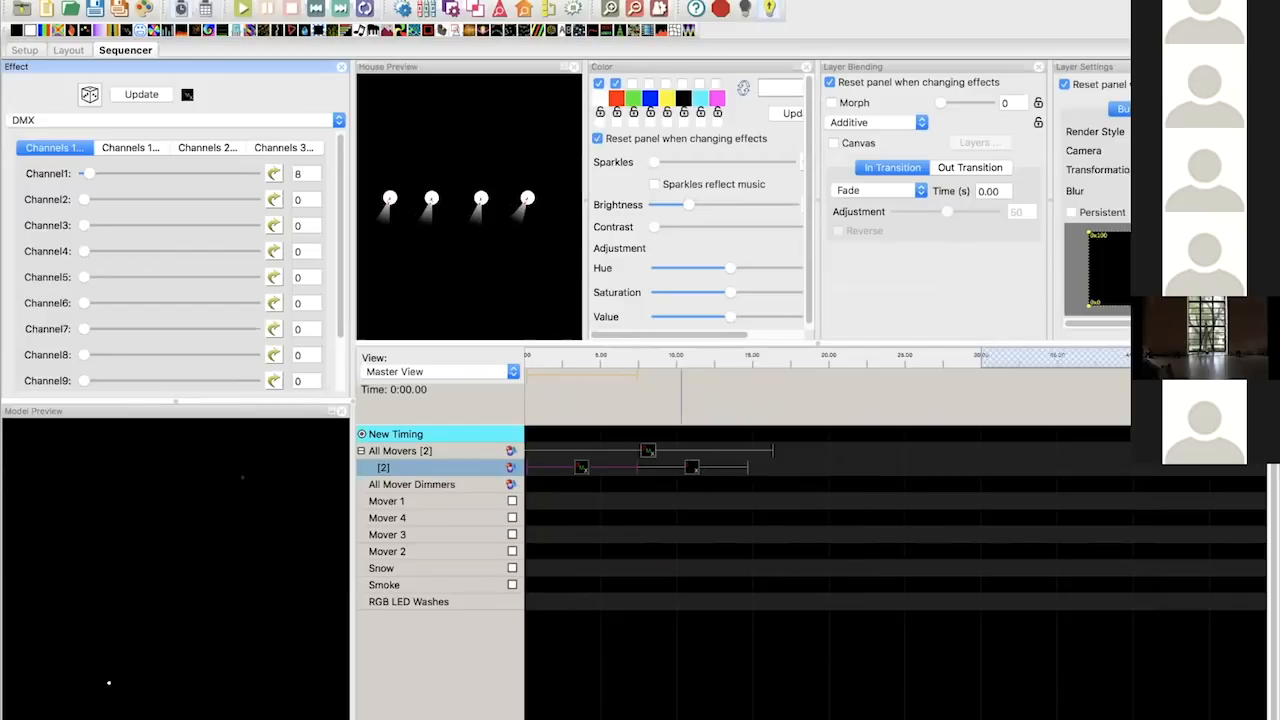
pyautogui.press('space')
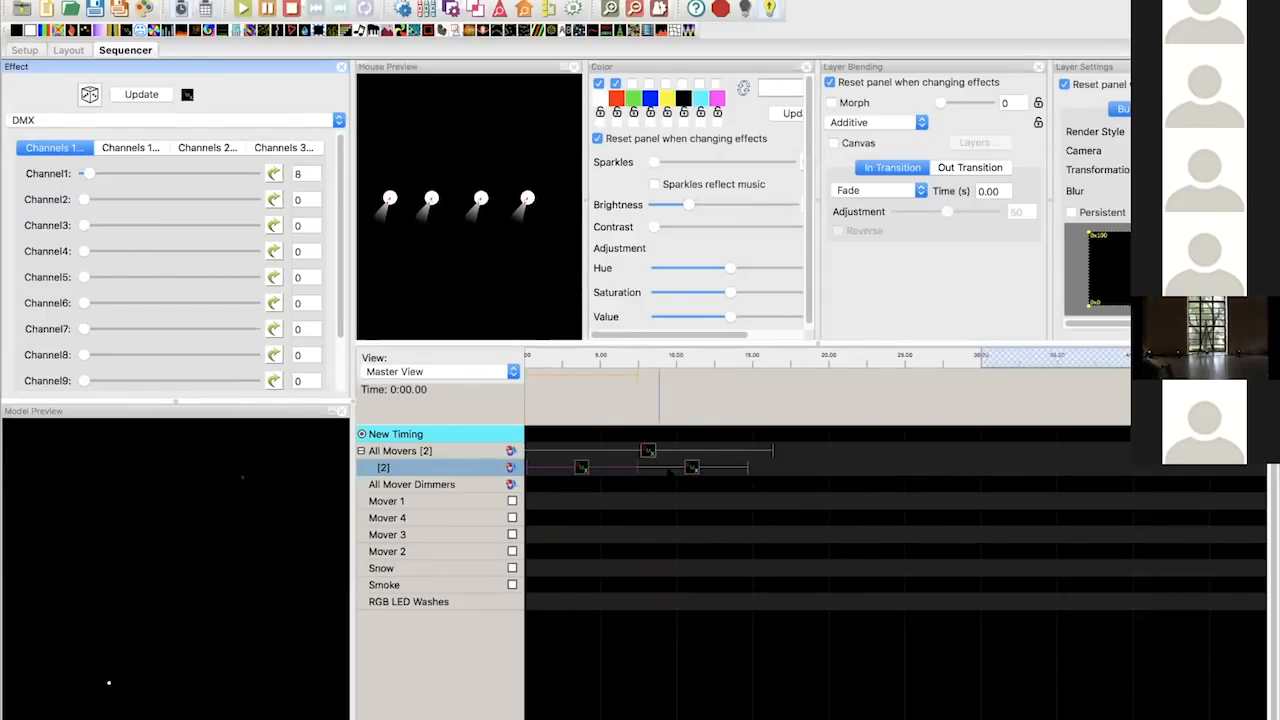
pyautogui.click(1128, 131)
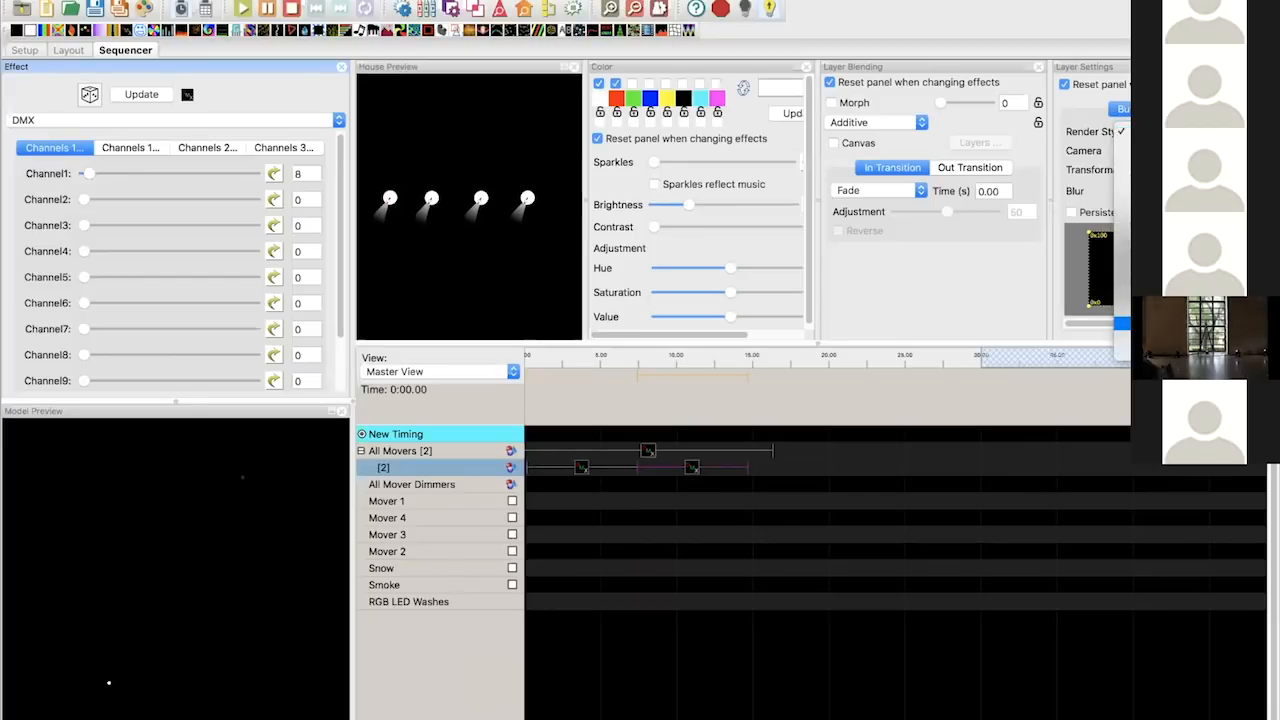
pyautogui.click(941, 366)
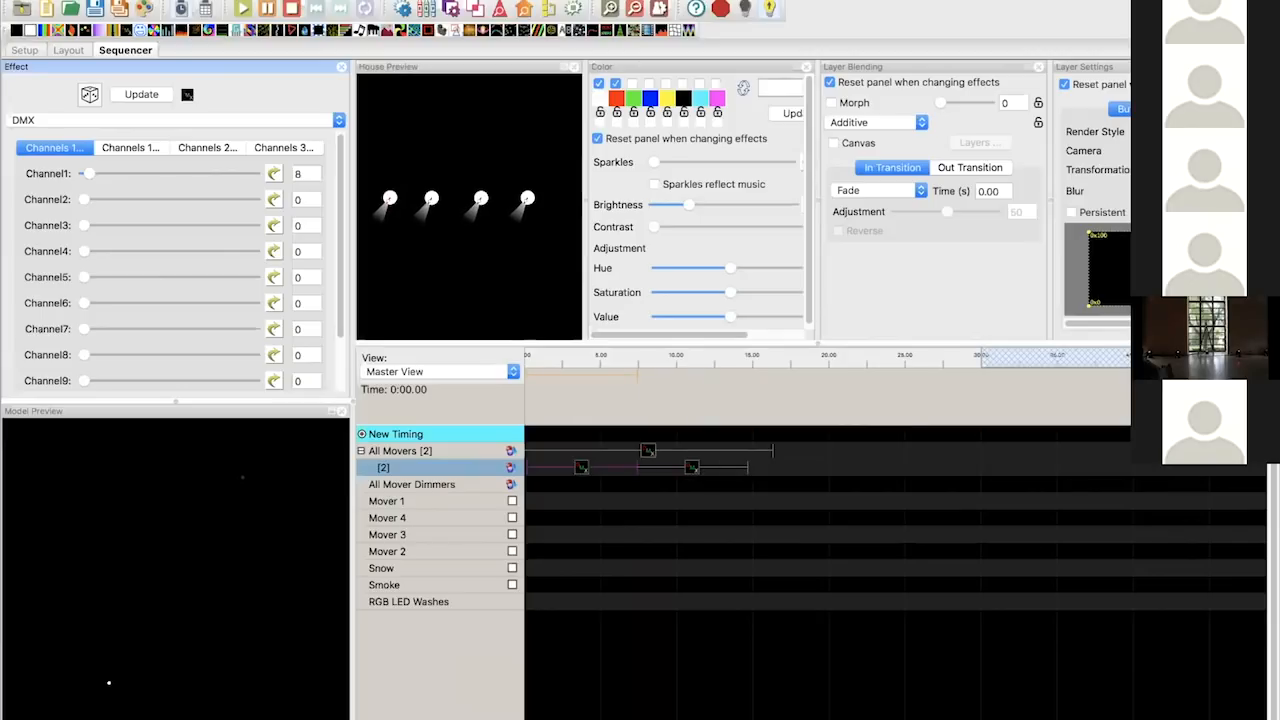
# - Delete the later of the two DMX effects on the second All Movers layer
pyautogui.click(648, 451)
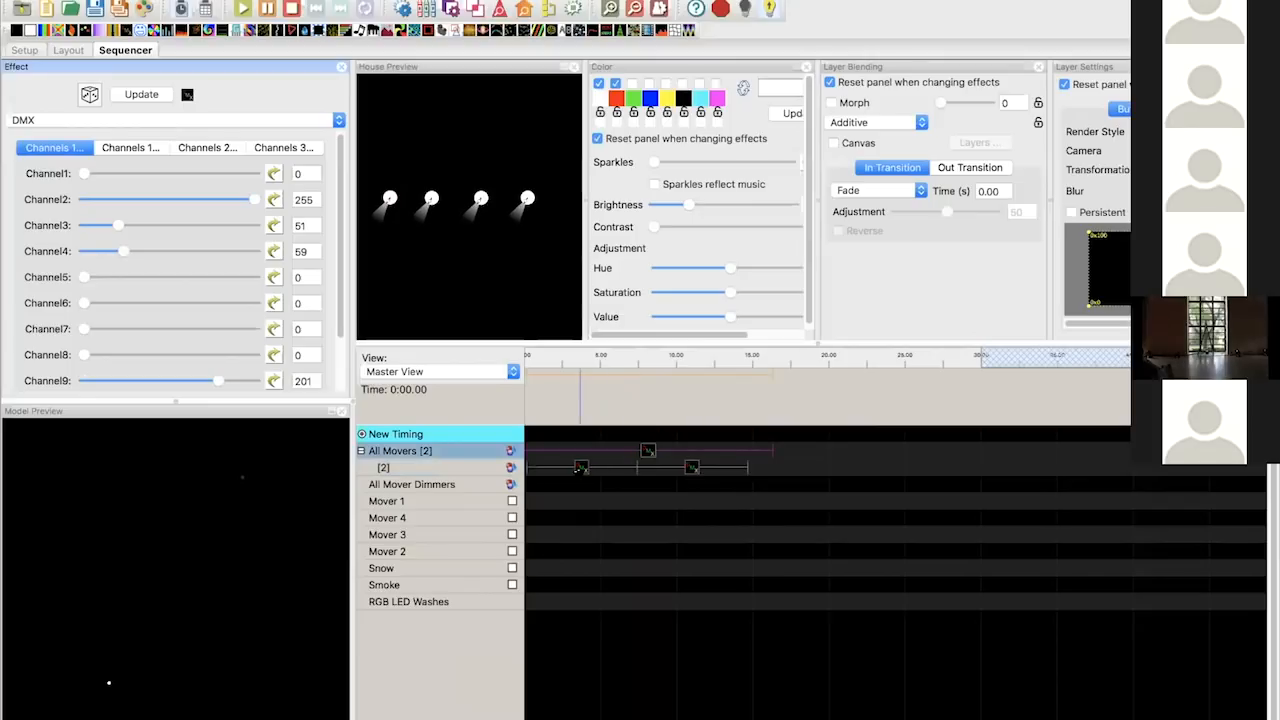
pyautogui.click(581, 467)
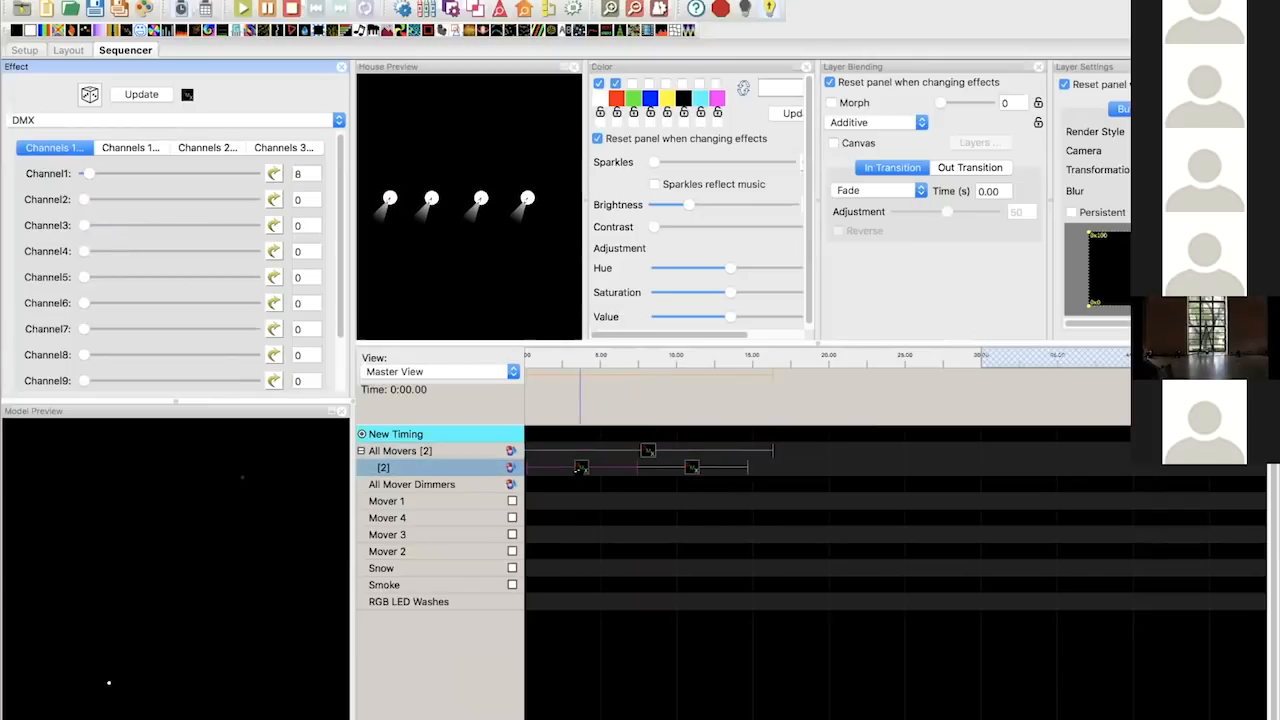
pyautogui.click(696, 467)
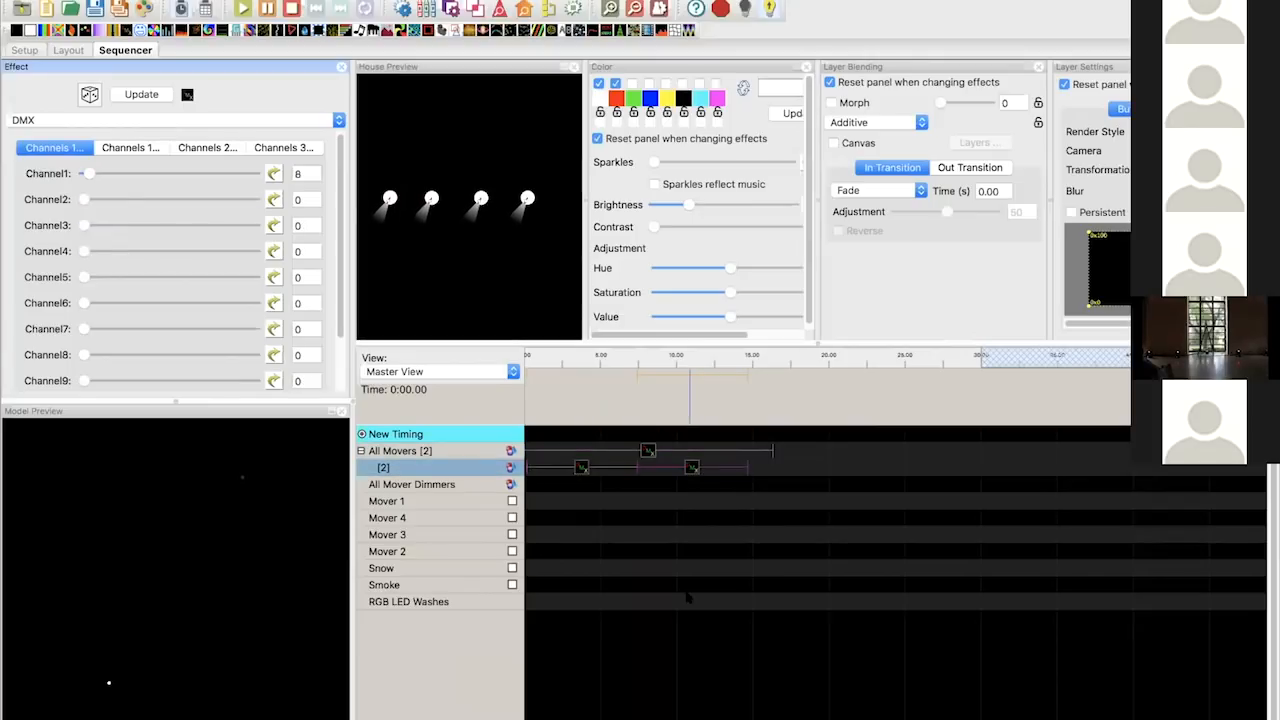
pyautogui.press('Delete')
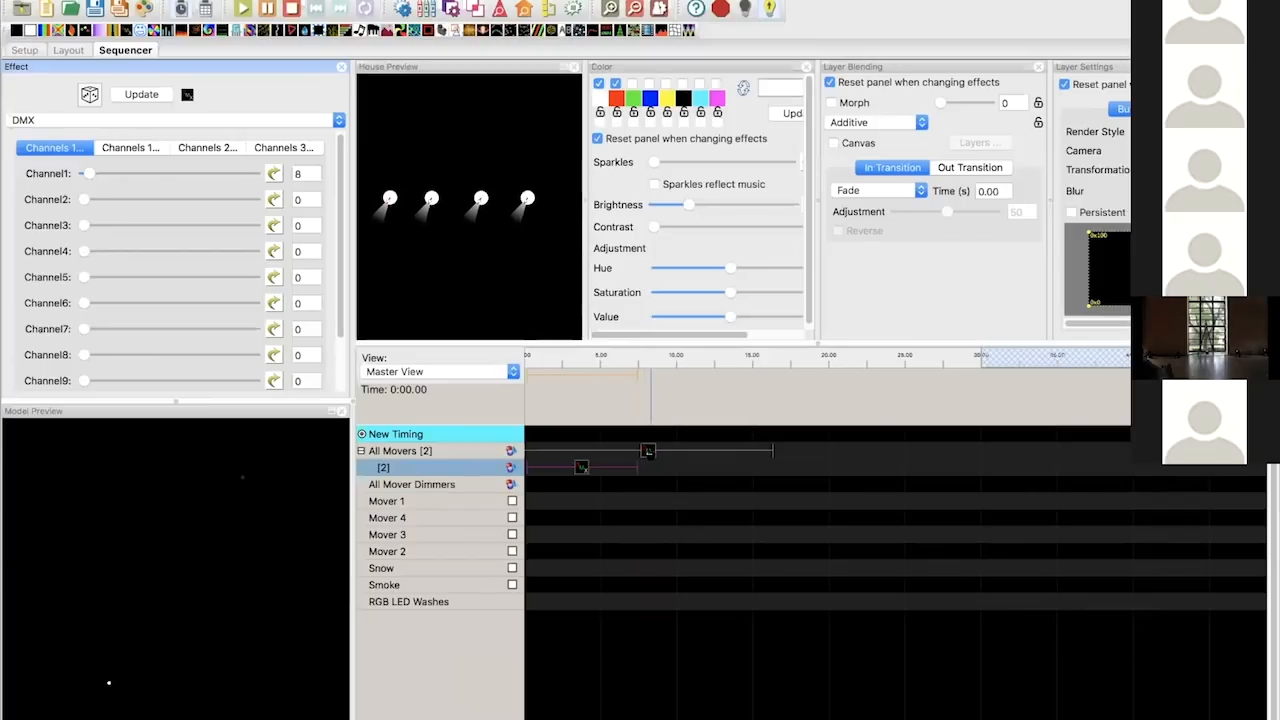
# - Shorten the remaining second-layer effect so that it ends at about 4.5 seconds
pyautogui.scroll(-3, 337, 245)
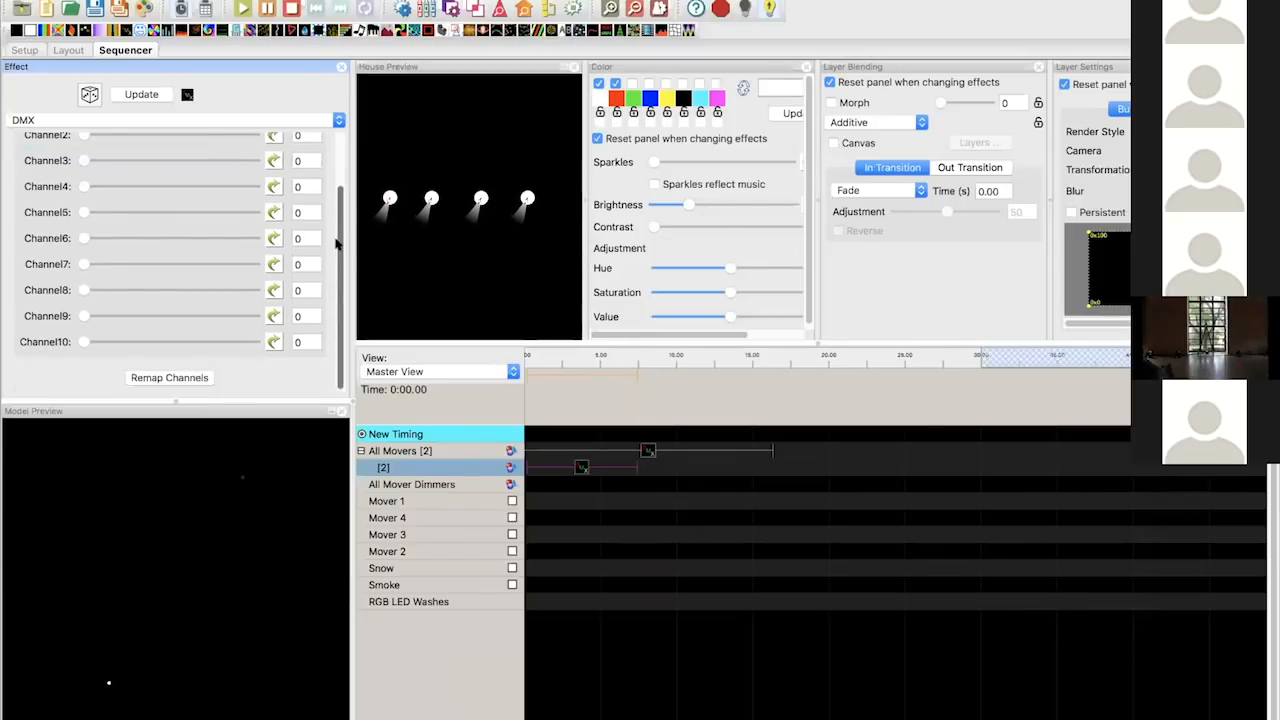
pyautogui.scroll(3, 337, 245)
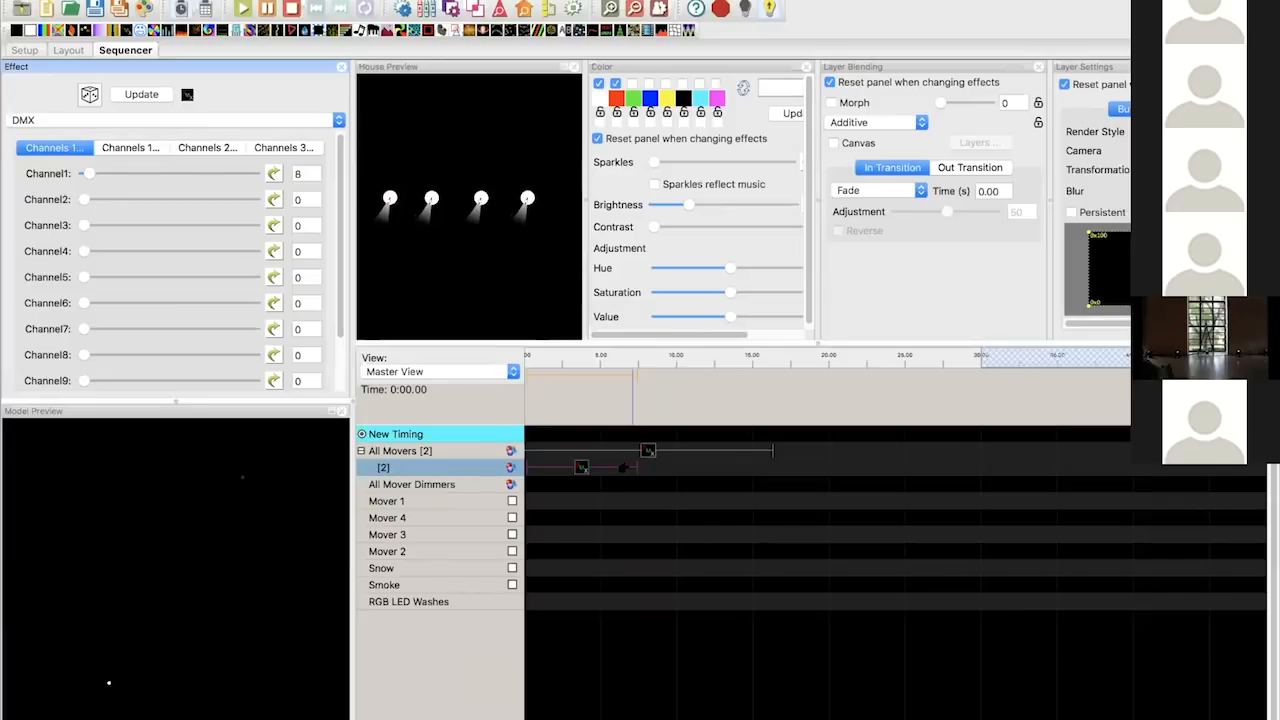
pyautogui.moveTo(625, 467); pyautogui.dragTo(534, 465)
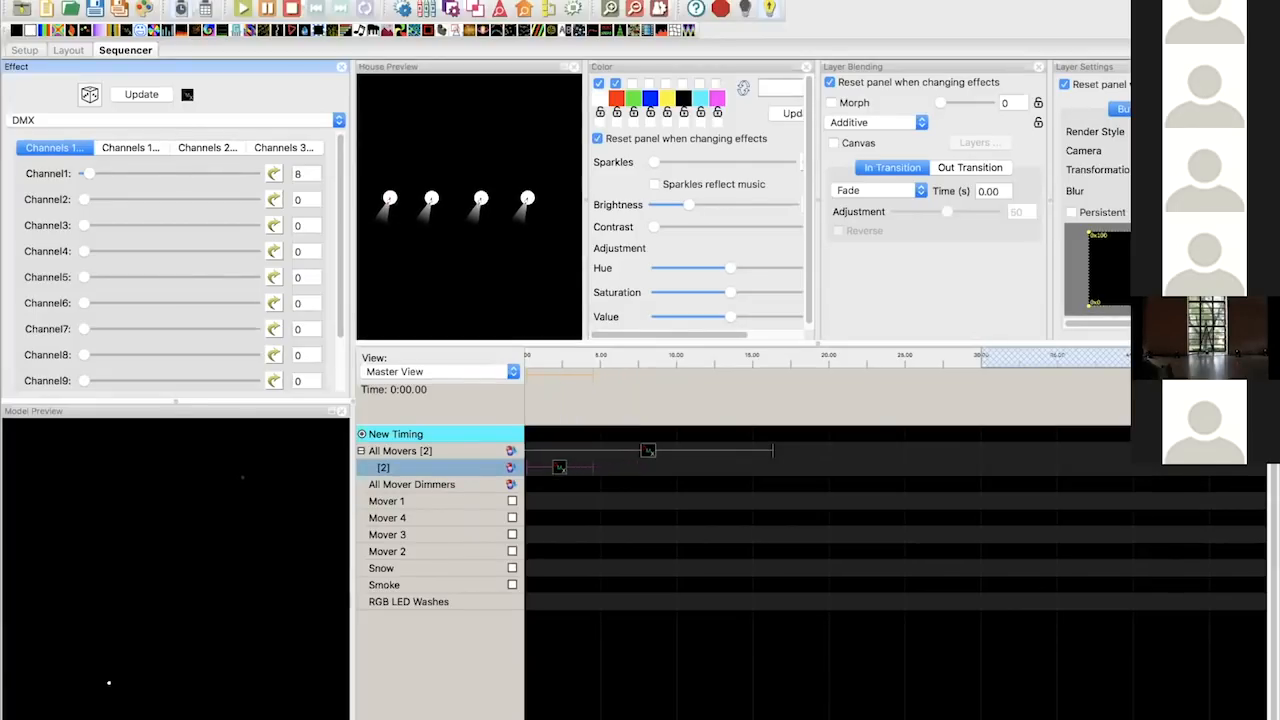
# - Compare the channel values of the first-layer All Movers effect with those of the short second-layer effect
pyautogui.click(649, 451)
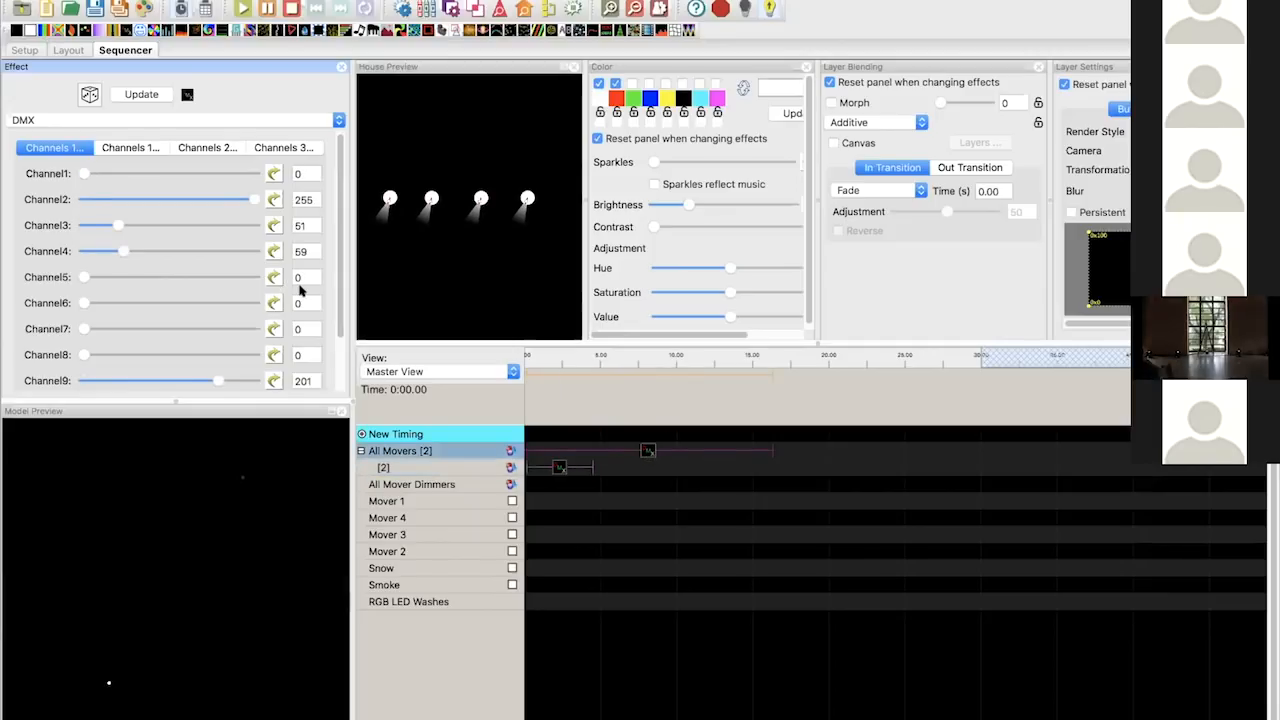
pyautogui.scroll(-3, 300, 290)
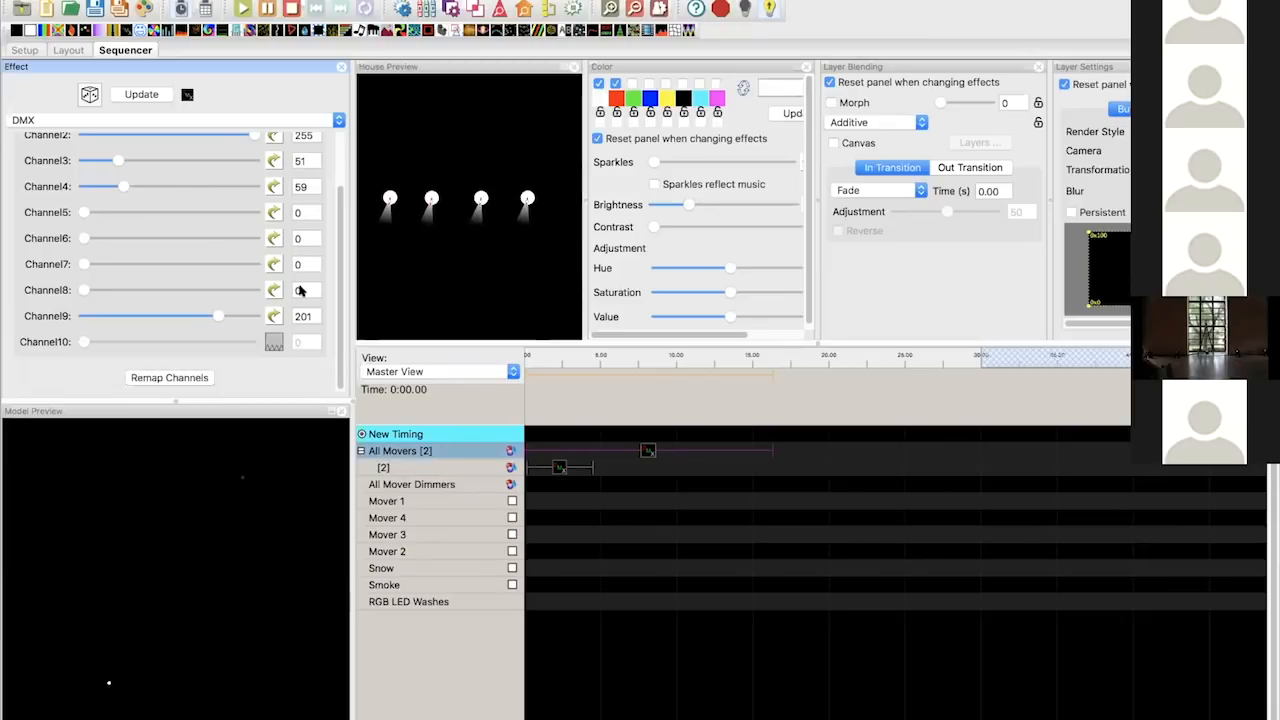
pyautogui.scroll(2, 314, 310)
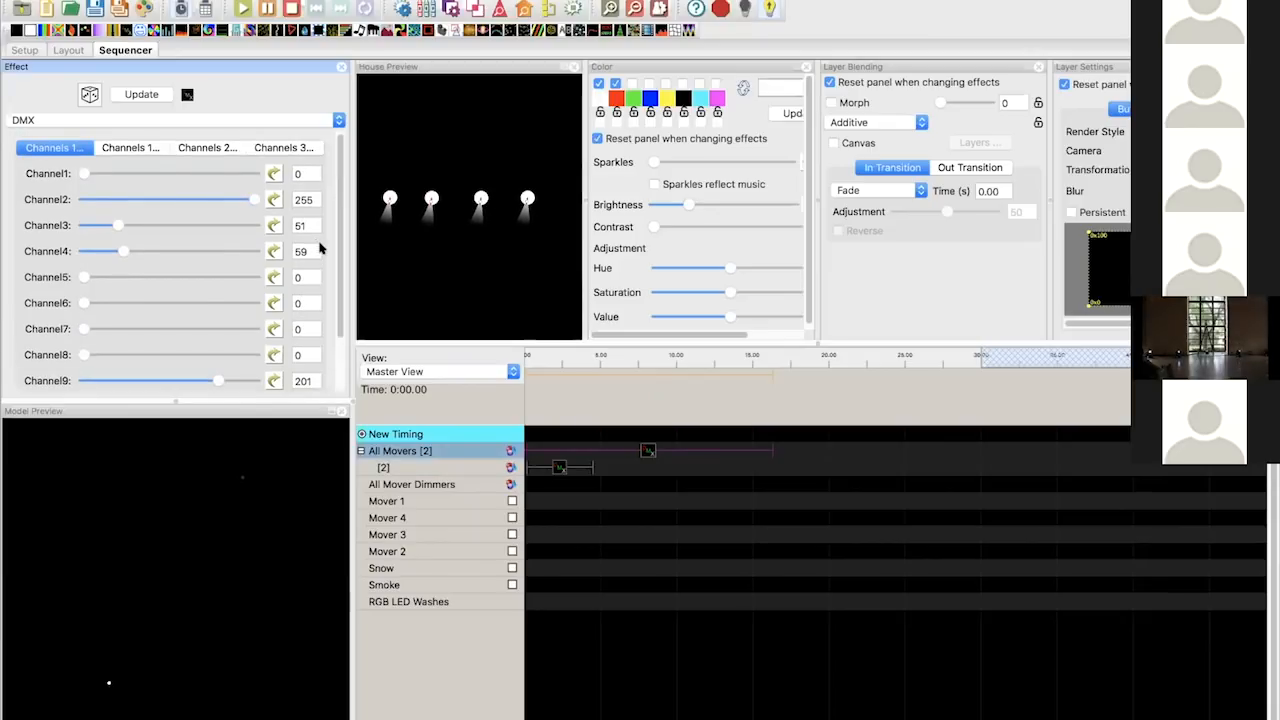
pyautogui.click(548, 468)
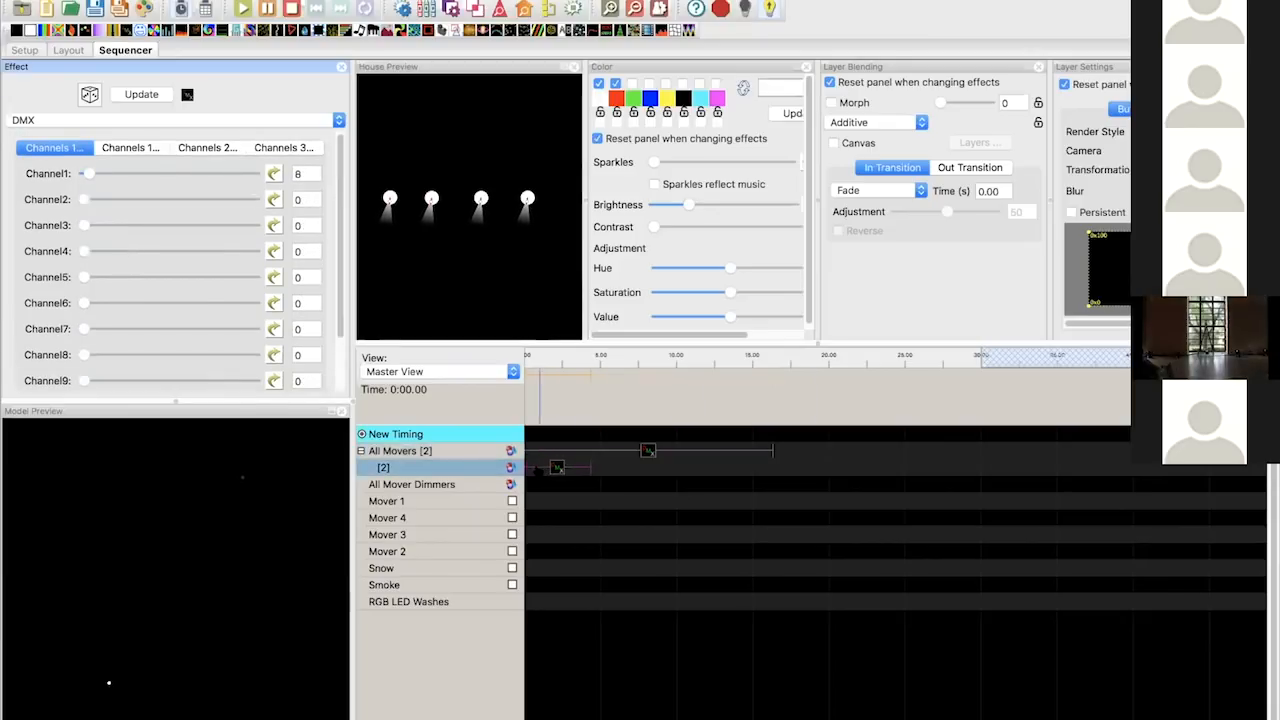
pyautogui.click(667, 467)
pyautogui.click(557, 468)
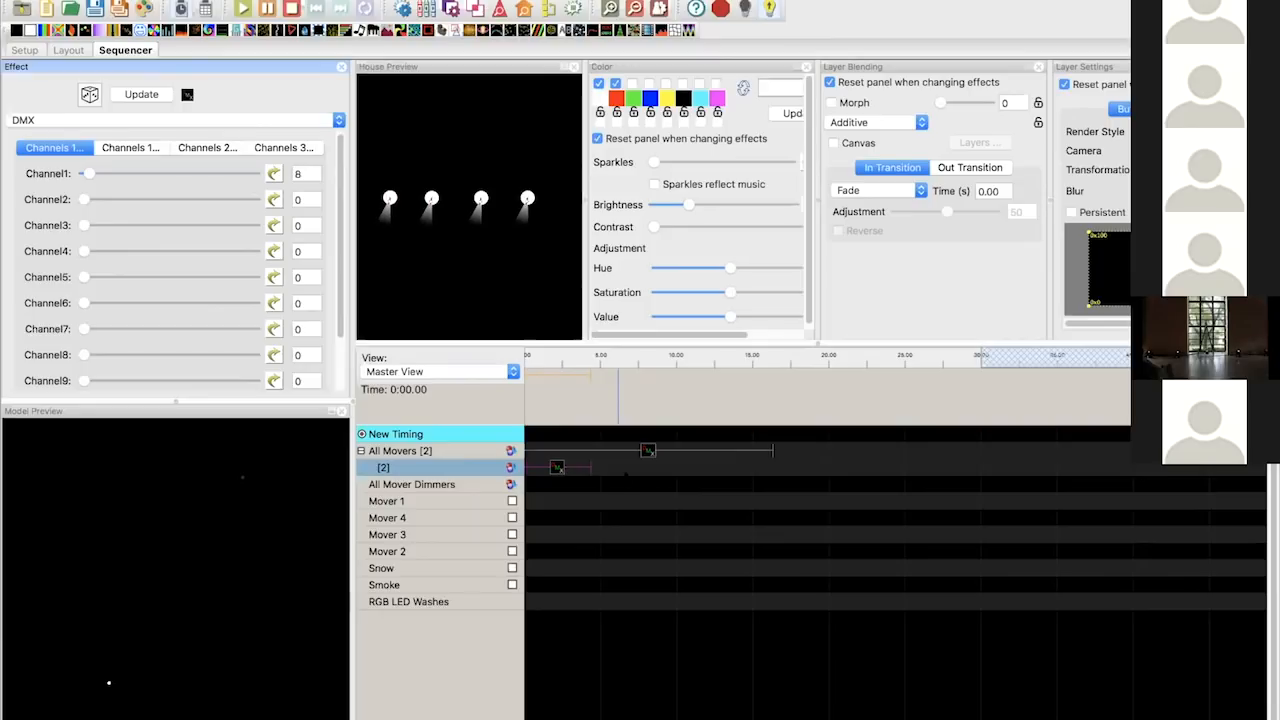
# - Delete the short DMX effect from the second All Movers layer
pyautogui.click(654, 452)
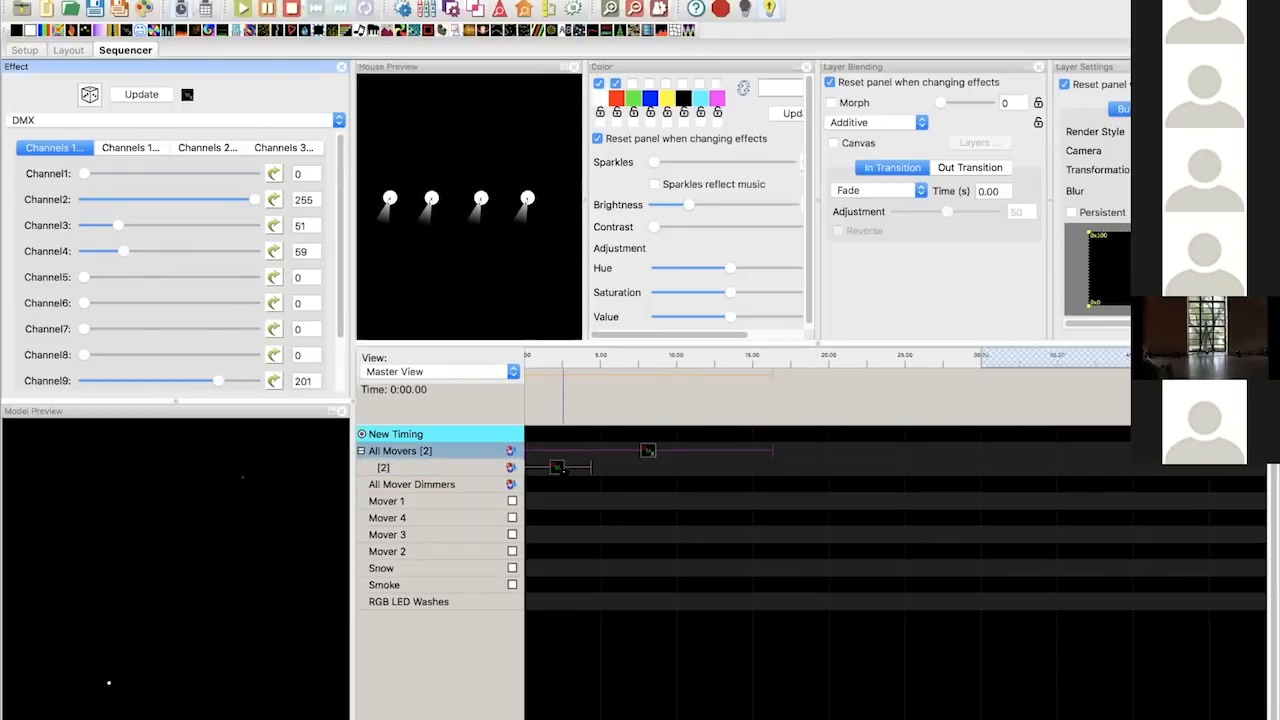
pyautogui.click(562, 469)
pyautogui.press('Delete')
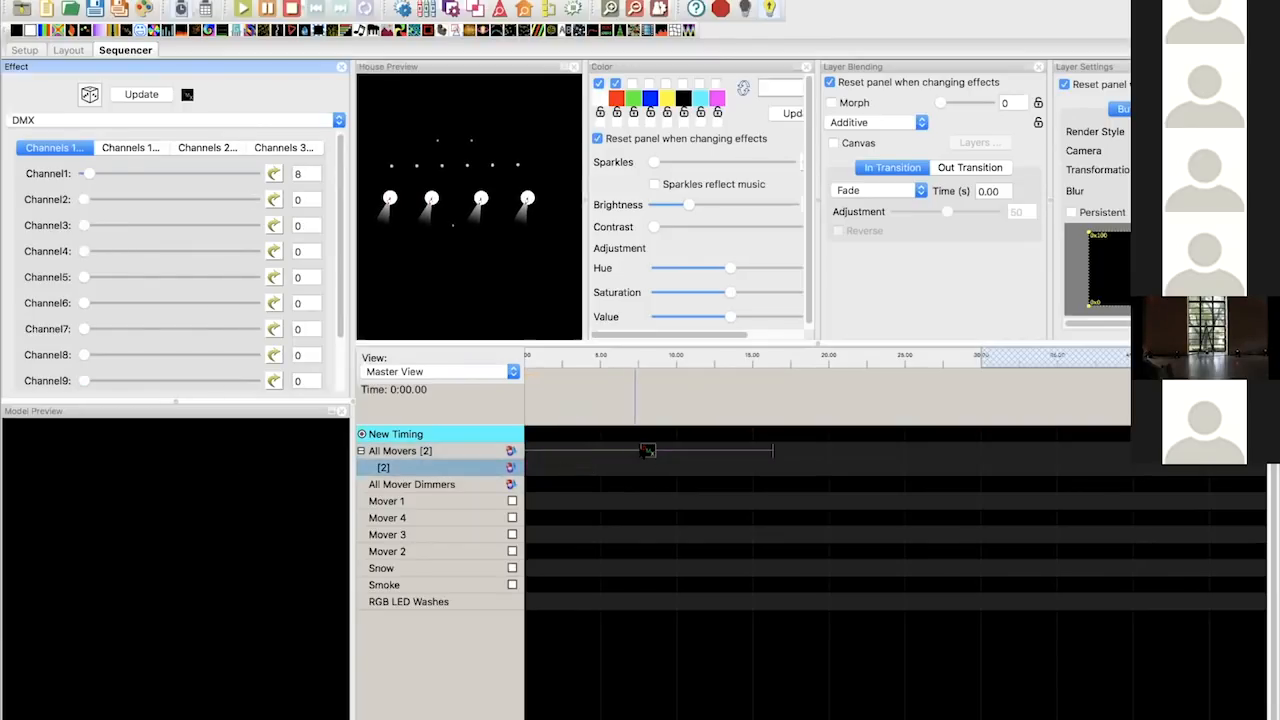
# - Move the All Movers effect onto the Mover 1 row and lower its Dimmer channel to 0
pyautogui.click(641, 451)
pyautogui.moveTo(644, 451); pyautogui.dragTo(648, 500)
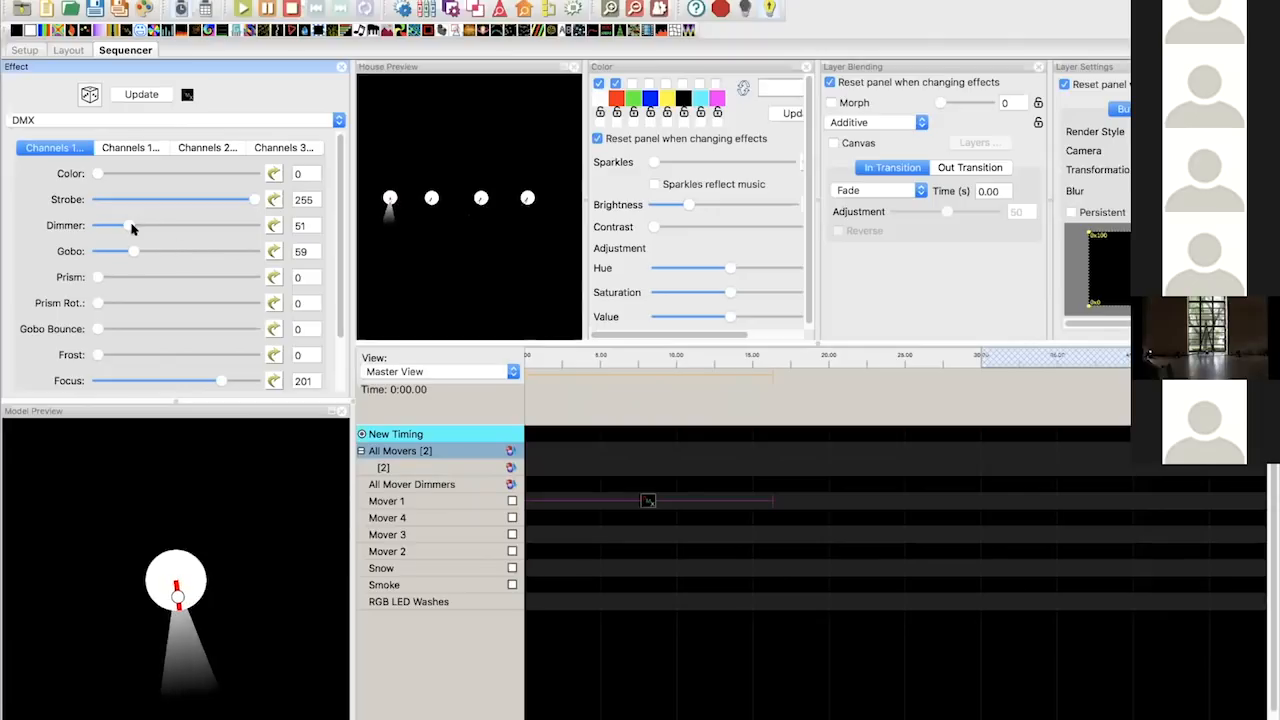
pyautogui.moveTo(125, 225)
pyautogui.mouseDown()
pyautogui.moveTo(153, 225)
pyautogui.moveTo(118, 224)
pyautogui.mouseUp()
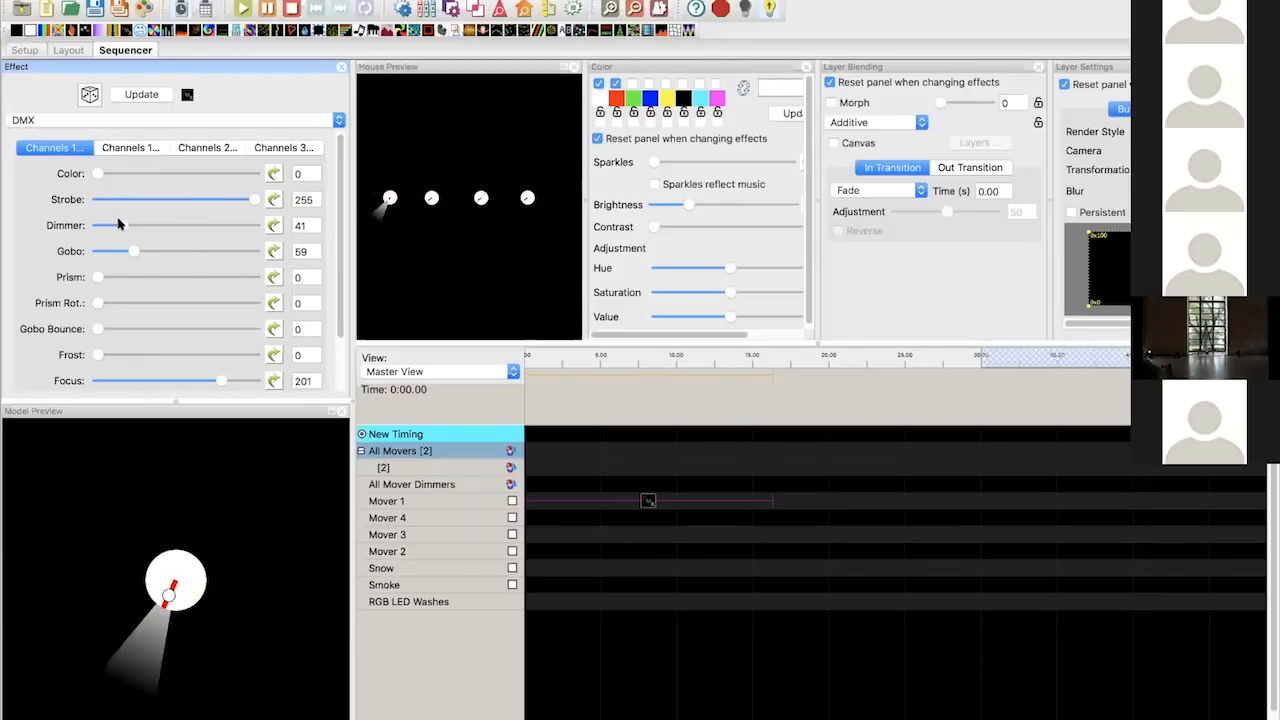
pyautogui.moveTo(121, 225); pyautogui.dragTo(87, 225)
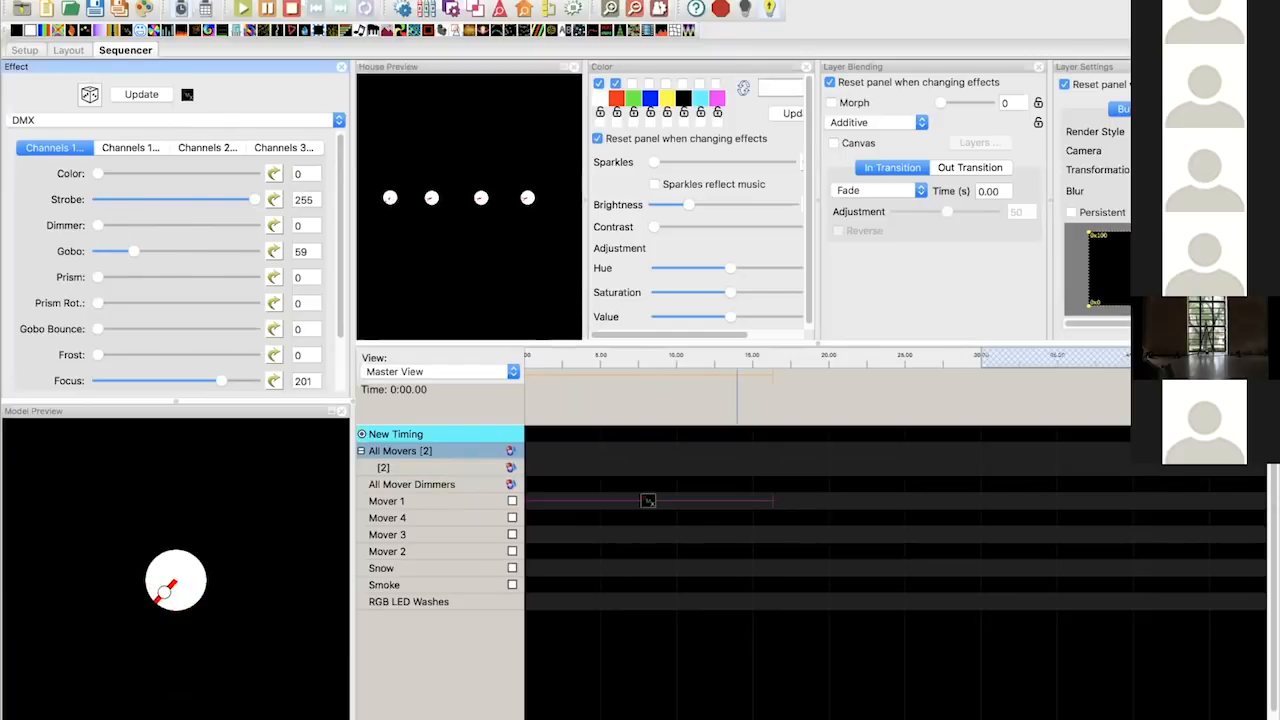
# - Return the DMX effect from Mover 1 to the first All Movers layer and select it there
pyautogui.click(648, 500)
pyautogui.hotkey('ctrl', 'z')
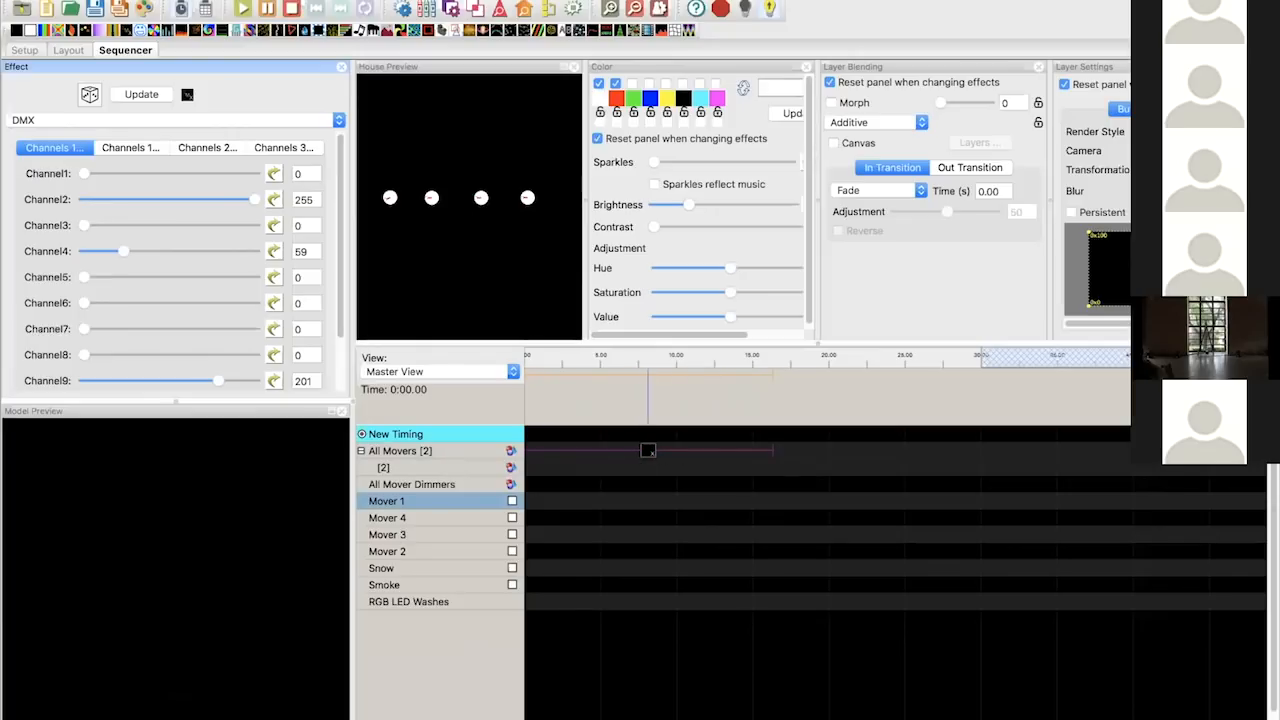
pyautogui.click(647, 450)
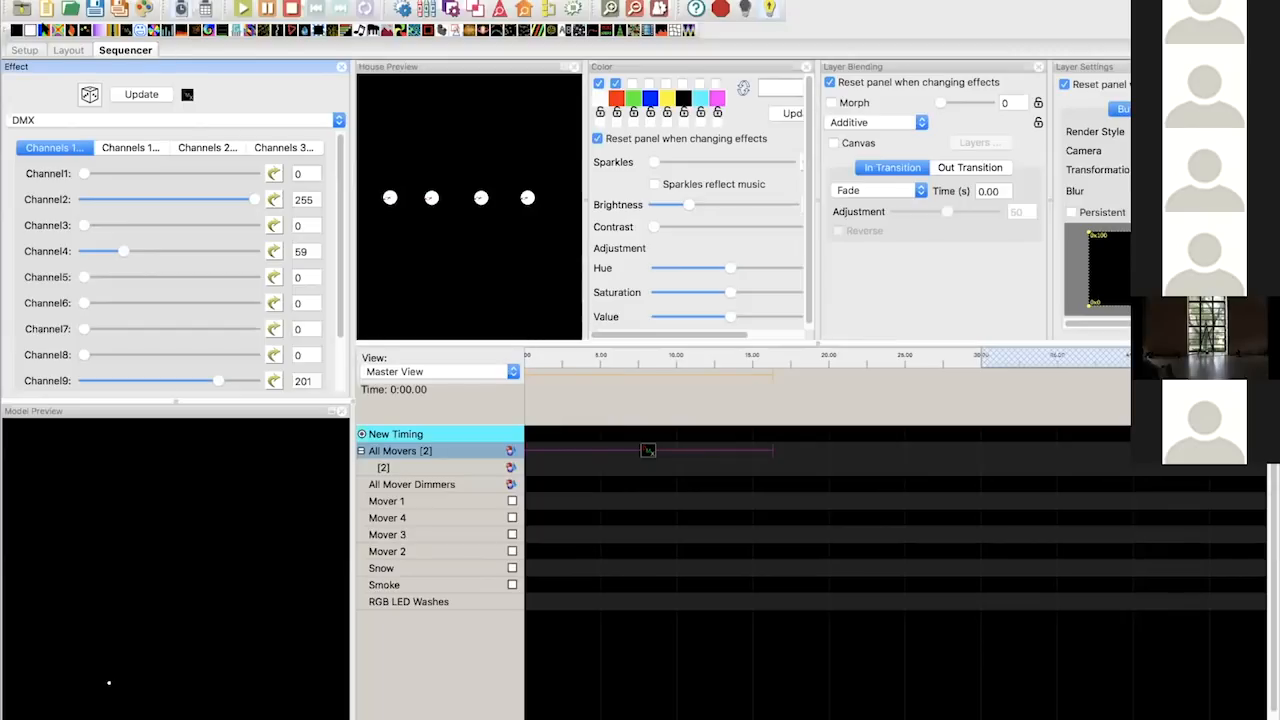
# - Add a Bars effect to the All Mover Dimmers row and set its direction to Right
pyautogui.moveTo(42, 30); pyautogui.dragTo(603, 485)
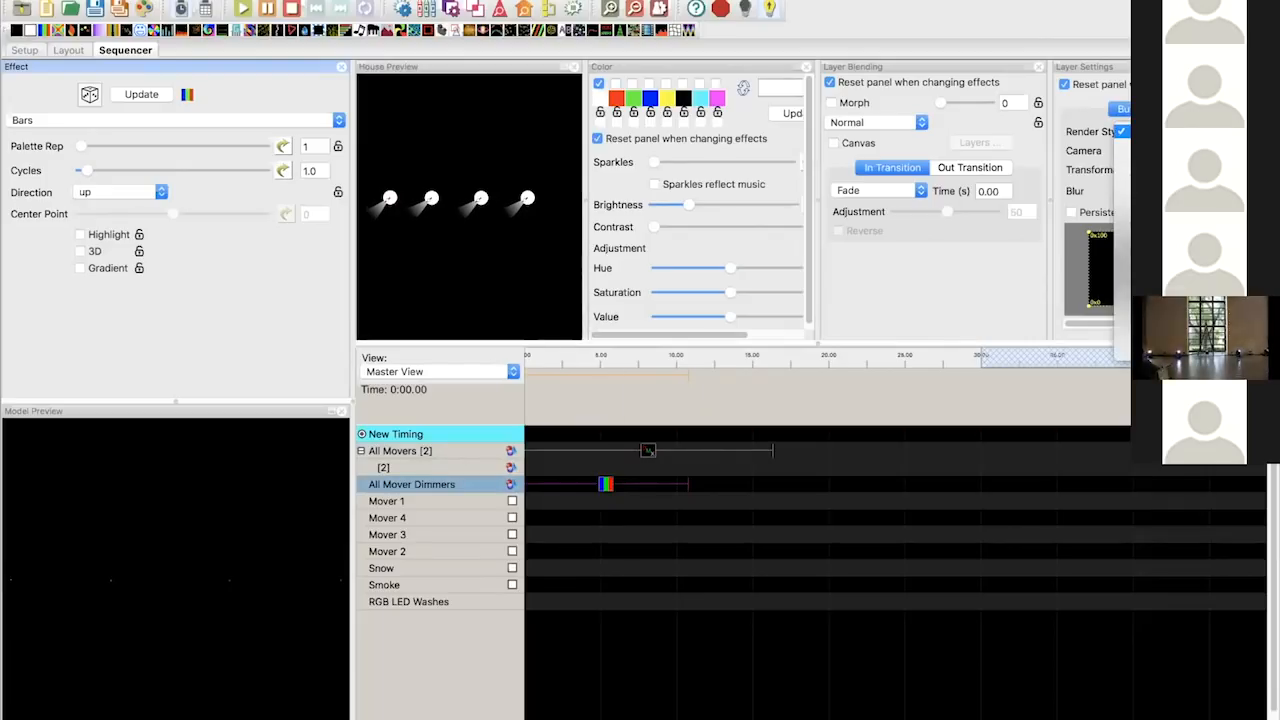
pyautogui.click(126, 191)
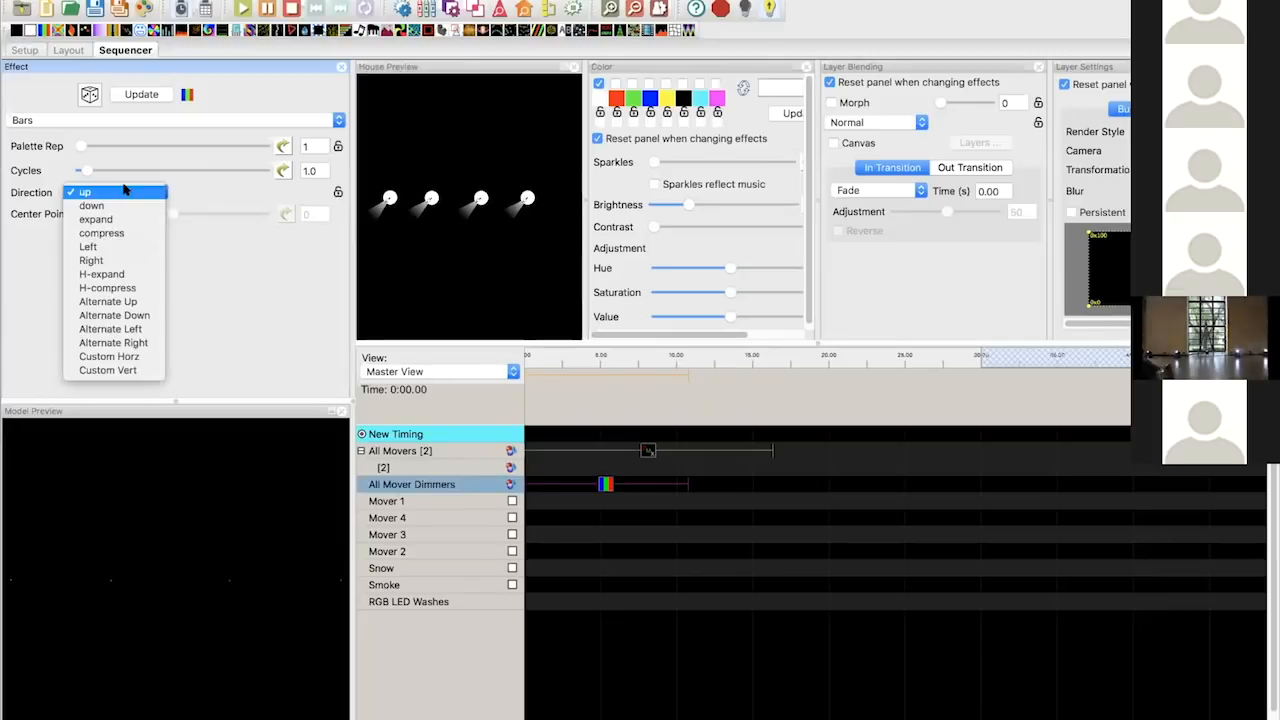
pyautogui.click(115, 257)
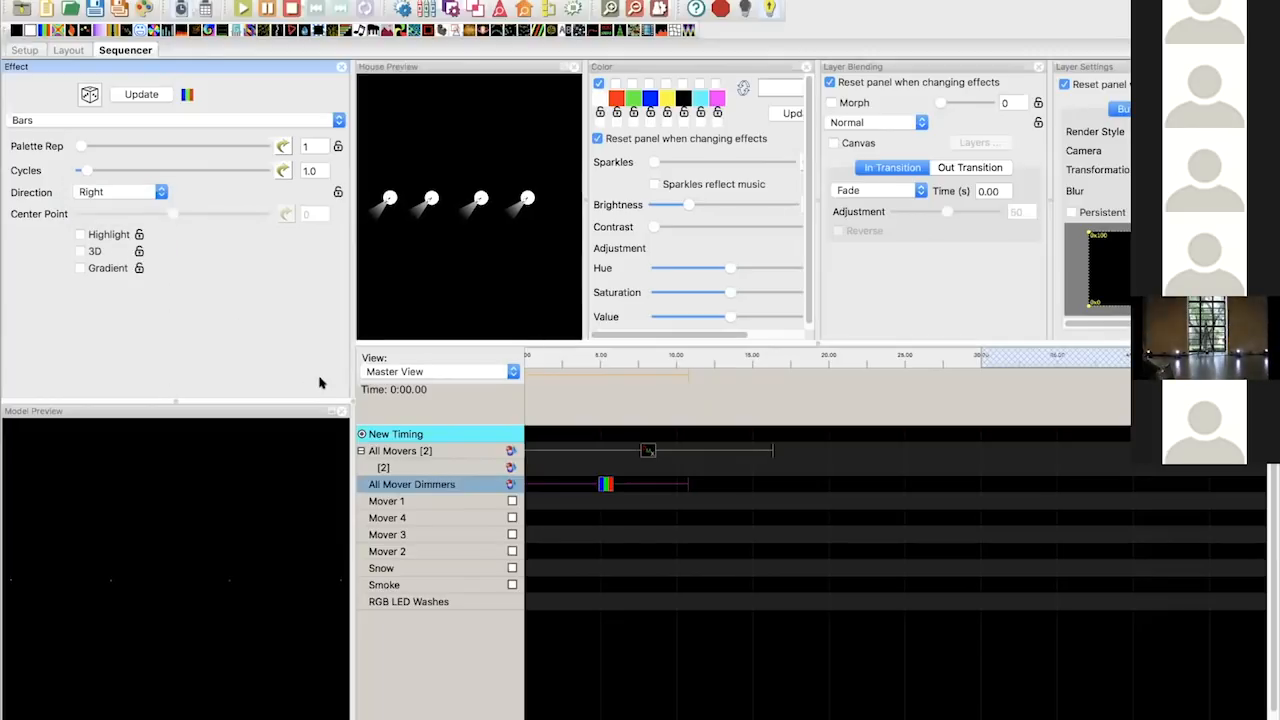
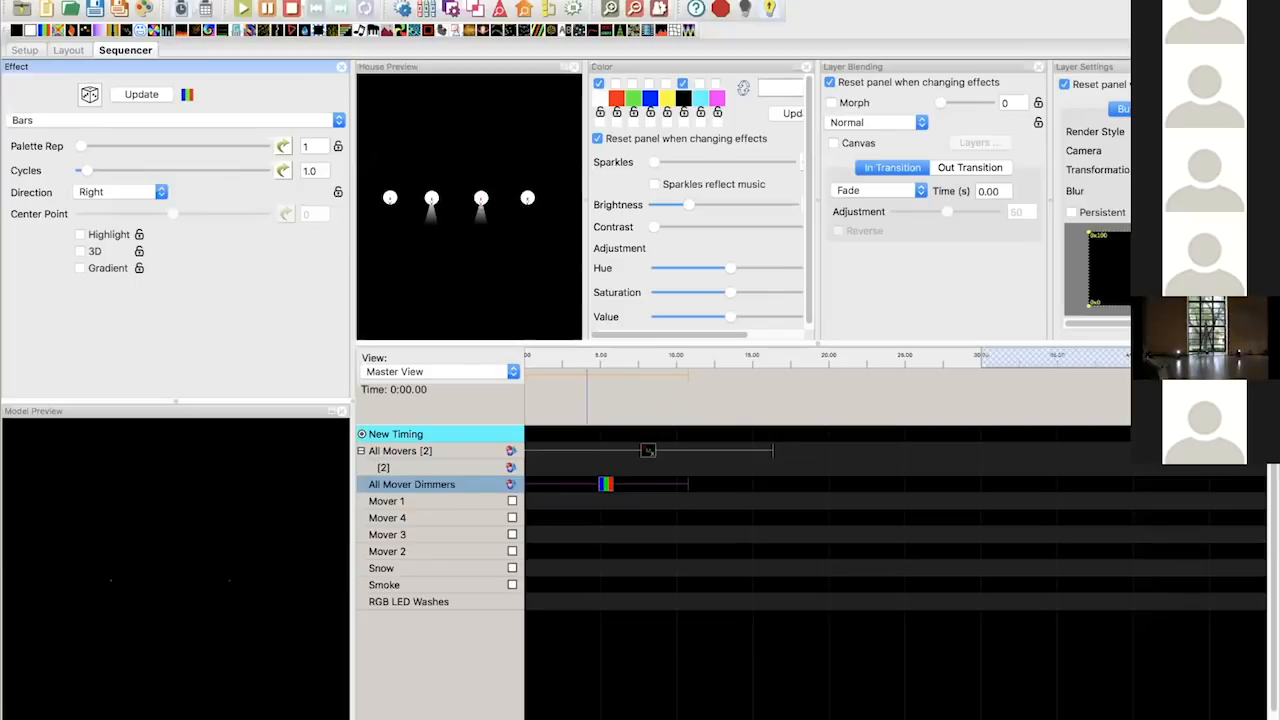
# - Replay the Bars effect on the All Mover Dimmers row and stop the playback
pyautogui.click(600, 501)
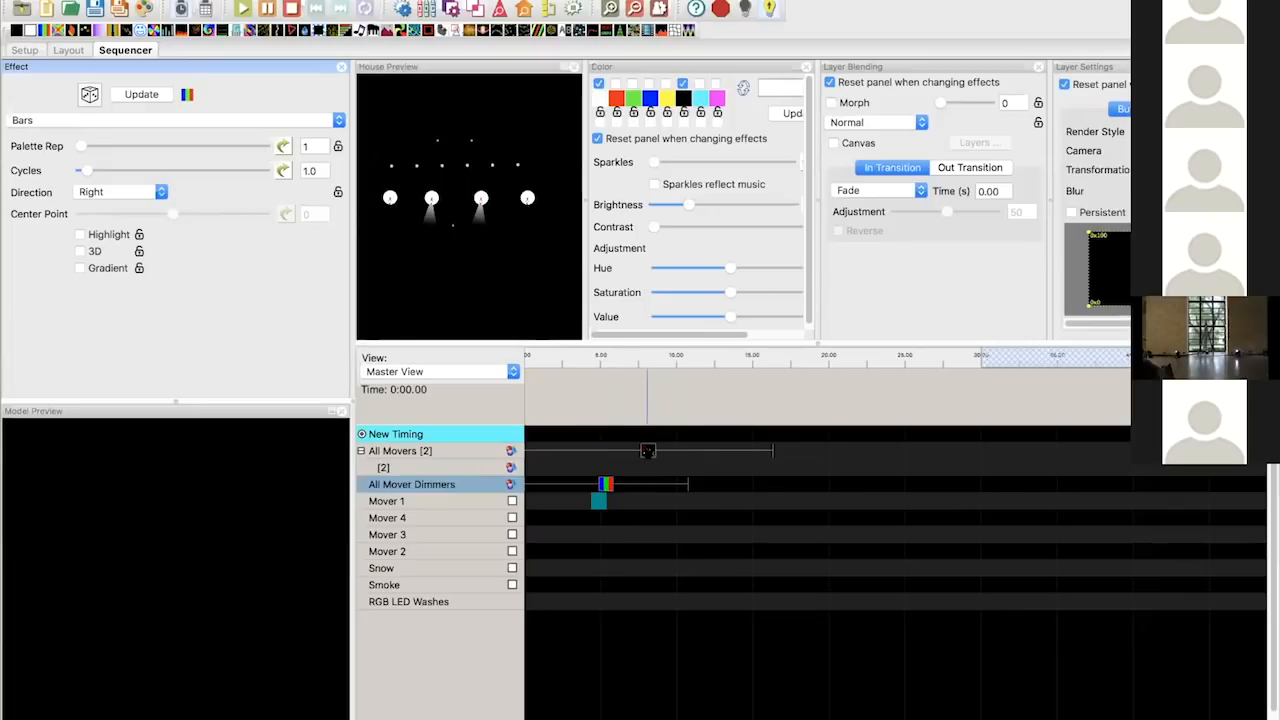
pyautogui.click(604, 484)
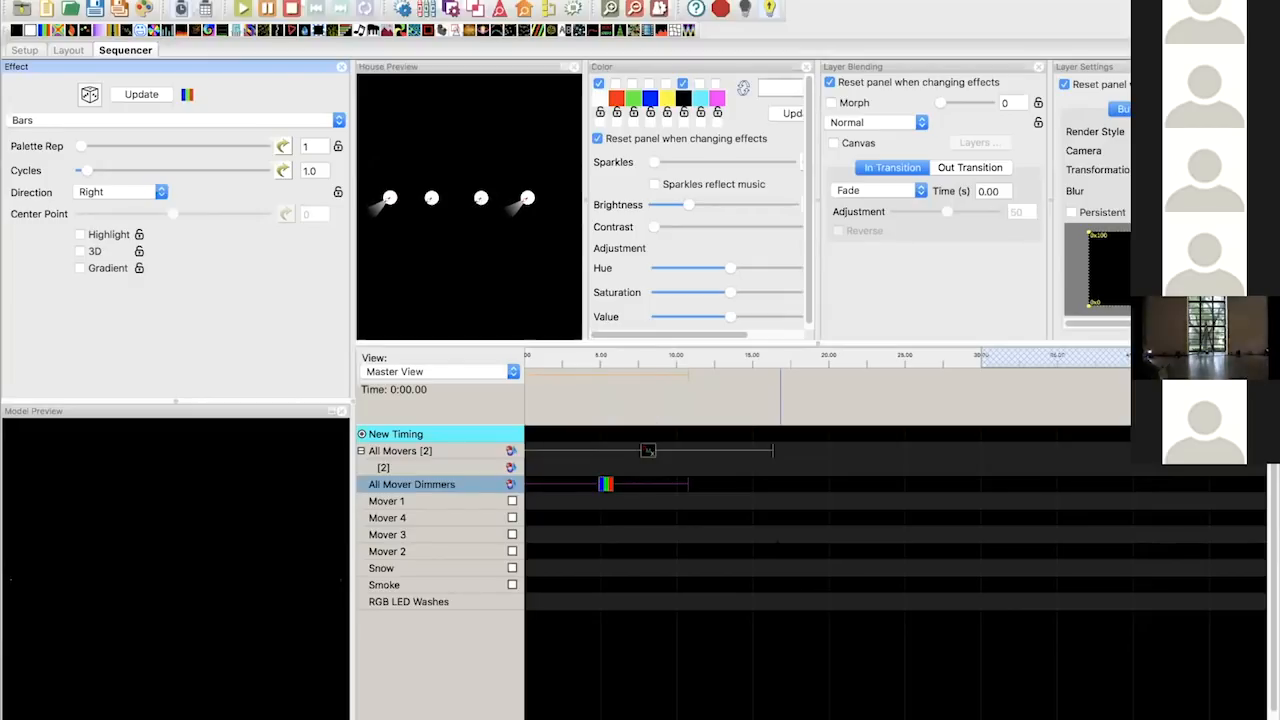
pyautogui.click(588, 502)
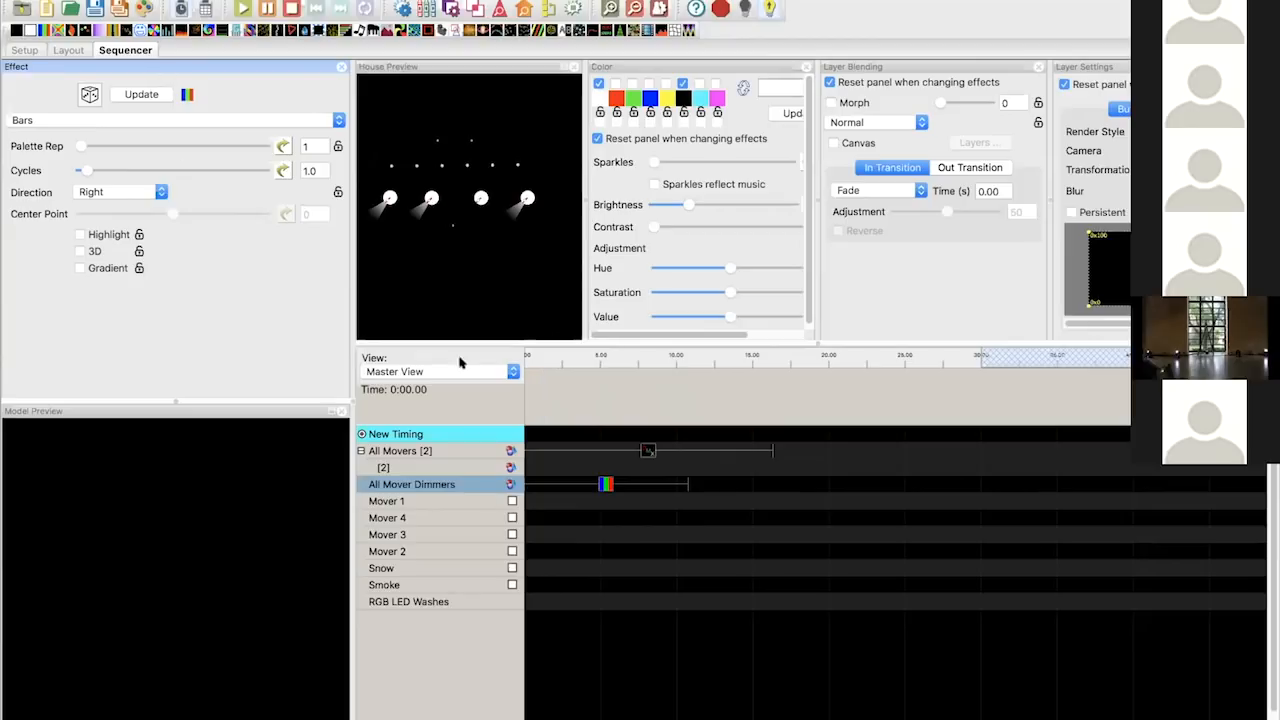
# - Check the Smoke model's channel count and start channel in the layout, and return to the sequence
pyautogui.click(398, 587)
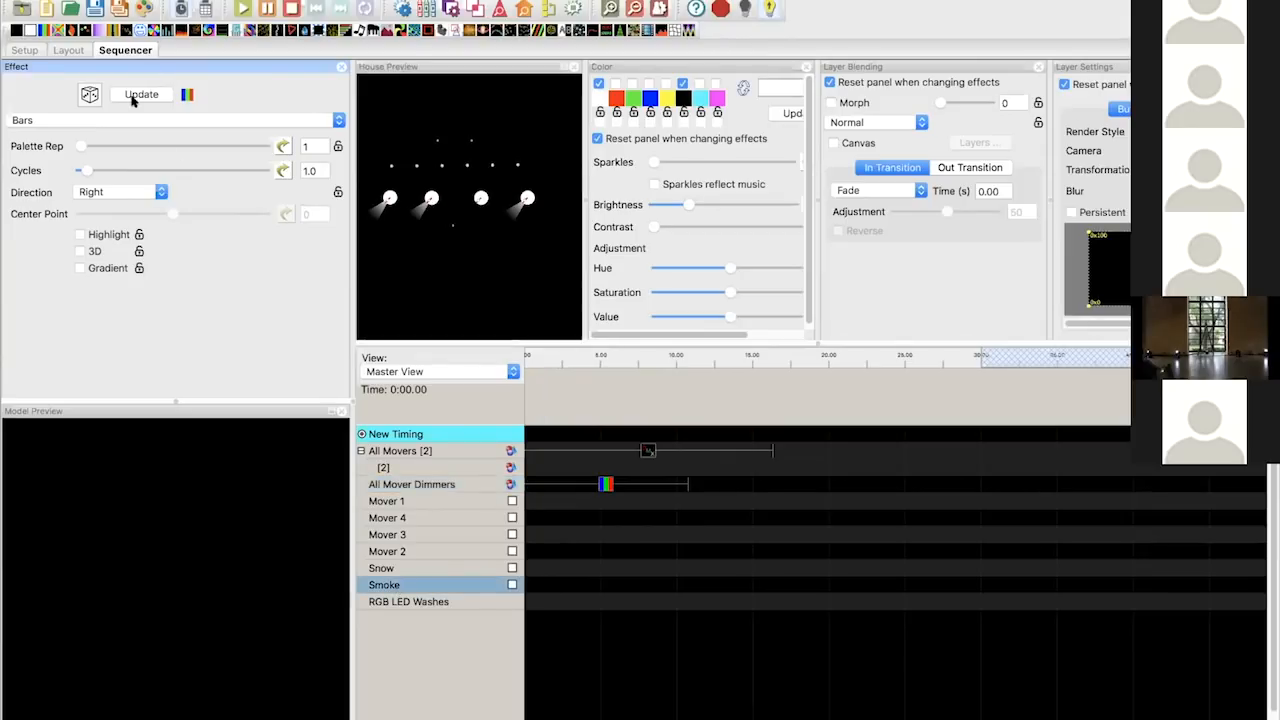
pyautogui.click(70, 50)
pyautogui.click(128, 236)
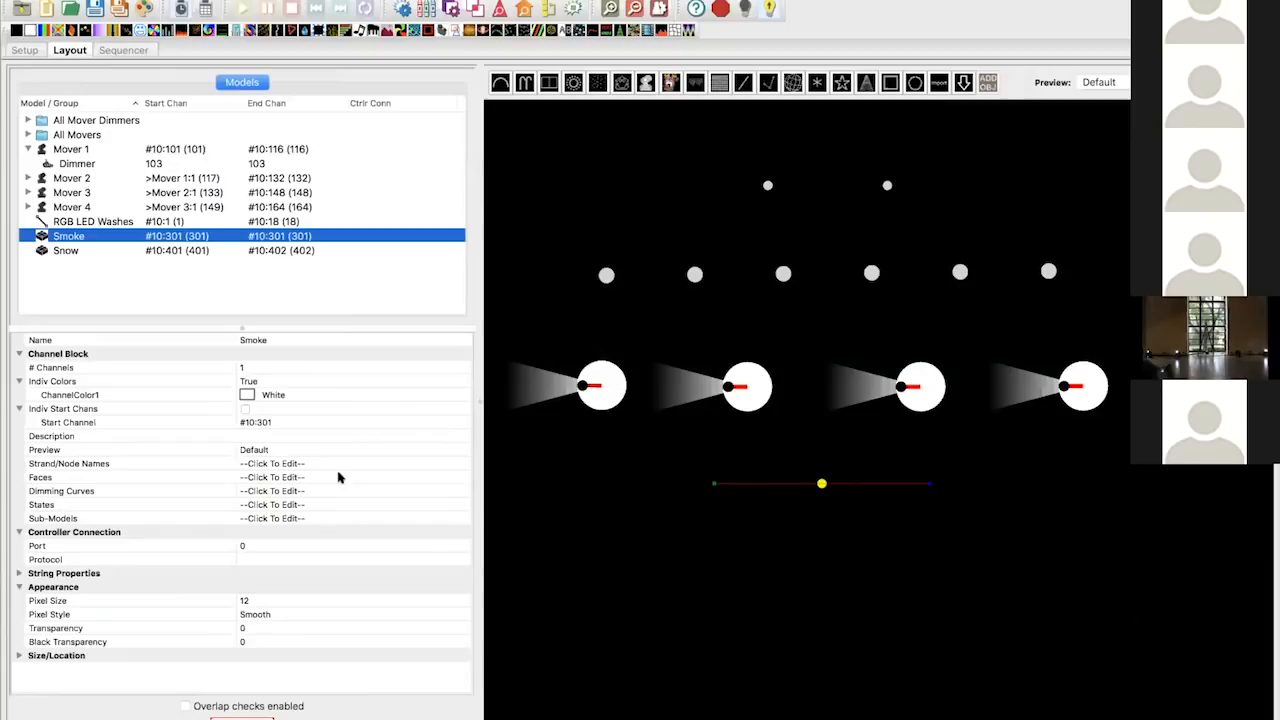
pyautogui.click(284, 423)
pyautogui.moveTo(630, 716)
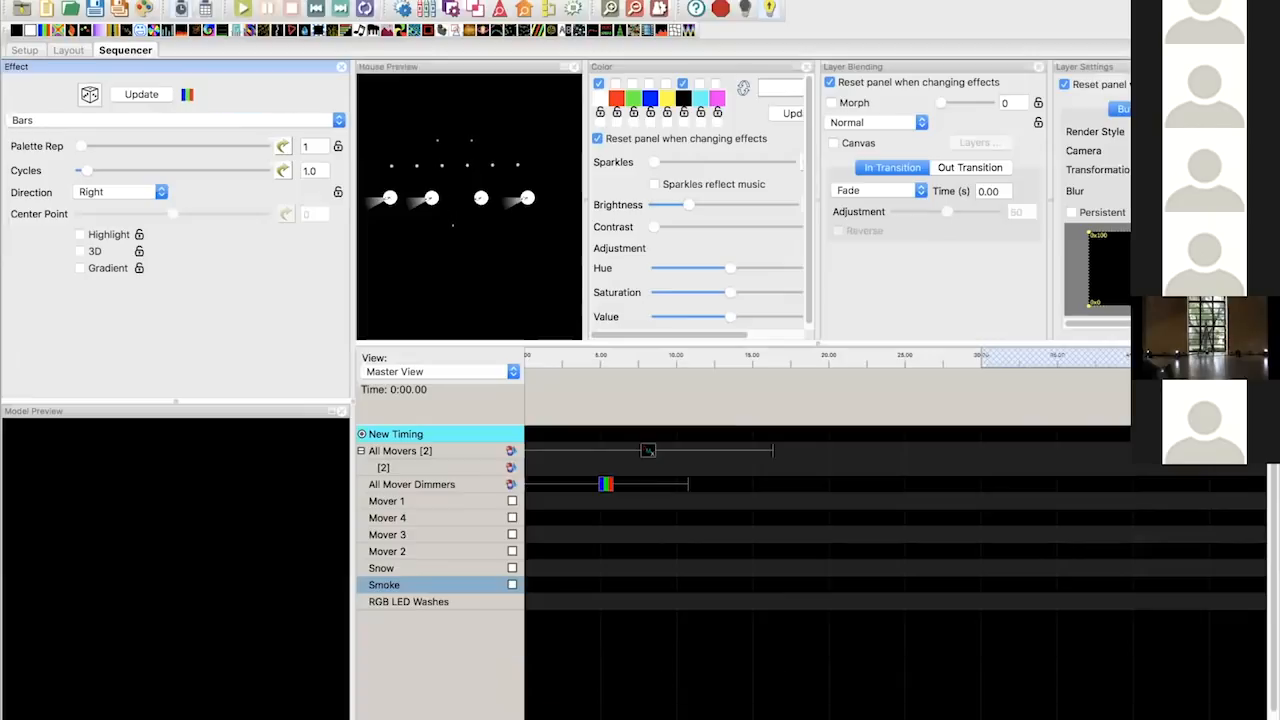
pyautogui.click(126, 50)
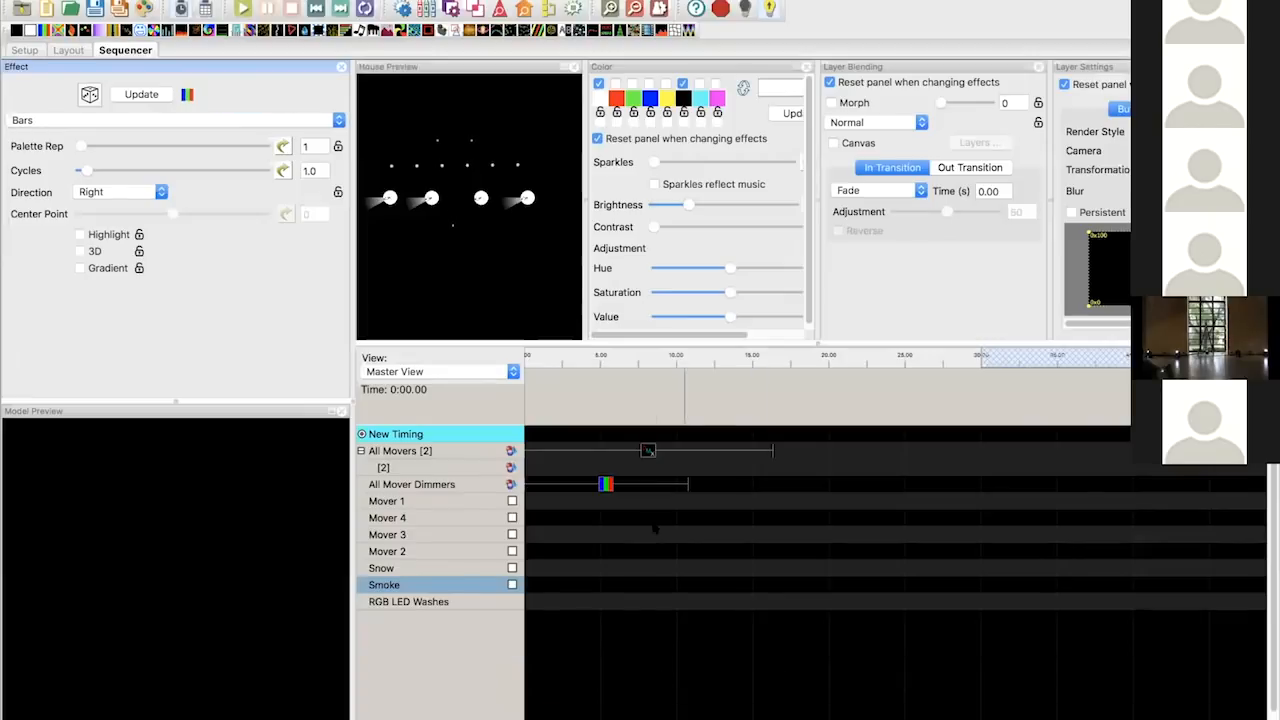
# - Add a DMX effect to the Smoke row, stretched from about 15 to 22 seconds
pyautogui.click(755, 585)
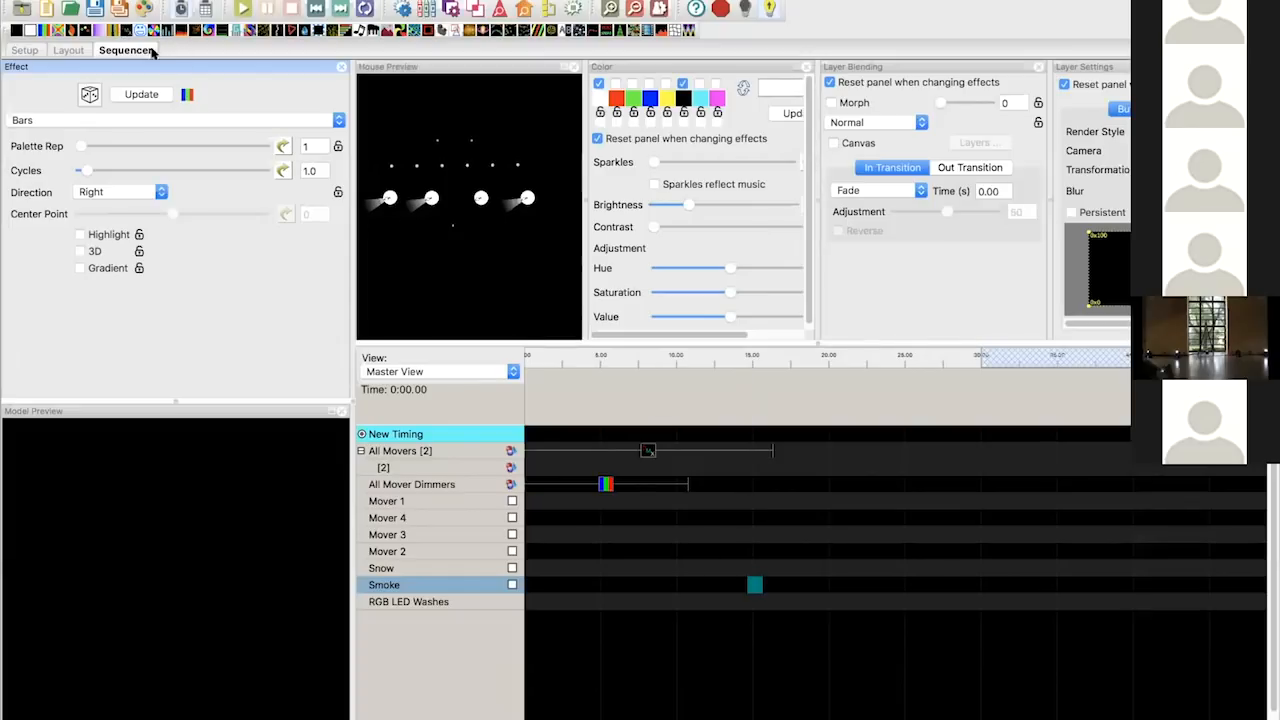
pyautogui.click(755, 585)
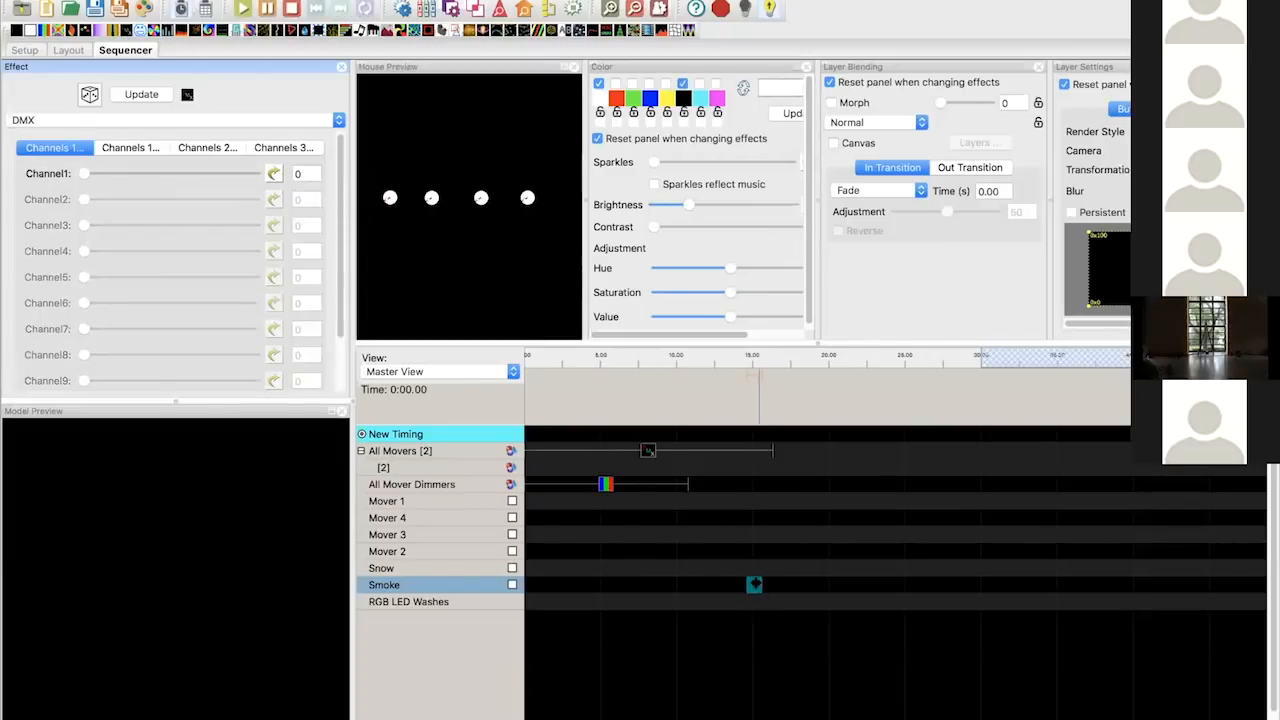
pyautogui.moveTo(761, 585); pyautogui.dragTo(858, 585)
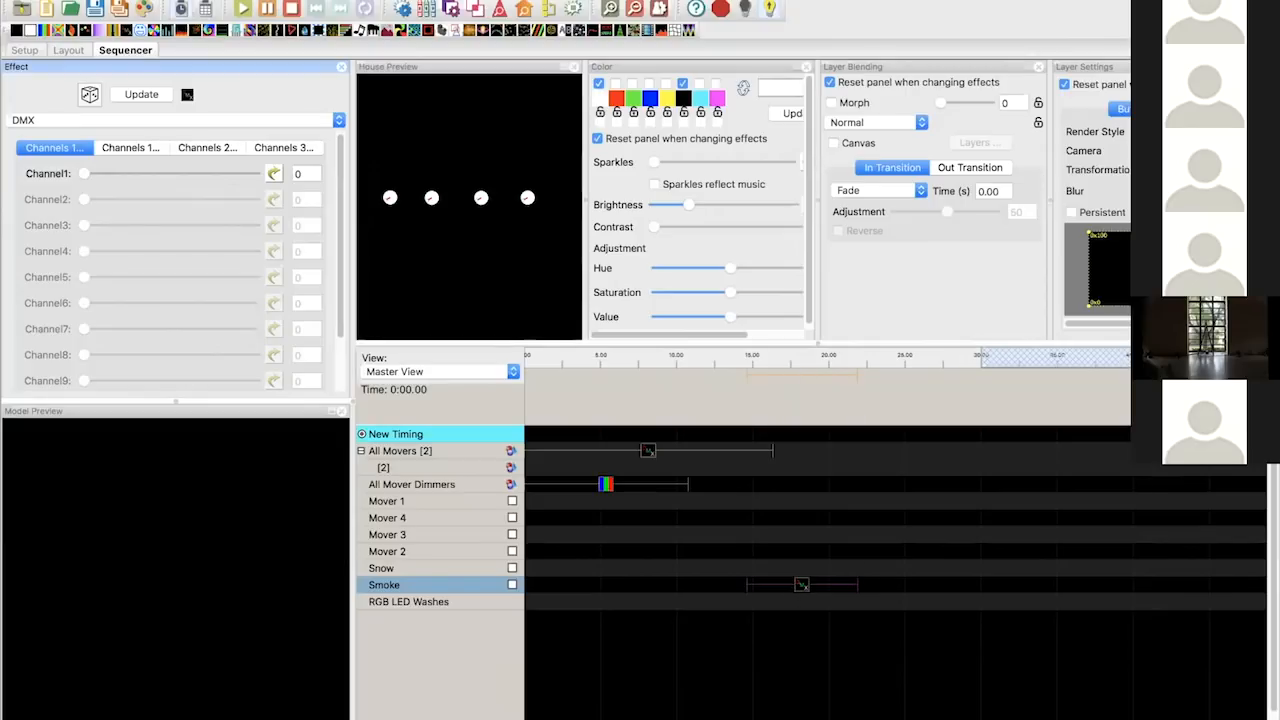
# - Try a Ramp value curve from 0 to 255 on Channel1 of the Smoke effect, and turn the curve off again
pyautogui.click(274, 174)
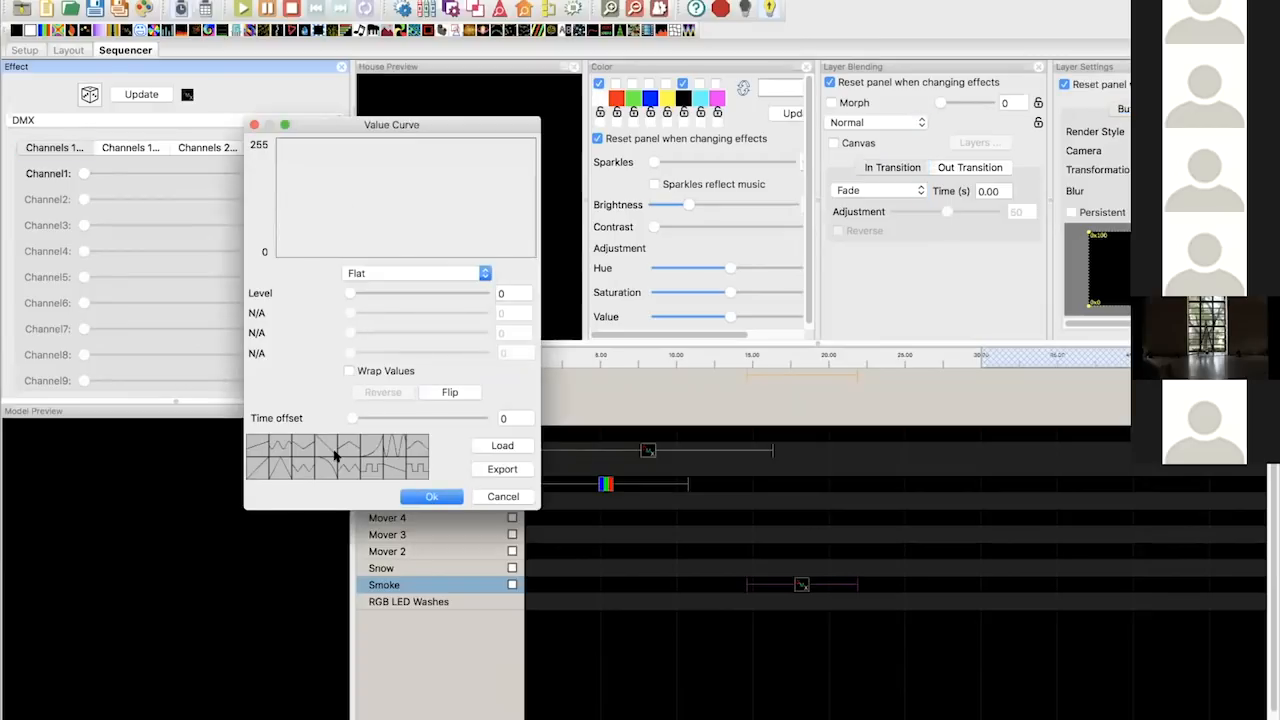
pyautogui.click(253, 473)
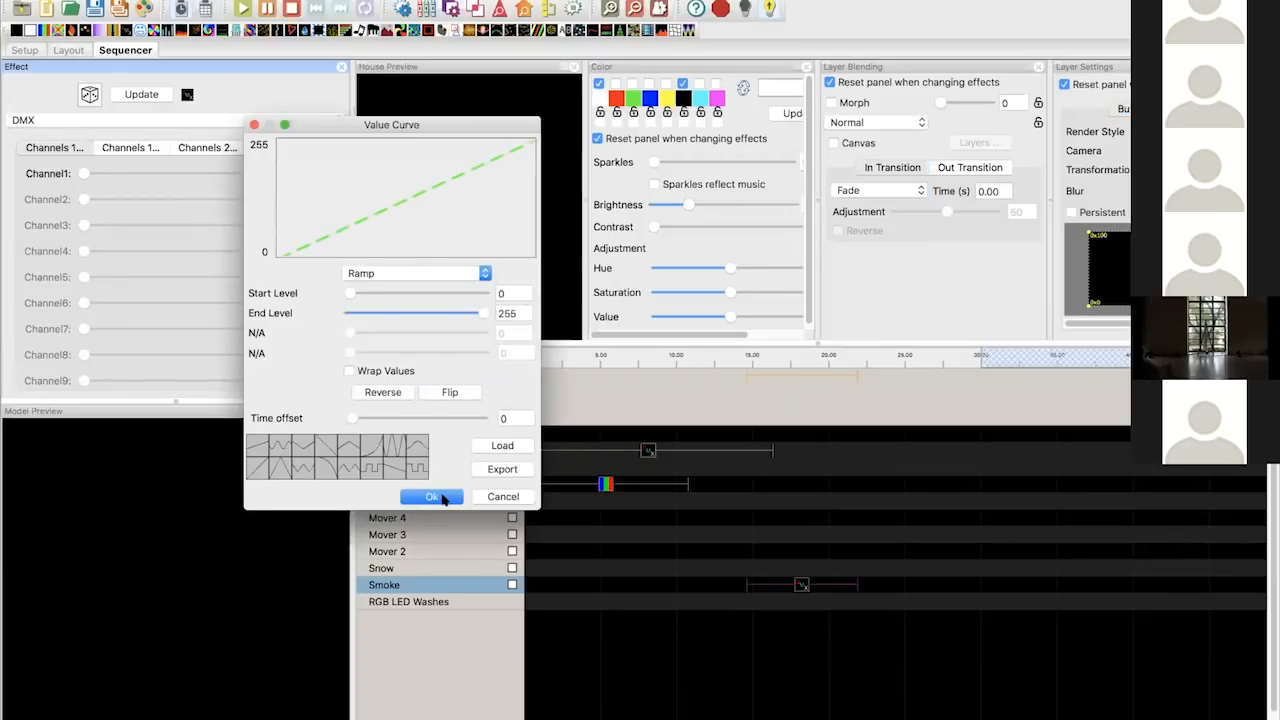
pyautogui.click(440, 497)
pyautogui.moveTo(645, 567); pyautogui.dragTo(664, 584)
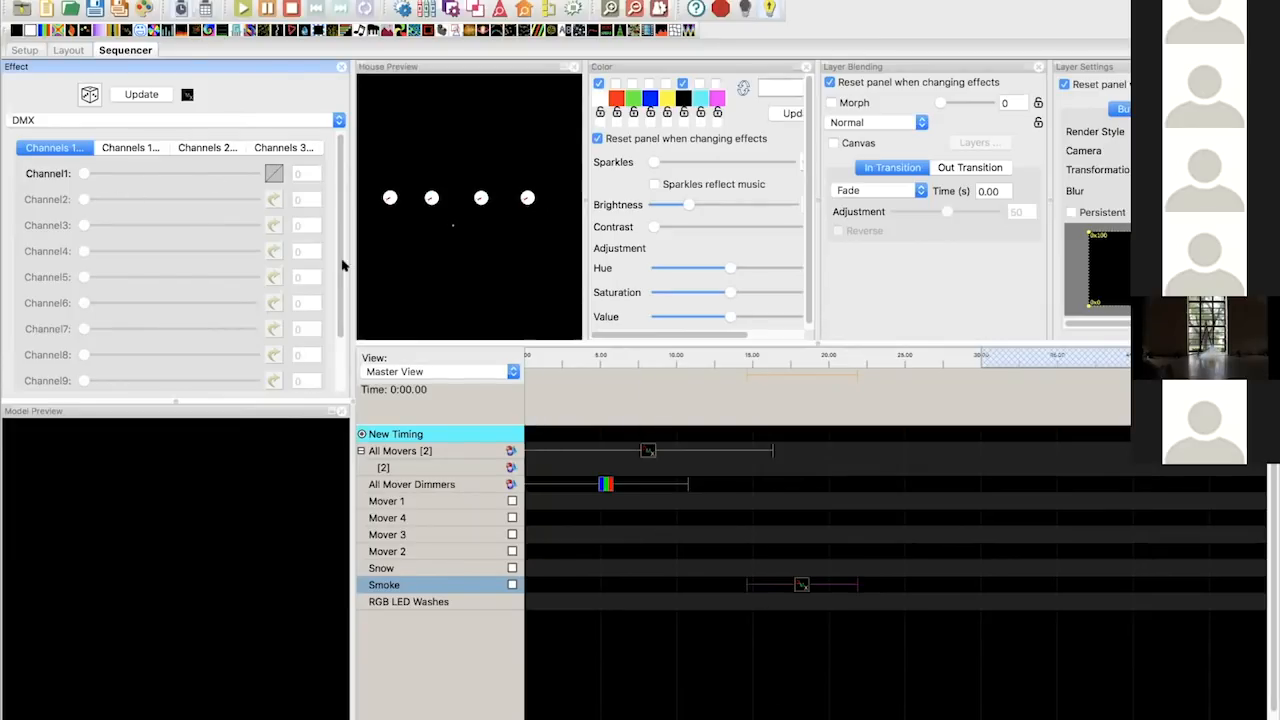
pyautogui.click(273, 175)
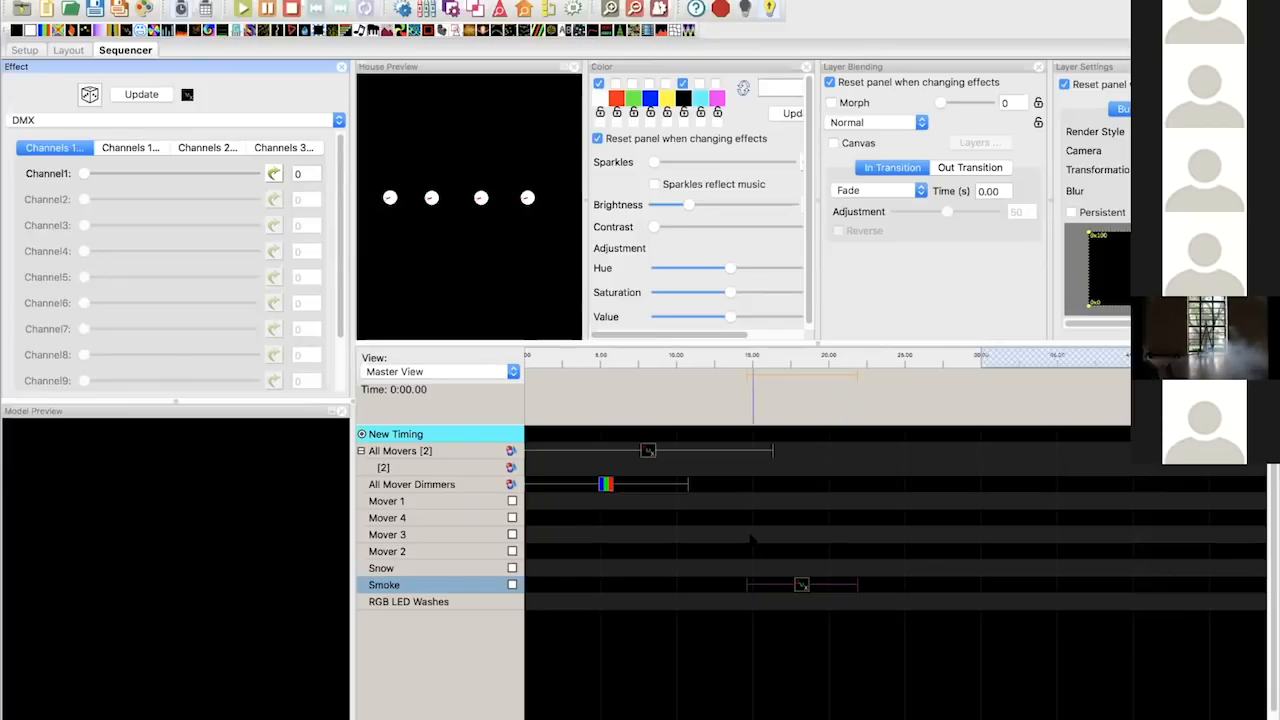
pyautogui.click(694, 585)
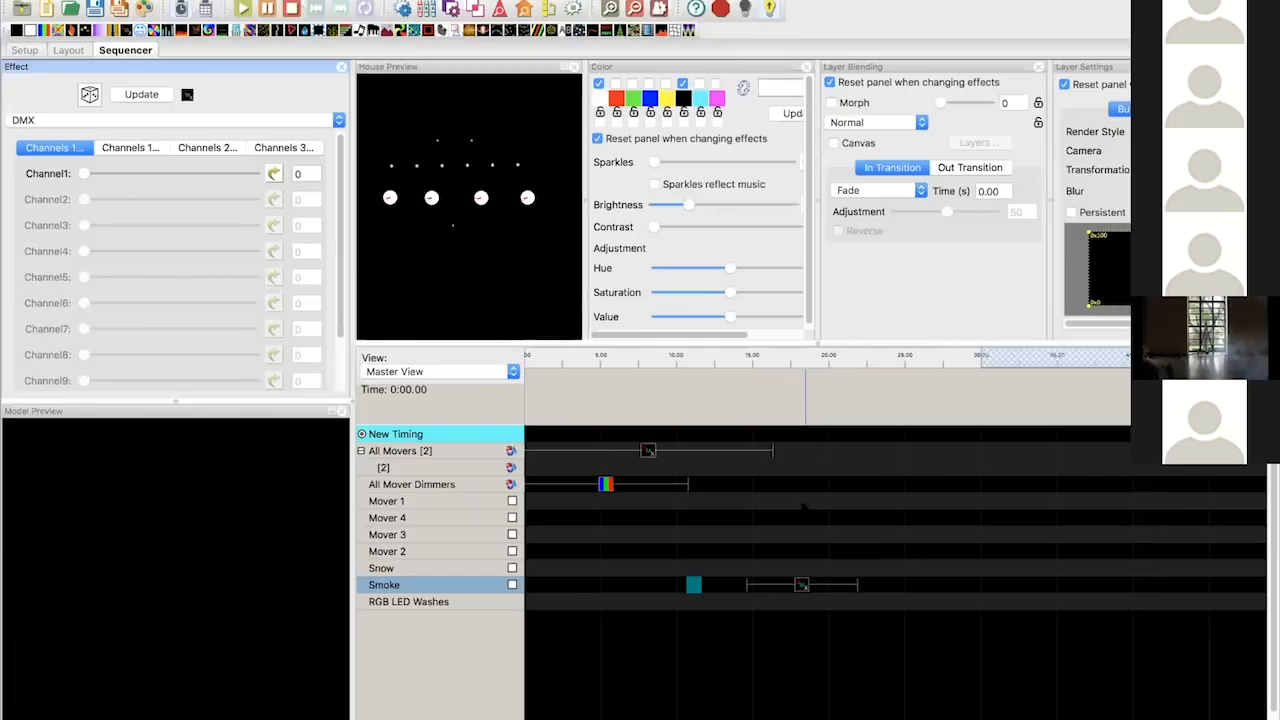
pyautogui.click(720, 550)
pyautogui.click(700, 531)
pyautogui.click(700, 531)
pyautogui.click(714, 517)
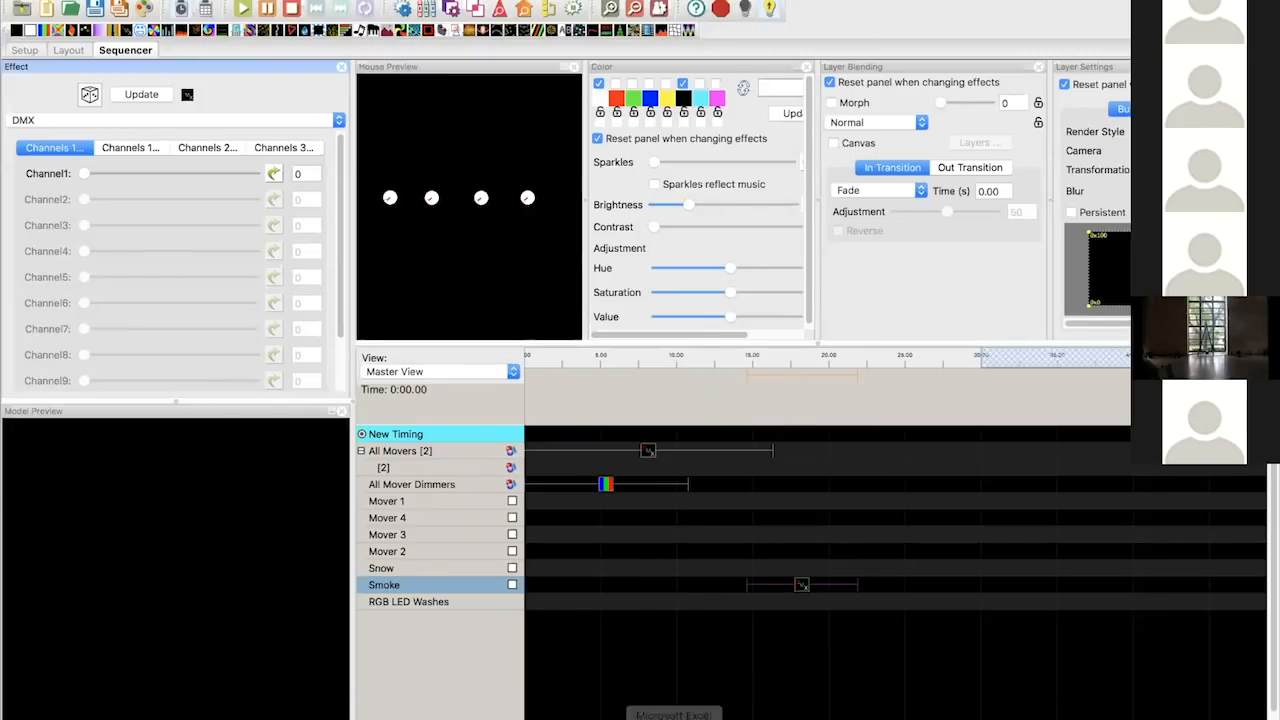
# - Switch to the snow machine's PDF manual, examine its DMX Channel Function table on page 9, and return to xLights
pyautogui.press('super+Tab')
pyautogui.press('super+Tab')
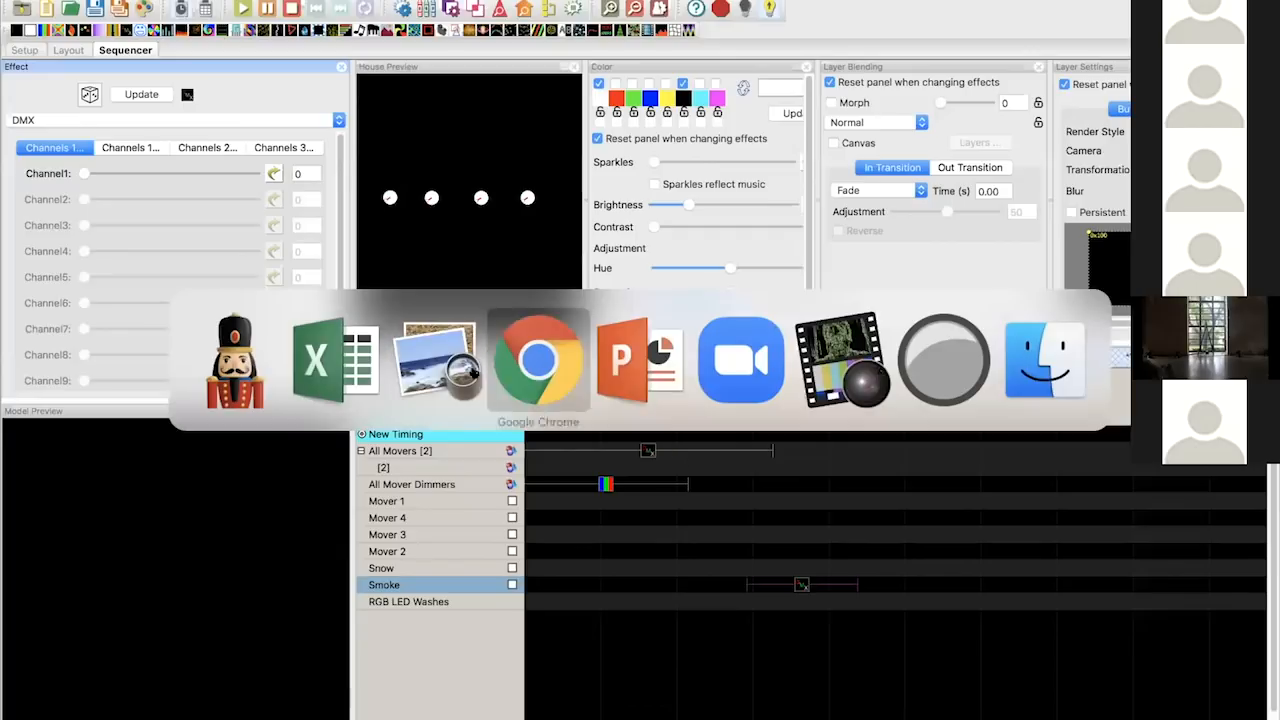
pyautogui.press('super+grave')
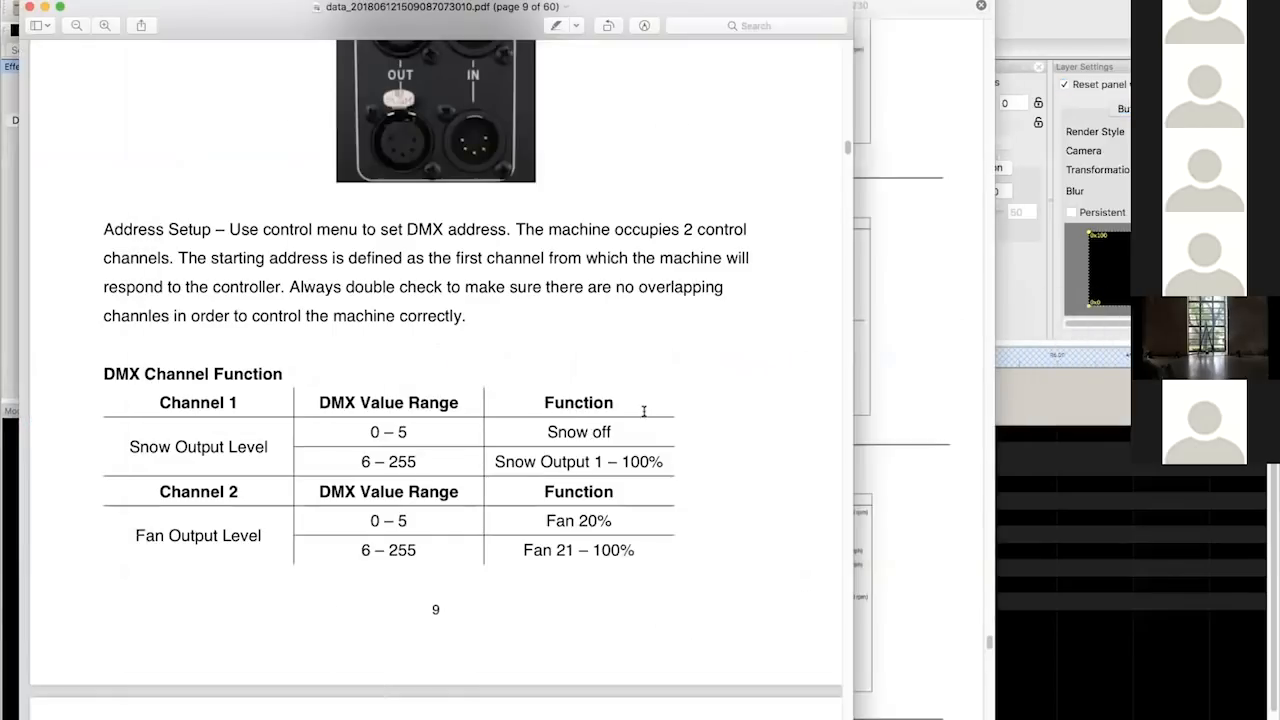
pyautogui.scroll(5, 644, 407)
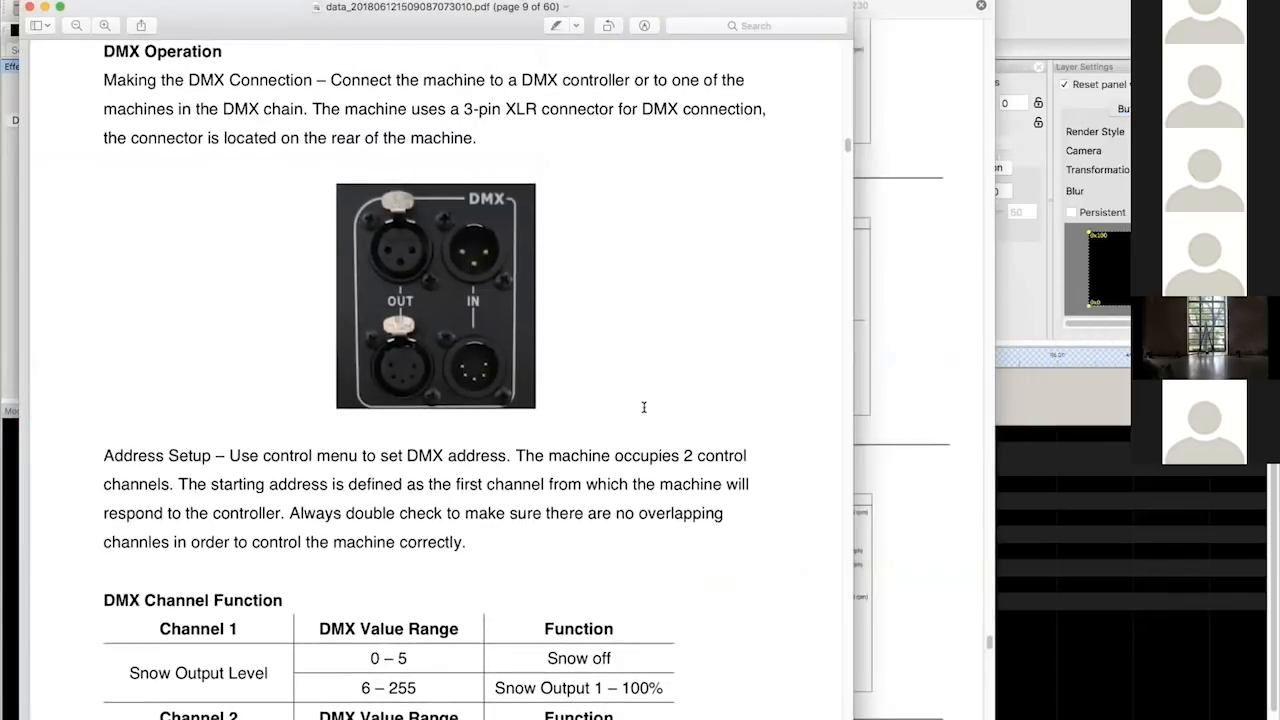
pyautogui.scroll(-6, 644, 407)
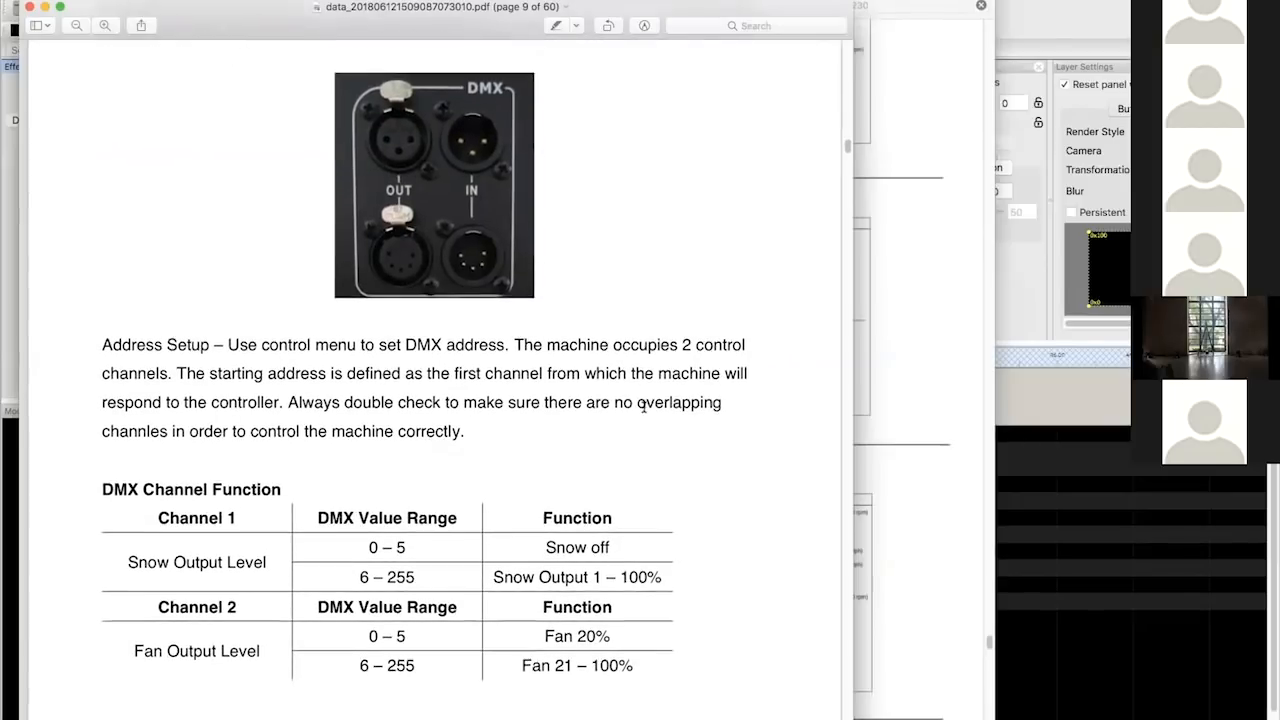
pyautogui.scroll(-2, 644, 407)
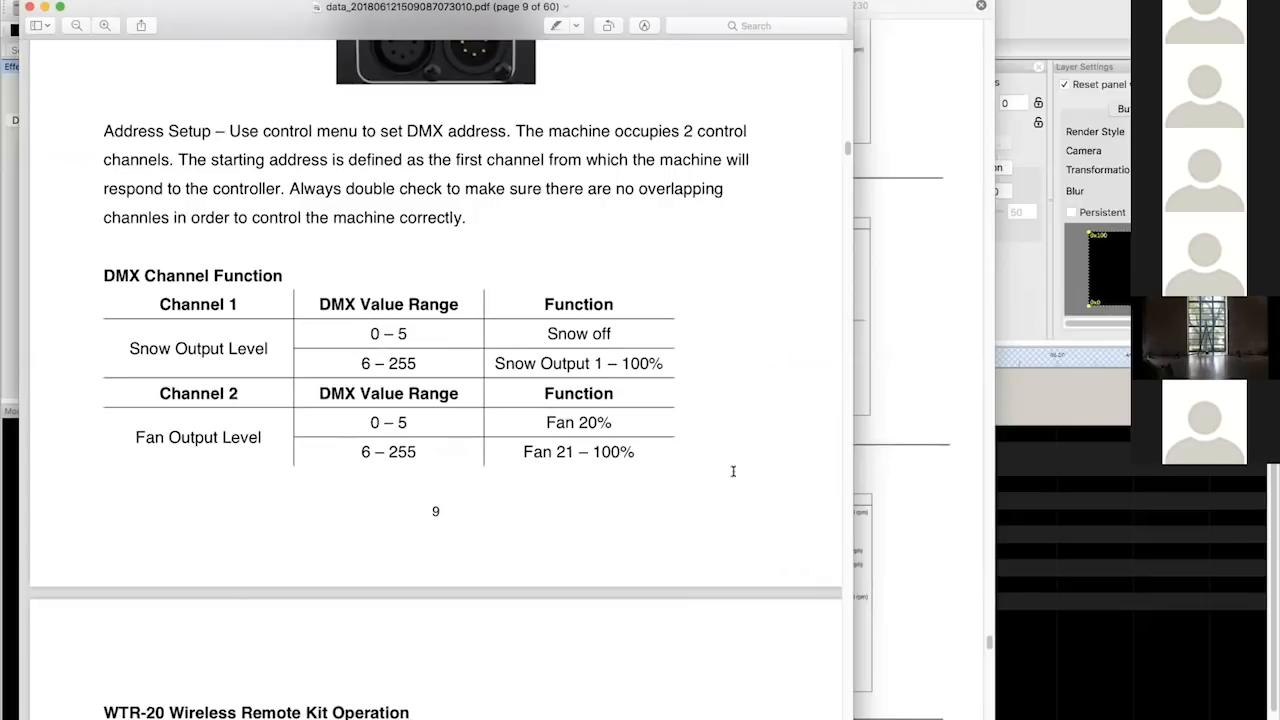
pyautogui.moveTo(144, 299); pyautogui.dragTo(594, 310)
pyautogui.click(653, 338)
pyautogui.click(715, 378)
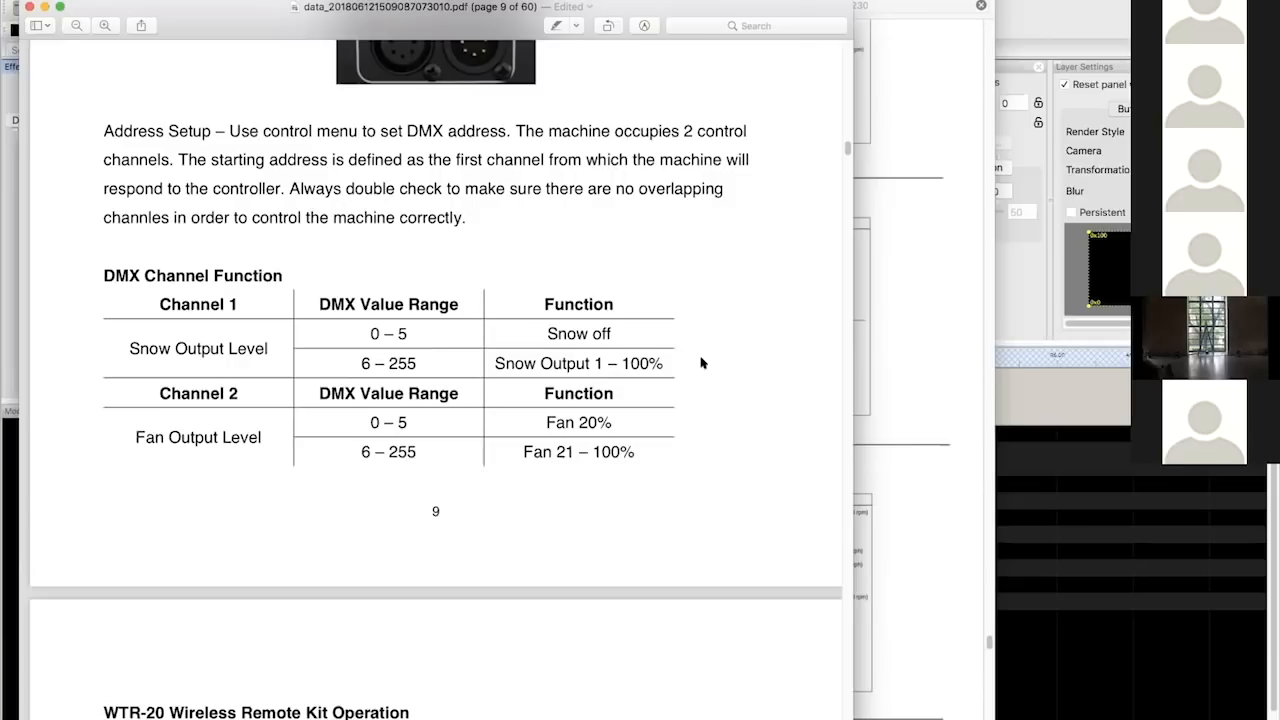
pyautogui.scroll(-2, 701, 363)
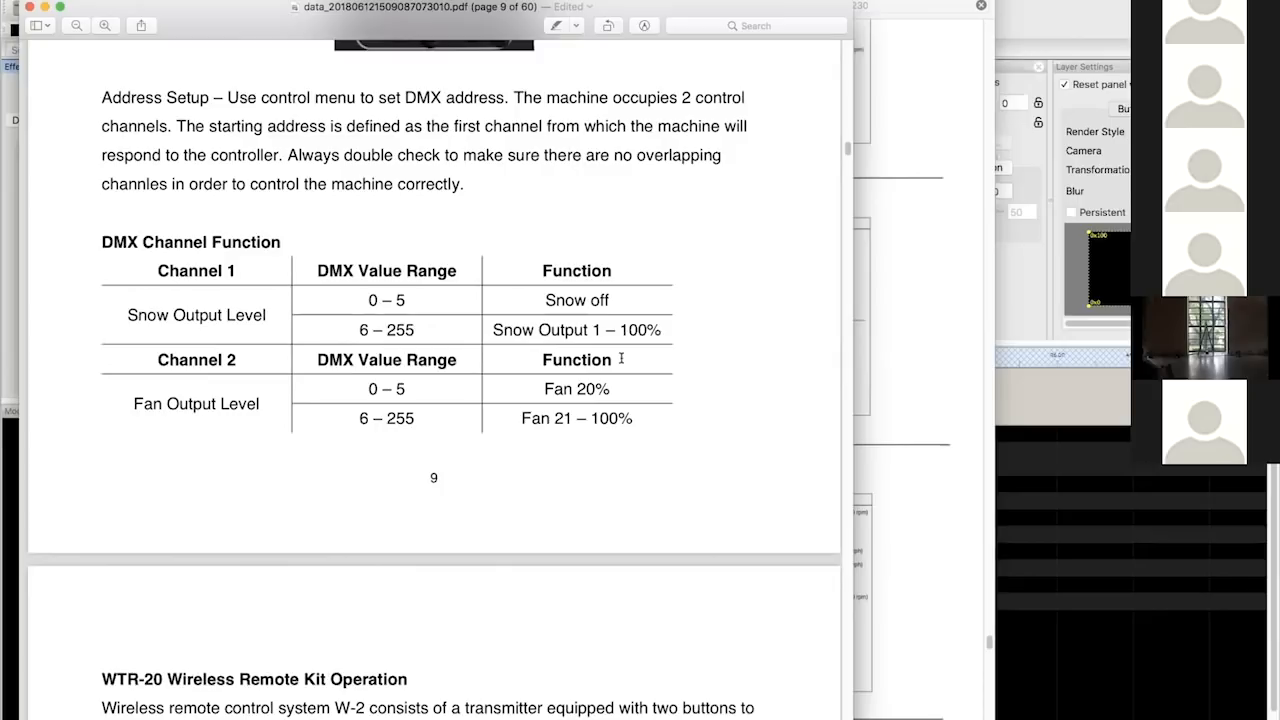
pyautogui.click(1095, 9)
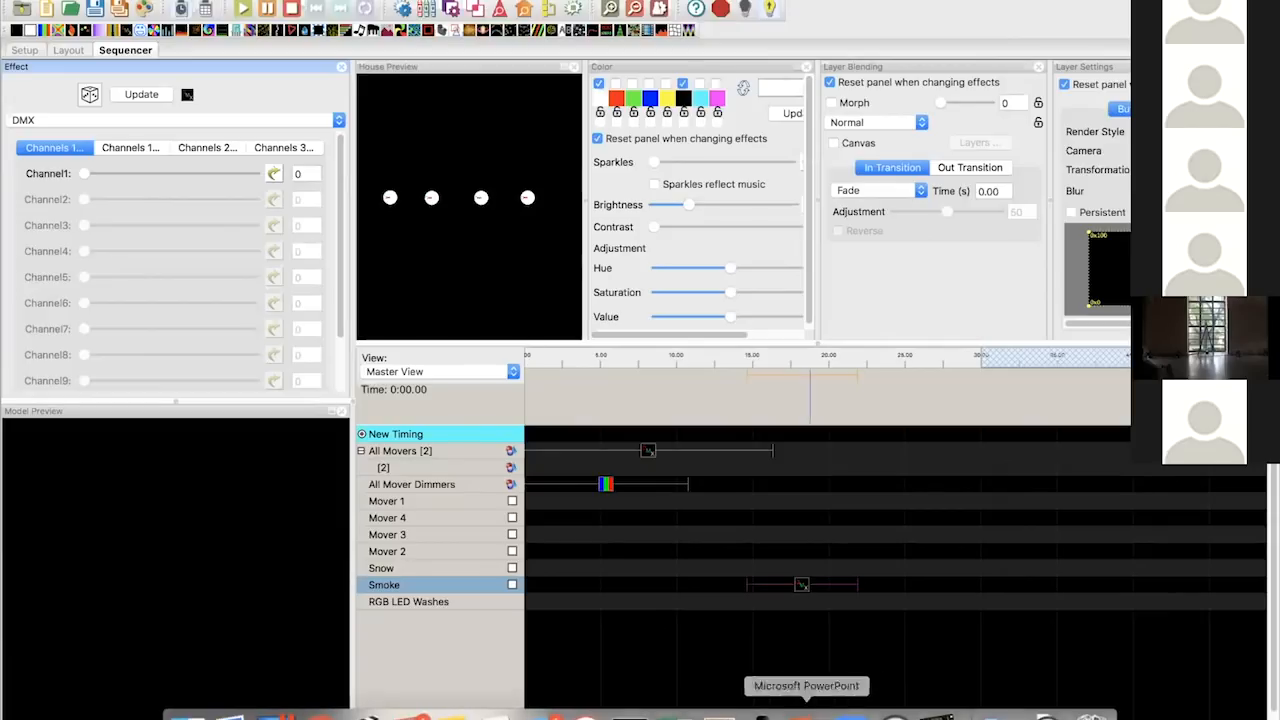
# - Compare the channel settings of the Snow and Smoke models in the layout, and return to the sequence
pyautogui.click(68, 50)
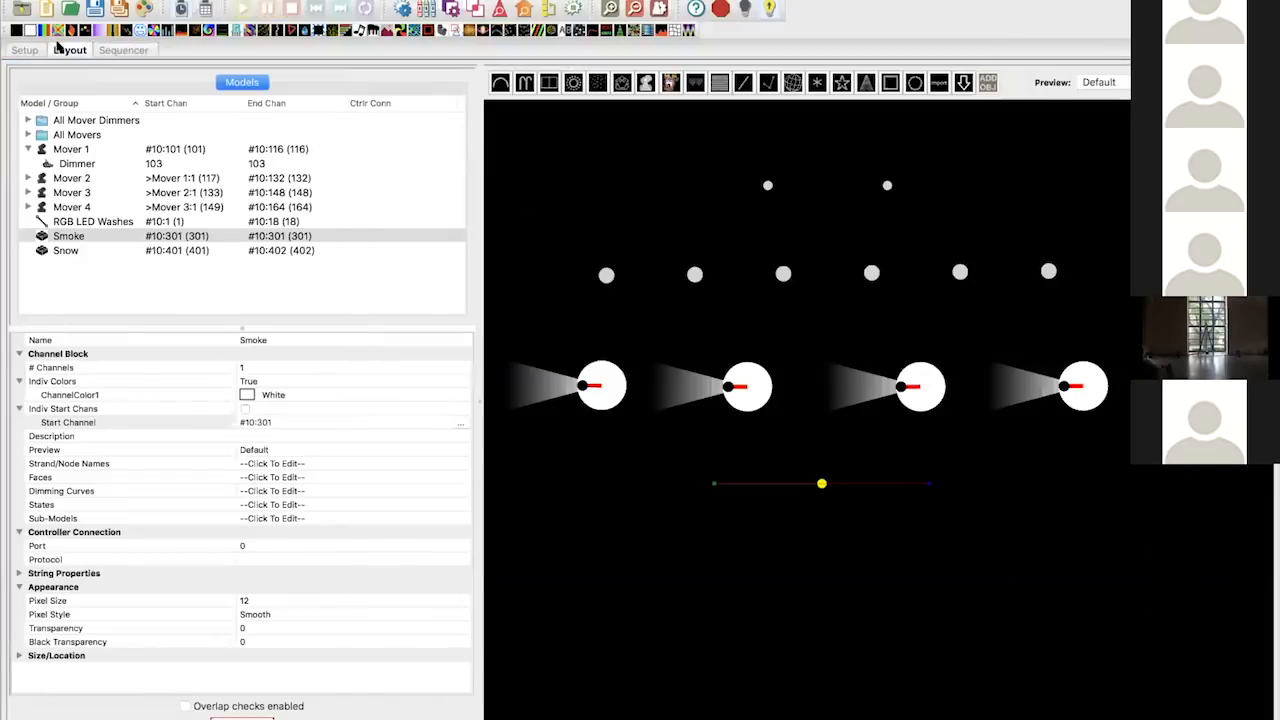
pyautogui.click(115, 249)
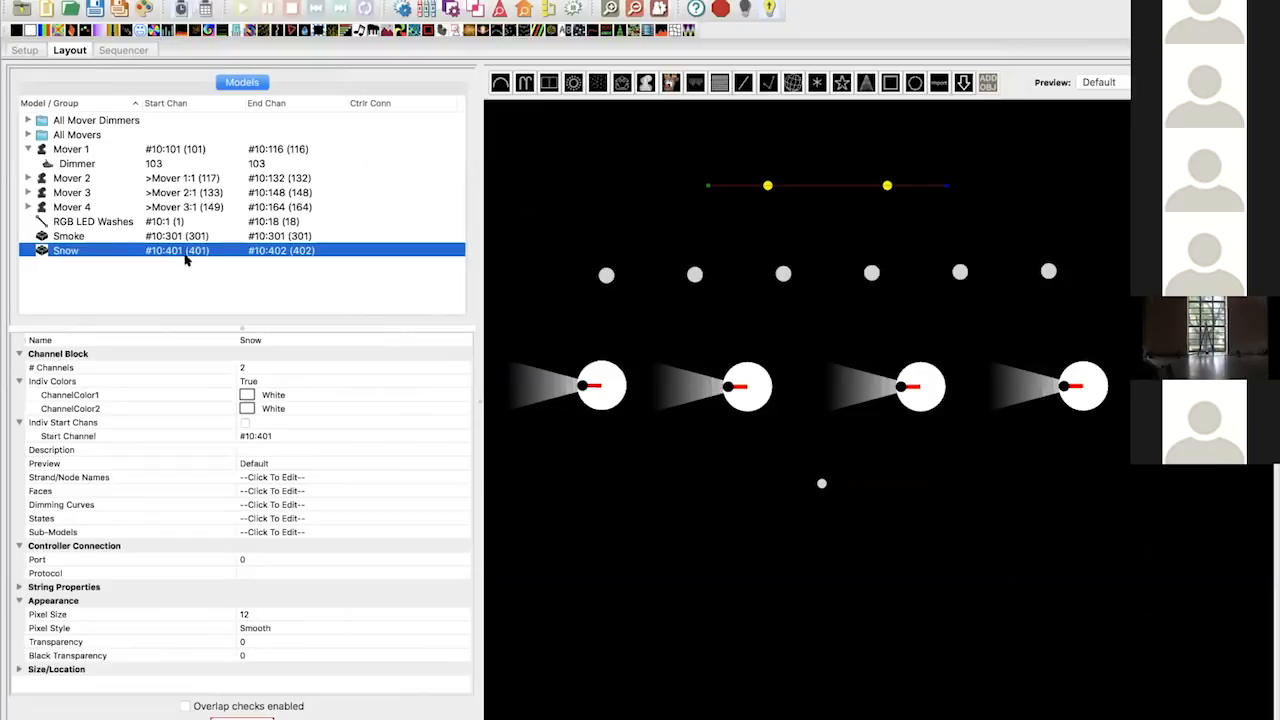
pyautogui.click(176, 237)
pyautogui.click(125, 50)
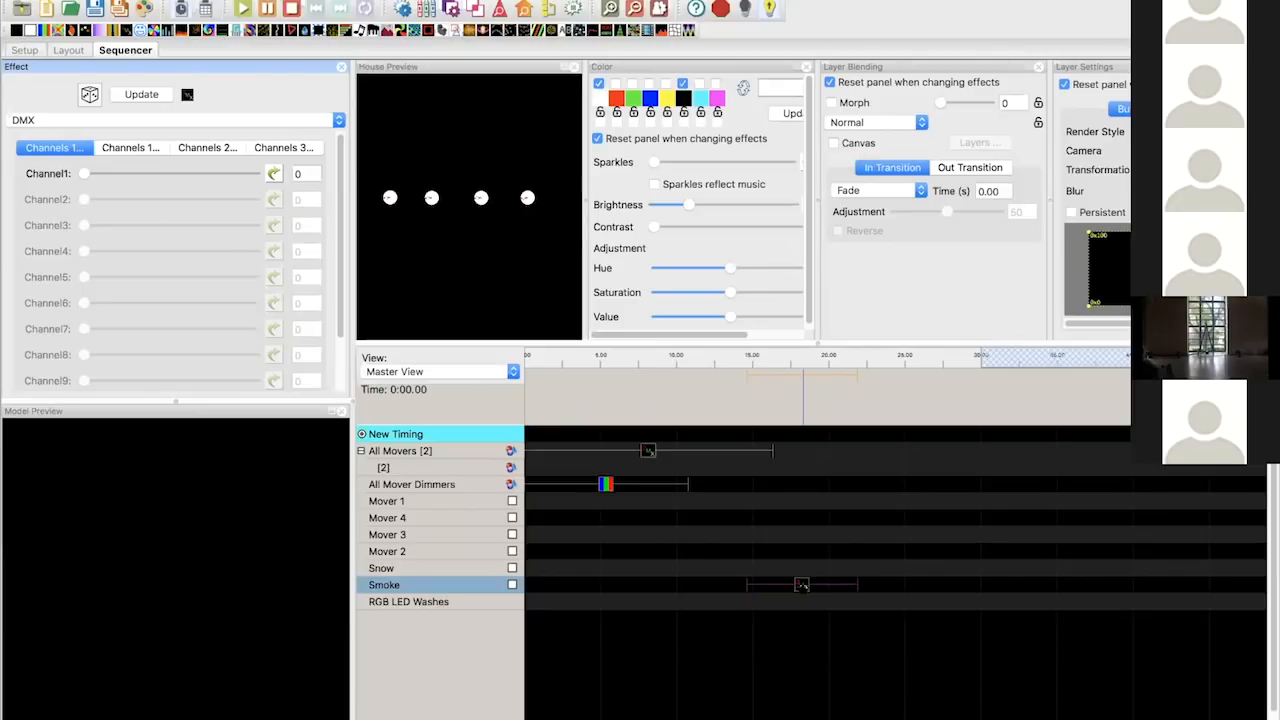
# - Move the DMX effect from the Smoke row to the Snow row, trying it on RGB LED Washes on the way
pyautogui.moveTo(802, 585); pyautogui.dragTo(802, 601)
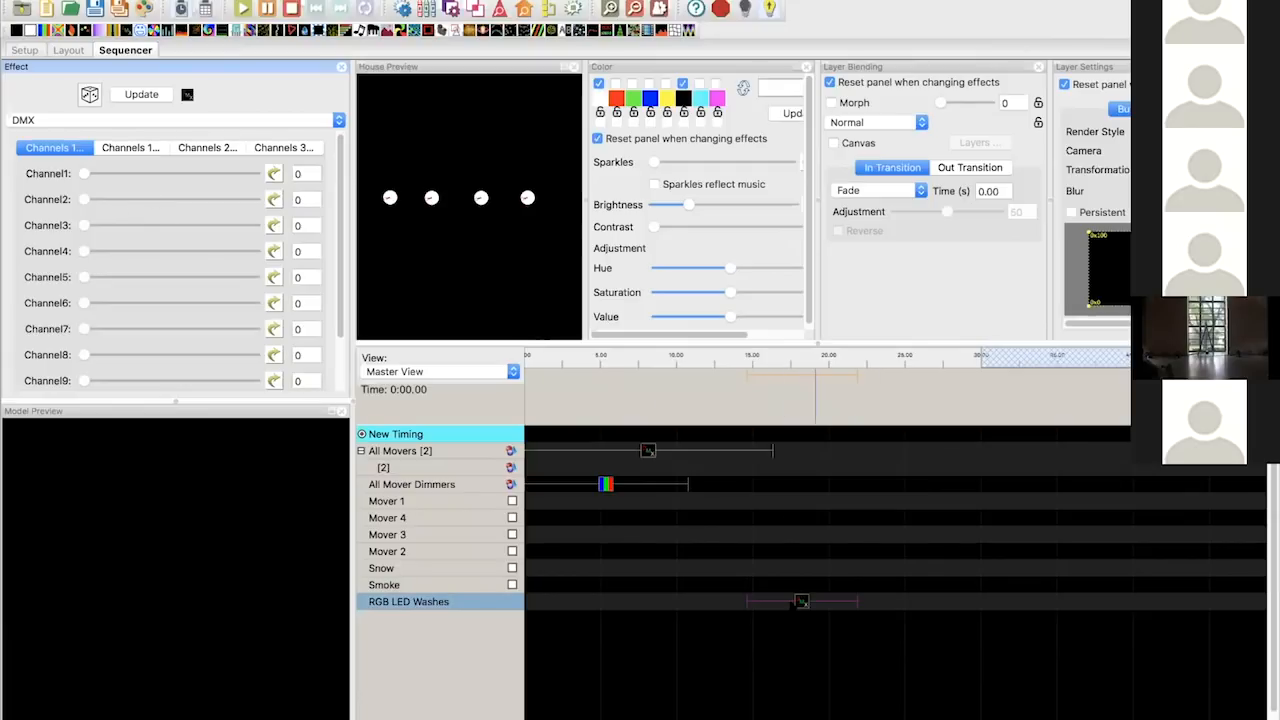
pyautogui.moveTo(802, 601); pyautogui.dragTo(802, 568)
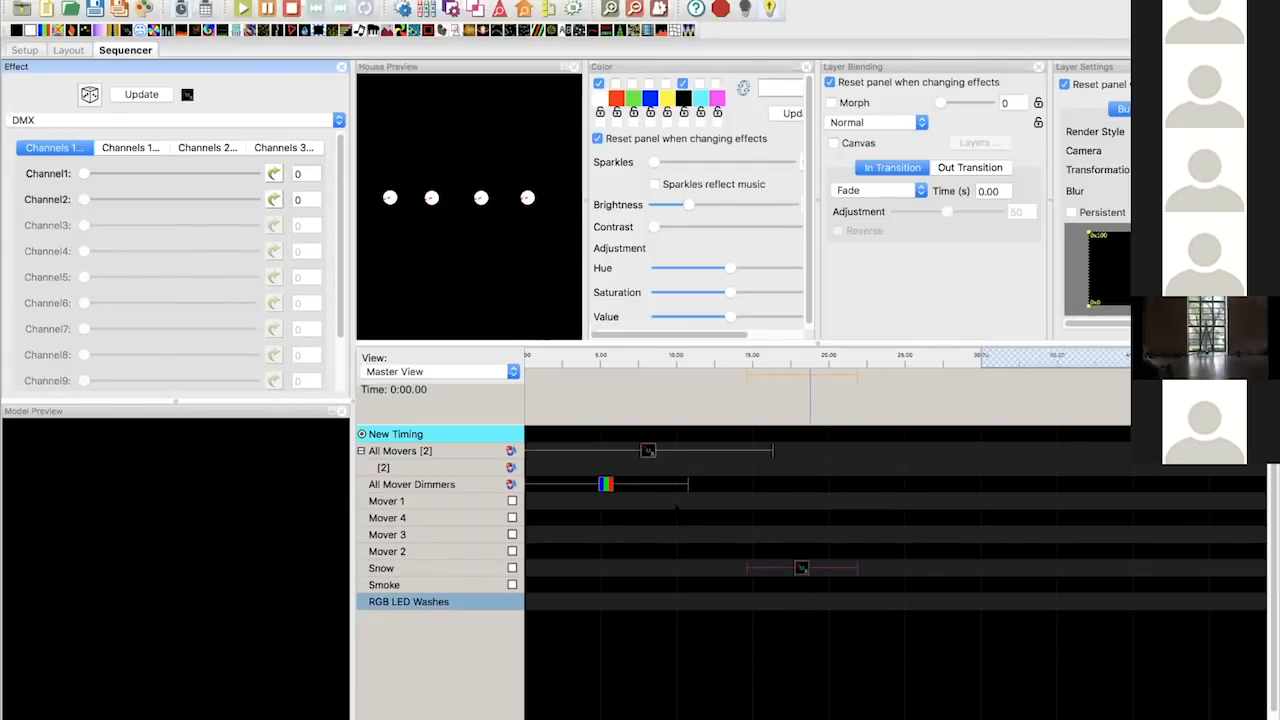
# - Test the Snow effect by raising Channel1 and Channel2 to 255 and lowering both back to 0
pyautogui.moveTo(83, 174); pyautogui.dragTo(273, 172)
pyautogui.click(252, 199)
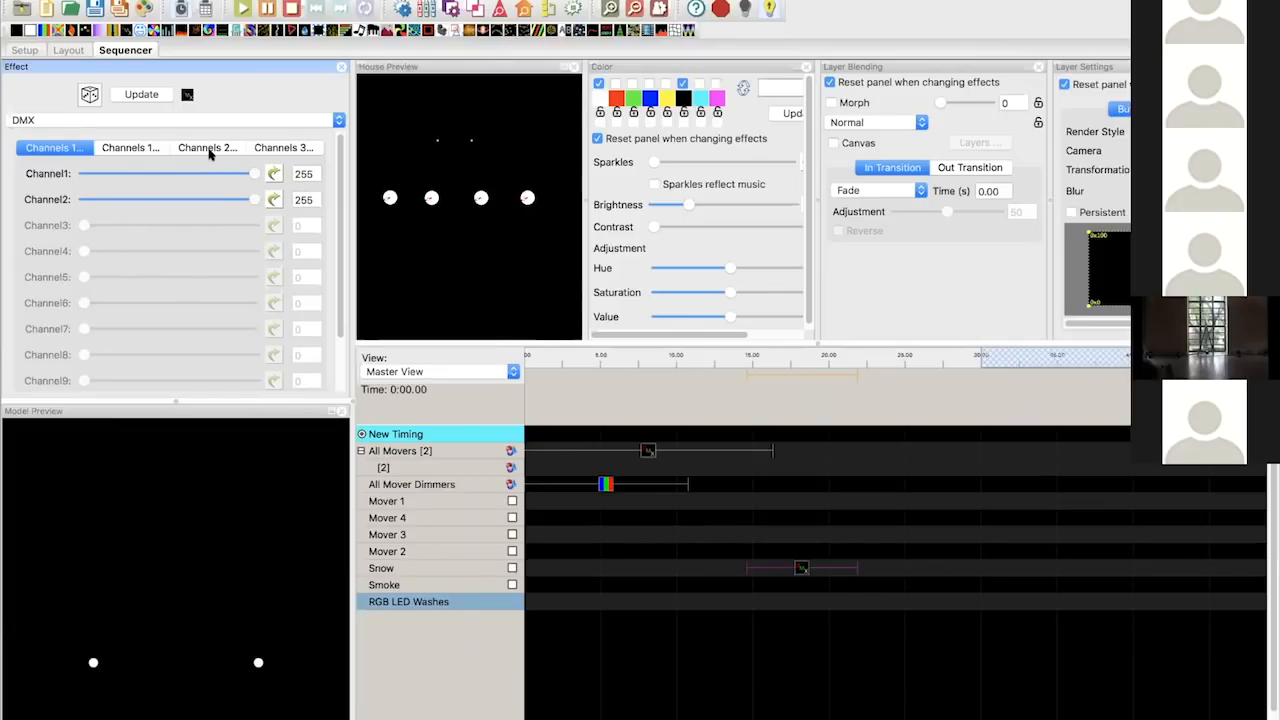
pyautogui.moveTo(251, 172); pyautogui.dragTo(27, 186)
pyautogui.moveTo(131, 201); pyautogui.dragTo(12, 201)
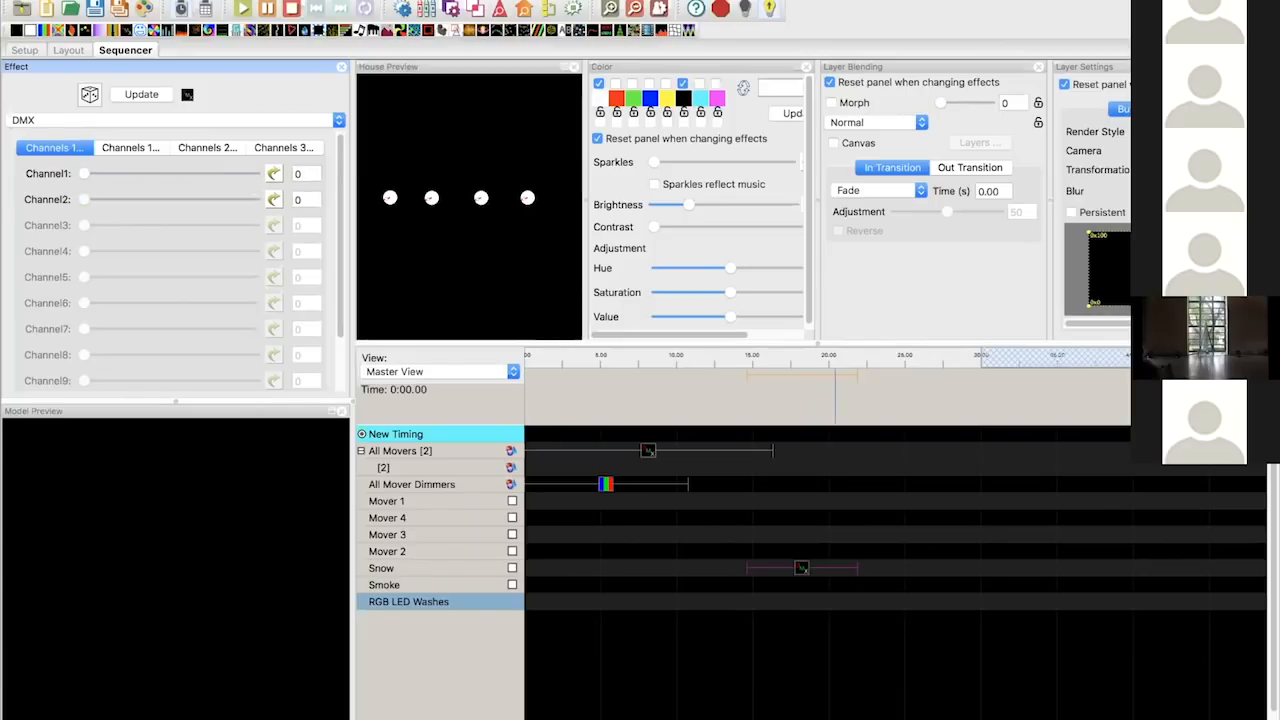
# - Place a Bars effect on the RGB LED Washes row and stretch and move it to about 24–30 seconds
pyautogui.click(808, 582)
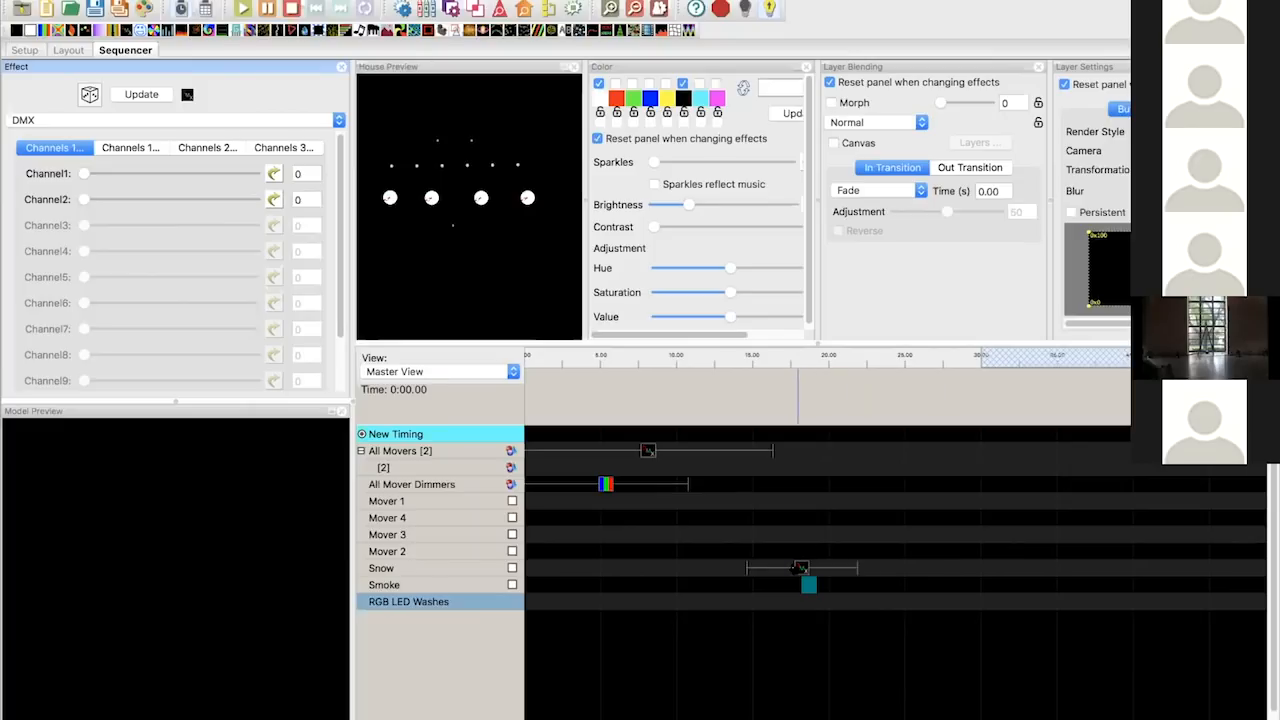
pyautogui.moveTo(808, 584); pyautogui.dragTo(717, 601)
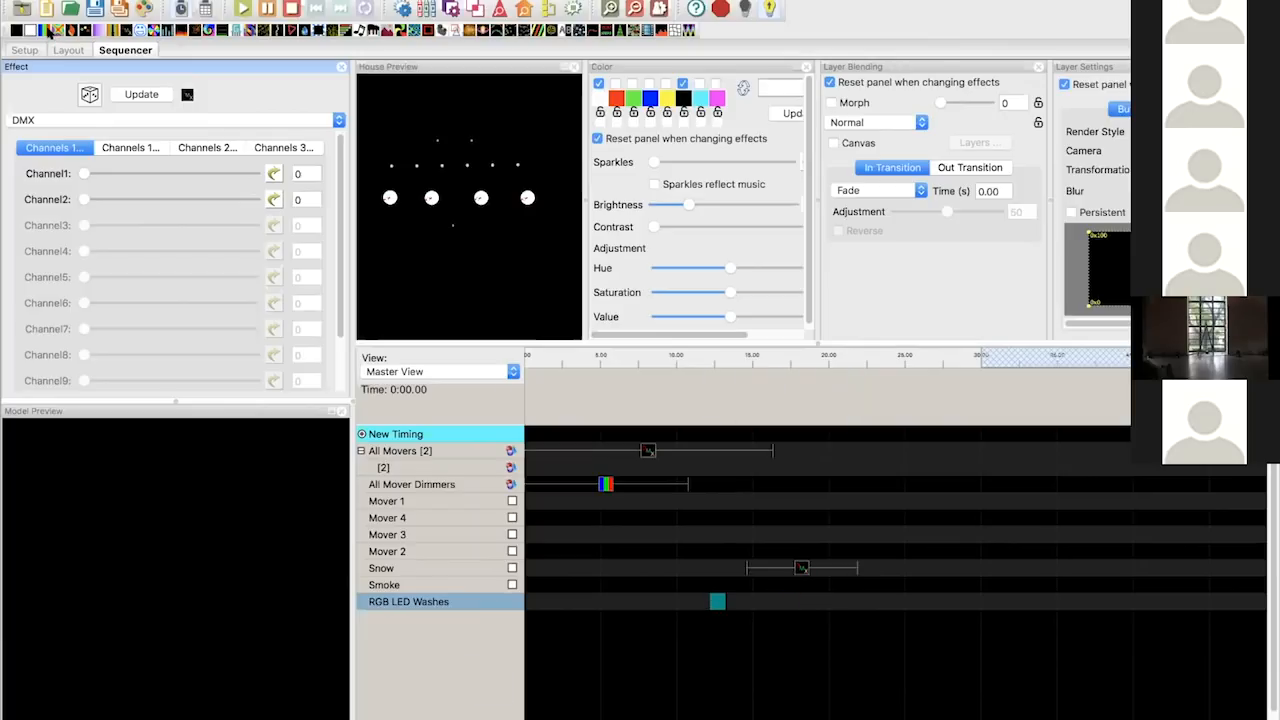
pyautogui.moveTo(717, 601); pyautogui.dragTo(658, 605)
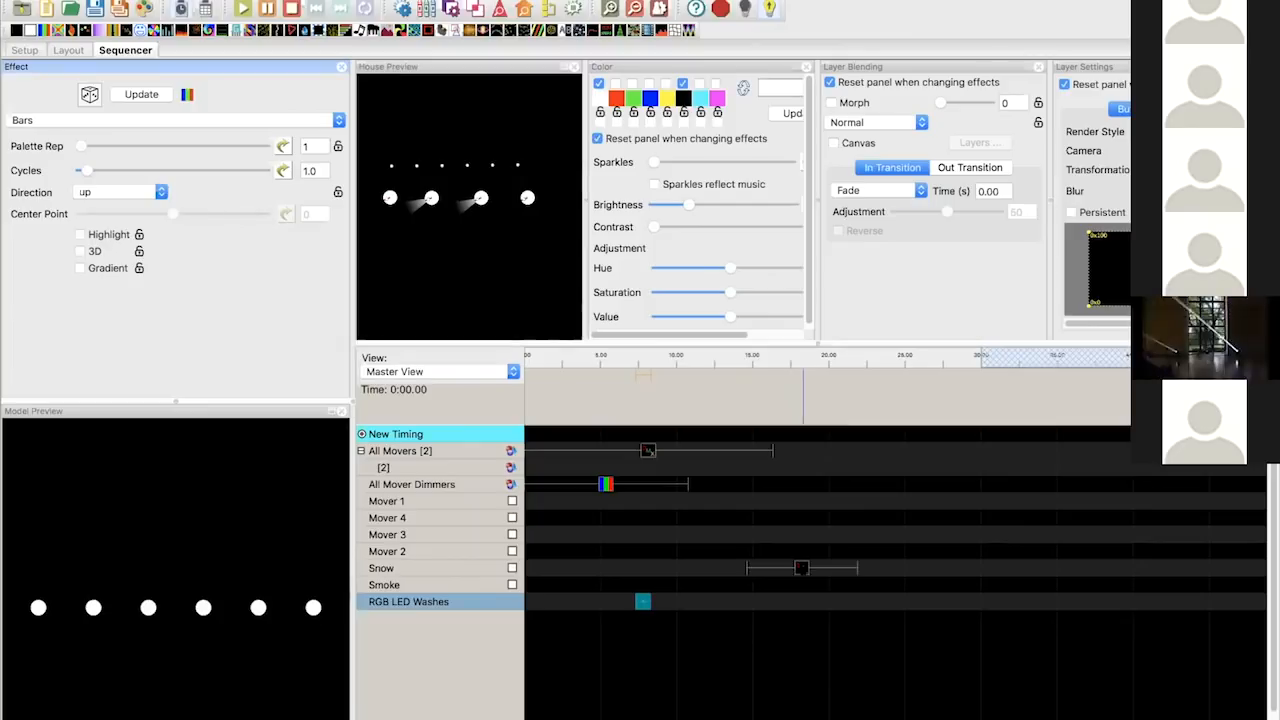
pyautogui.click(802, 568)
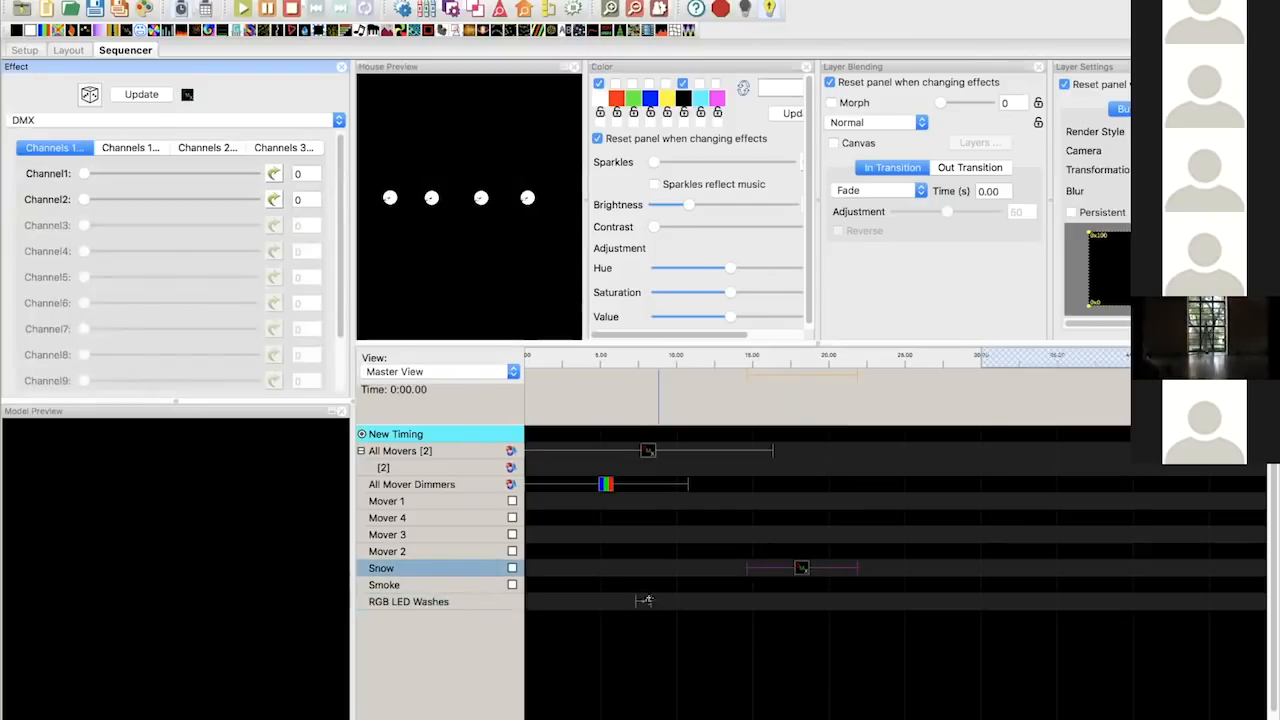
pyautogui.click(681, 601)
pyautogui.moveTo(681, 601); pyautogui.dragTo(928, 601)
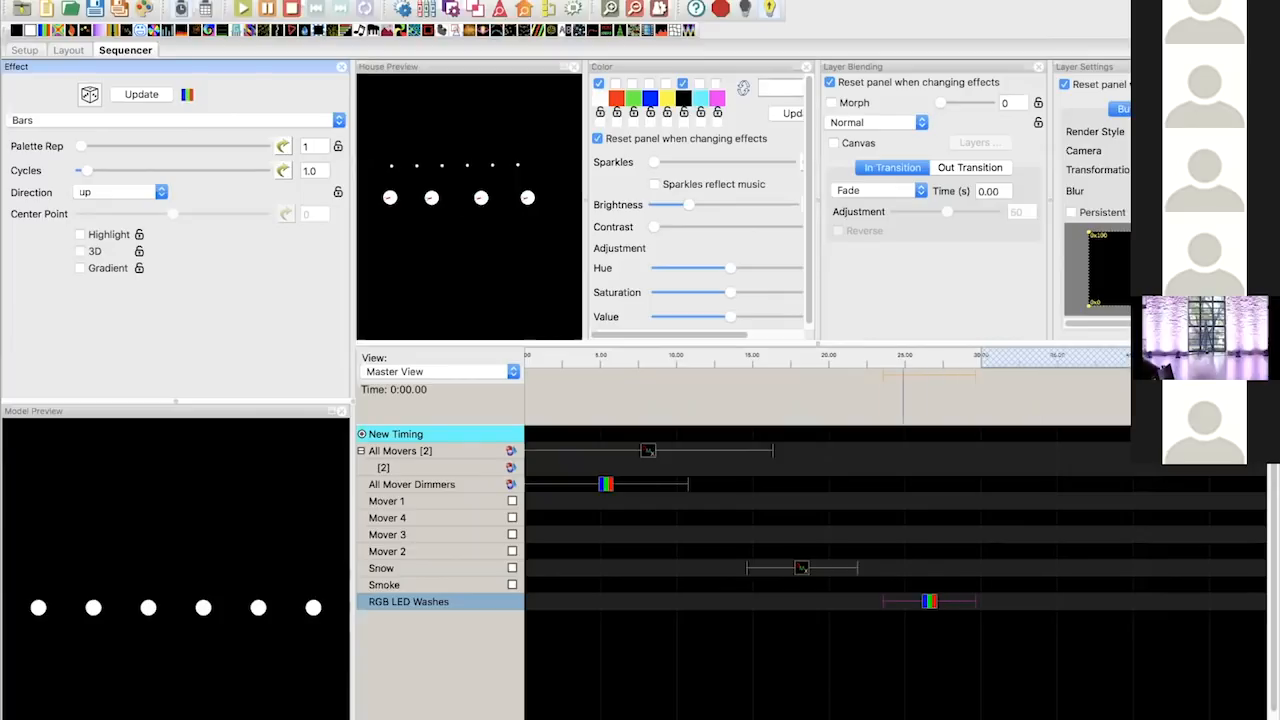
# - Add red and green to the Bars effect's active colors and set its direction to Right
pyautogui.click(615, 83)
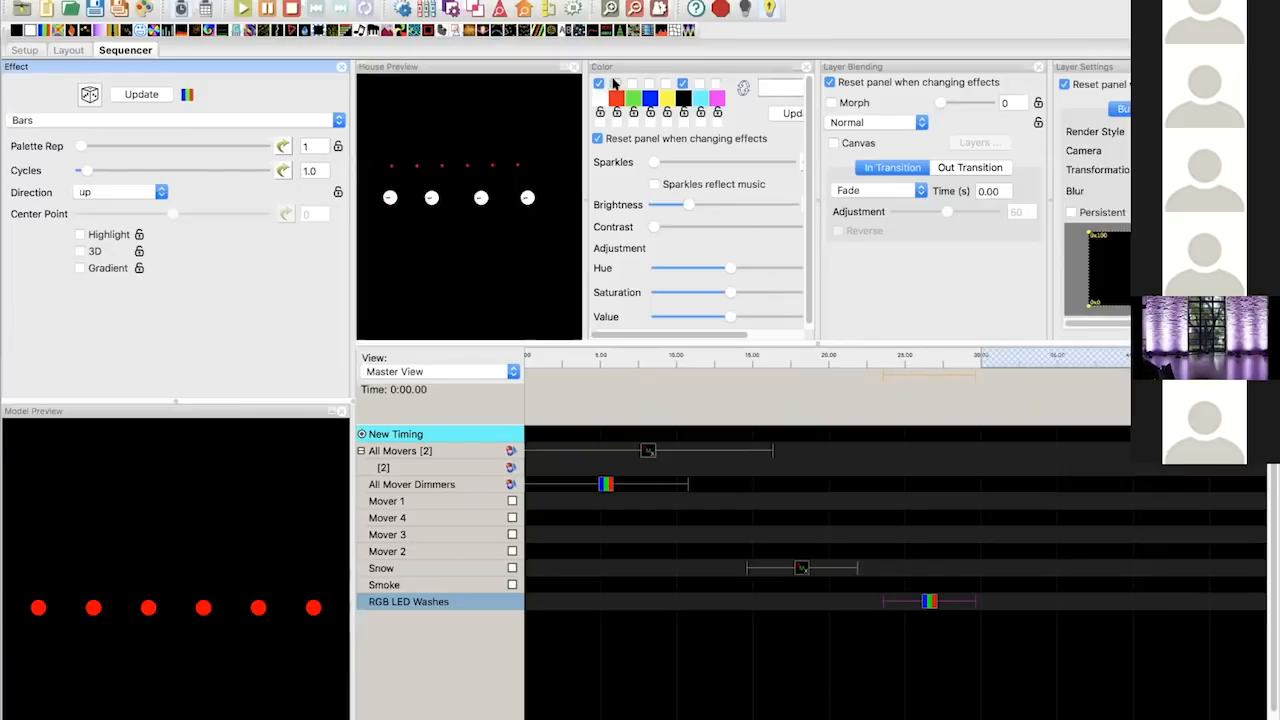
pyautogui.click(140, 192)
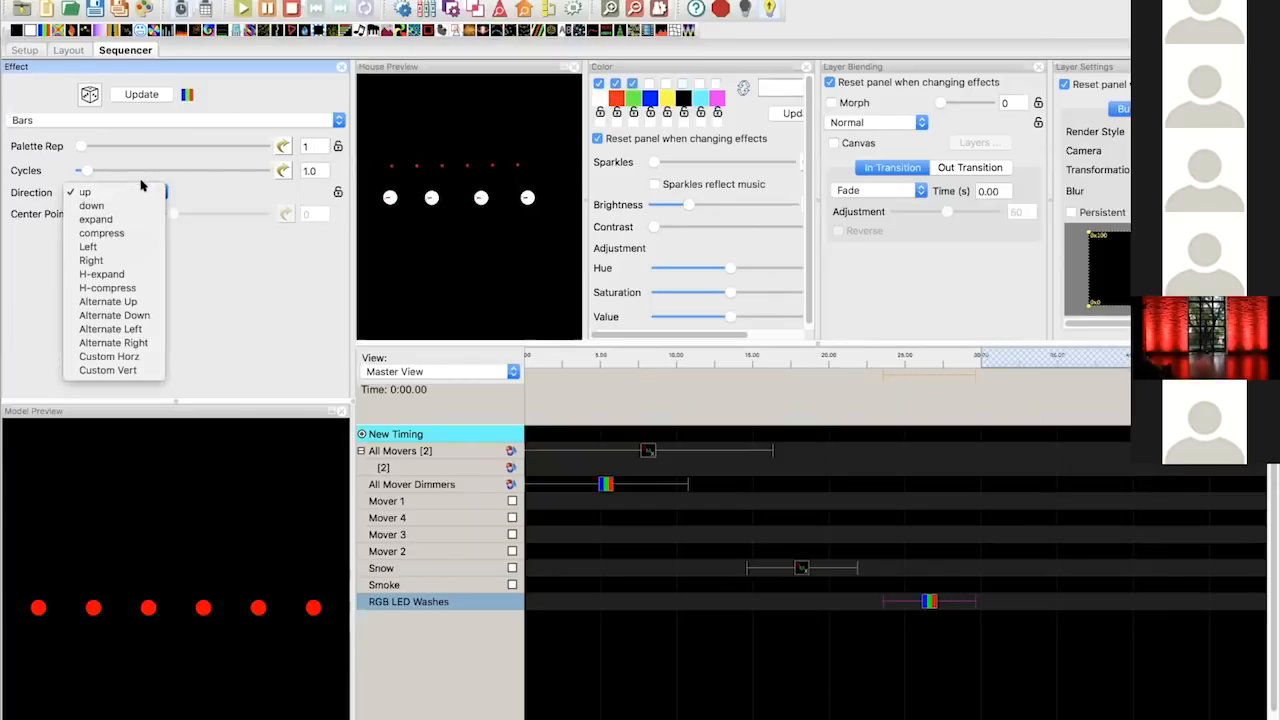
pyautogui.click(119, 260)
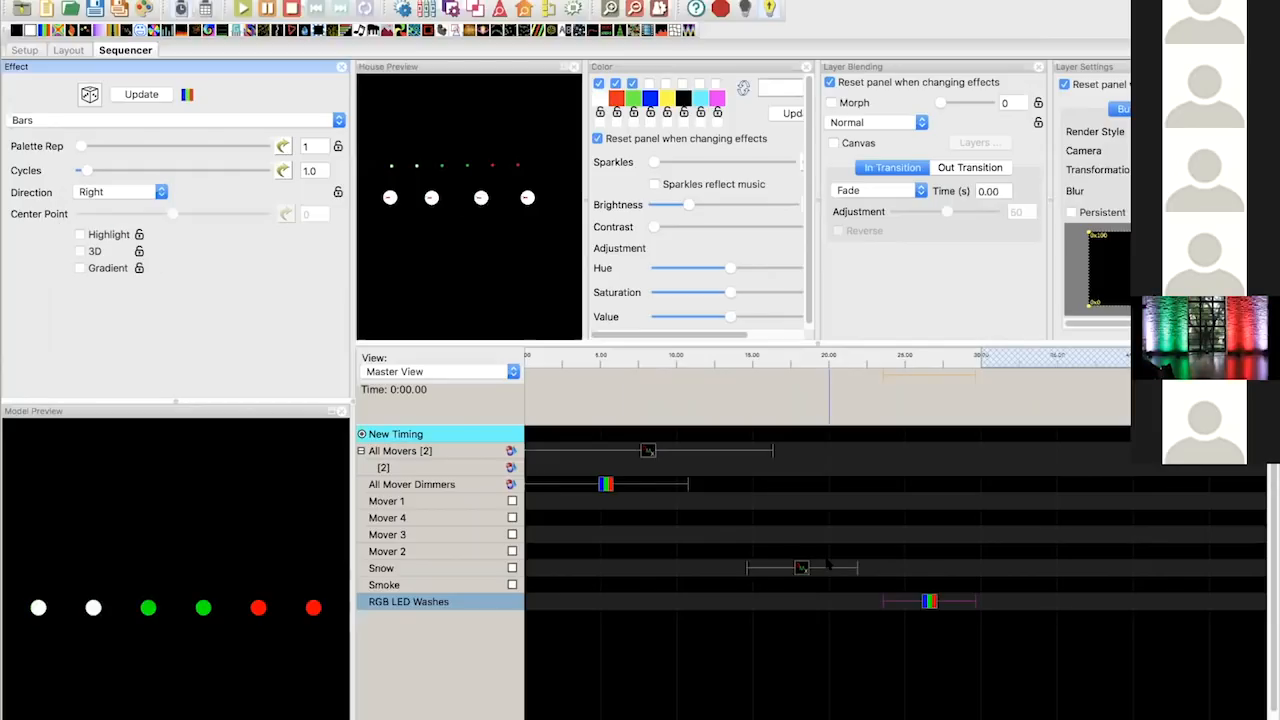
# - Replace the Bars effect on RGB LED Washes with a Butterfly effect and shift it slightly earlier, centered at about 25 seconds
pyautogui.moveTo(60, 31)
pyautogui.mouseDown()
pyautogui.moveTo(700, 543)
pyautogui.moveTo(929, 621)
pyautogui.moveTo(1002, 605)
pyautogui.moveTo(868, 602)
pyautogui.moveTo(908, 601)
pyautogui.mouseUp()
pyautogui.click(929, 601)
pyautogui.press('Delete')
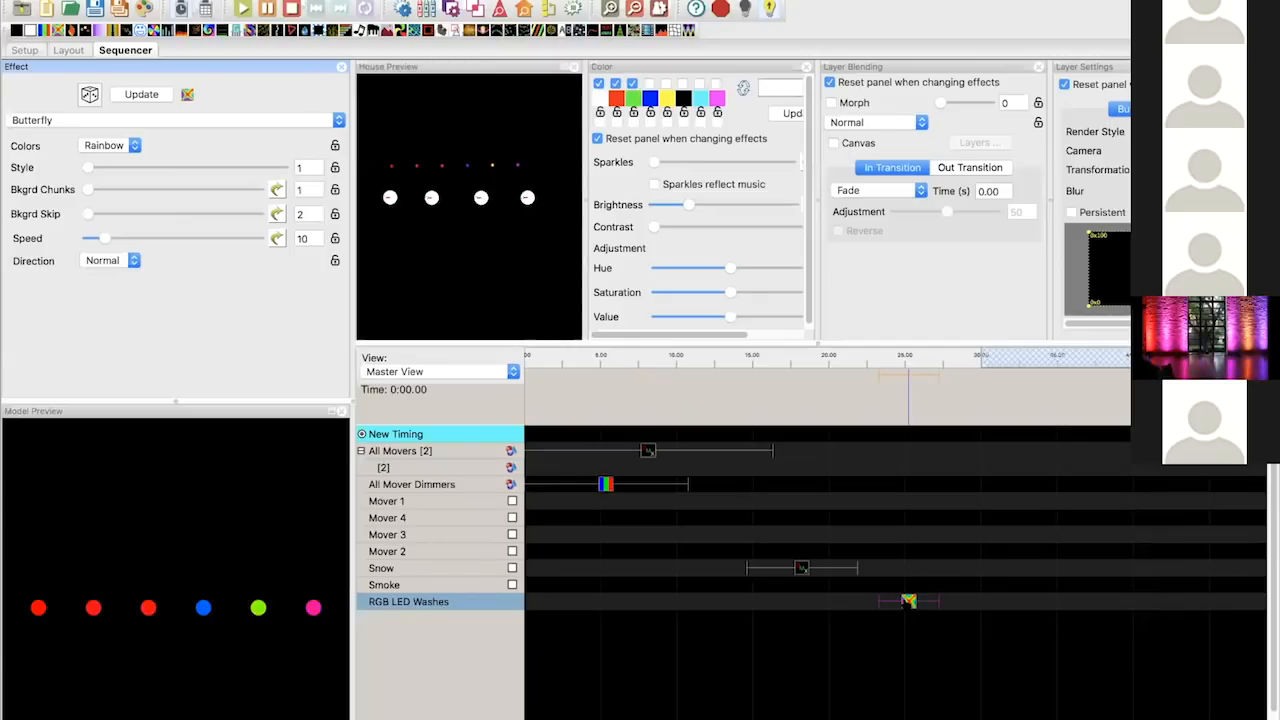
pyautogui.moveTo(909, 603); pyautogui.dragTo(899, 603)
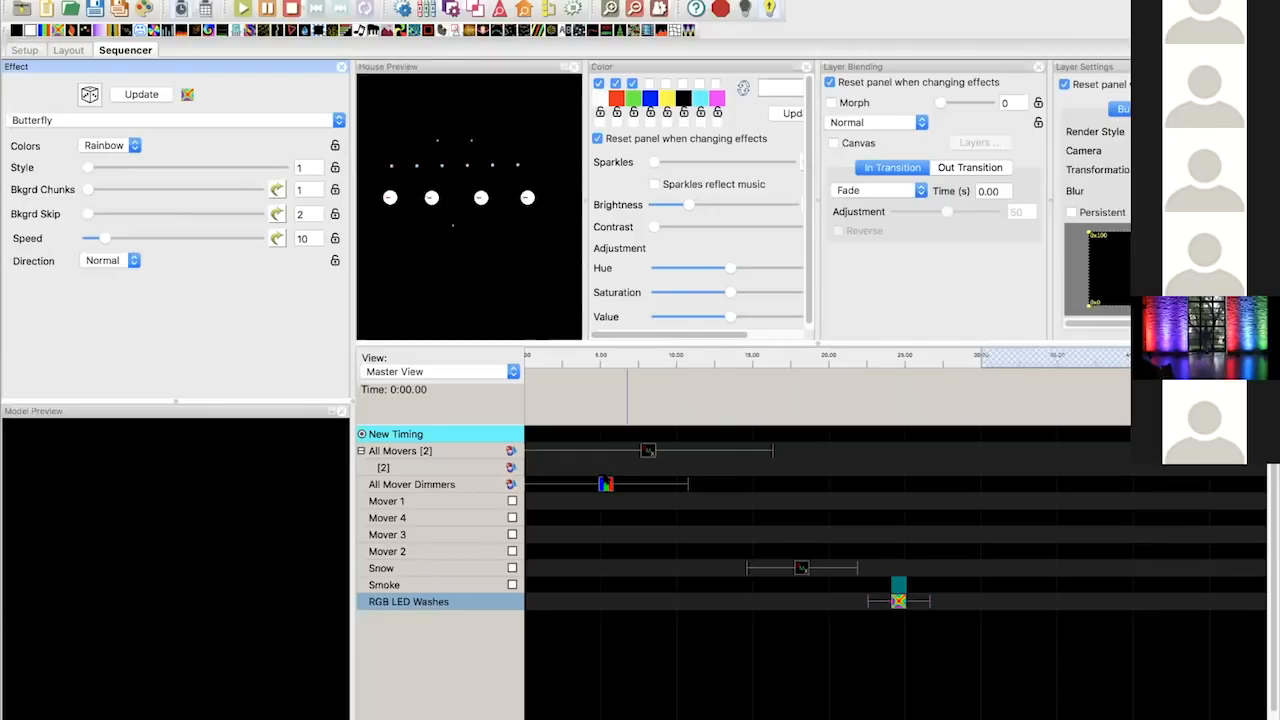
pyautogui.moveTo(810, 470); pyautogui.dragTo(795, 484)
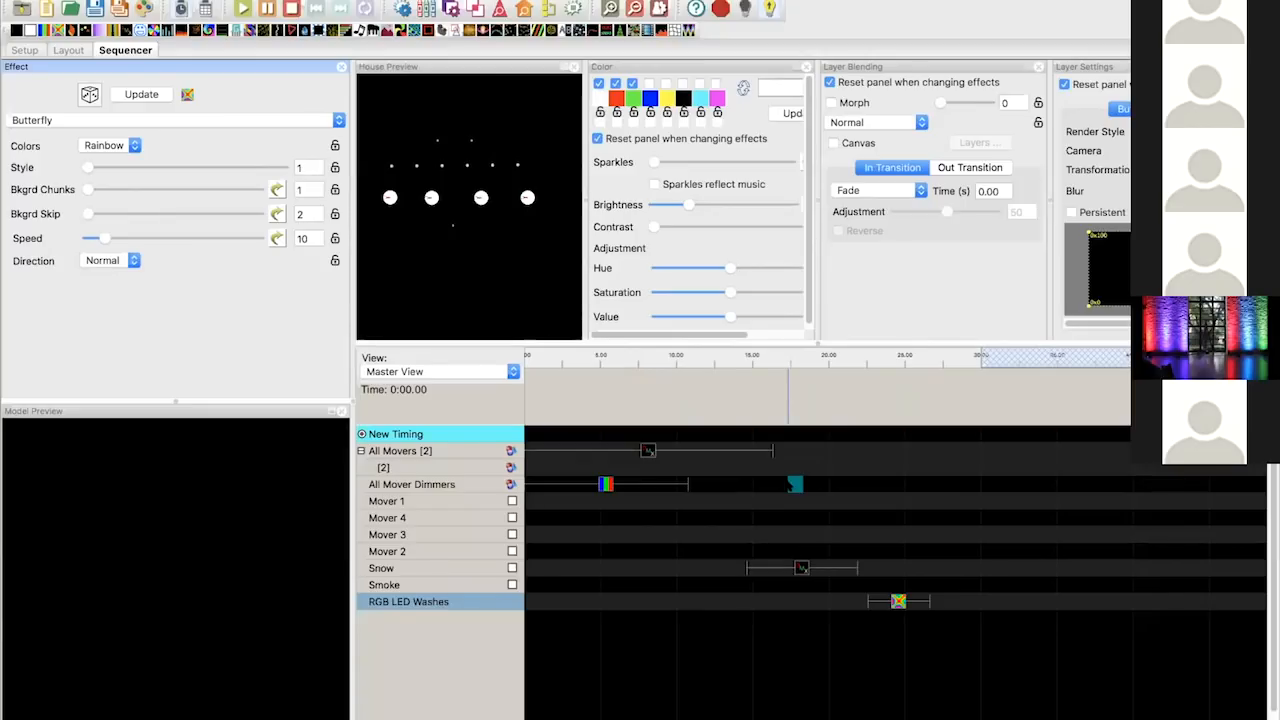
pyautogui.moveTo(794, 484); pyautogui.dragTo(794, 484)
pyautogui.scroll(-1, 804, 290)
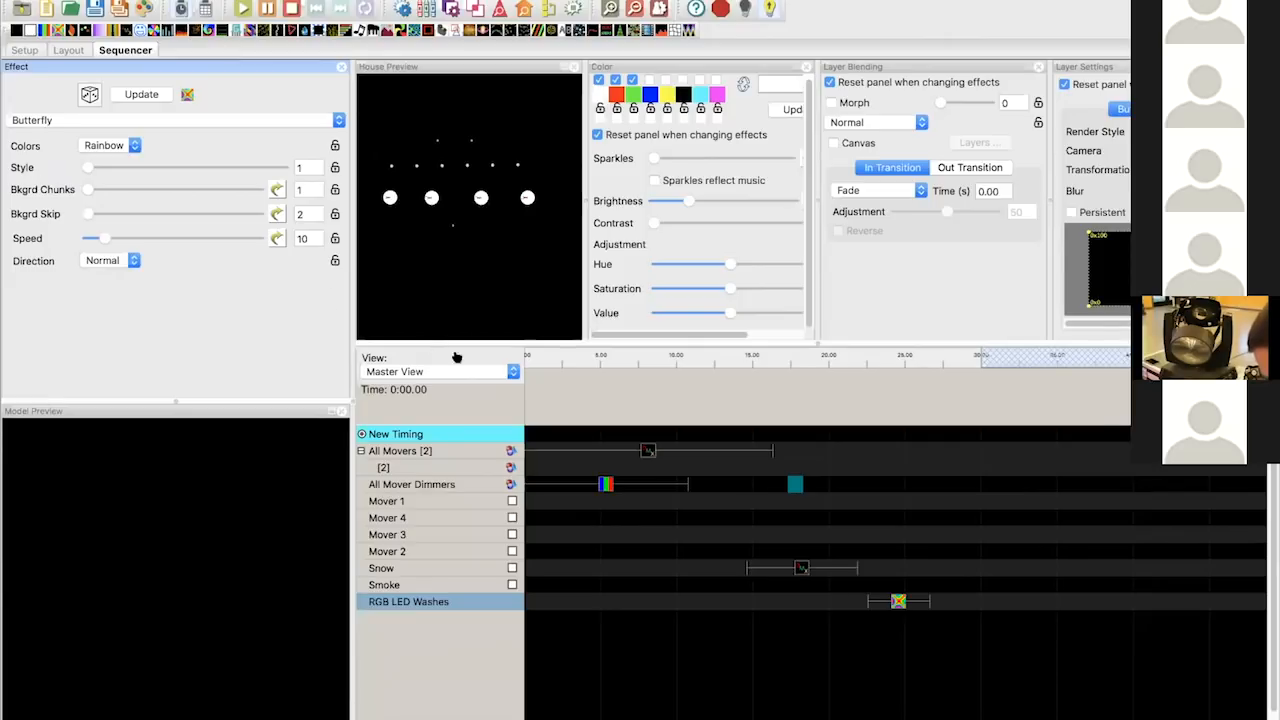
pyautogui.press('super+Tab')
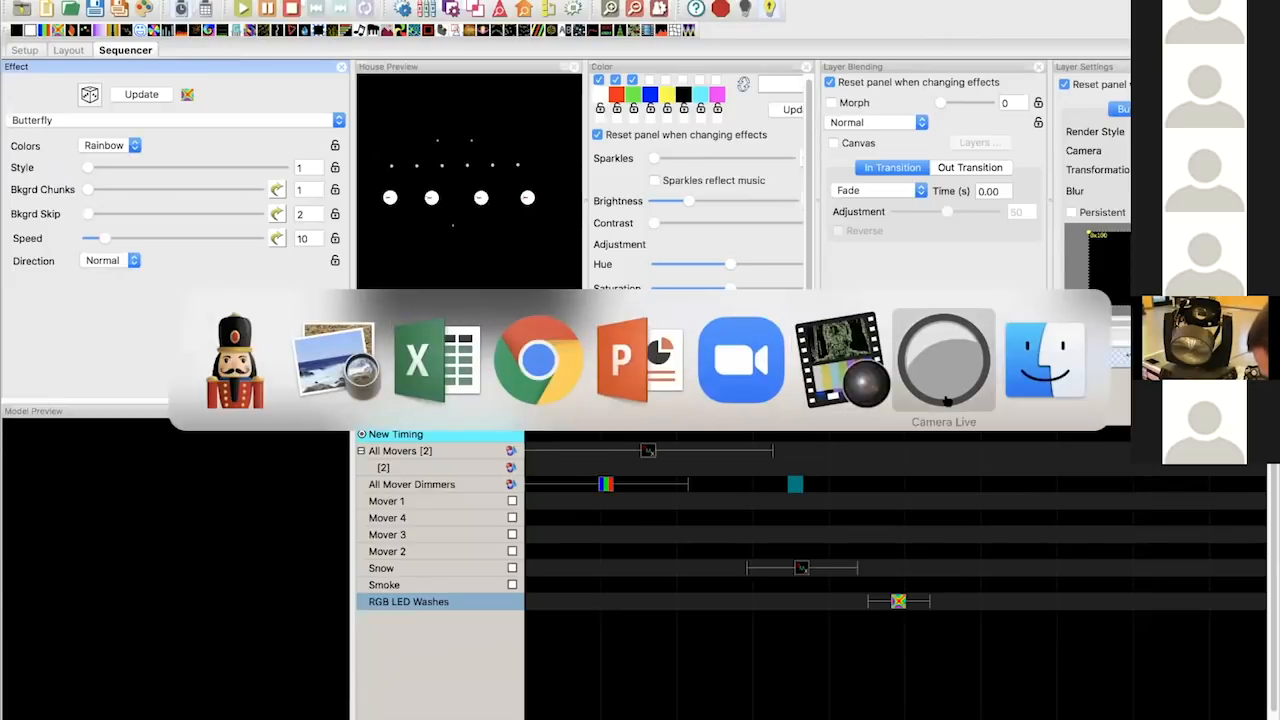
pyautogui.click(723, 398)
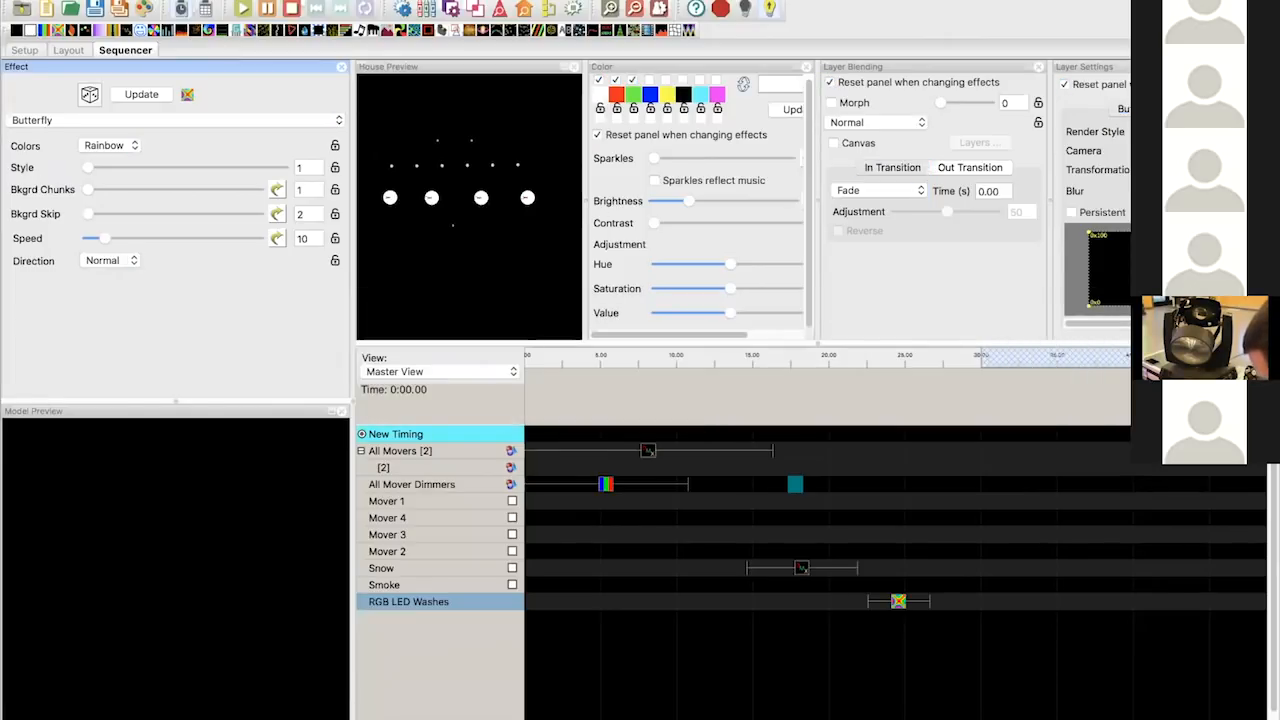
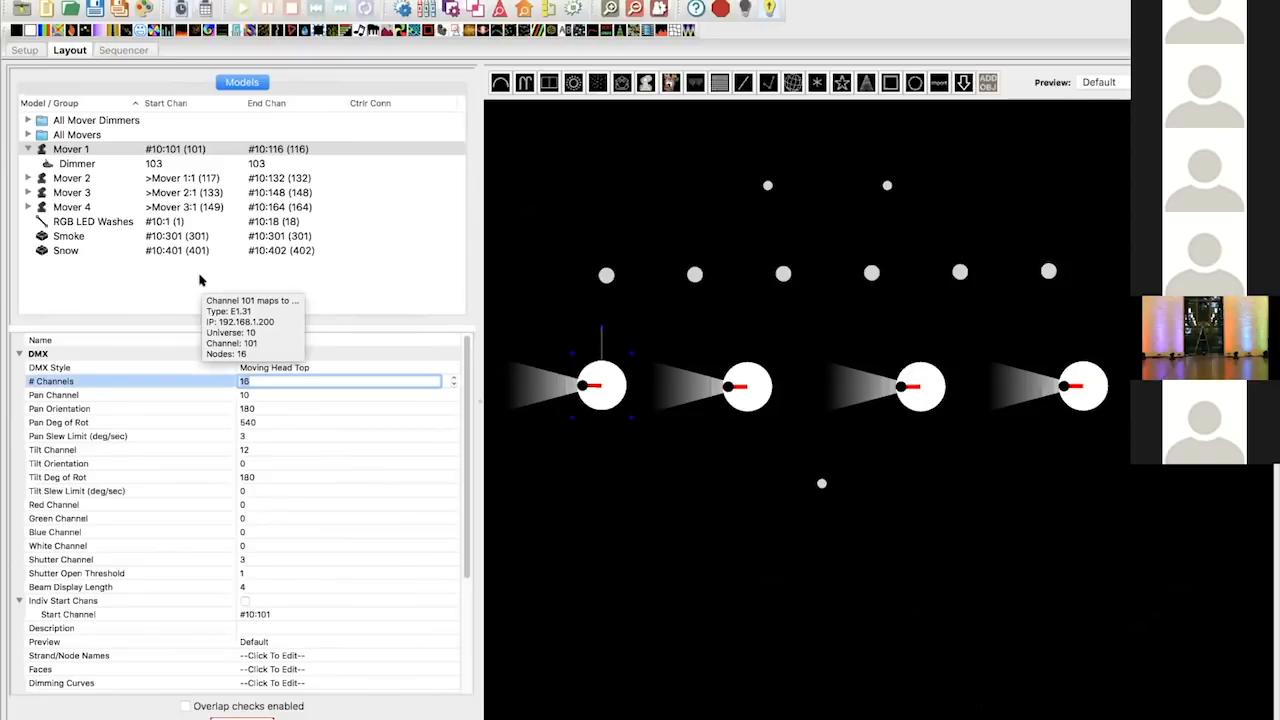
# - Examine Mover 1's channel count, pan, tilt and shutter channels, and start channel in the layout's model properties
pyautogui.click(115, 152)
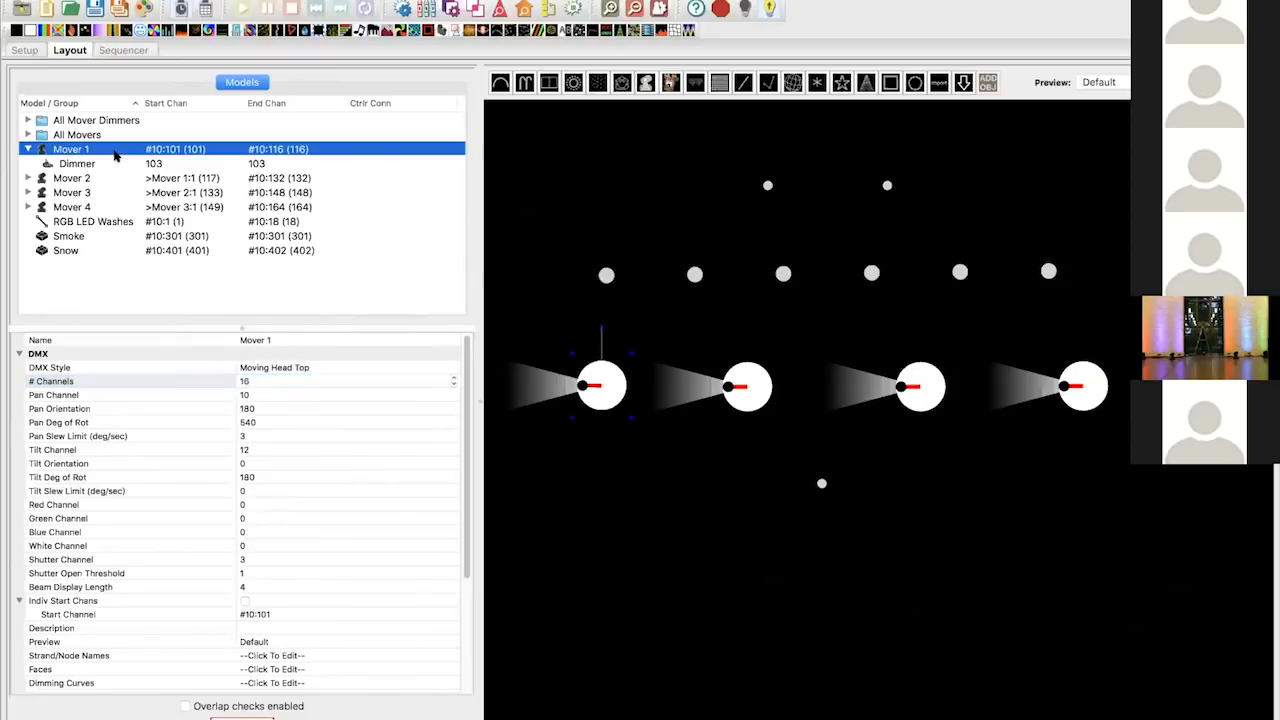
pyautogui.click(315, 376)
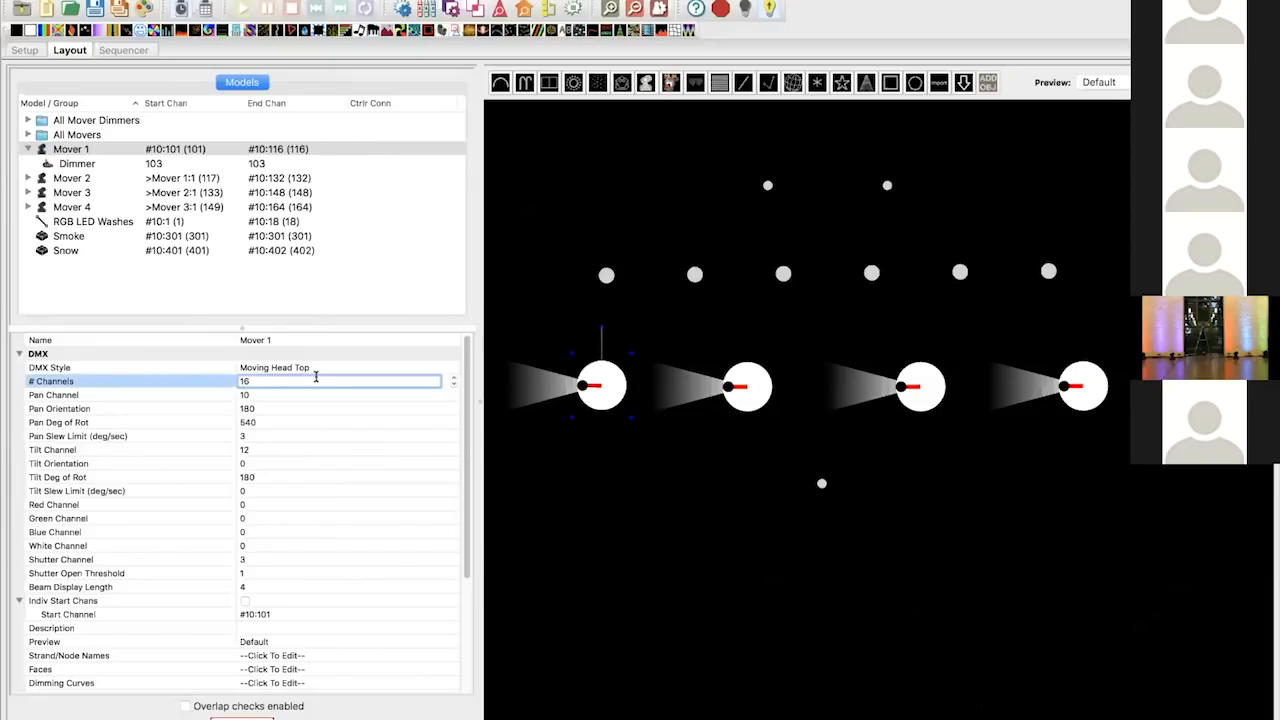
pyautogui.scroll(-5, 326, 510)
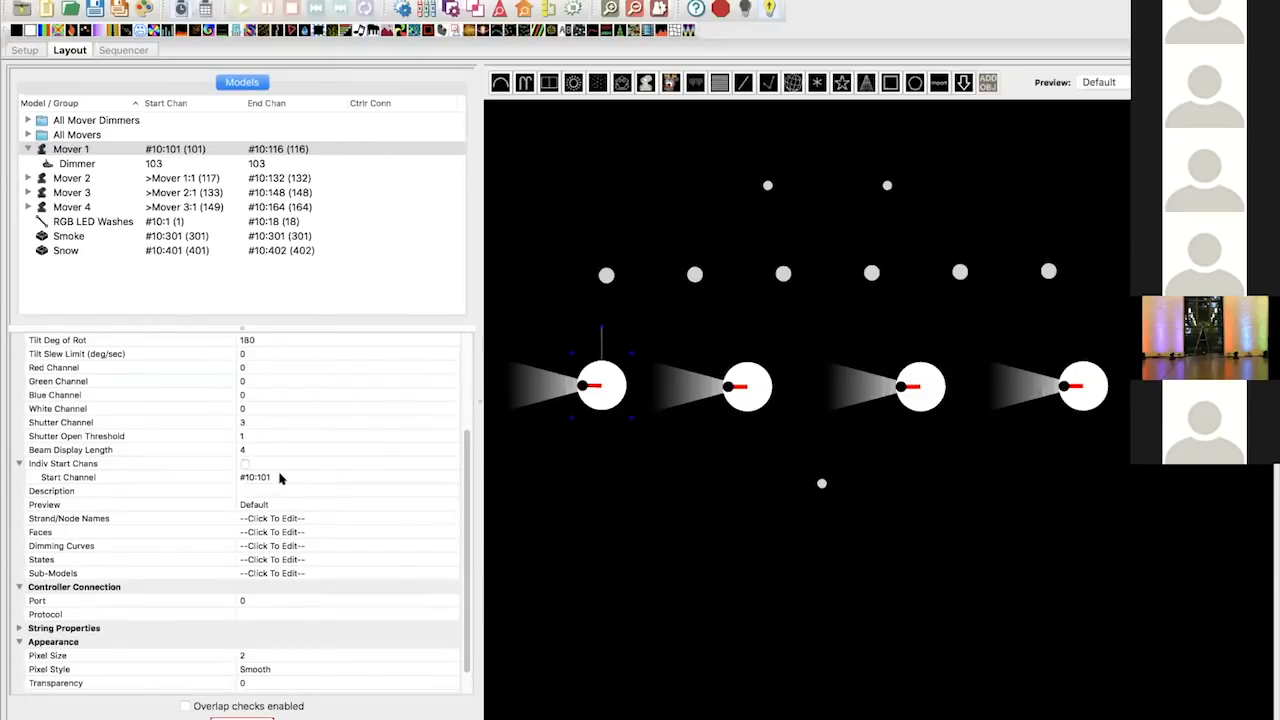
pyautogui.click(280, 477)
pyautogui.click(288, 288)
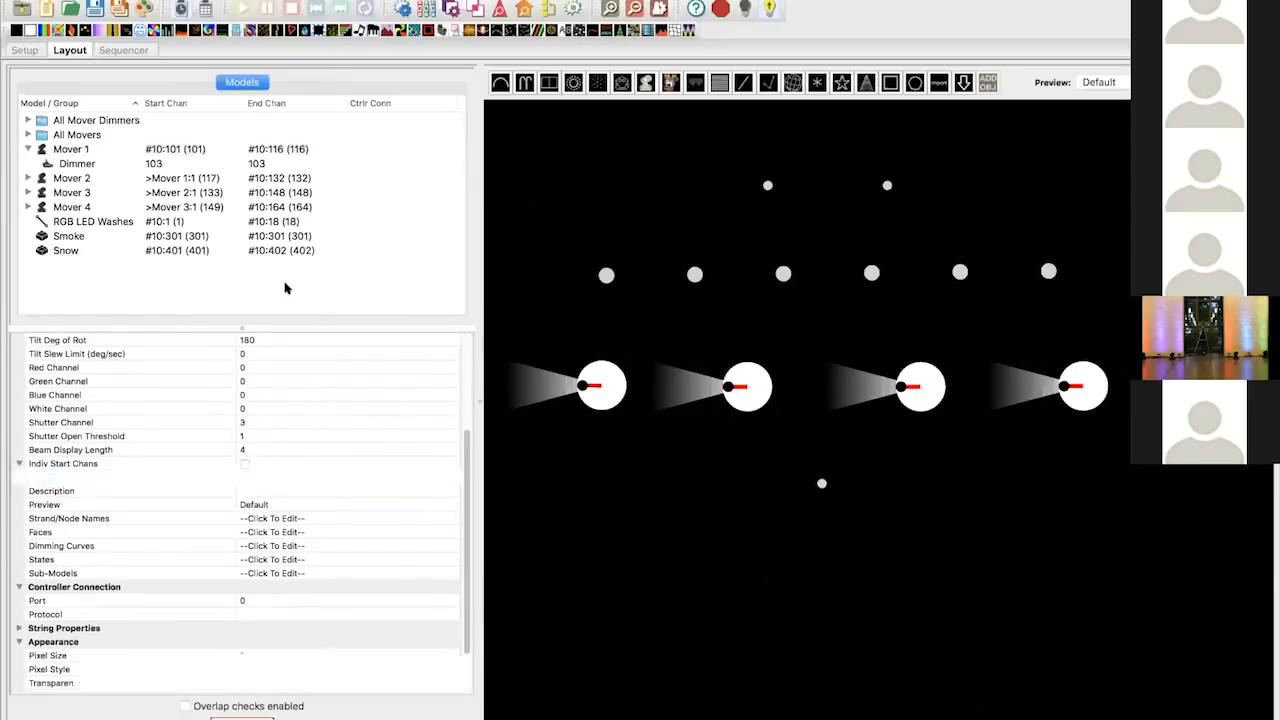
pyautogui.click(231, 151)
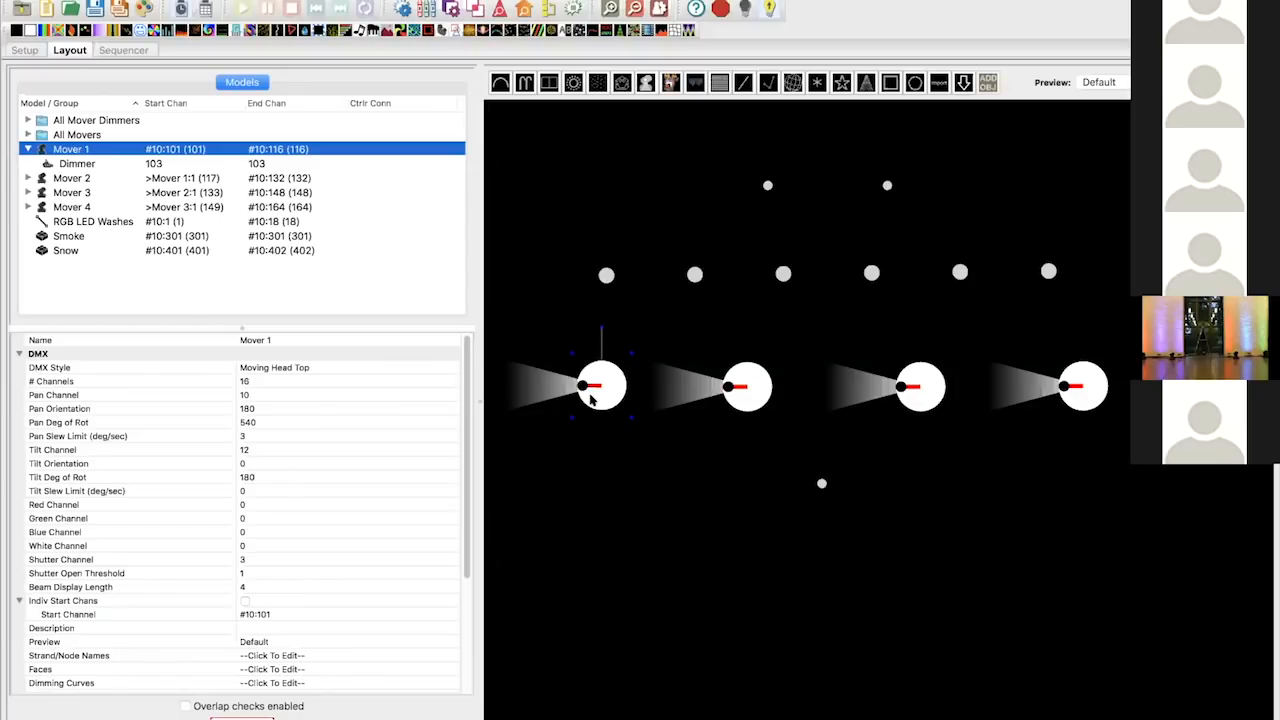
pyautogui.scroll(-5, 252, 388)
pyautogui.scroll(5, 253, 388)
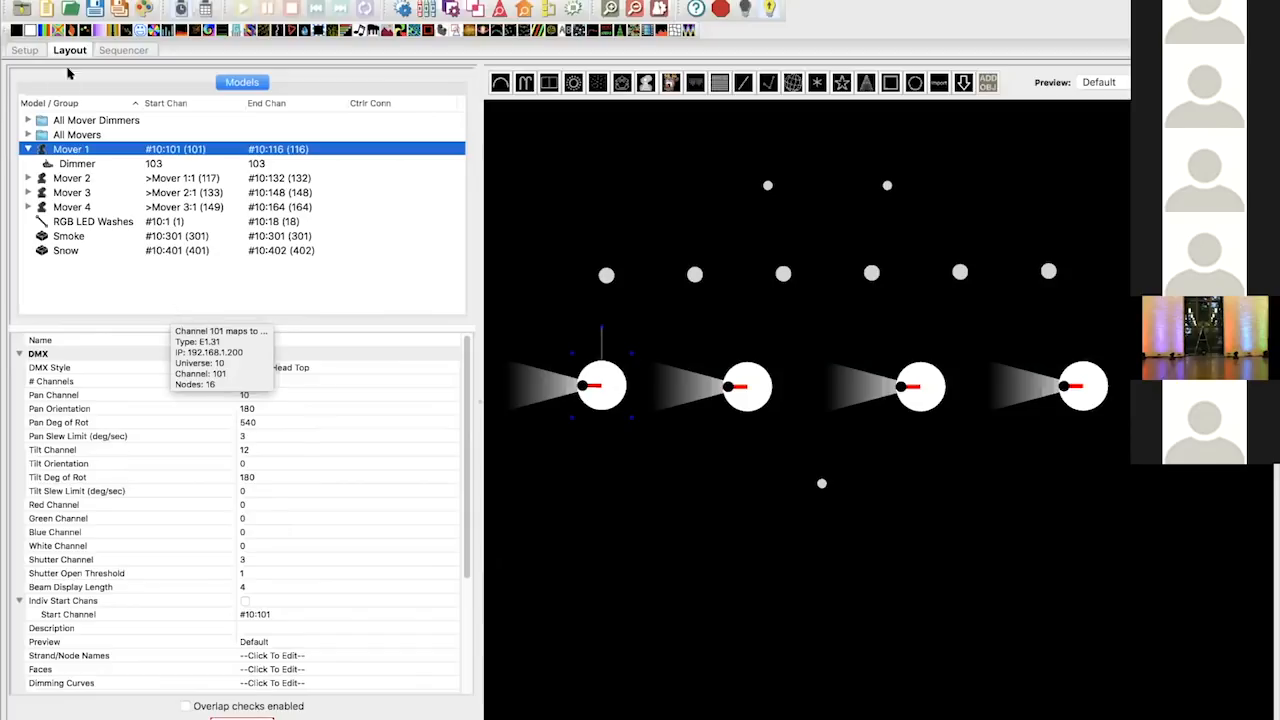
# - Return to the sequence, move the Snow row's DMX effect to the Mover 2 row, and review its named channels
pyautogui.click(120, 50)
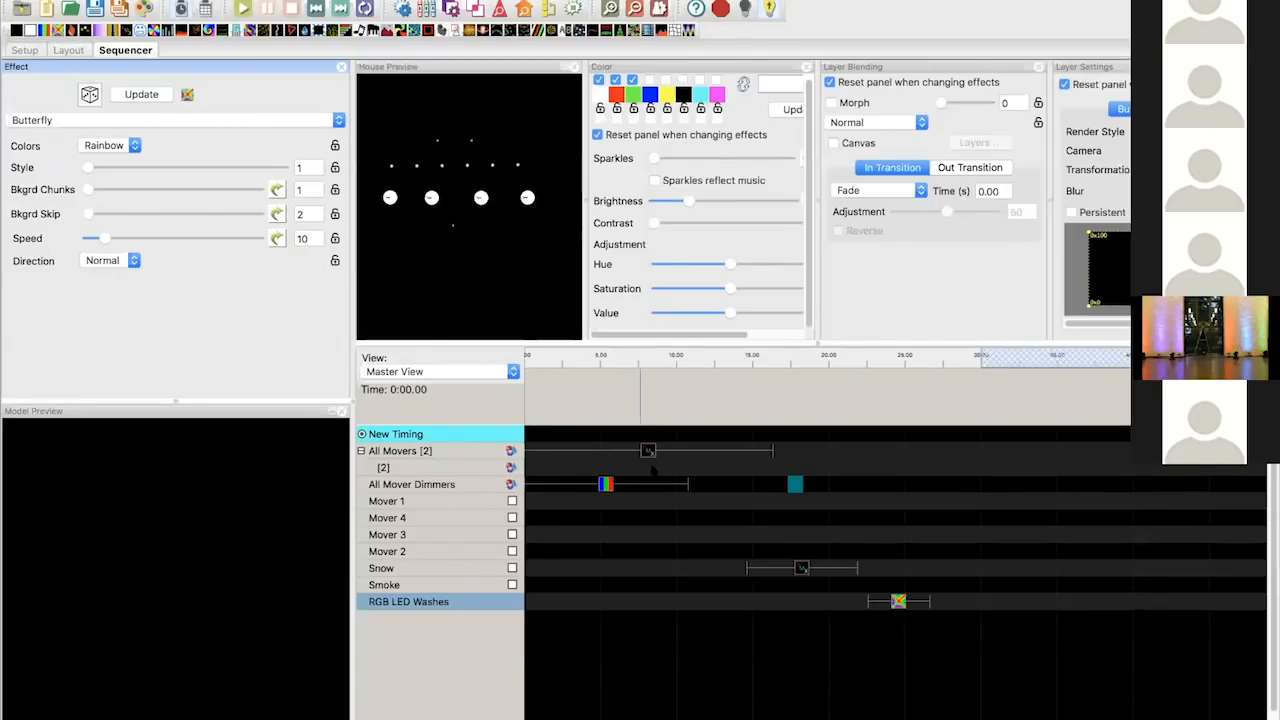
pyautogui.click(801, 568)
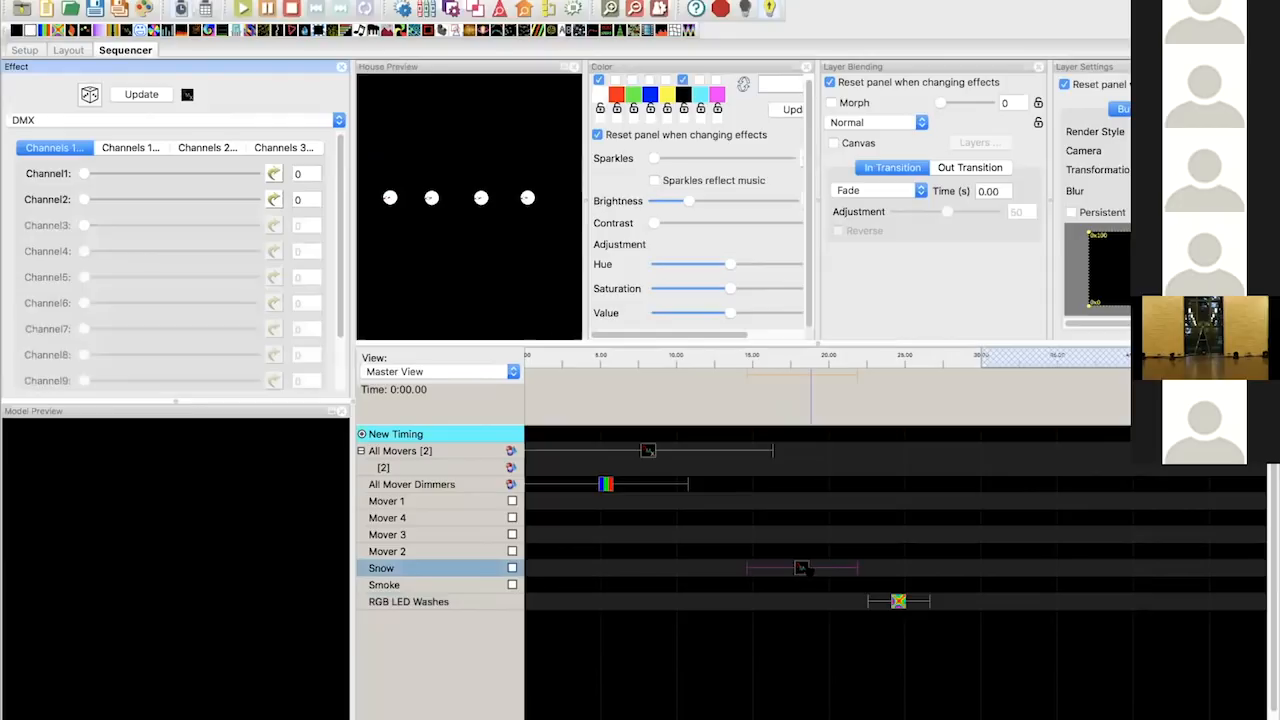
pyautogui.moveTo(801, 568); pyautogui.dragTo(801, 551)
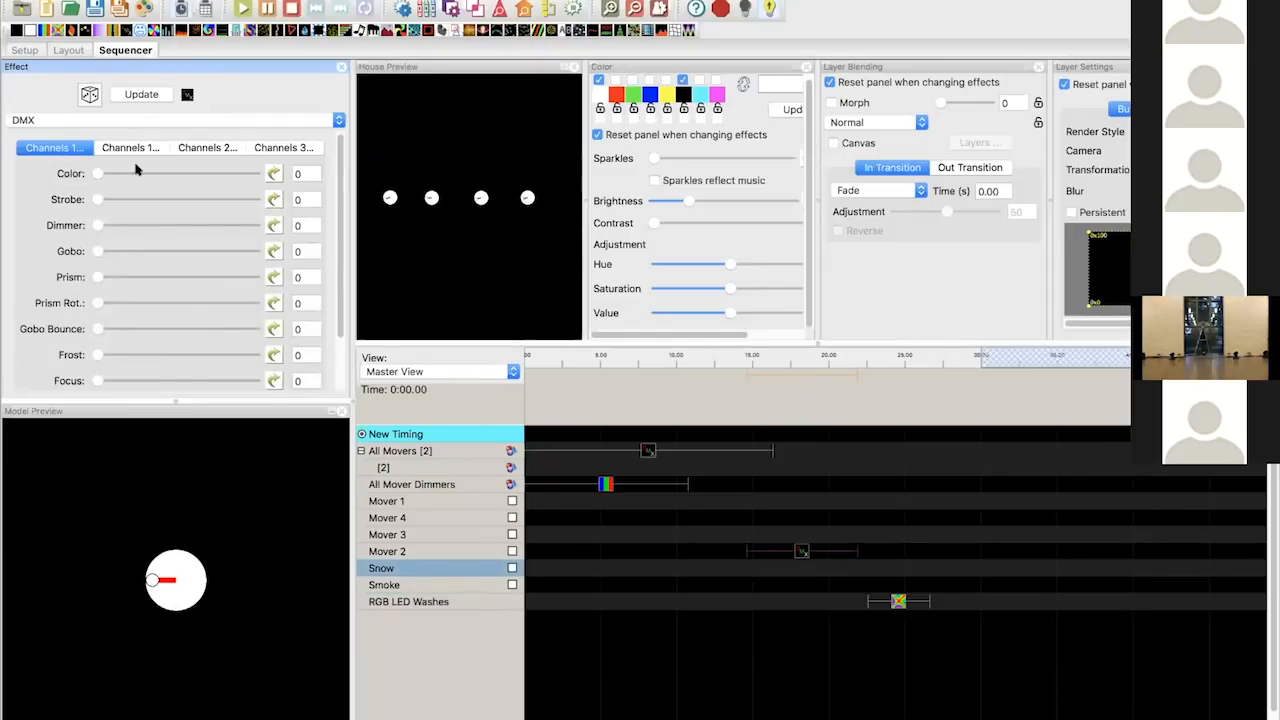
pyautogui.scroll(-2, 103, 187)
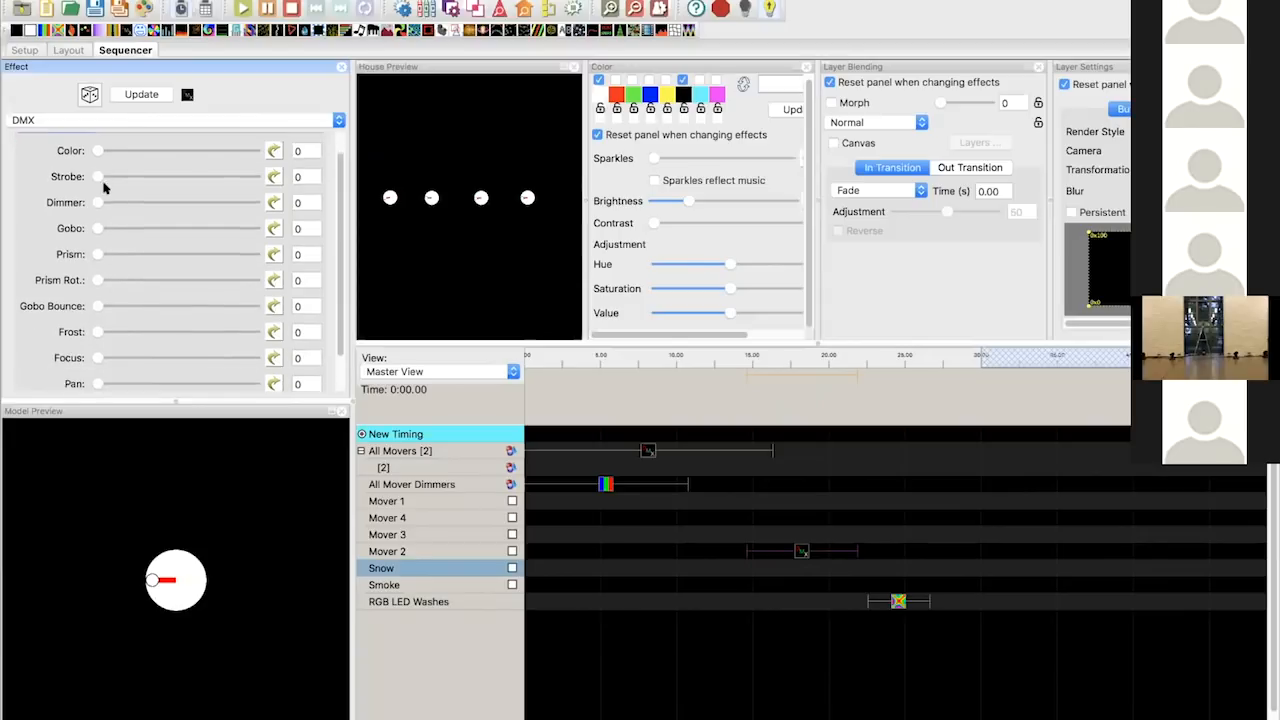
pyautogui.scroll(2, 103, 187)
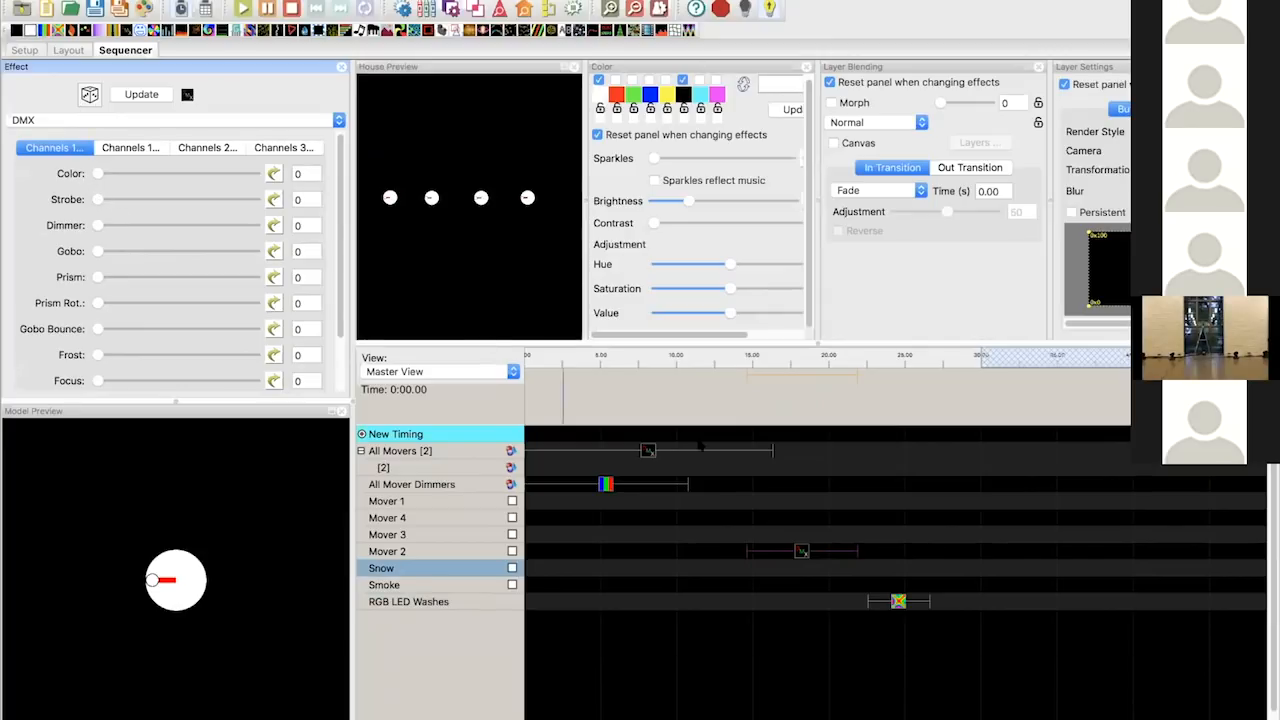
# - Open Mover 1's strand and node names in the layout and examine the list of channel names
pyautogui.click(60, 50)
pyautogui.click(216, 152)
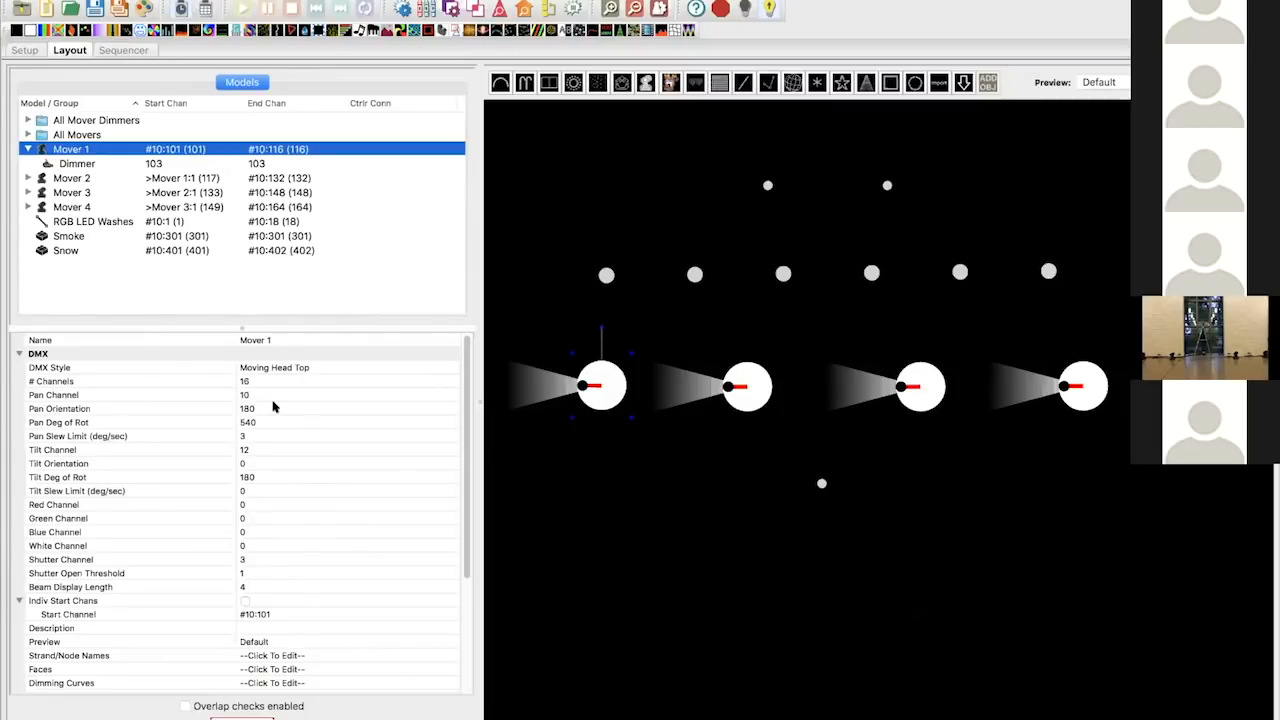
pyautogui.scroll(-5, 272, 407)
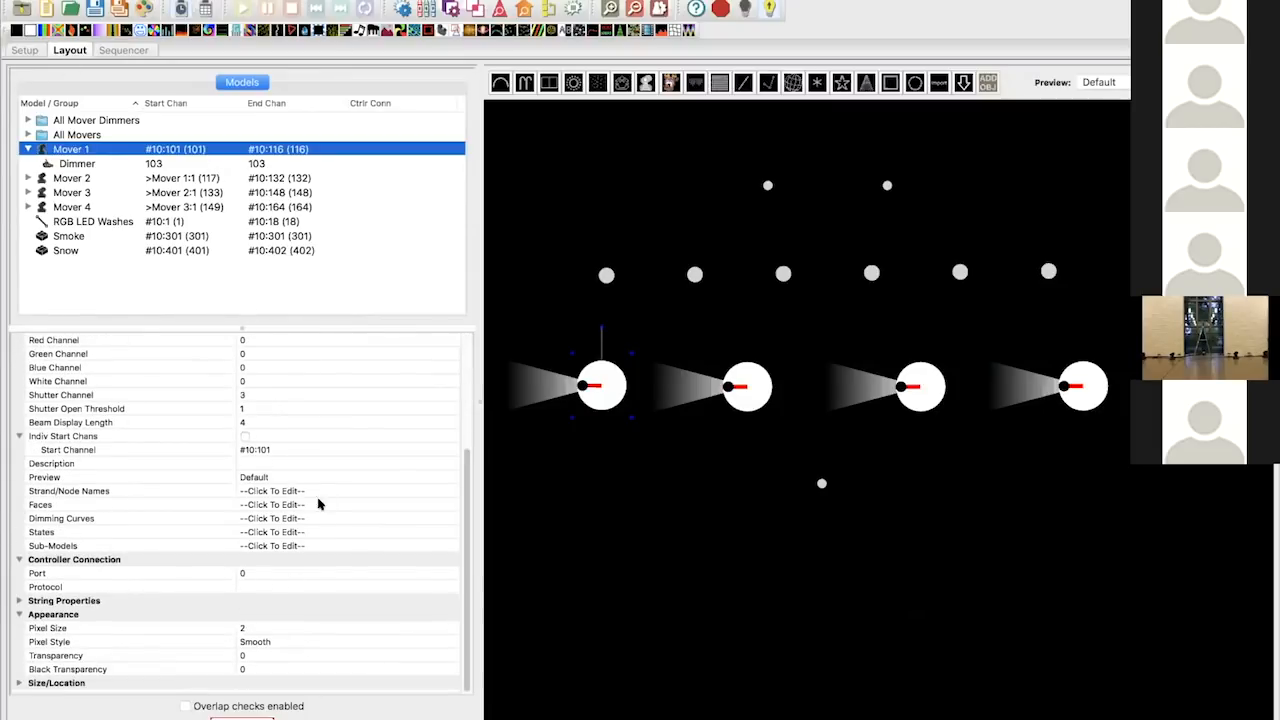
pyautogui.click(365, 491)
pyautogui.click(449, 490)
pyautogui.scroll(-3, 415, 262)
pyautogui.scroll(3, 415, 262)
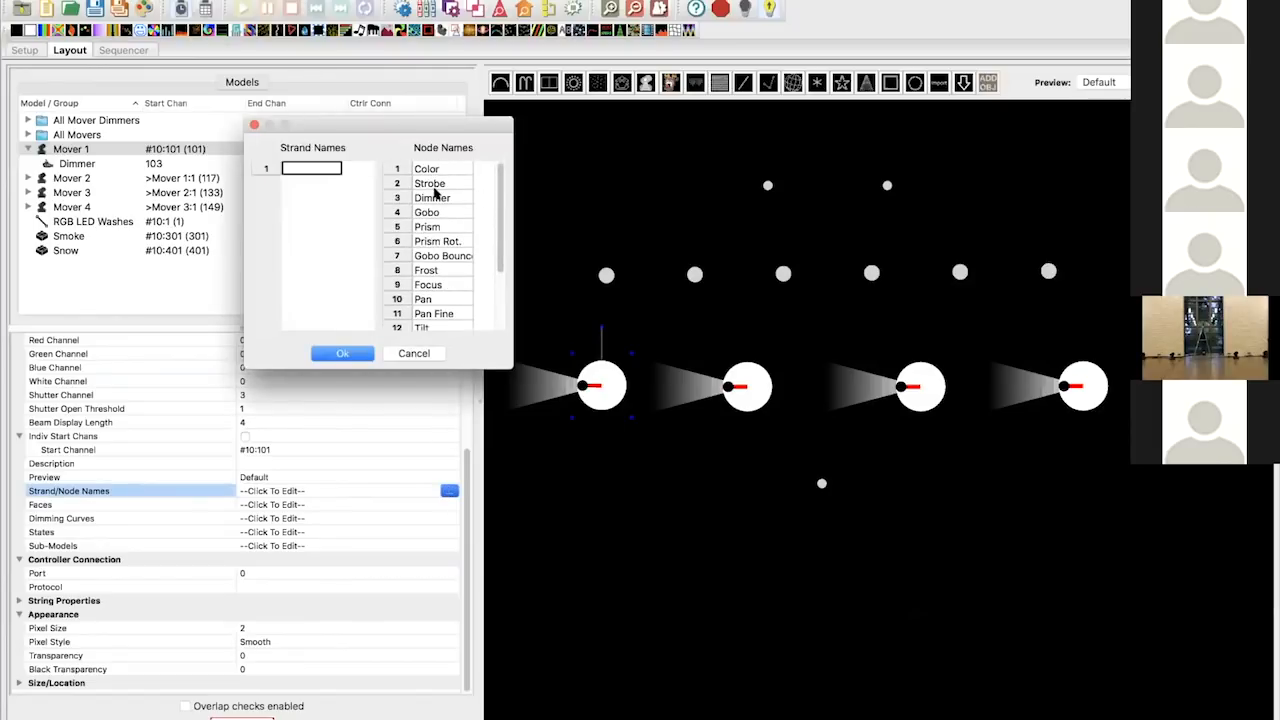
# - Switch to Excel and examine the moving head's channel, feature, value range and effect table on Sheet2
pyautogui.press('super+Tab')
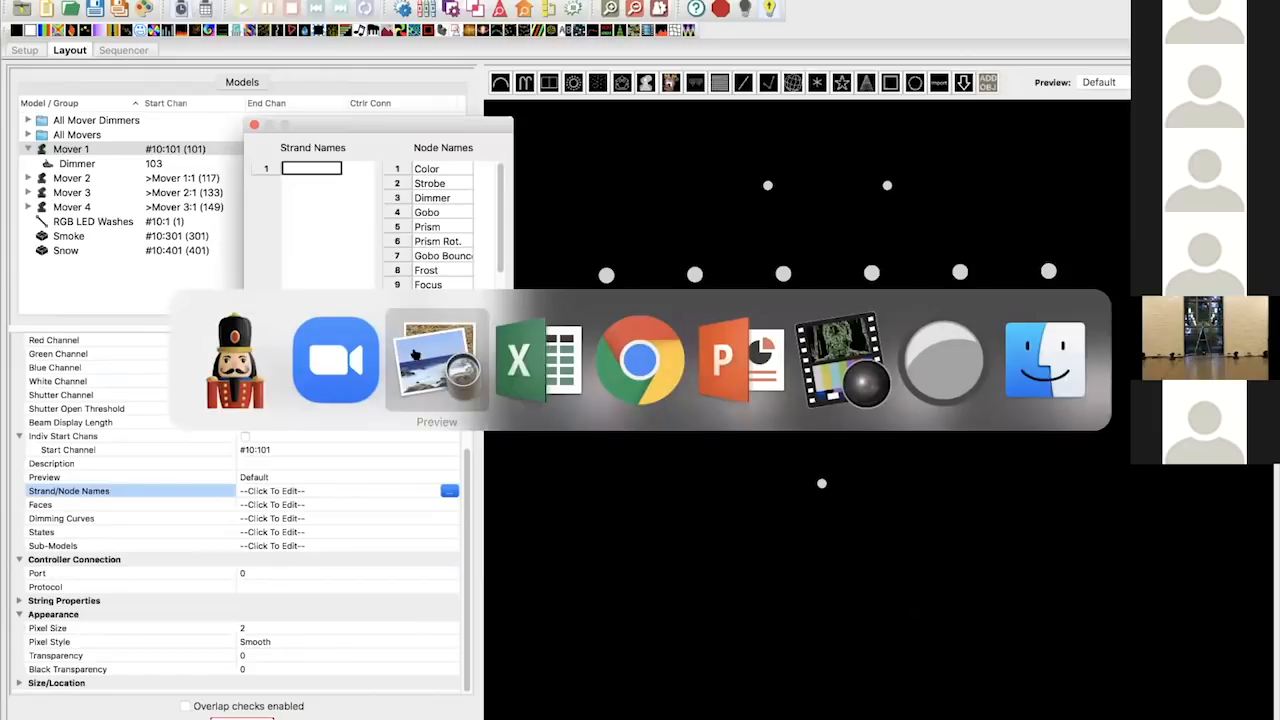
pyautogui.click(530, 360)
pyautogui.scroll(-1, 426, 378)
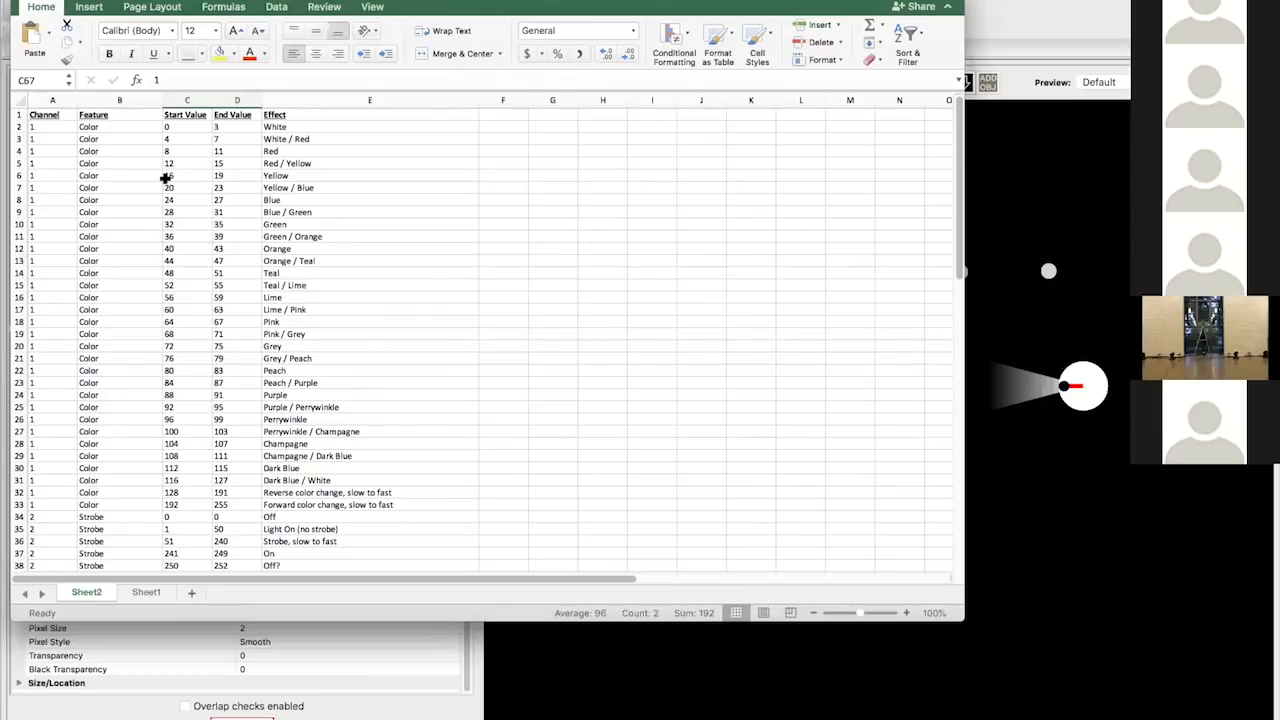
pyautogui.scroll(-17, 302, 274)
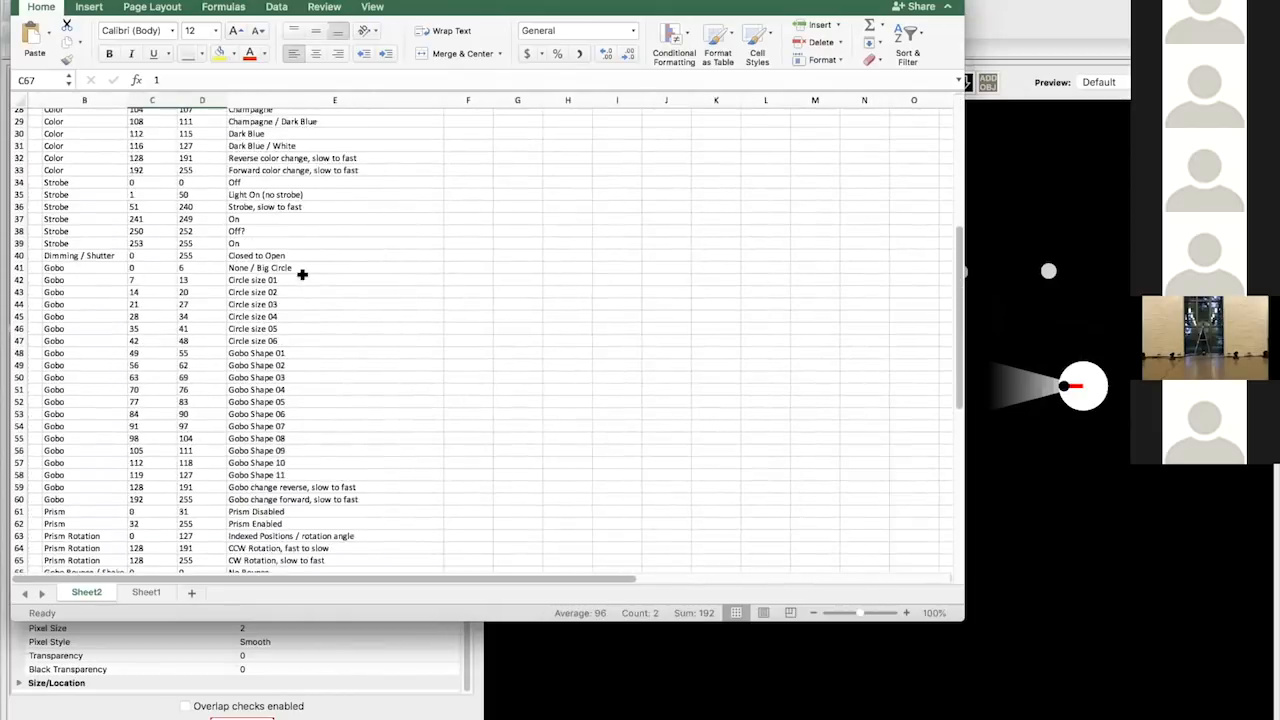
pyautogui.scroll(17, 302, 274)
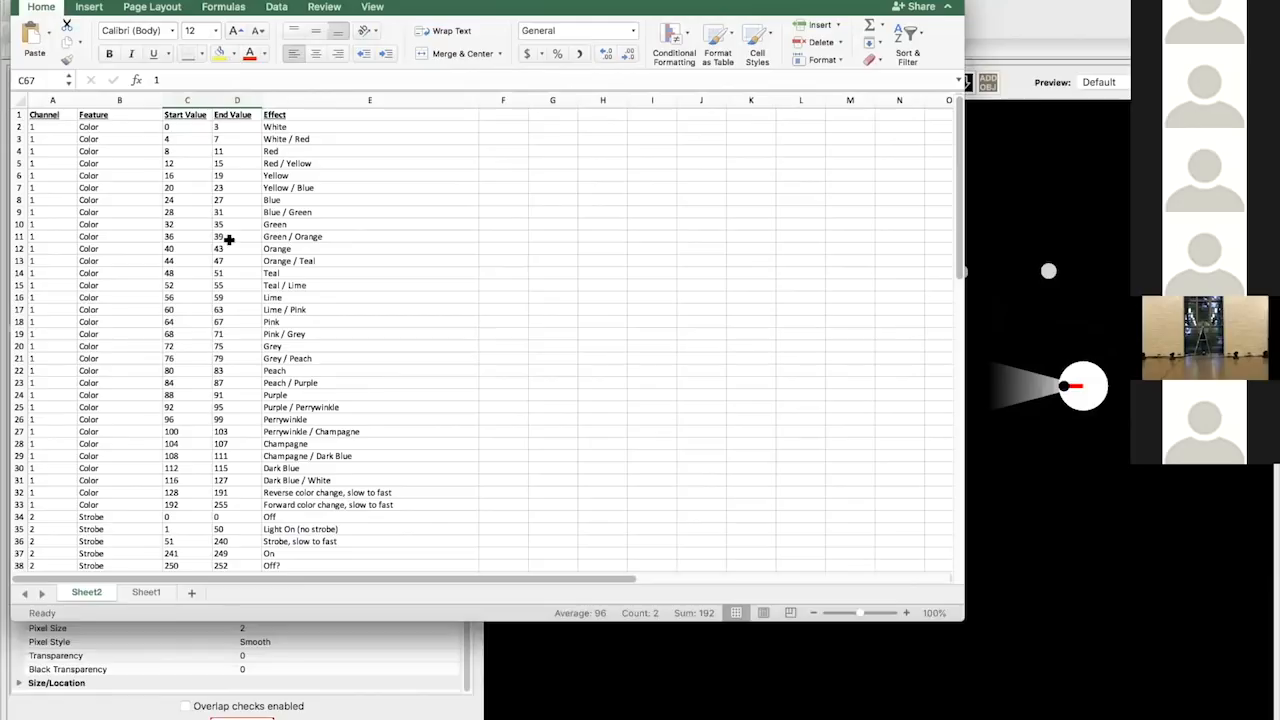
pyautogui.scroll(-3, 102, 121)
pyautogui.scroll(-15, 102, 121)
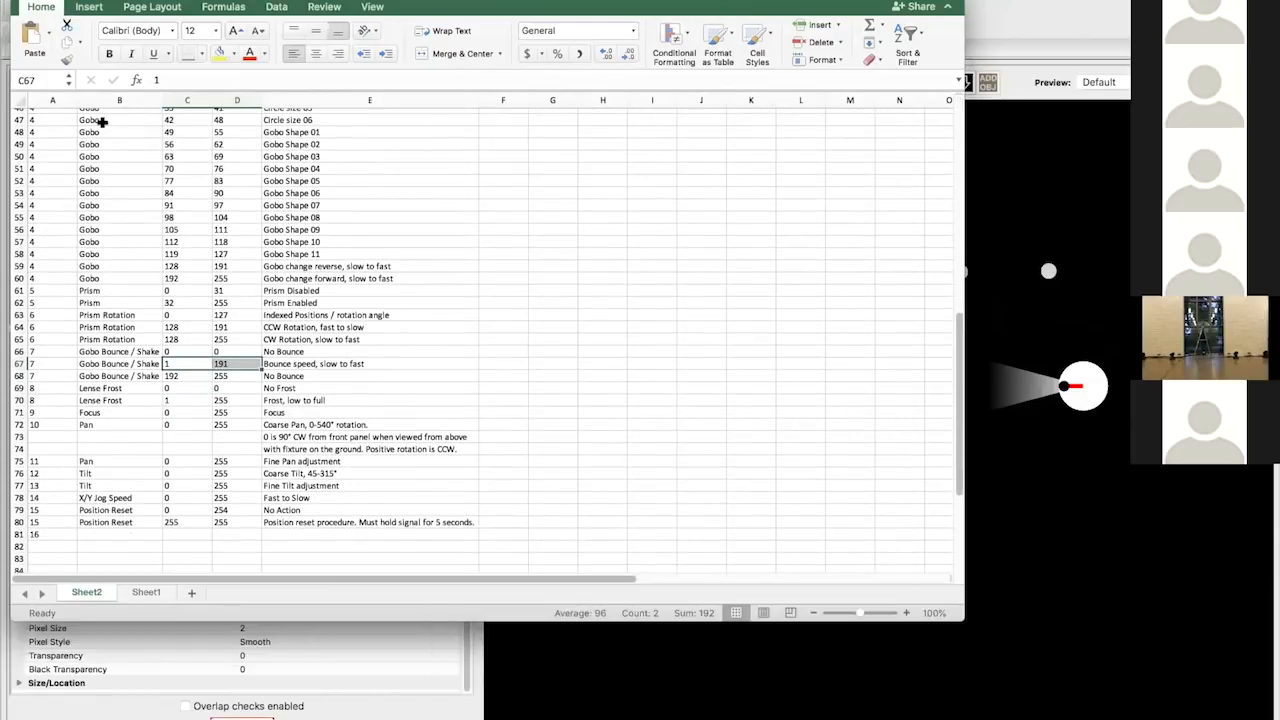
# - Return to xLights, review Mover 1's node names, and close the names dialog without changing anything
pyautogui.press('super+Tab')
pyautogui.scroll(-4, 447, 197)
pyautogui.scroll(4, 447, 197)
pyautogui.click(414, 353)
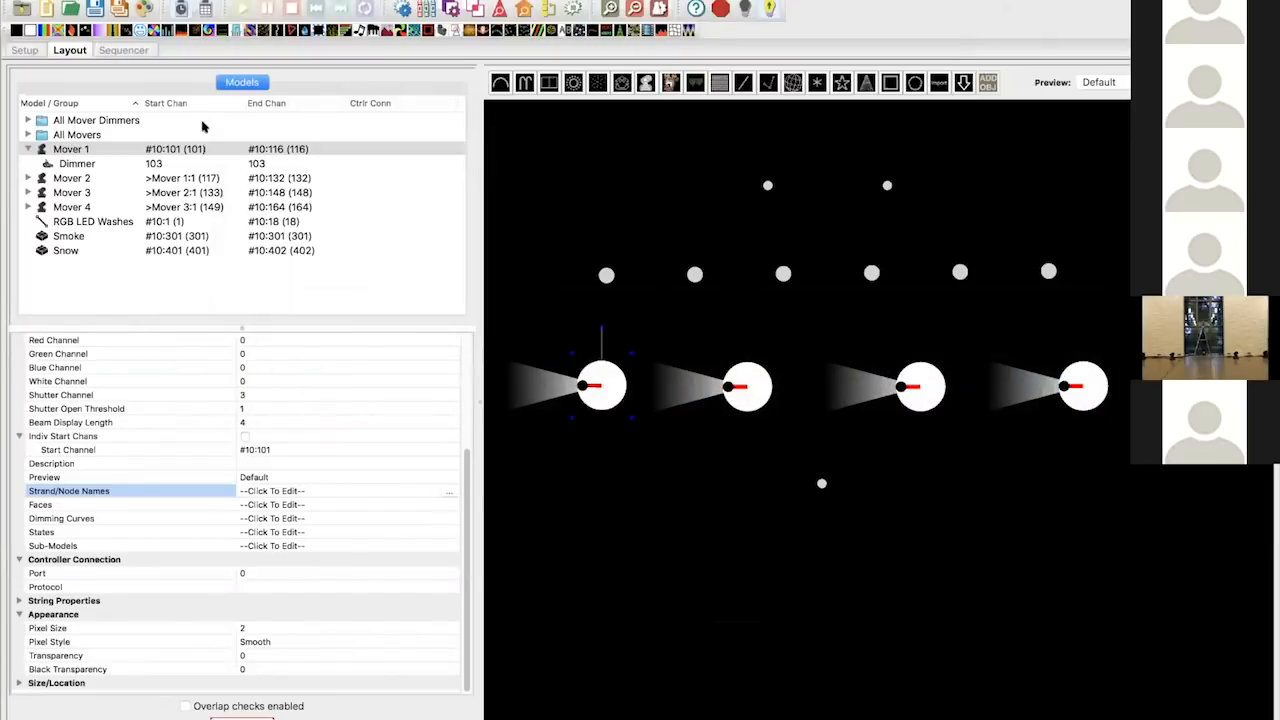
# - Return to the sequence, select the DMX effect on the Mover 2 row, and review its named channel sliders
pyautogui.click(113, 52)
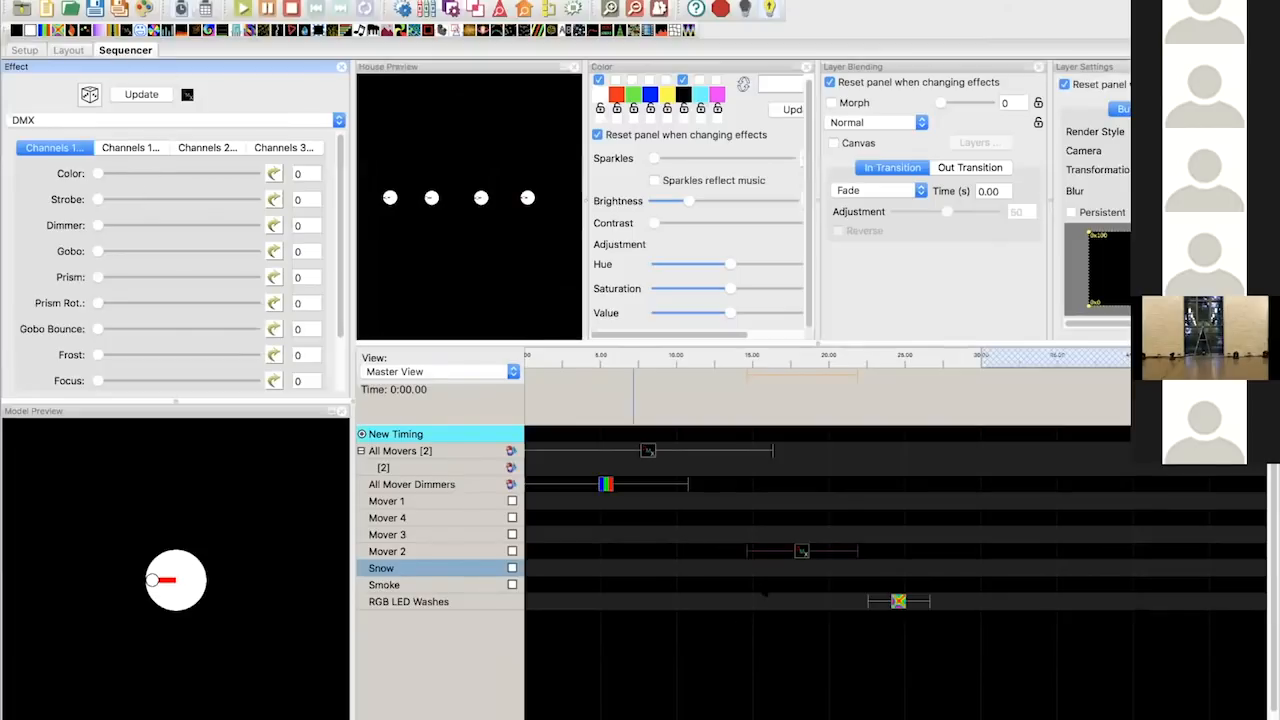
pyautogui.click(801, 551)
pyautogui.scroll(-2, 107, 231)
pyautogui.scroll(2, 107, 231)
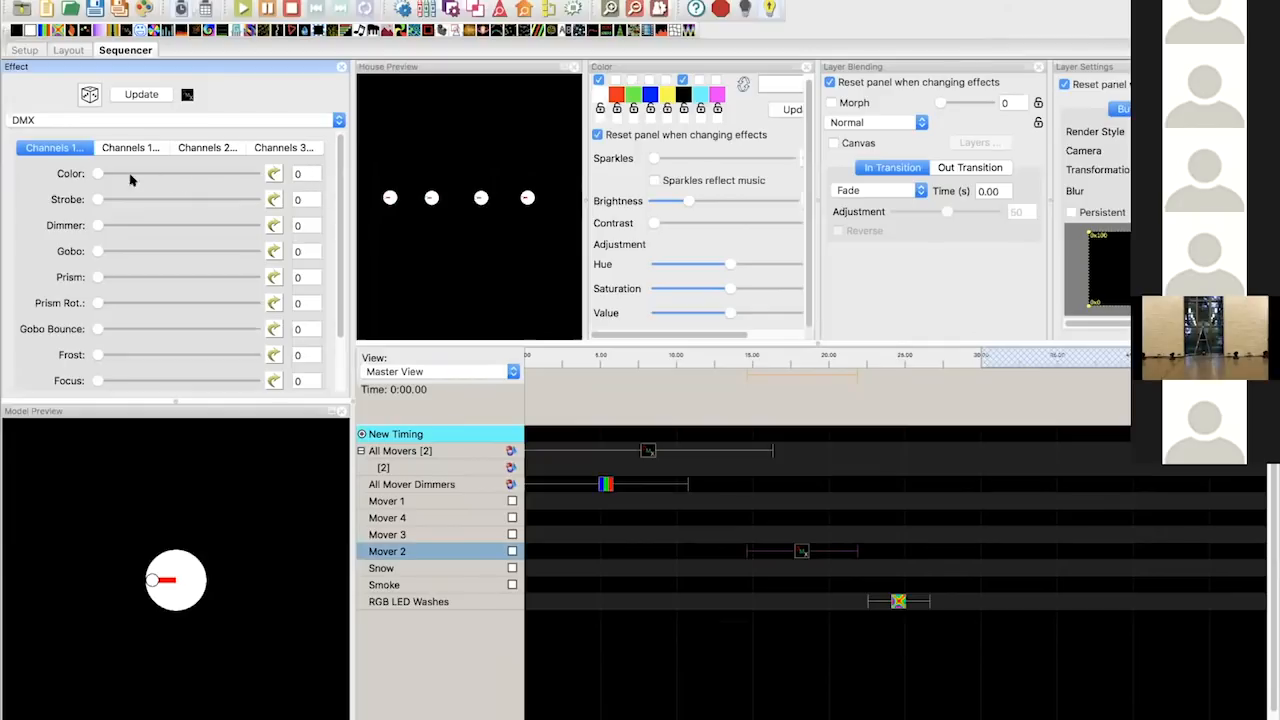
pyautogui.moveTo(100, 170)
pyautogui.mouseDown()
pyautogui.moveTo(166, 173)
pyautogui.moveTo(86, 170)
pyautogui.mouseUp()
# - Select Mover 1 in the layout and examine its DMX properties, including channel count and pan, tilt and shutter channels
pyautogui.click(69, 50)
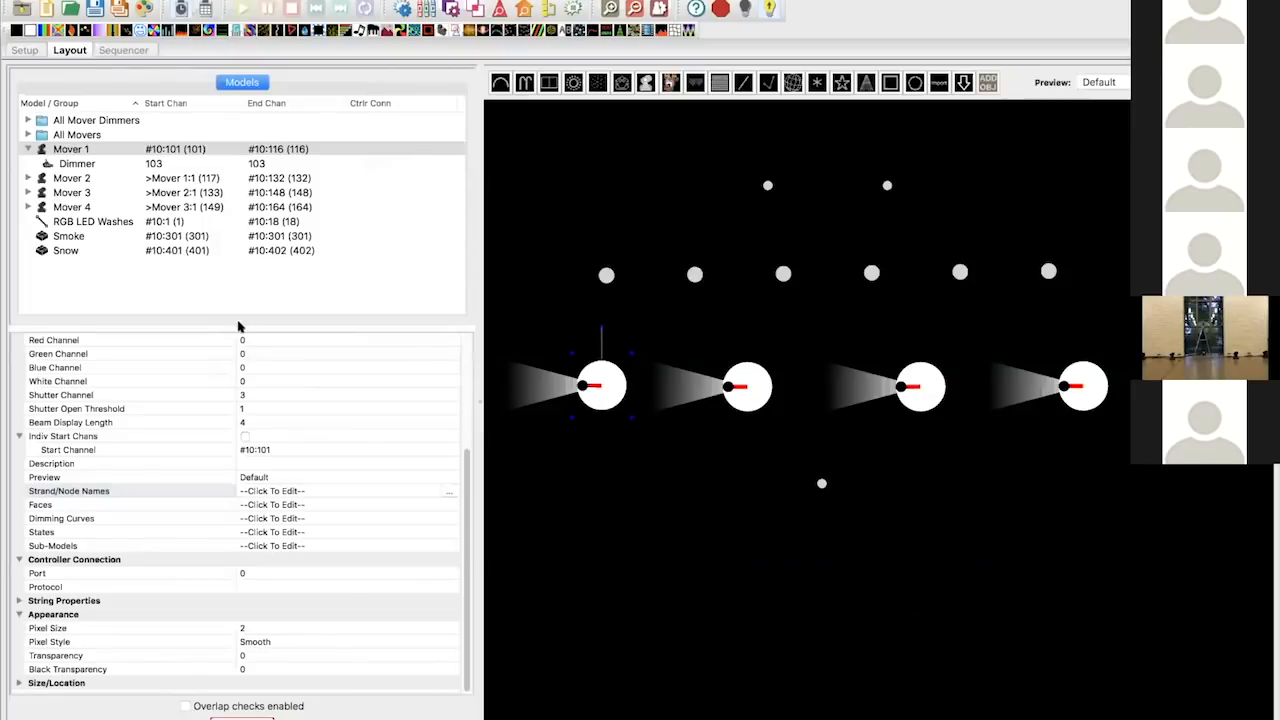
pyautogui.click(104, 150)
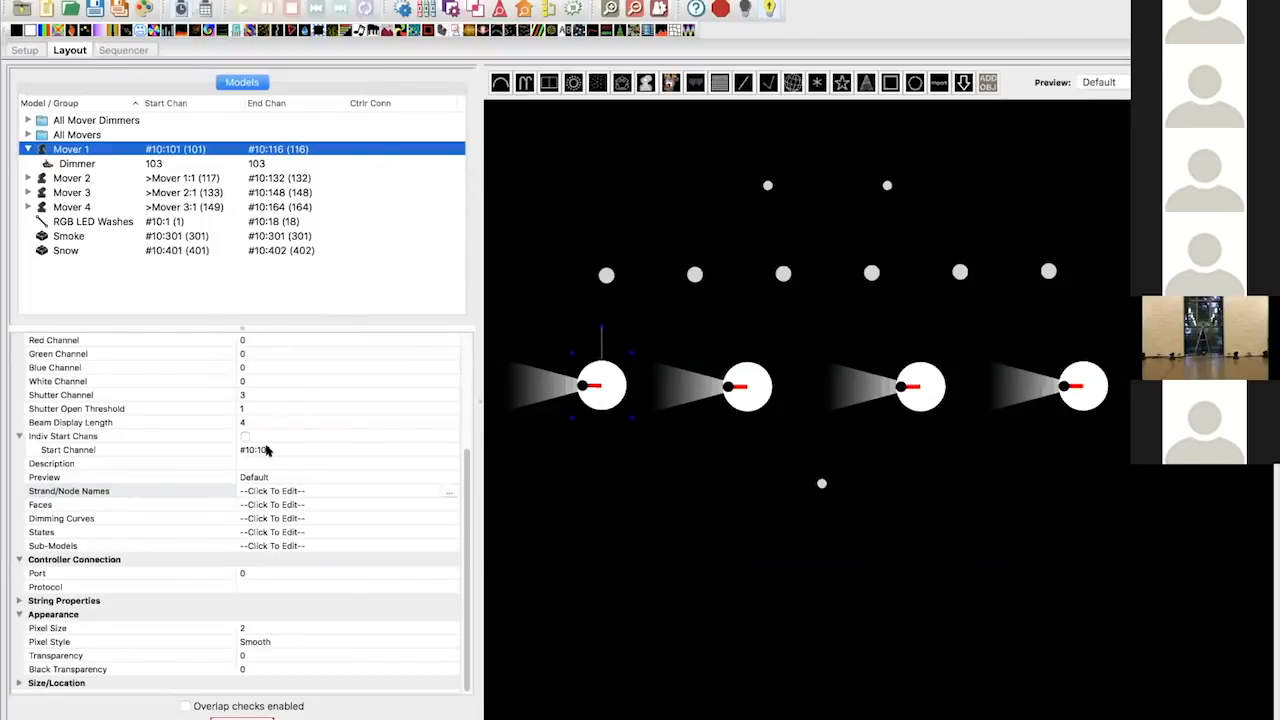
pyautogui.scroll(5, 265, 450)
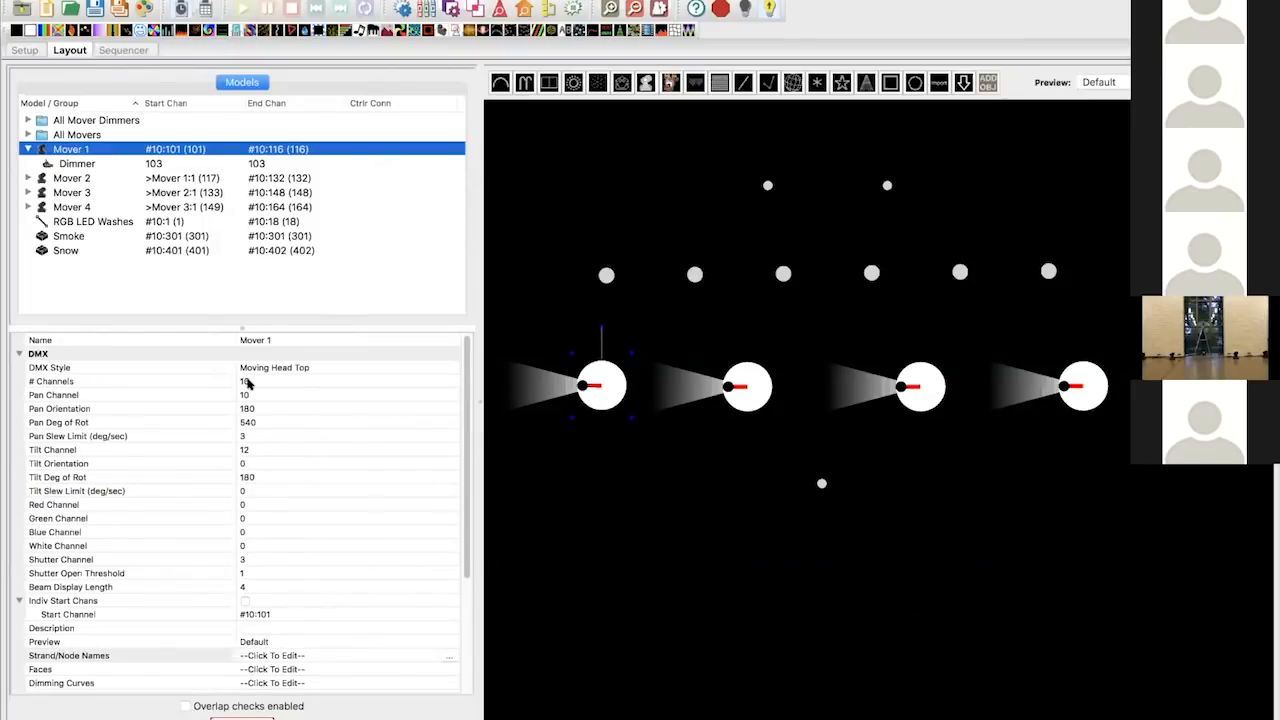
pyautogui.scroll(-5, 248, 383)
# - Compare the sequence's DMX channel sliders with Mover 1's layout properties, and deselect the model
pyautogui.click(138, 50)
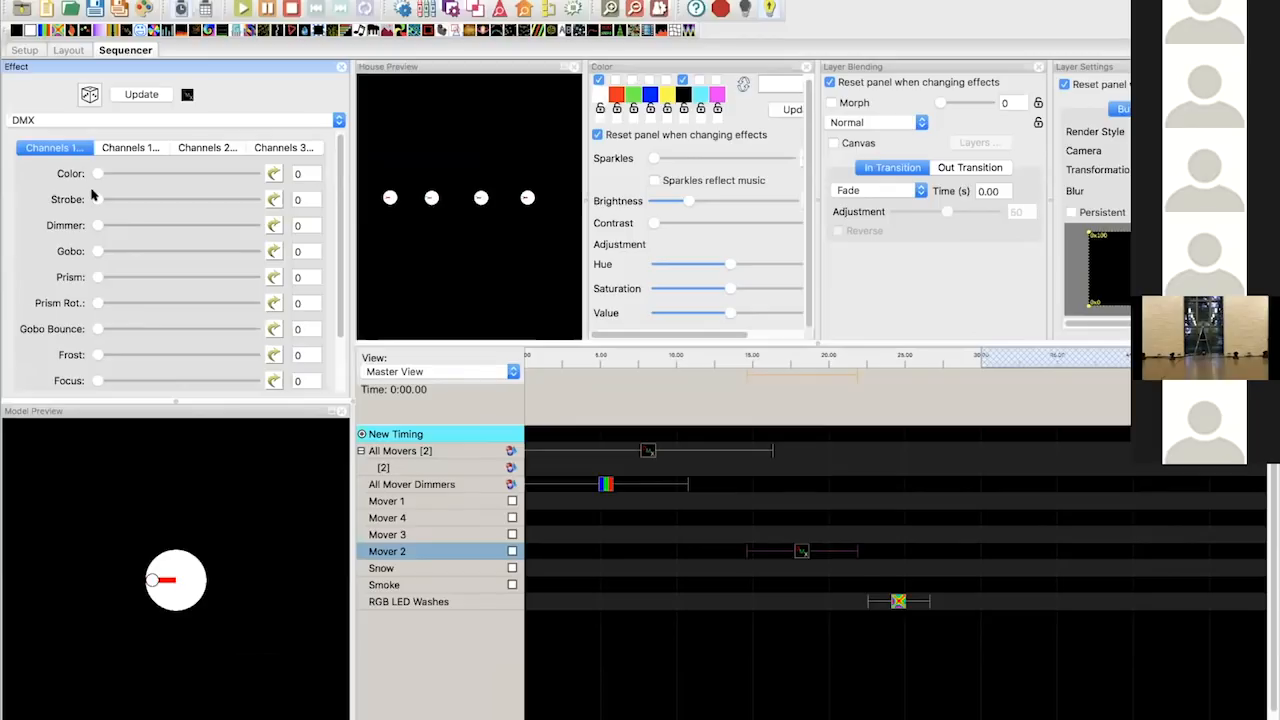
pyautogui.click(67, 51)
pyautogui.scroll(5, 255, 500)
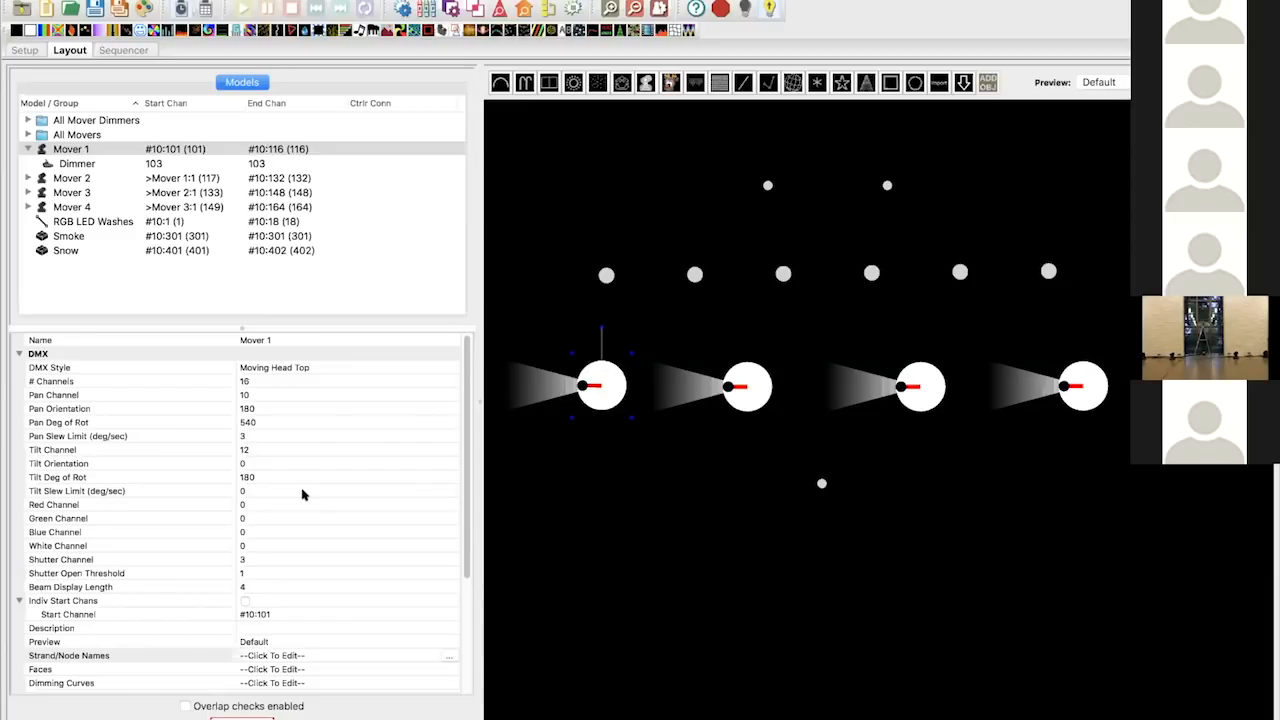
pyautogui.scroll(-3, 303, 494)
pyautogui.scroll(3, 303, 494)
pyautogui.press('Escape')
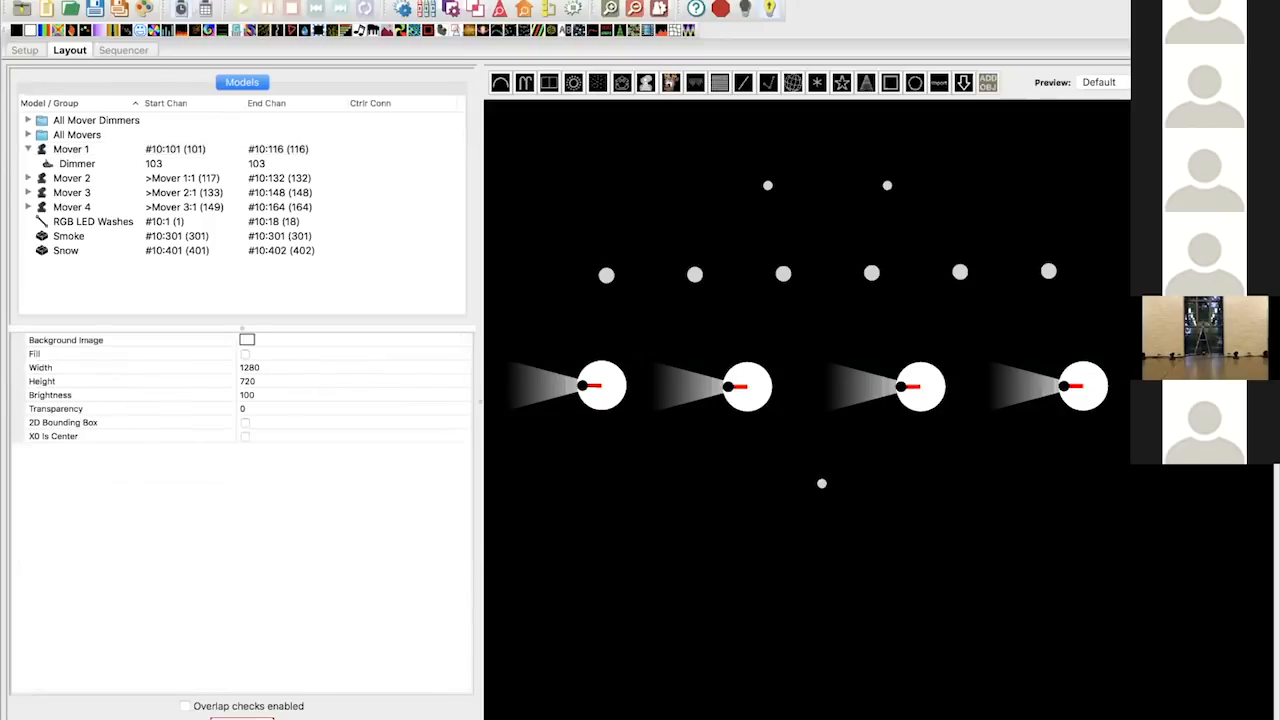
# - Switch to the F16v3 manual in the browser and examine Table 3-1 on serial output port pinouts
pyautogui.press('super+Tab')
pyautogui.press('super+Tab')
pyautogui.press('super+Tab')
pyautogui.press('super+Tab')
pyautogui.hotkey('ctrl', 'Tab')
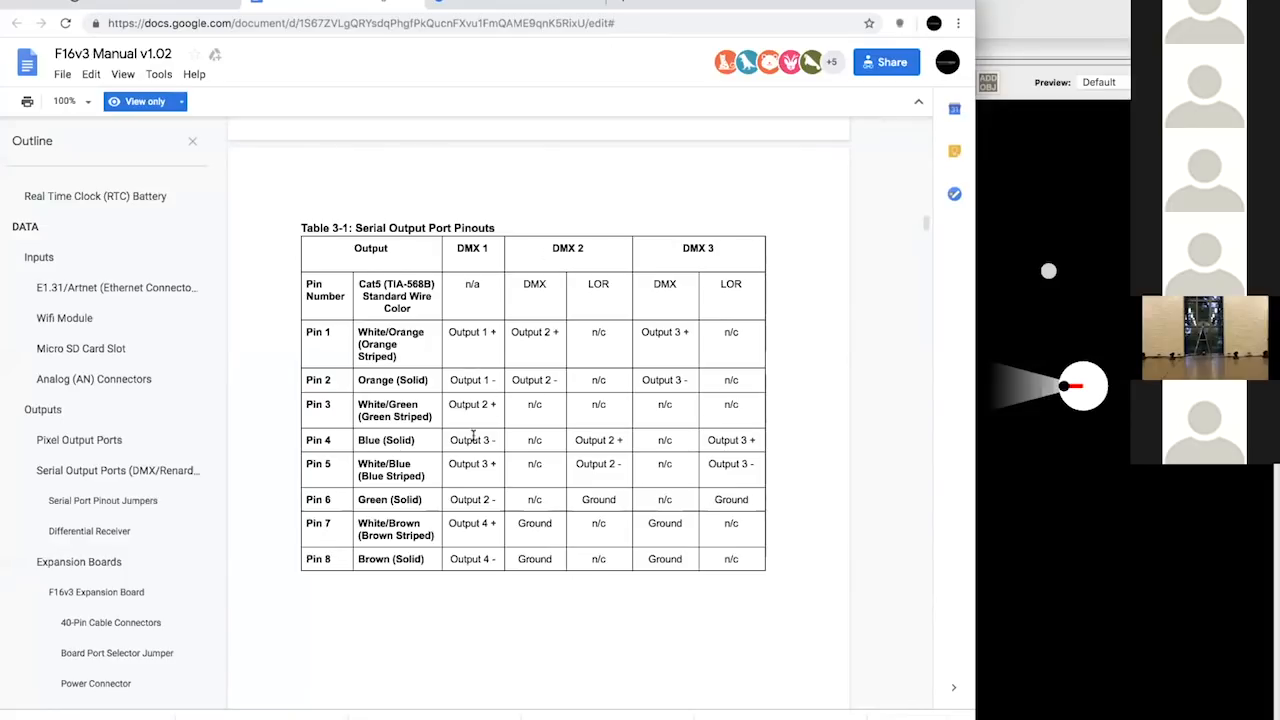
pyautogui.moveTo(315, 240); pyautogui.dragTo(786, 594)
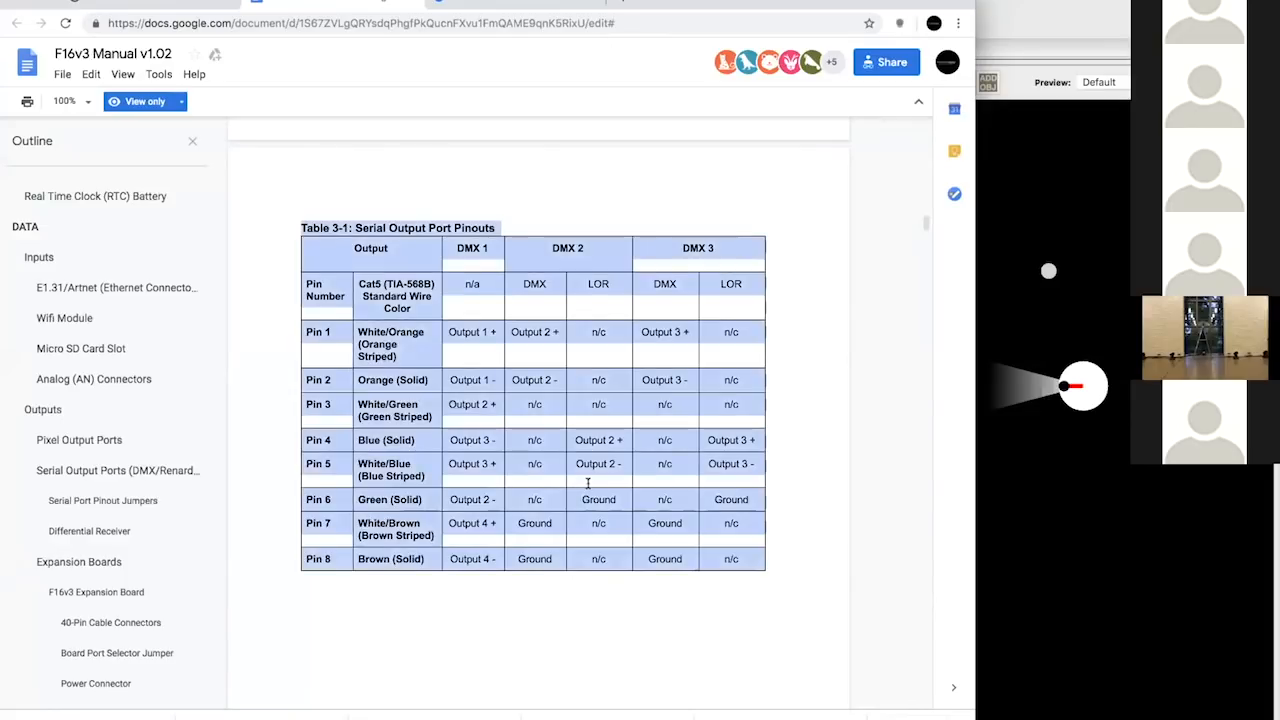
pyautogui.click(501, 280)
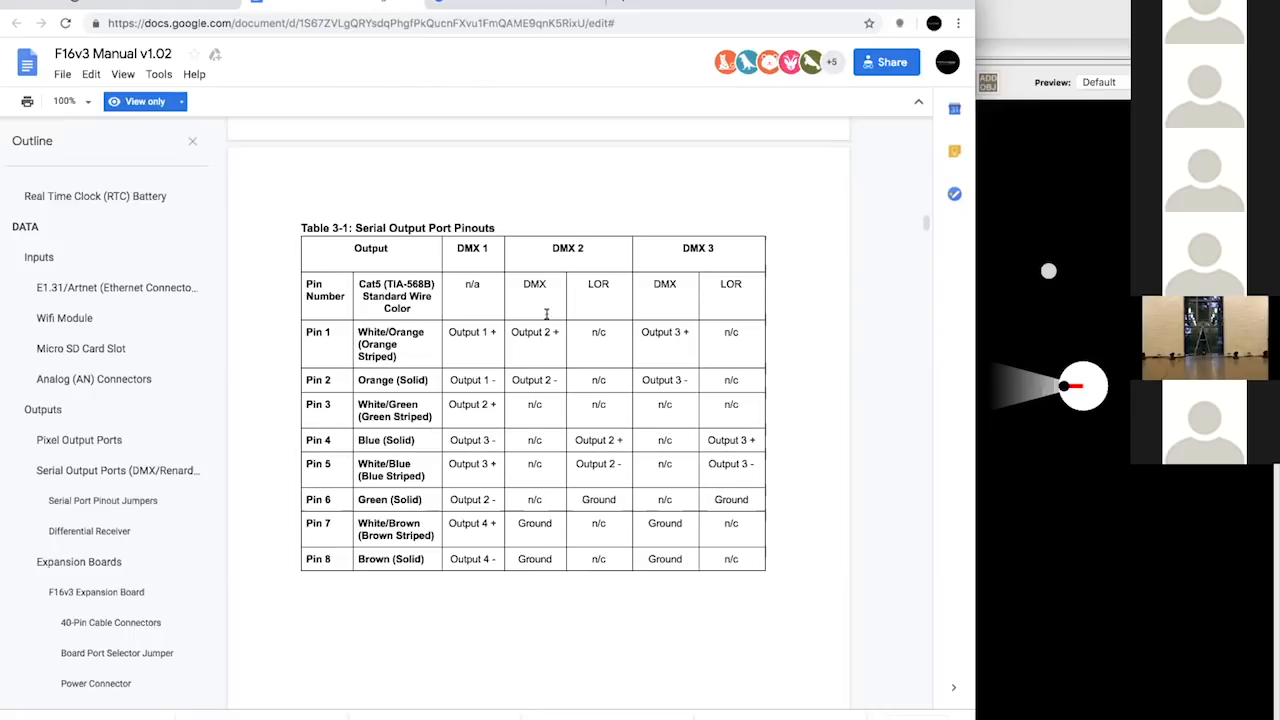
# - Examine the pin numbers, Cat5 wire colors and DMX 1 output assignments in Table 3-1
pyautogui.moveTo(297, 226); pyautogui.dragTo(404, 346)
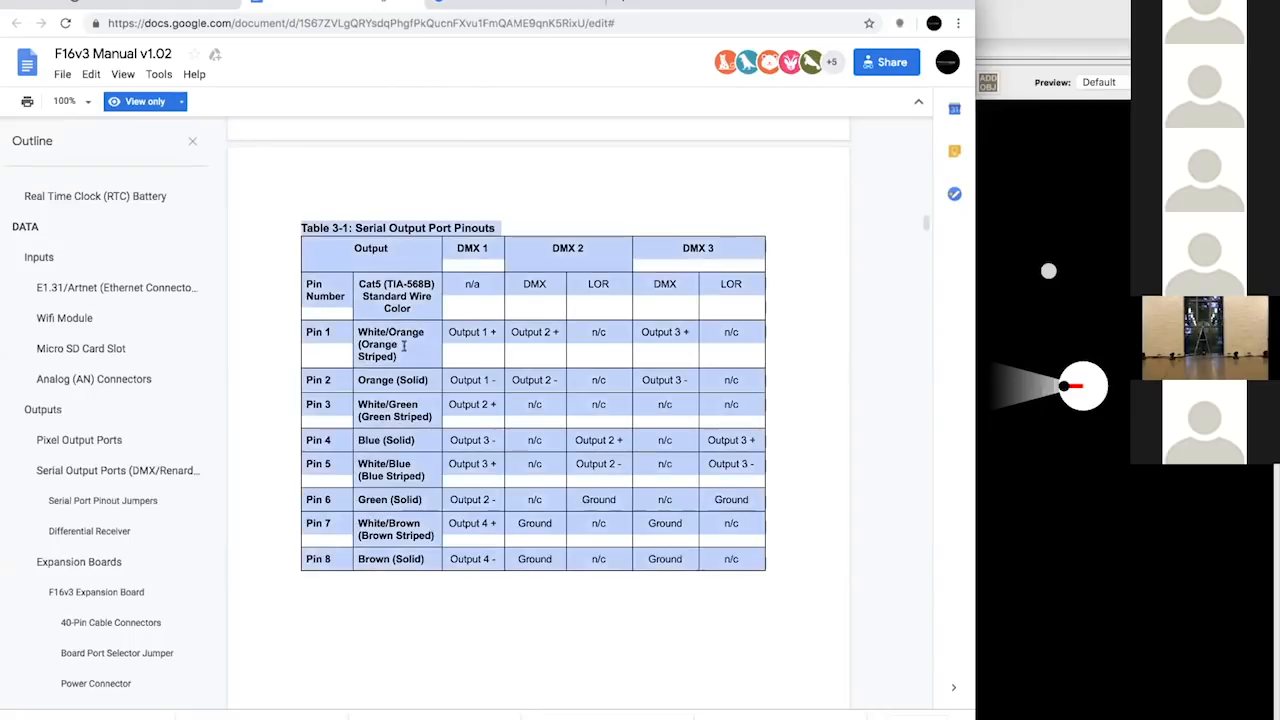
pyautogui.click(490, 467)
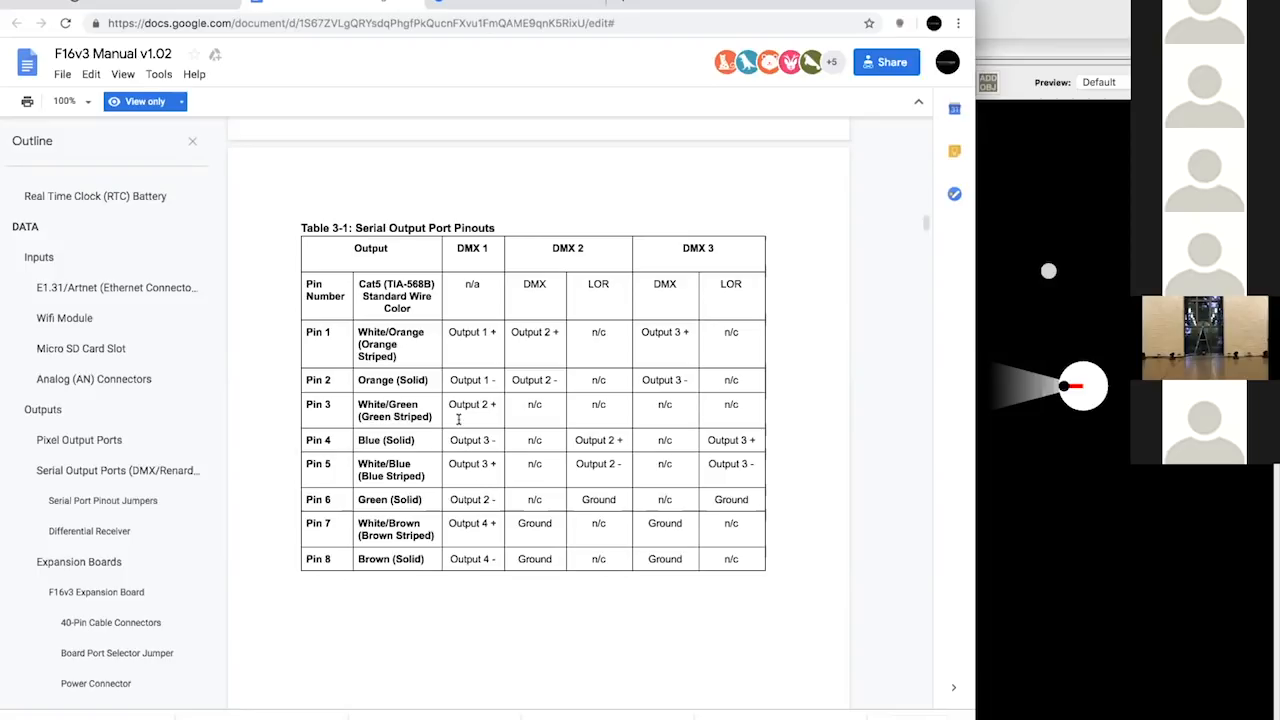
pyautogui.moveTo(296, 222); pyautogui.dragTo(437, 483)
pyautogui.click(493, 558)
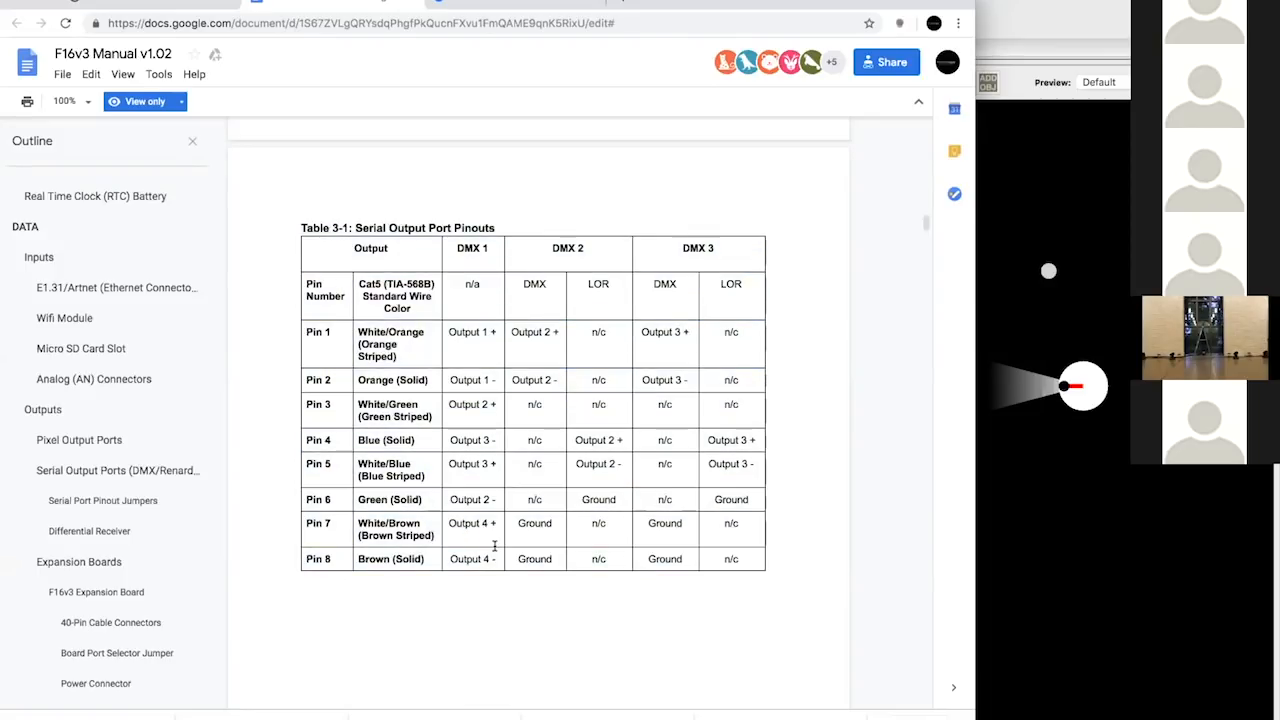
pyautogui.moveTo(493, 558); pyautogui.dragTo(388, 310)
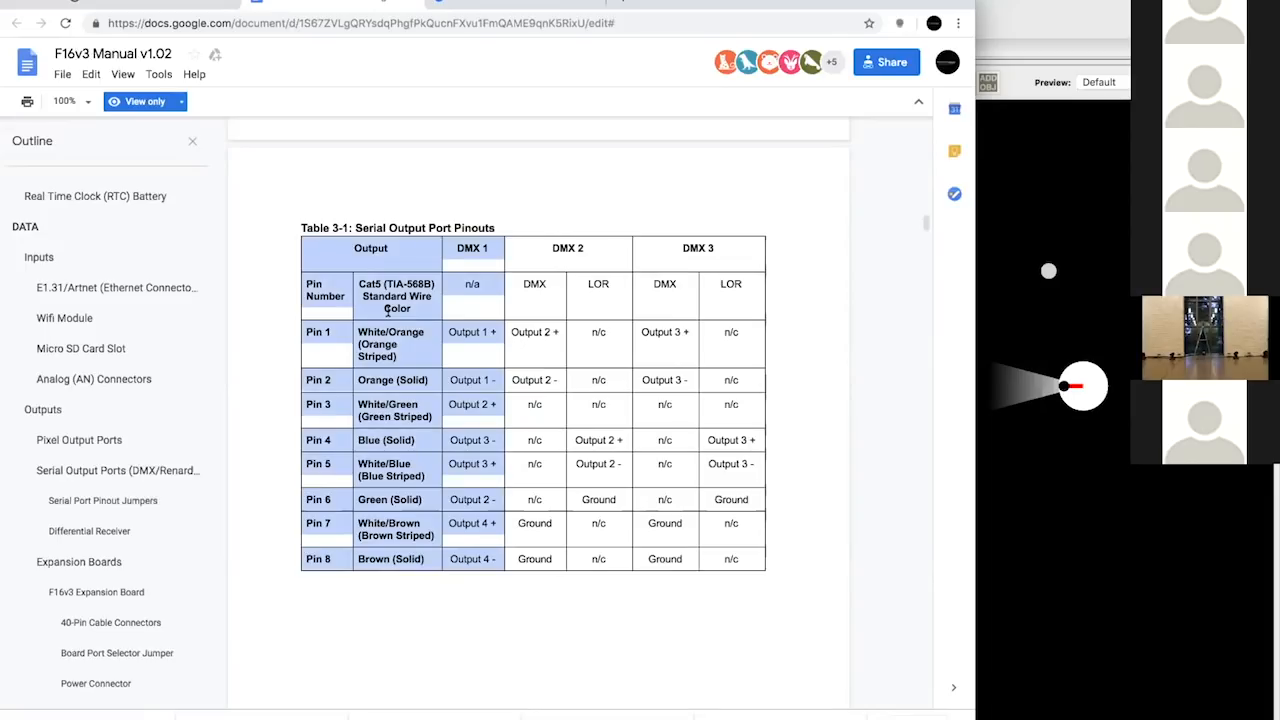
pyautogui.click(490, 374)
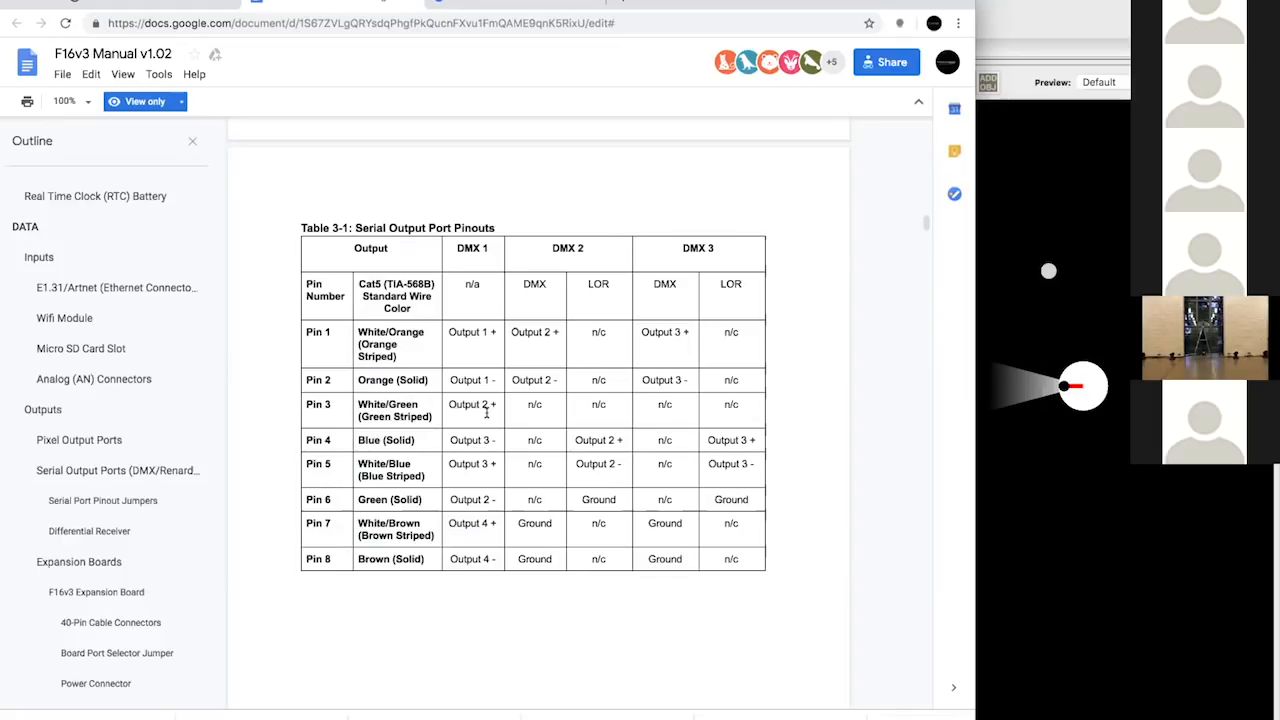
pyautogui.press('super+Tab')
pyautogui.press('super+shift+Tab')
pyautogui.press('super+shift+Tab')
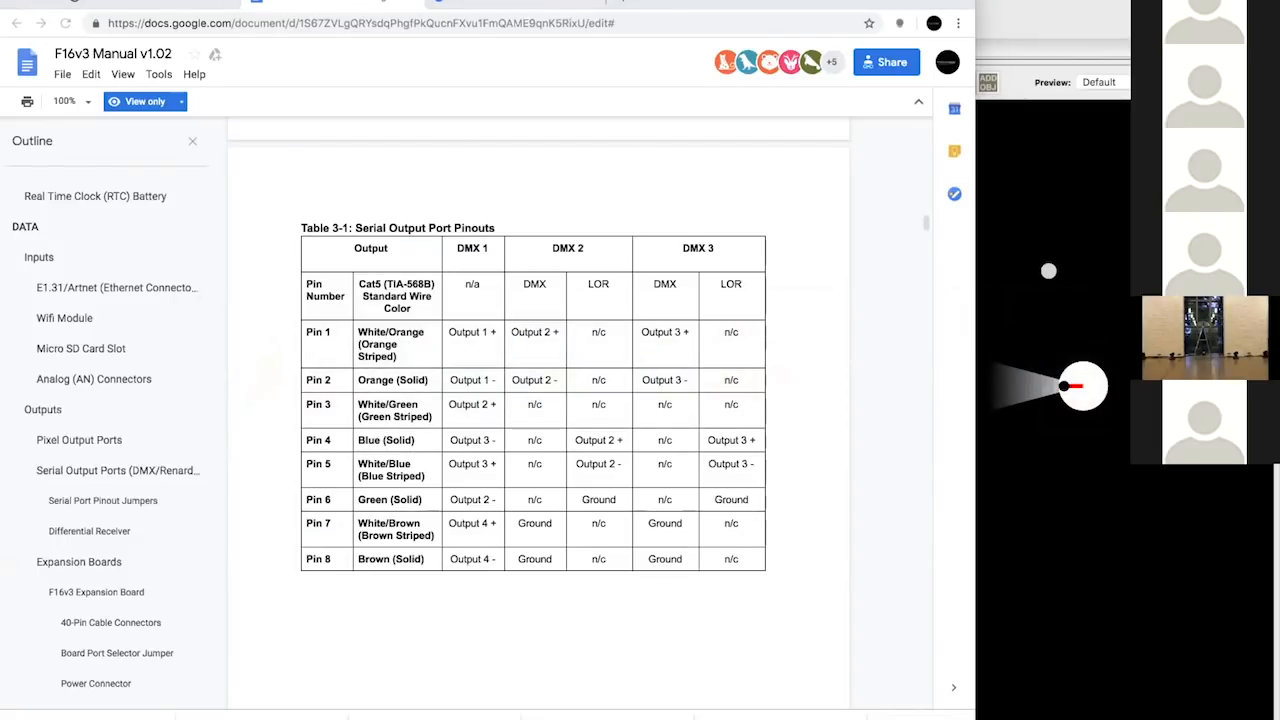